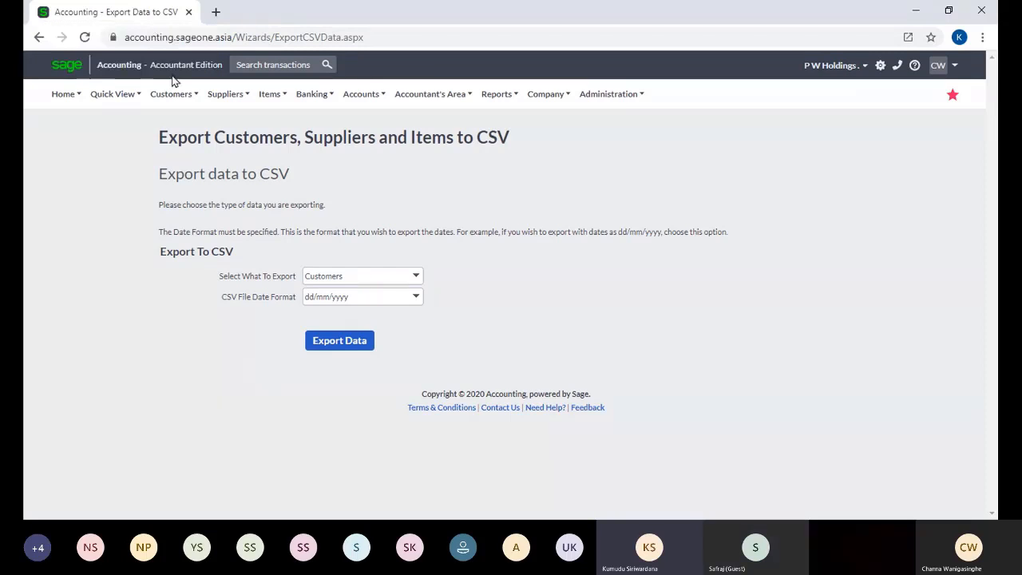
Step: Open a blank new customer form and look over its fields
mouse_move(171, 94)
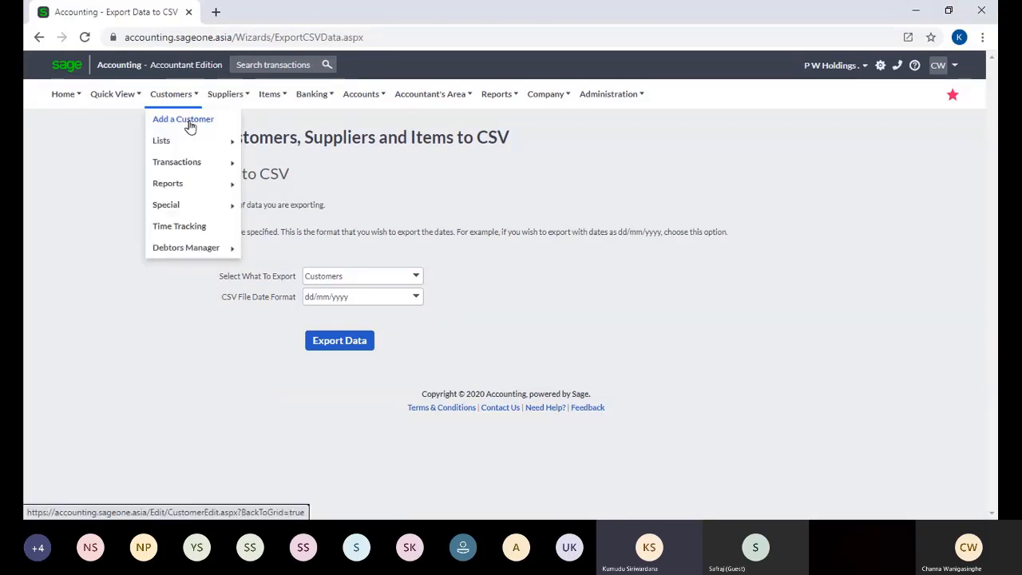
click(189, 125)
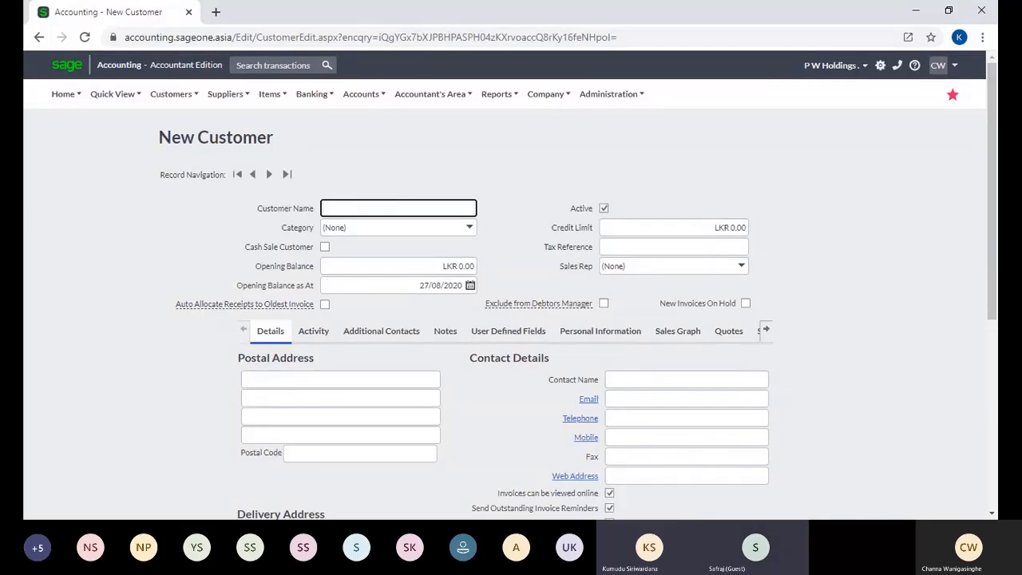
scroll(678, 184, down, 1)
scroll(335, 248, up, 1)
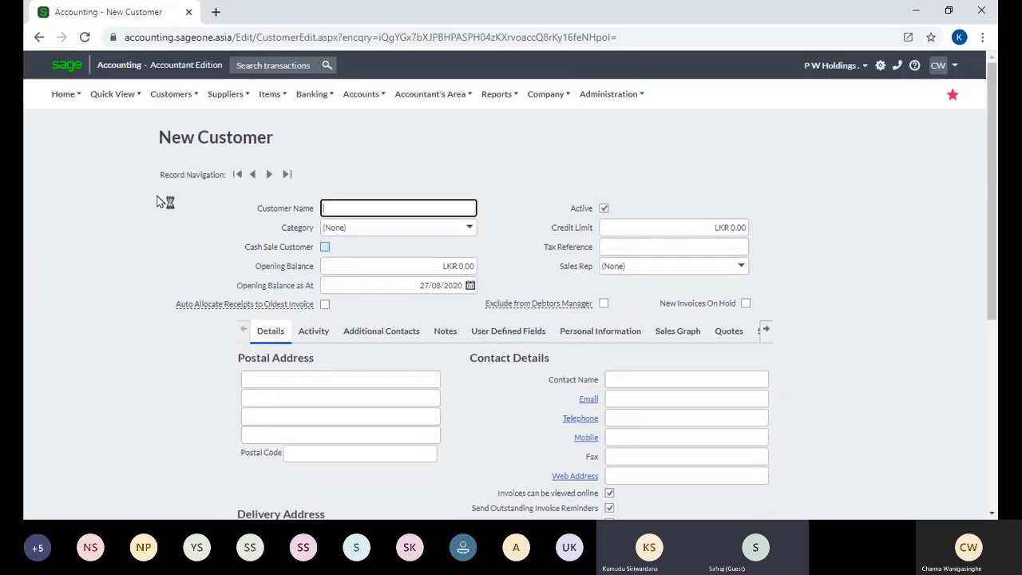
Step: Open the list of customers to view the existing customer records
mouse_move(181, 108)
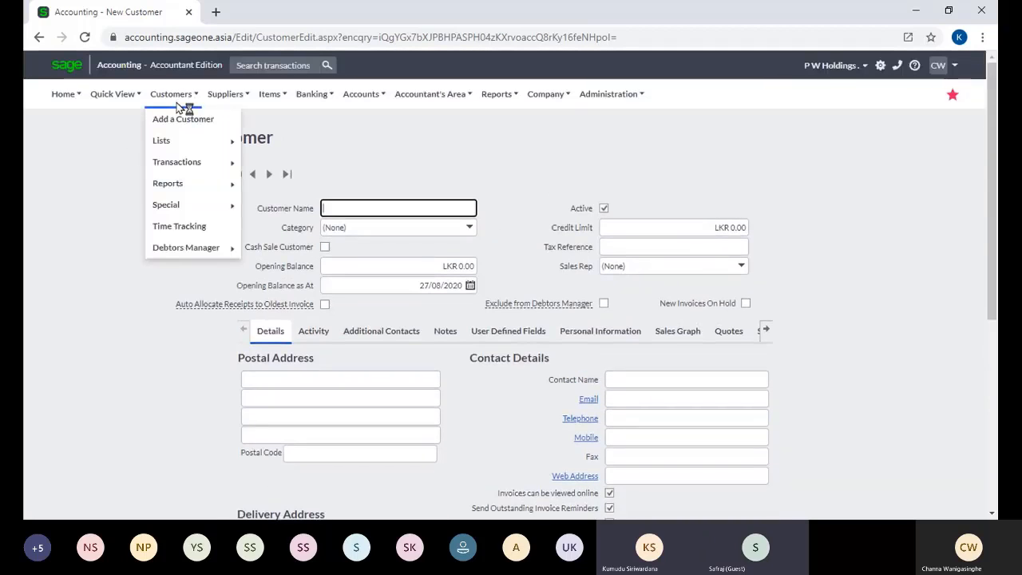
mouse_move(190, 141)
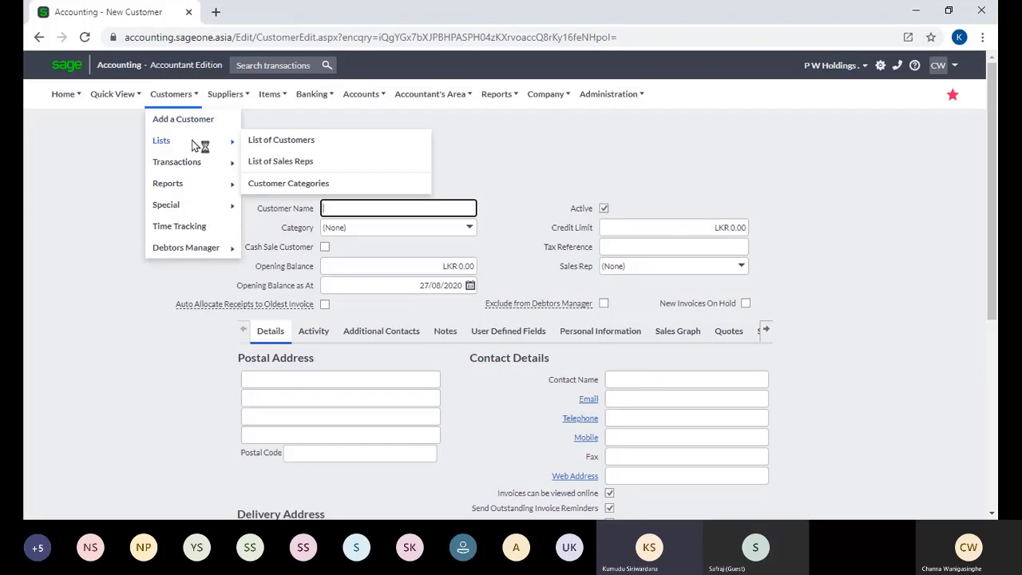
click(294, 143)
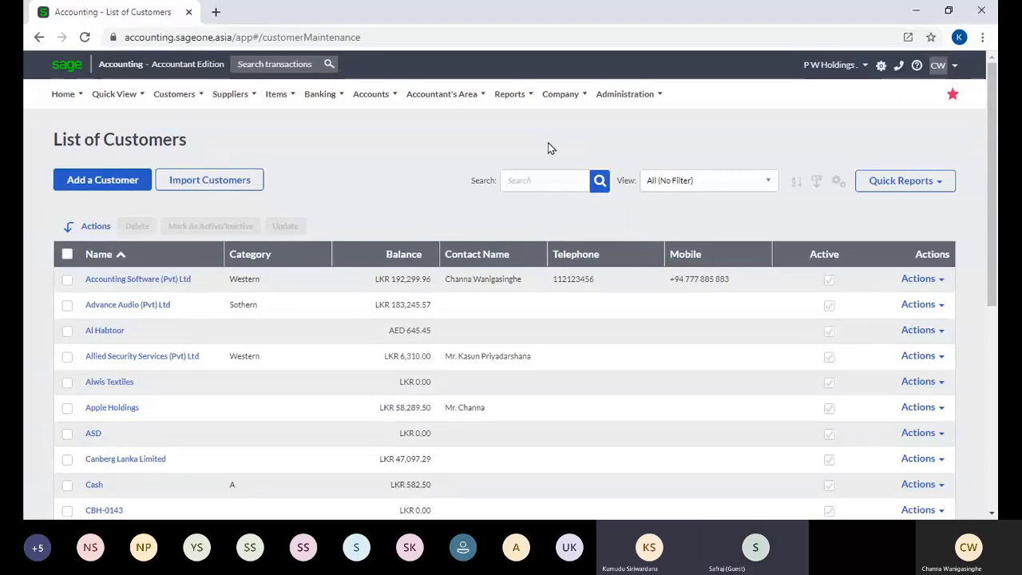
Step: Open the company's page for exporting customers, suppliers and items to CSV
click(561, 94)
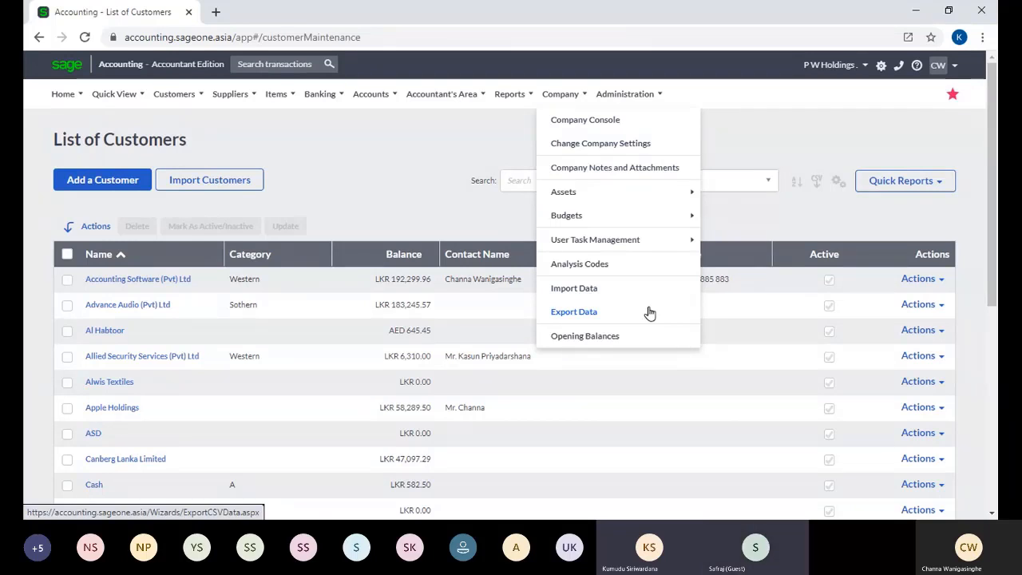
click(632, 311)
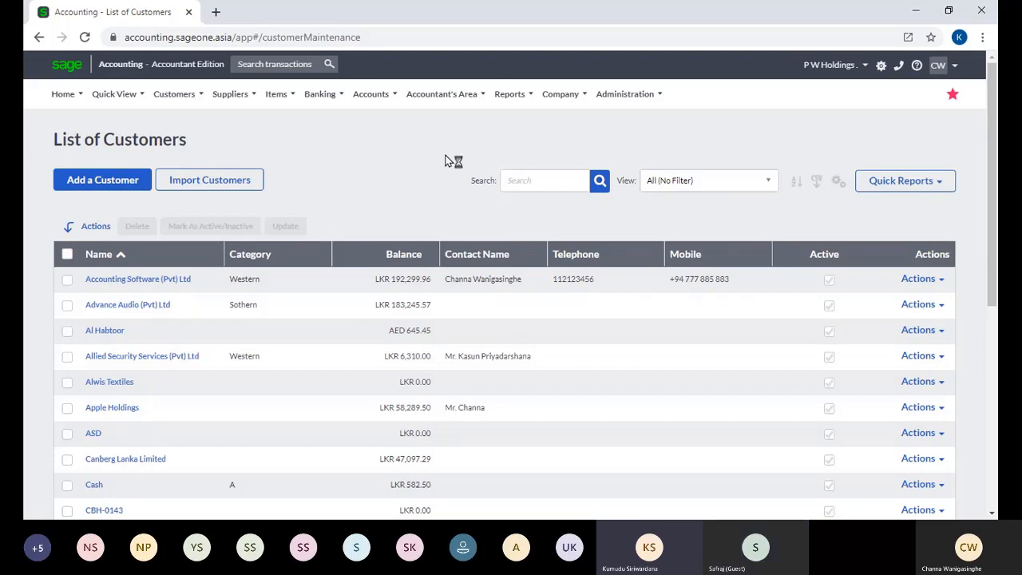
click(562, 93)
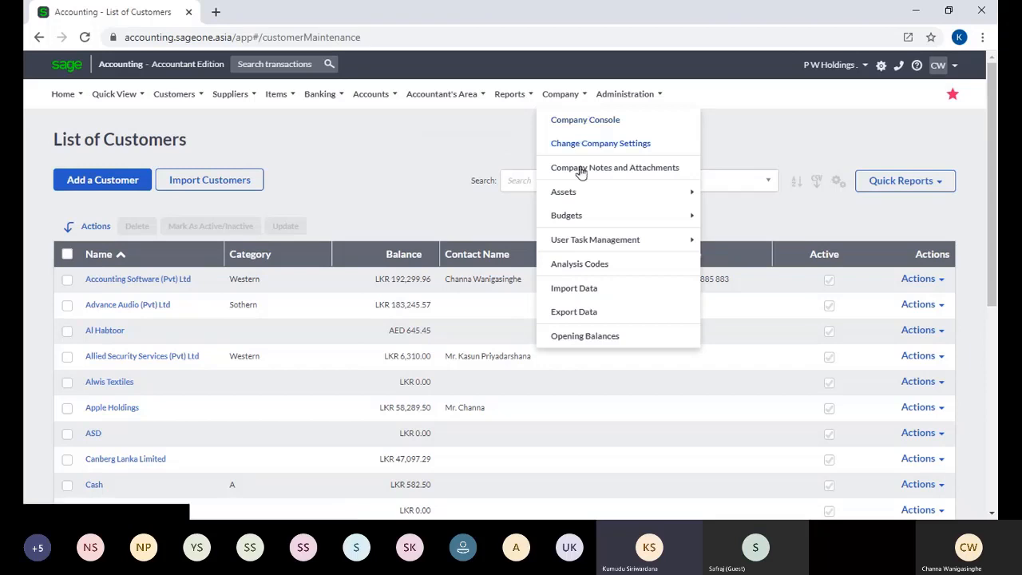
click(592, 313)
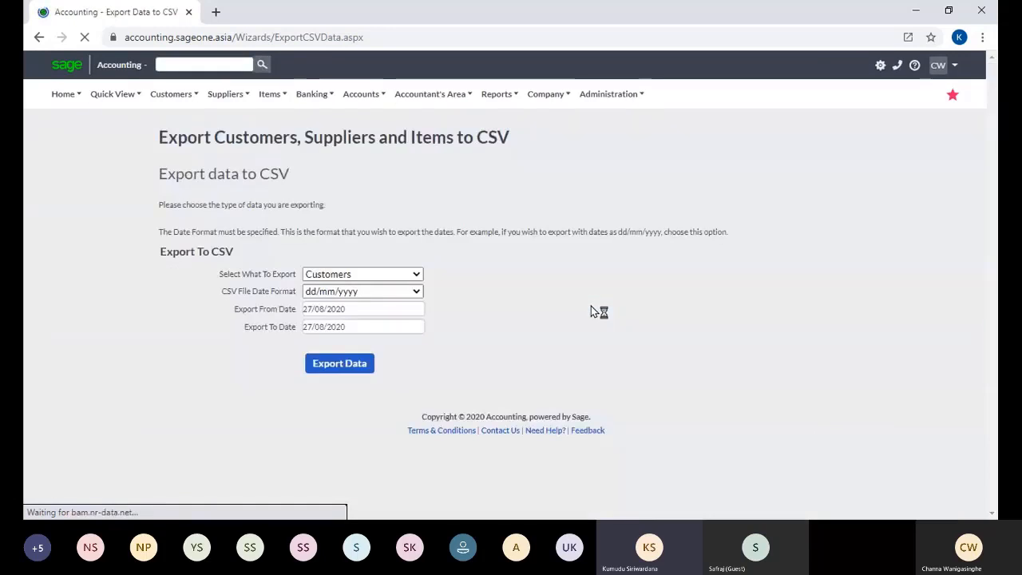
Step: Export the Customers data to CSV and open the downloaded Customers (12).csv file
click(416, 278)
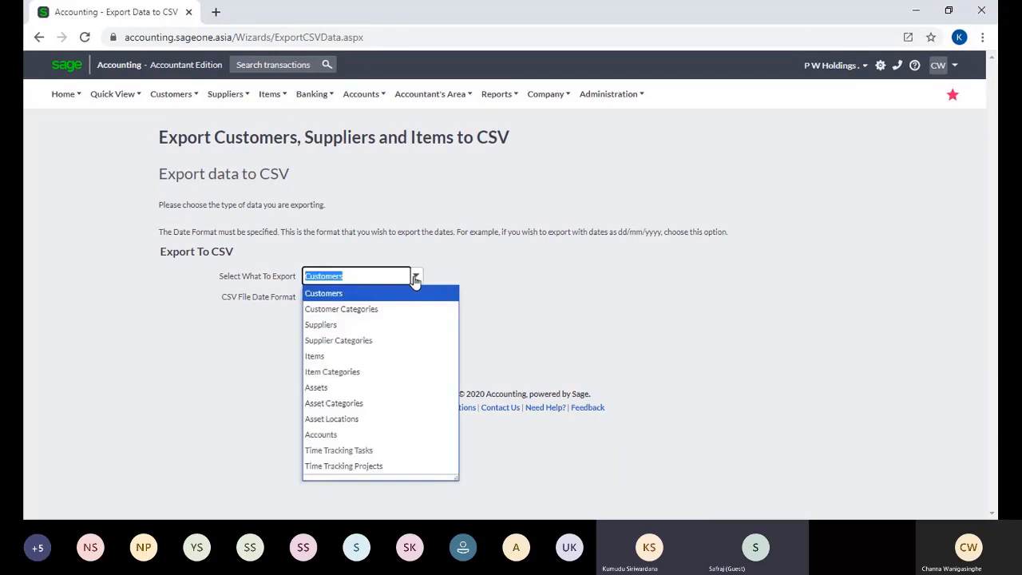
click(434, 295)
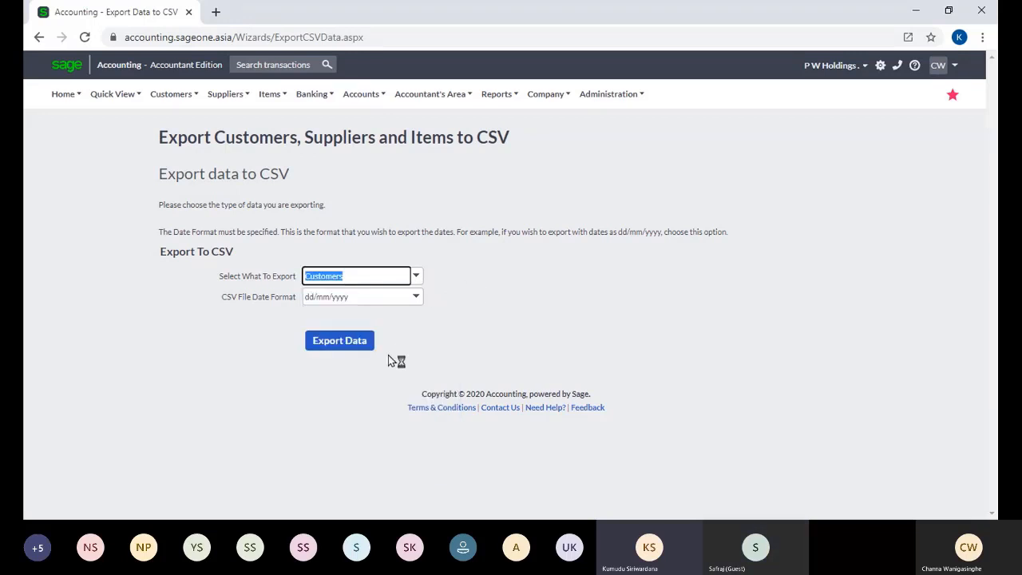
click(360, 352)
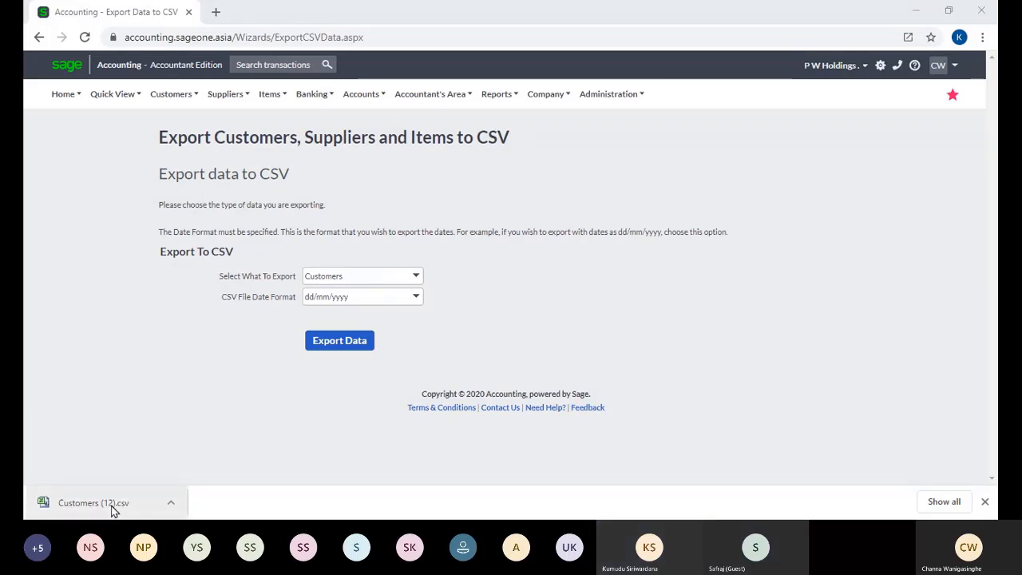
click(113, 511)
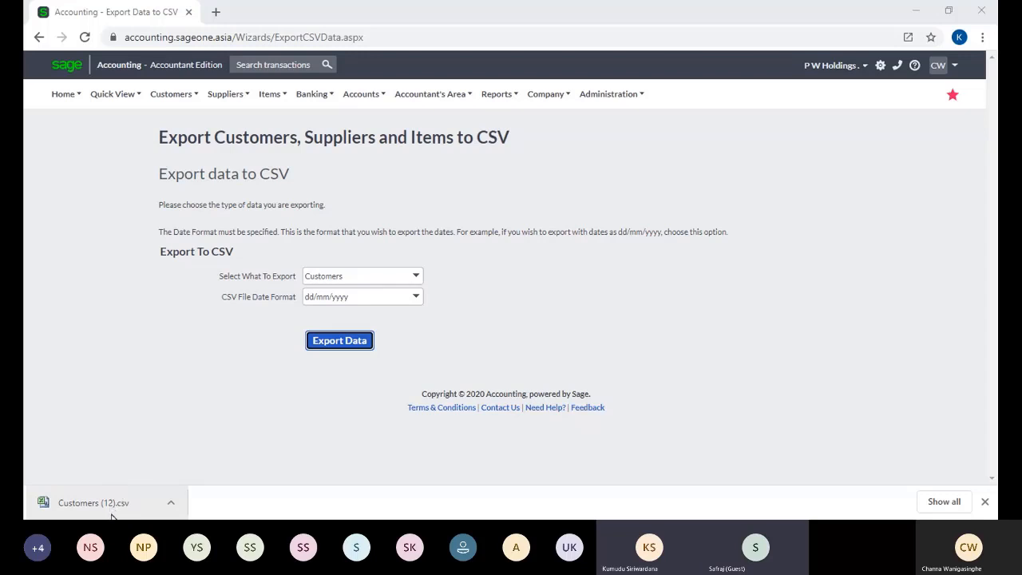
click(113, 506)
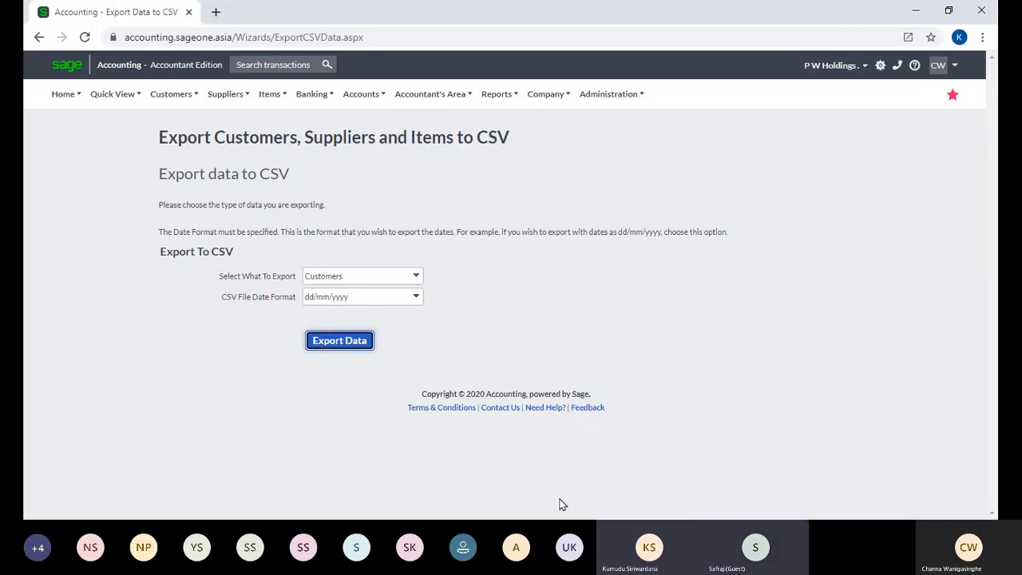
click(531, 93)
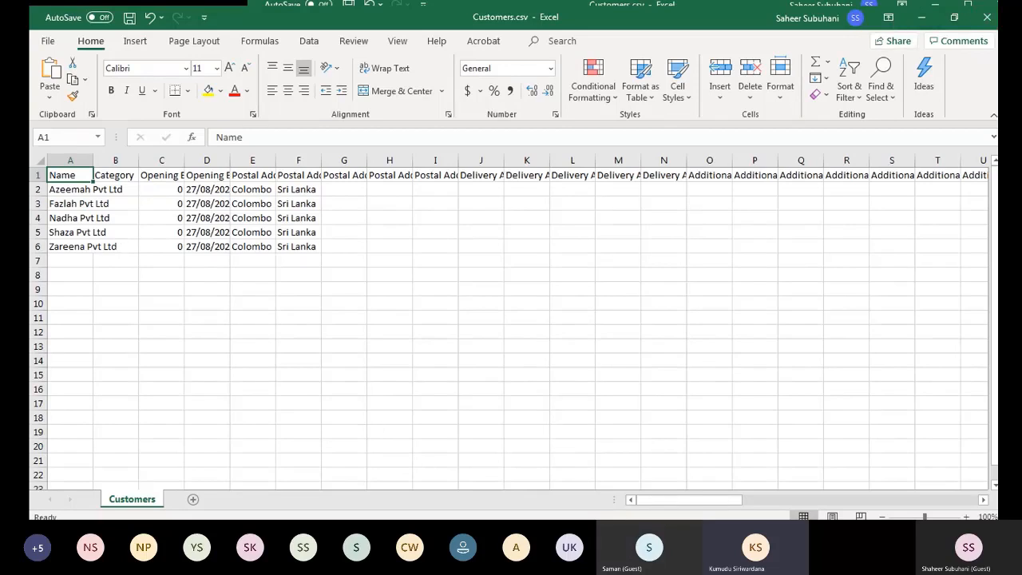
click(311, 528)
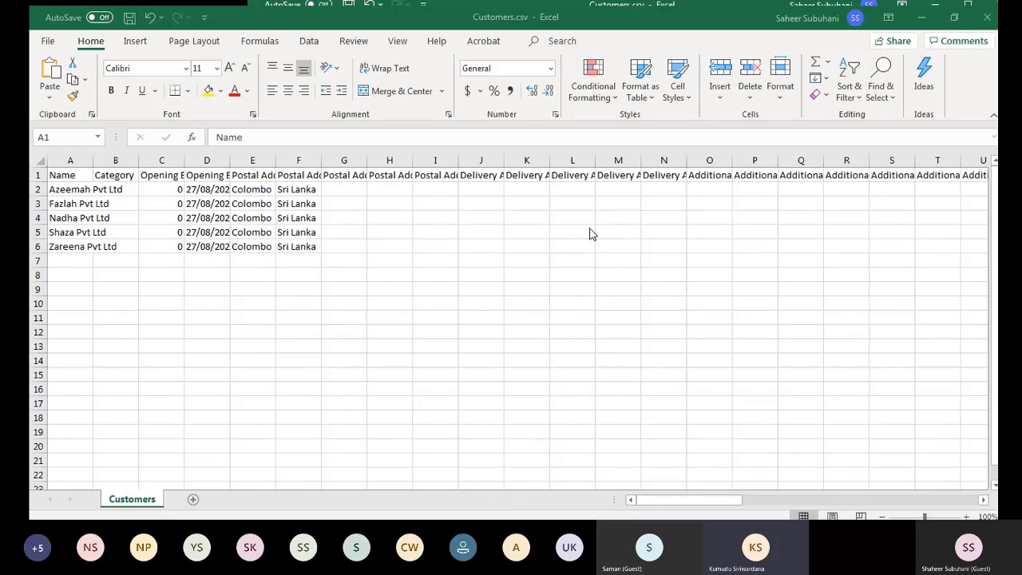
click(987, 17)
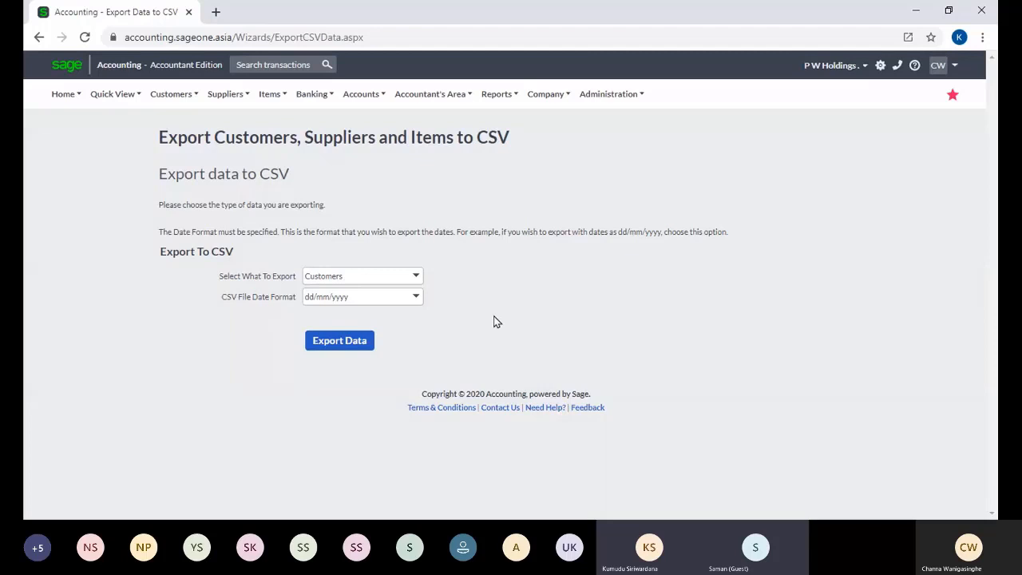
Step: Switch to Customers (12).csv in Excel and examine the name, category, opening balance, date and postal address columns
click(596, 515)
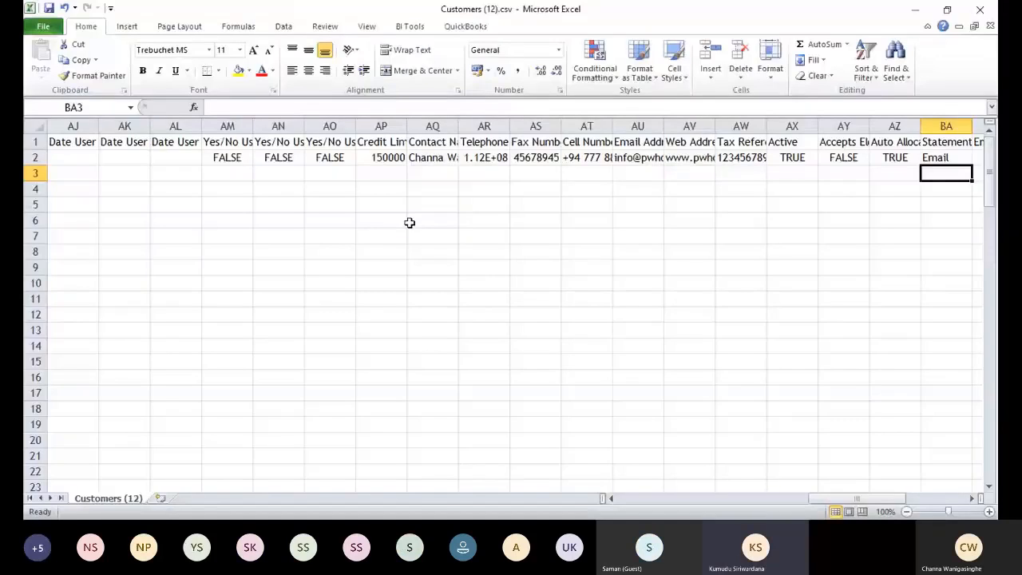
key(Home)
key(Up)
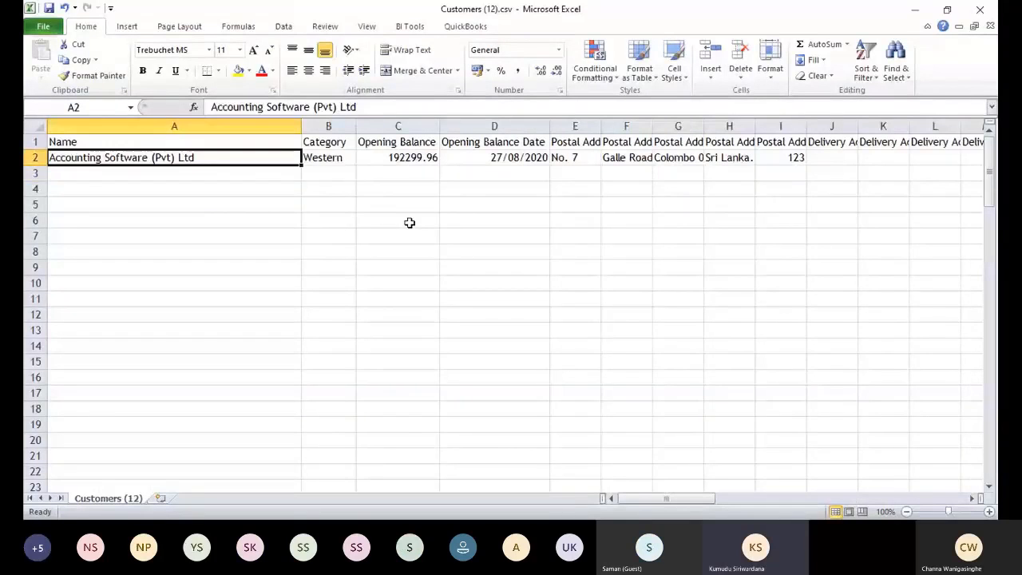
key(Right)
key(Right)
key(Right)
key(Right)
key(Right)
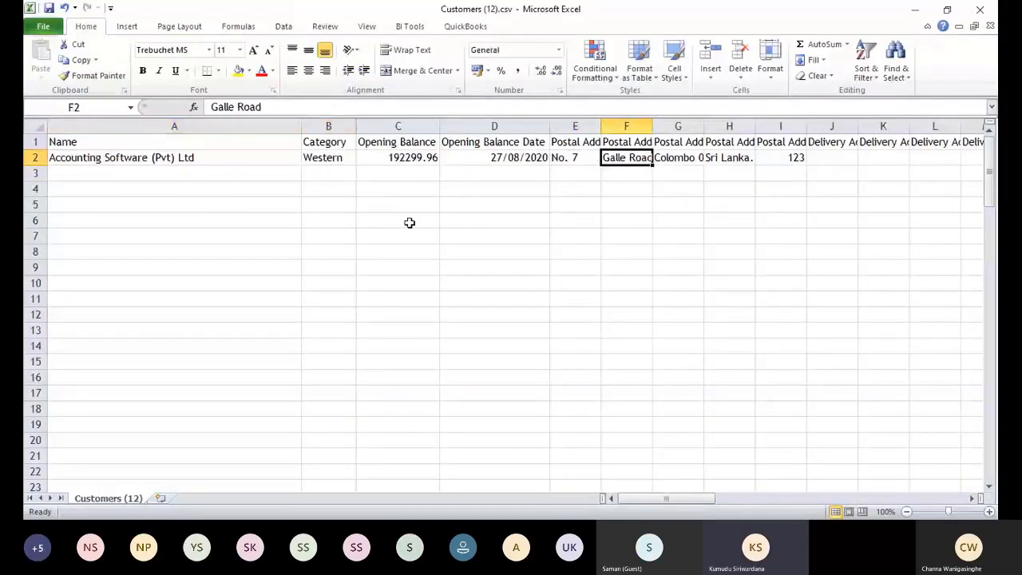
key(Left)
key(Left)
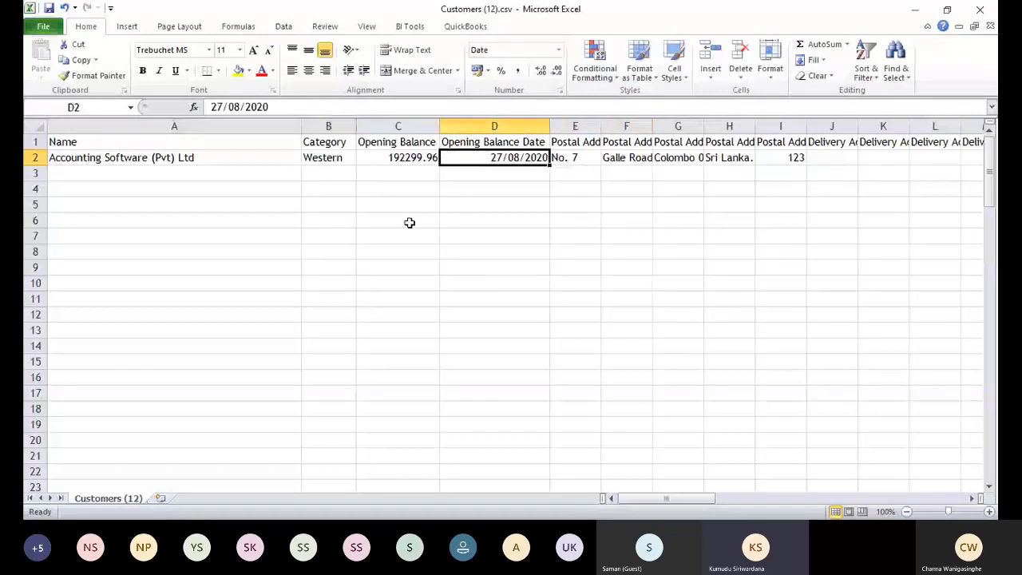
key(Right)
key(Right)
key(Right)
key(Right)
key(Right)
key(Right)
key(Right)
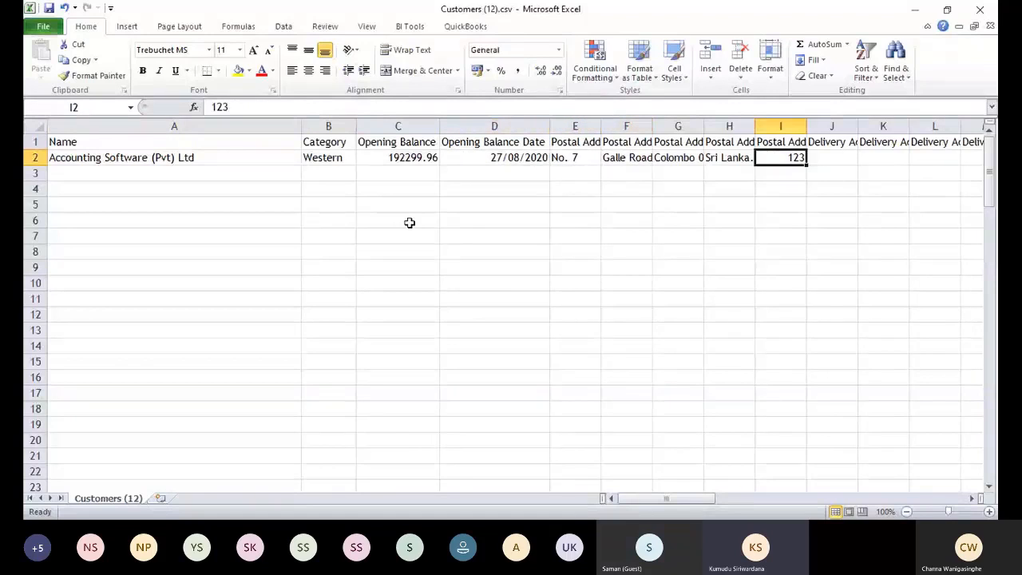
Step: Autofit column AM so the header of the first Yes/No user field fits, and select its value in row 2
key(ctrl+Right)
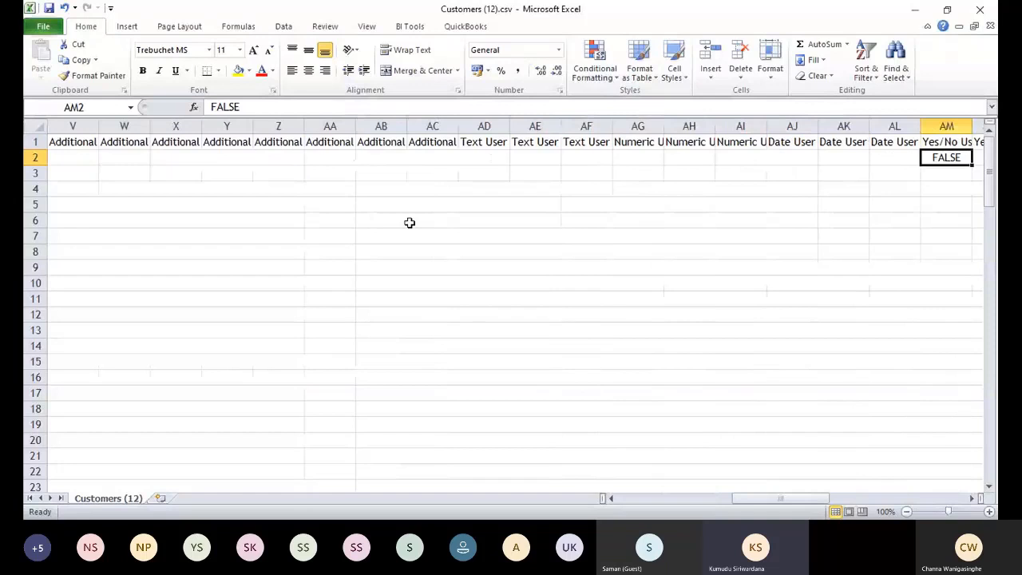
key(Right)
key(Right)
key(Right)
key(Right)
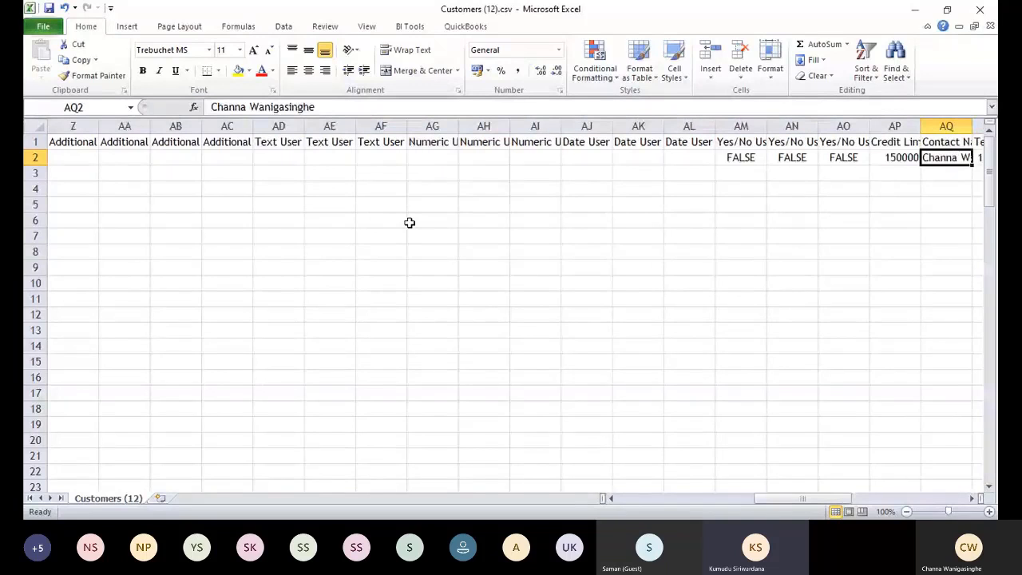
key(Left)
key(Left)
key(Left)
key(Left)
key(Right)
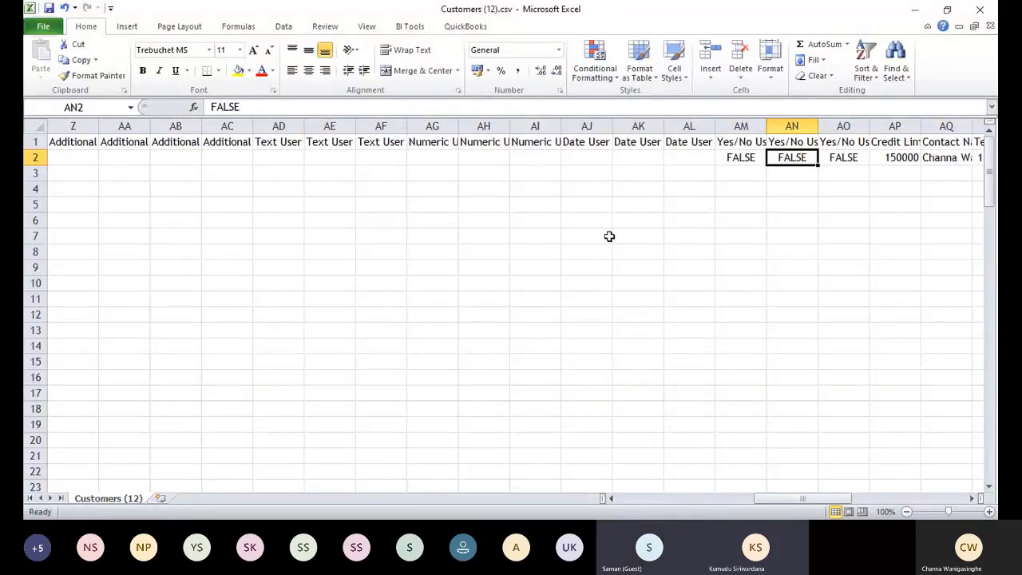
double_click(766, 125)
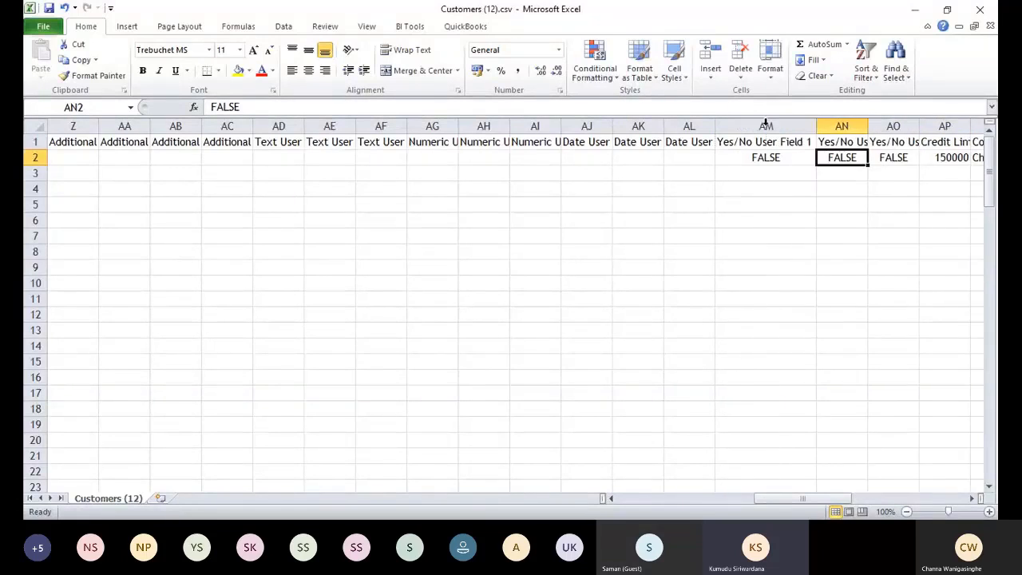
click(797, 157)
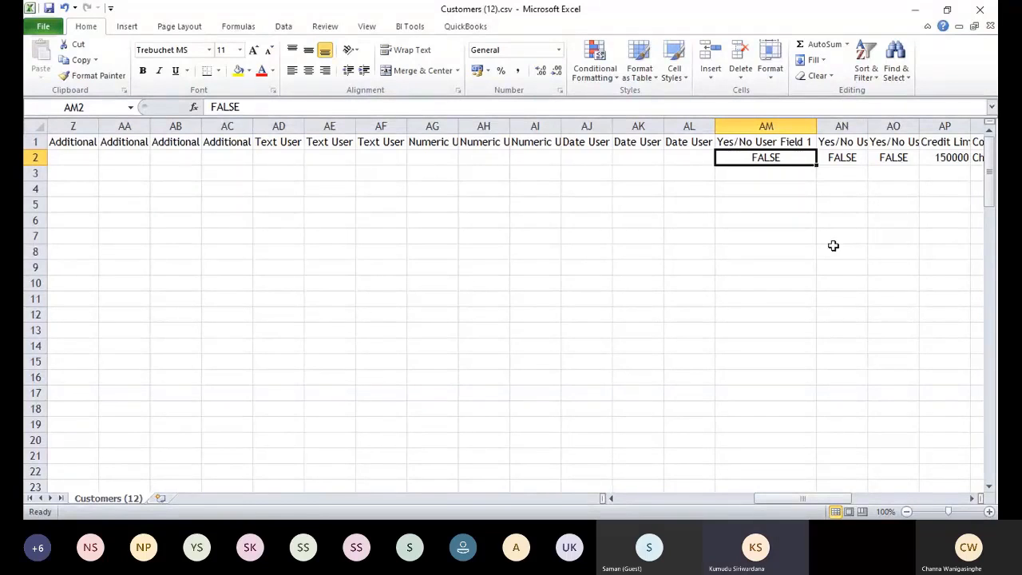
Step: Review the customer record in row 2 from the name column through to the On Hold column
key(ctrl+Left)
key(ctrl+Left)
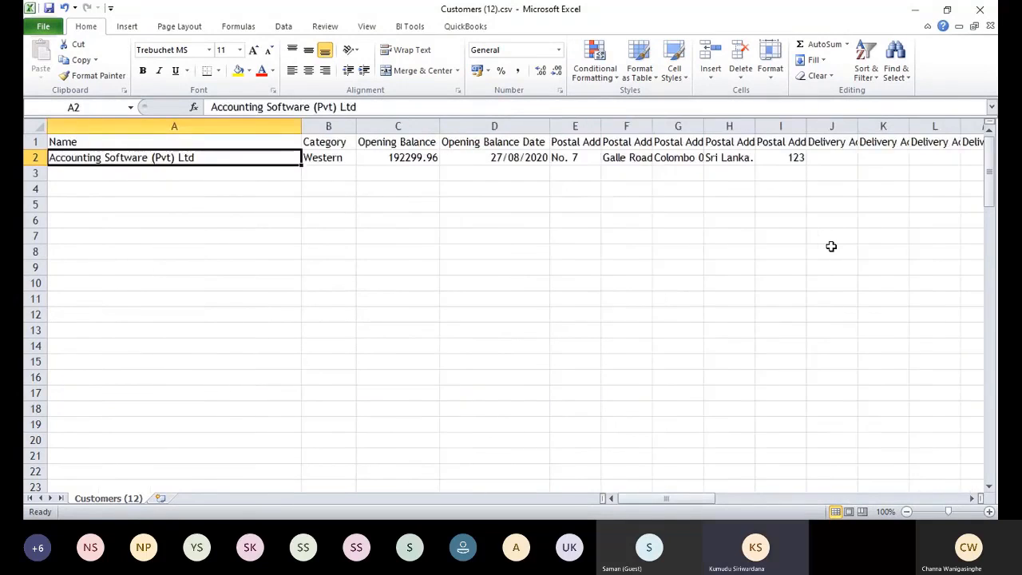
key(Right)
key(Right)
key(Right)
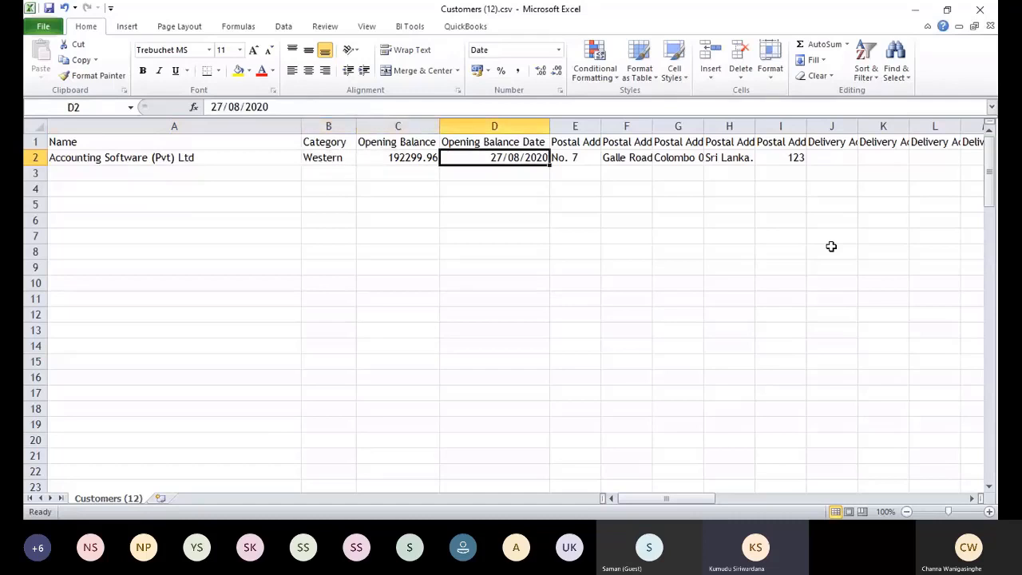
key(Right)
key(Right)
key(Right)
key(Right)
key(Right)
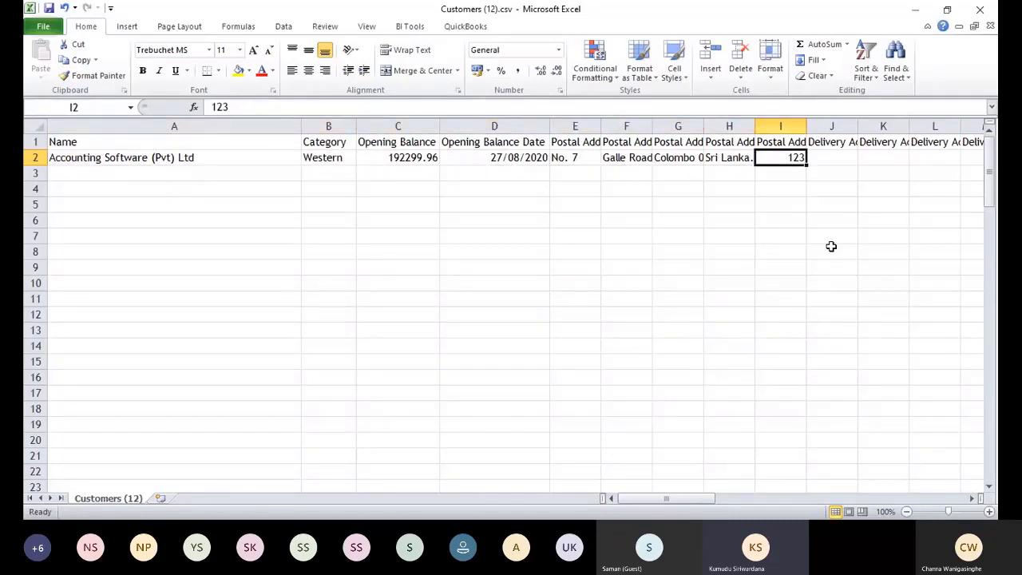
key(Right)
key(Right)
key(Right)
key(Right)
key(Right)
key(Right)
key(Right)
key(Right)
key(Right)
key(Right)
key(Right)
key(Right)
key(Right)
key(Right)
key(Right)
key(Right)
key(Right)
key(Right)
key(Right)
key(Right)
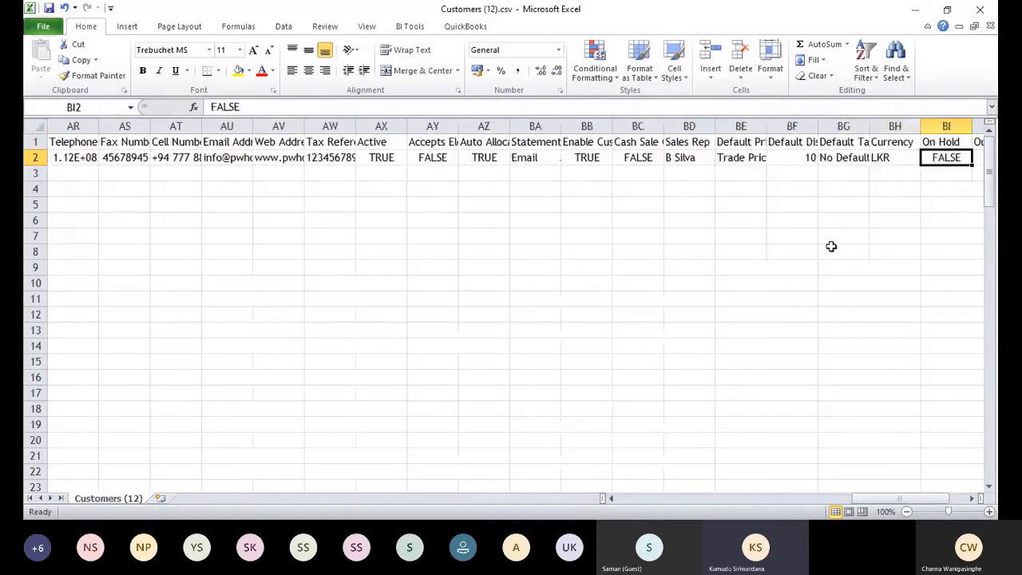
Step: Autofit column BB so the Enable Customer Zone header fits
key(Left)
key(Left)
key(Left)
key(Left)
key(Left)
key(Left)
key(Left)
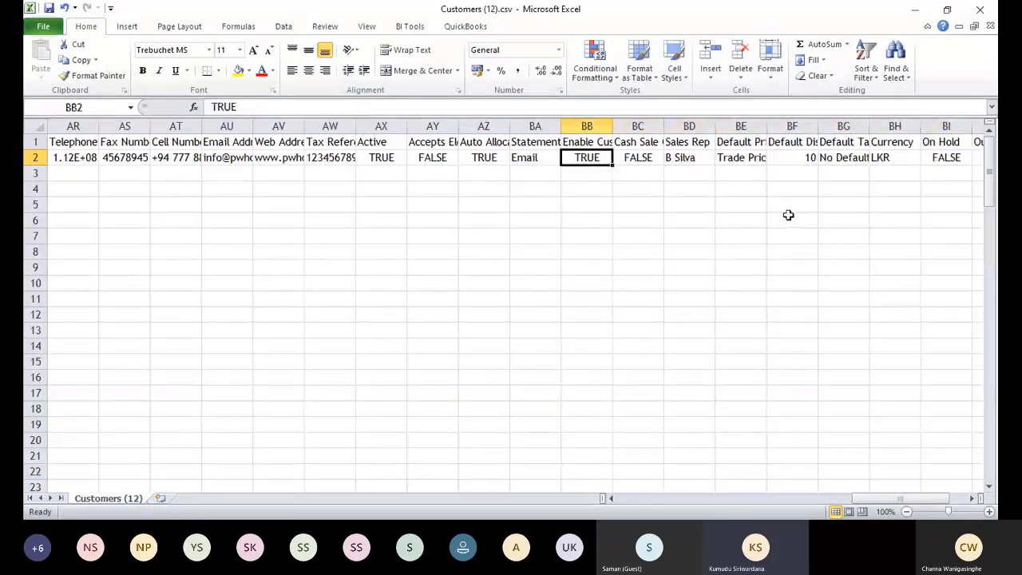
double_click(612, 128)
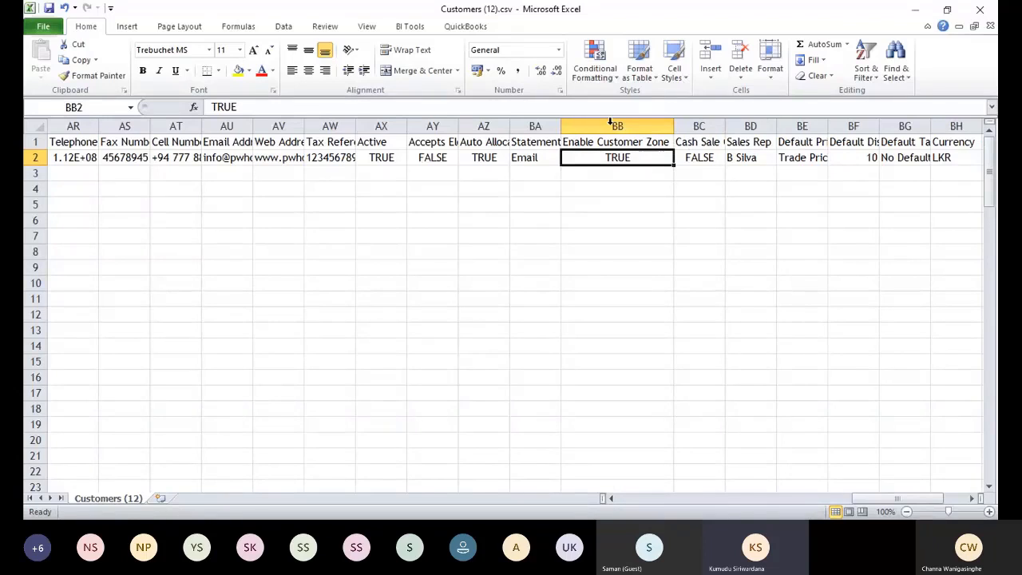
Step: Examine the cash sale, sales rep, default price list, discount and tax columns of the customer record
key(Right)
key(Right)
key(Right)
key(Right)
key(Right)
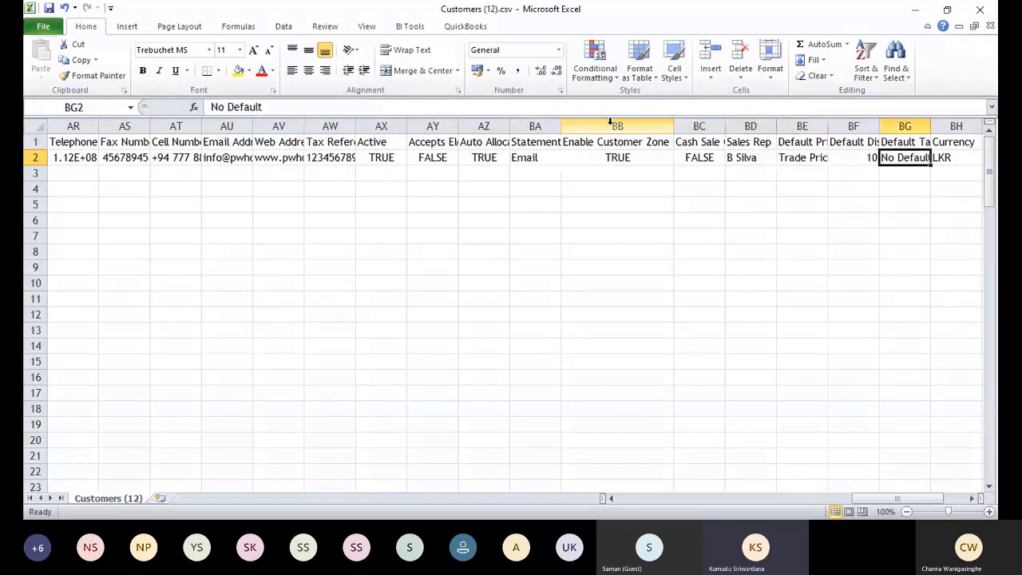
Step: Examine the remaining customer columns in row 2, from Currency through to Excl Debtors Manager
key(Right)
key(Right)
key(Right)
key(Right)
key(Right)
key(Right)
key(Right)
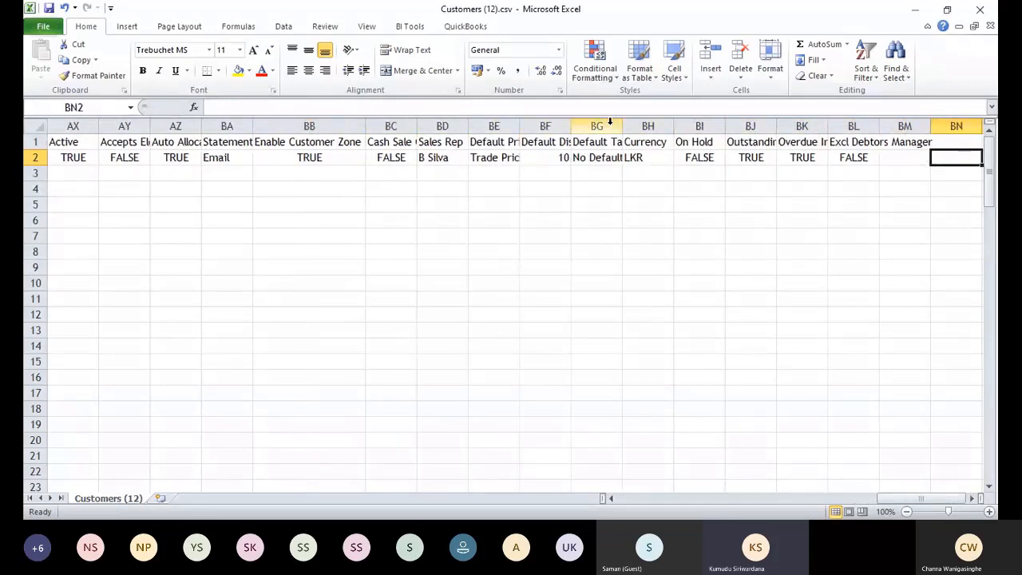
Step: Autofit columns BK and BJ so the Overdue Invoices and Outstanding Invoices headers fit
key(Left)
key(Left)
key(Left)
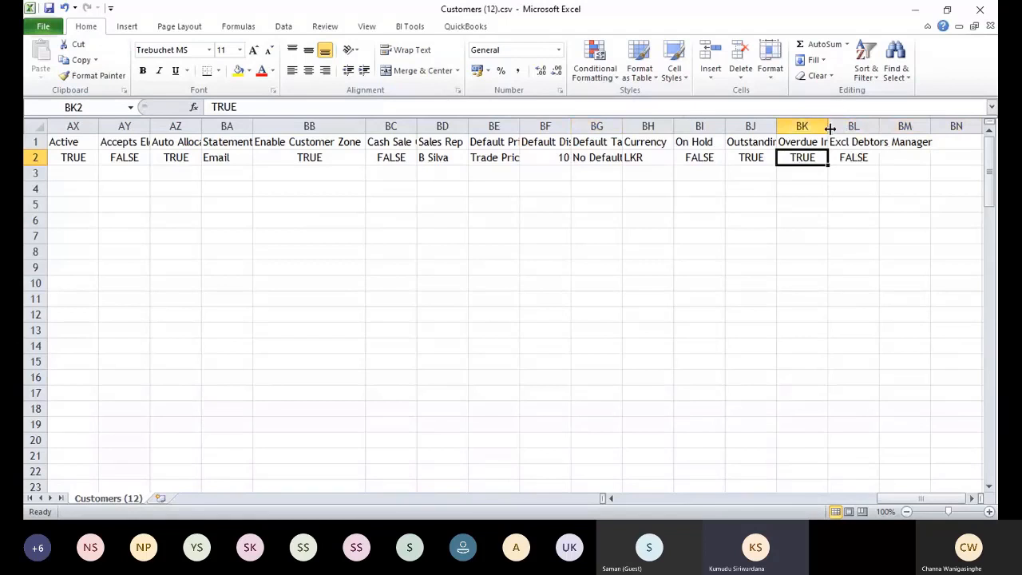
drag(829, 126, 829, 126)
double_click(828, 126)
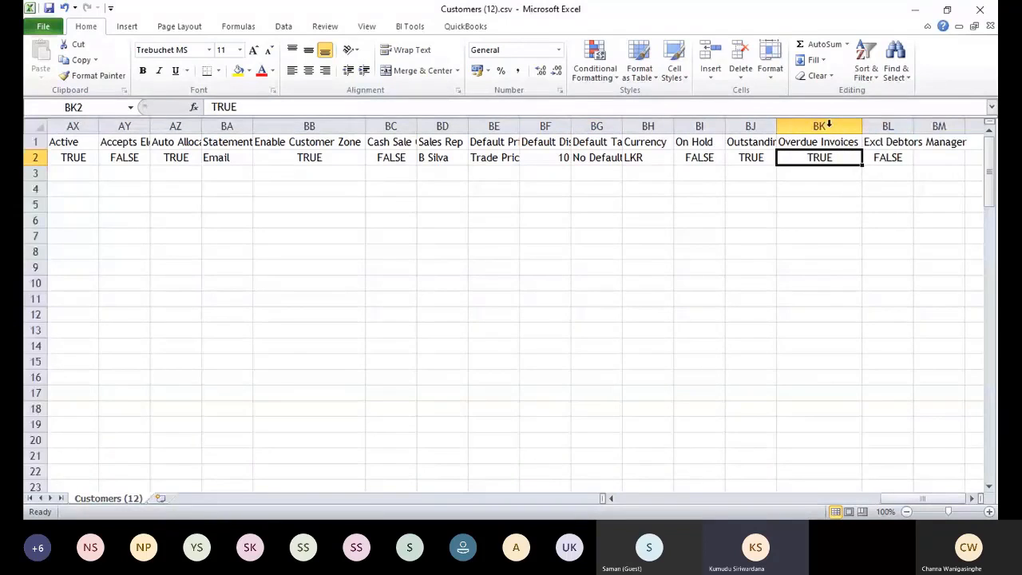
double_click(776, 126)
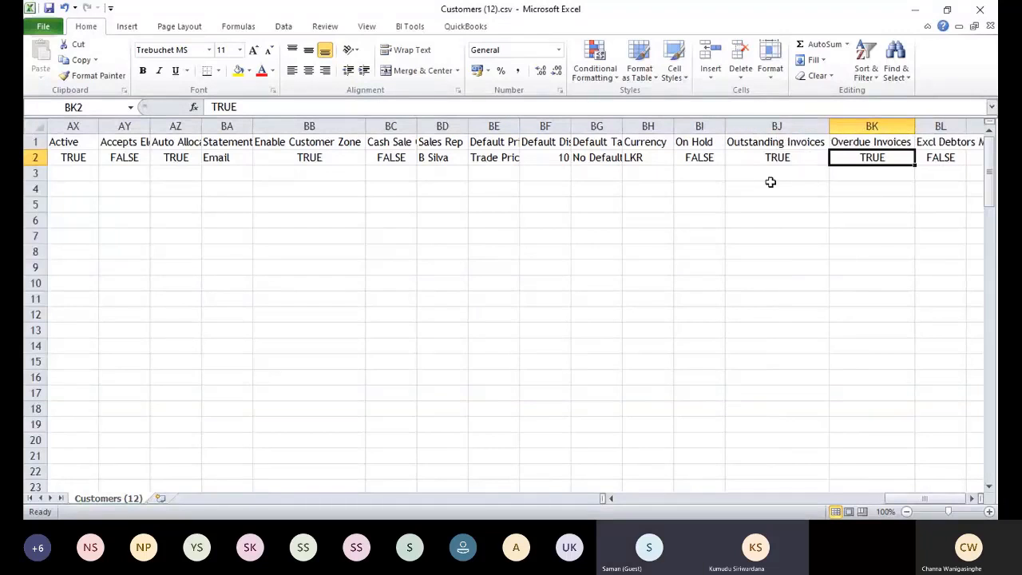
Step: Return to the start of the customer record and select its Opening Balance Date to check the date format
key(ctrl+Left)
key(ctrl+Left)
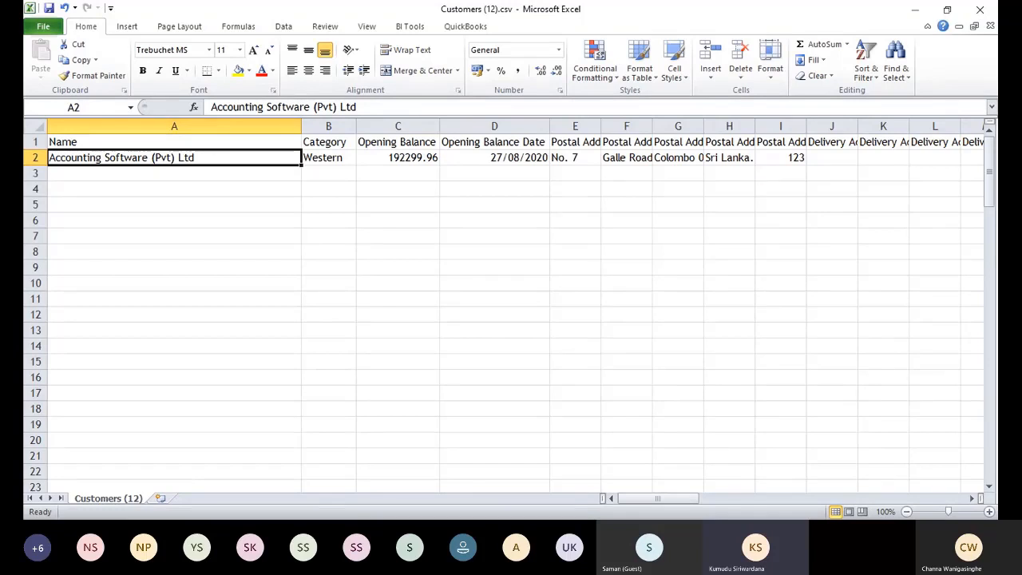
click(710, 498)
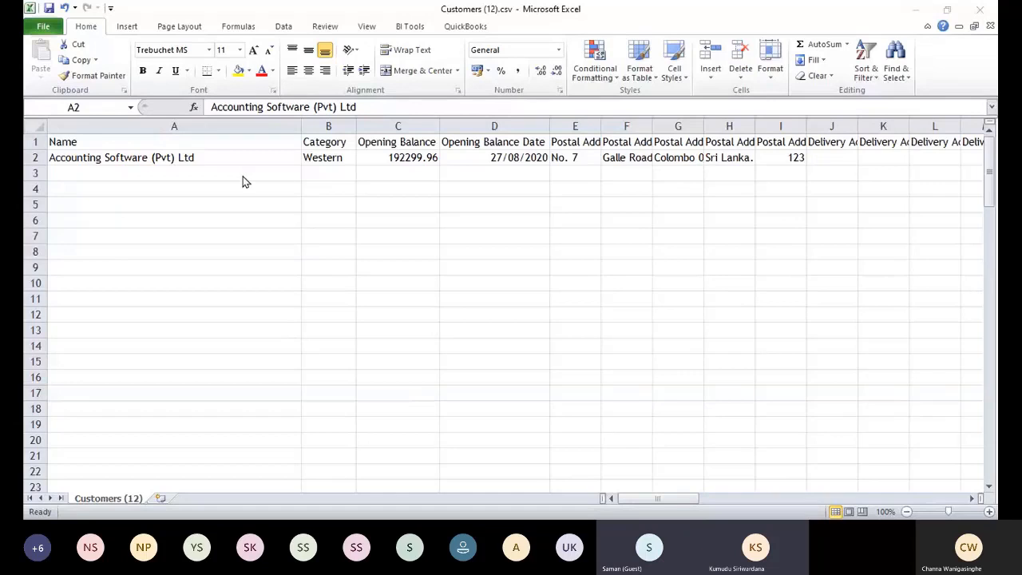
click(509, 172)
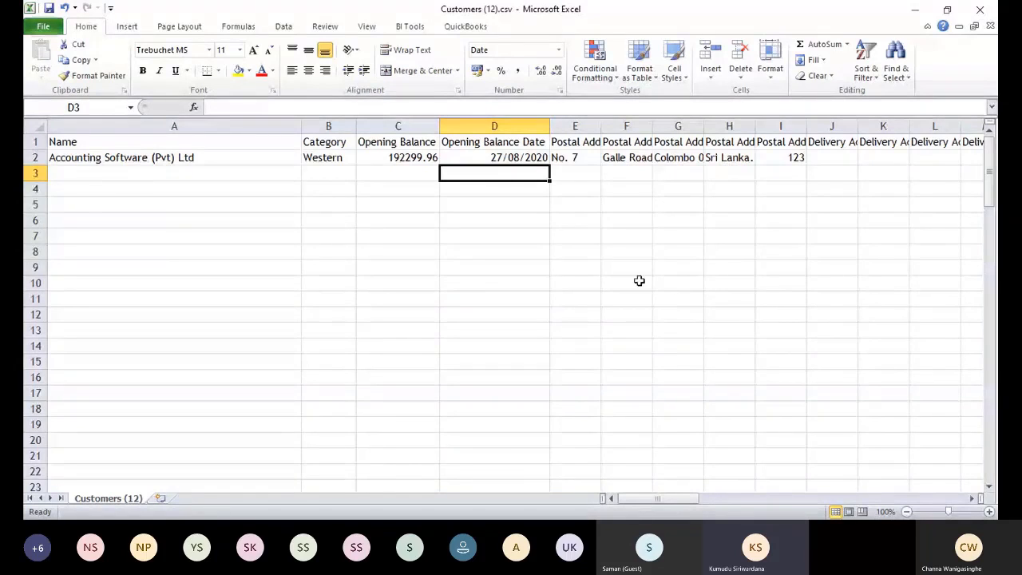
click(530, 158)
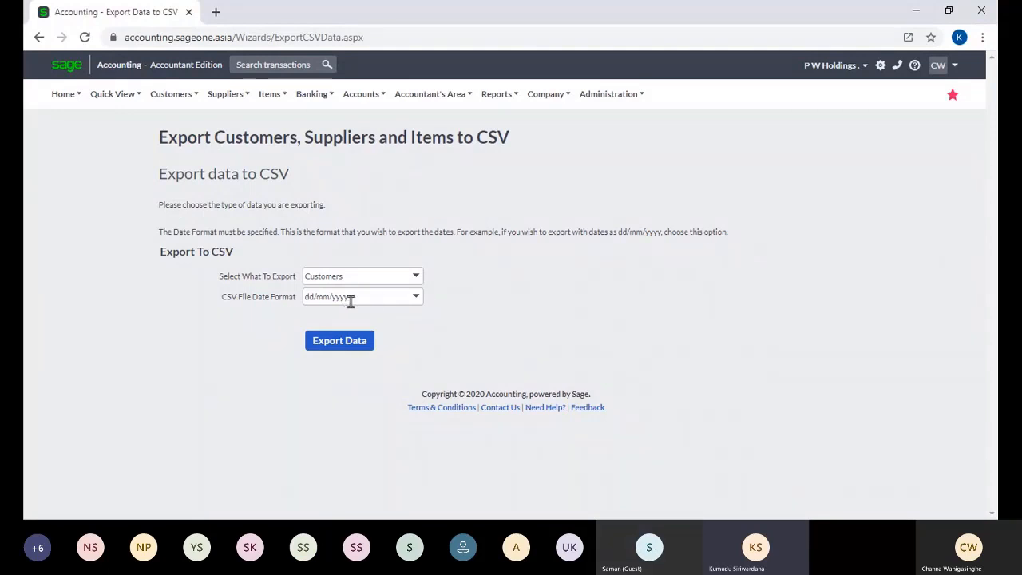
Step: Switch to Sage Accounting and check which CSV file date formats the export offers, leaving the selection as it is
click(419, 299)
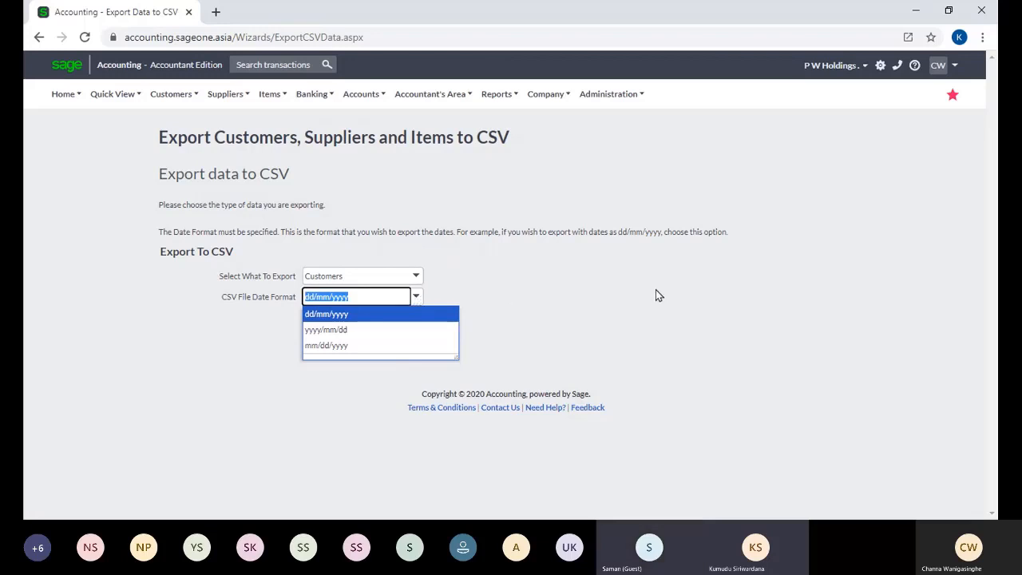
click(649, 312)
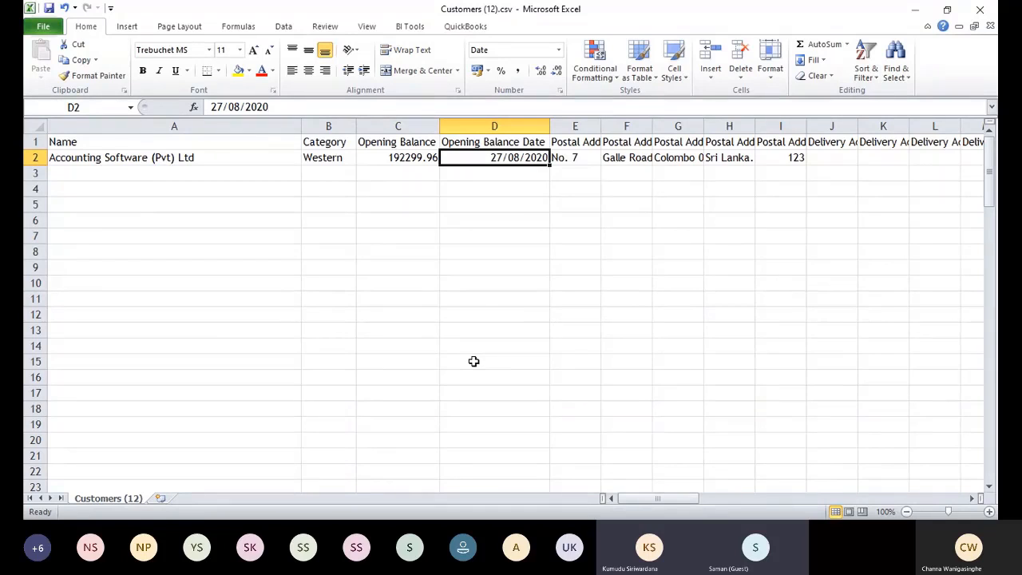
Step: Back in the Excel customer file, review row 2 from the name through the opening balance, postal and delivery address columns
key(Left)
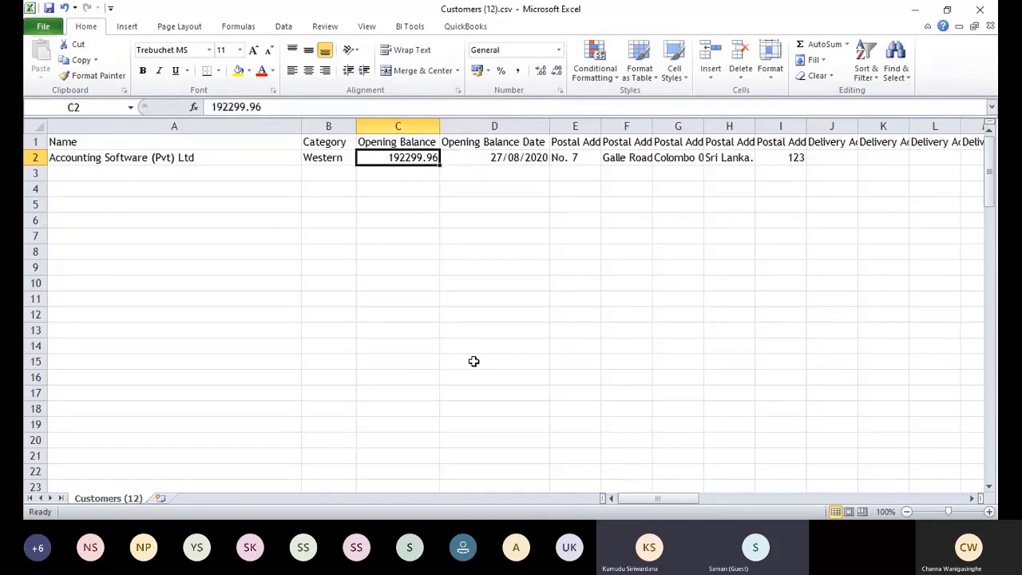
key(Left)
key(Left)
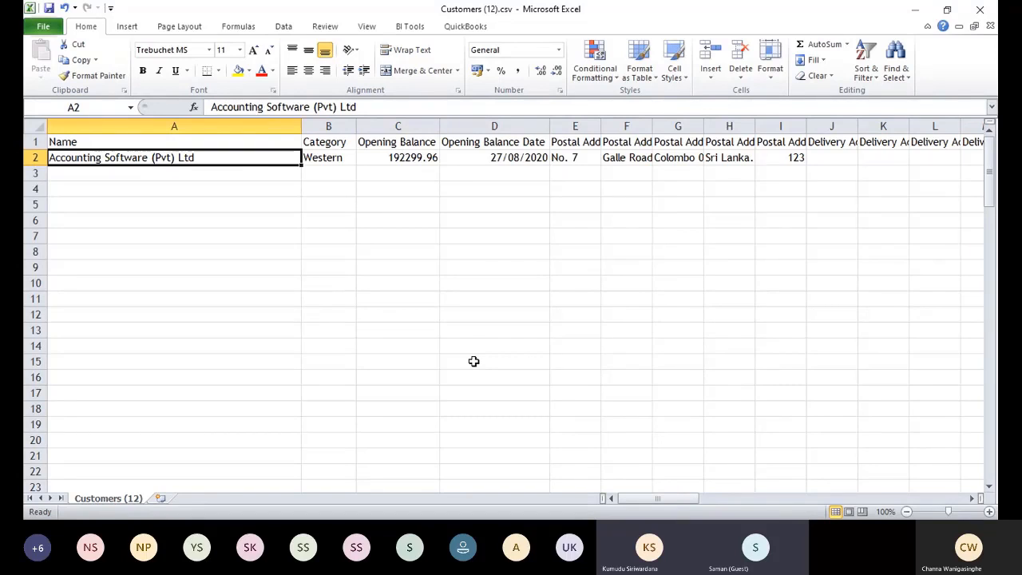
key(Right)
key(Right)
key(Right)
key(Right)
key(Right)
key(Right)
key(Right)
key(Right)
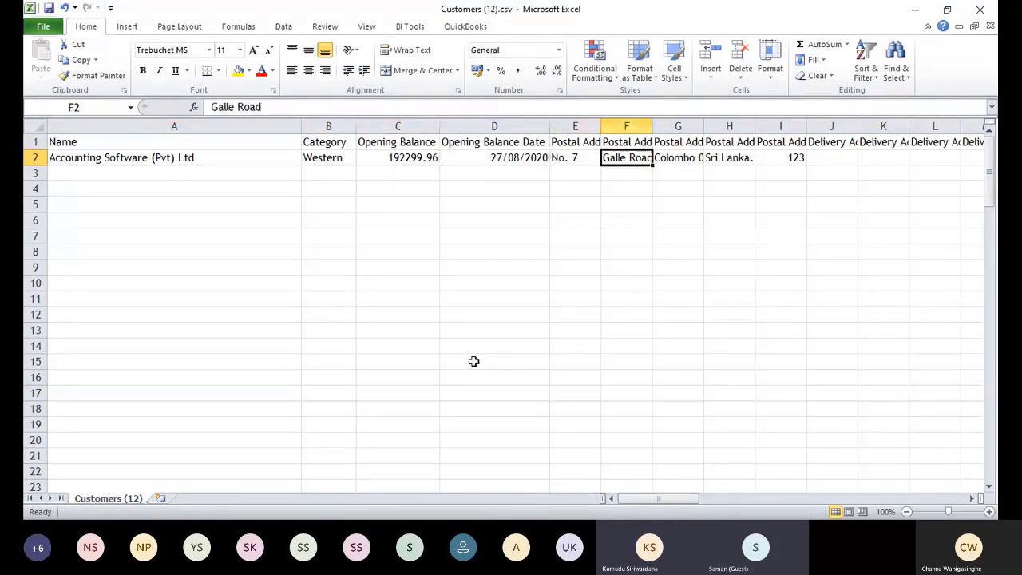
key(Right)
key(Right)
key(Right)
key(Right)
key(Right)
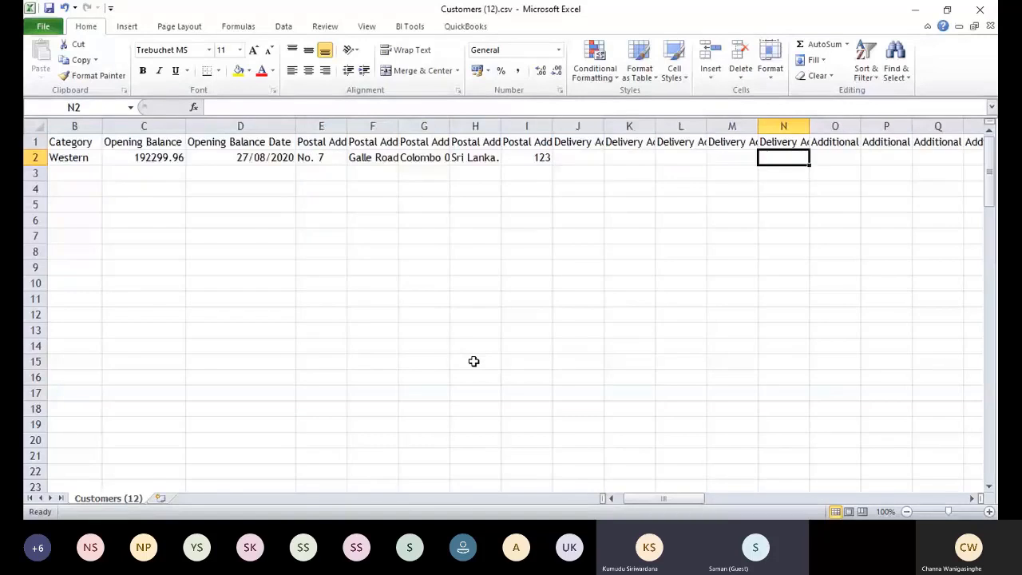
Step: Jump to the far end of row 2 and return to the customer name in its first column
key(ctrl+Right)
key(ctrl+Right)
key(ctrl+Right)
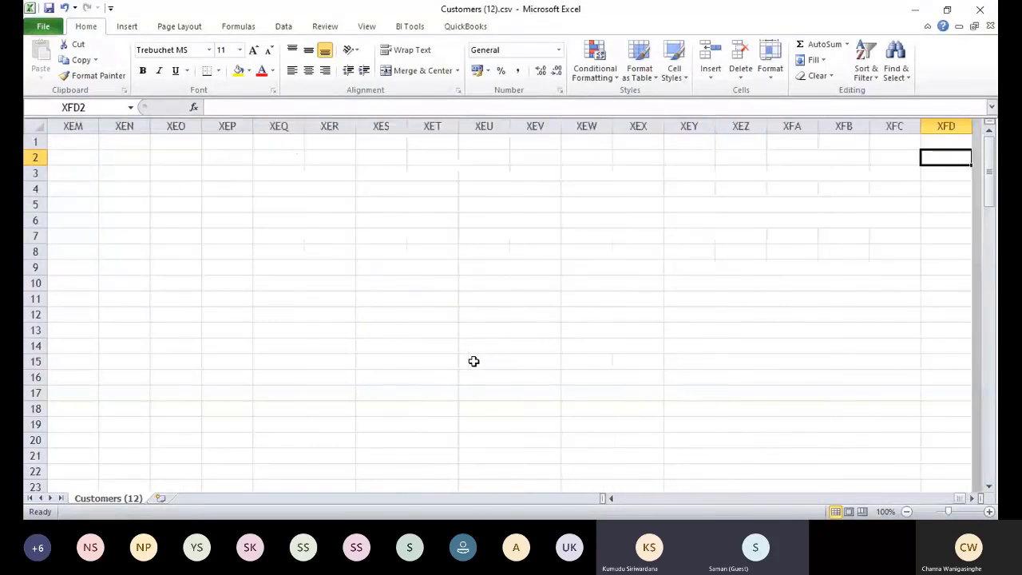
key(ctrl+Left)
key(Home)
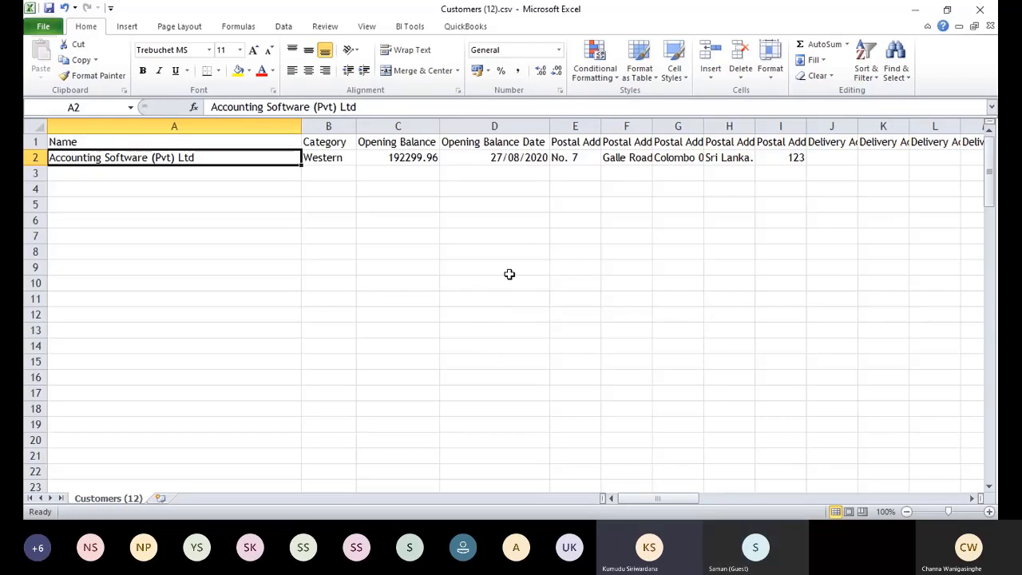
Step: Point out the Opening Balance Date column and look at the number format options for the customer name cell
click(505, 122)
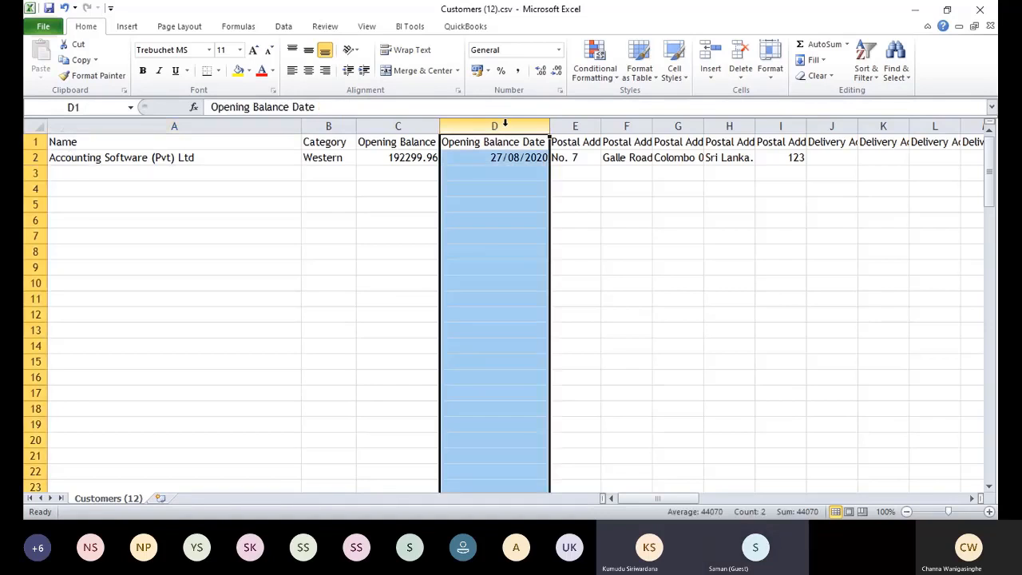
click(186, 157)
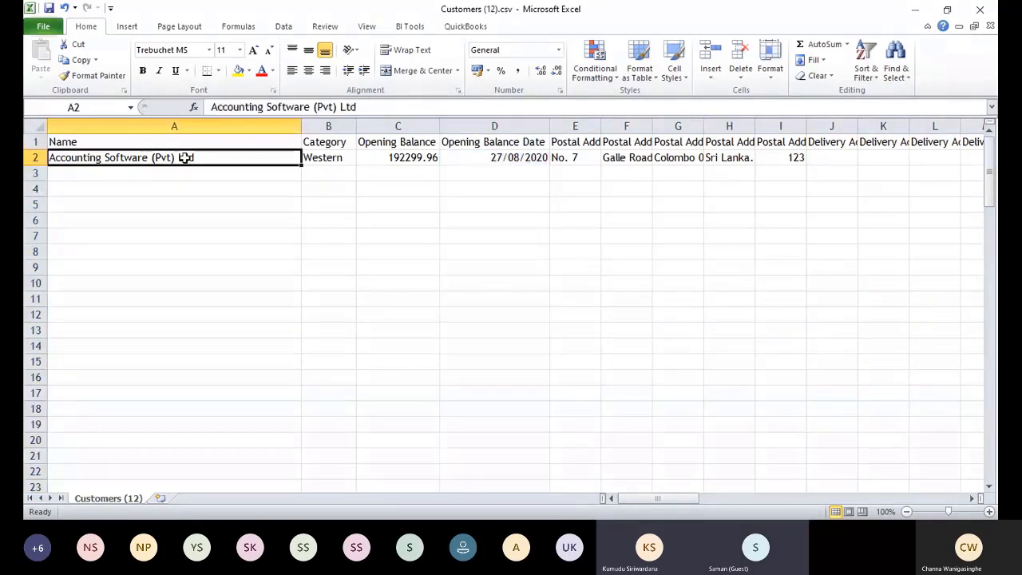
click(558, 51)
click(184, 244)
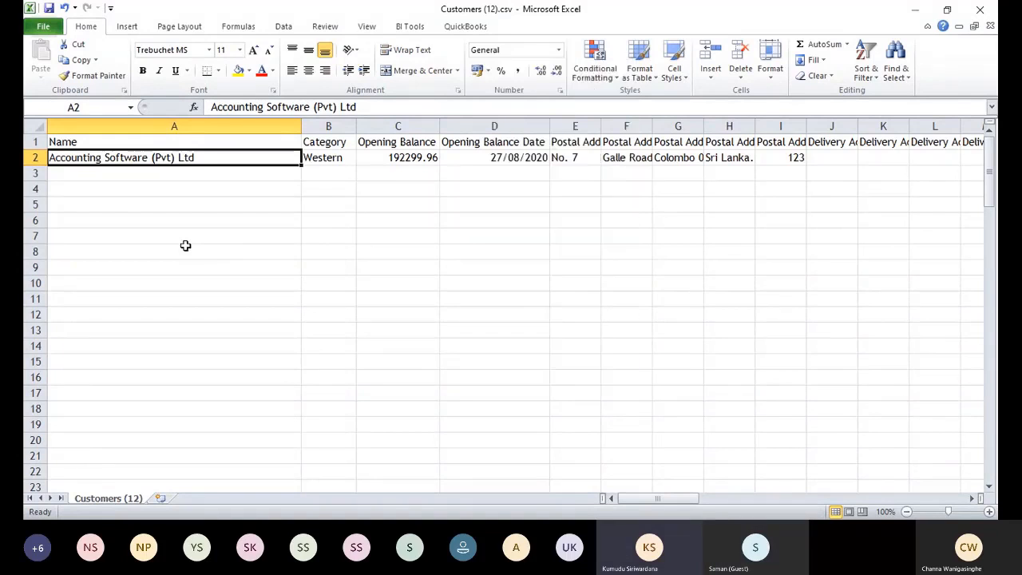
Step: Apply the General number format to the Name, Category and Opening Balance columns
click(214, 126)
drag(213, 126, 378, 129)
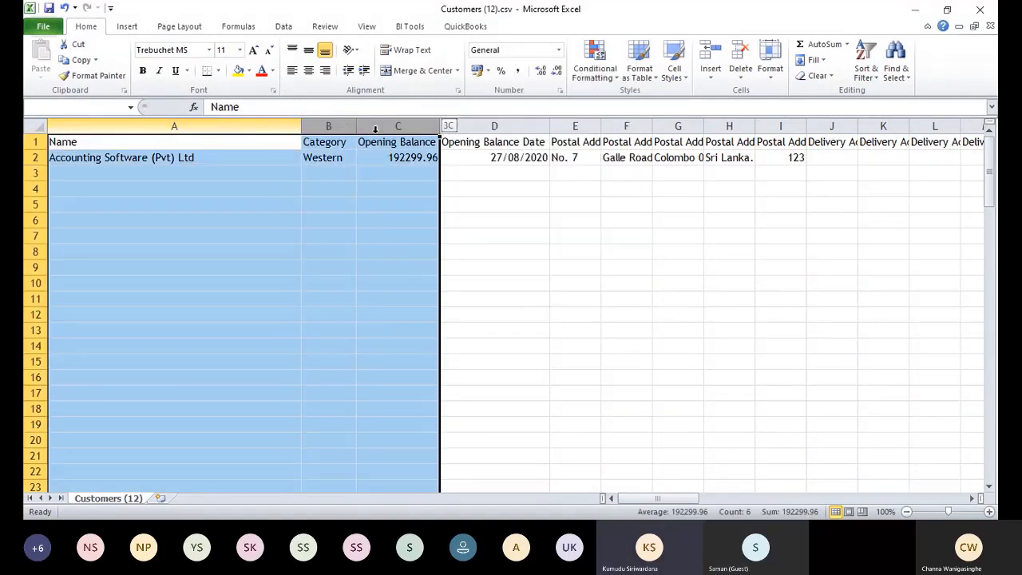
click(394, 166)
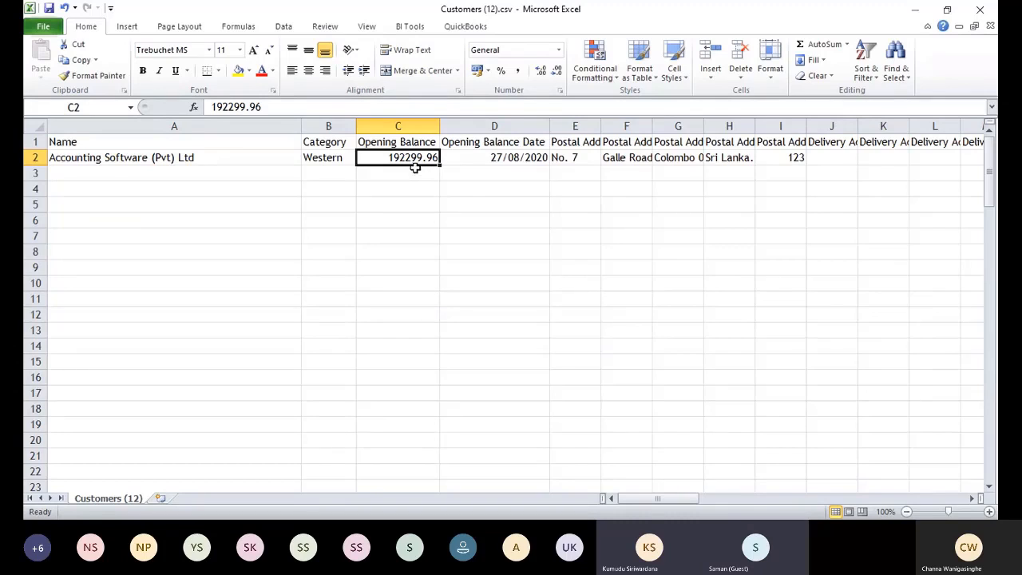
click(414, 124)
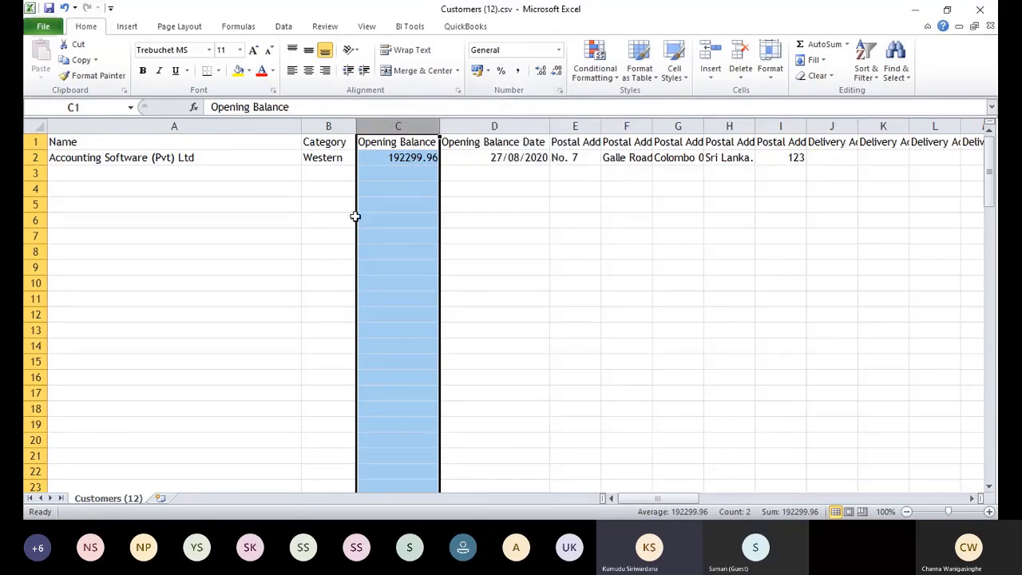
drag(406, 125, 203, 126)
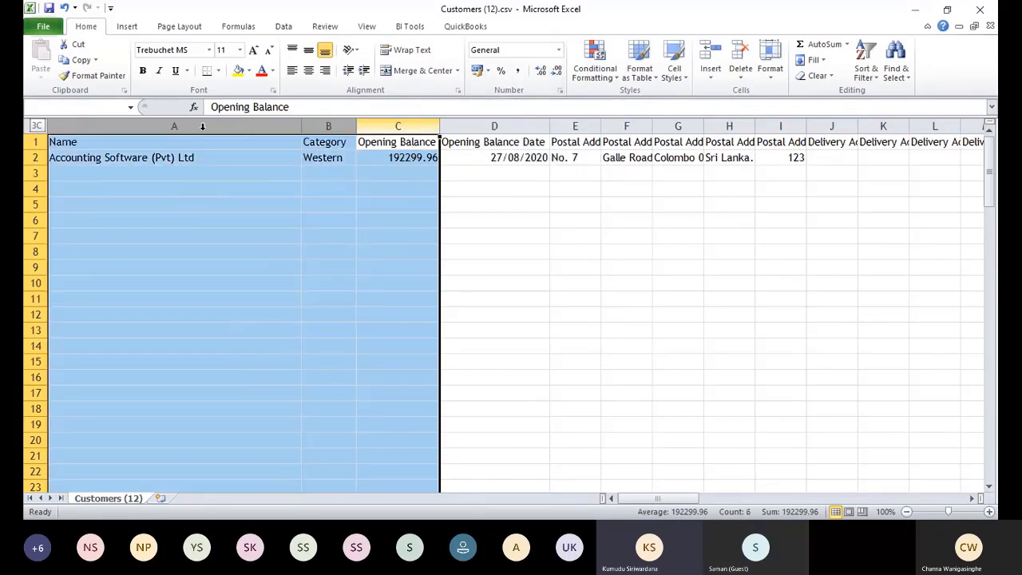
click(559, 52)
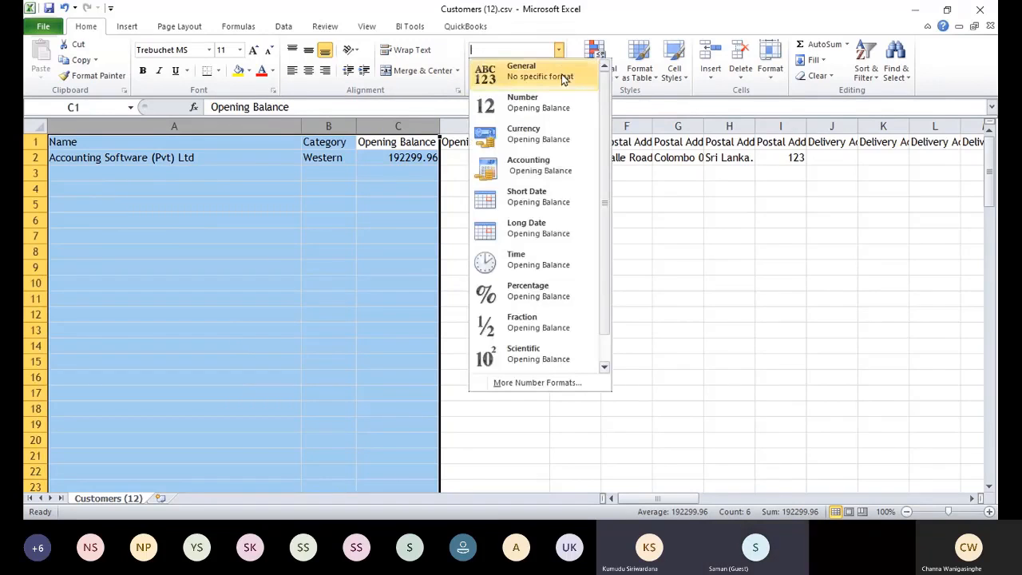
click(562, 74)
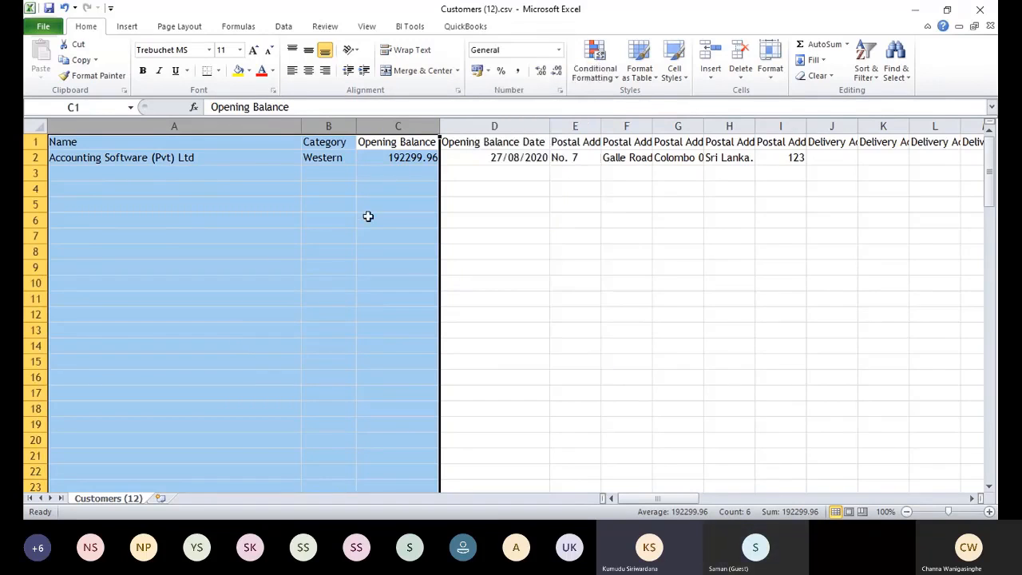
click(368, 217)
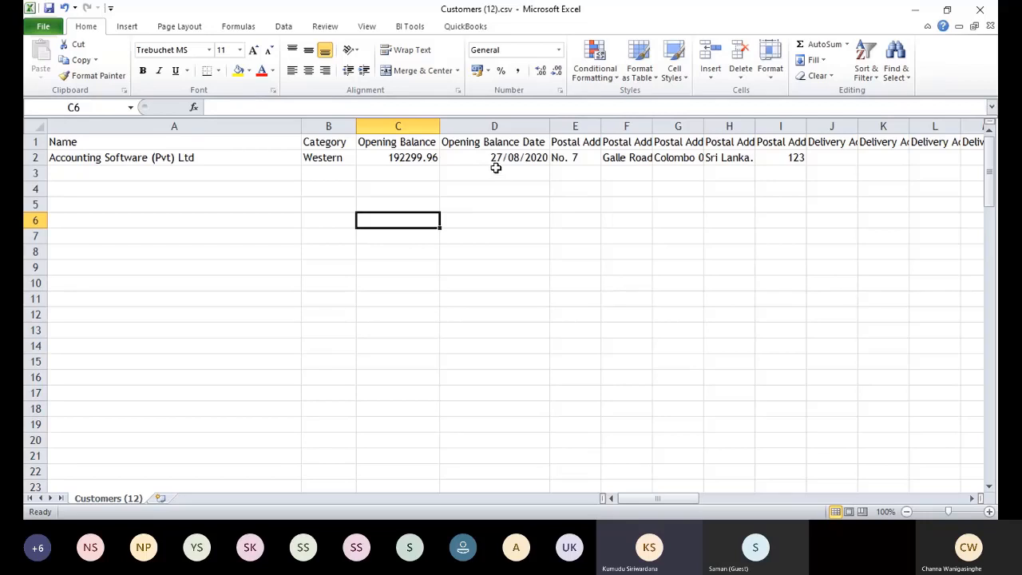
Step: Apply the General number format to every column from Postal Address Line 1 to the last filled column
click(588, 121)
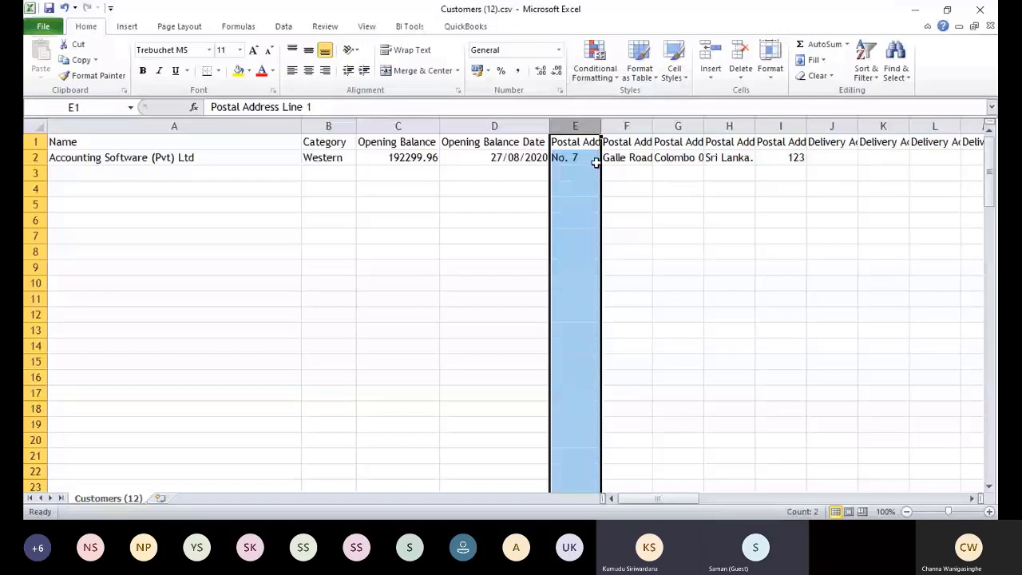
key(ctrl+shift+Right)
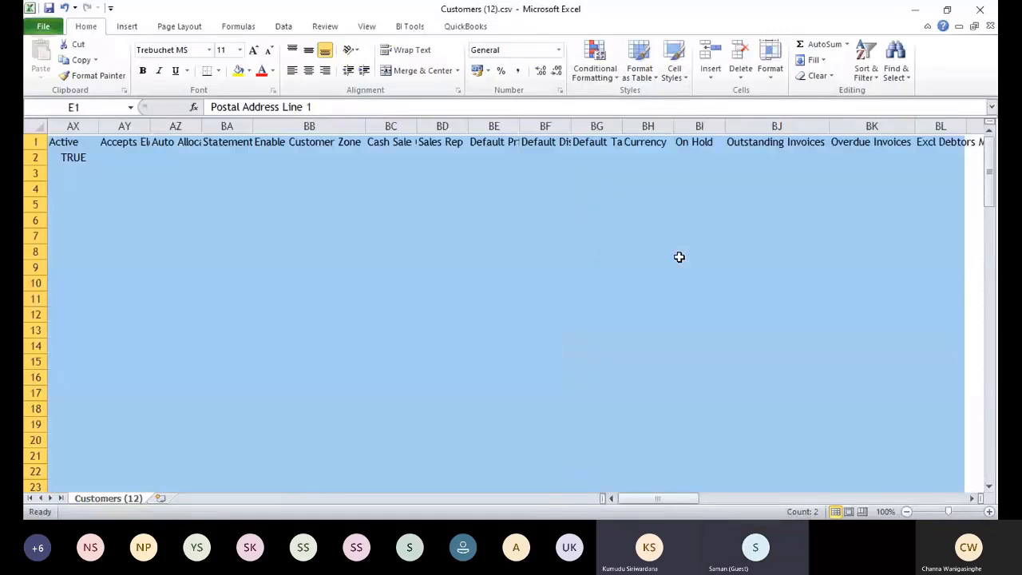
click(558, 50)
click(564, 74)
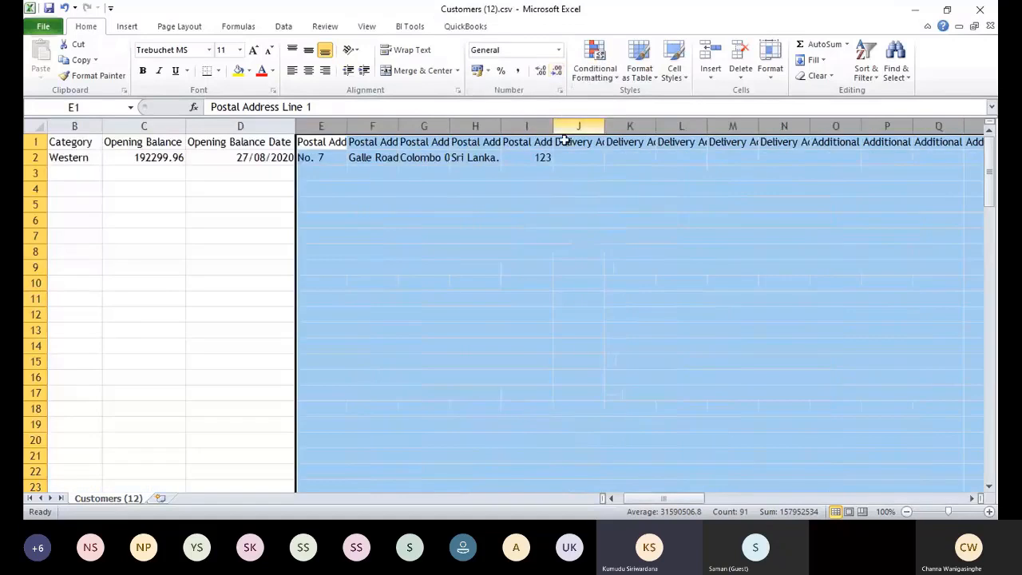
click(573, 196)
Step: Enter ABC as a new customer name in cell A3, below the existing record
key(Left)
key(Left)
key(Left)
key(Left)
key(Left)
key(Left)
key(Left)
key(Left)
key(Left)
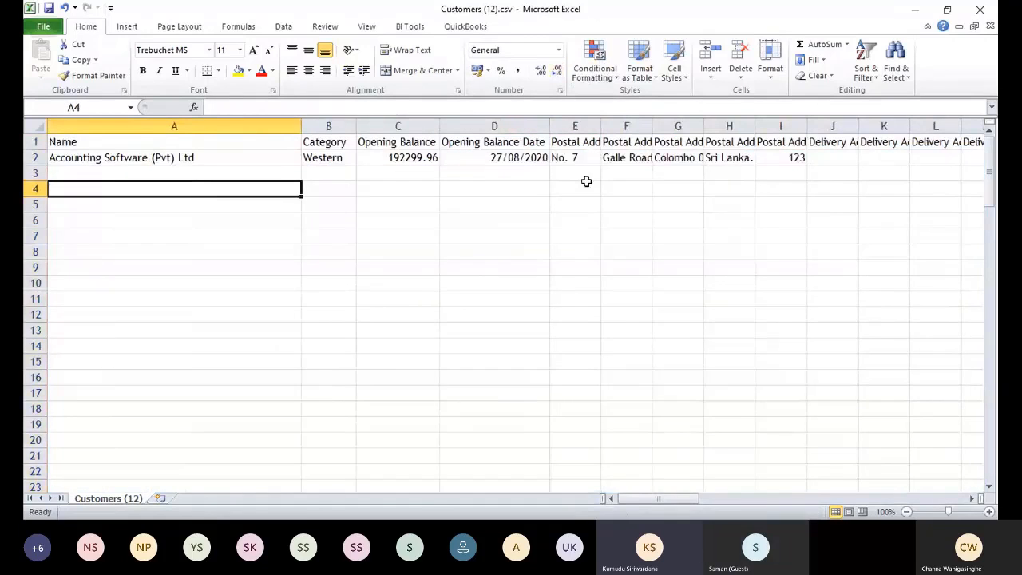
key(Up)
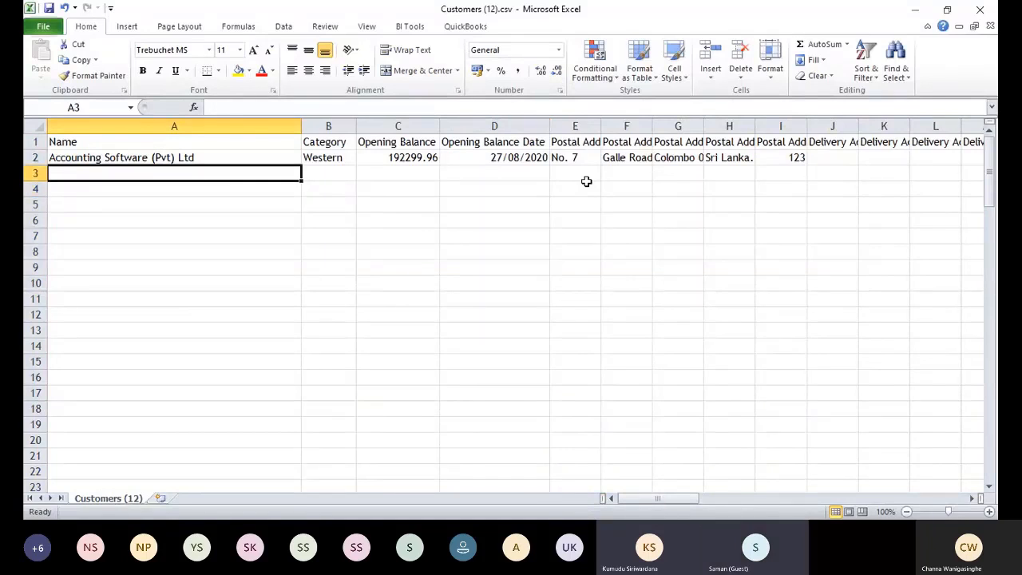
text(ab)
key(BackSpace)
key(BackSpace)
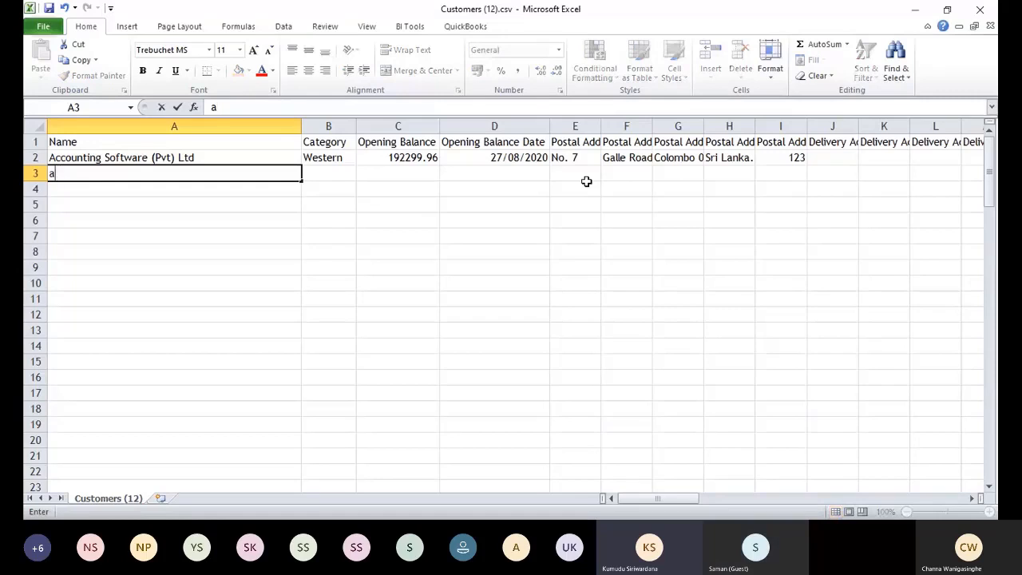
text(ABC)
key(Tab)
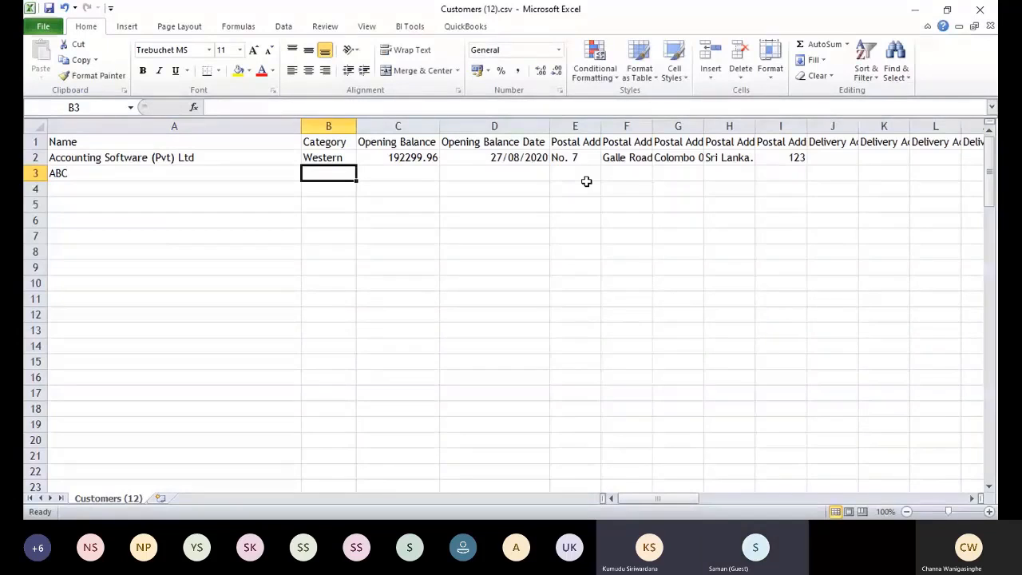
key(Return)
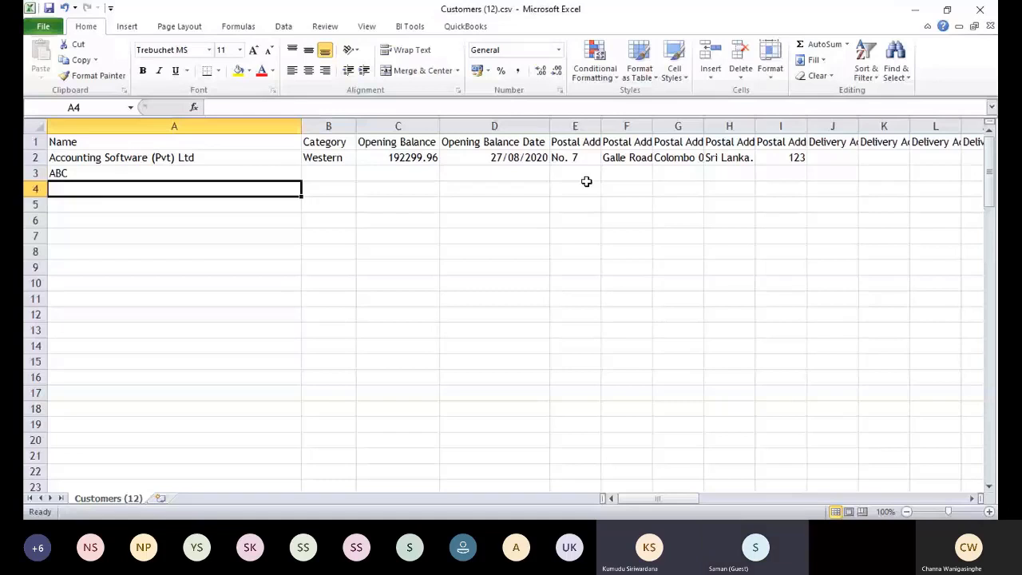
Step: Copy the existing record's opening balance date, 27/08/2020, into D3 and D4 for the new customer rows
key(Up)
key(Up)
key(Right)
key(Right)
key(Right)
key(Right)
key(Right)
key(Right)
key(Right)
key(Right)
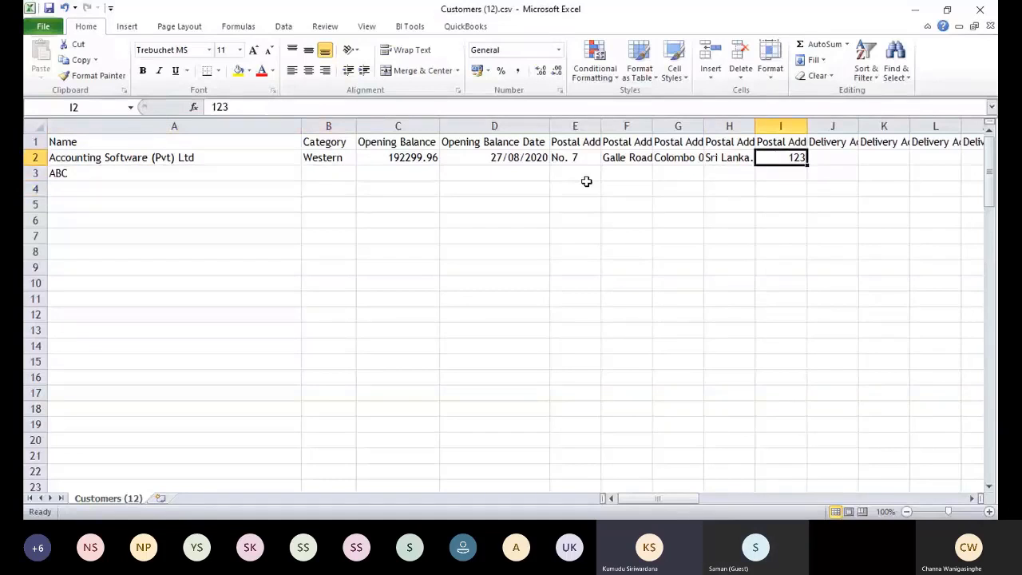
key(Left)
key(Left)
key(Left)
key(Left)
key(Left)
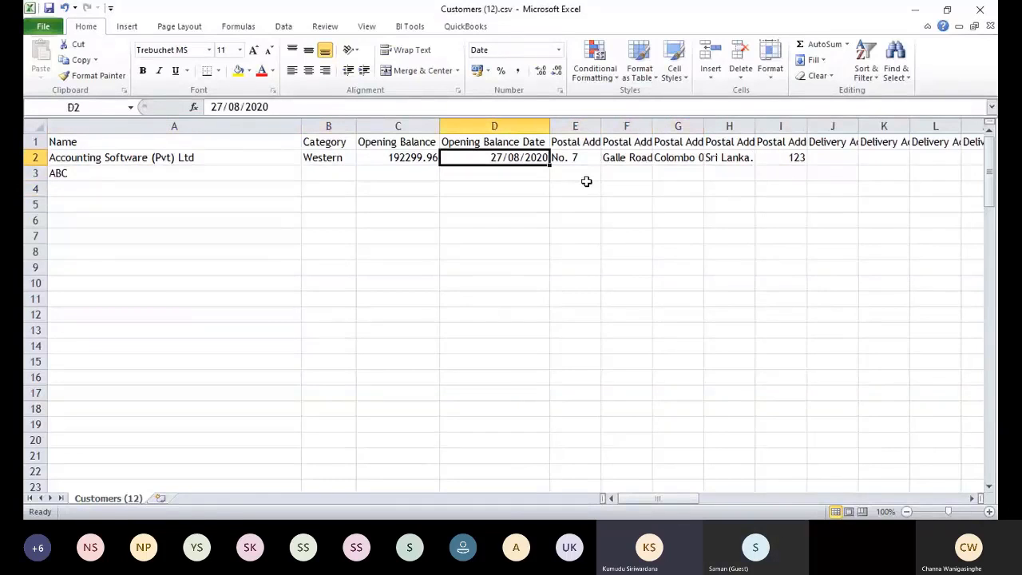
key(ctrl+c)
key(Down)
key(shift+Down)
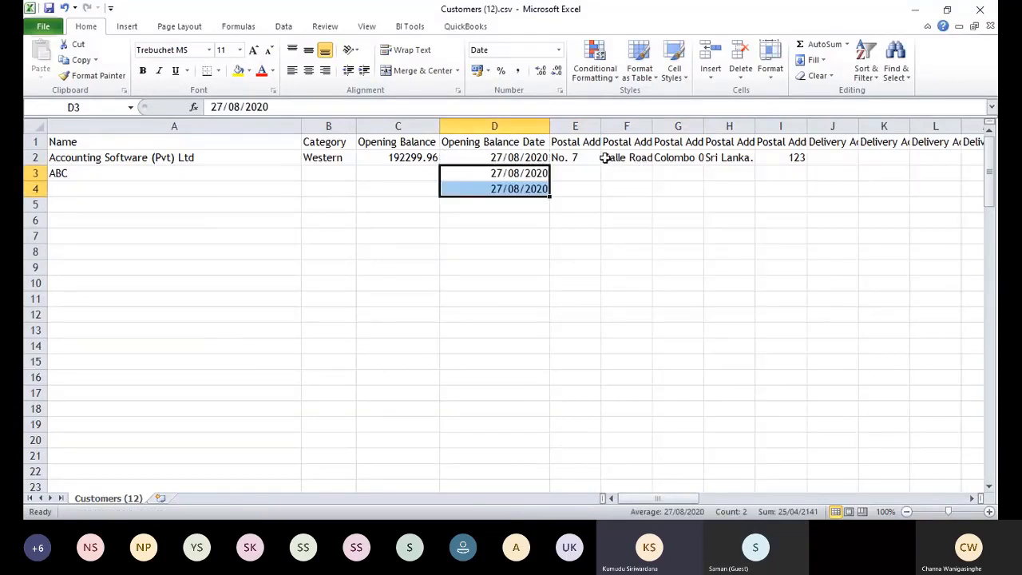
click(412, 174)
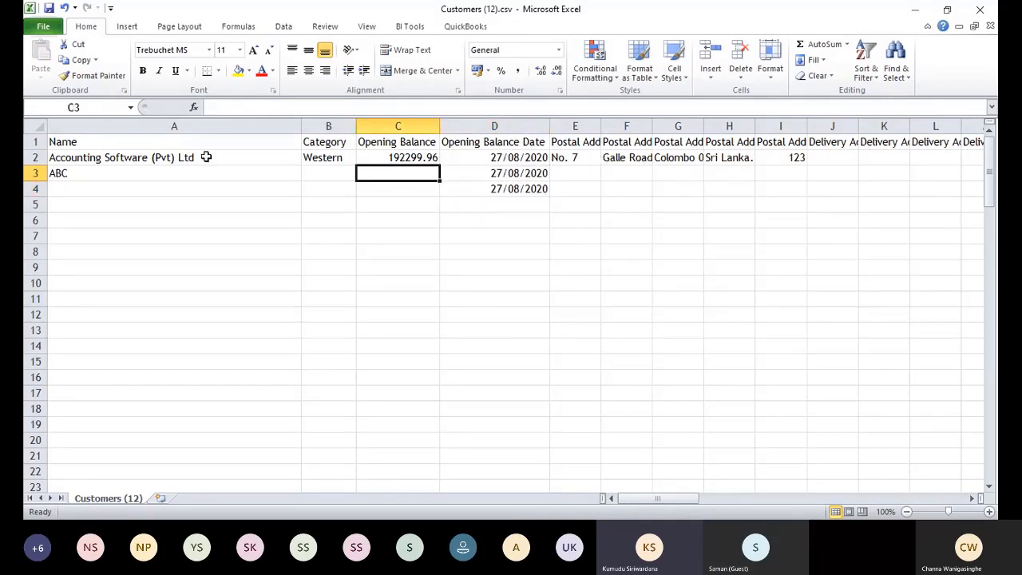
Step: Enter ABC ABC, with a double space between the words, as a customer name in cell A4
click(169, 191)
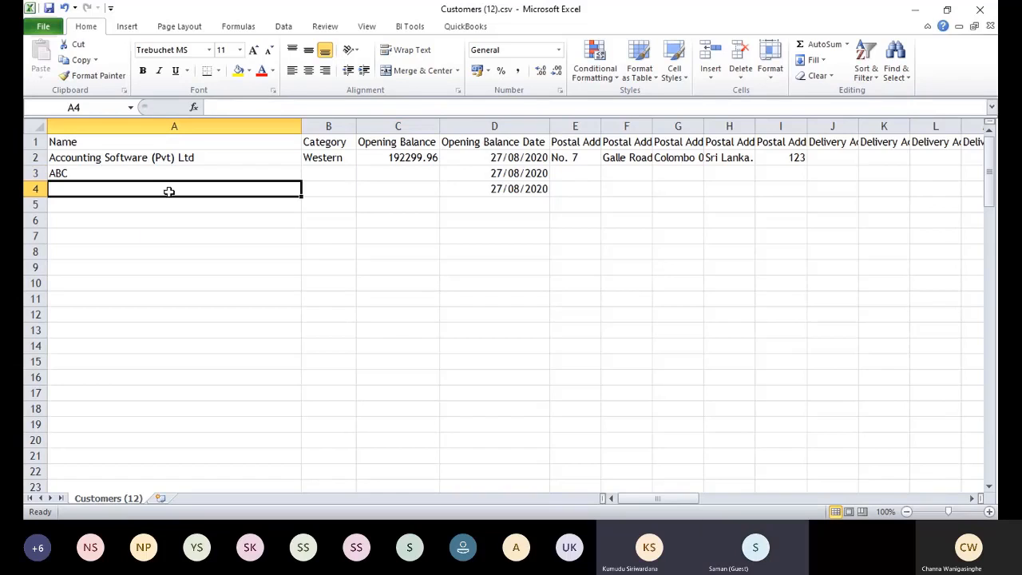
text(a)
key(BackSpace)
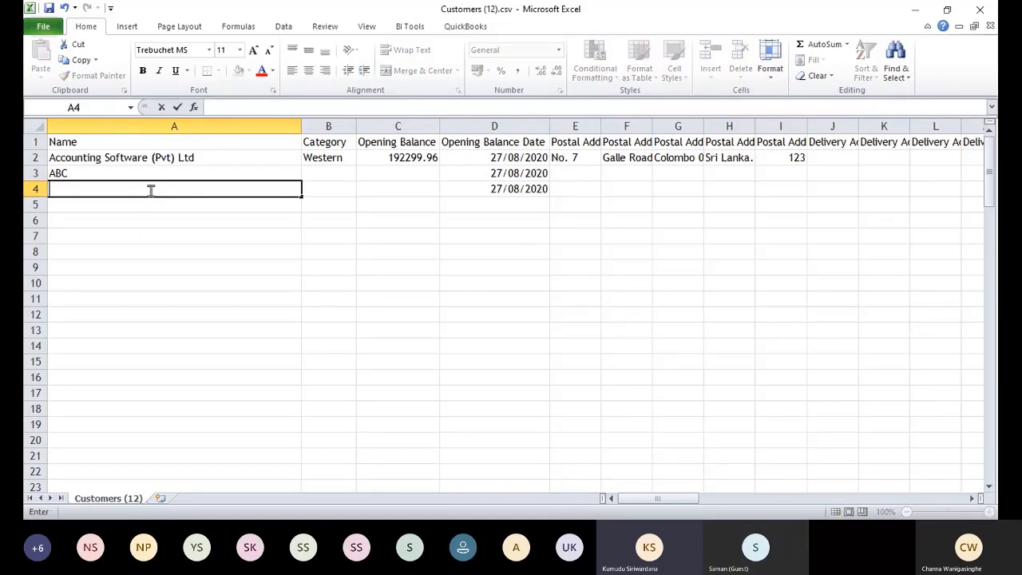
text(ABC)
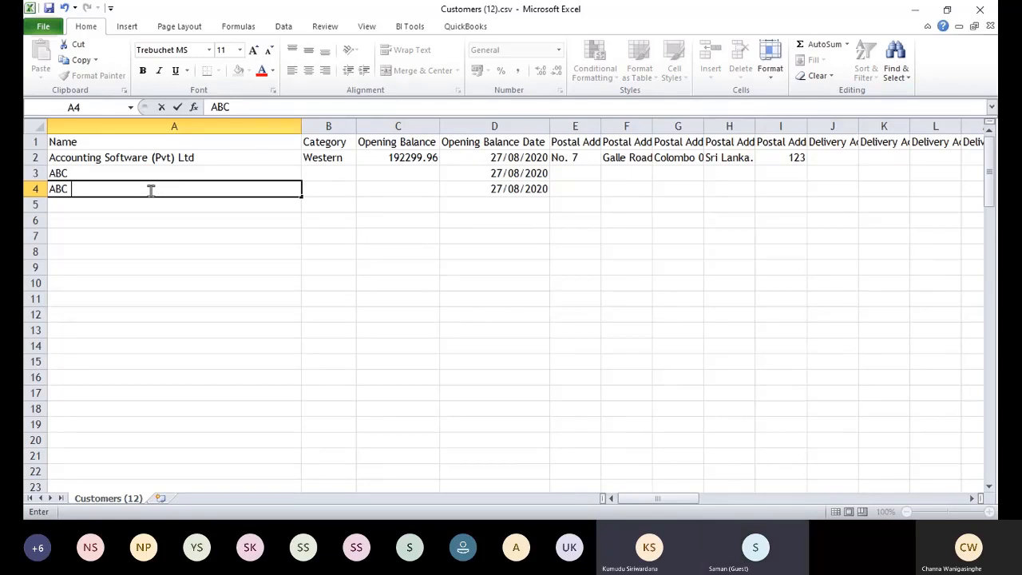
text( ABC)
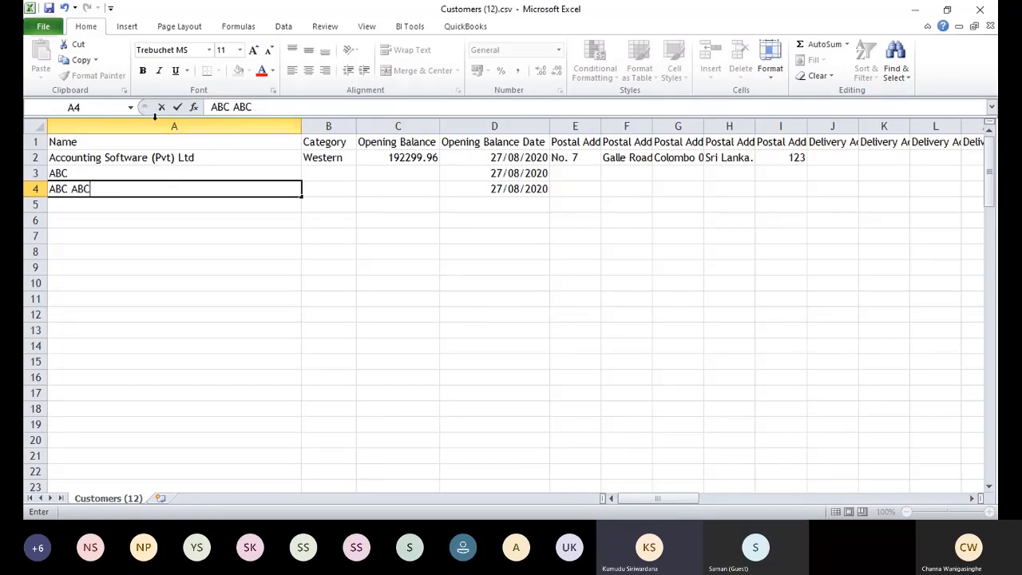
click(233, 107)
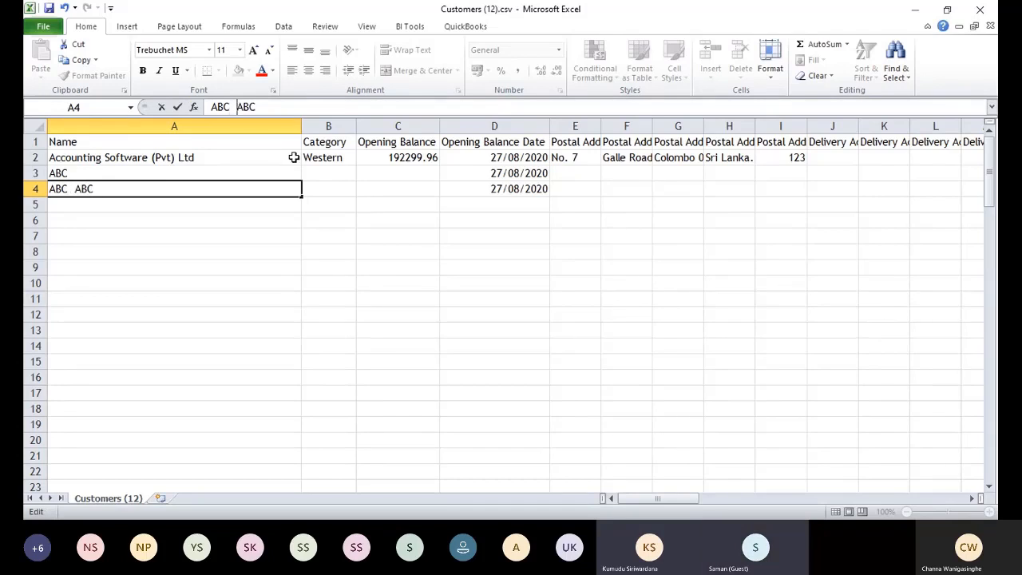
key(Return)
Step: Copy the opening balance 192299.96 from the first record into C3 and C4
key(Up)
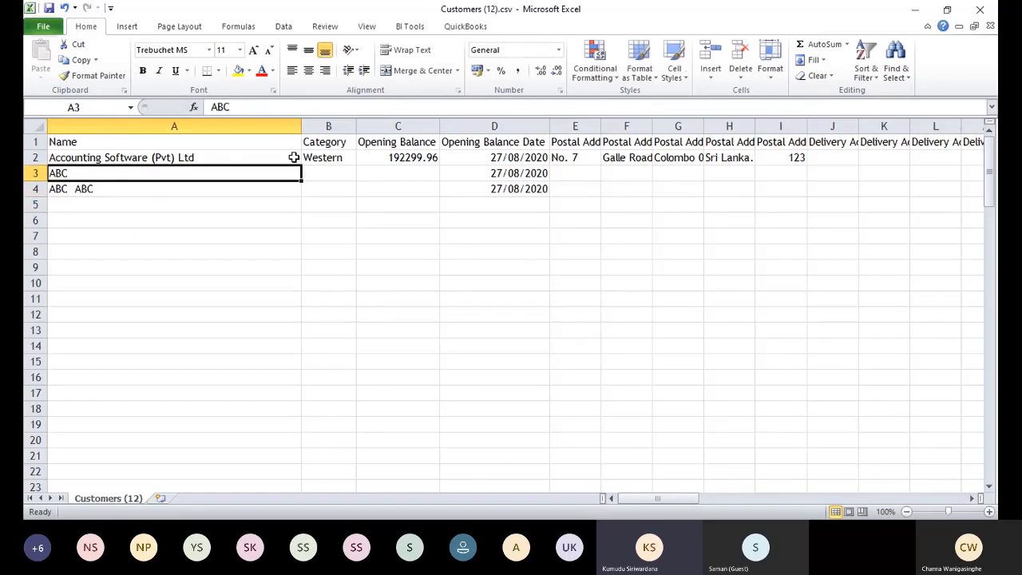
key(Up)
key(Right)
key(Right)
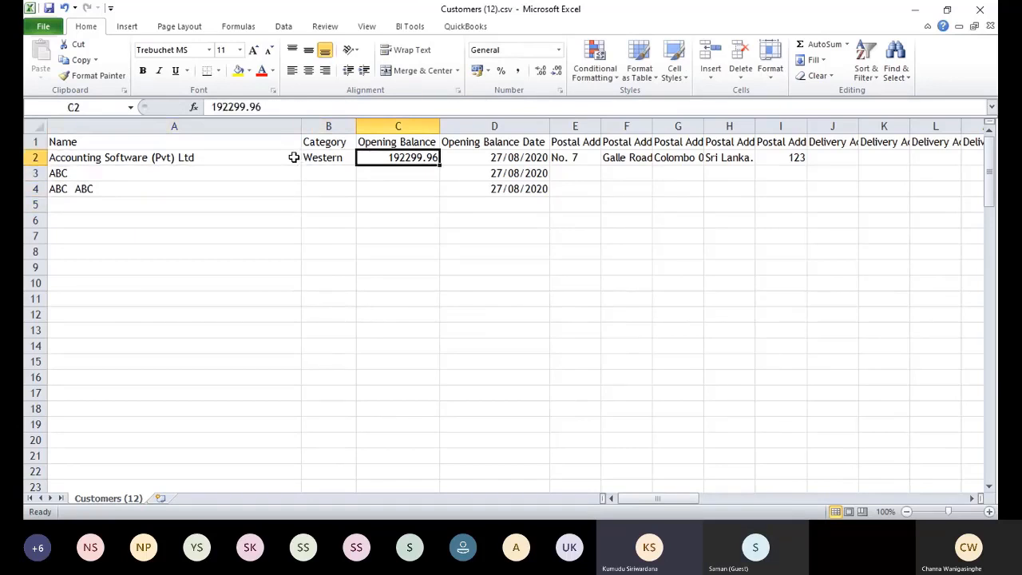
key(ctrl+c)
key(Down)
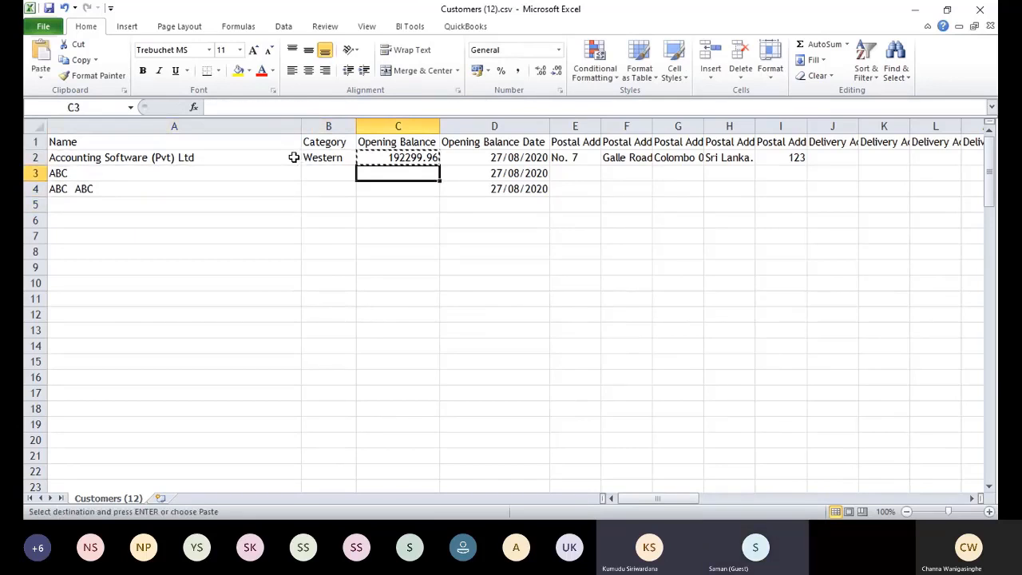
key(shift+Down)
key(ctrl+v)
key(Escape)
Step: Copy the category Western from the first record into B3 and B4
key(Left)
key(Up)
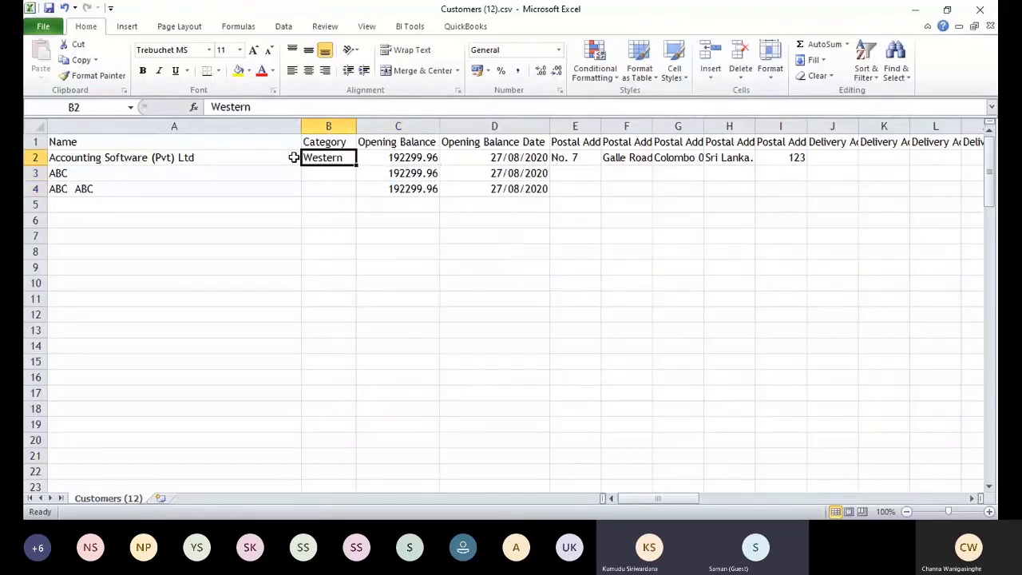
key(ctrl+c)
key(Down)
key(shift+Down)
key(ctrl+v)
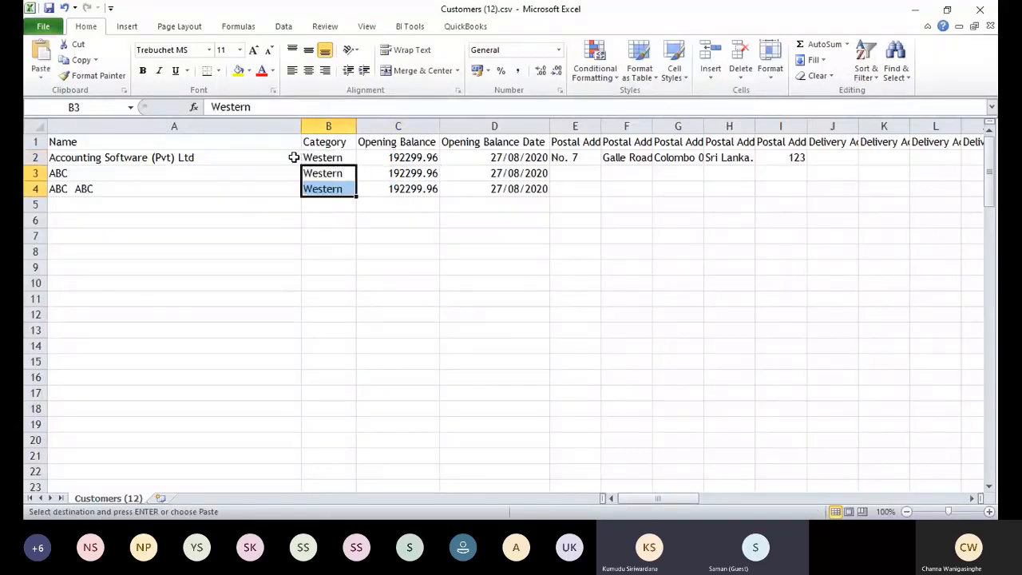
key(Escape)
Step: Copy everything in row 2 from the first postal address column to the end of the row into rows 3 and 4
key(Up)
key(Right)
key(Right)
key(Right)
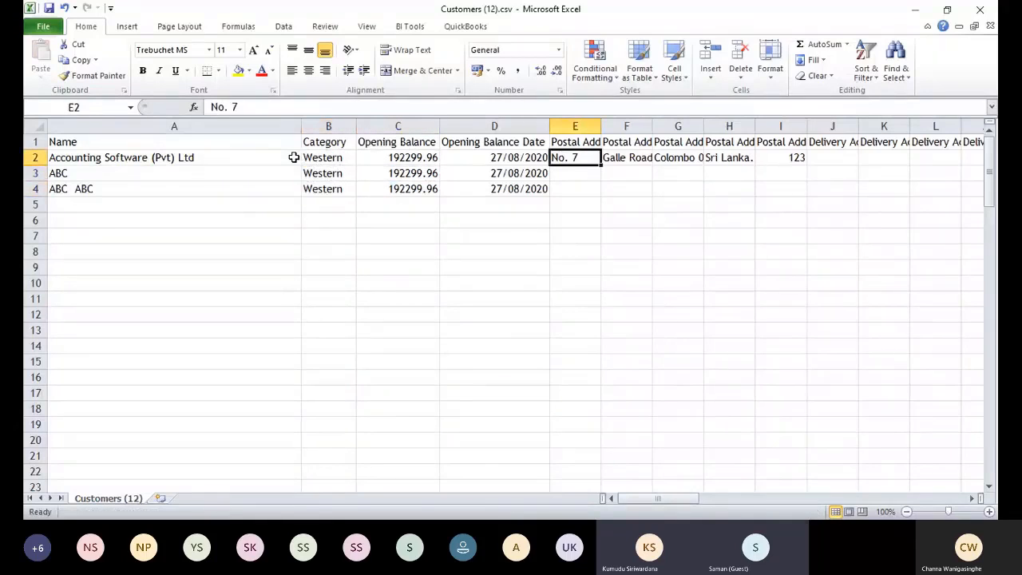
key(ctrl+shift+Right)
key(ctrl+shift+Right)
key(ctrl+shift+Right)
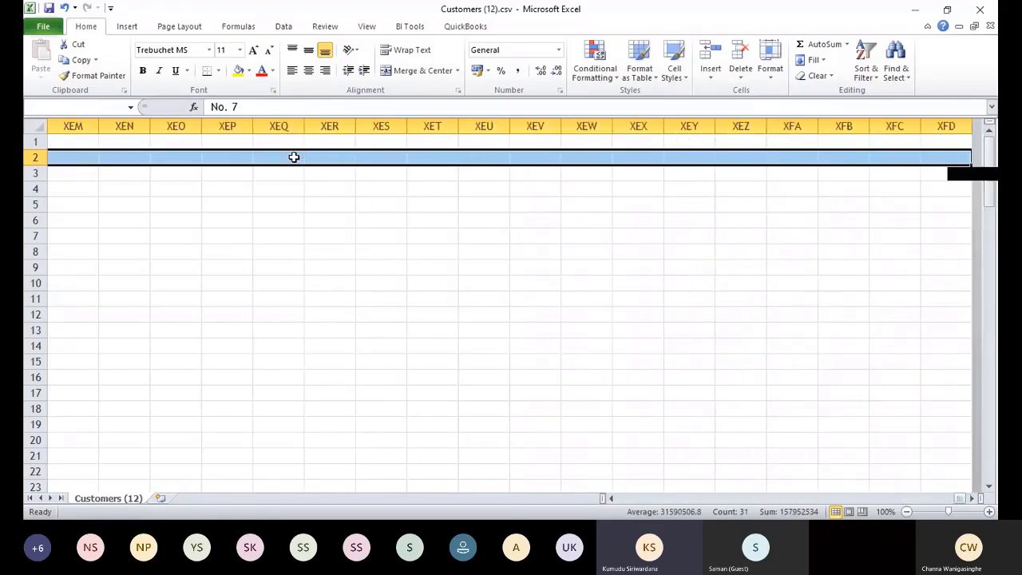
key(ctrl+c)
key(Down)
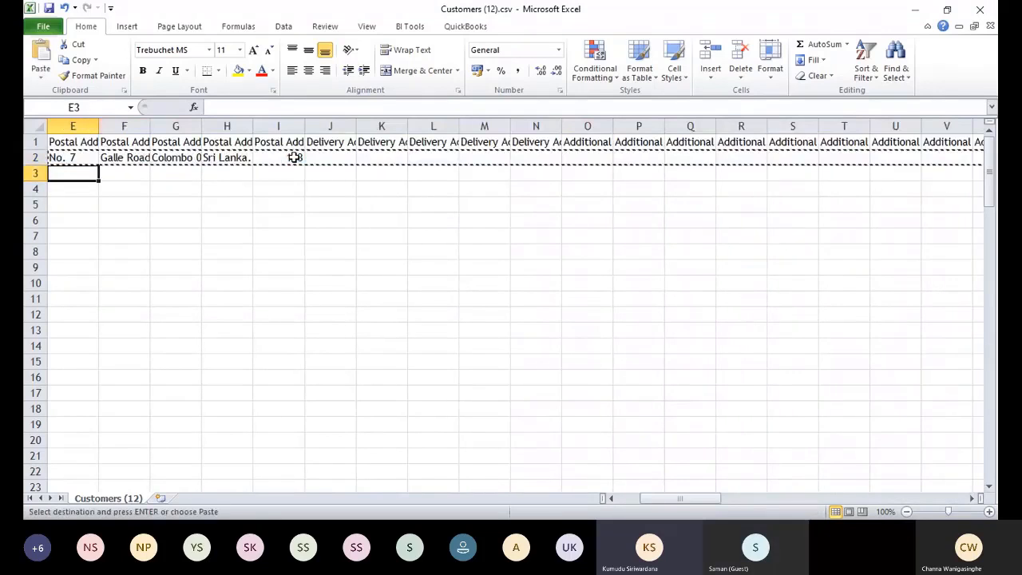
key(shift+Down)
key(Return)
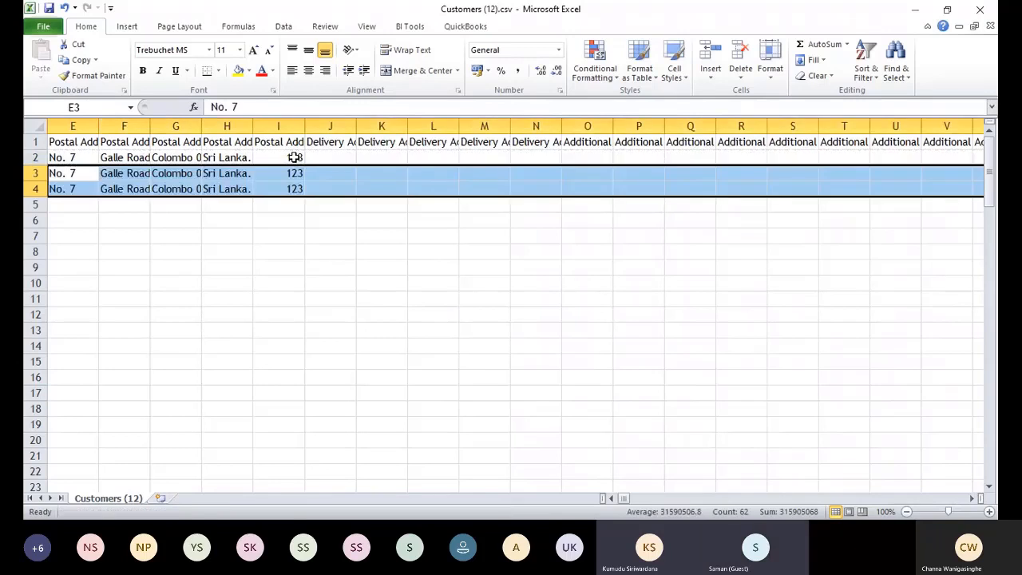
Step: Return to the first column of row 3 and save the customer file in CSV format
key(Left)
key(ctrl+Left)
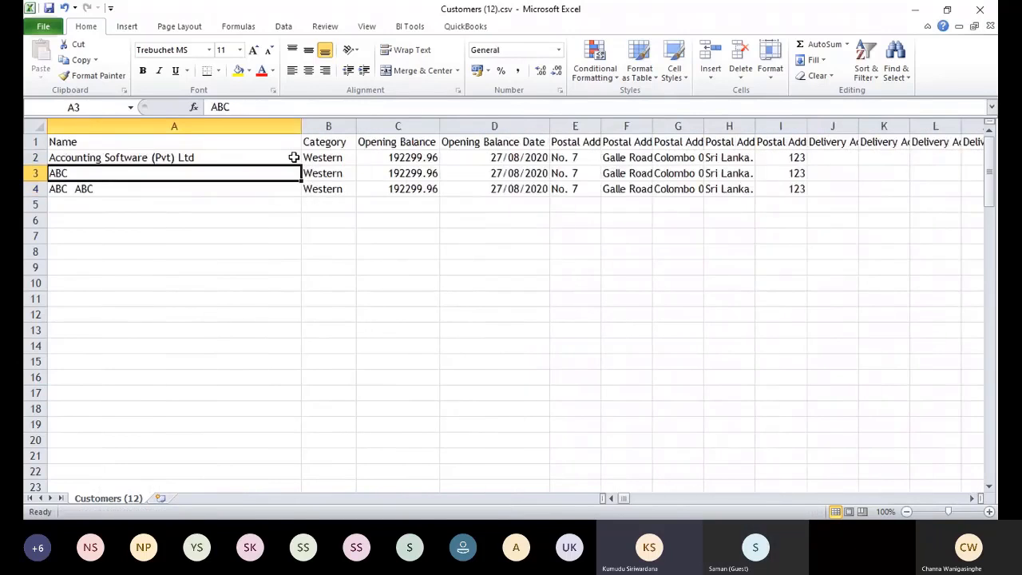
key(ctrl+s)
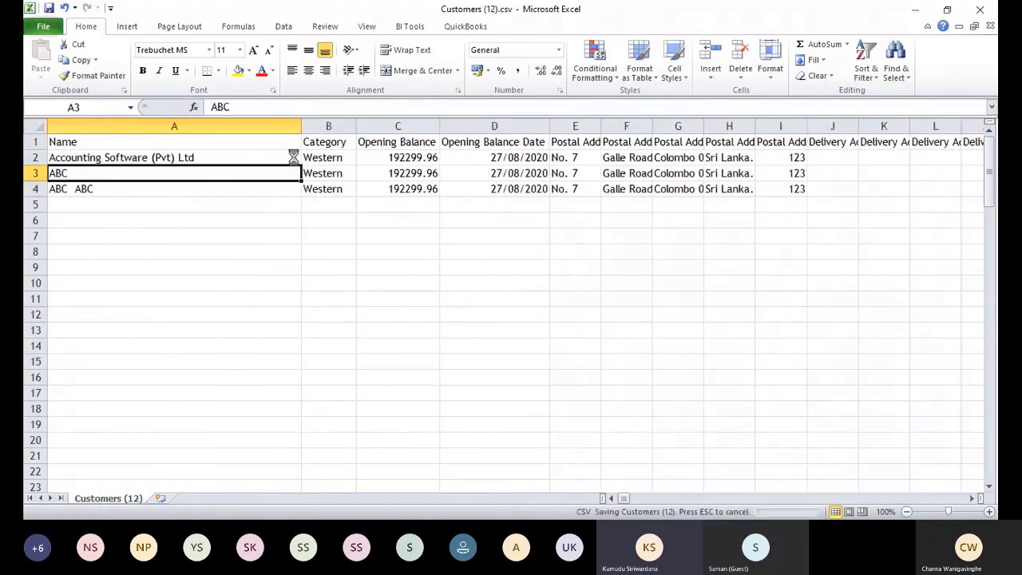
click(460, 318)
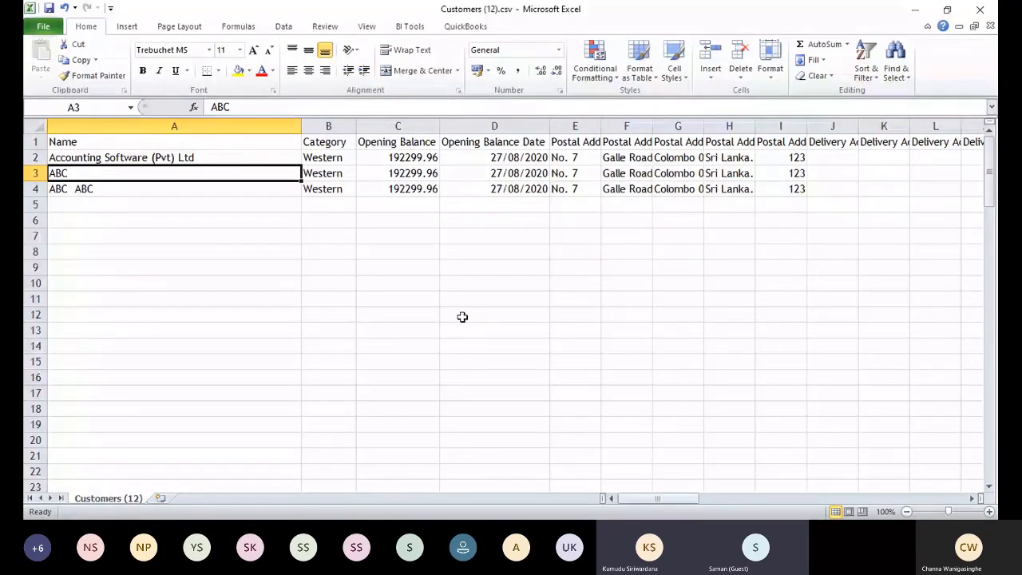
key(Down)
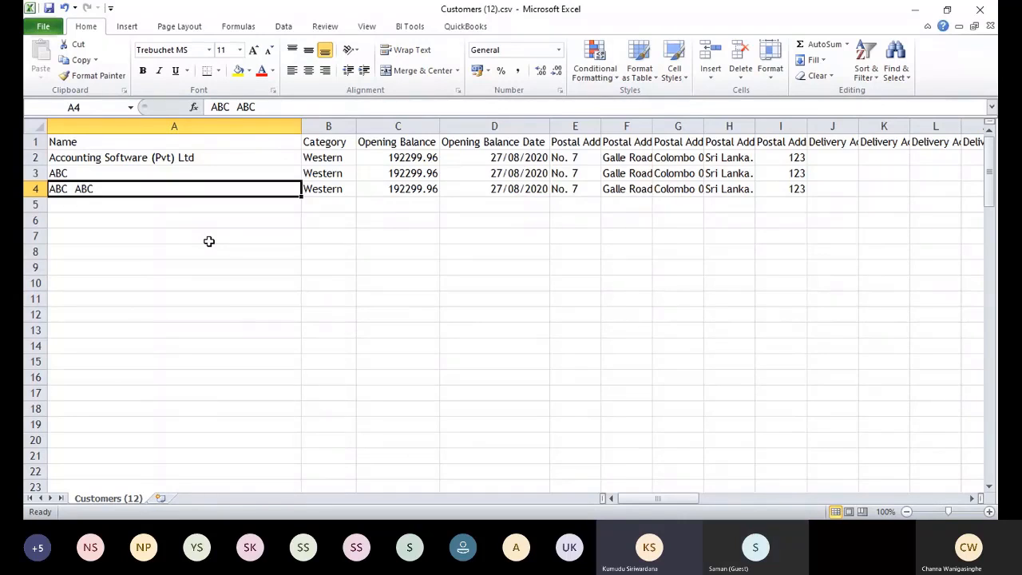
key(ctrl+f)
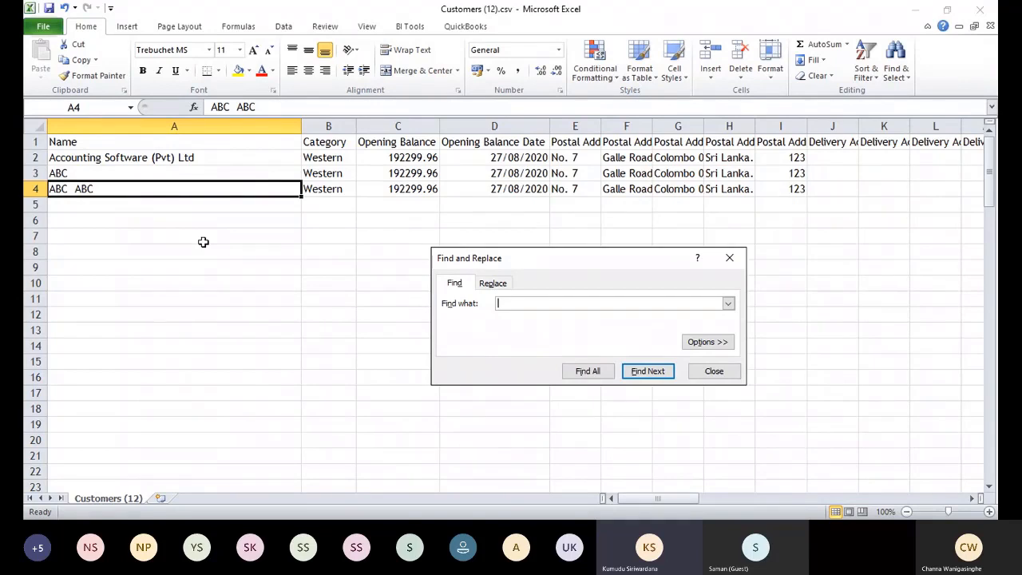
key(Escape)
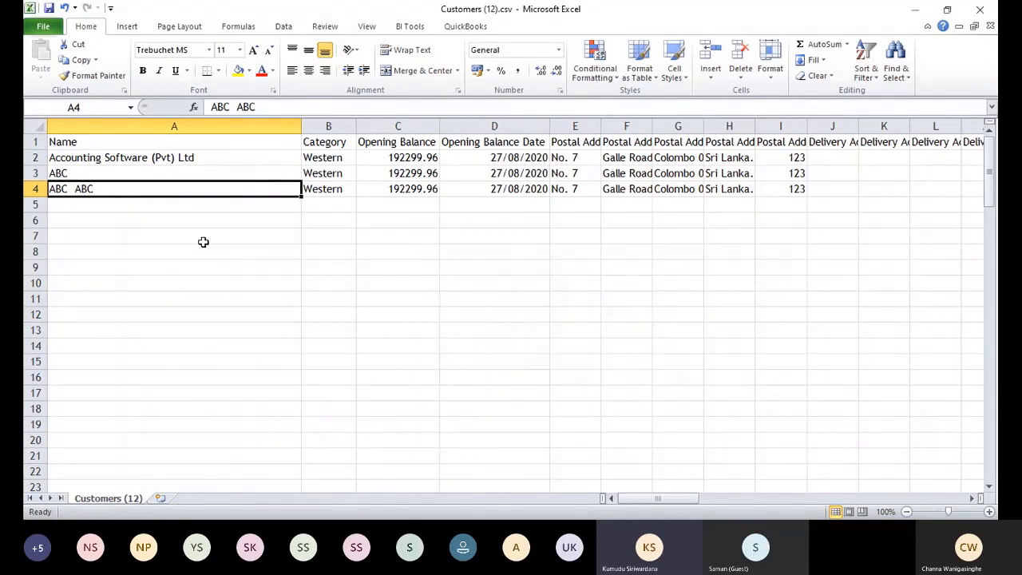
key(ctrl+f)
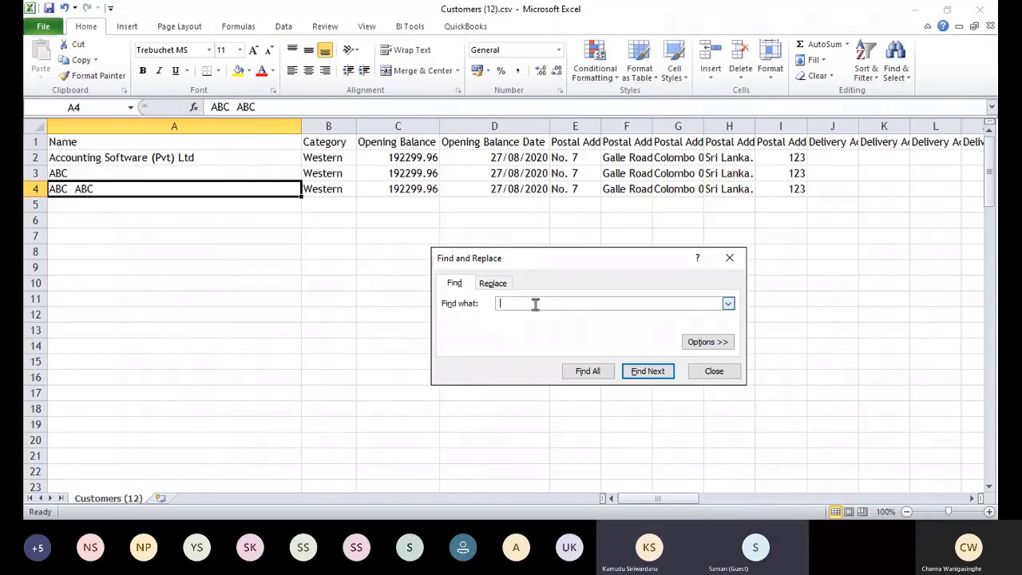
click(493, 282)
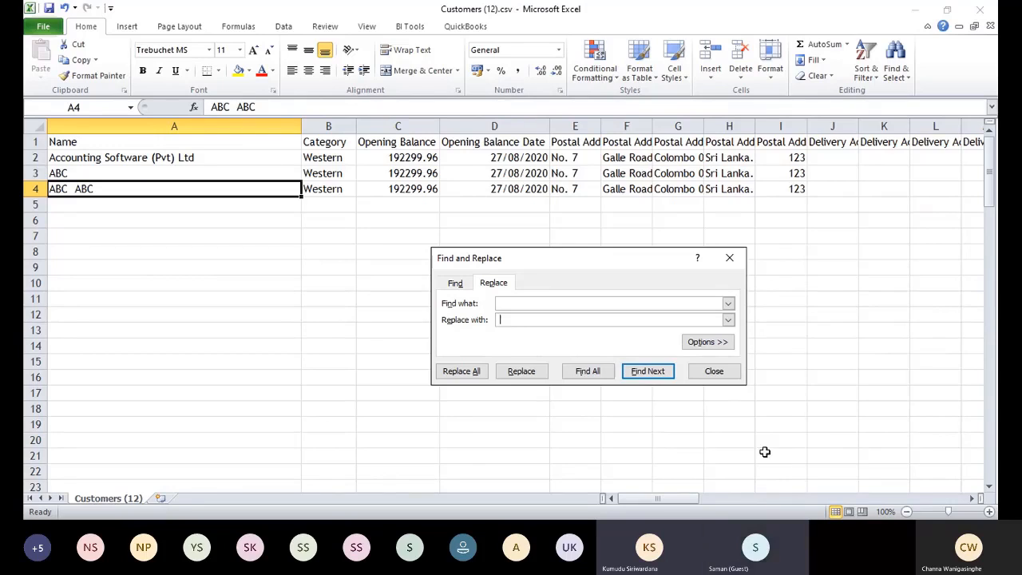
key(alt+Tab)
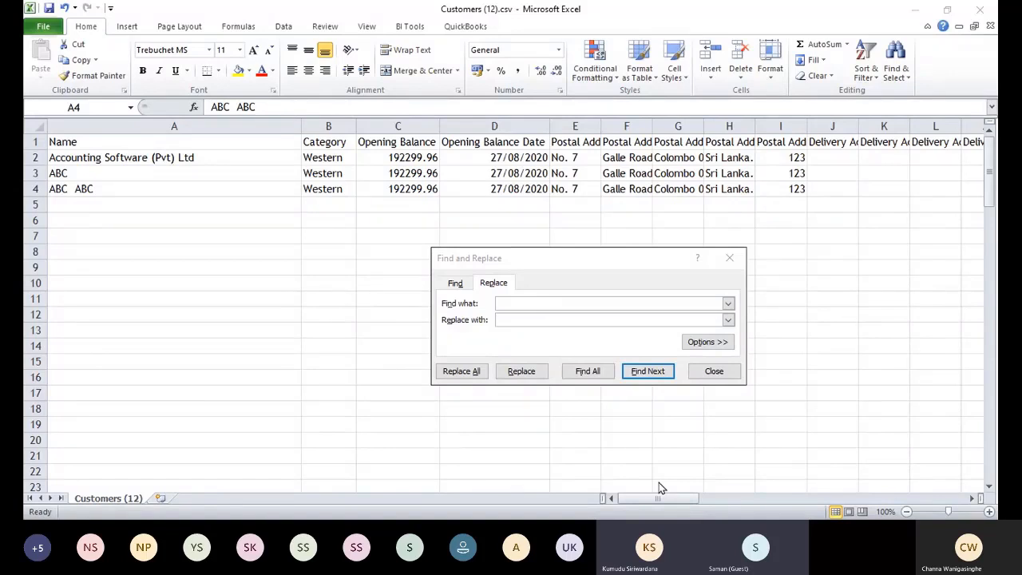
click(710, 371)
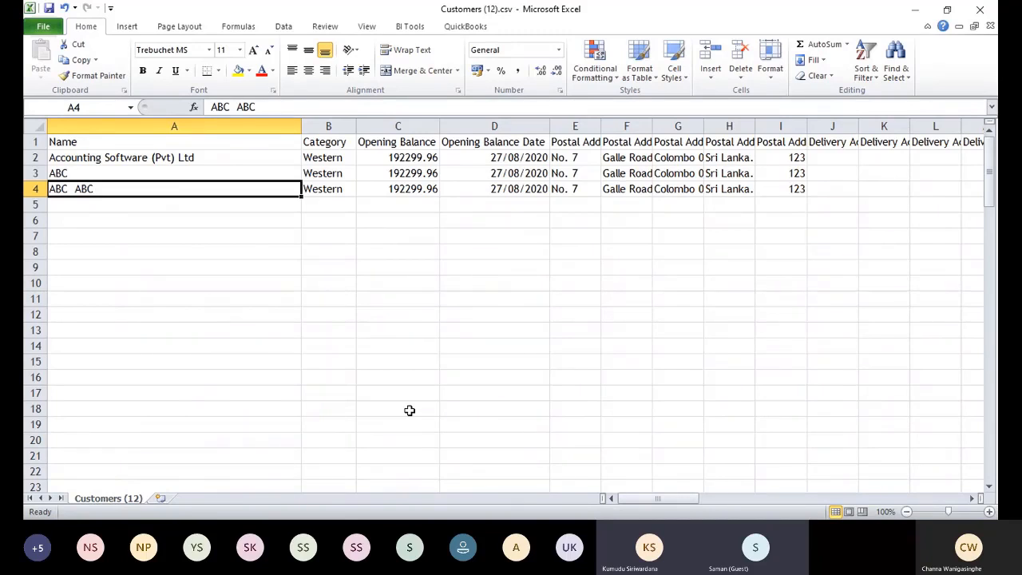
Step: Replace all double spaces in the sheet with a single space
key(ctrl+f)
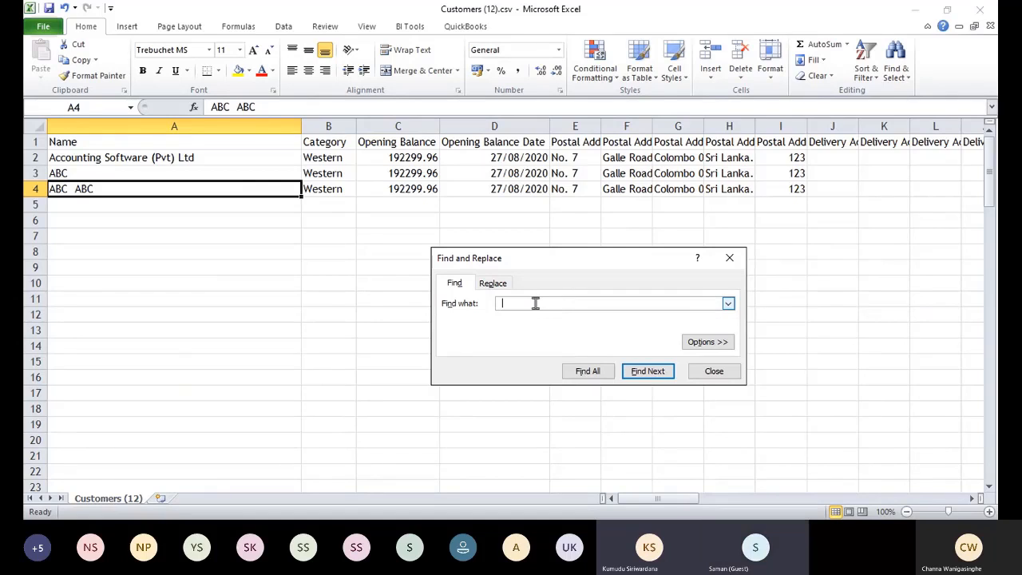
click(493, 285)
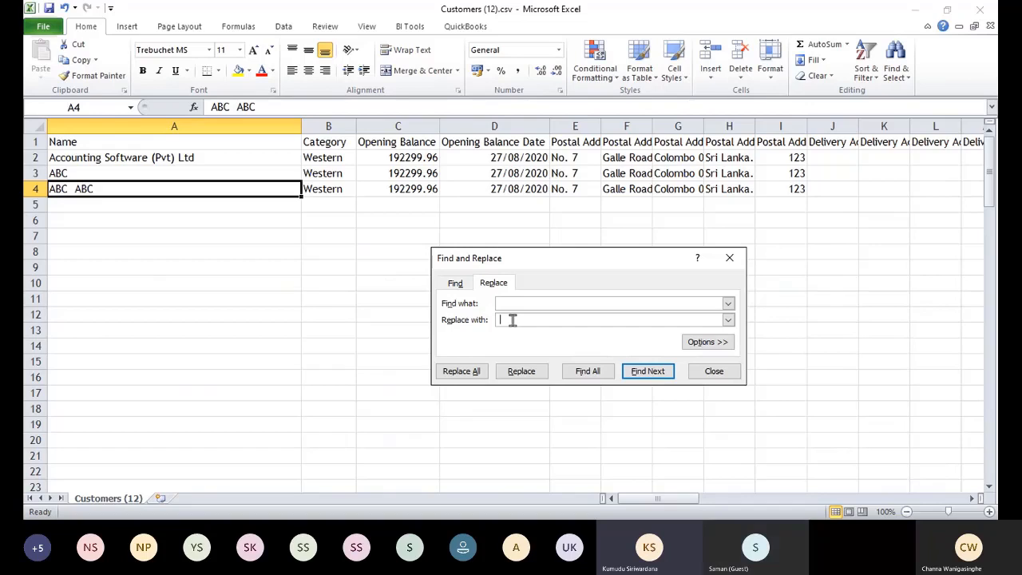
click(477, 373)
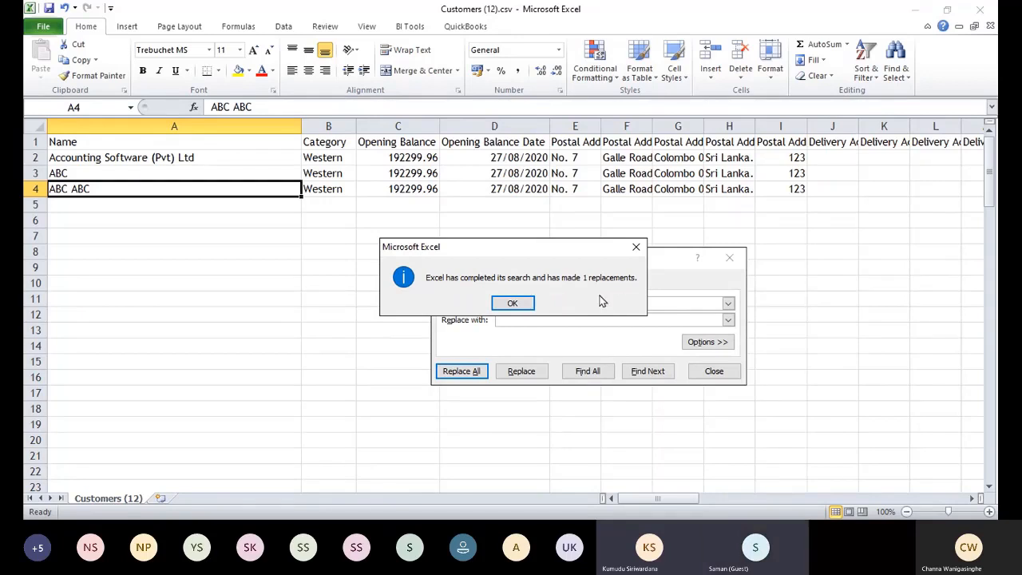
click(513, 305)
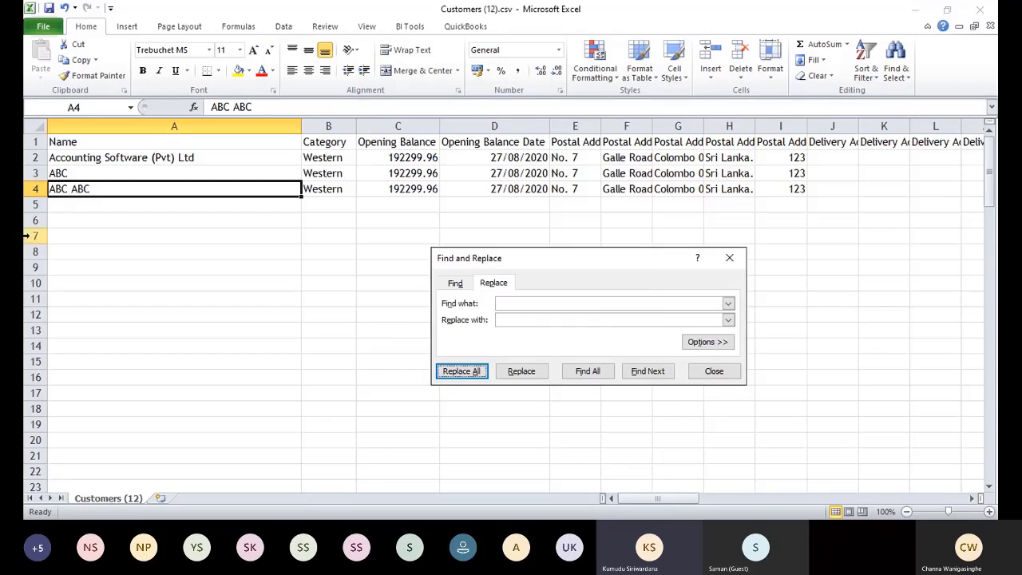
Step: Put a double space back between the two words of the customer name in A4 and close Find and Replace
click(107, 189)
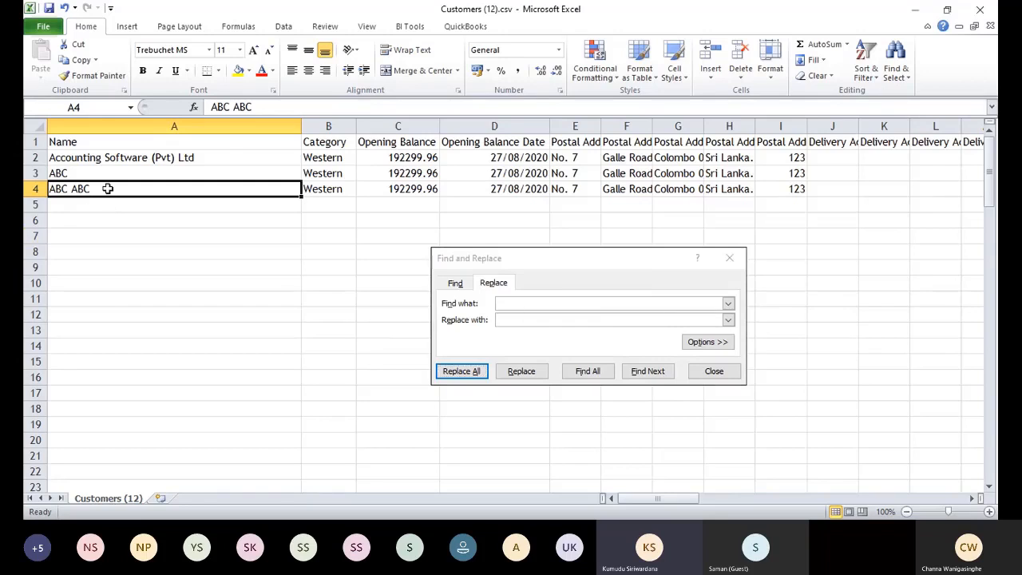
click(229, 108)
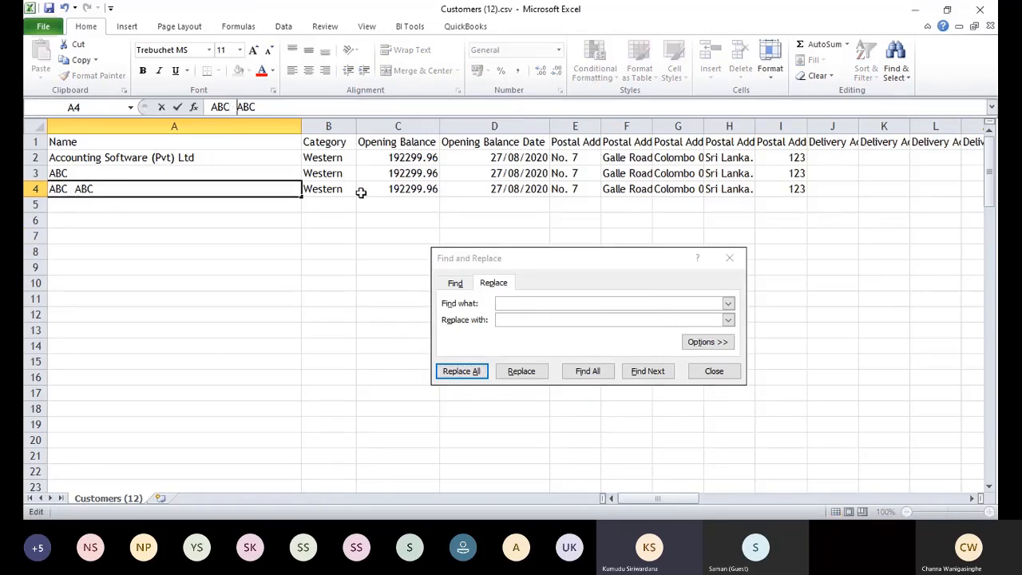
click(713, 371)
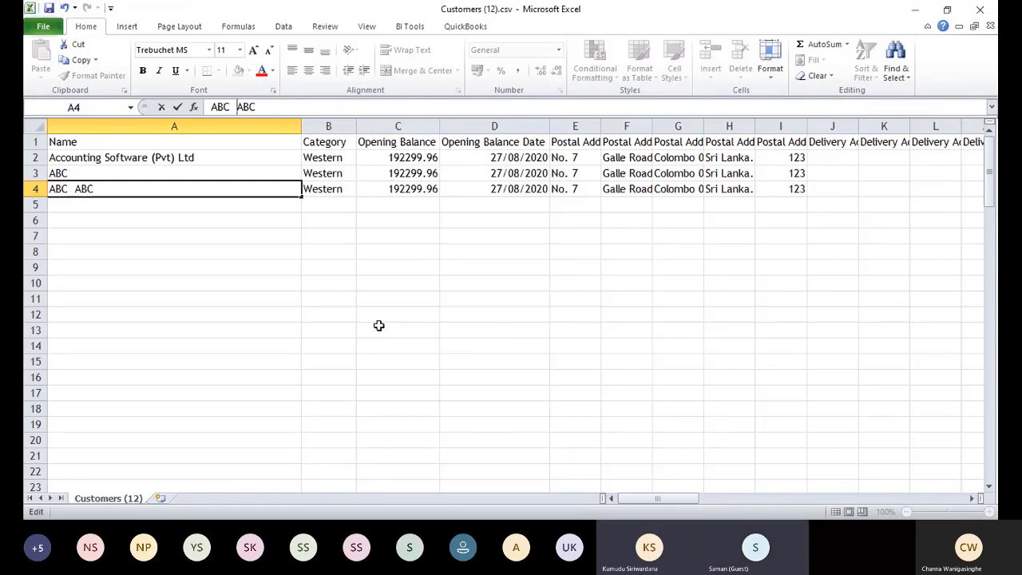
key(Return)
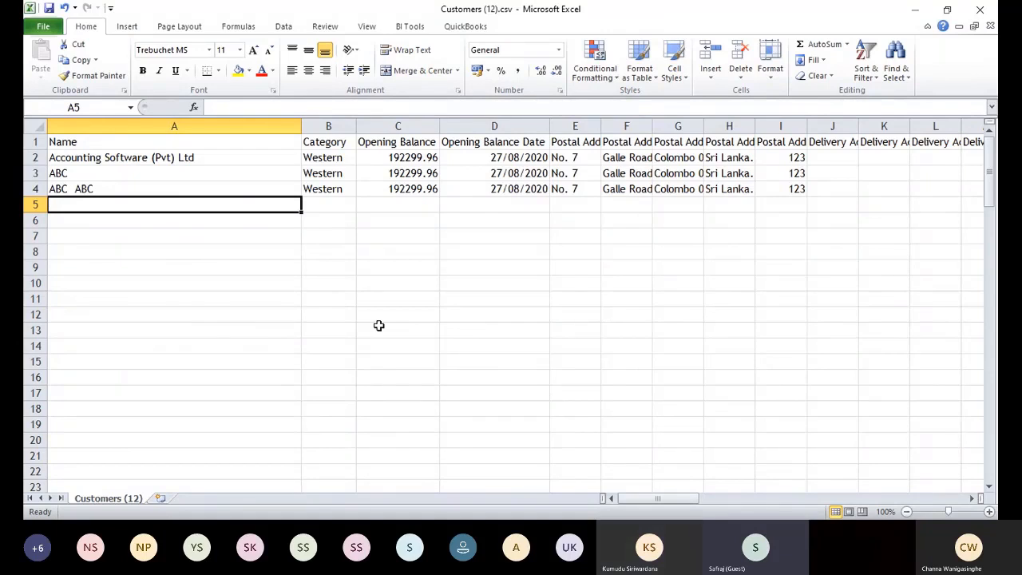
Step: Try the Currency number format on the opening balance in C4, then undo it
key(Up)
key(Right)
key(Right)
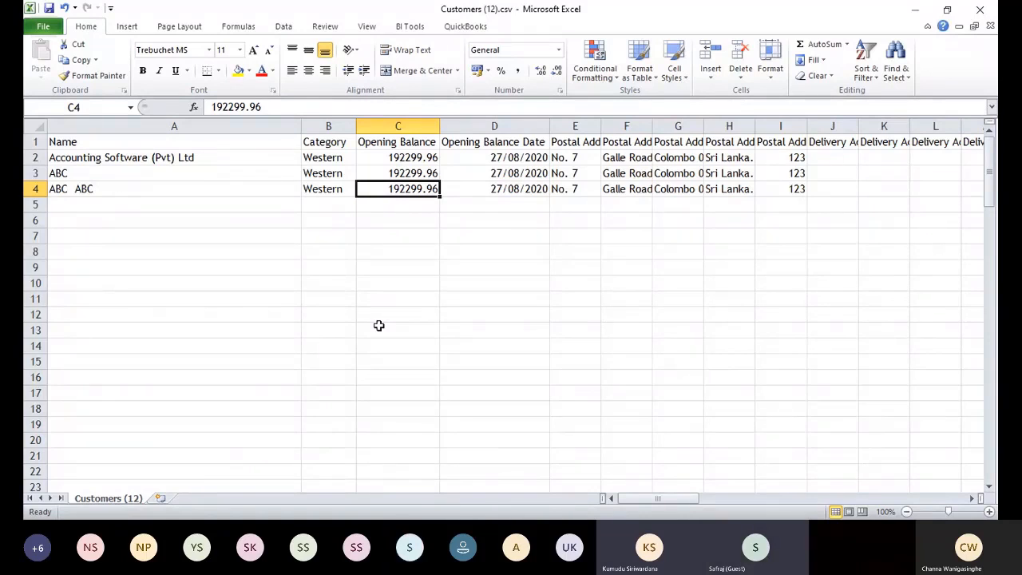
click(559, 50)
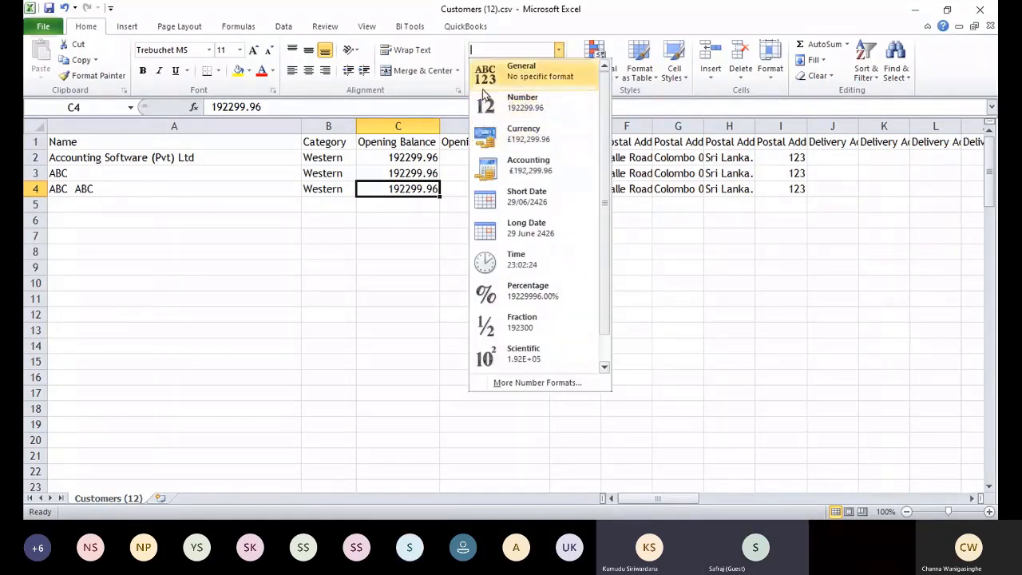
click(528, 133)
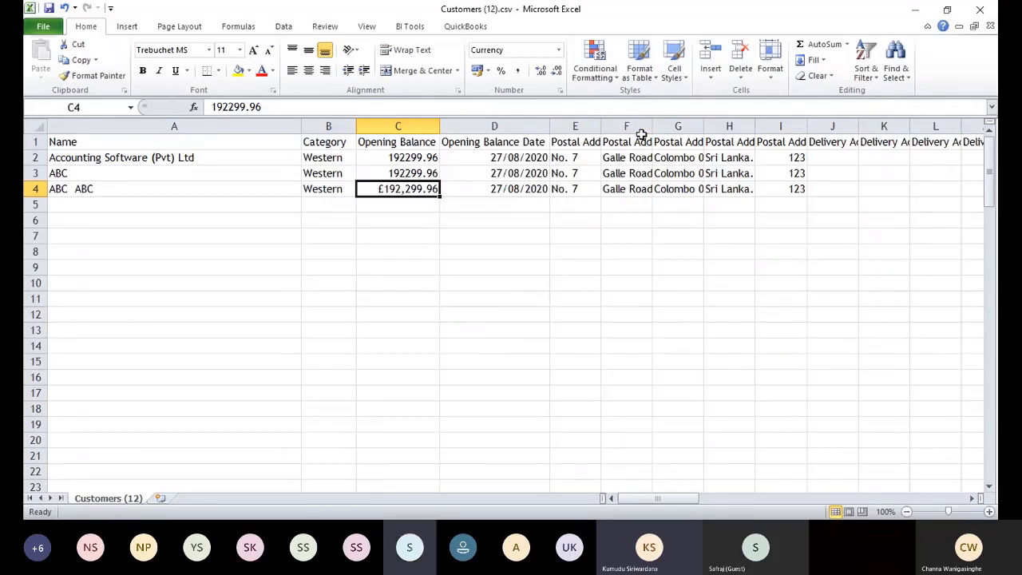
key(ctrl+z)
click(399, 128)
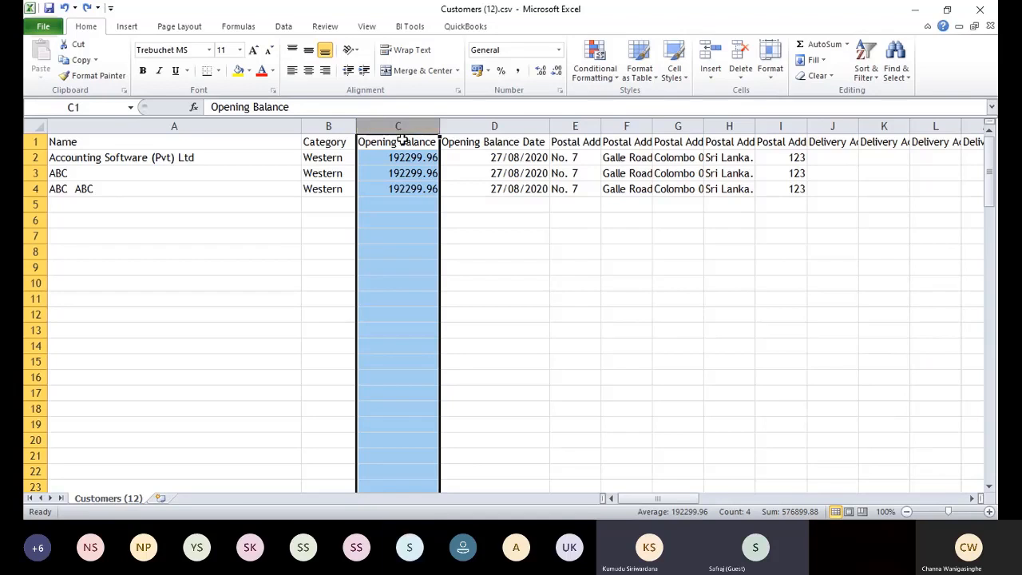
click(411, 164)
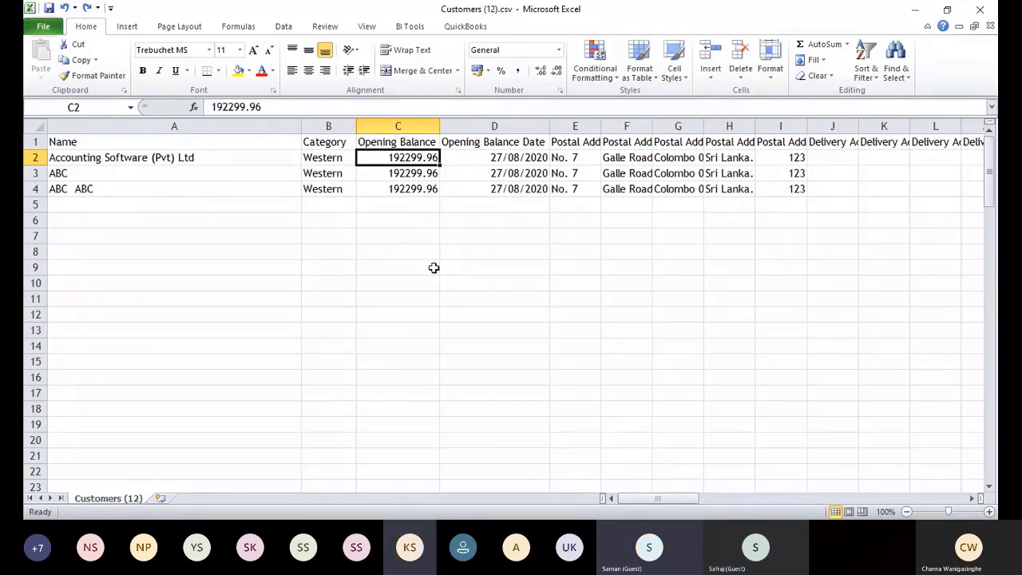
Step: Save Customers (12).csv in CSV format and close the workbook, keeping its changes
click(48, 10)
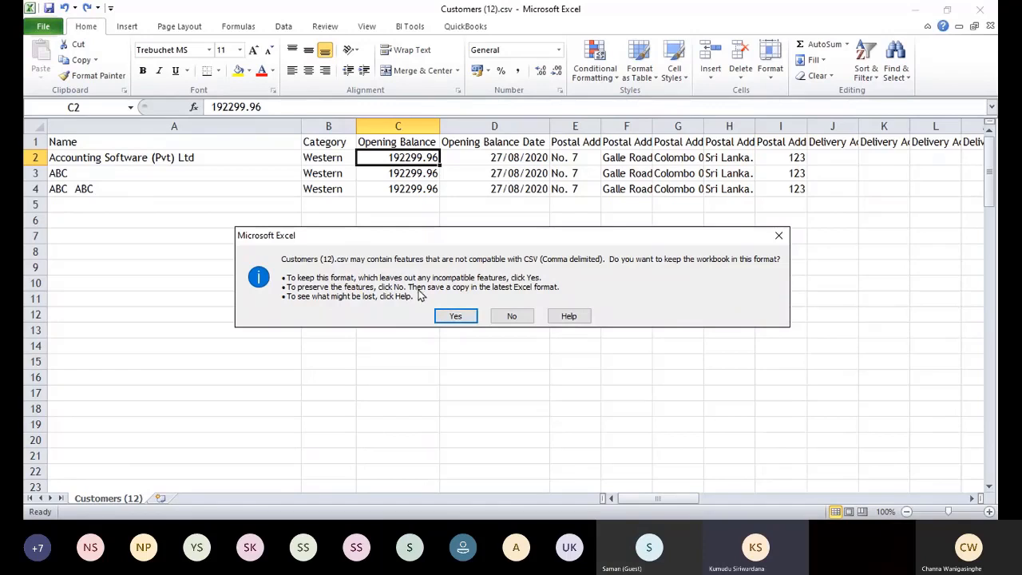
click(455, 317)
click(454, 317)
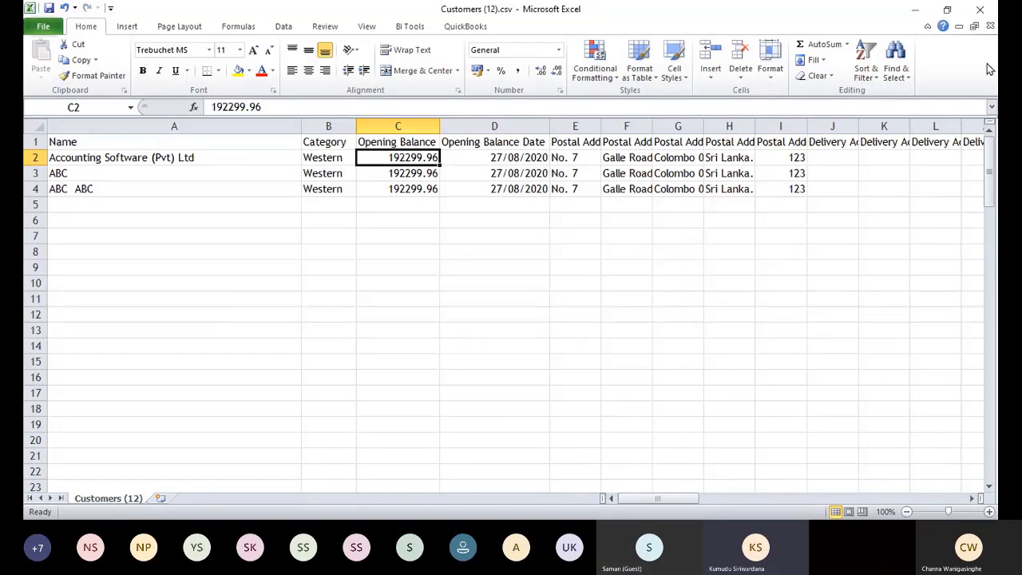
click(990, 27)
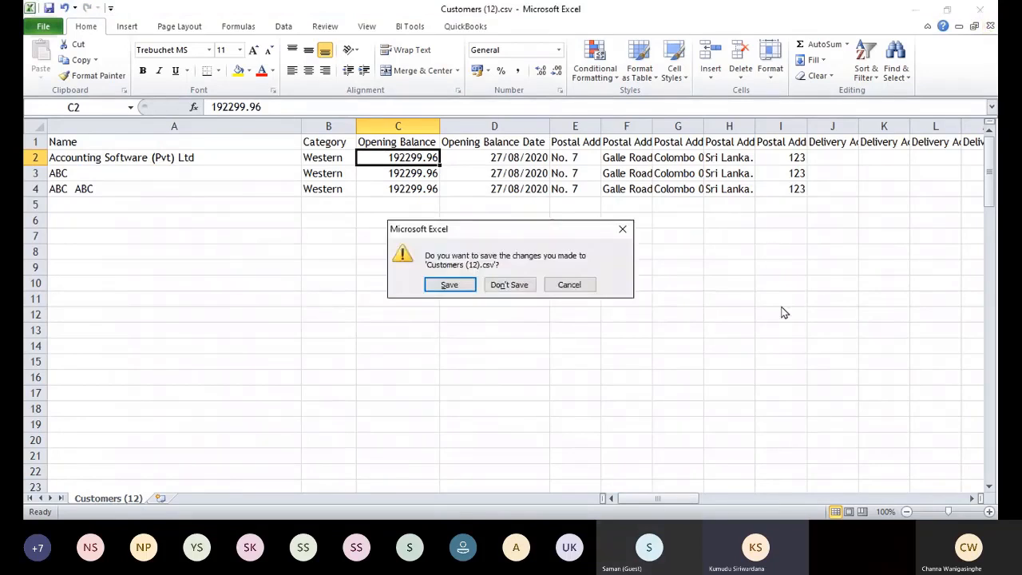
click(450, 287)
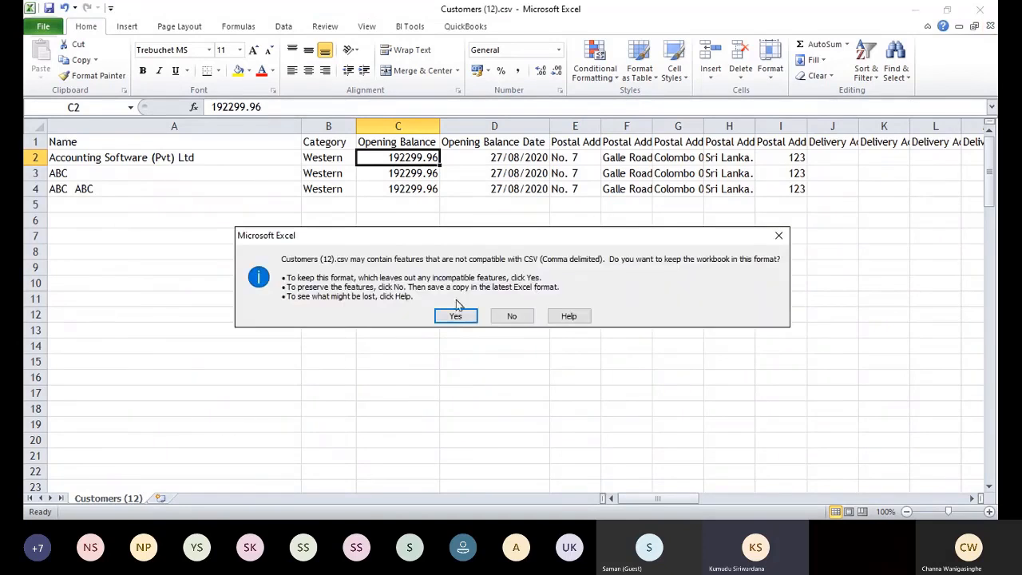
click(457, 317)
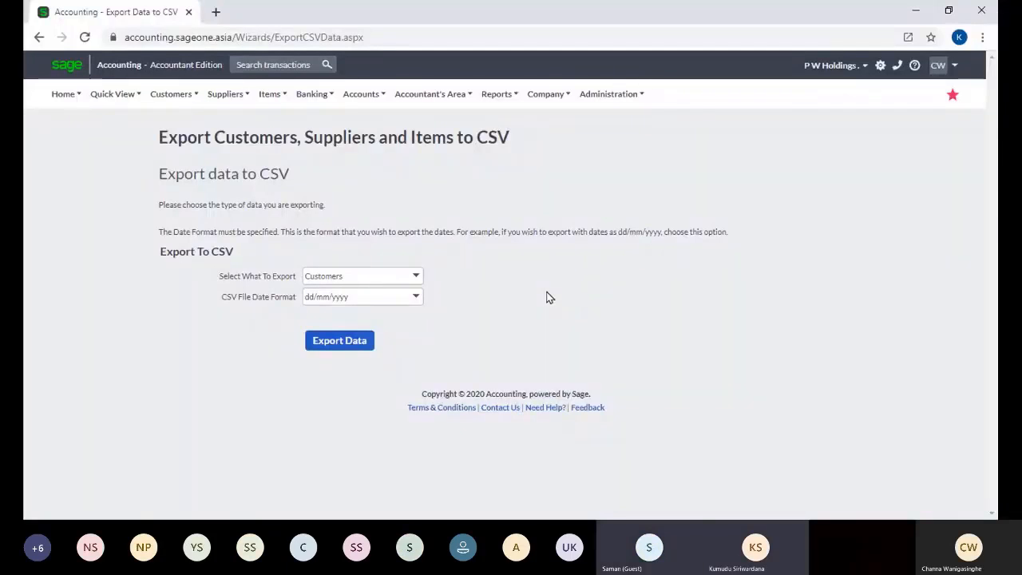
Step: Switch to Sage Accounting and start a CSV data import for Customers with the dd/mm/yyyy date format
click(547, 94)
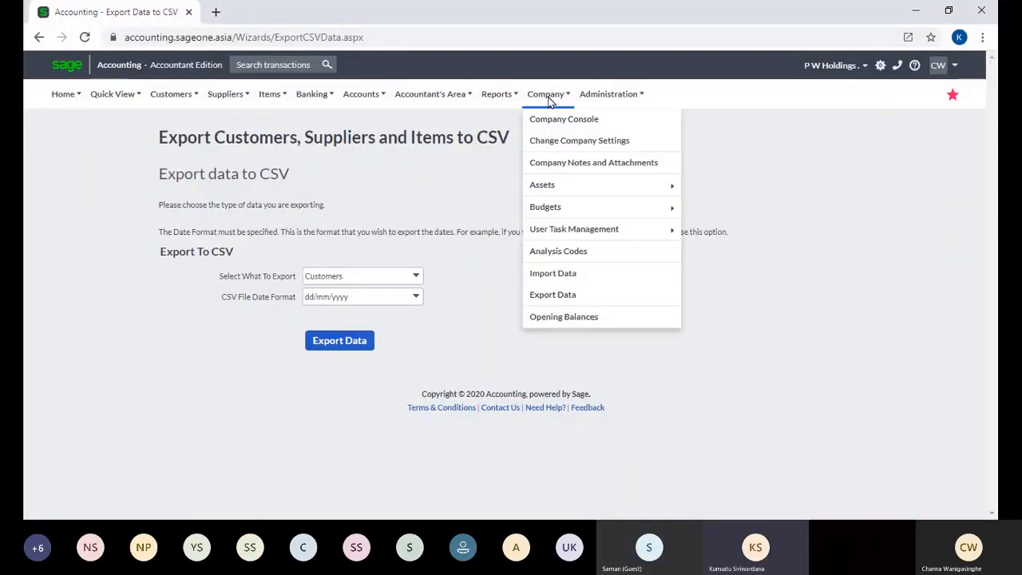
click(581, 276)
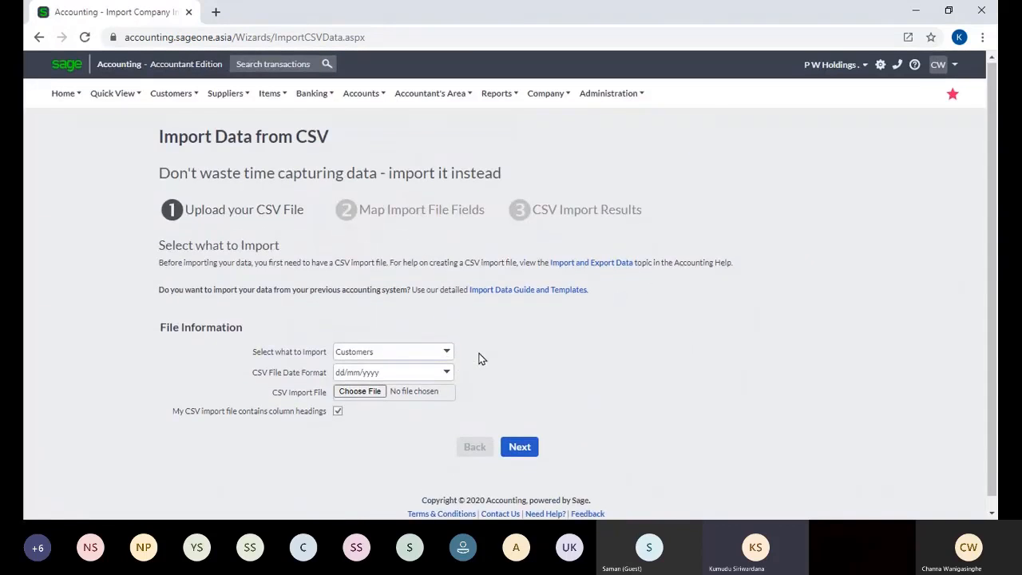
scroll(476, 353, down, 1)
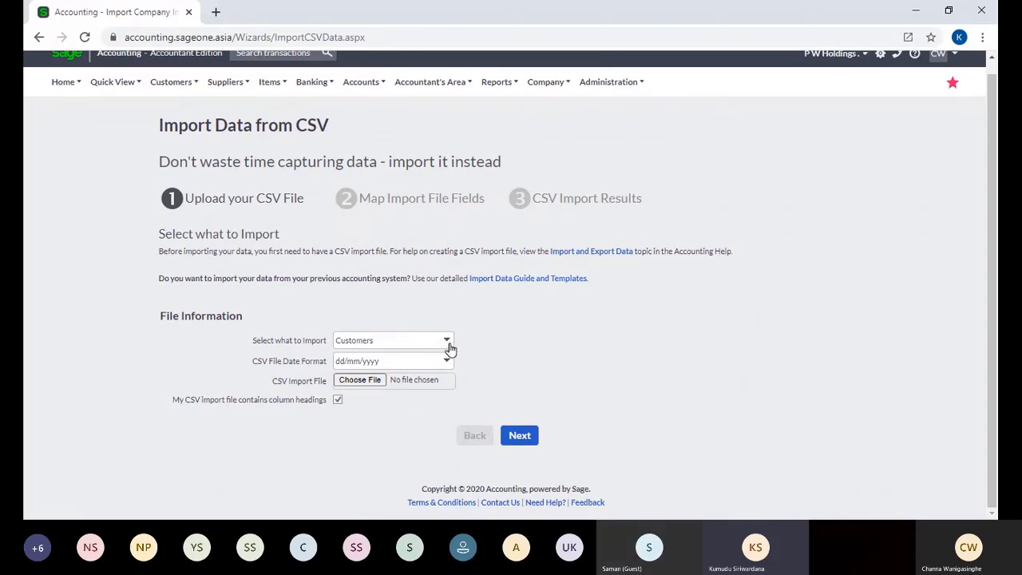
click(447, 343)
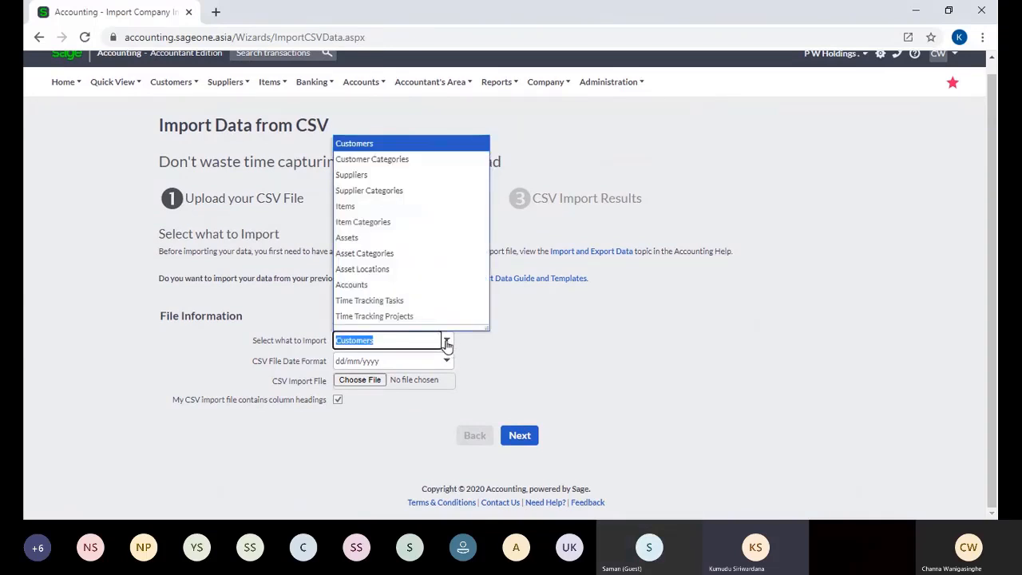
click(386, 146)
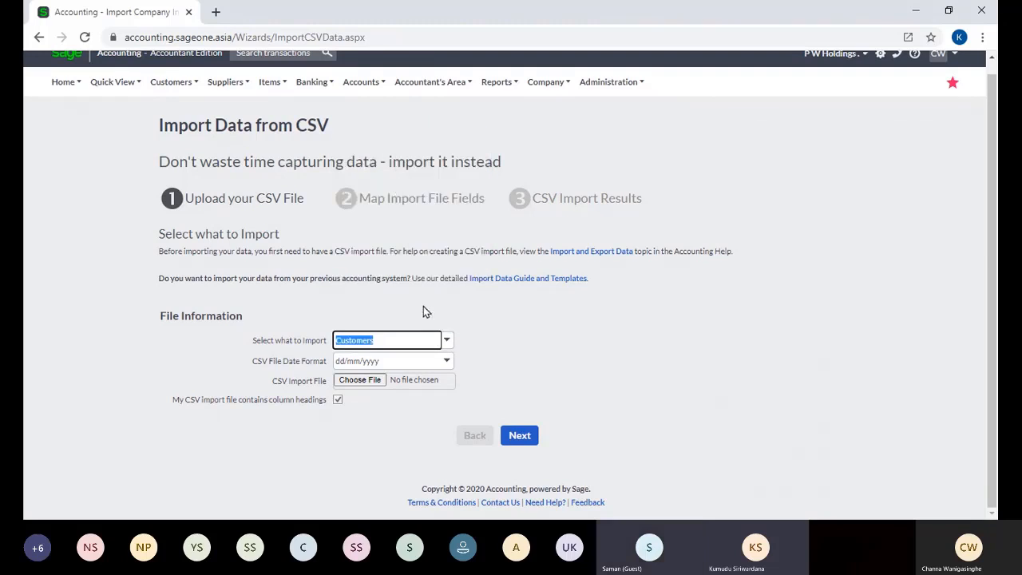
click(449, 363)
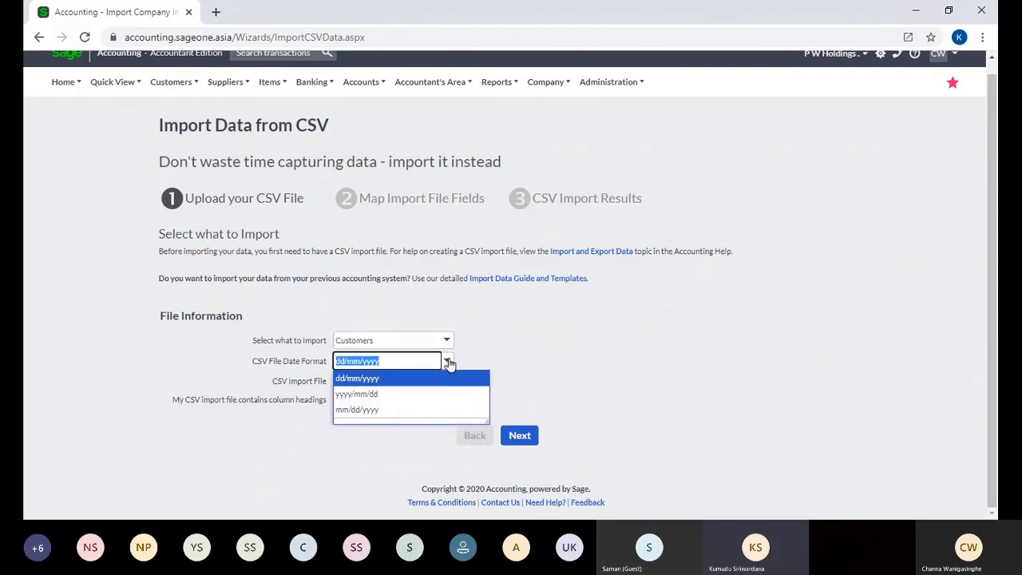
click(497, 349)
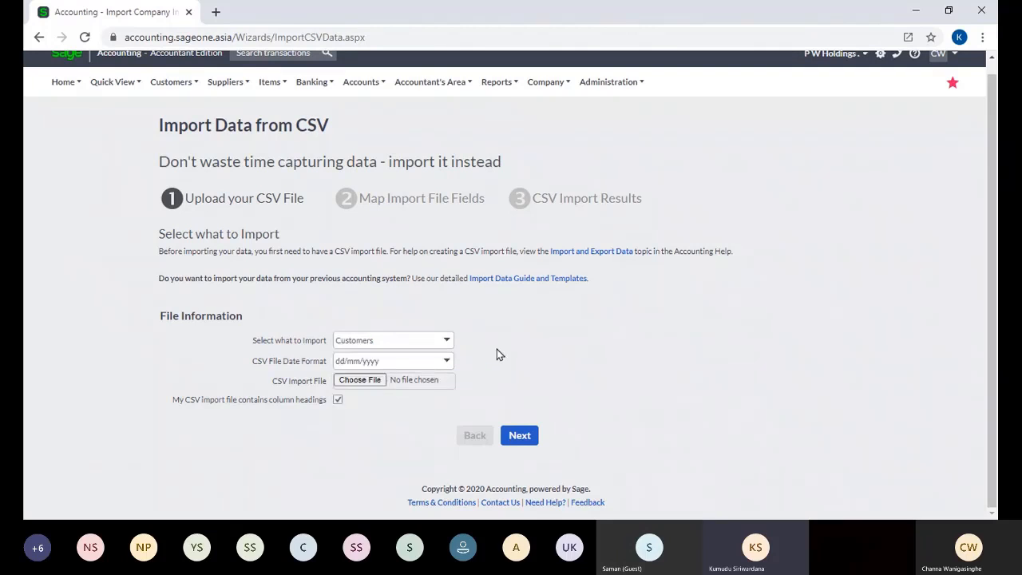
Step: Choose Customers (12).csv from the Downloads folder as the CSV import file
click(375, 383)
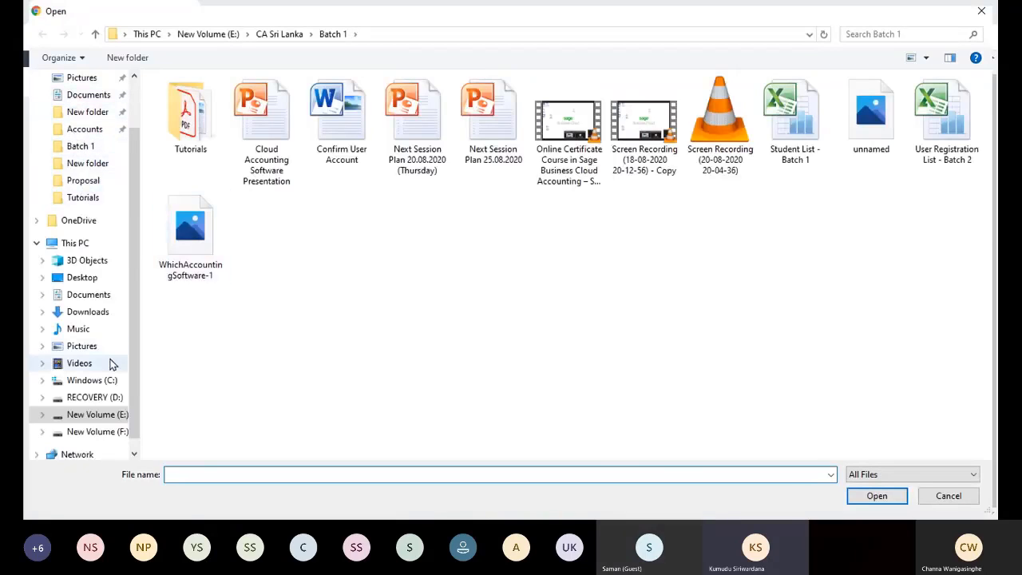
click(90, 315)
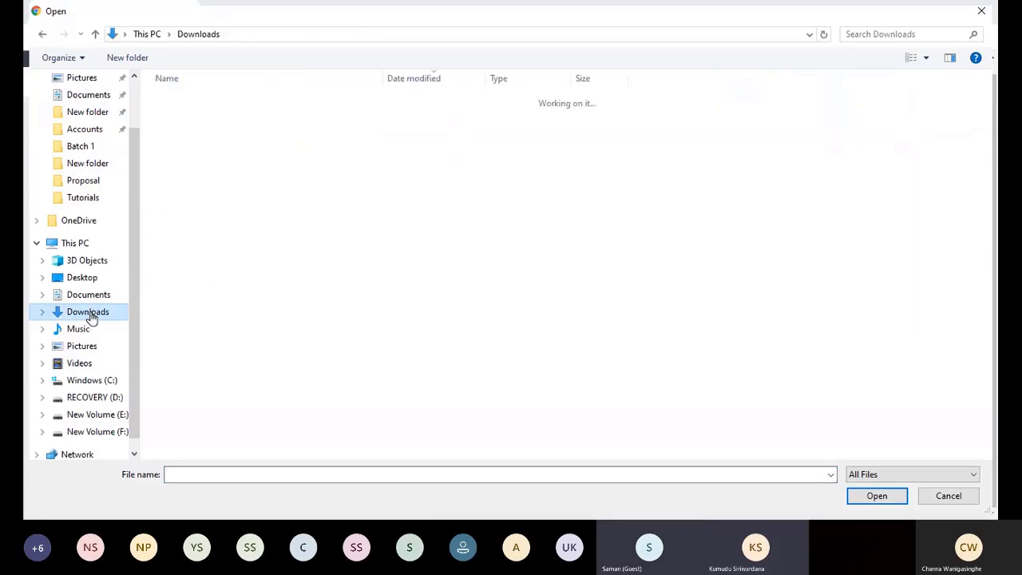
double_click(212, 119)
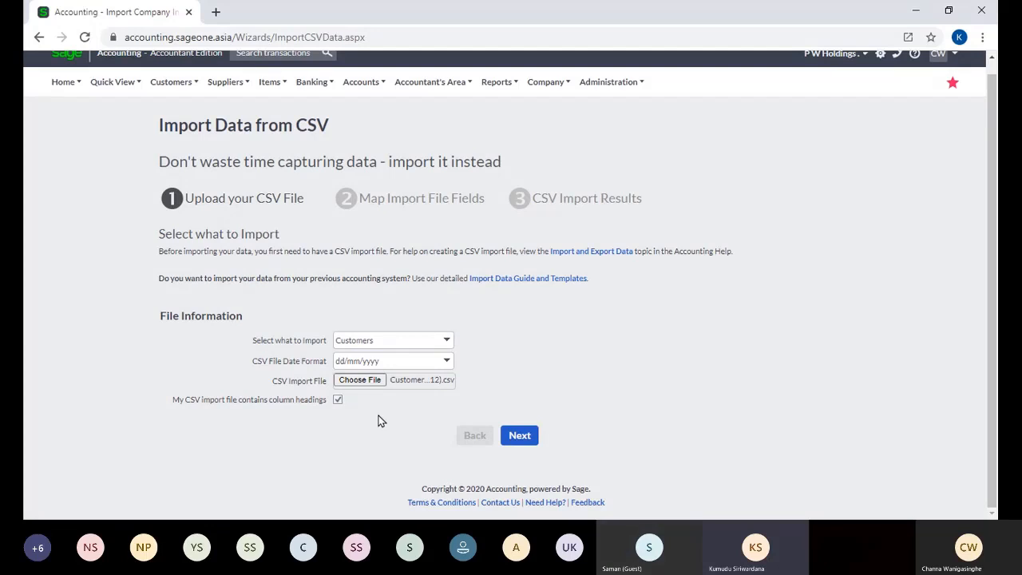
key(alt+Tab)
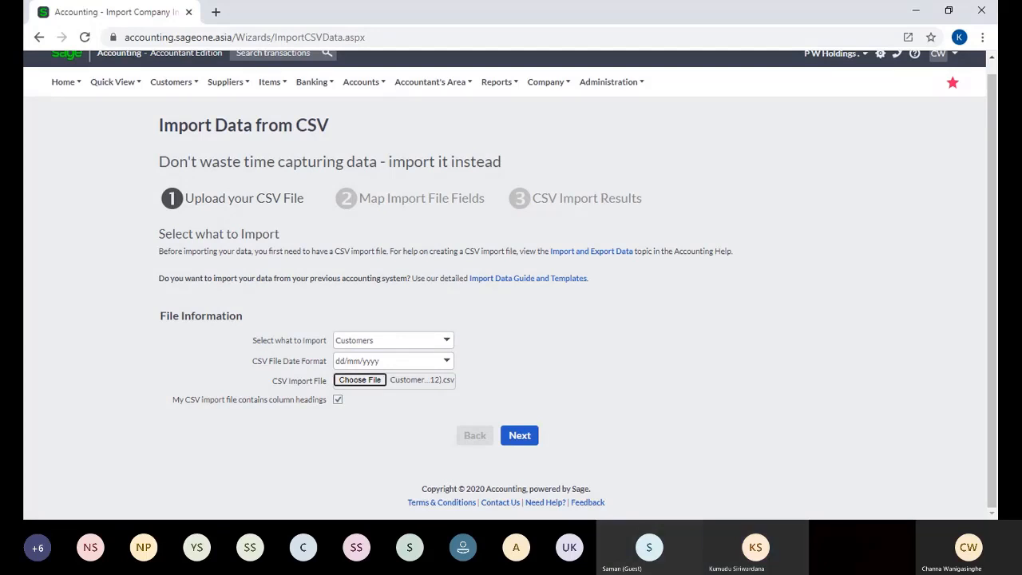
click(685, 386)
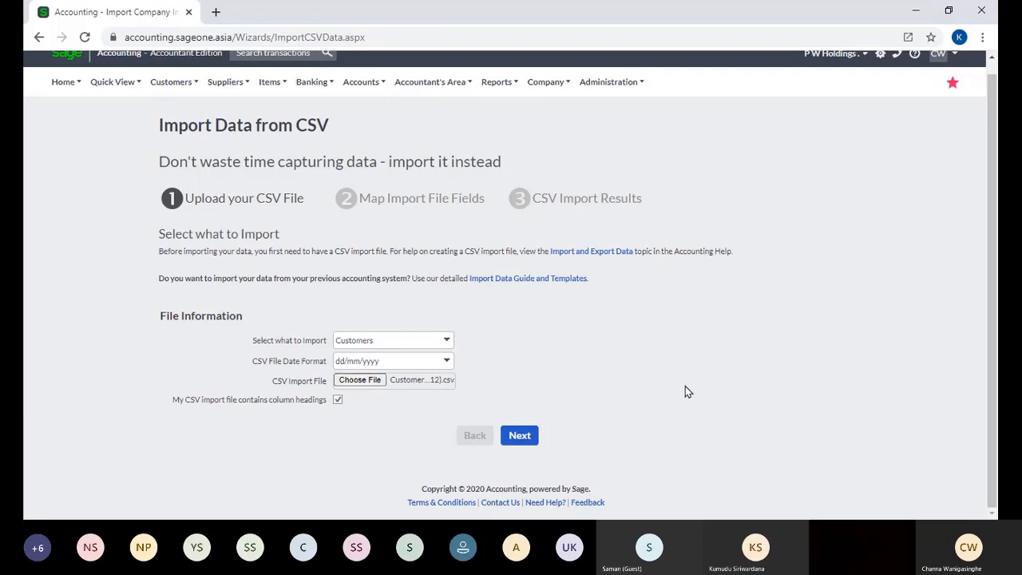
Step: Continue to the field mapping, review the matched fields, and run the customer import
click(520, 436)
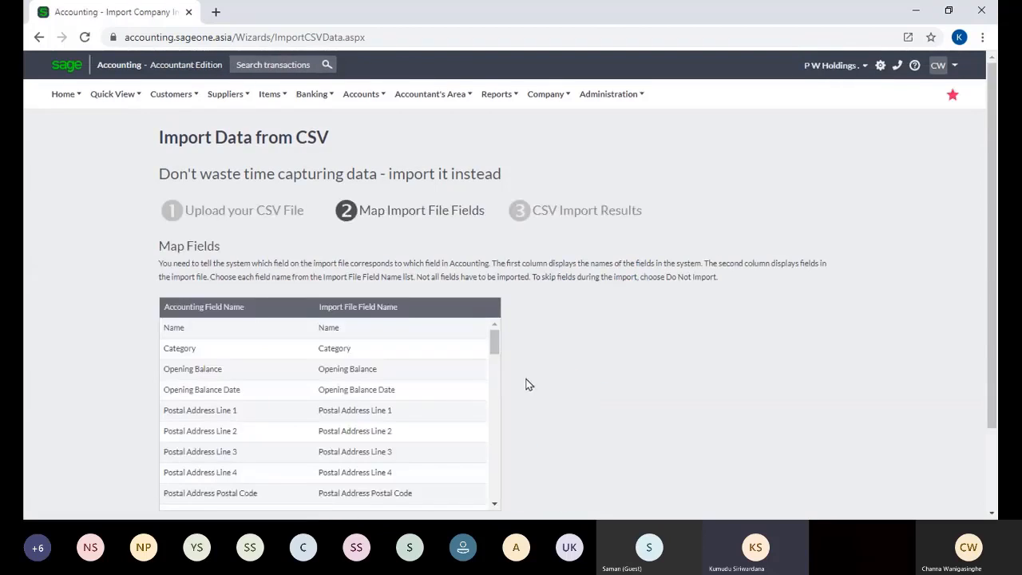
scroll(527, 384, down, 2)
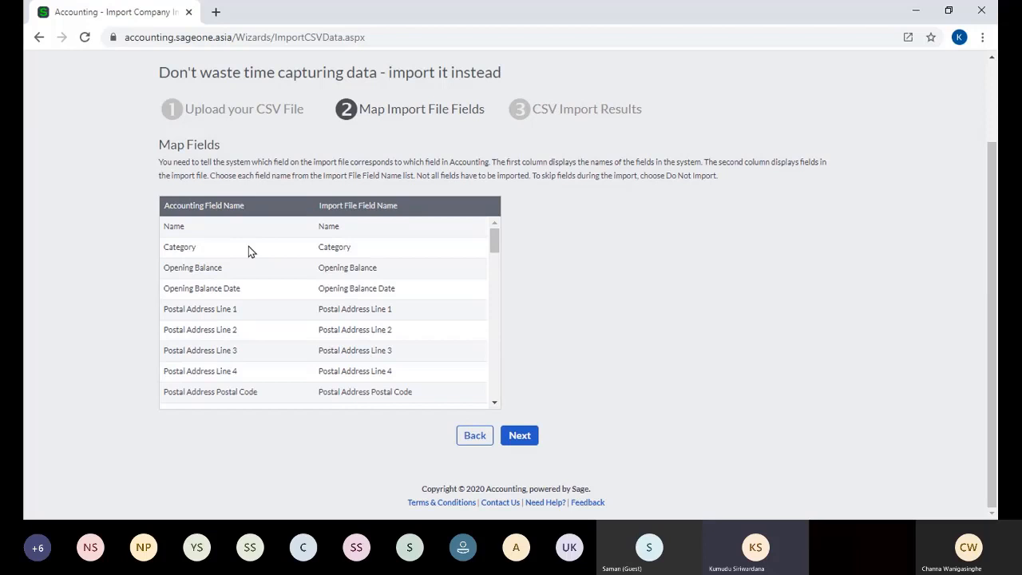
scroll(249, 248, down, 1)
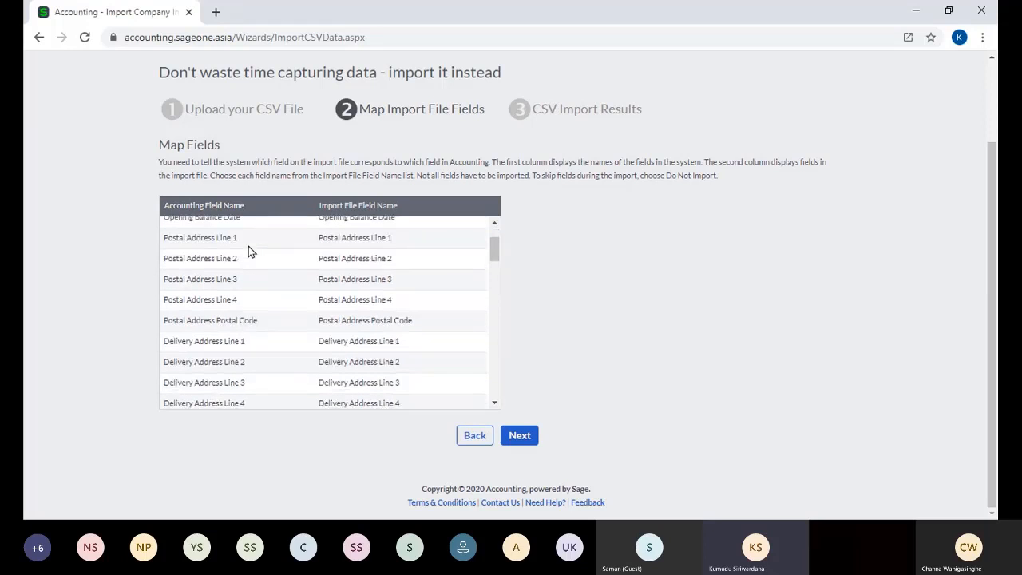
scroll(248, 248, down, 10)
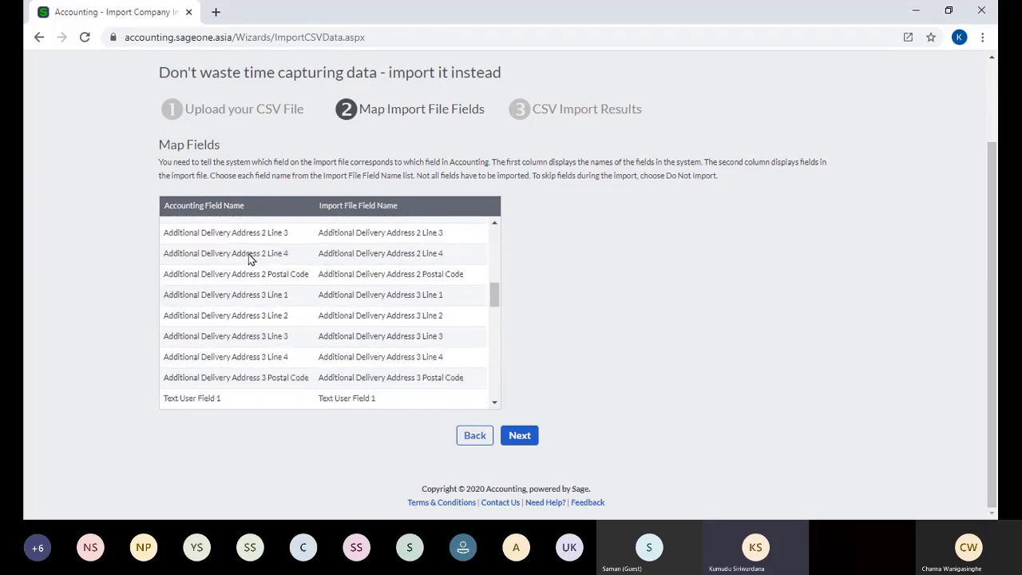
click(526, 442)
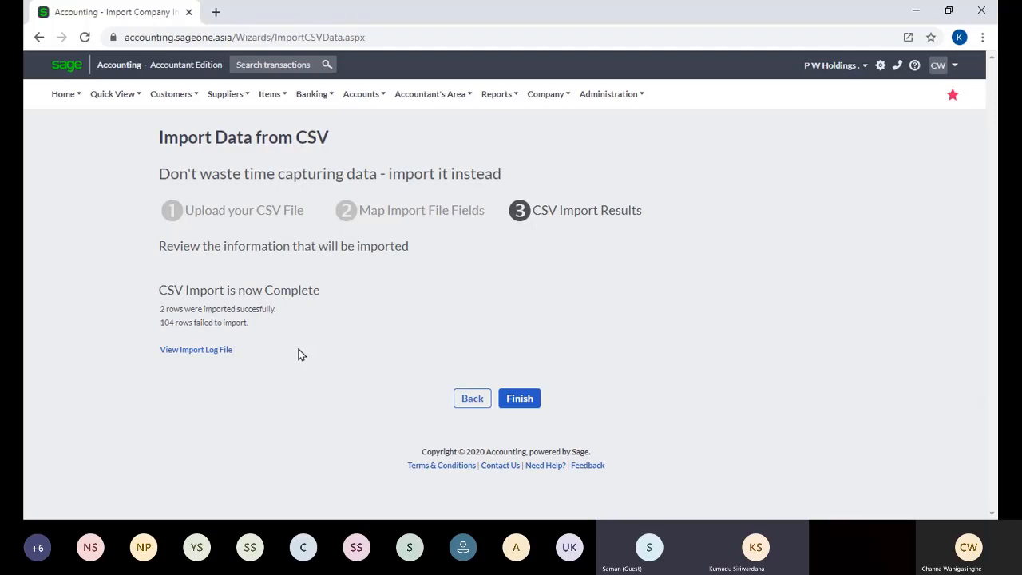
Step: Download the import log file and open it
click(204, 352)
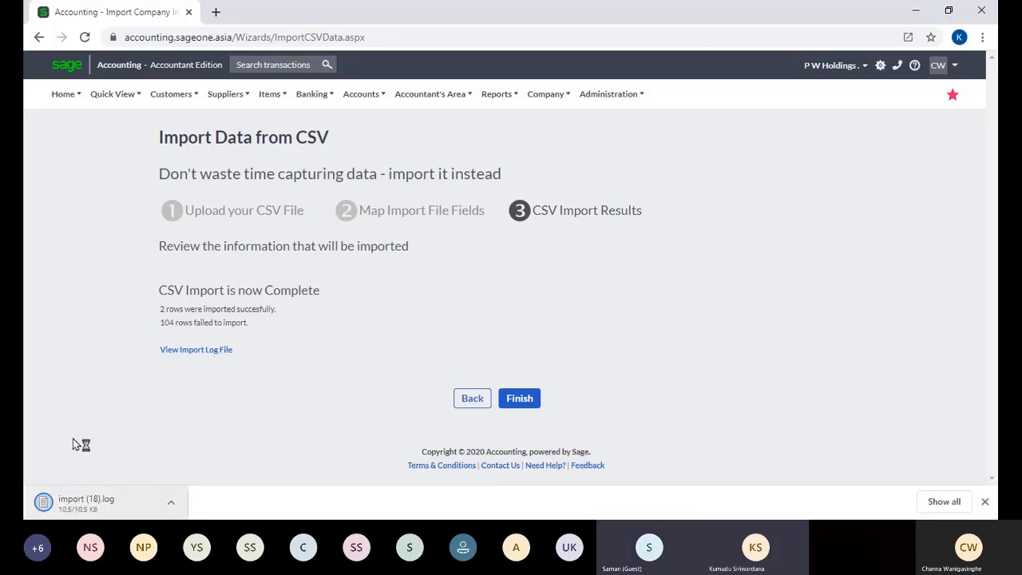
click(97, 509)
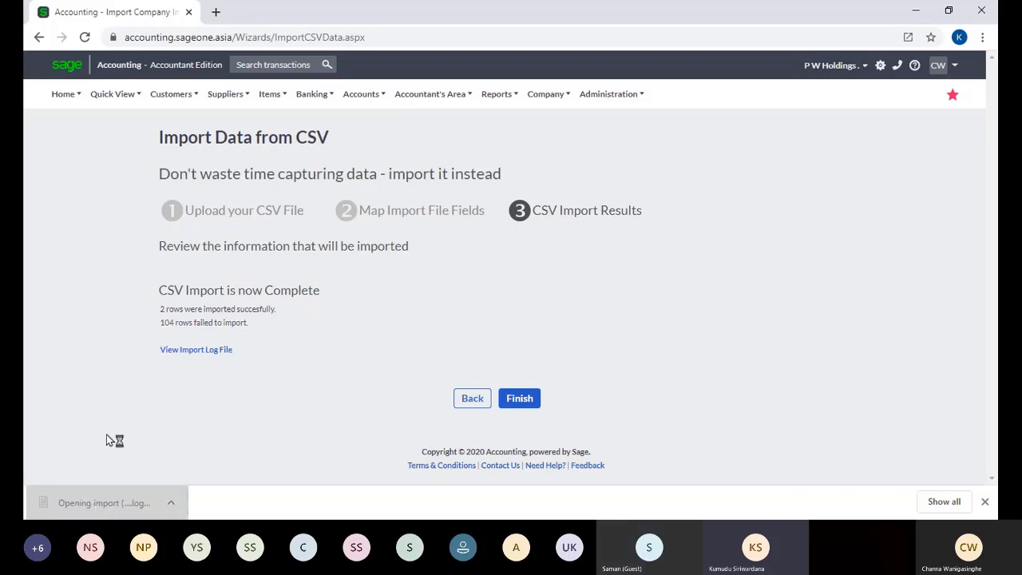
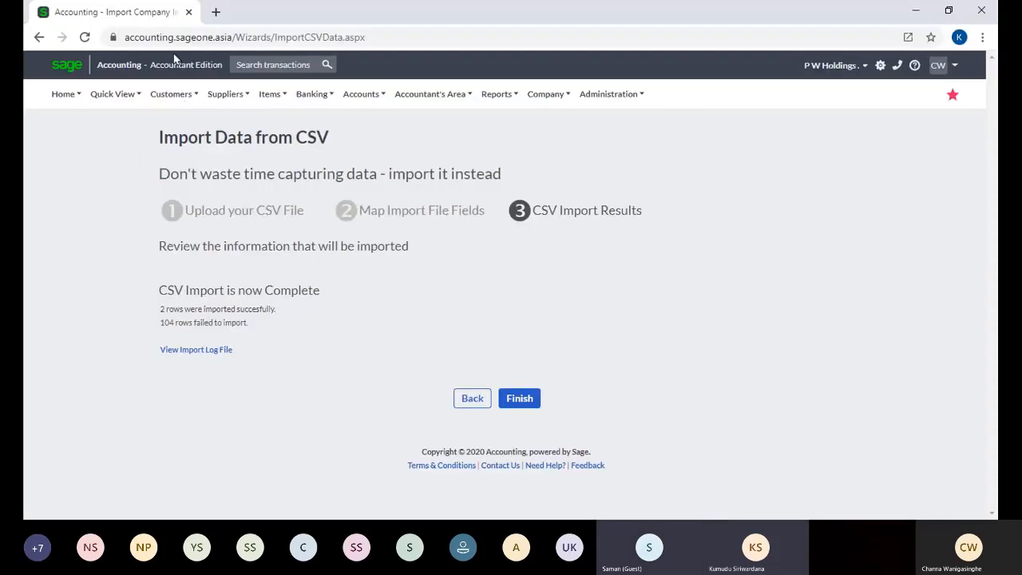
Step: Duplicate the import results page in a second browser tab, resubmitting its form data, and open a blank new customer form there
right_click(148, 14)
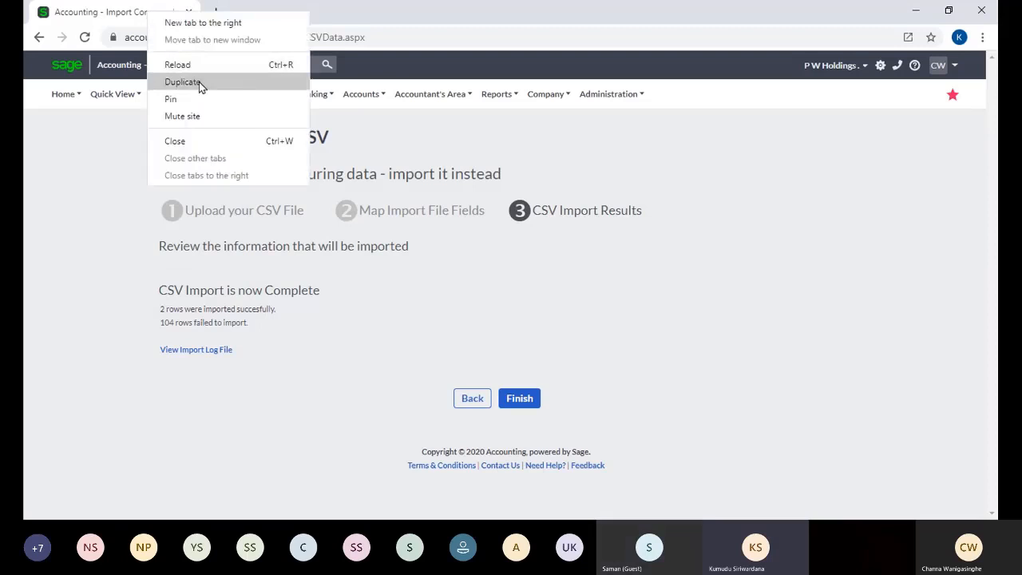
click(199, 81)
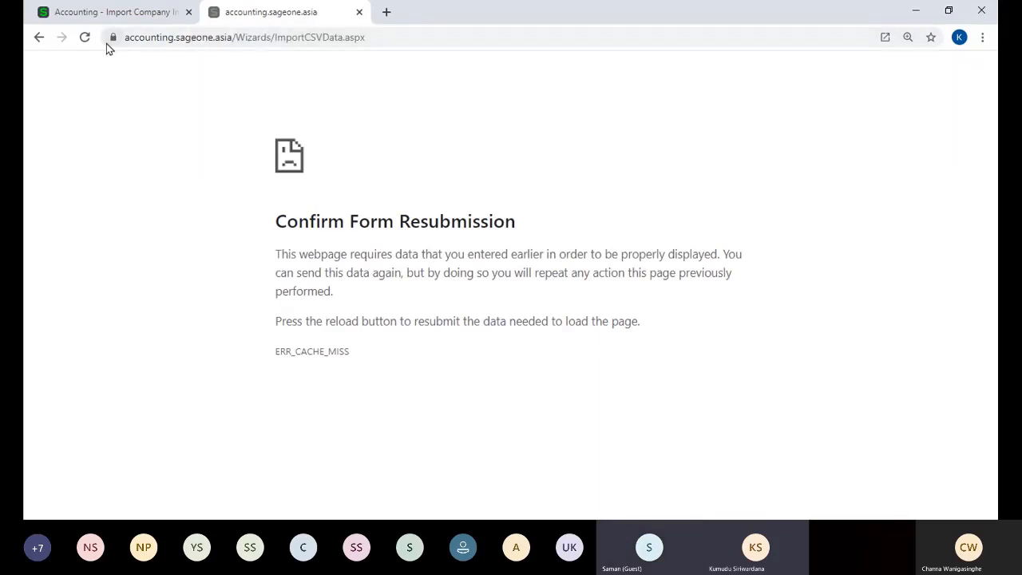
click(85, 38)
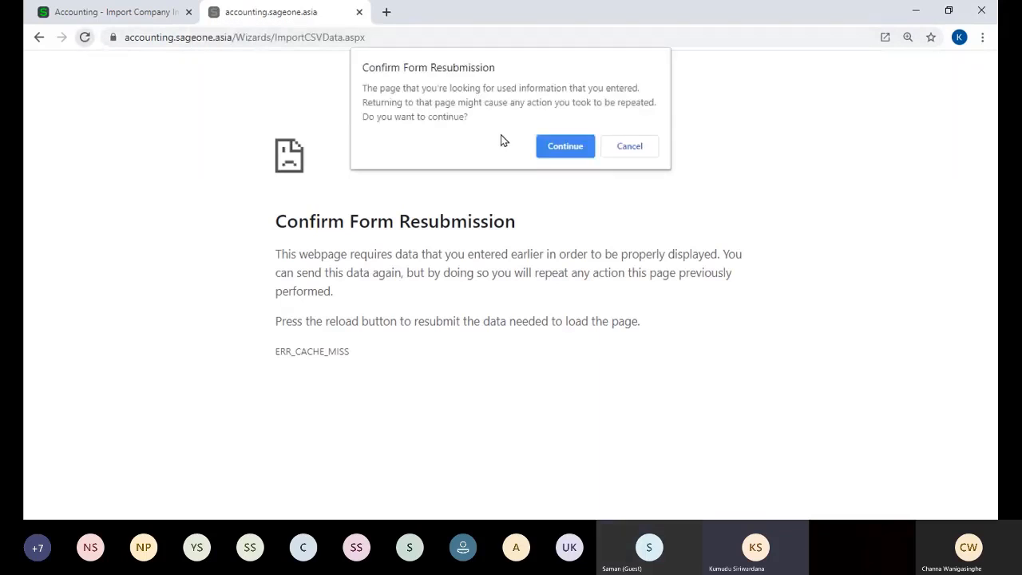
click(545, 152)
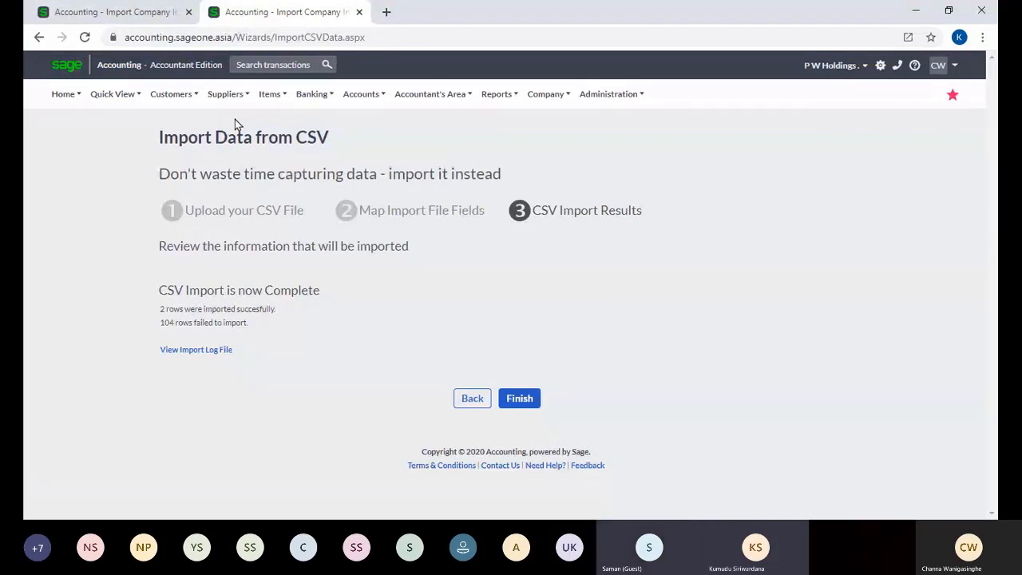
mouse_move(171, 94)
mouse_move(183, 167)
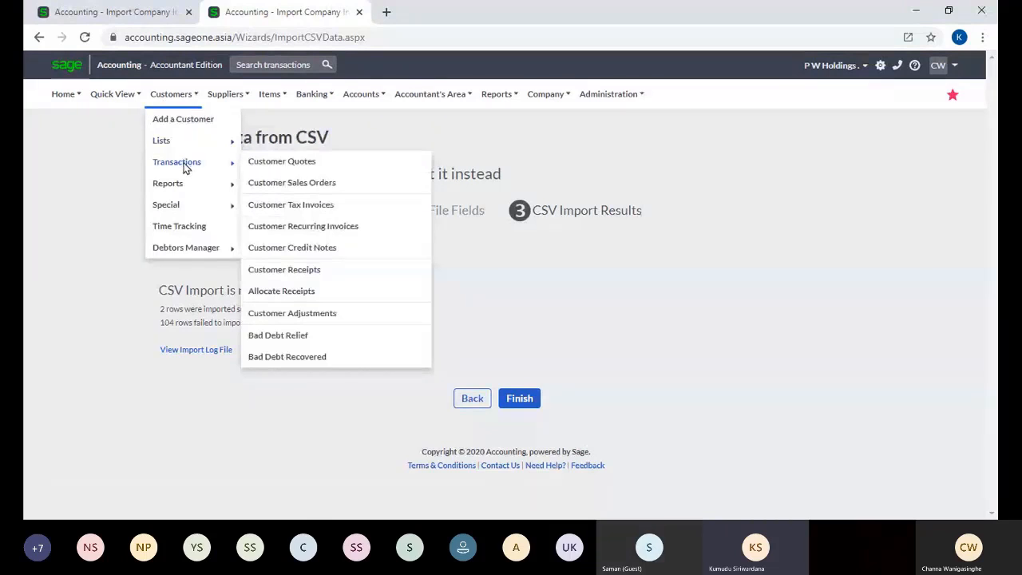
click(186, 126)
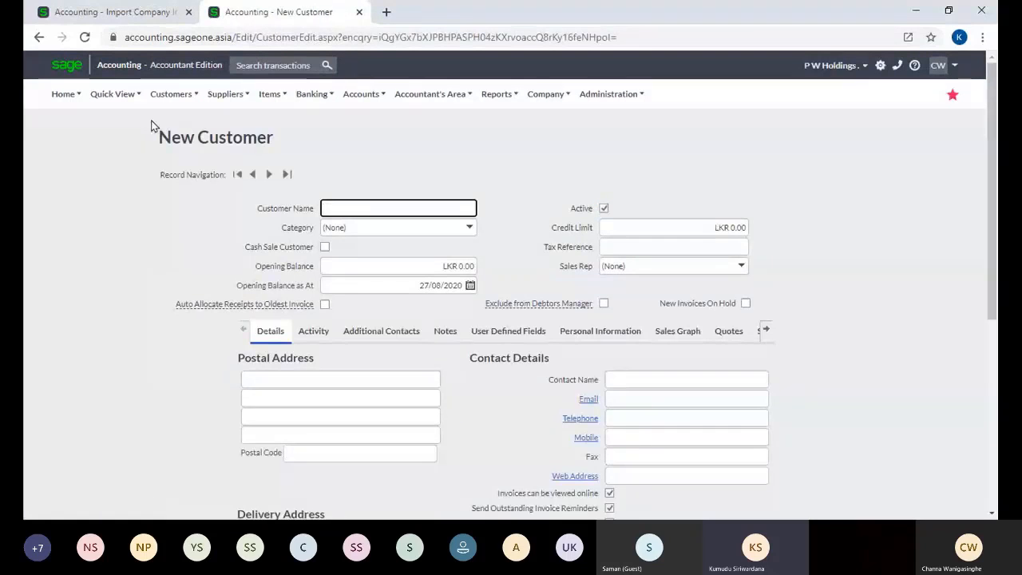
Step: Examine the new customer form's contact details and the available Statement Distribution options under Default Settings
scroll(729, 309, down, 5)
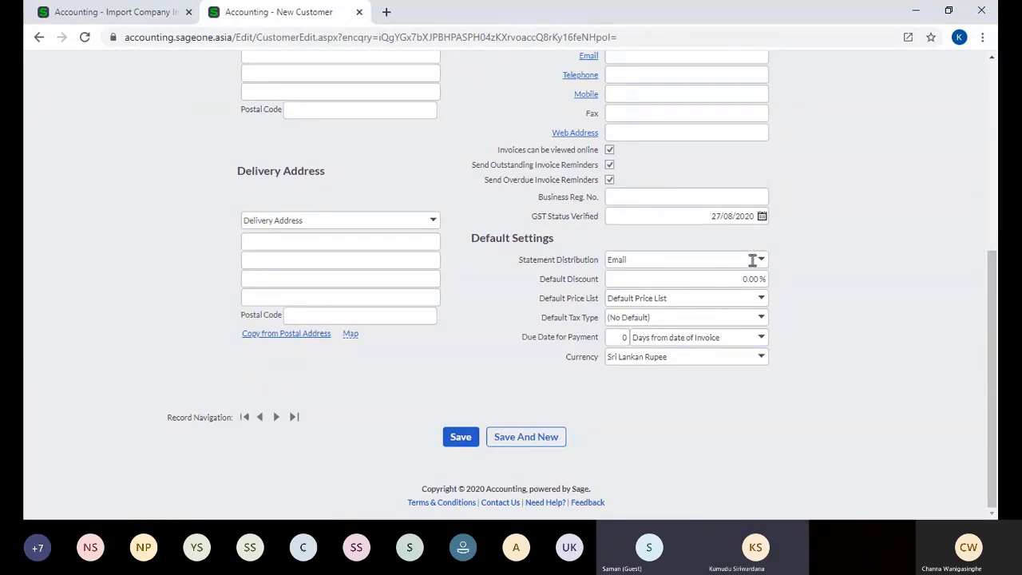
scroll(752, 260, up, 3)
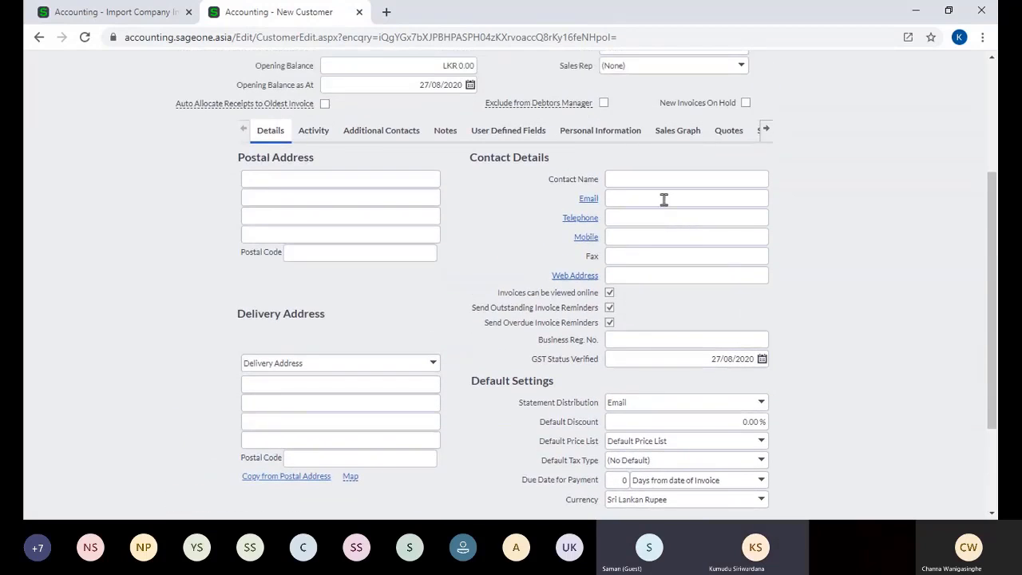
click(663, 199)
click(848, 241)
scroll(823, 264, down, 3)
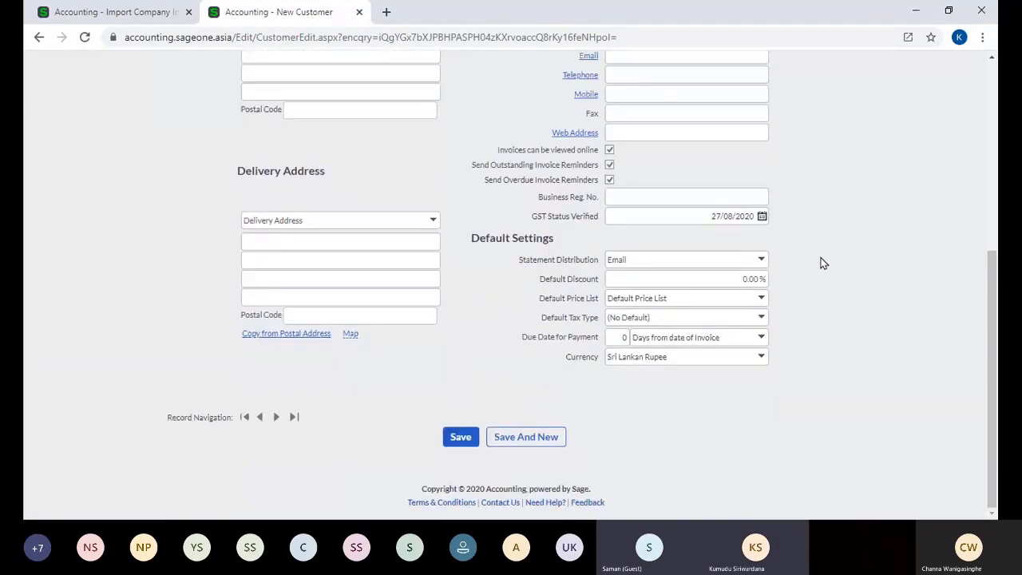
click(761, 261)
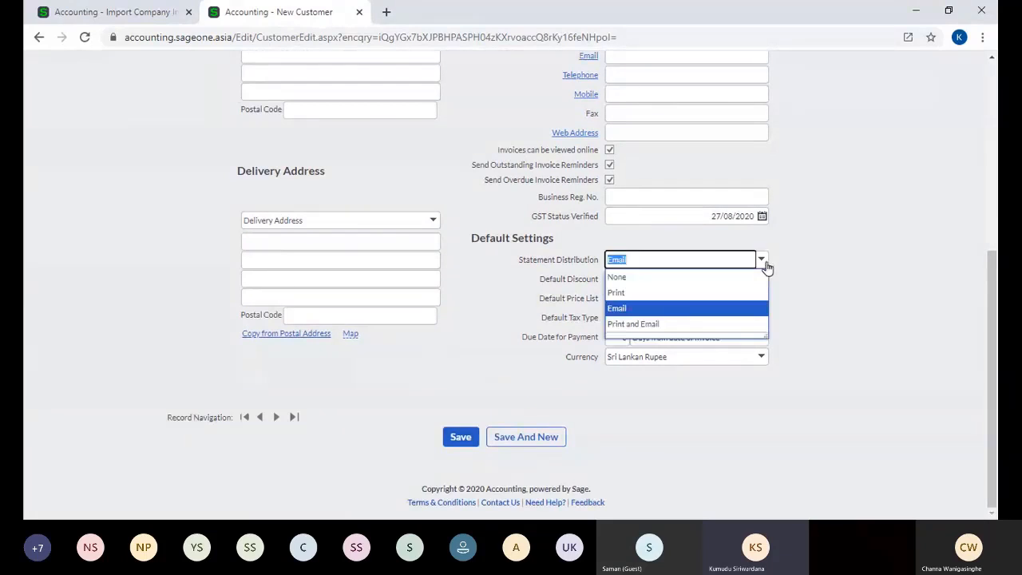
click(825, 270)
Step: Switch to Customers (12).csv in Excel and set Statement Distribution in cell BA2 to Print
click(673, 519)
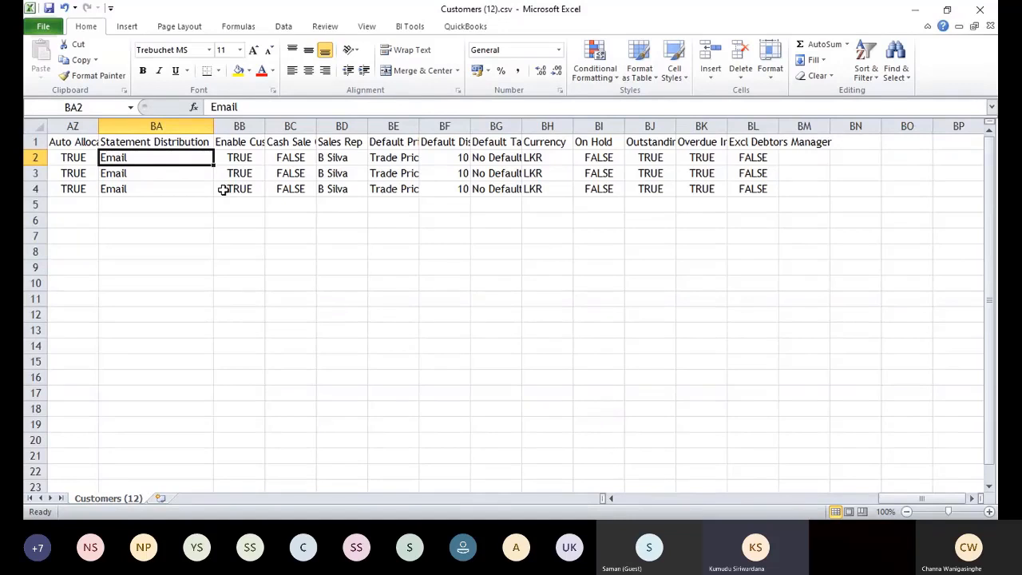
text(pRINT)
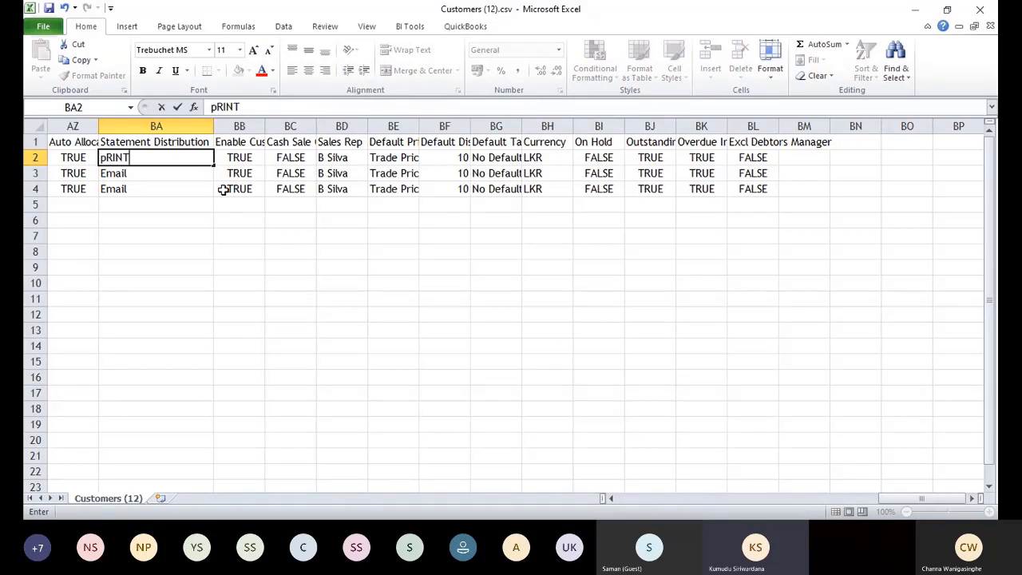
key(Return)
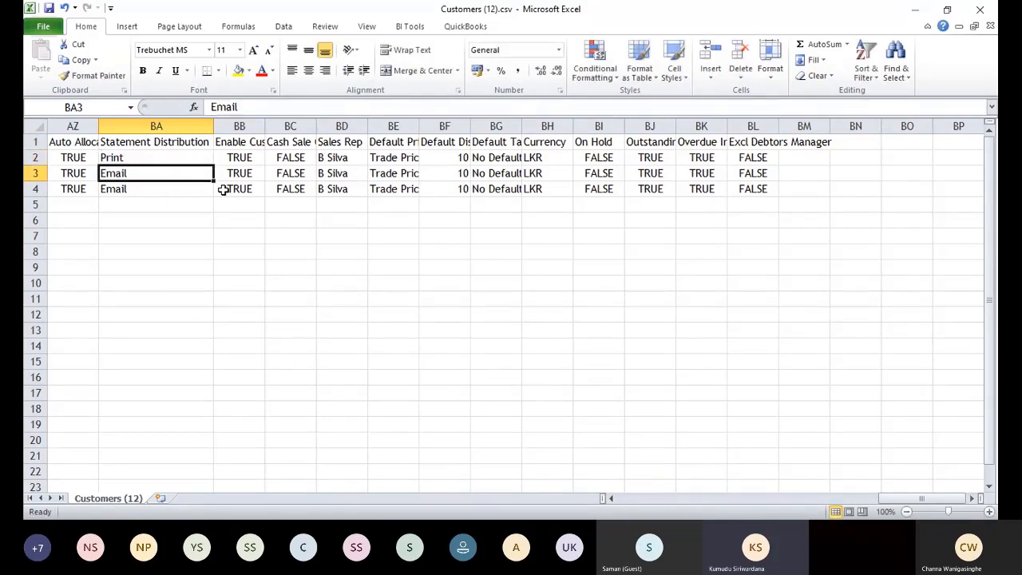
key(Up)
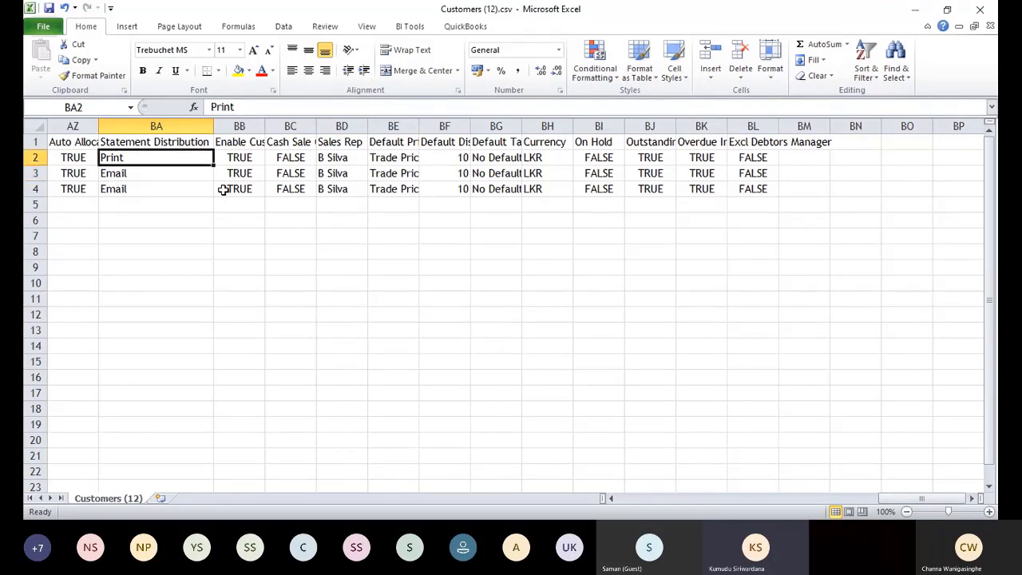
key(alt+Tab)
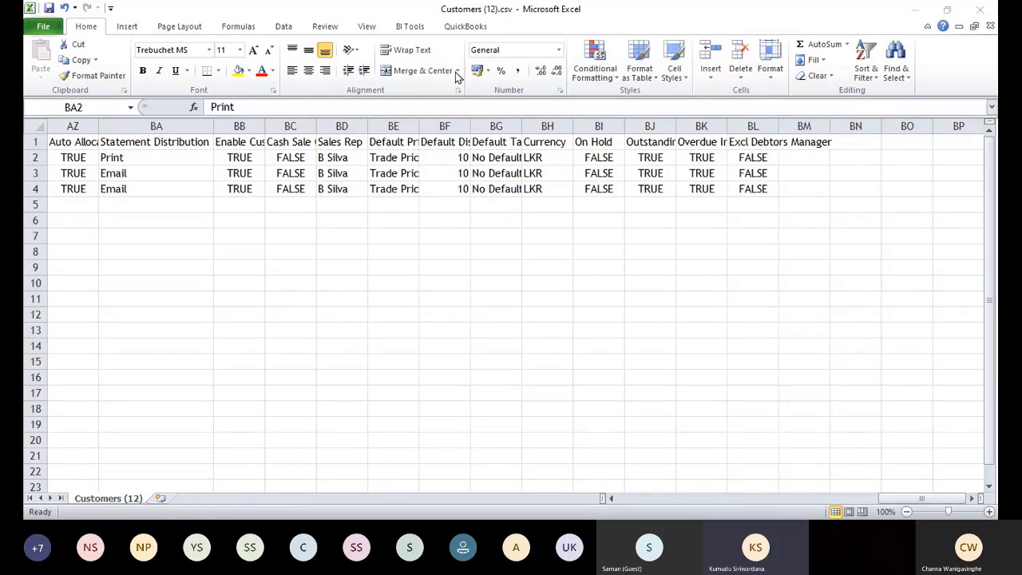
click(75, 310)
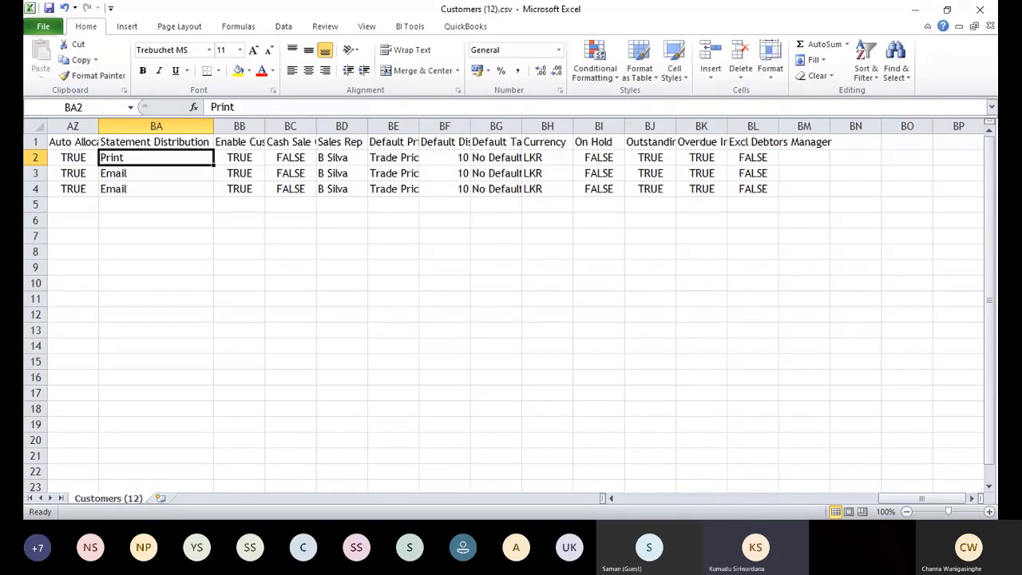
Step: Switch back to the Sage Accounting import results and return through the field mapping to the CSV upload stage
click(645, 515)
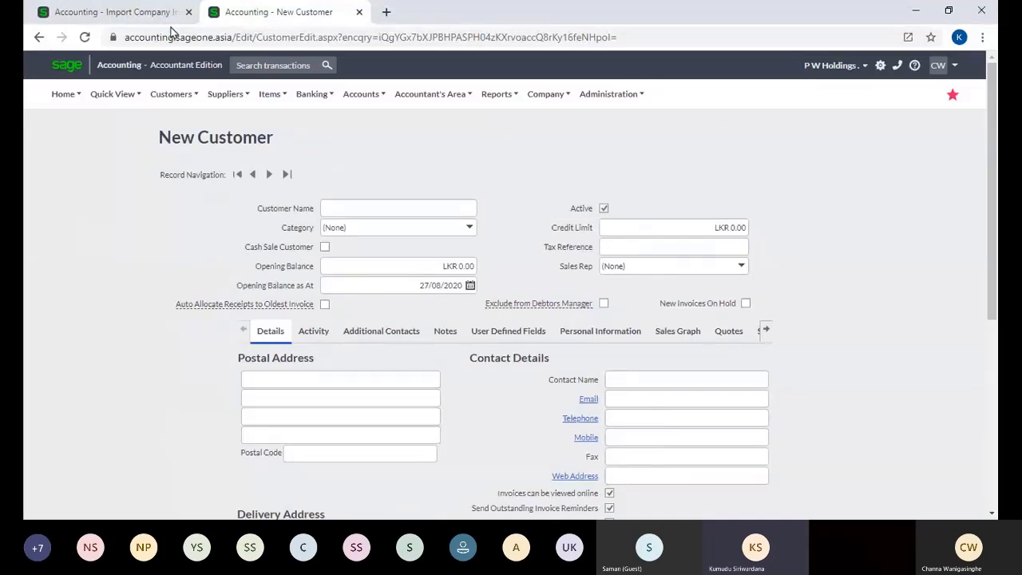
click(157, 13)
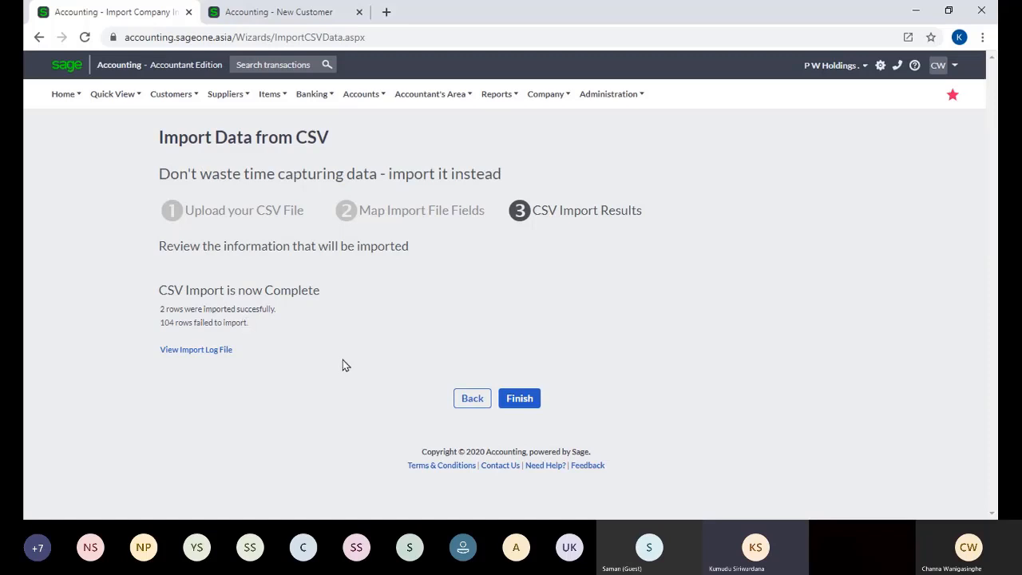
click(471, 399)
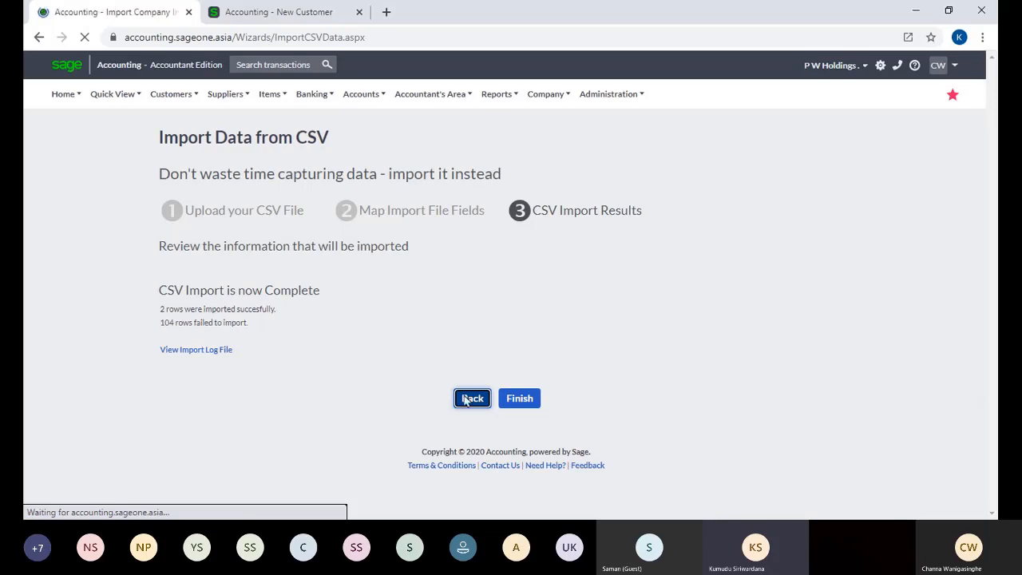
scroll(431, 342, down, 10)
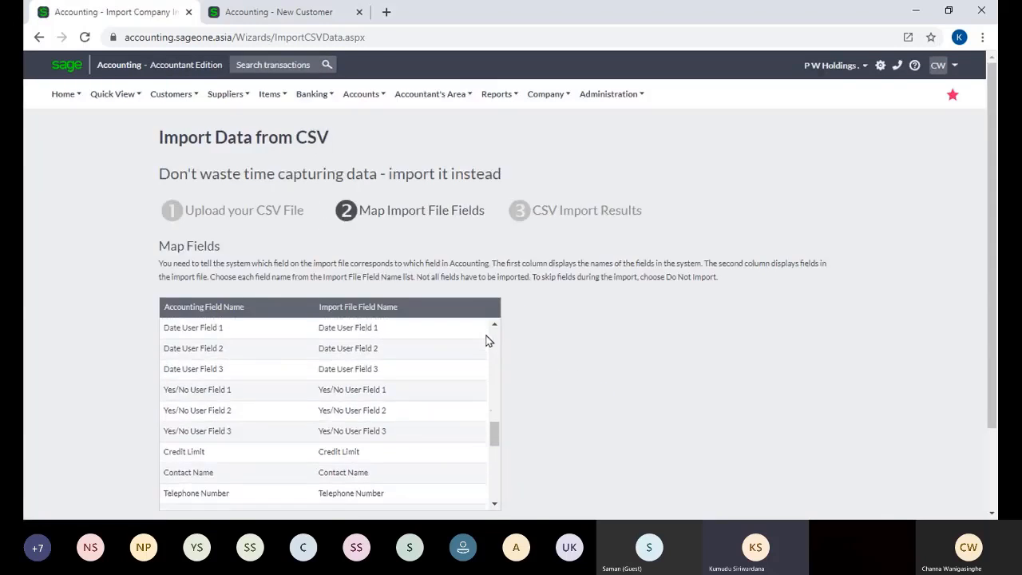
scroll(489, 341, down, 5)
click(475, 435)
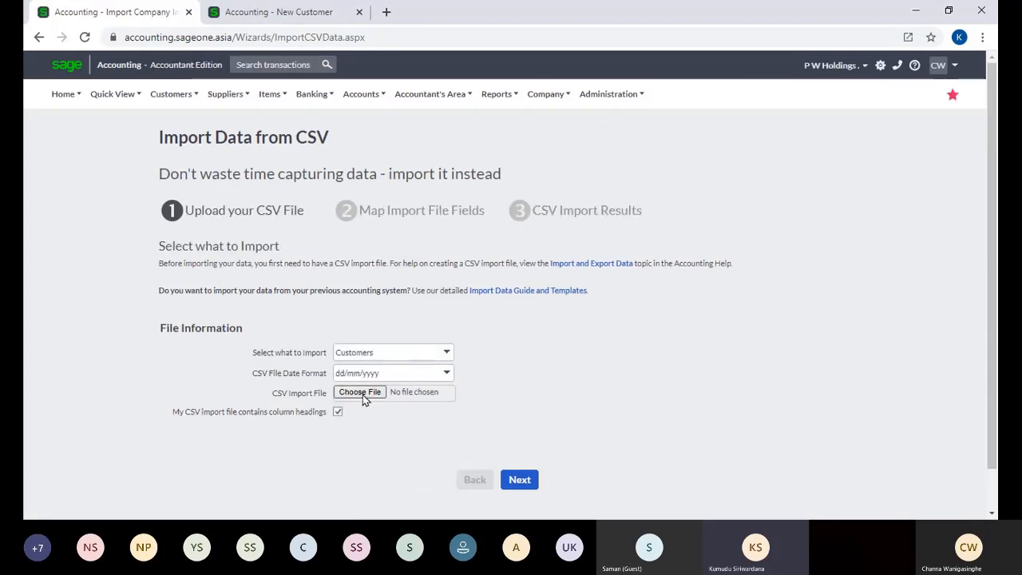
Step: Choose Customers (12).csv from the Downloads folder again as the CSV import file
click(521, 481)
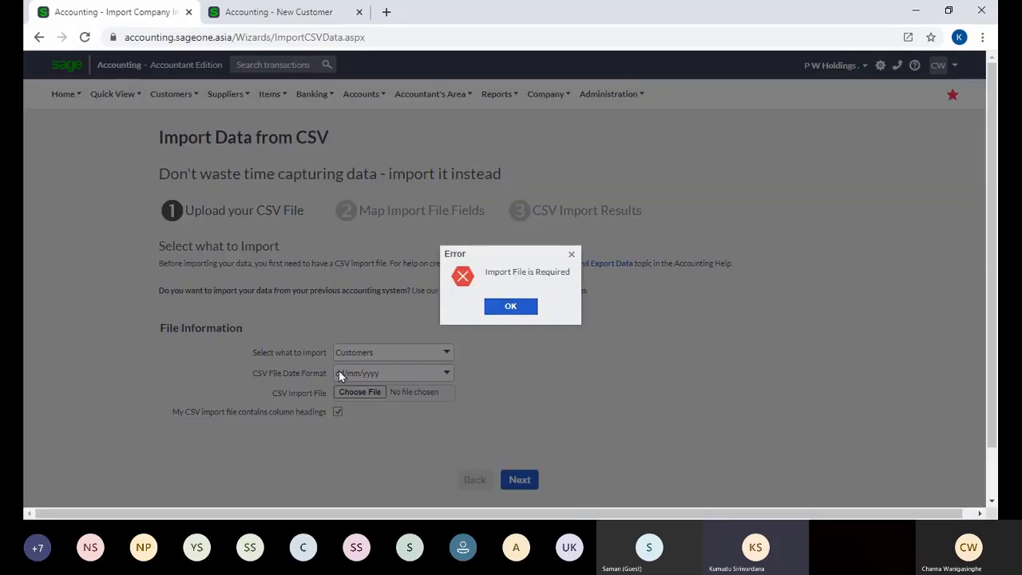
click(510, 307)
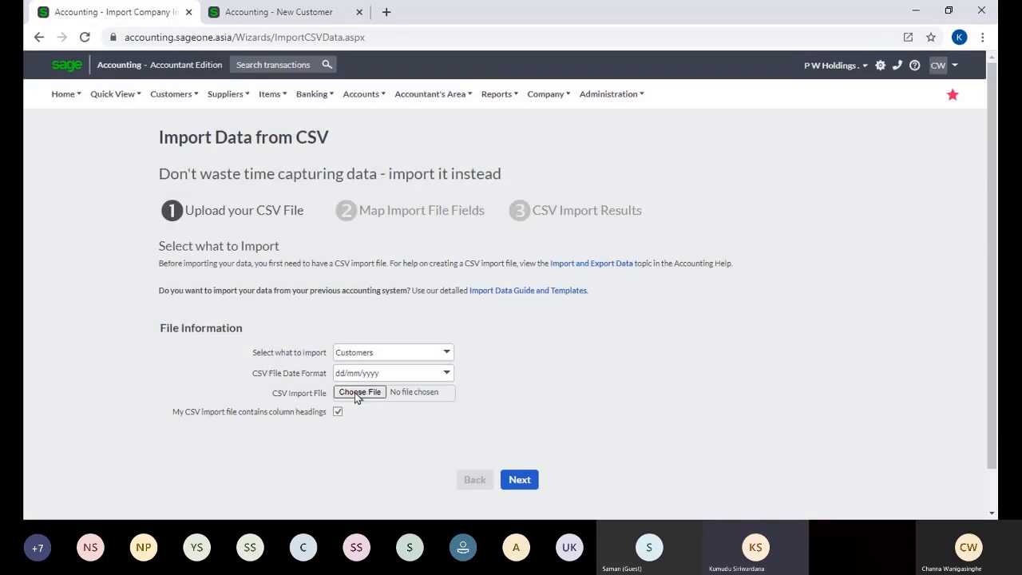
click(356, 392)
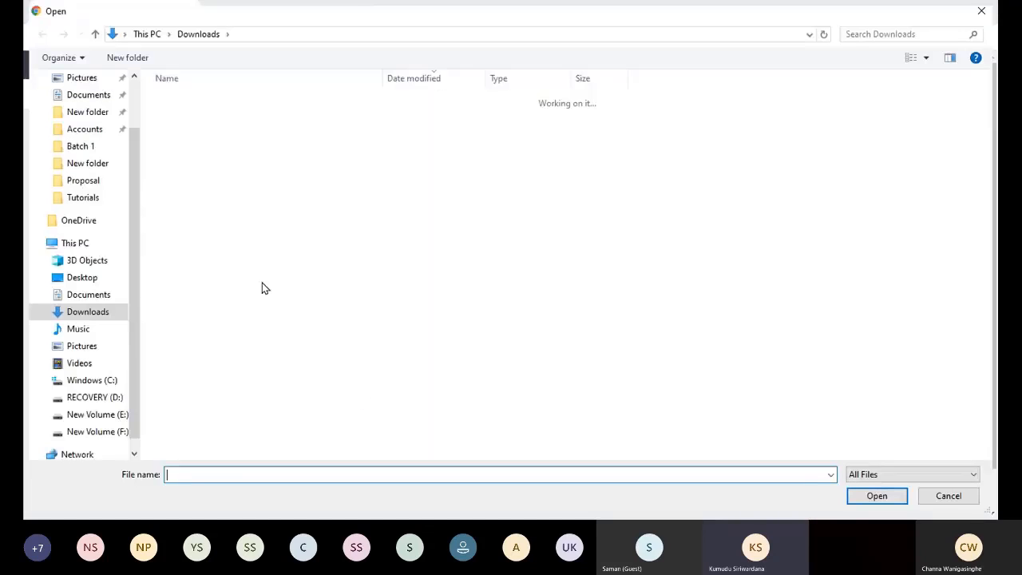
double_click(212, 133)
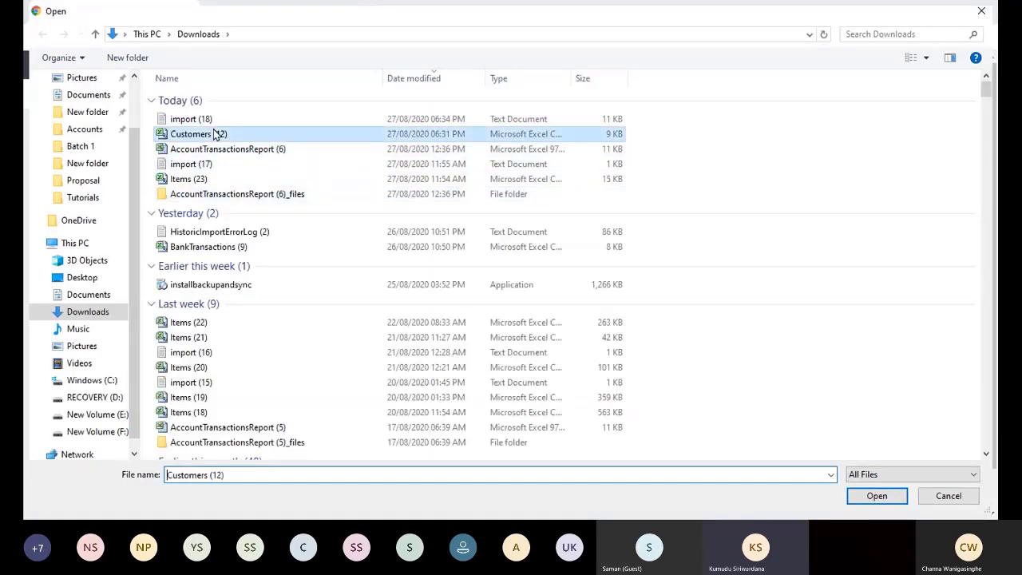
Step: Continue to the field mapping, run the customer import again, and finish the import wizard
click(519, 480)
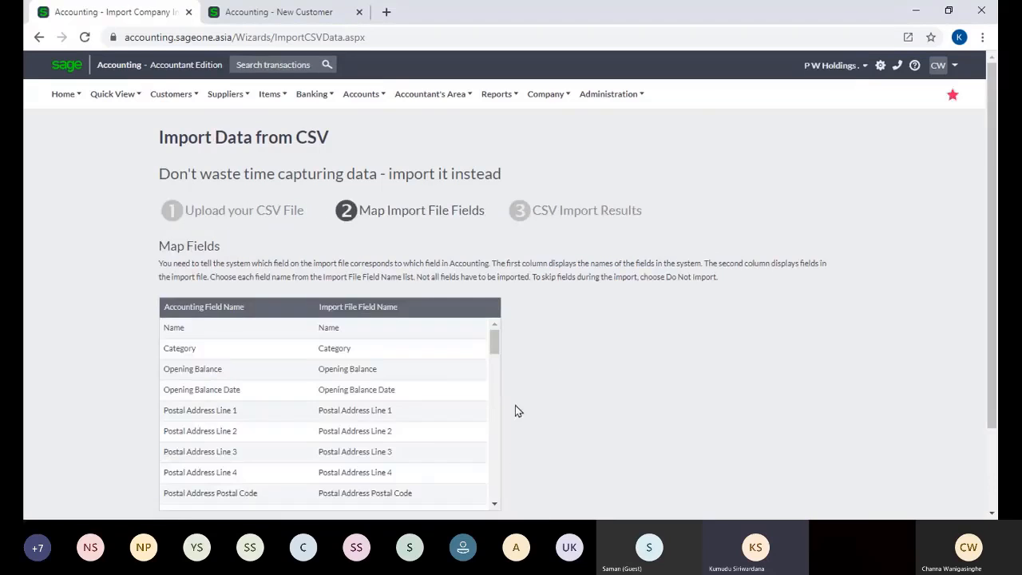
scroll(524, 396, down, 1)
click(532, 432)
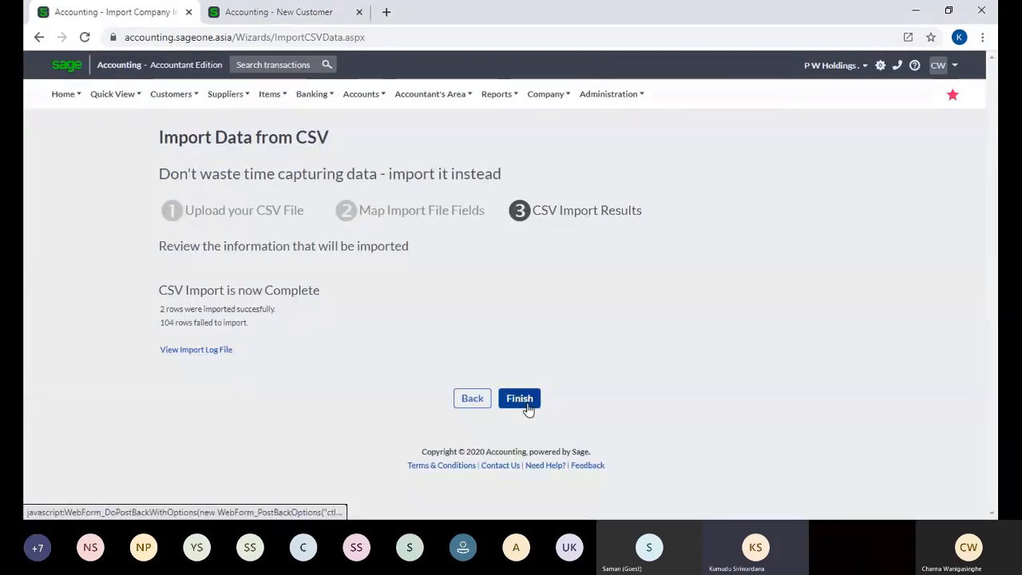
click(526, 399)
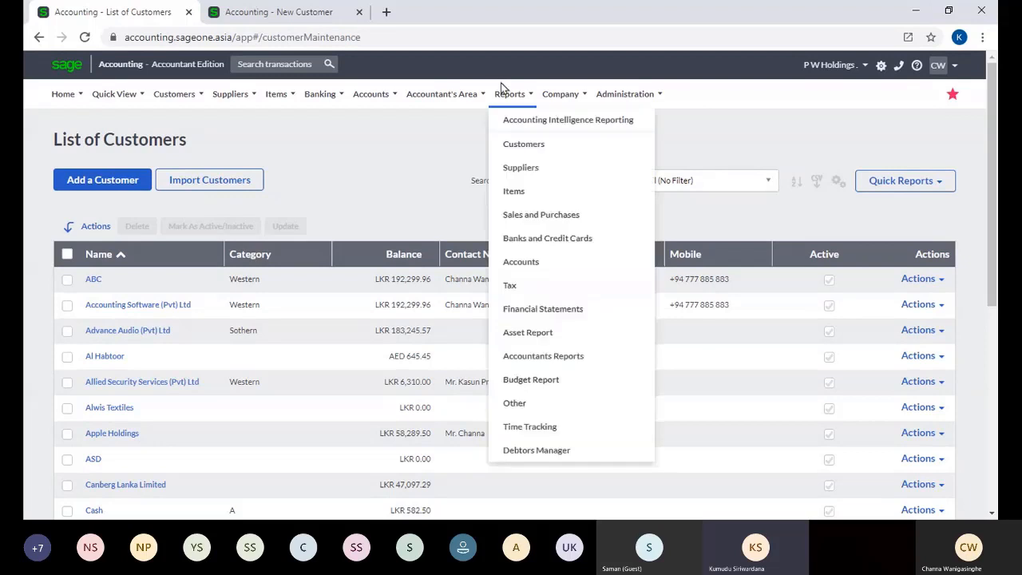
Step: Start another CSV data import and select Customer Categories as the data to import
mouse_move(557, 108)
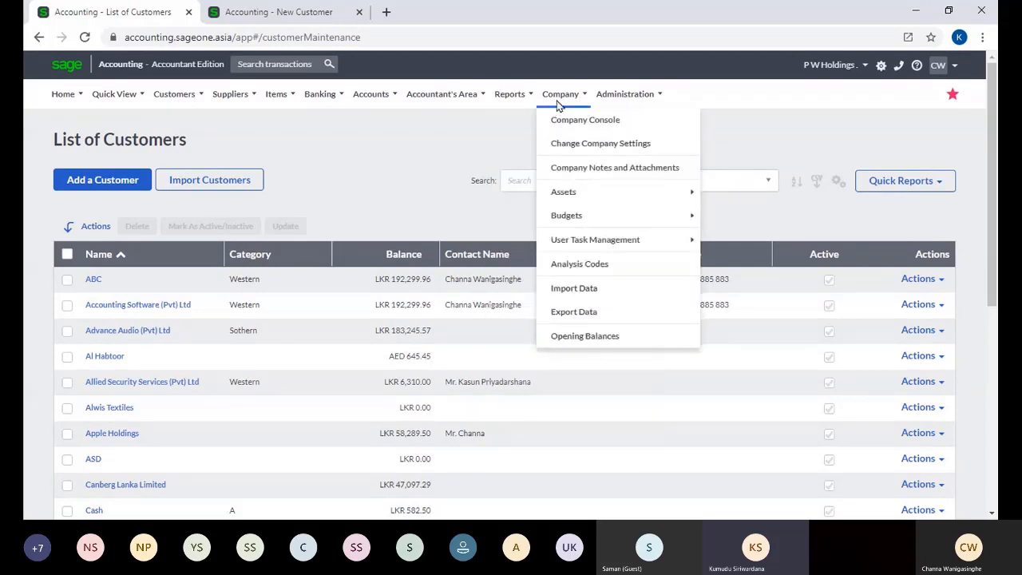
click(572, 293)
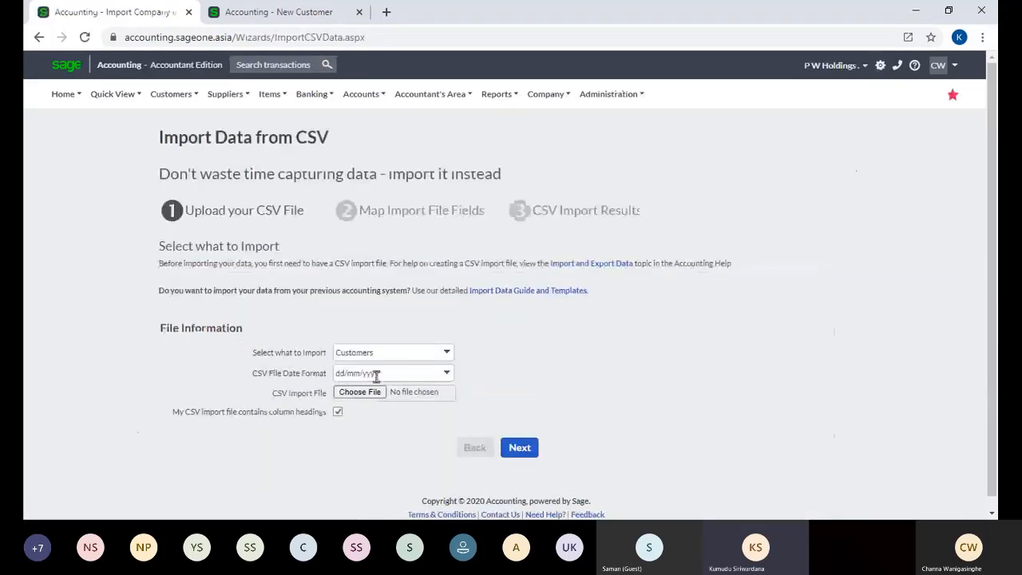
click(448, 353)
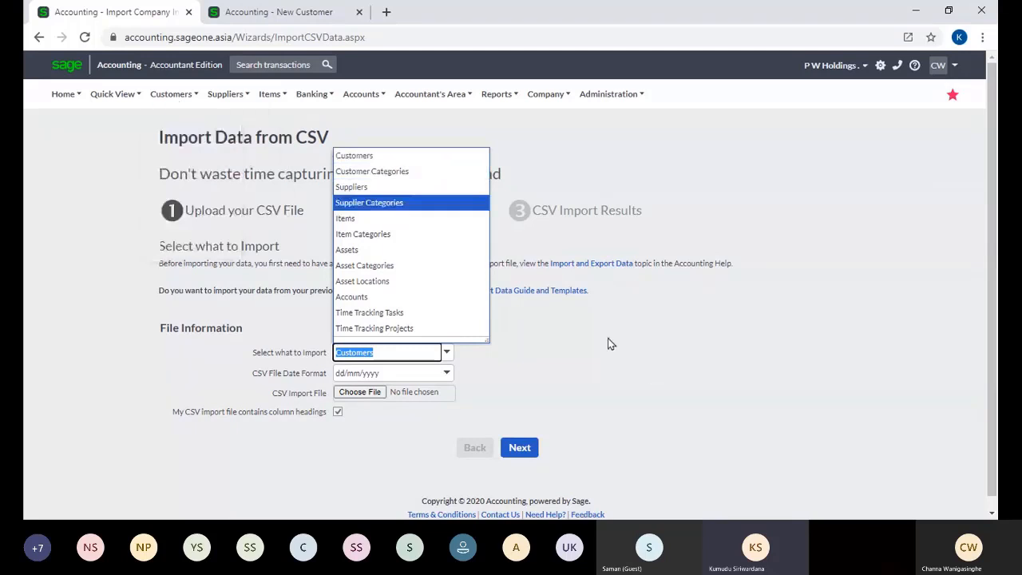
key(alt+Tab)
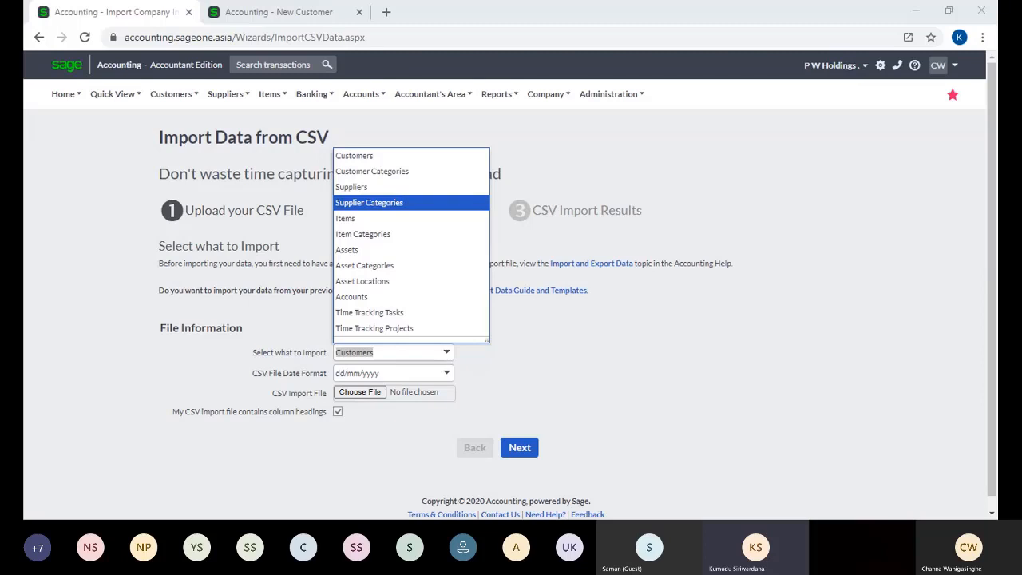
click(417, 182)
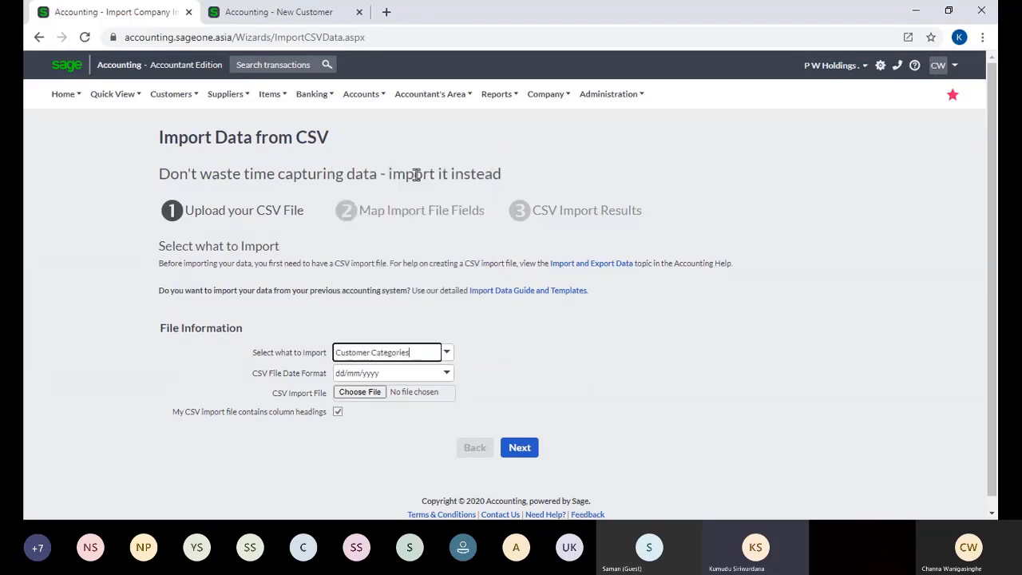
Step: Open the company's data export page for exporting customers, suppliers and items to CSV
mouse_move(526, 101)
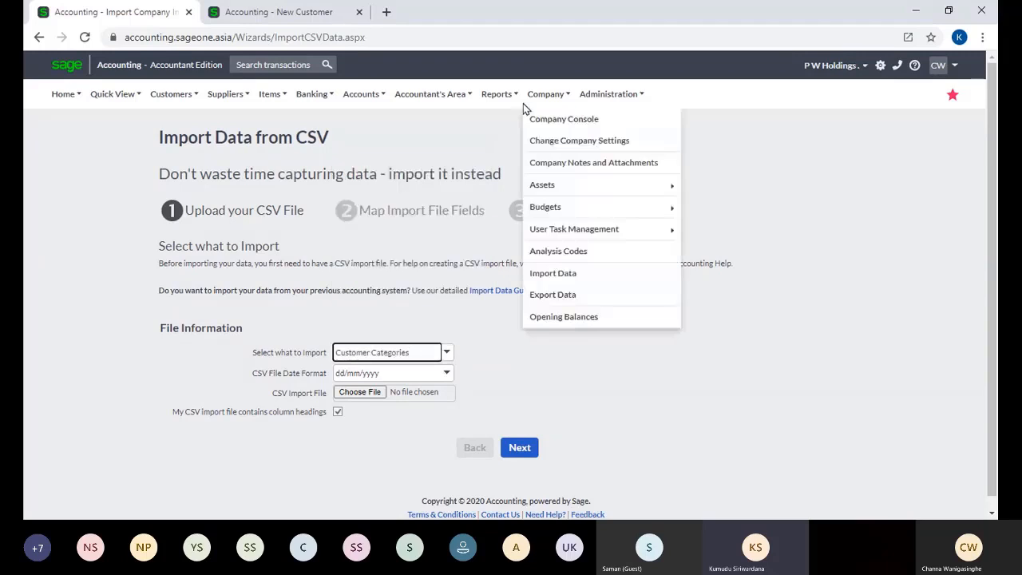
click(553, 297)
click(553, 296)
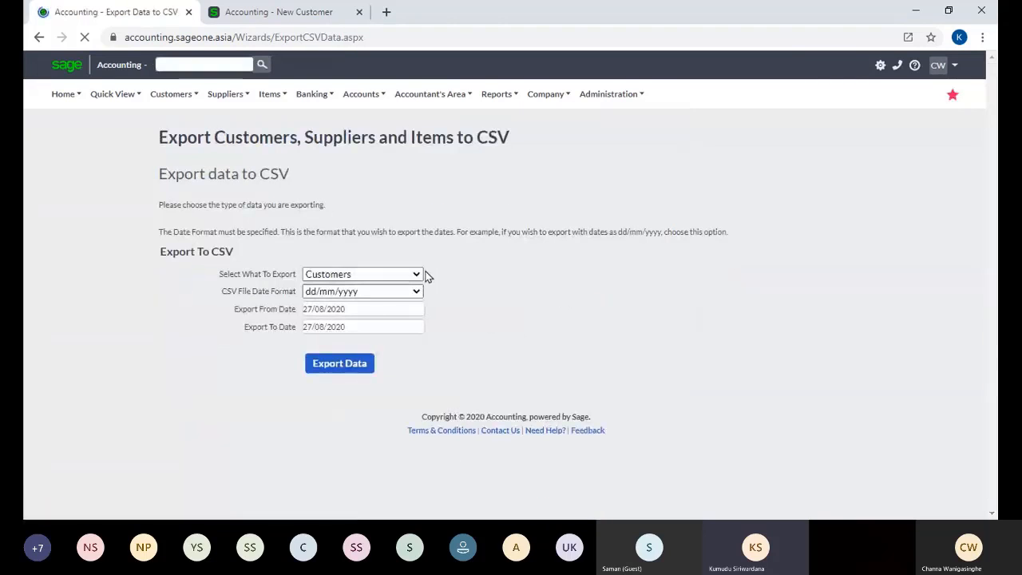
Step: Export the Customer Categories data to CSV and open the downloaded file in Excel
click(417, 276)
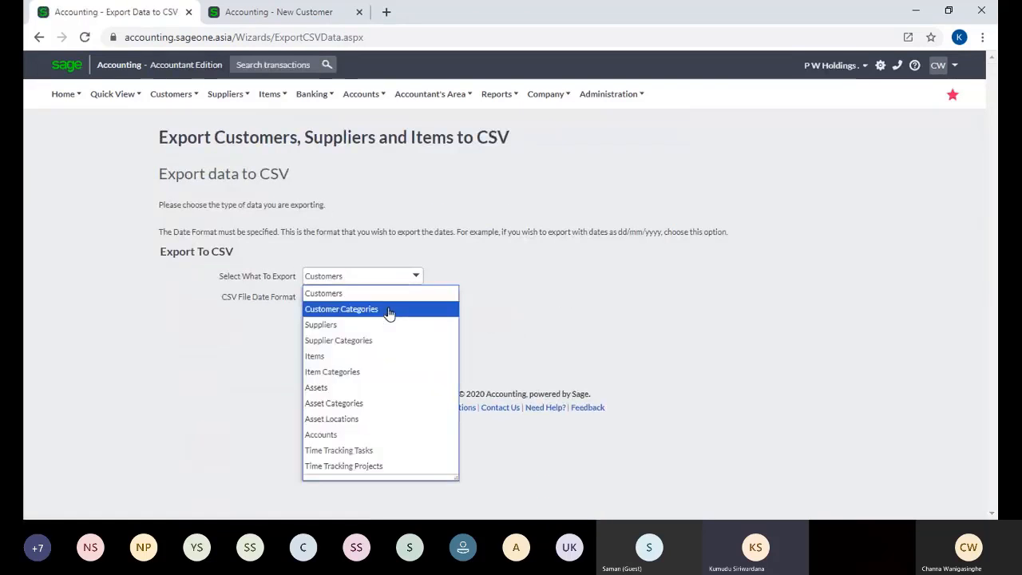
click(389, 309)
click(339, 343)
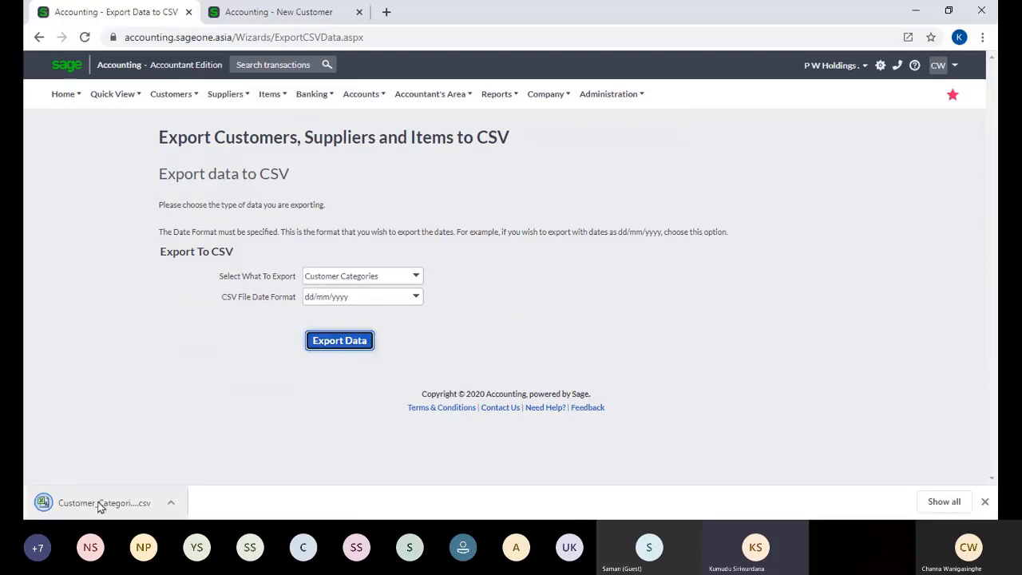
click(99, 503)
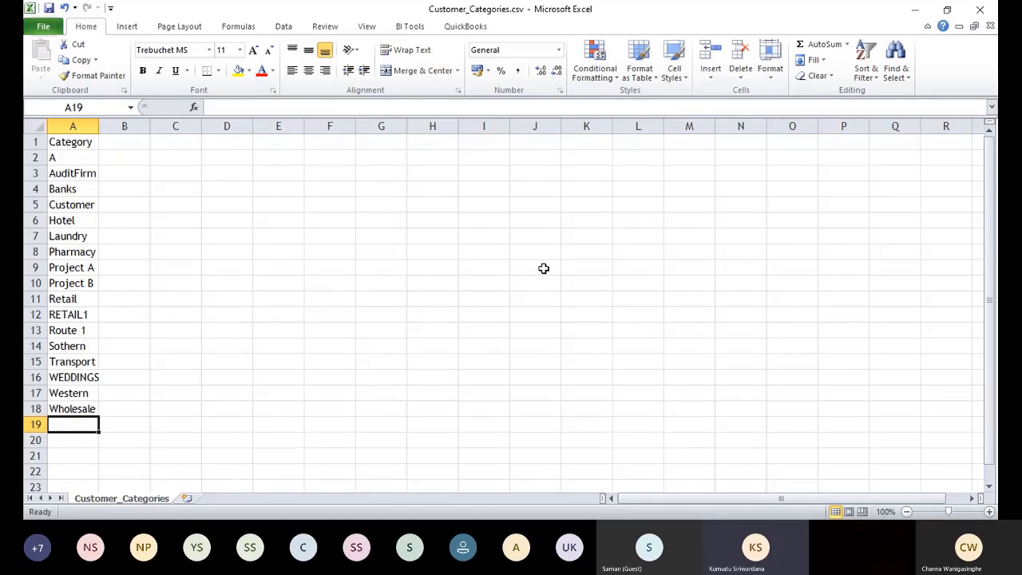
Step: Switch to the Customers (12).csv workbook and widen the Opening Balance Date column to fit its dates
key(alt+Tab)
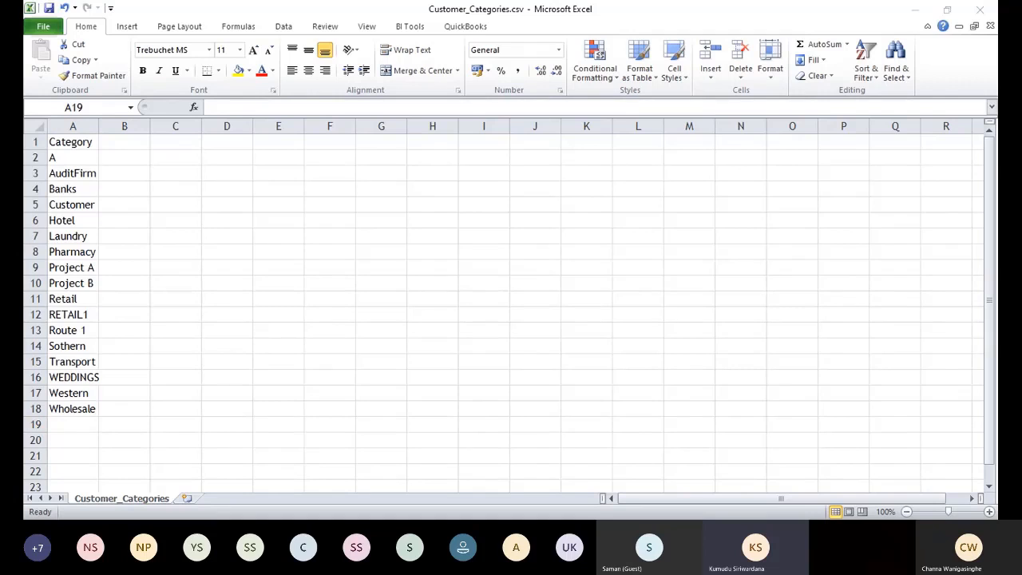
key(alt+Tab)
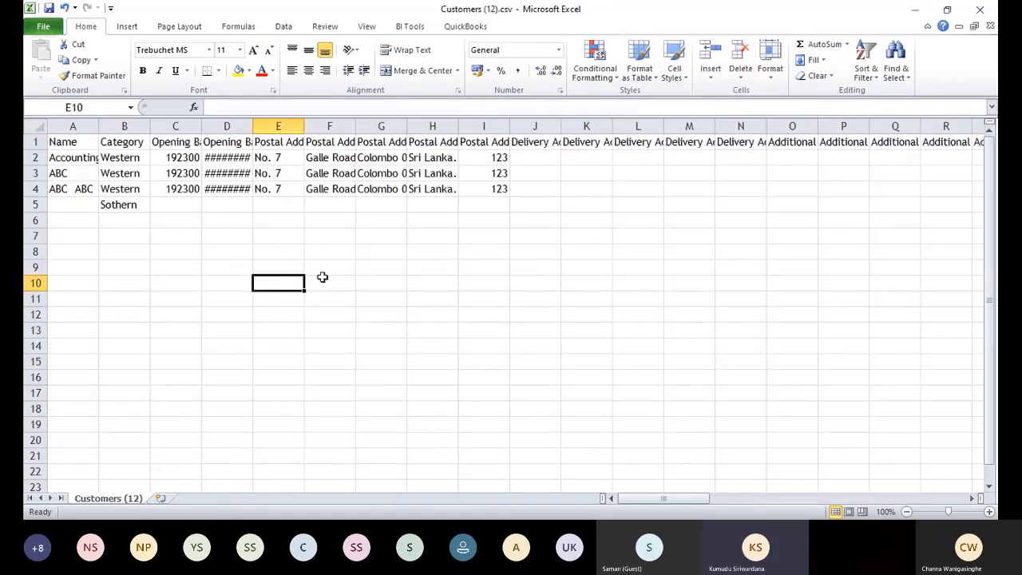
key(Up)
key(Up)
key(Up)
key(Up)
key(Up)
key(Up)
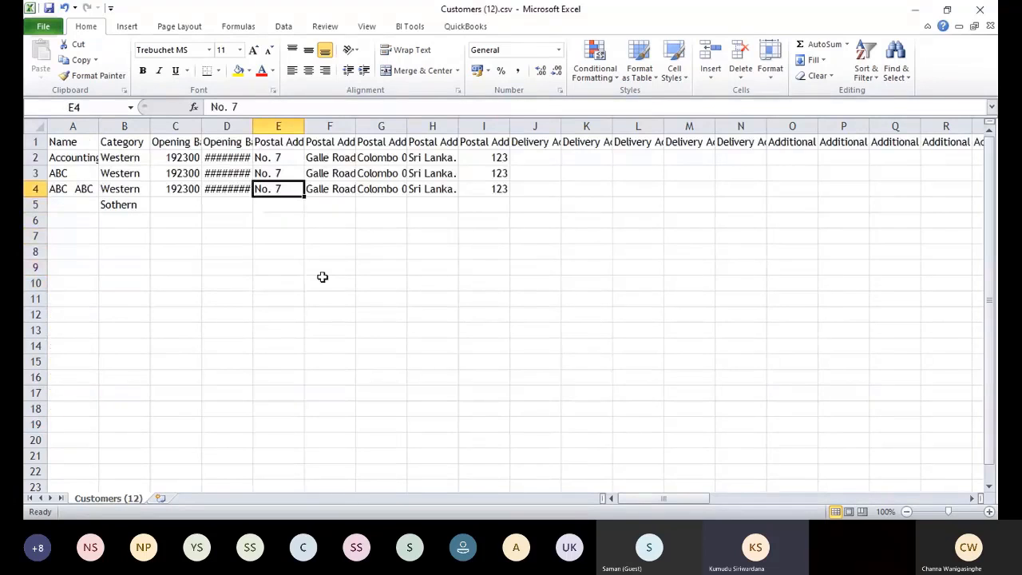
double_click(249, 129)
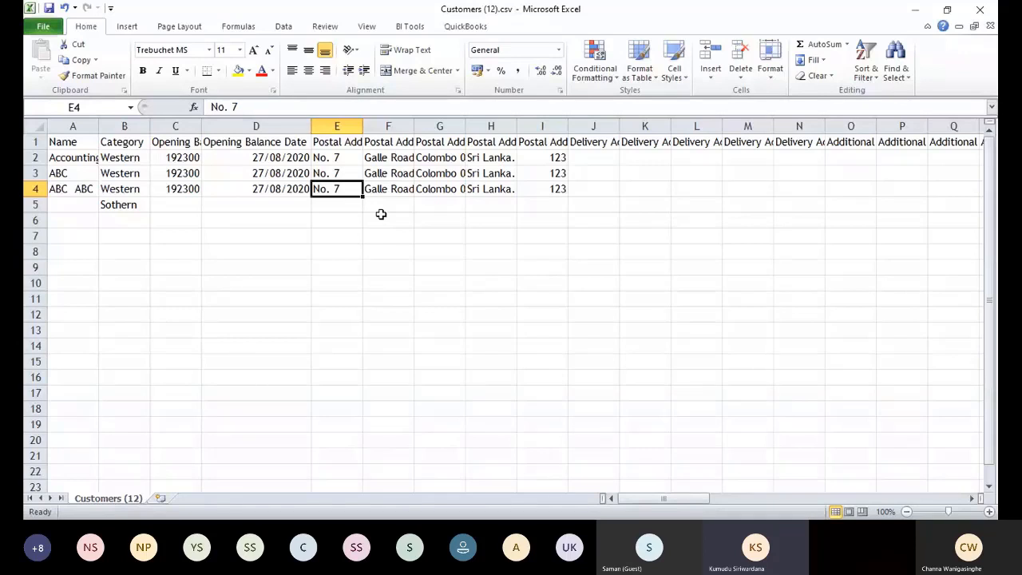
Step: Apply the General number format to columns A to C of the customer sheet
drag(74, 126, 205, 125)
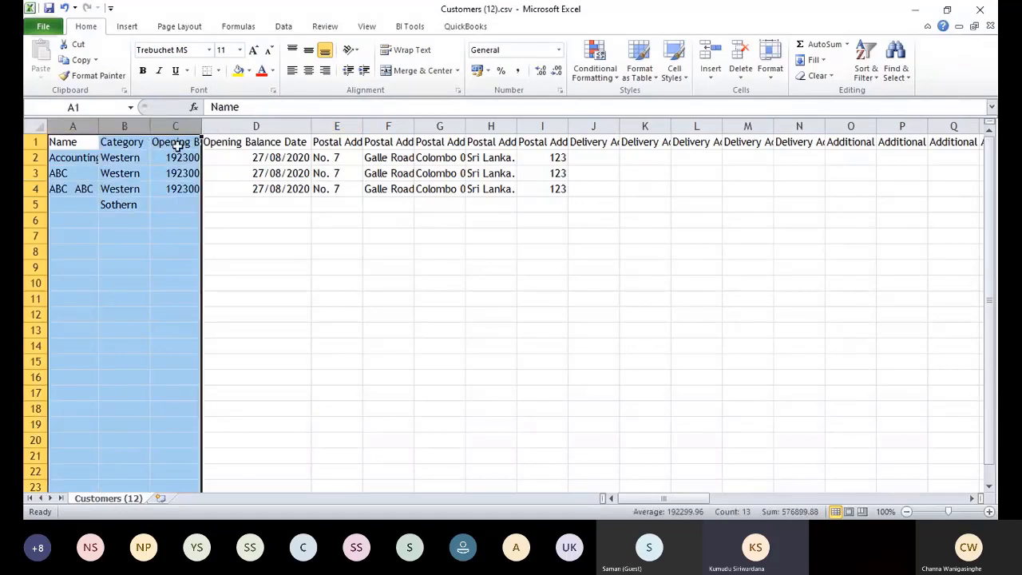
click(559, 50)
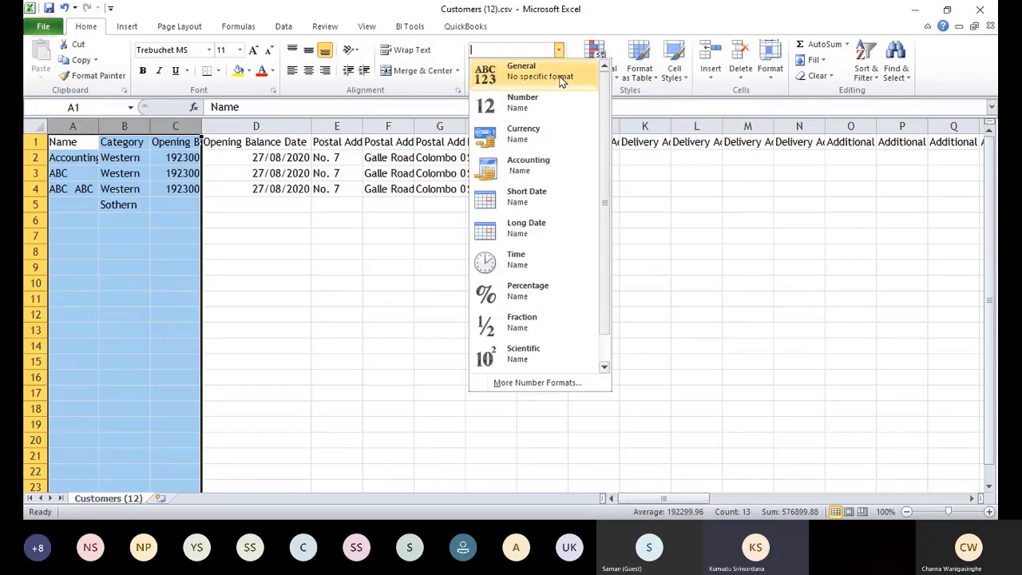
click(561, 78)
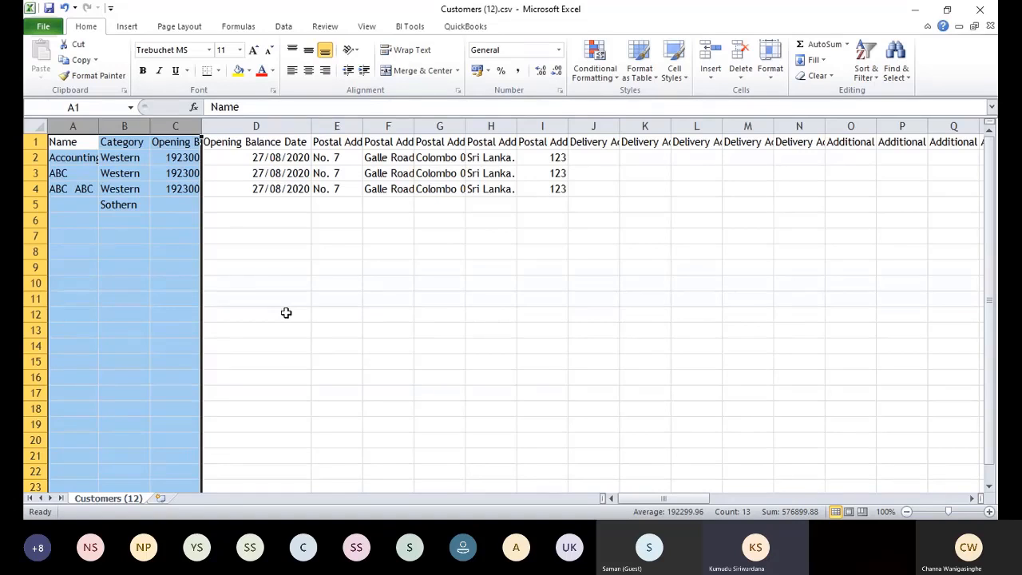
Step: Examine the first customer's row across all template fields, from the opening balance date to the debtors manager setting, and return to its name
click(289, 160)
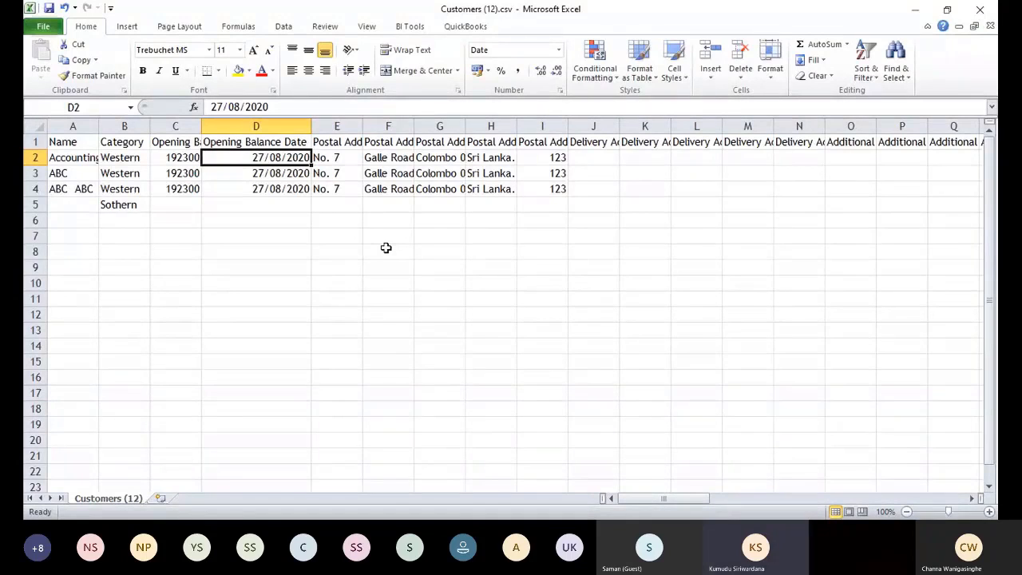
key(ctrl+Right)
key(ctrl+Right)
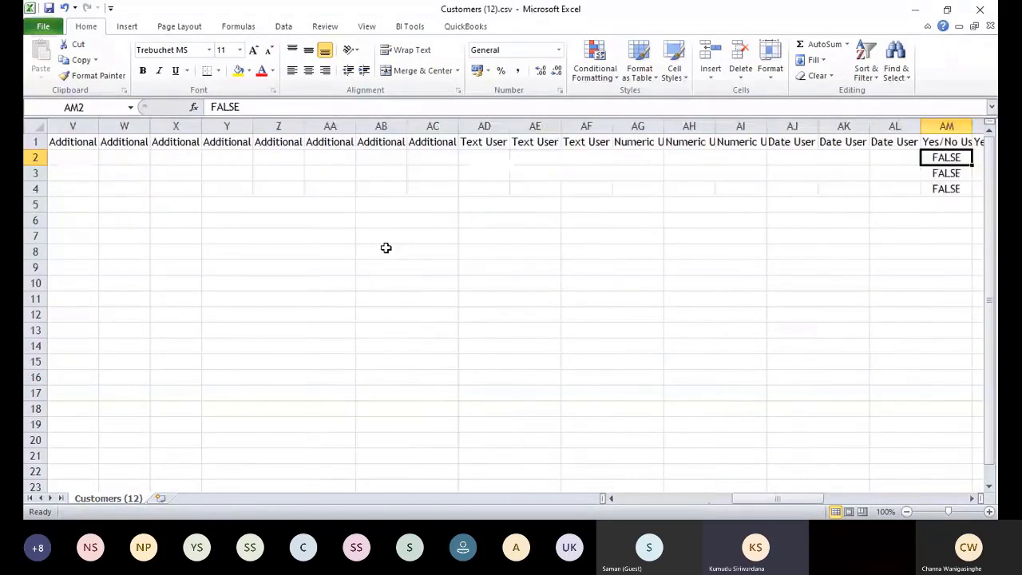
key(Right)
key(Right)
key(Right)
key(Left)
key(Left)
key(Left)
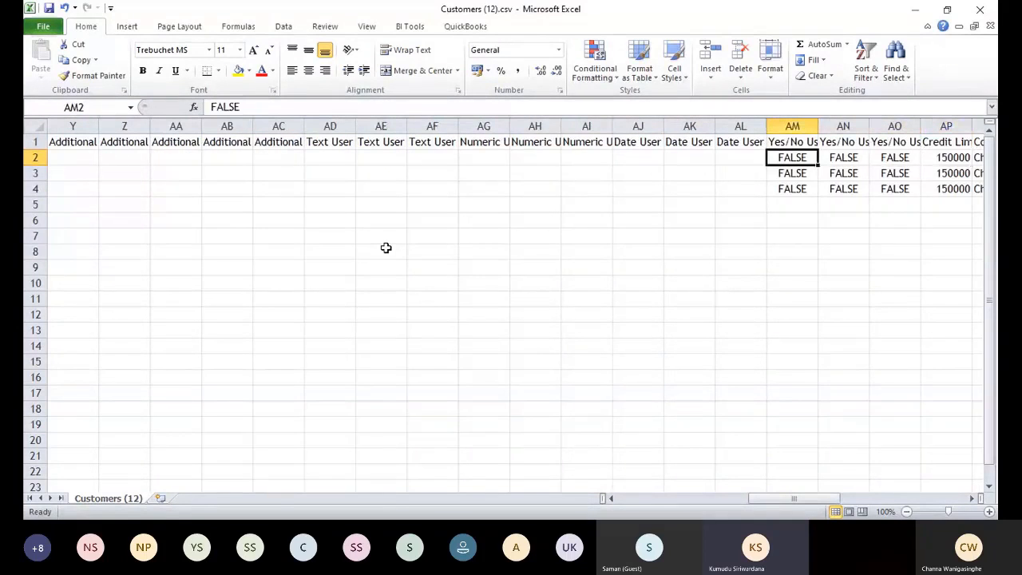
key(Right)
key(Right)
key(Right)
key(Right)
key(Right)
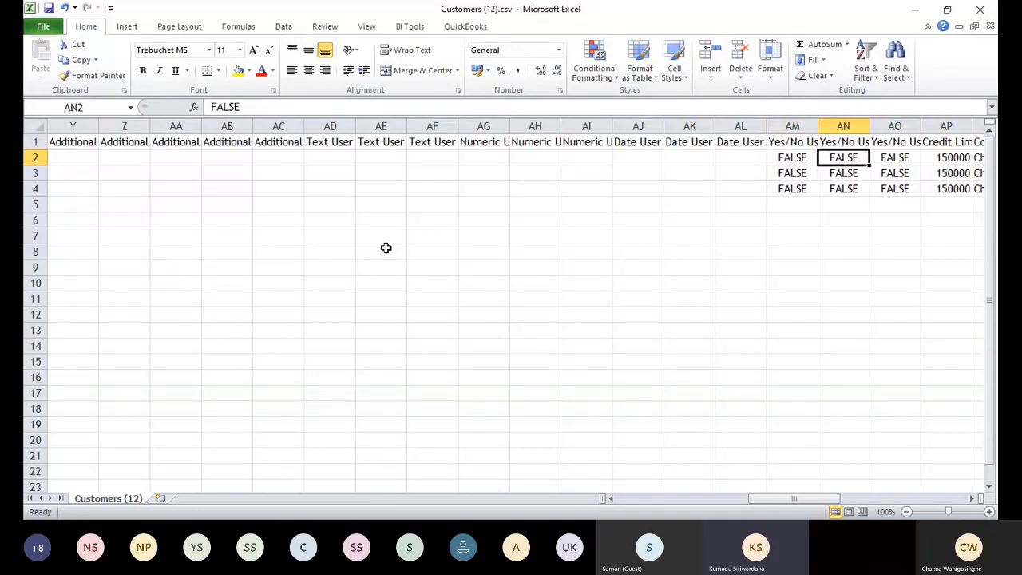
key(Right)
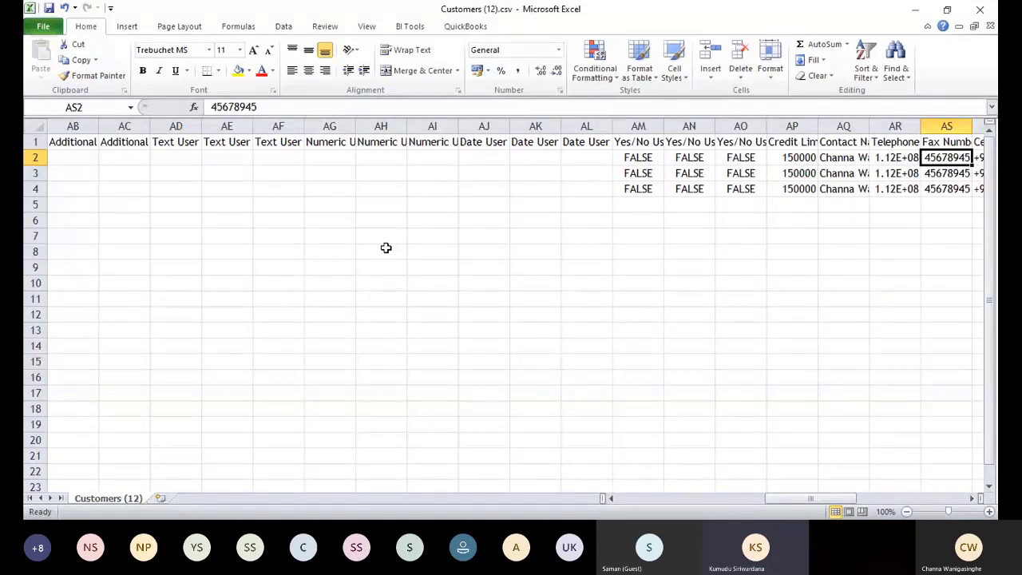
key(Right)
key(Right)
key(Right)
key(Right)
key(Right)
key(Right)
key(Right)
key(Right)
key(Right)
key(Right)
key(Right)
key(Right)
key(Right)
key(Right)
key(Right)
key(Right)
key(Right)
key(Right)
key(Right)
key(Right)
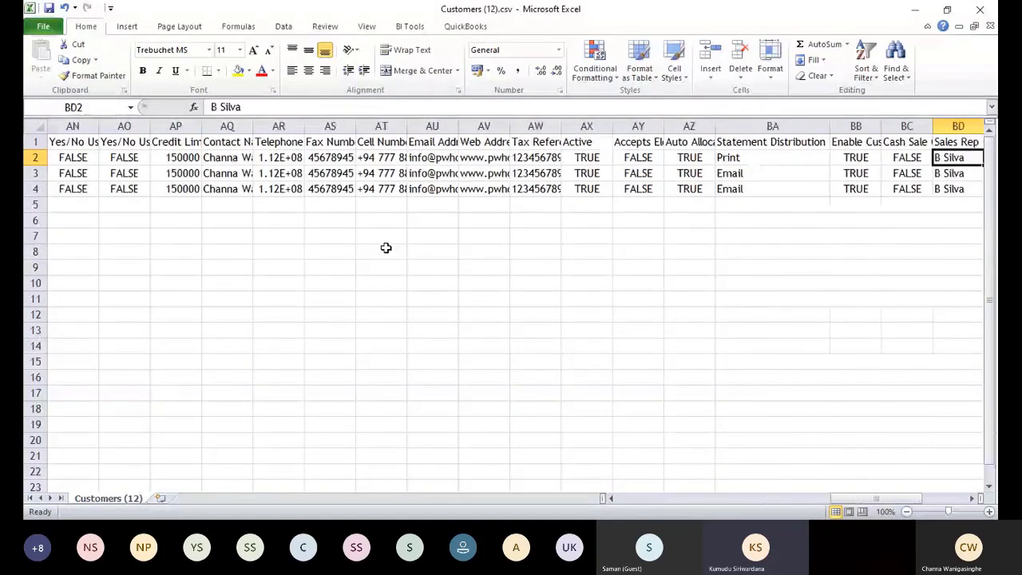
key(Left)
key(Left)
key(Left)
key(Left)
key(Left)
key(Left)
key(Left)
key(Left)
key(Left)
key(Left)
key(Left)
key(Left)
key(Left)
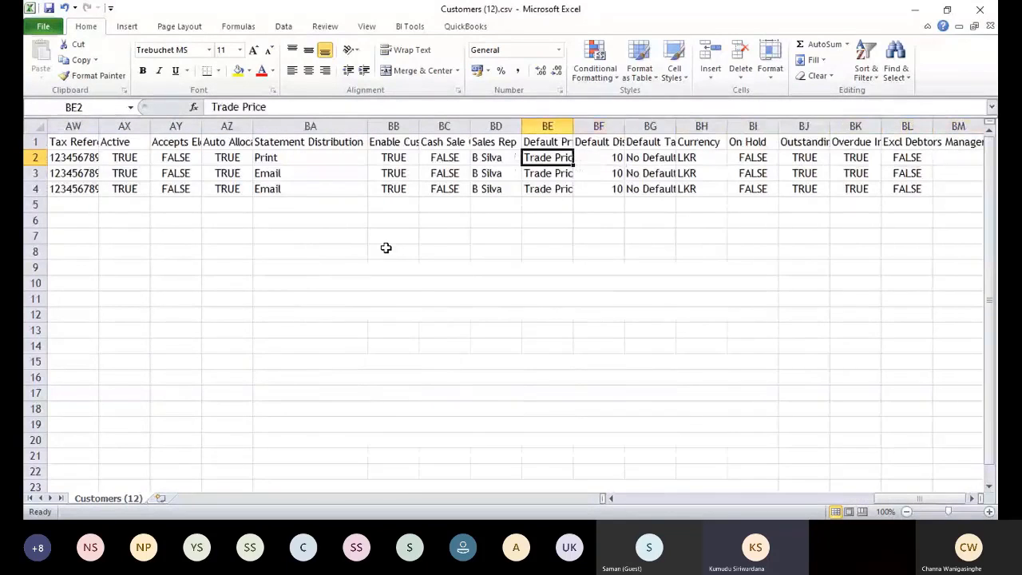
key(Right)
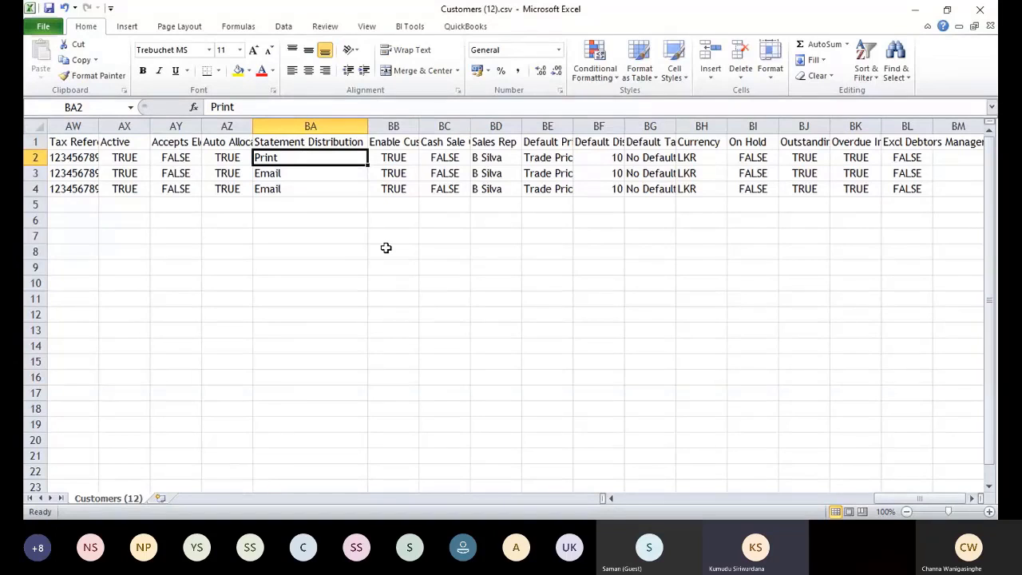
key(Right)
key(Right)
key(Right)
key(Right)
key(Right)
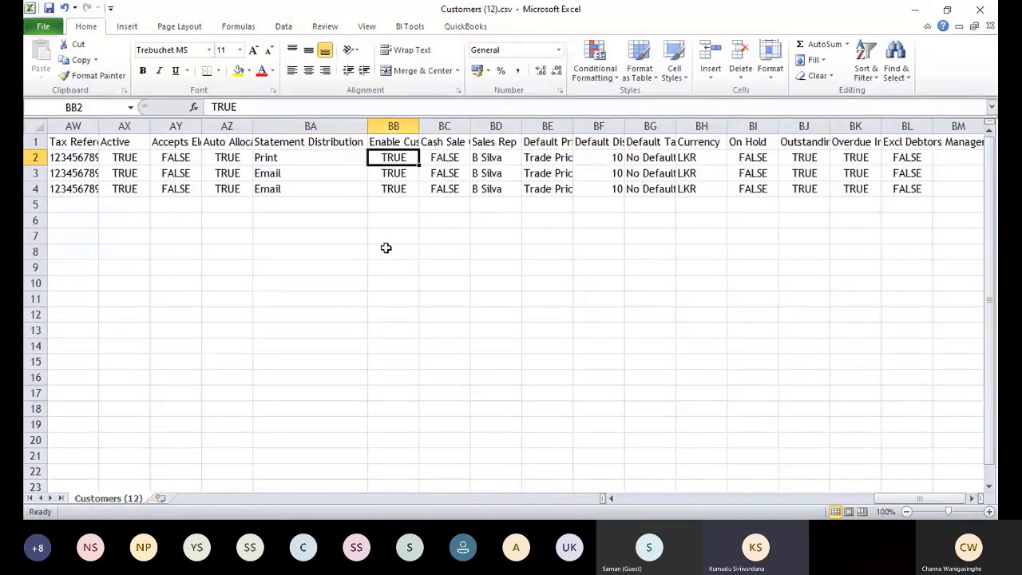
key(Right)
key(Right)
key(Right)
key(Right)
key(Right)
key(Right)
key(Right)
key(Right)
key(Right)
key(Right)
key(Right)
key(Right)
key(Right)
key(Right)
key(Right)
key(Right)
key(Right)
key(Right)
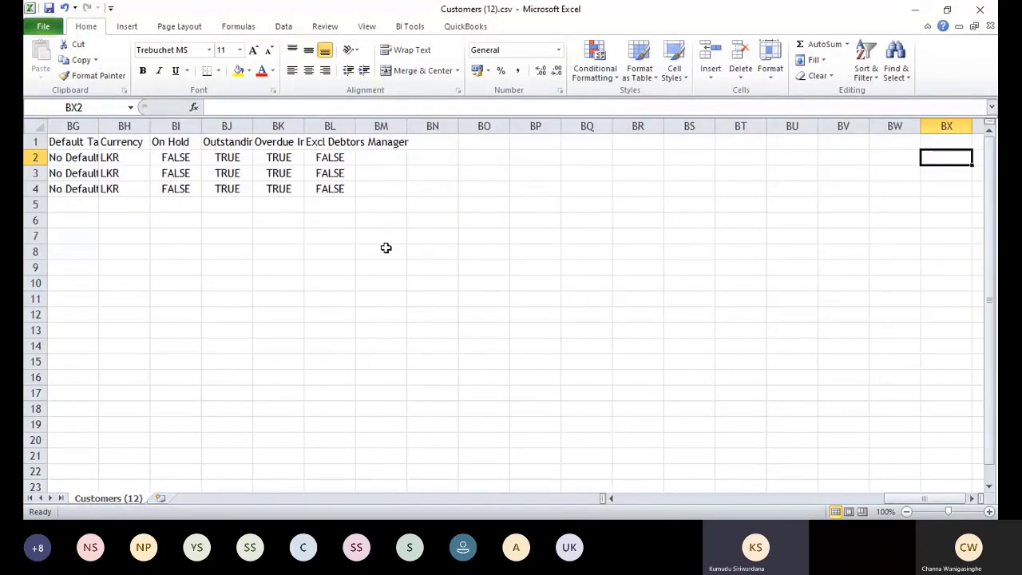
key(ctrl+Left)
key(Home)
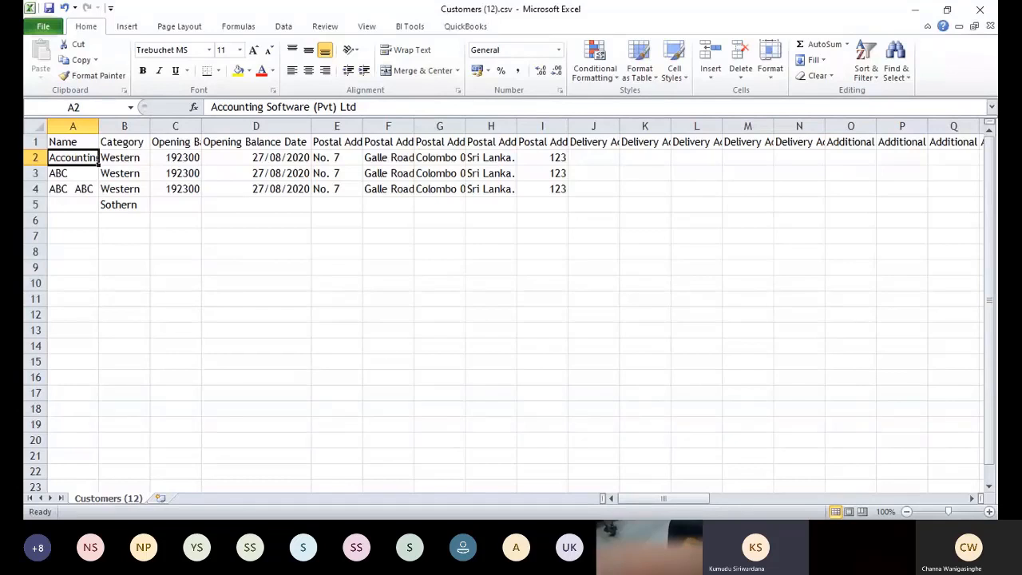
Step: Switch back to Sage Accounting and view the data types available for CSV export, leaving Customer Categories selected
key(alt+Tab)
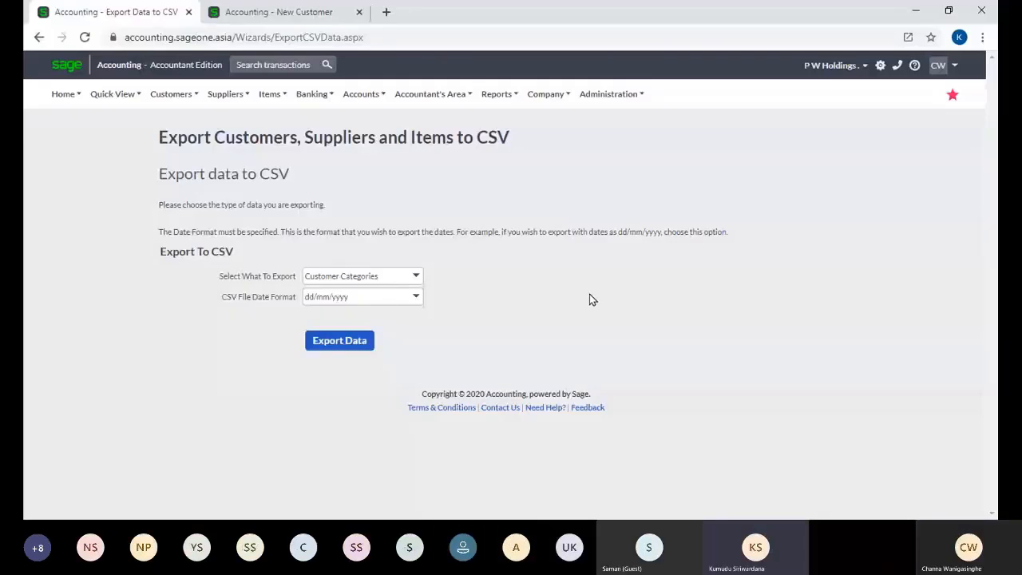
click(419, 276)
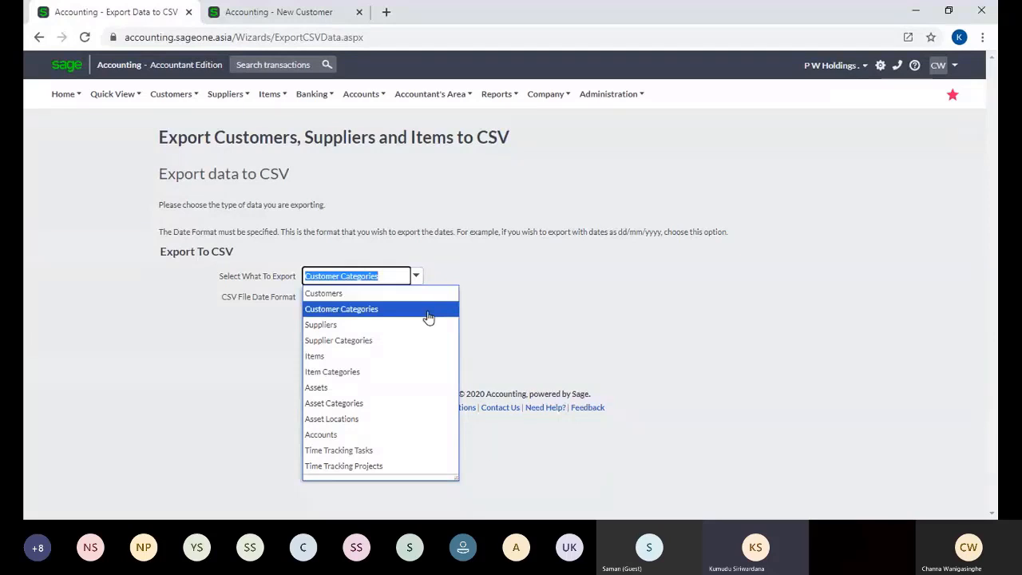
click(561, 306)
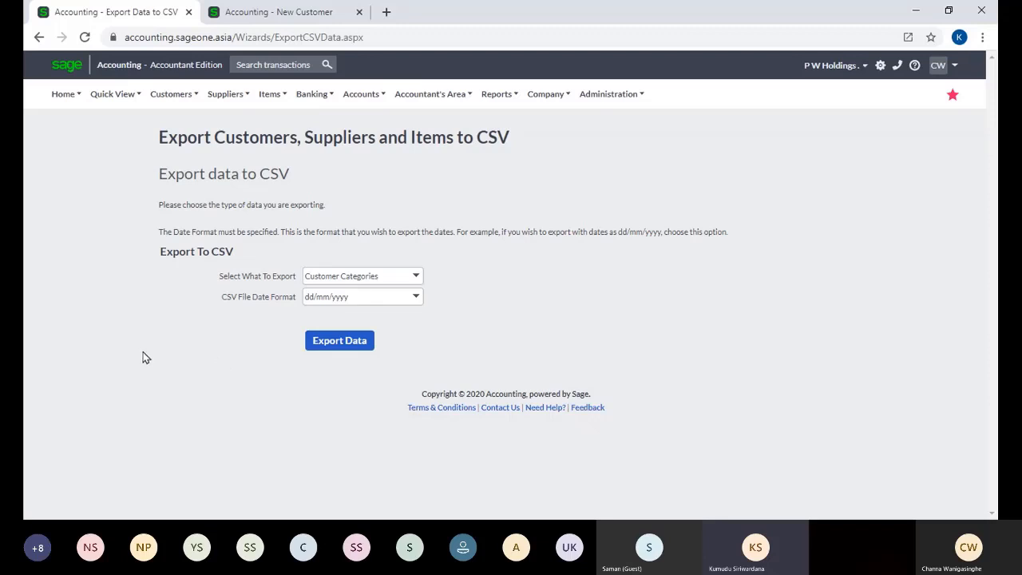
Step: Open the Customer Quotes list from the customer transactions
mouse_move(158, 97)
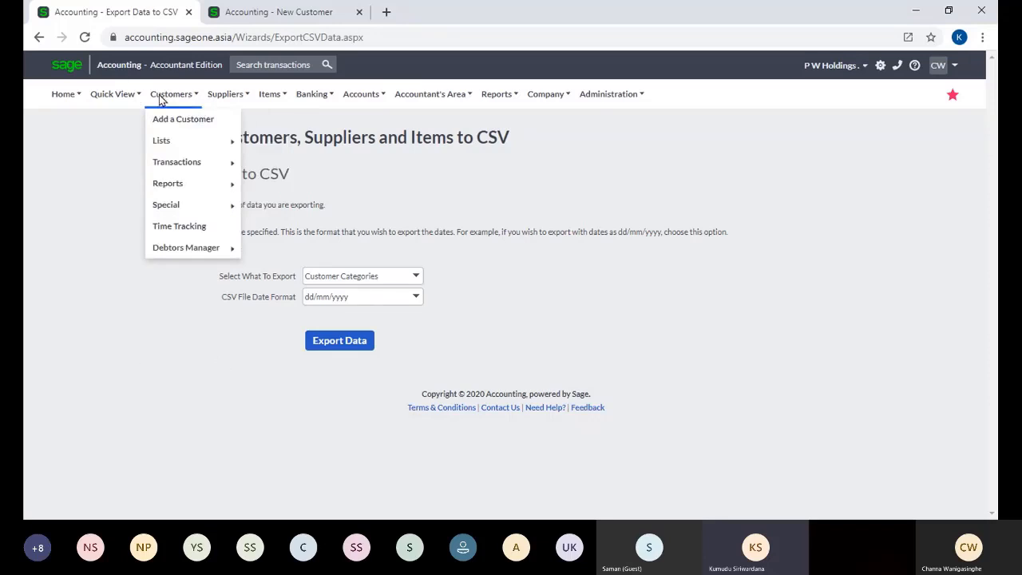
mouse_move(190, 166)
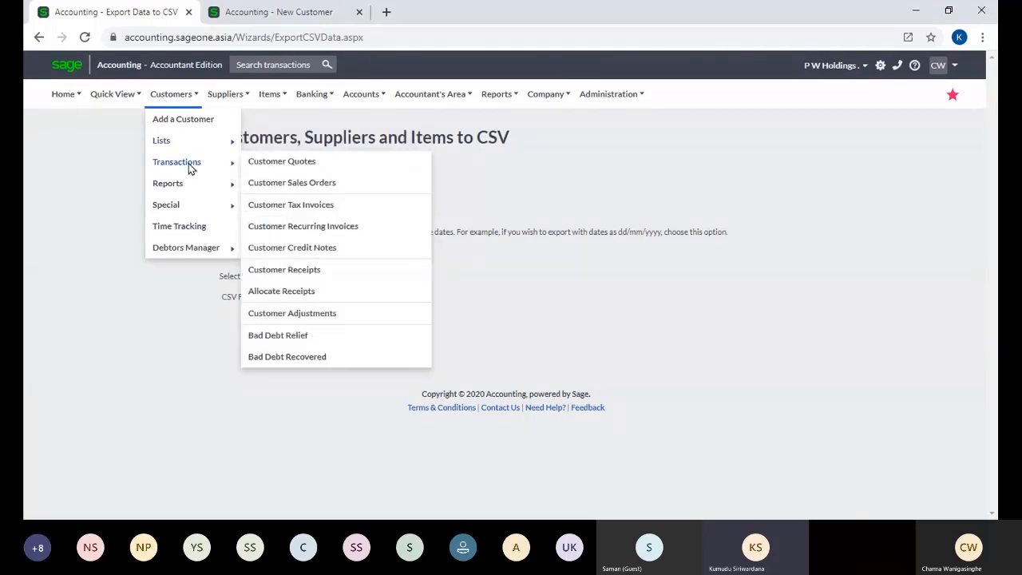
click(271, 169)
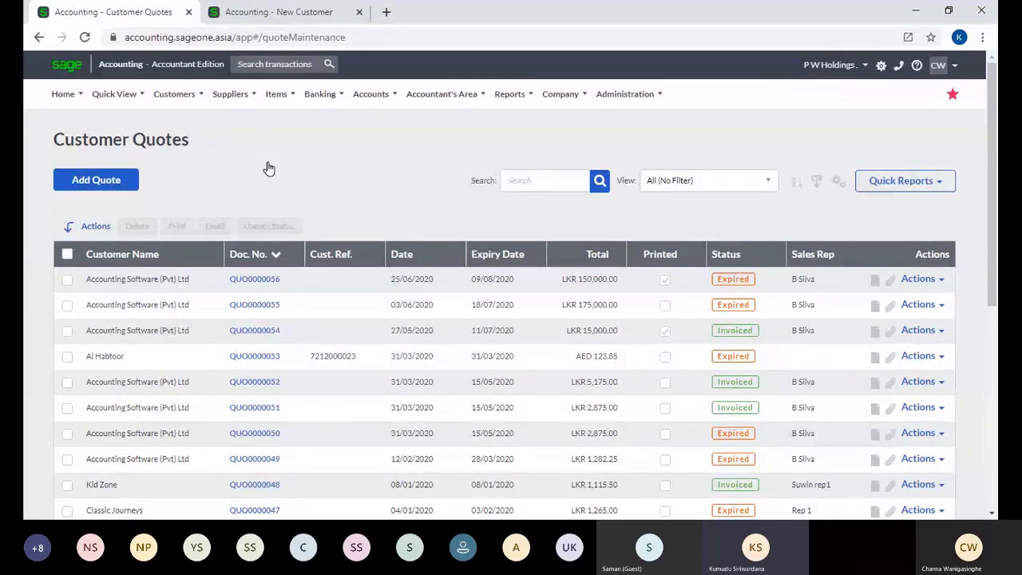
click(174, 93)
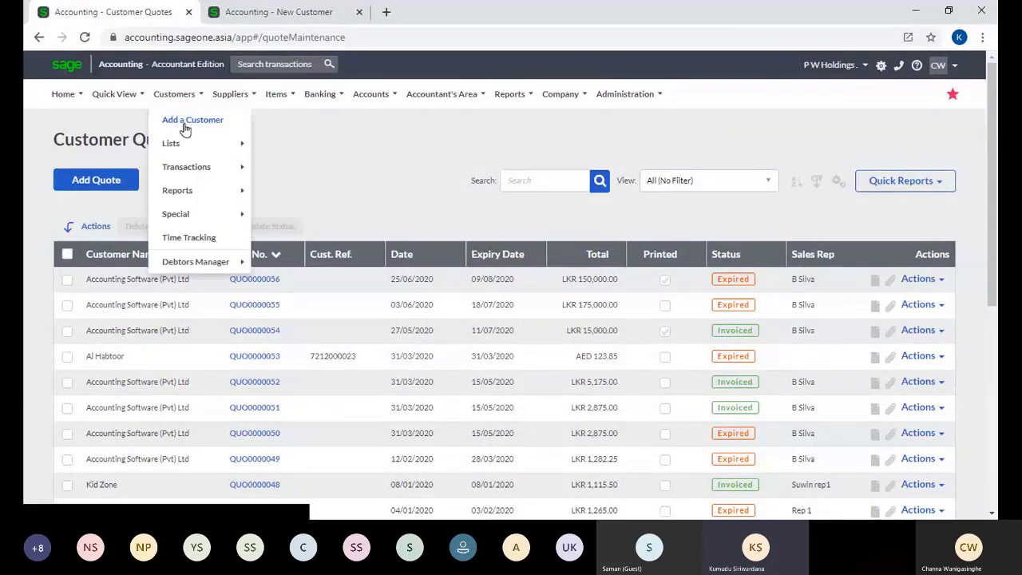
mouse_move(200, 170)
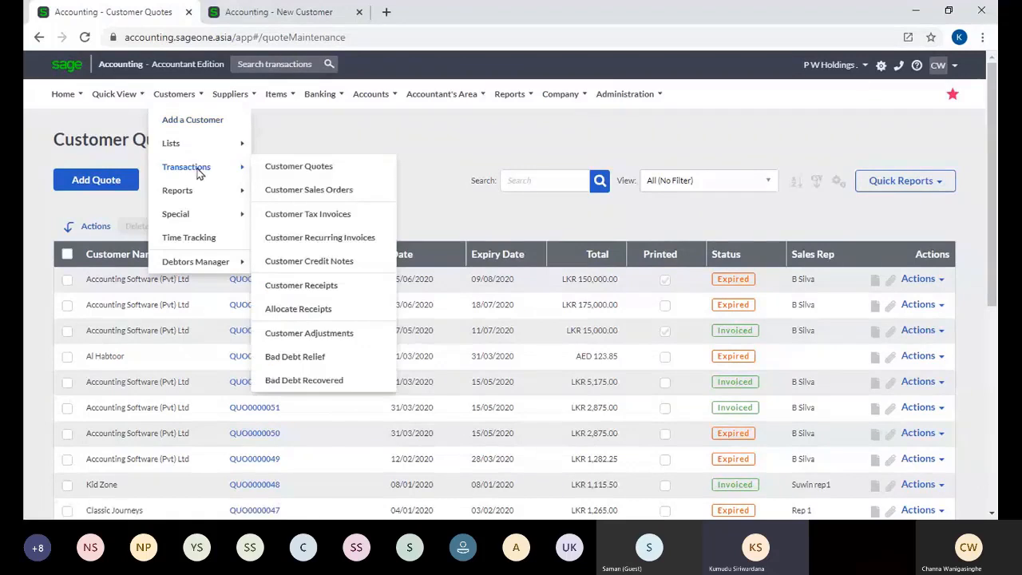
click(292, 164)
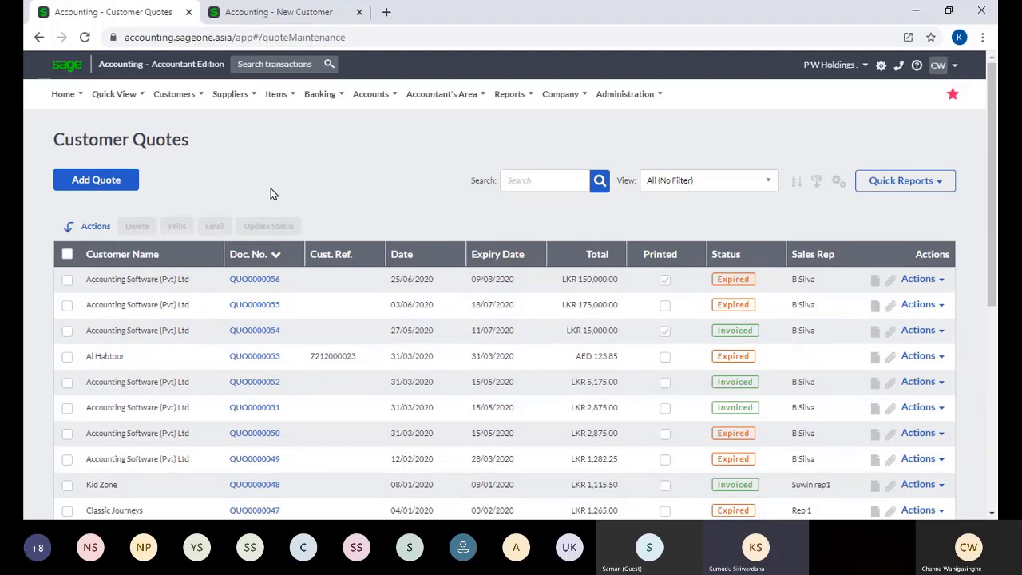
Step: Add a new quote for the customer Accounting Software (Pvt) Ltd and review its filled-in customer details
click(105, 190)
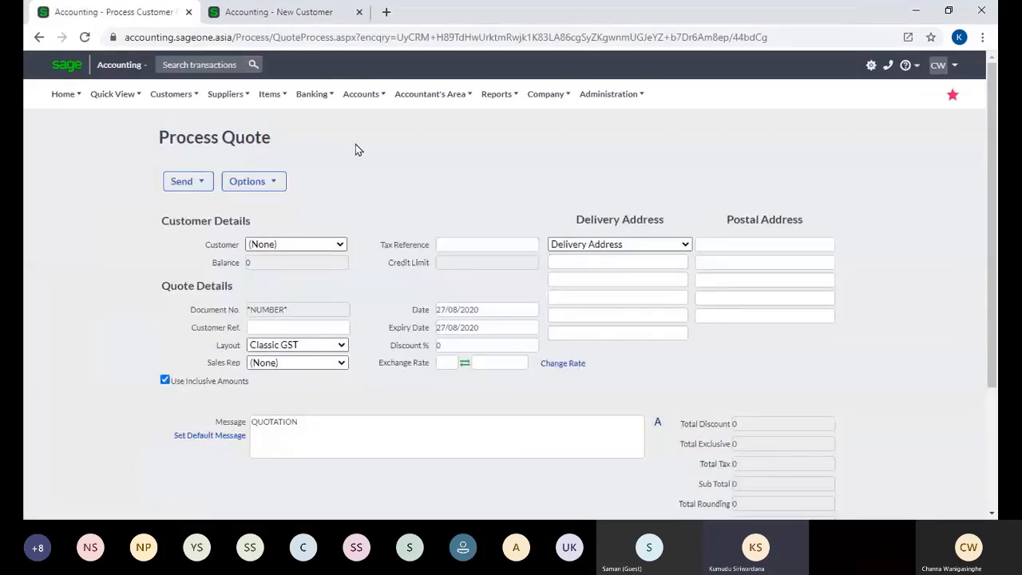
click(349, 247)
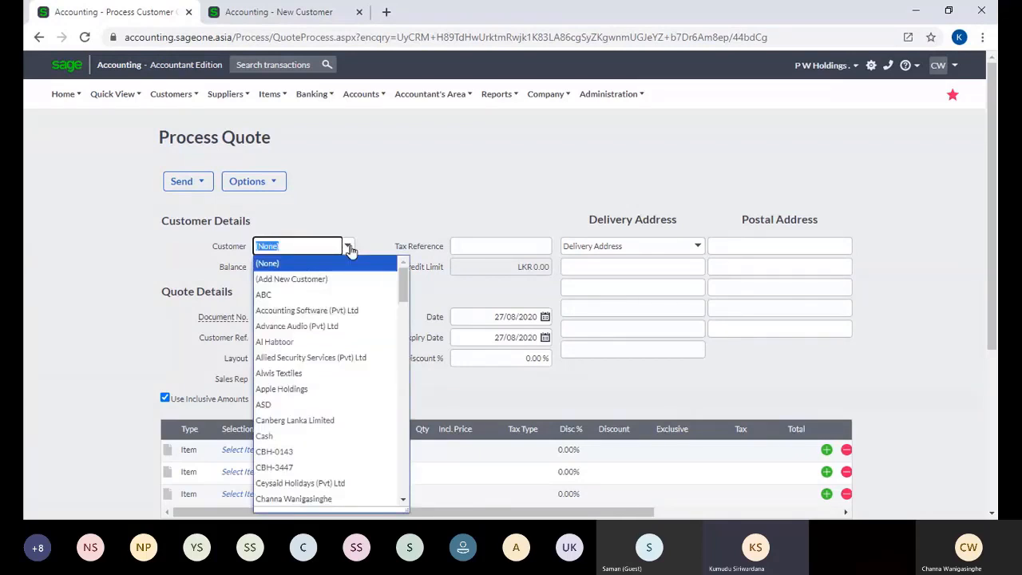
click(368, 313)
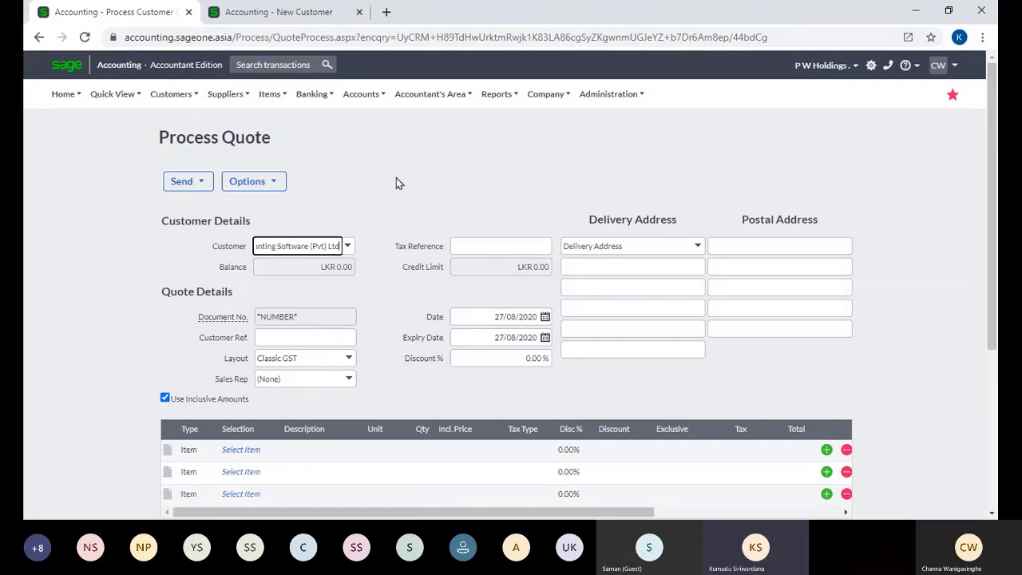
click(422, 187)
scroll(416, 198, down, 1)
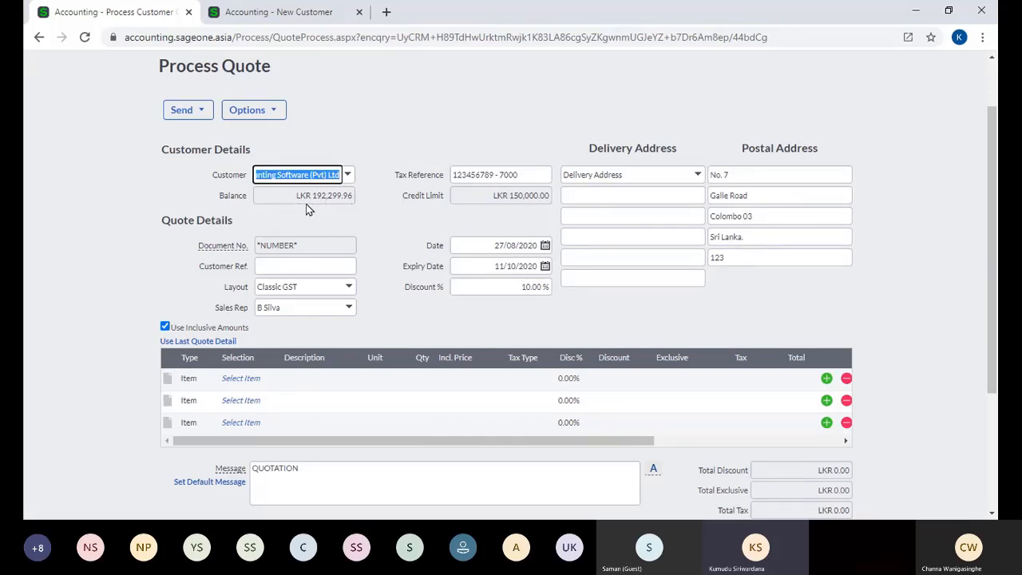
click(376, 209)
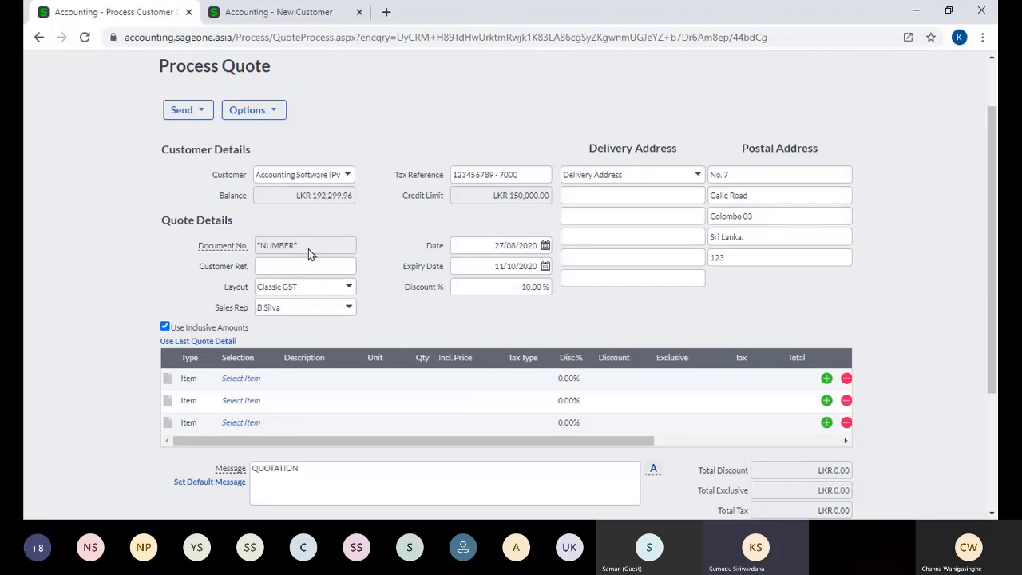
Step: Look up the quotation's document numbering in the company's Documents and Statements settings and return to the quote
mouse_move(243, 252)
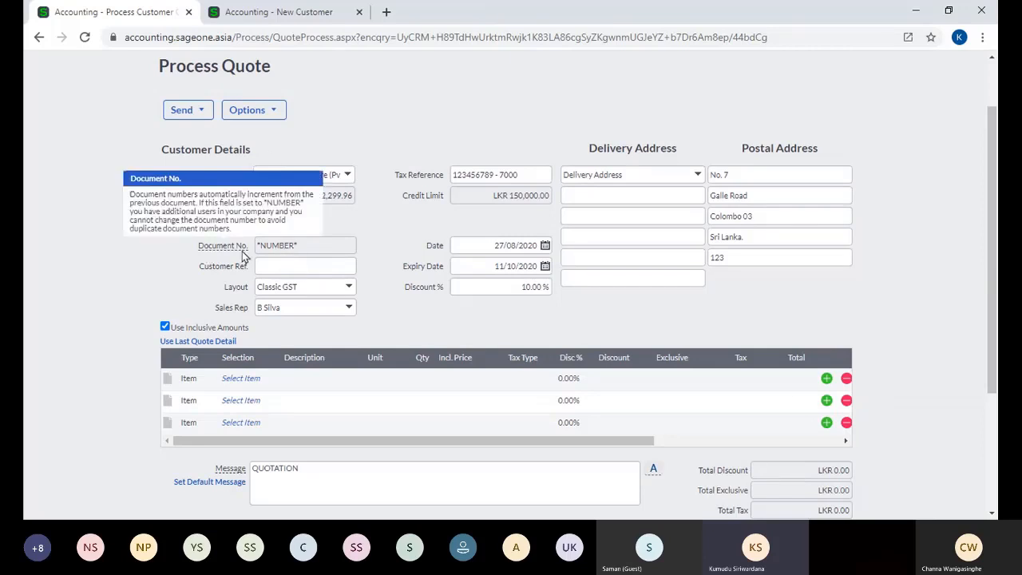
click(292, 12)
mouse_move(547, 98)
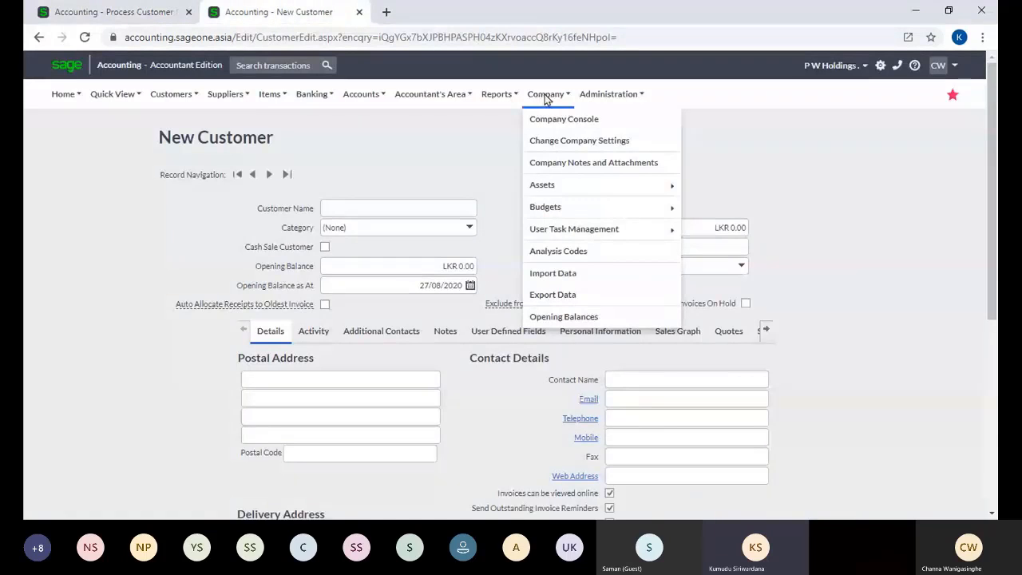
click(585, 152)
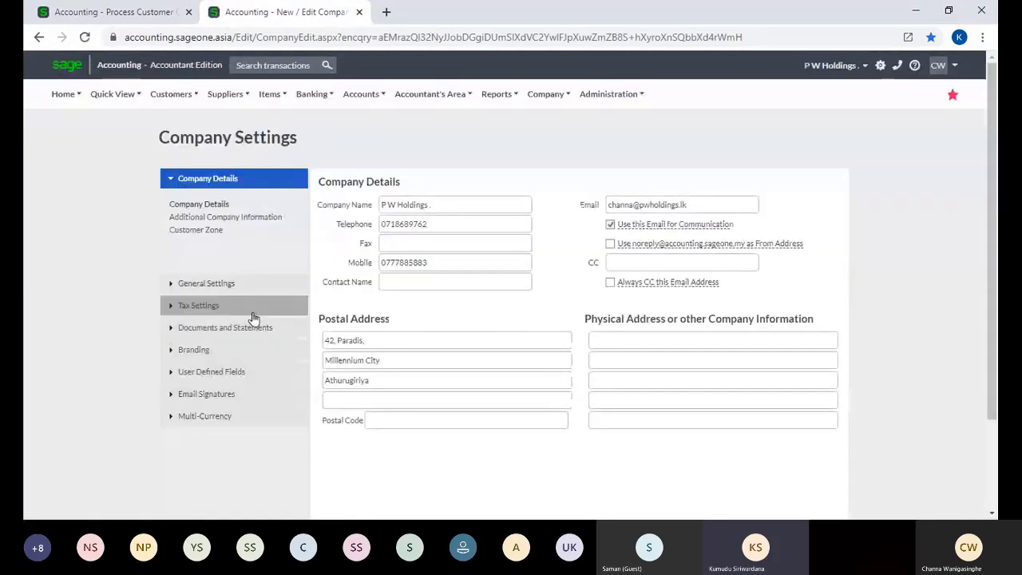
click(260, 328)
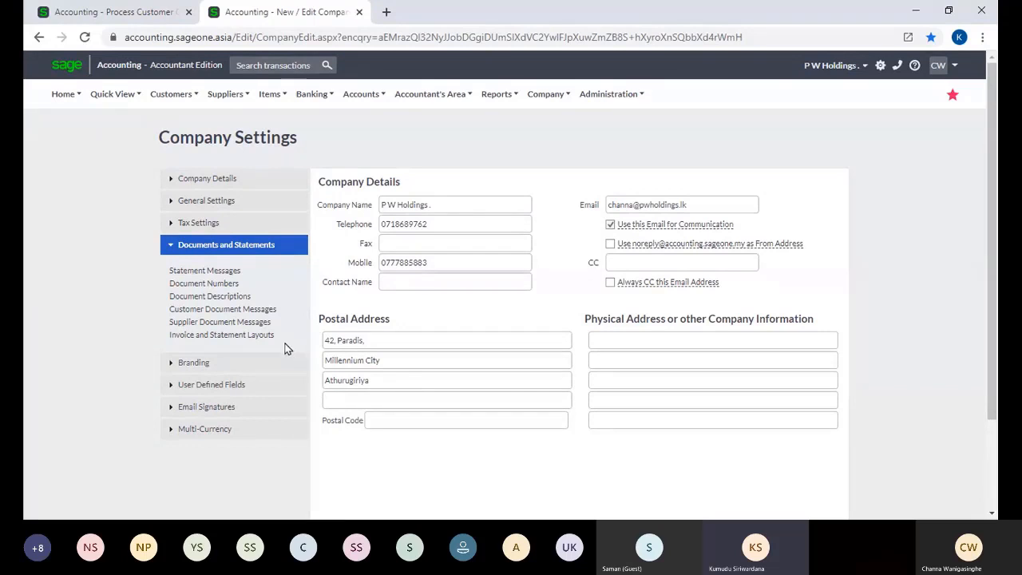
click(222, 286)
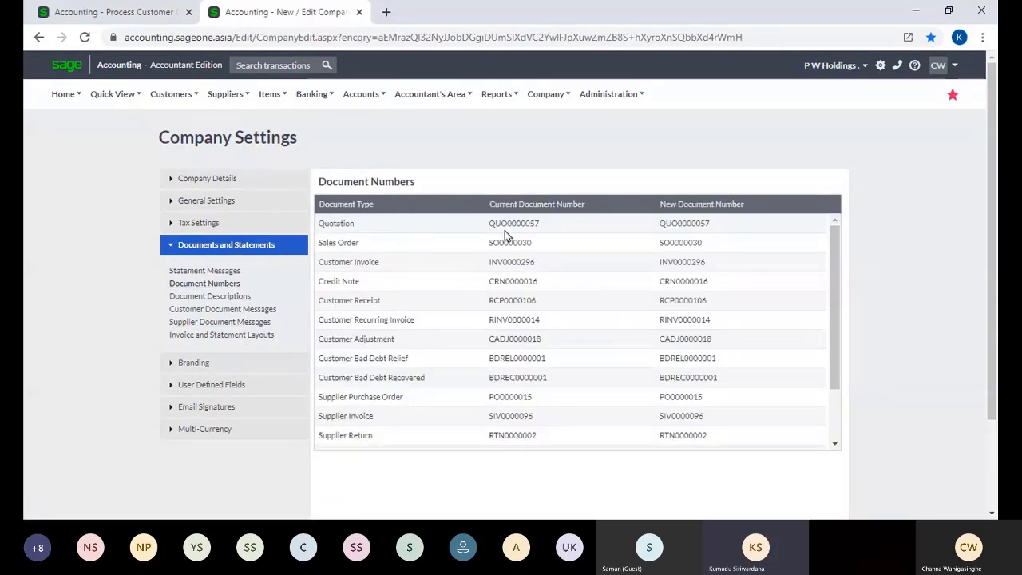
click(725, 223)
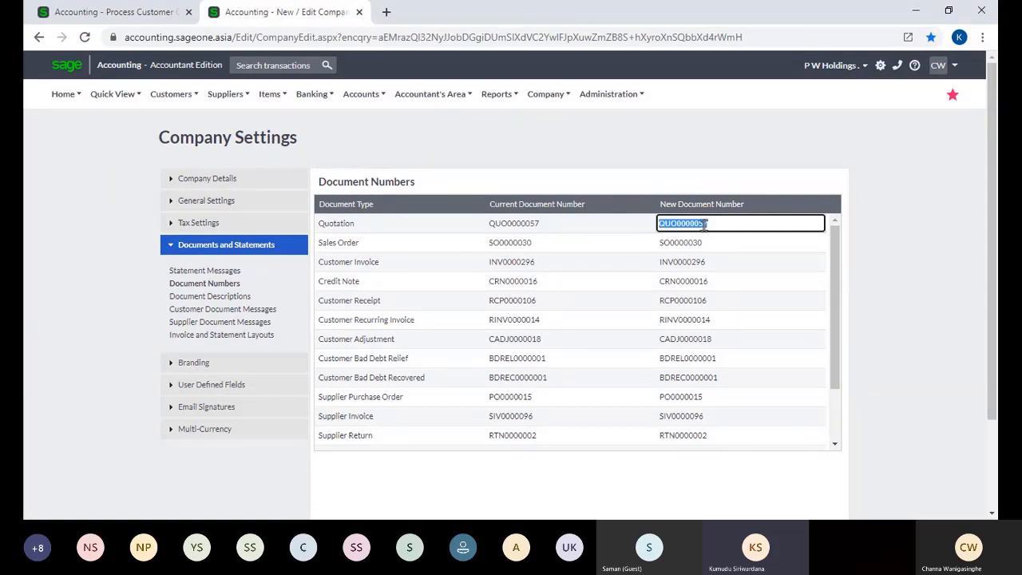
click(618, 128)
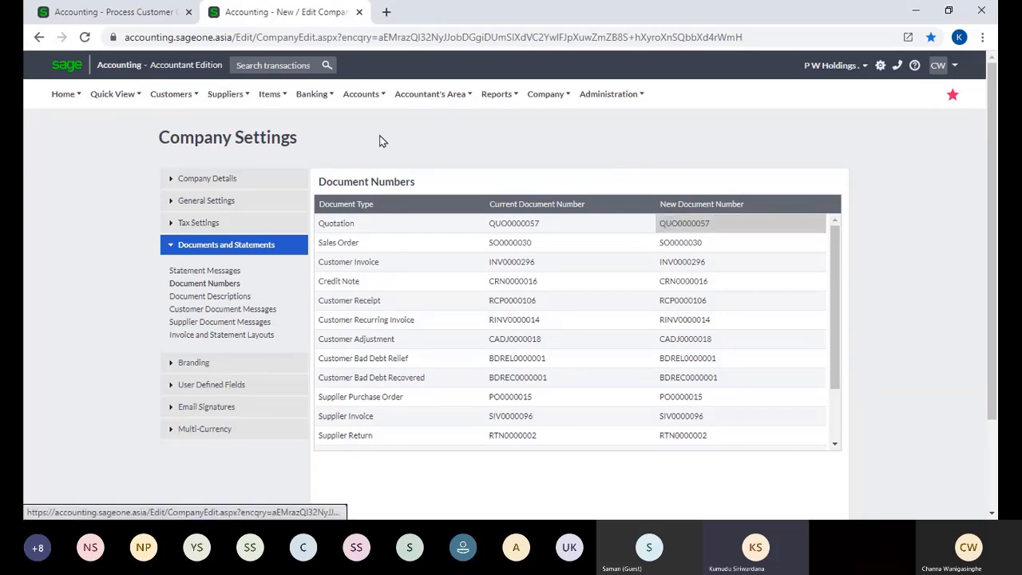
click(135, 16)
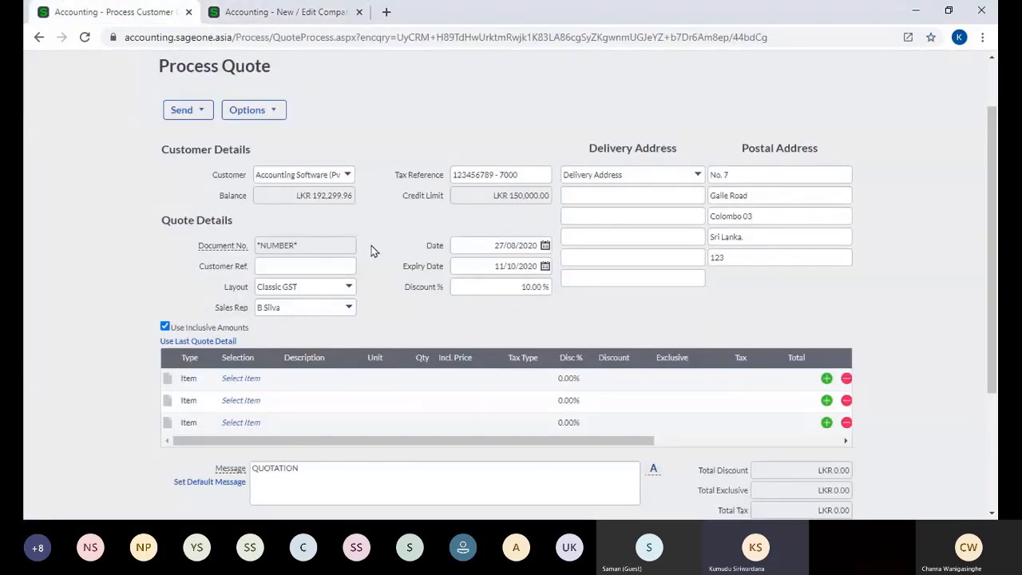
Step: Review the quote's customer reference field and the available document layouts without changing either
scroll(370, 247, down, 1)
scroll(371, 242, down, 1)
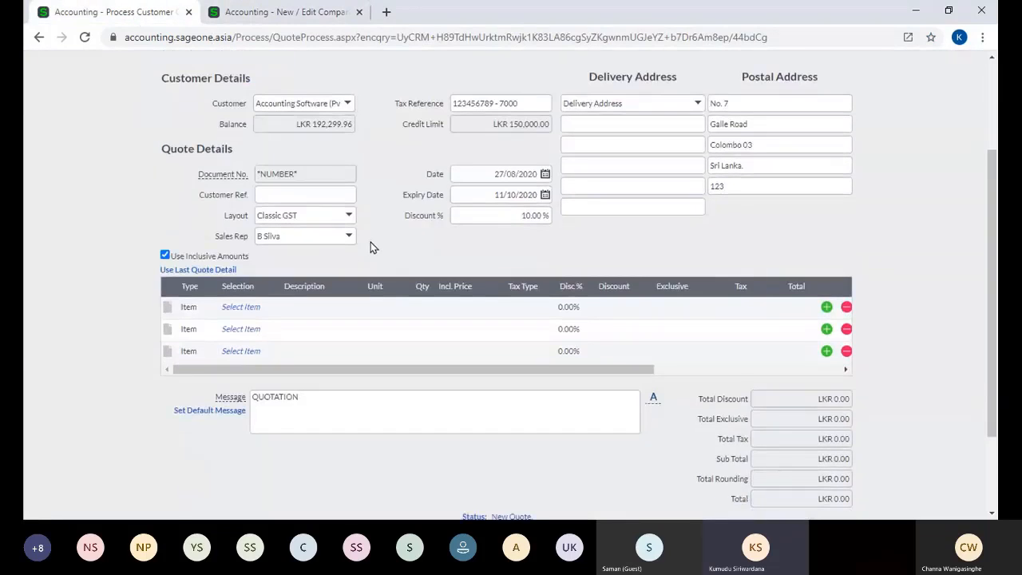
click(327, 196)
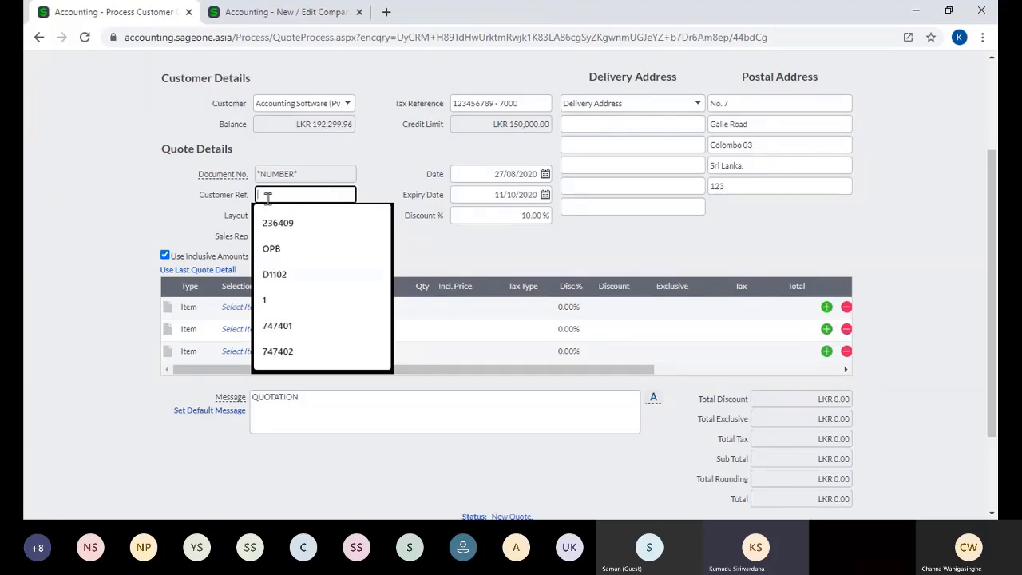
click(391, 178)
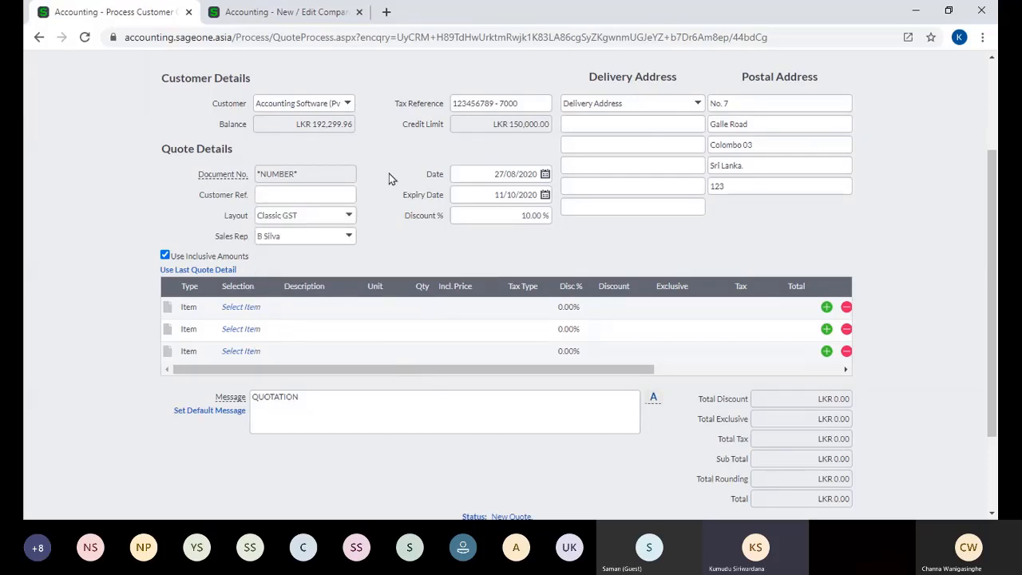
click(349, 218)
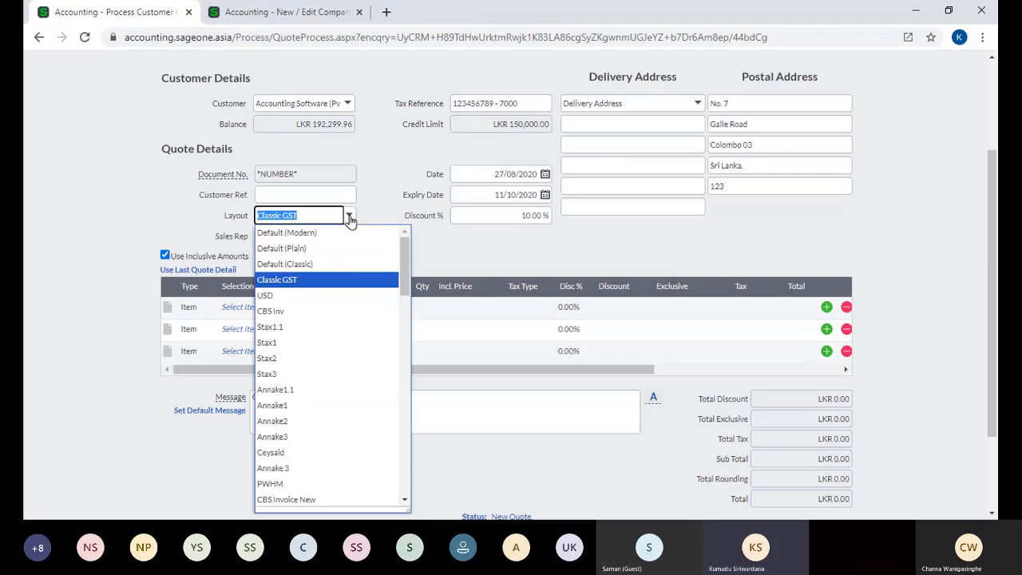
scroll(363, 244, up, 1)
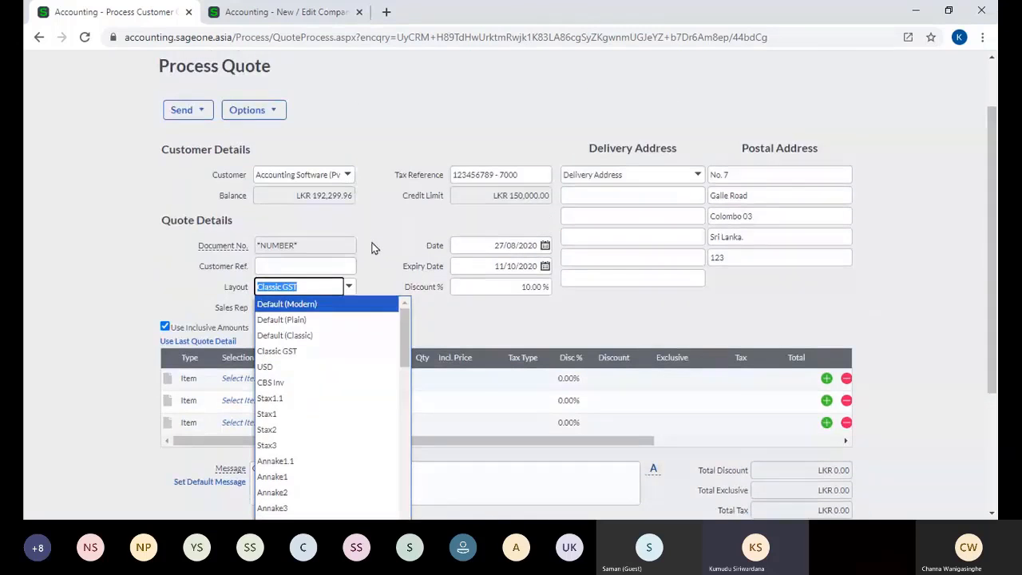
click(375, 248)
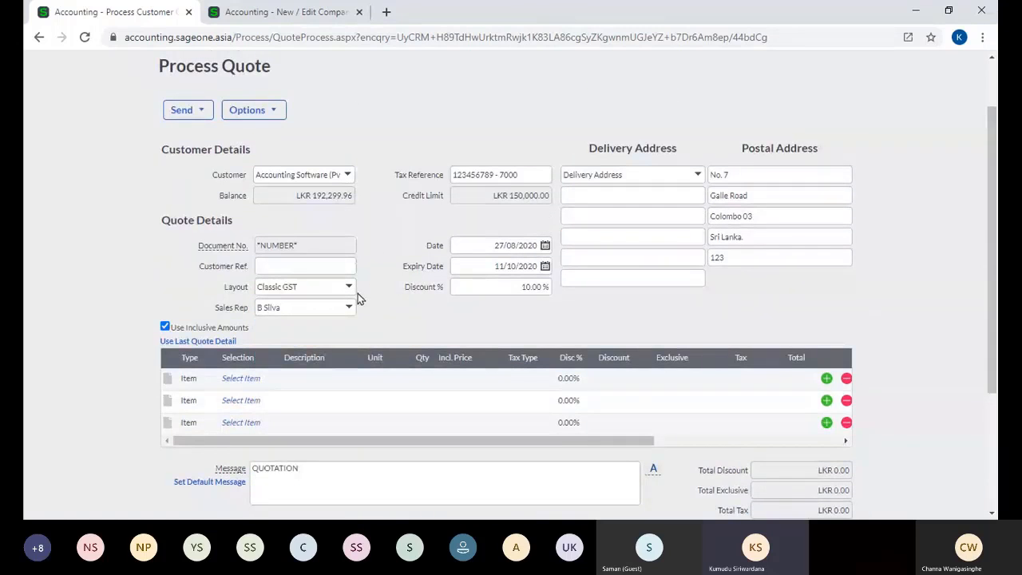
Step: Review the available sales reps and the quote date without changing either
scroll(357, 297, down, 1)
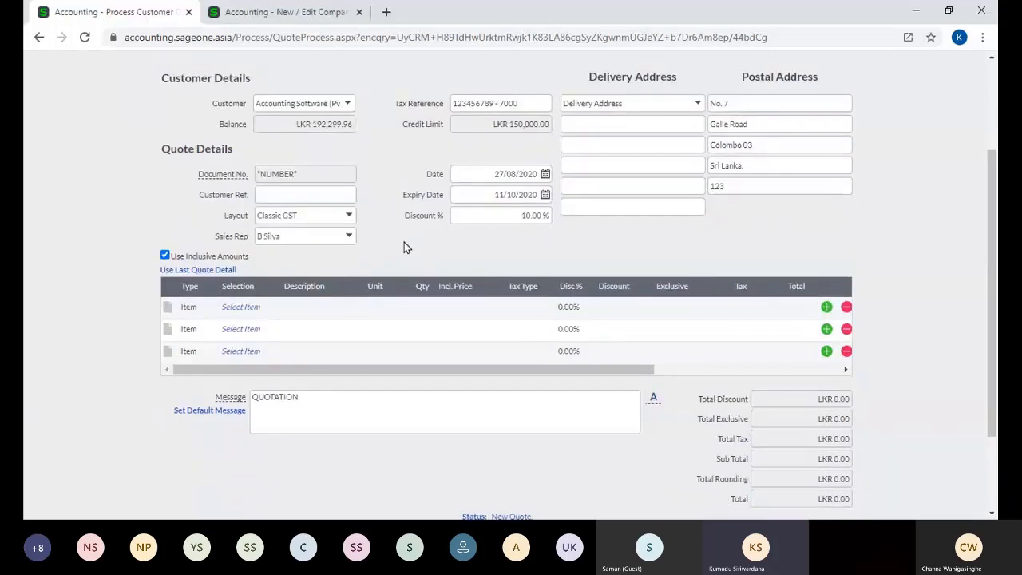
click(349, 238)
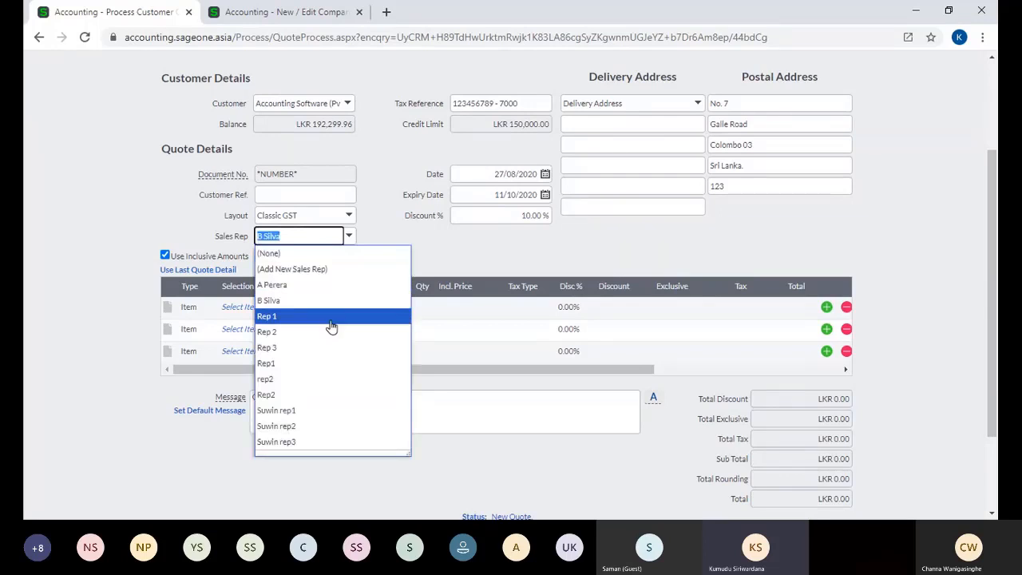
click(380, 232)
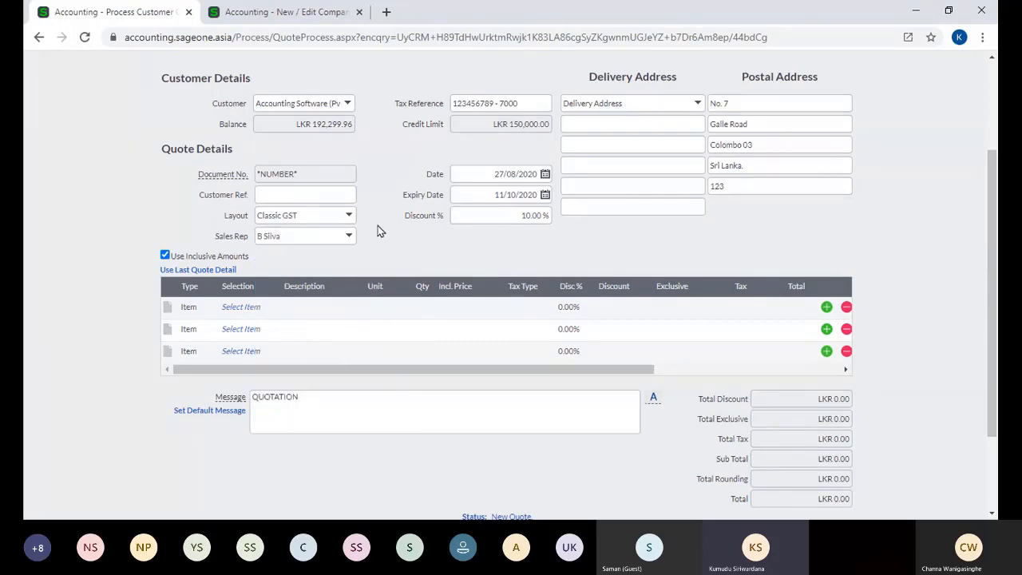
click(495, 175)
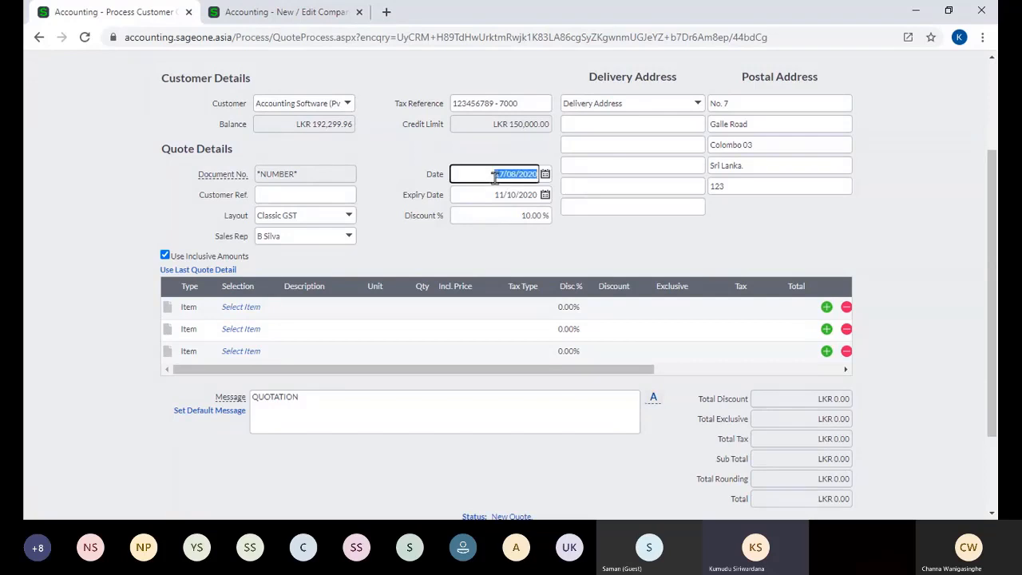
click(433, 174)
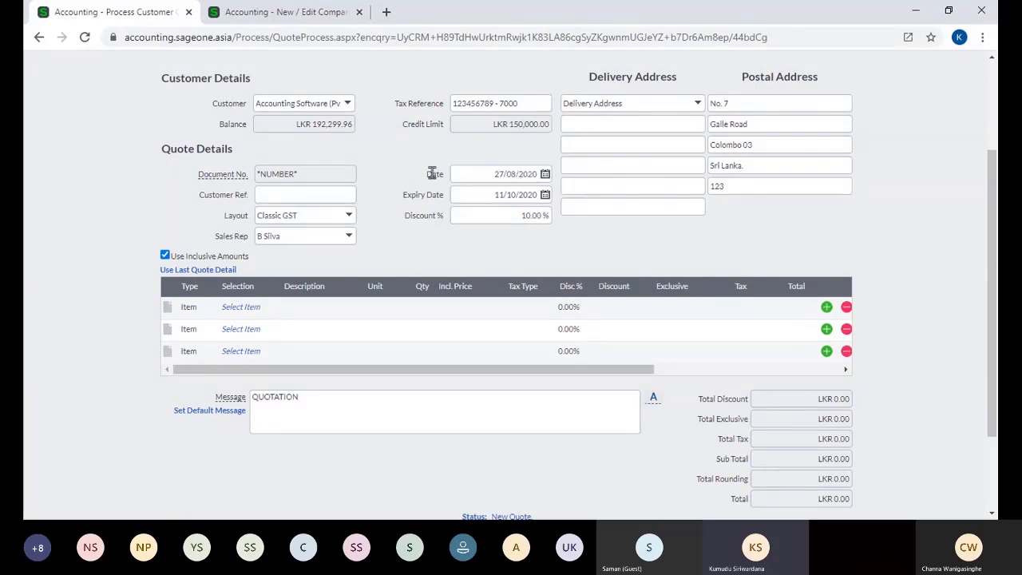
Step: Set the quote's expiry date to 26/09/2020
click(483, 197)
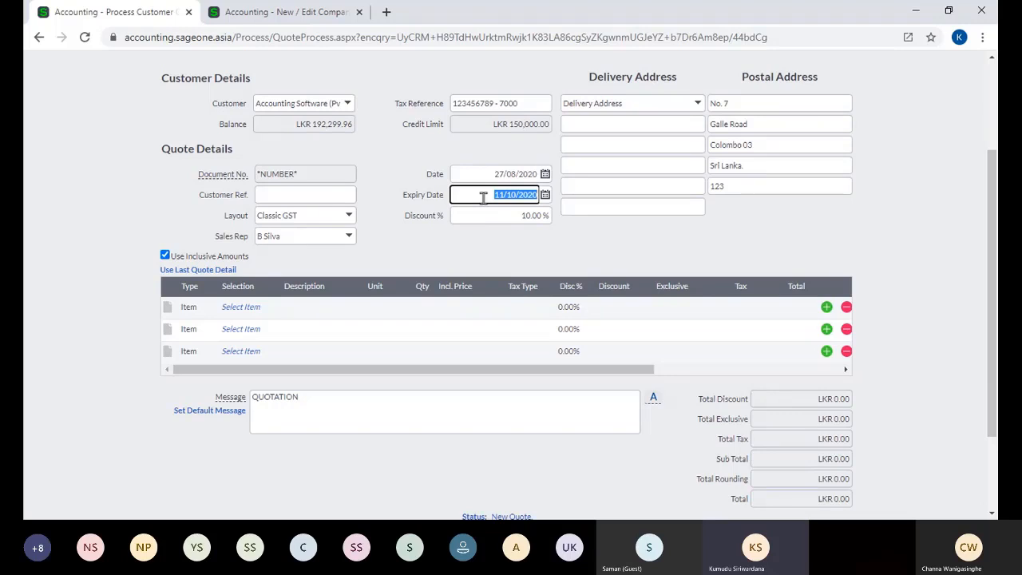
click(546, 197)
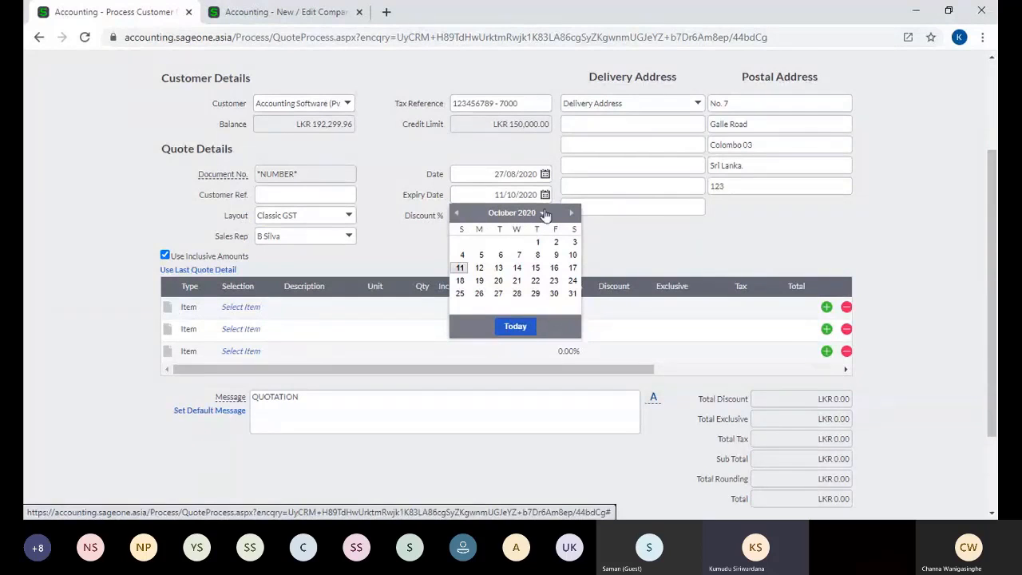
click(457, 214)
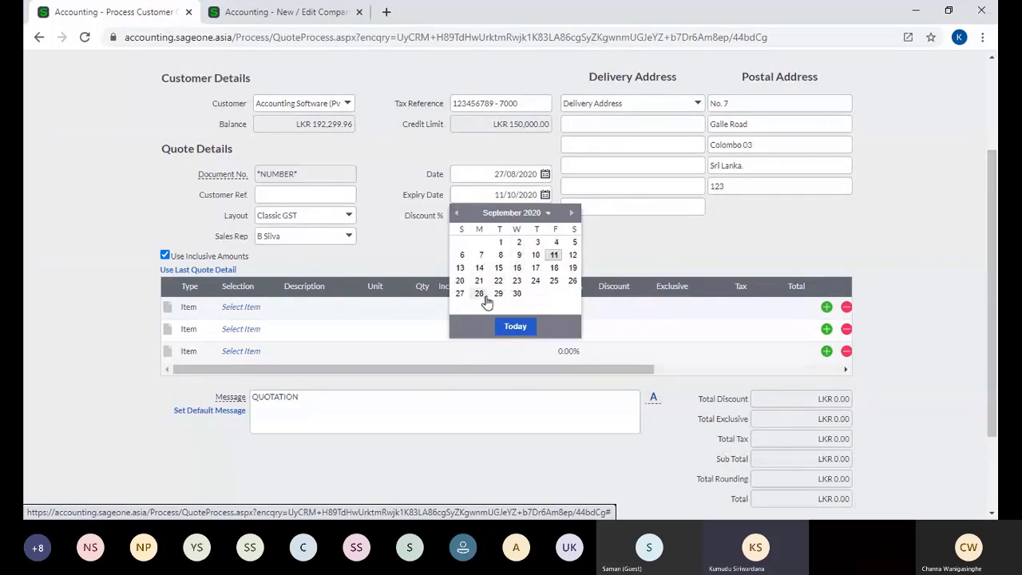
click(459, 293)
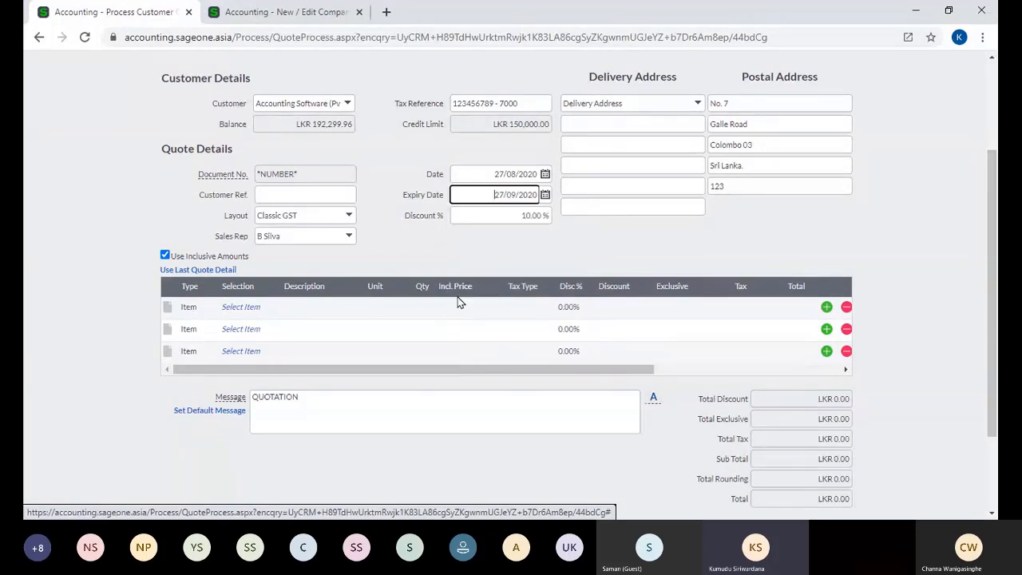
click(545, 196)
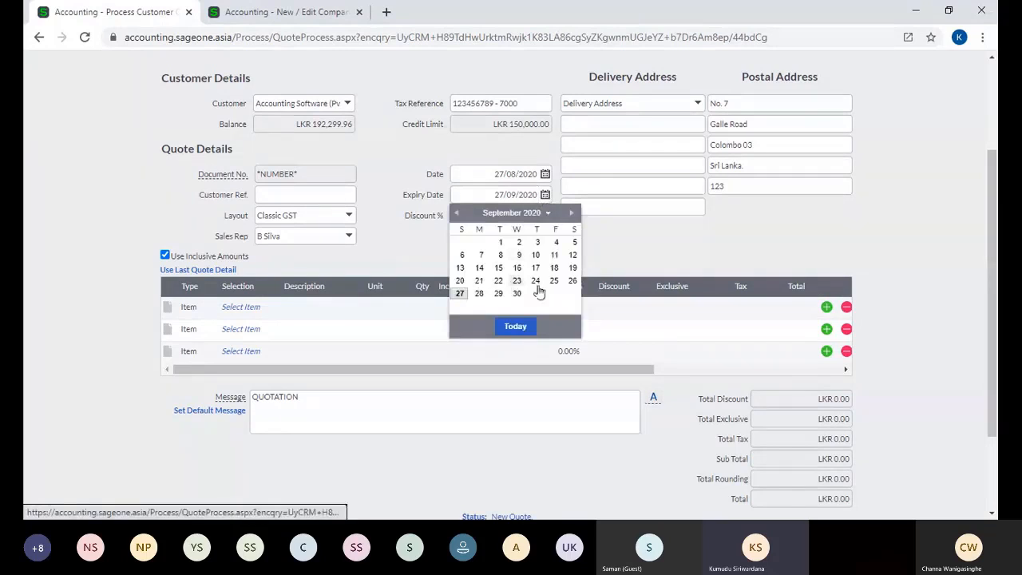
click(573, 282)
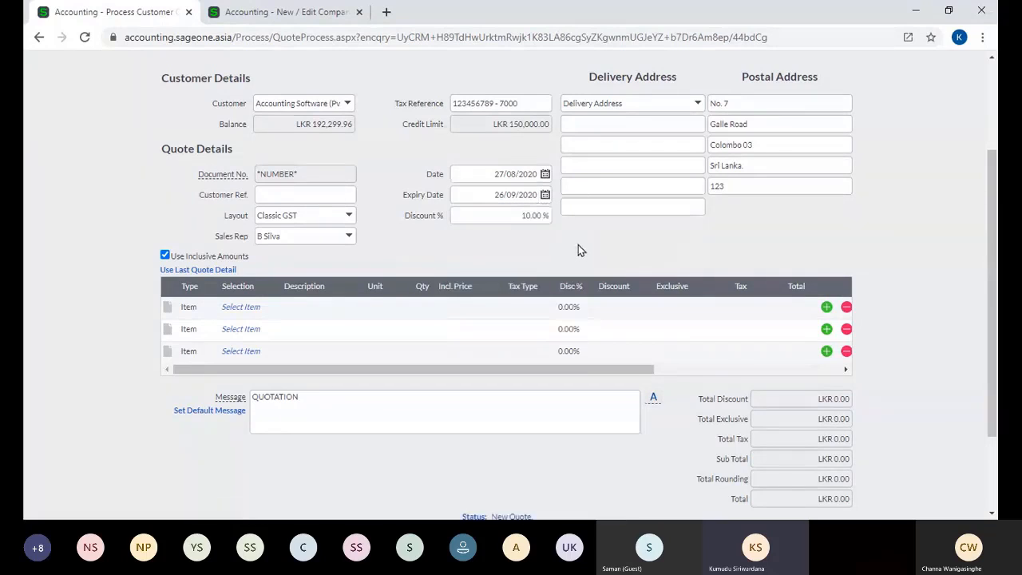
Step: Review the quote's discount percentage and turn off the use of inclusive amounts
click(486, 214)
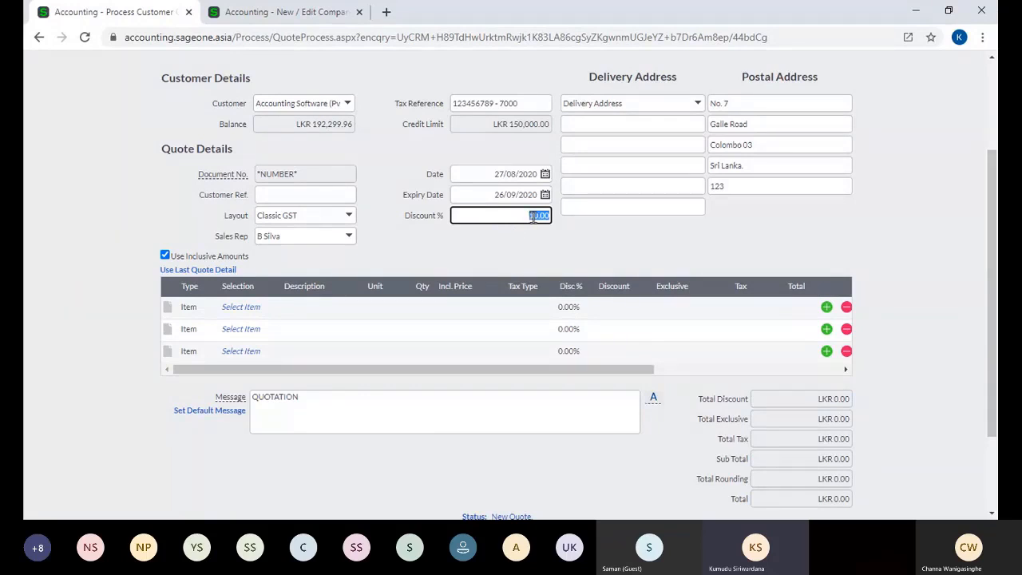
click(509, 241)
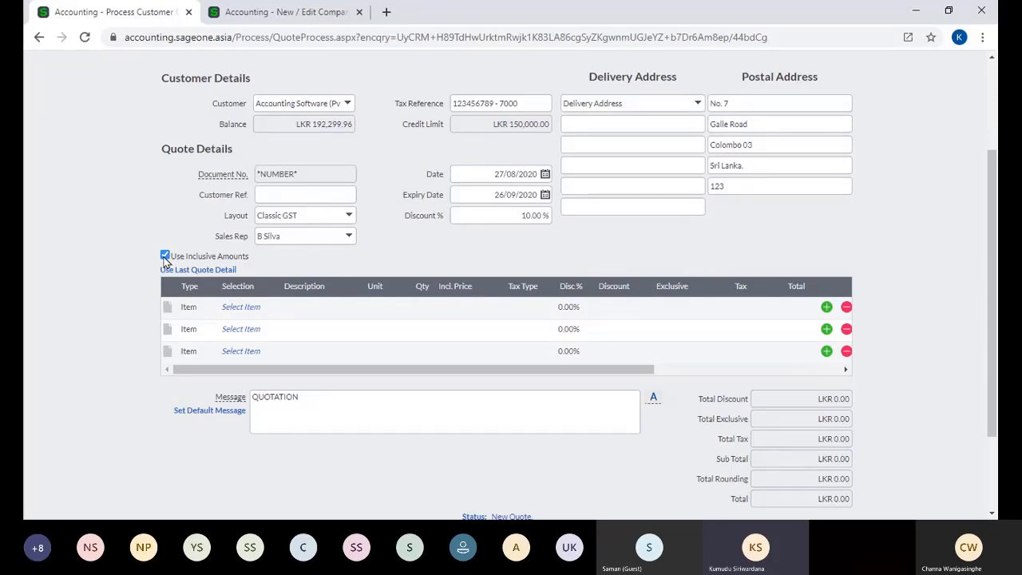
click(165, 256)
Step: Add item 001 to the first quote line and accept the selling price warning
click(237, 309)
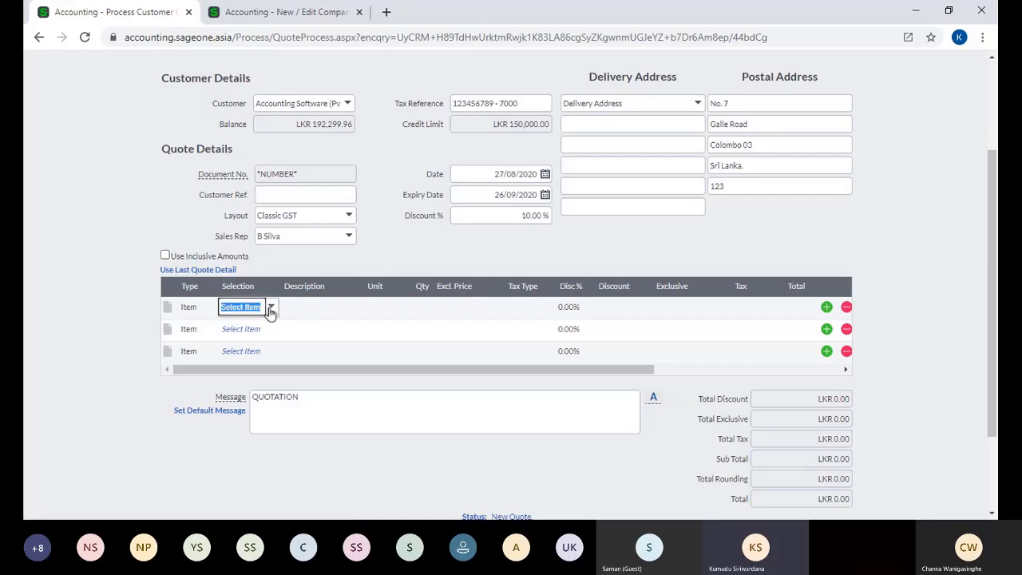
click(270, 308)
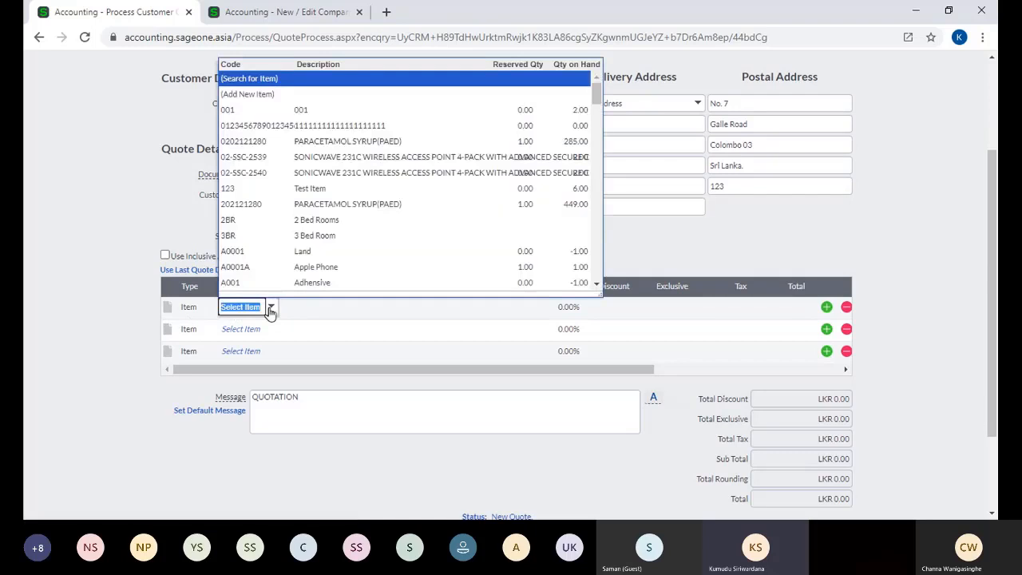
click(309, 116)
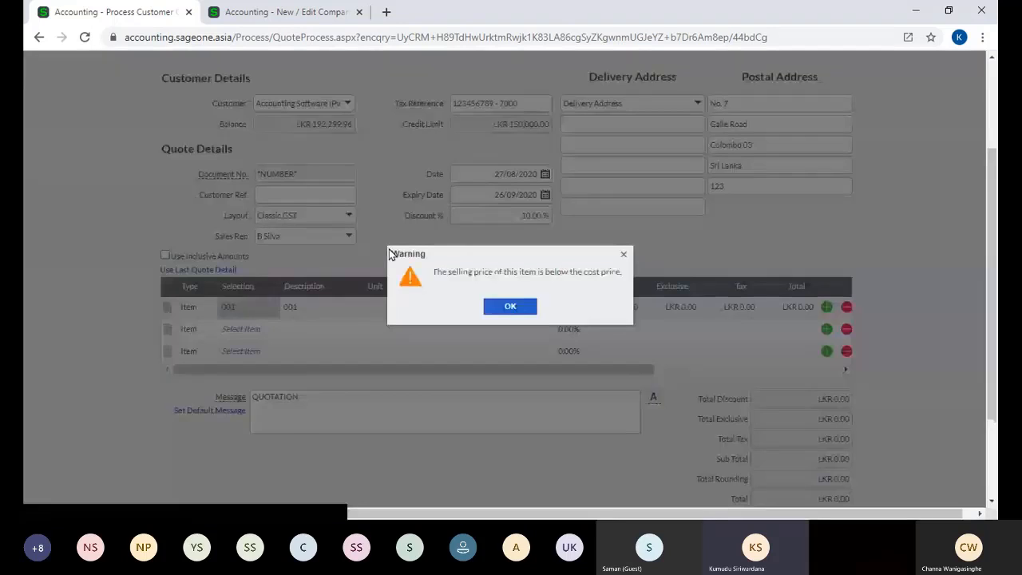
click(523, 307)
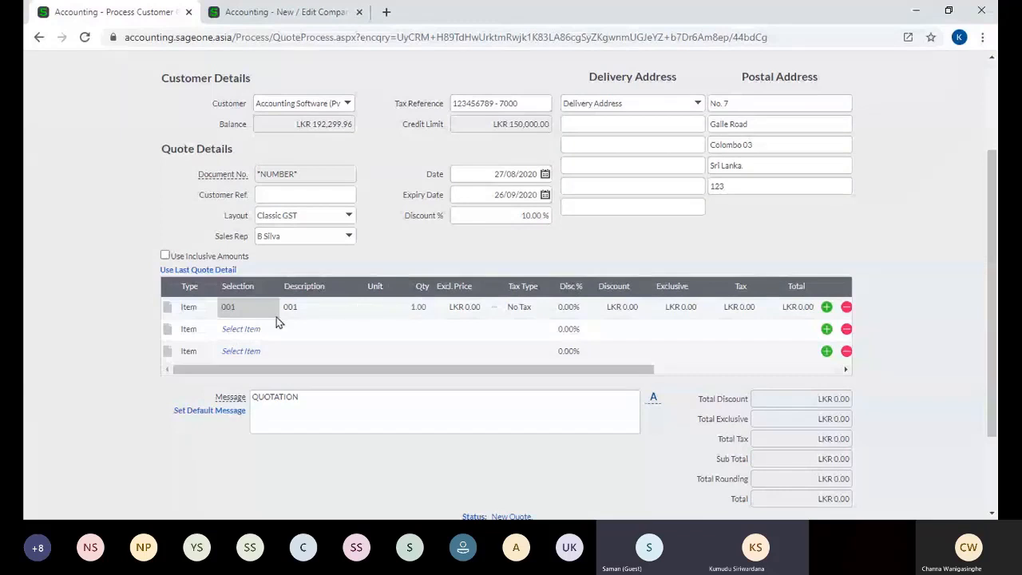
Step: Open the new item form for the first quote line, review its fields and close it without saving
click(247, 314)
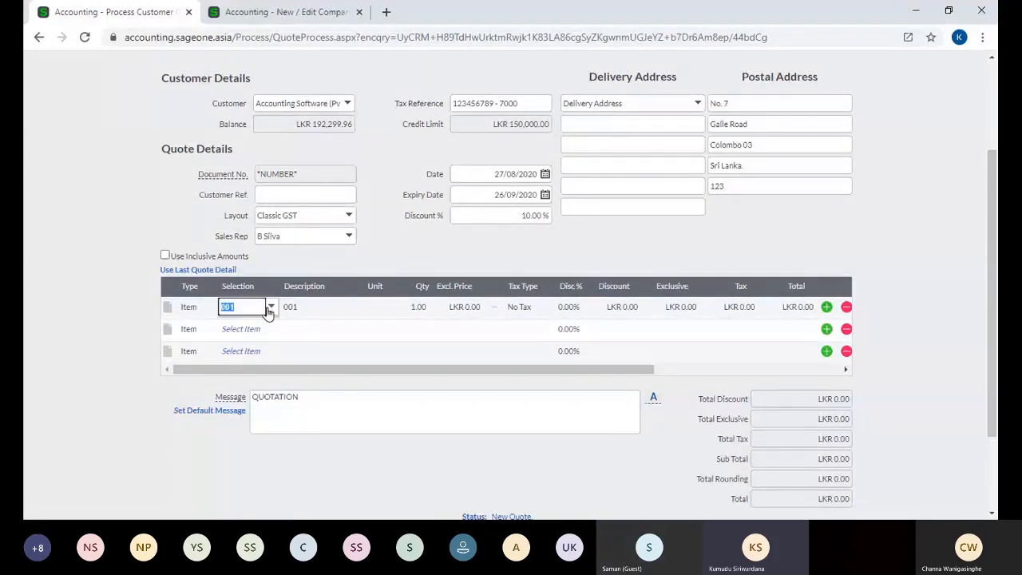
click(270, 308)
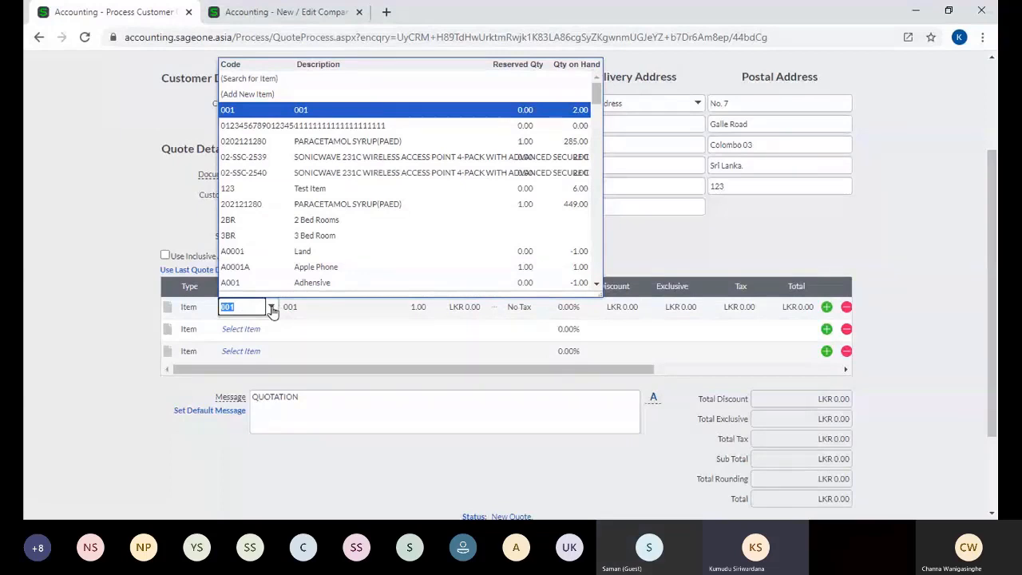
click(301, 100)
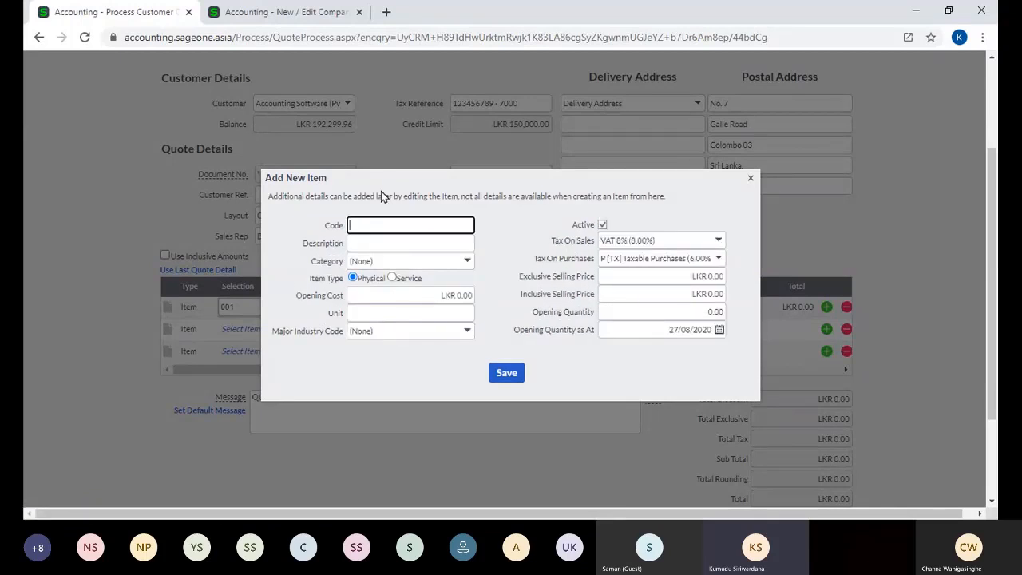
click(395, 244)
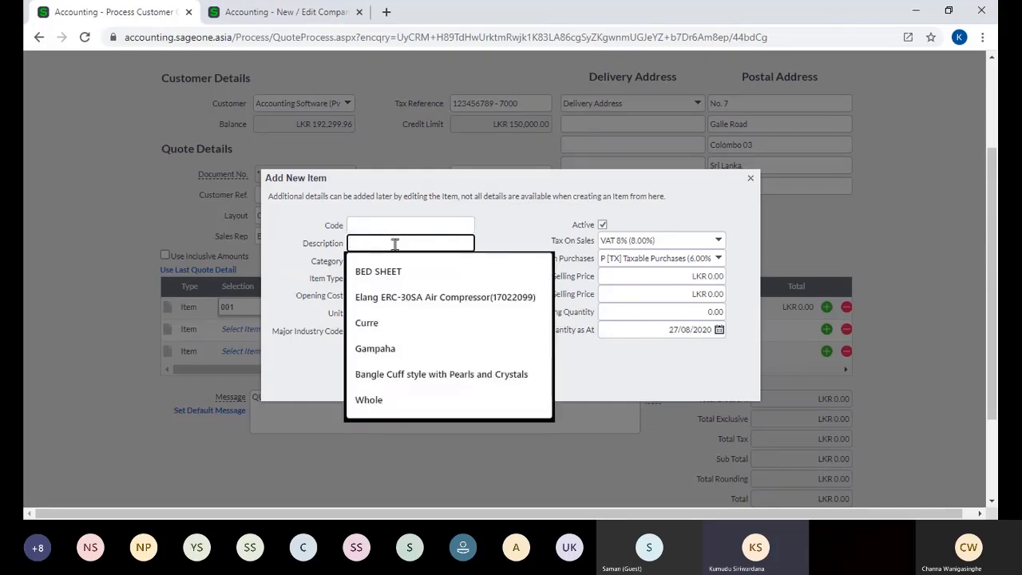
click(508, 230)
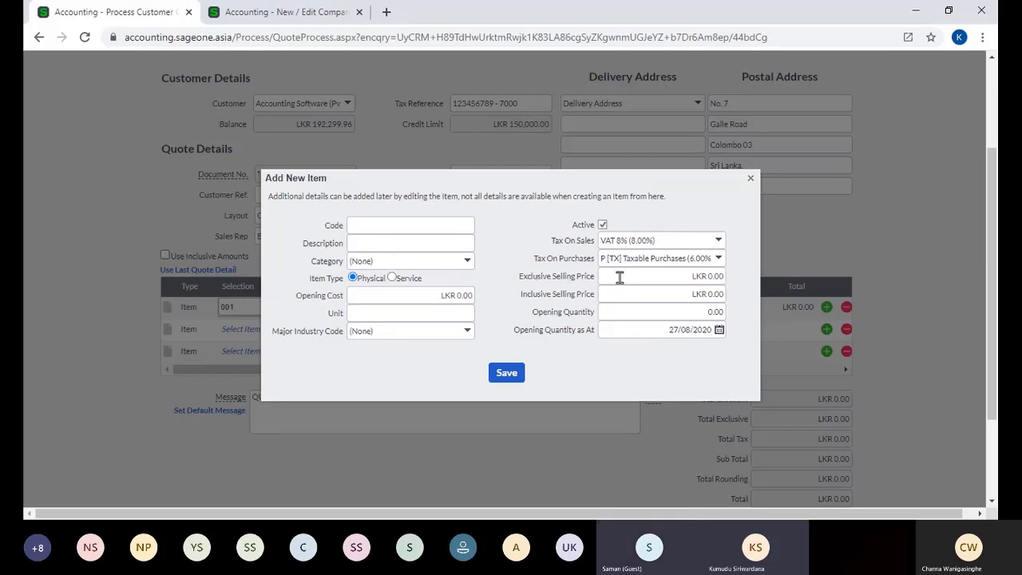
click(751, 180)
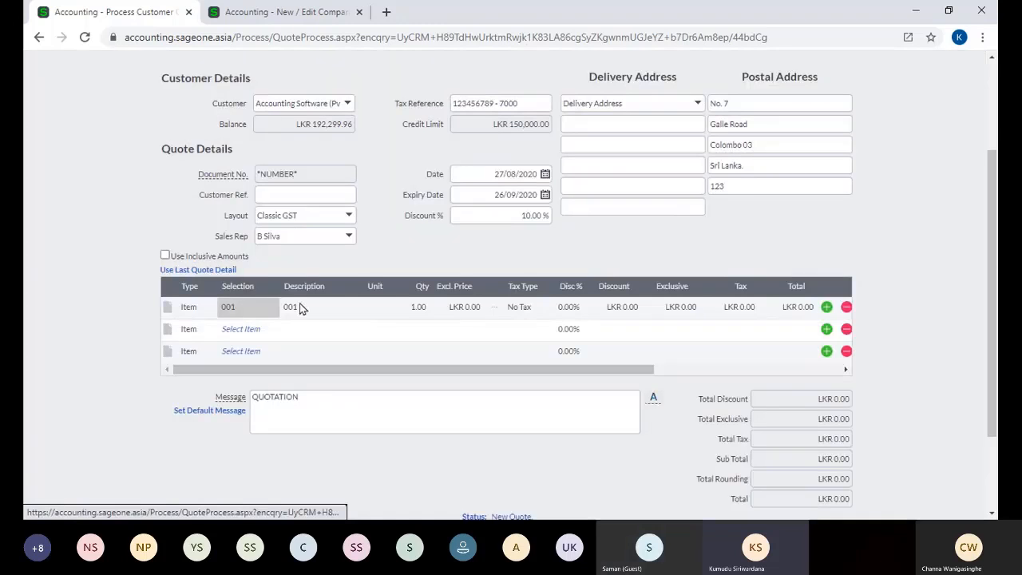
Step: Review the available item functions, including adding an item, without opening any of them
scroll(268, 158, up, 2)
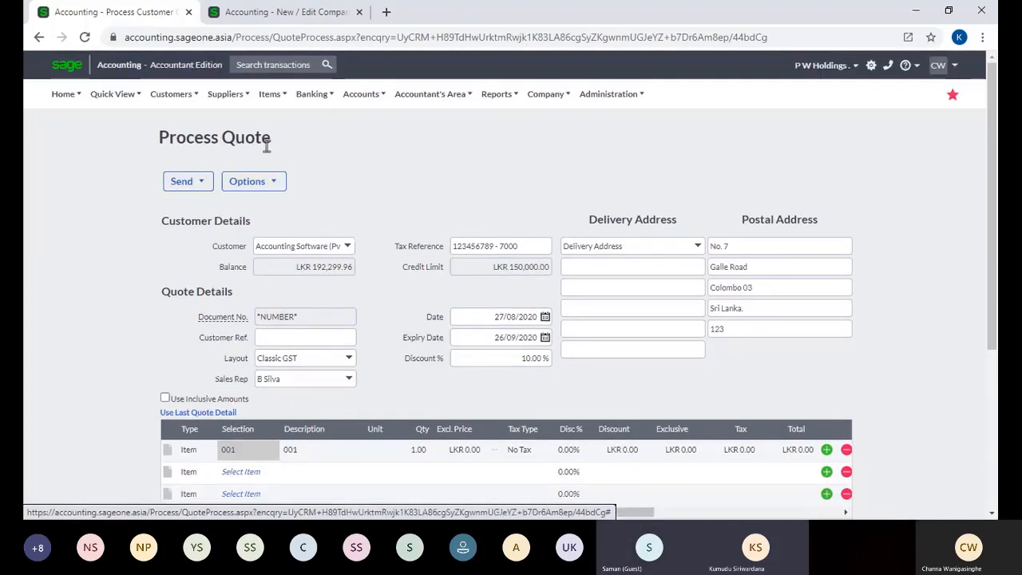
click(270, 93)
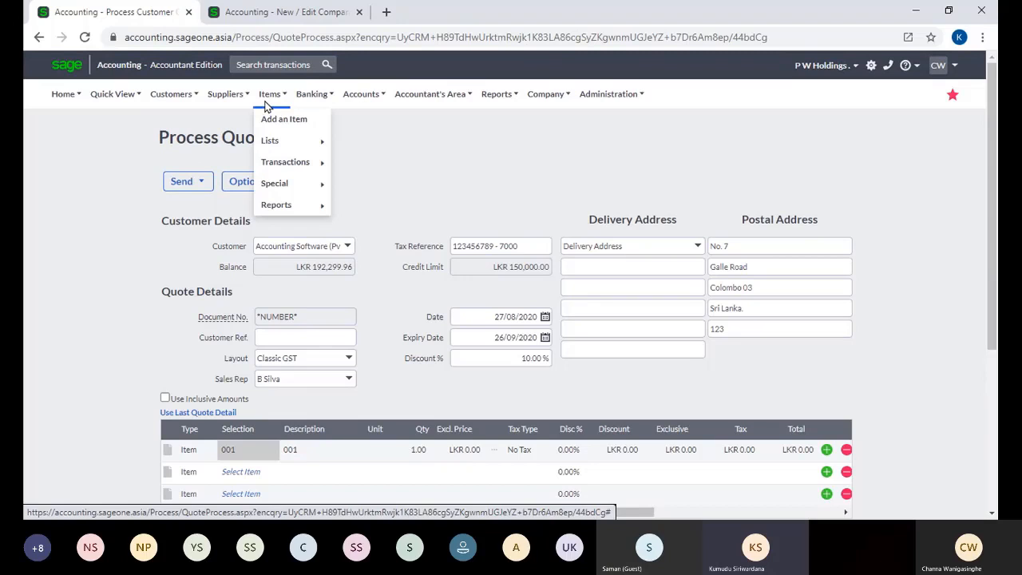
scroll(268, 269, down, 2)
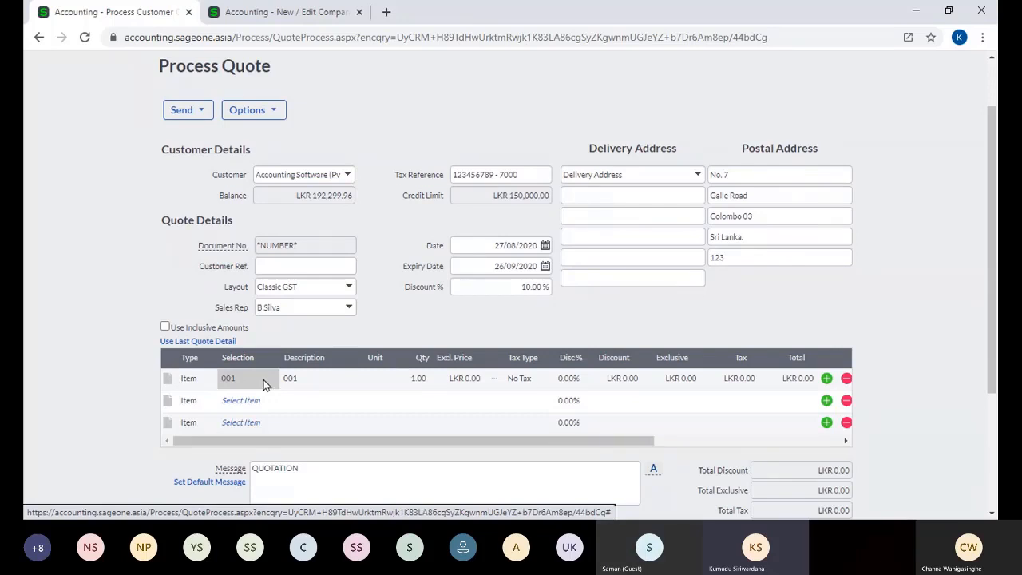
Step: Reopen the new item form from the item 001 line, check its required entries and cancel it
click(274, 385)
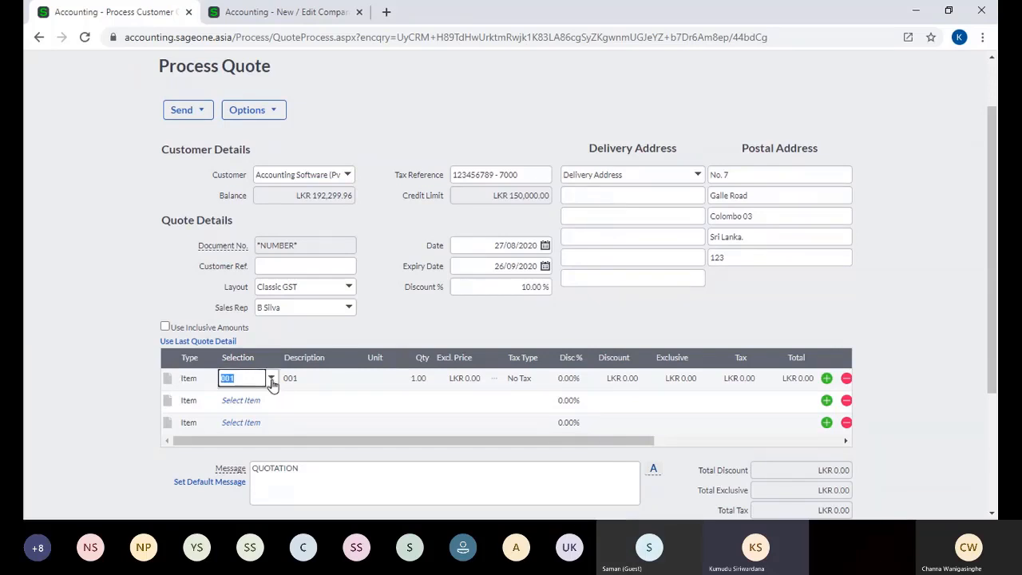
click(271, 380)
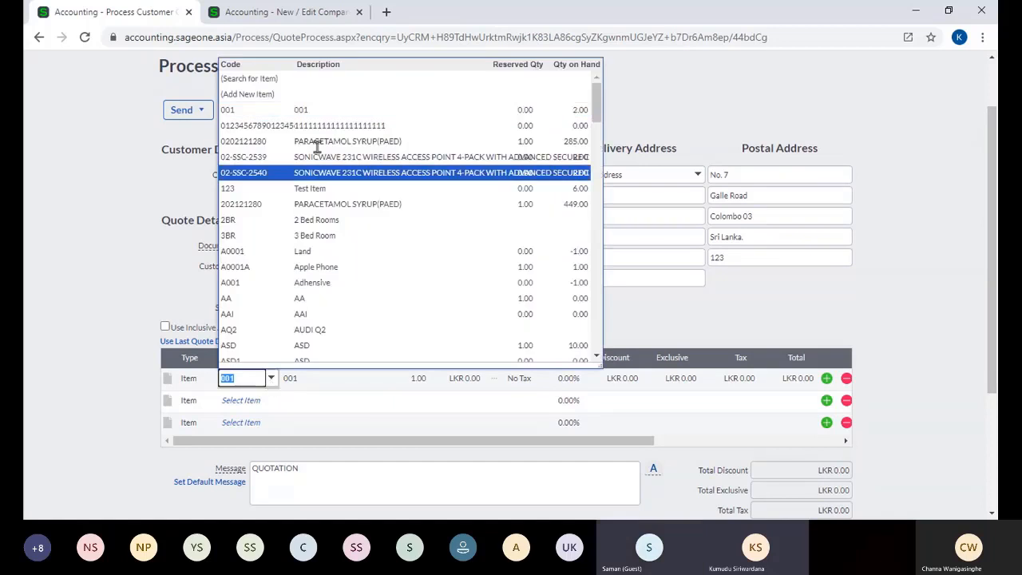
click(310, 96)
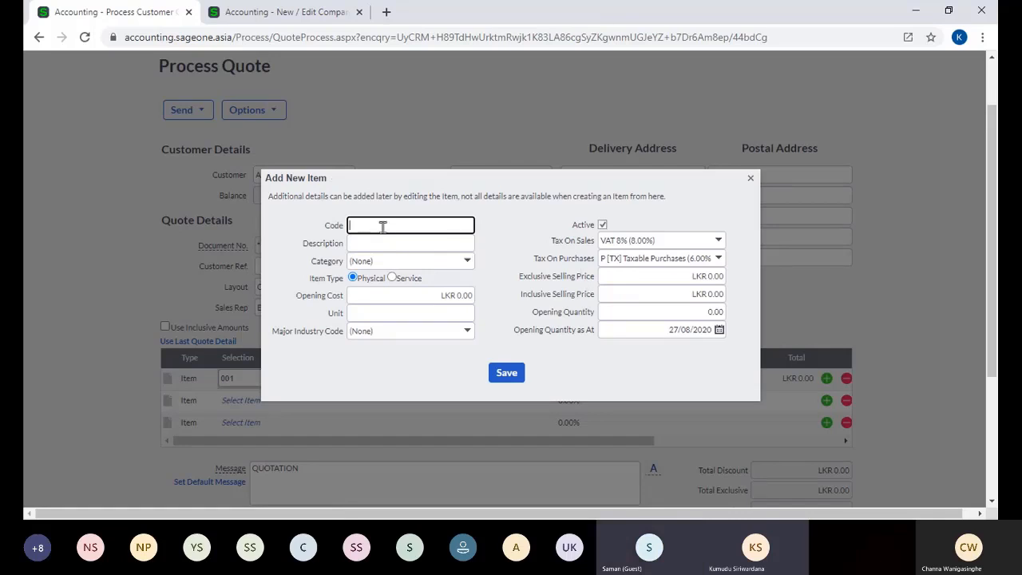
click(401, 243)
click(505, 230)
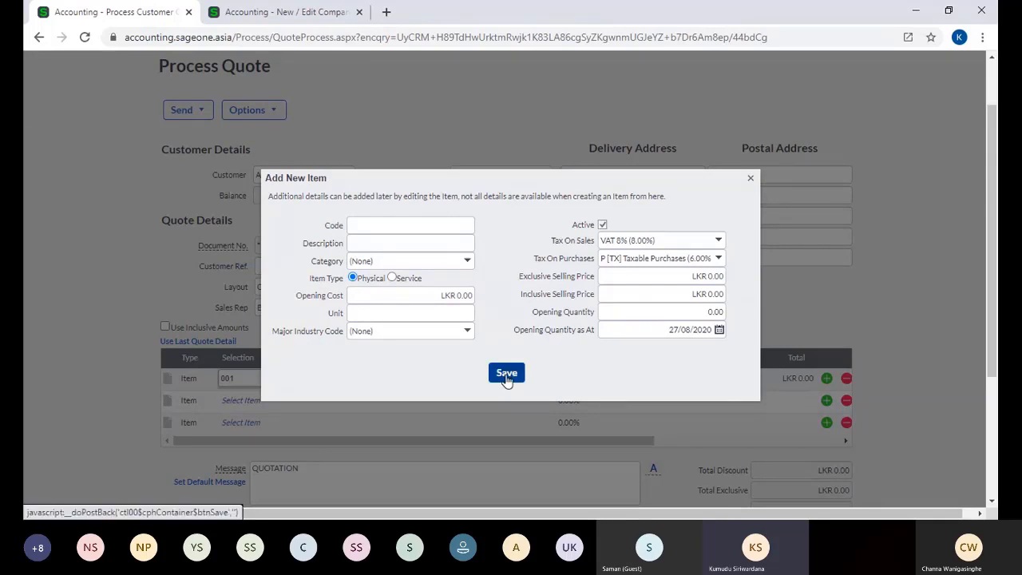
click(750, 180)
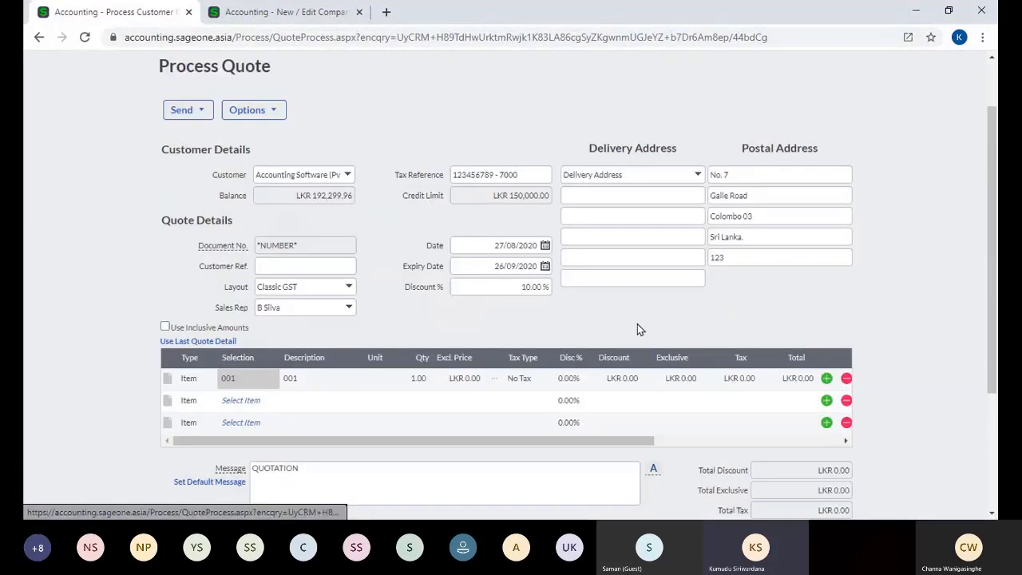
Step: Set the exclusive price of item 001 to 100 and accept the below-cost price warning
click(470, 383)
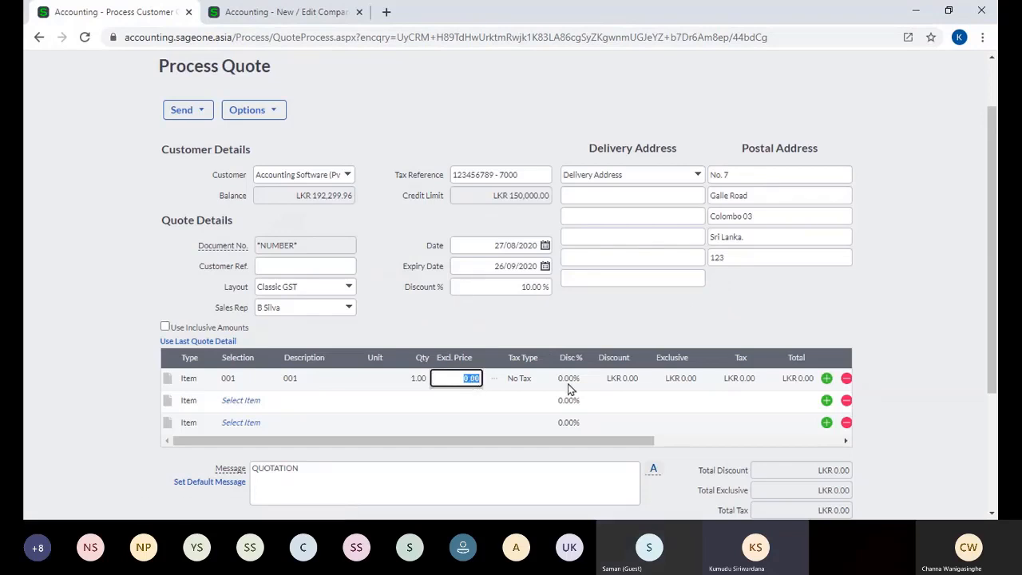
text(100)
key(Tab)
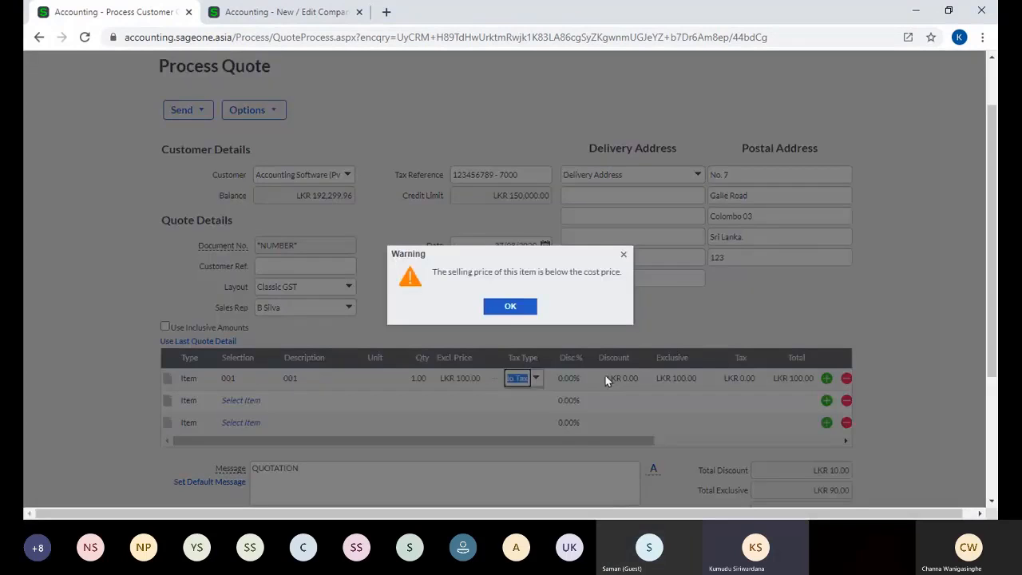
click(517, 315)
Step: Set the exclusive price of item 001 on the first quote line to 5000
click(469, 383)
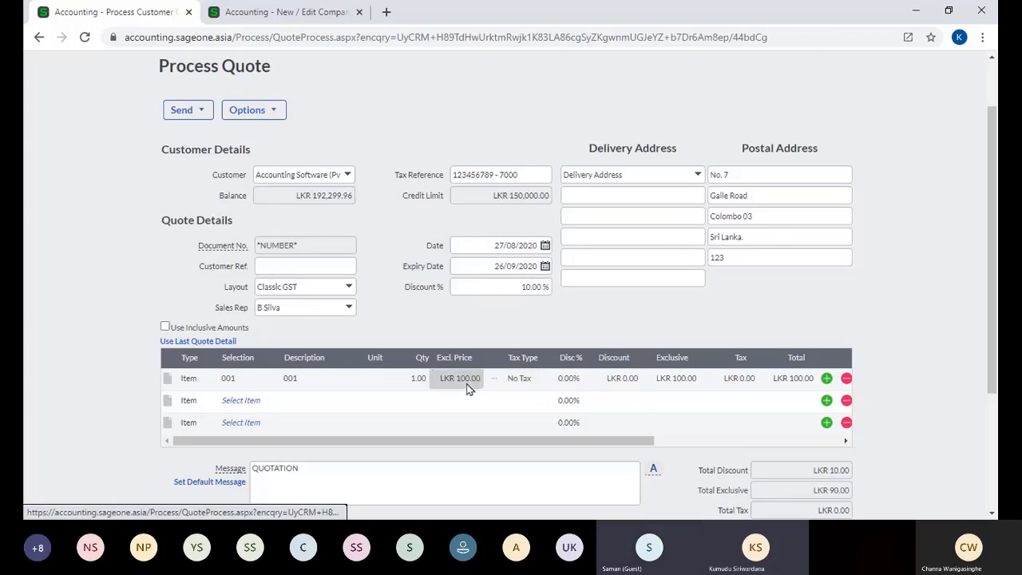
text(5000)
click(521, 381)
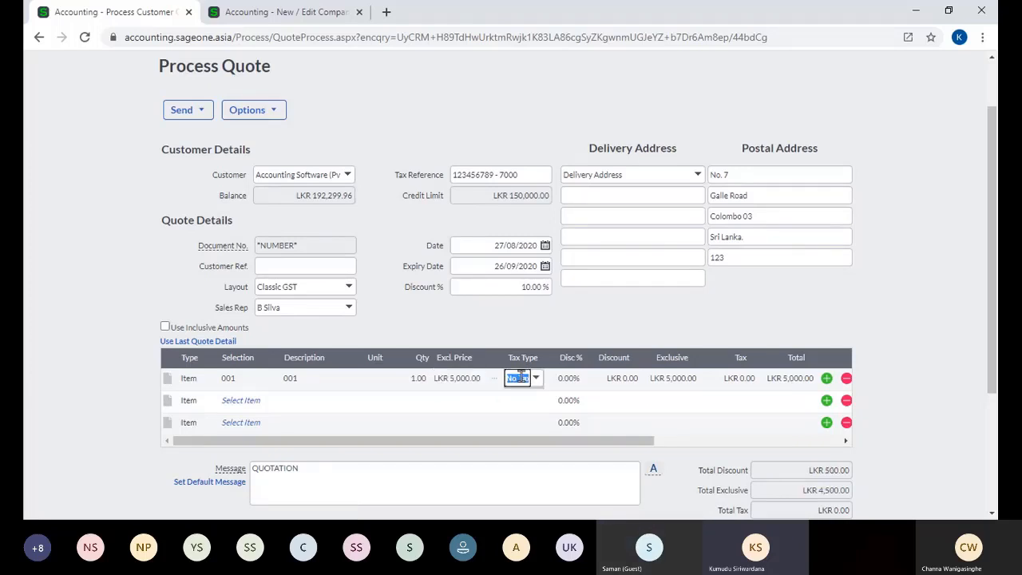
scroll(630, 325, down, 2)
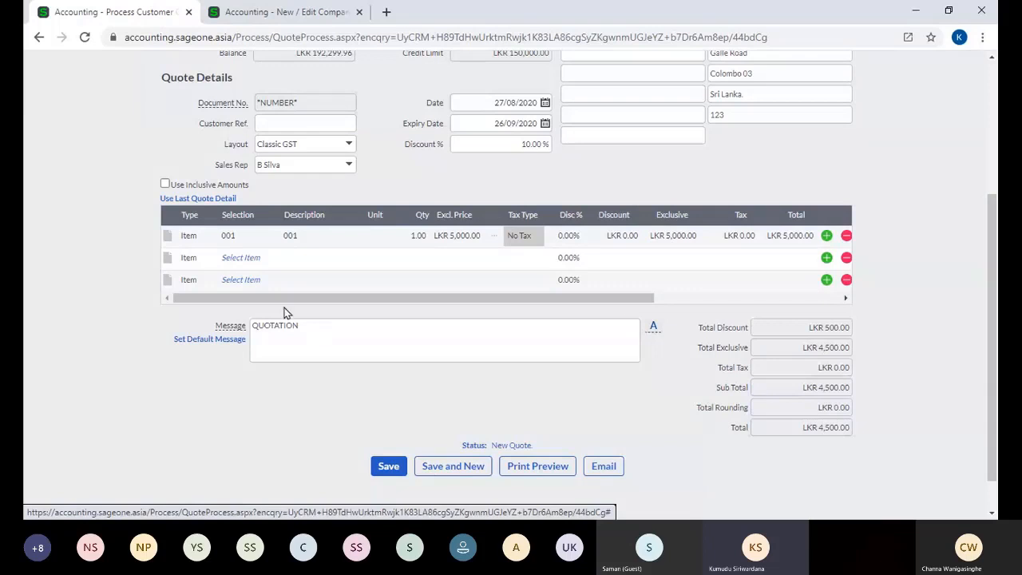
click(272, 259)
click(271, 258)
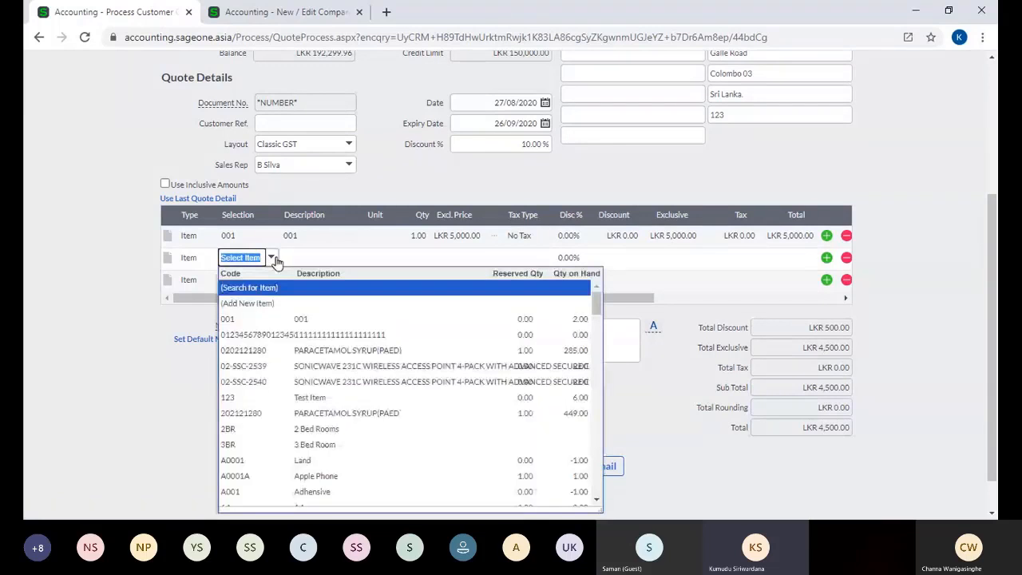
click(293, 338)
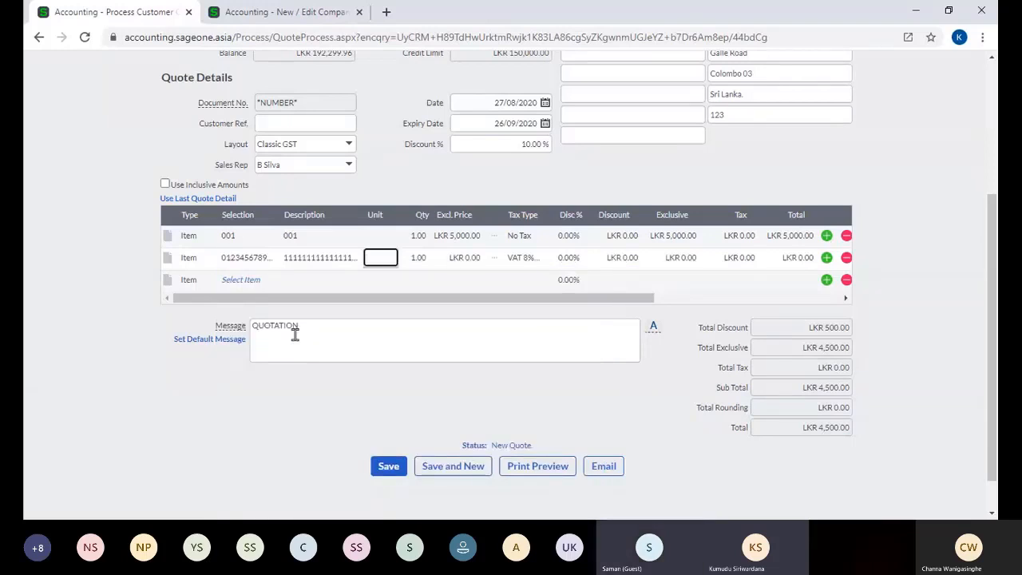
Step: Change the second quote line's item to 202121280, PARACETAMOL SYRUP(PAED)
click(252, 263)
click(272, 257)
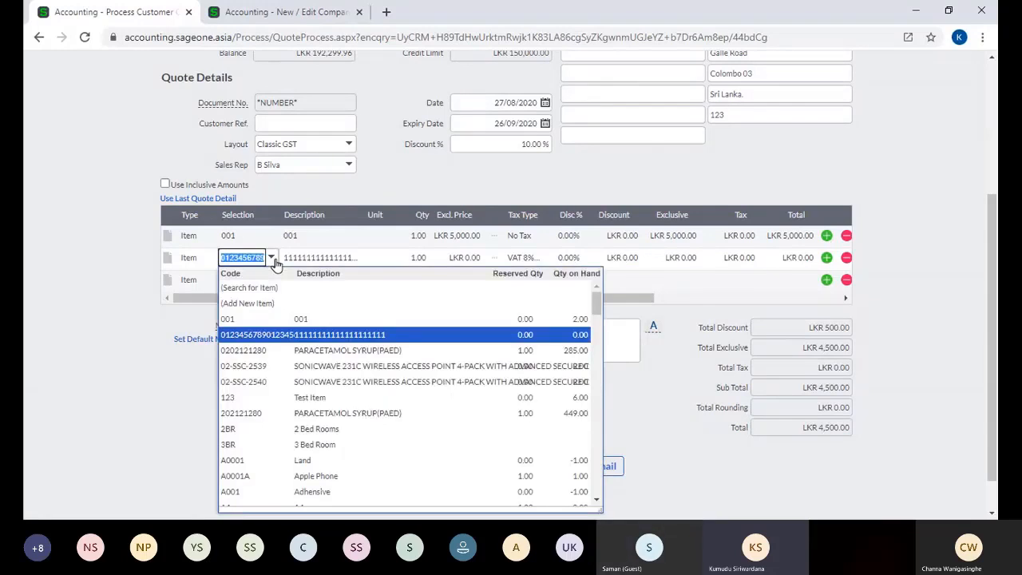
click(307, 414)
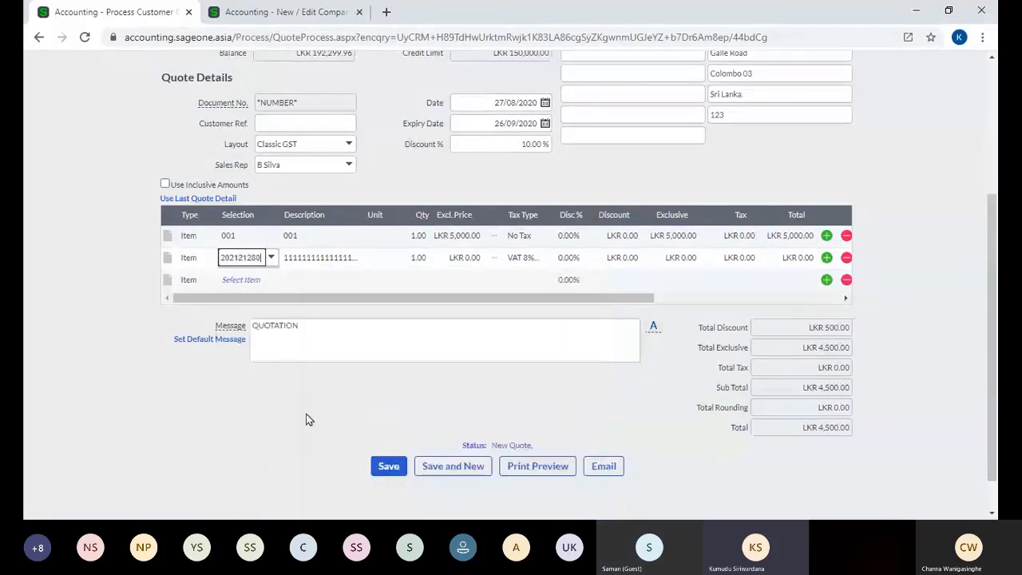
key(Tab)
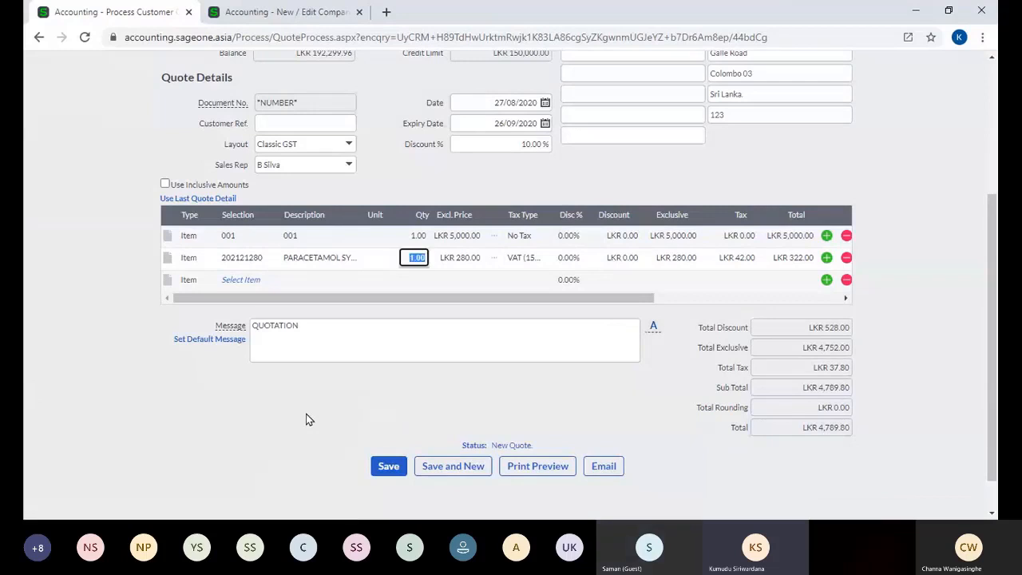
click(616, 183)
Step: Set the paracetamol line's exclusive price to 5000 and check the quote's overall discount percentage
click(472, 257)
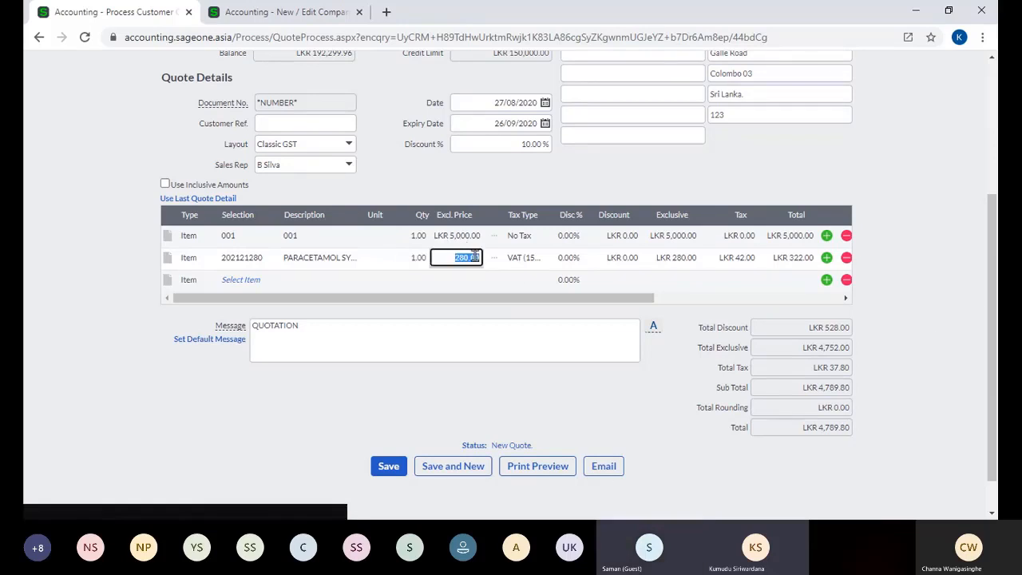
text(5000)
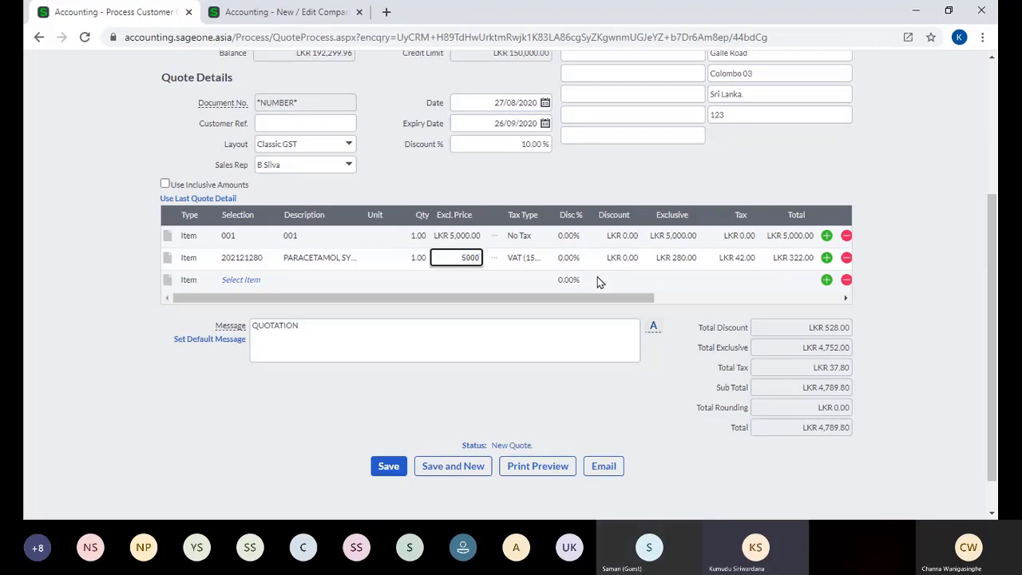
key(Tab)
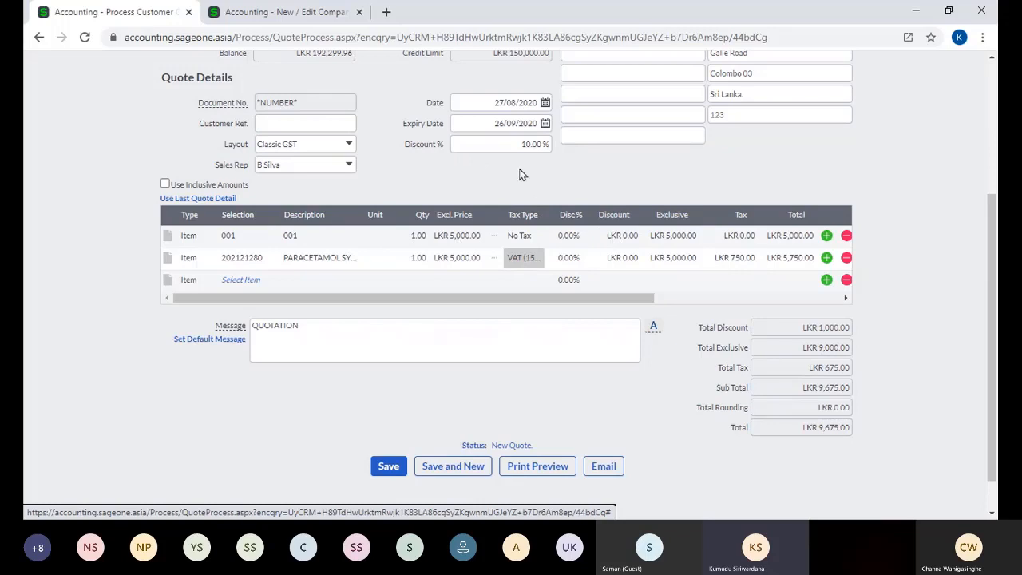
click(515, 144)
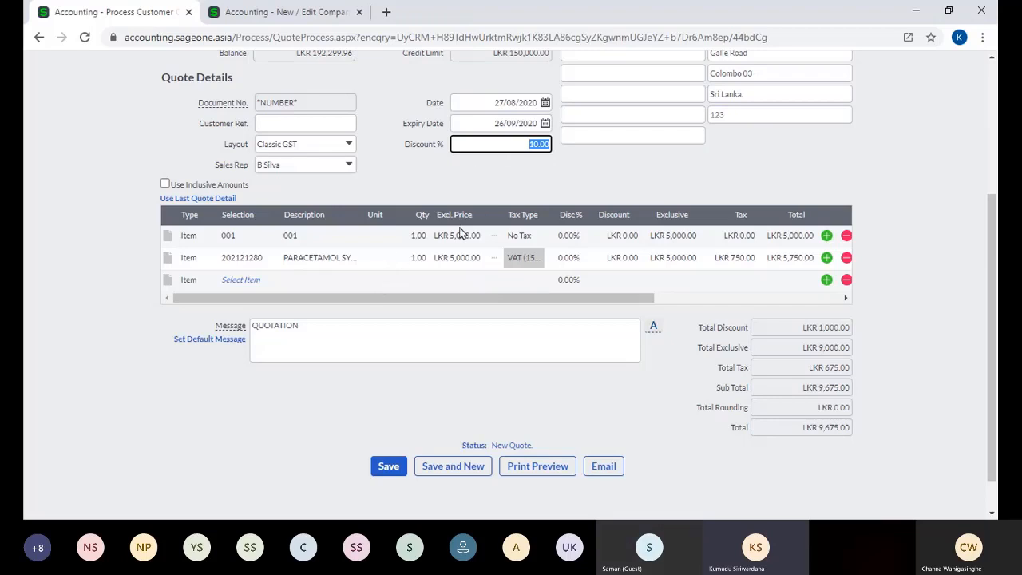
click(564, 195)
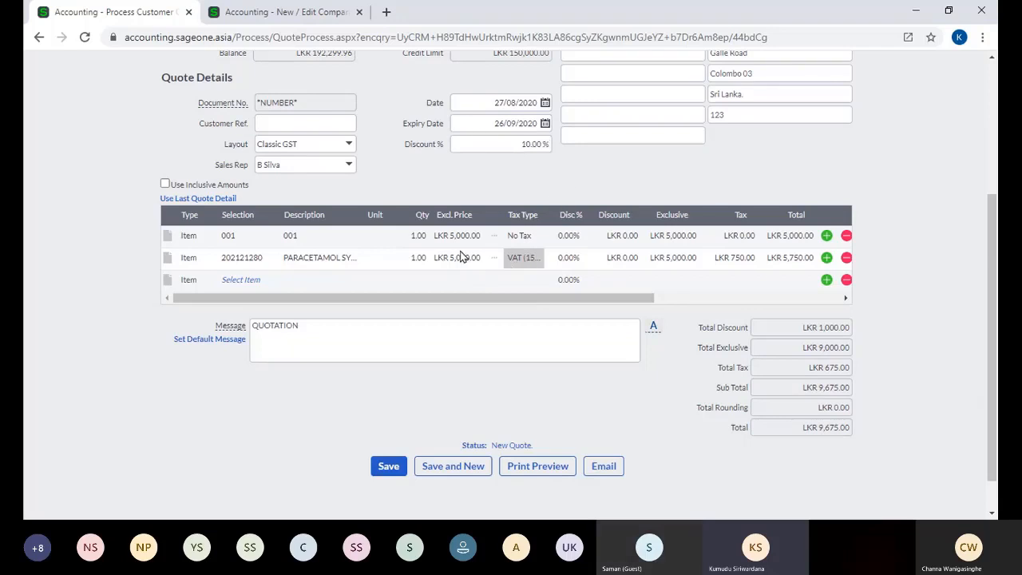
Step: Set the paracetamol line's tax type to No Tax
click(532, 259)
click(536, 257)
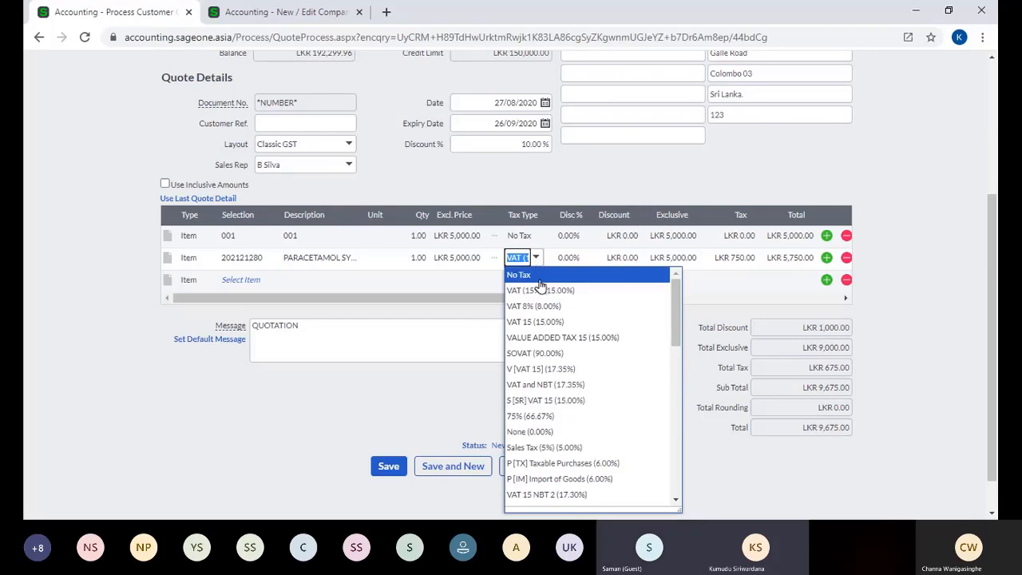
click(539, 281)
click(570, 175)
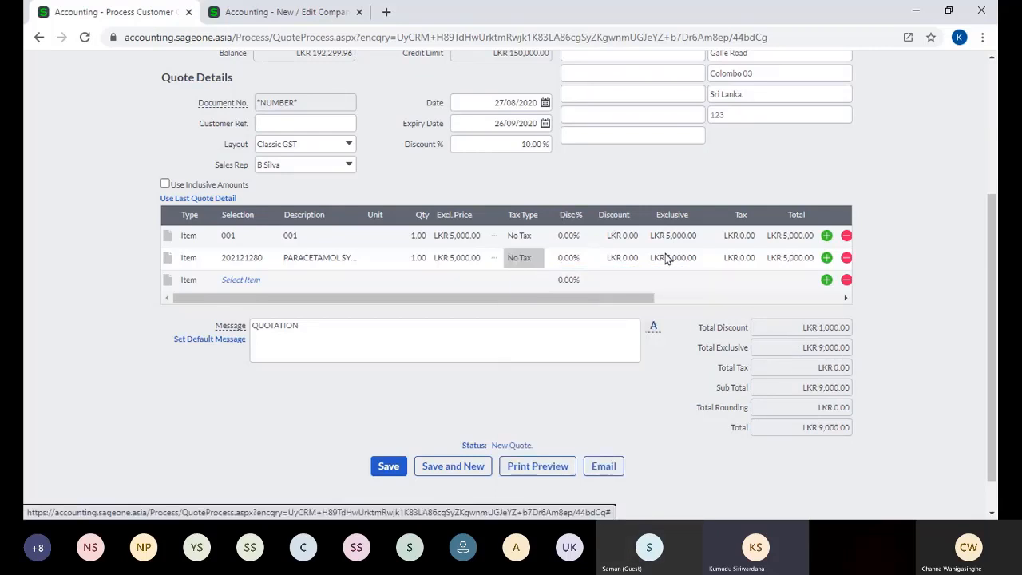
Step: Check how the quote's overall discount percentage is reflected in its totals
click(519, 152)
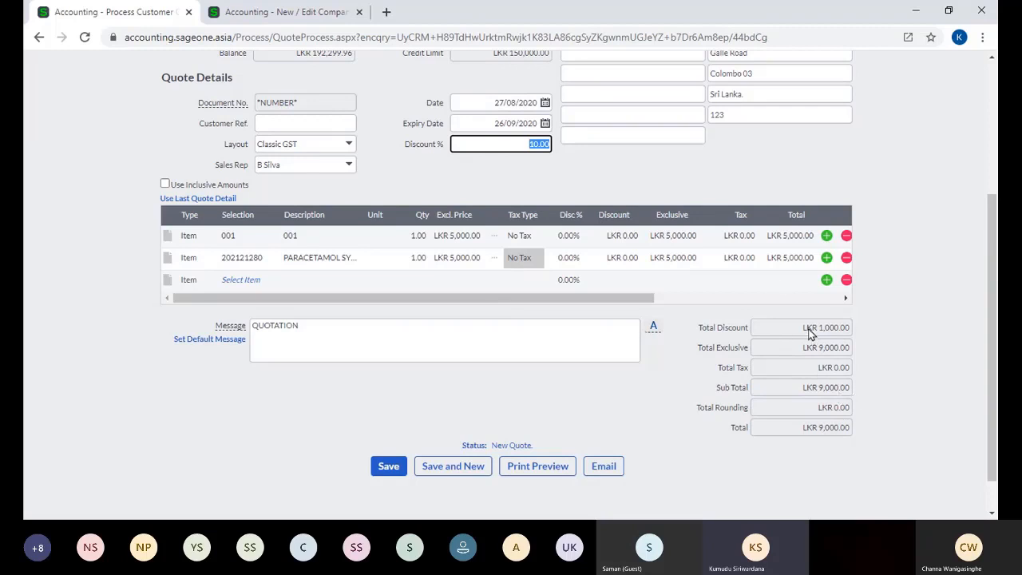
click(529, 164)
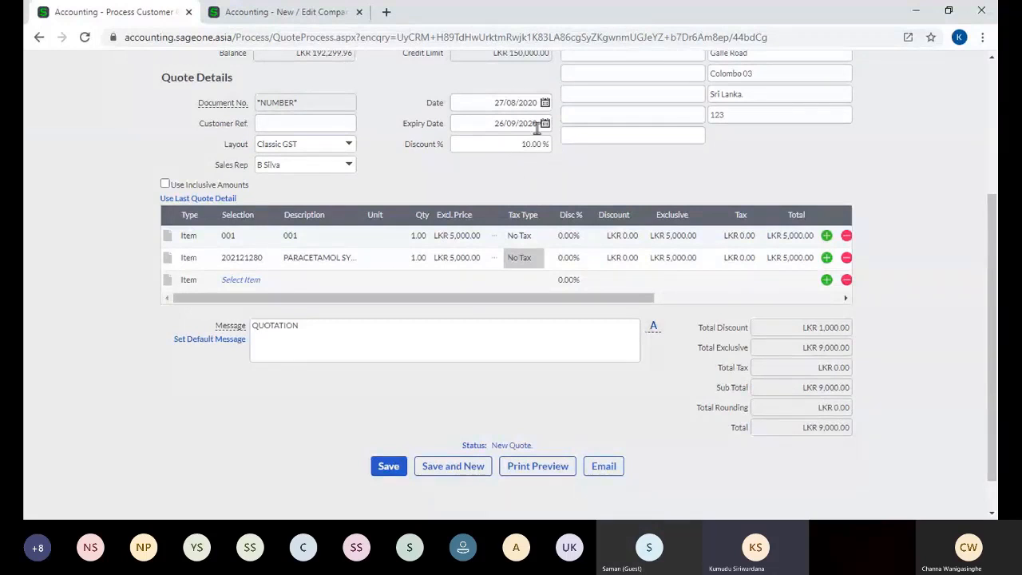
scroll(556, 167, up, 1)
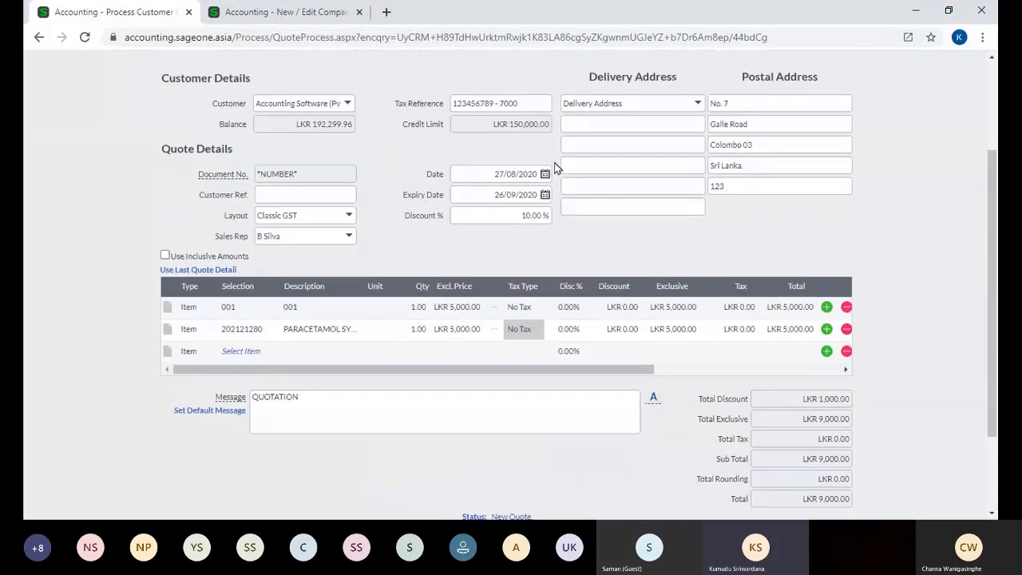
click(509, 220)
click(545, 238)
Step: Set the 001 line's discount to 10% and the quote's overall discount to 0%
click(568, 312)
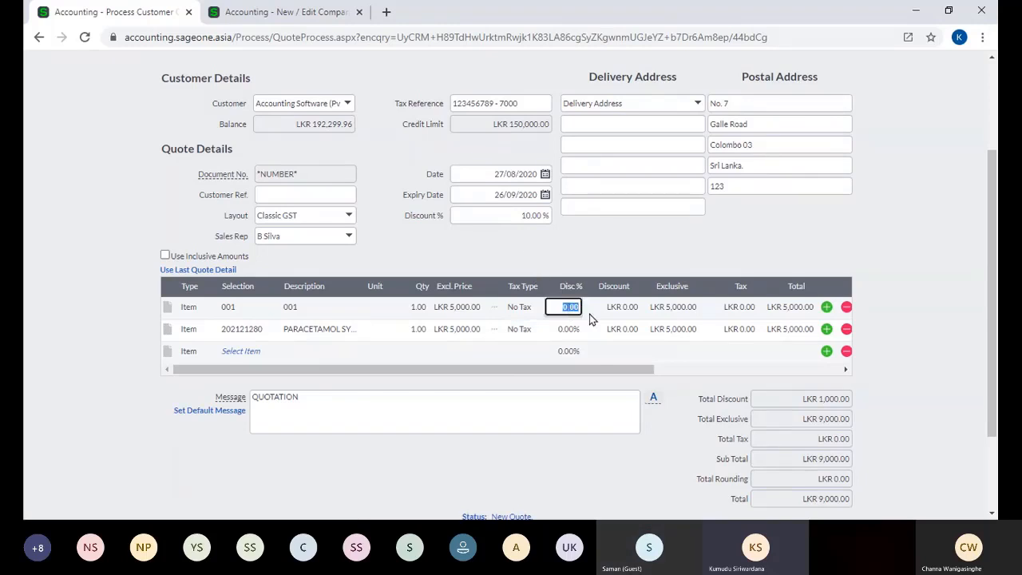
text(10)
click(538, 240)
click(529, 216)
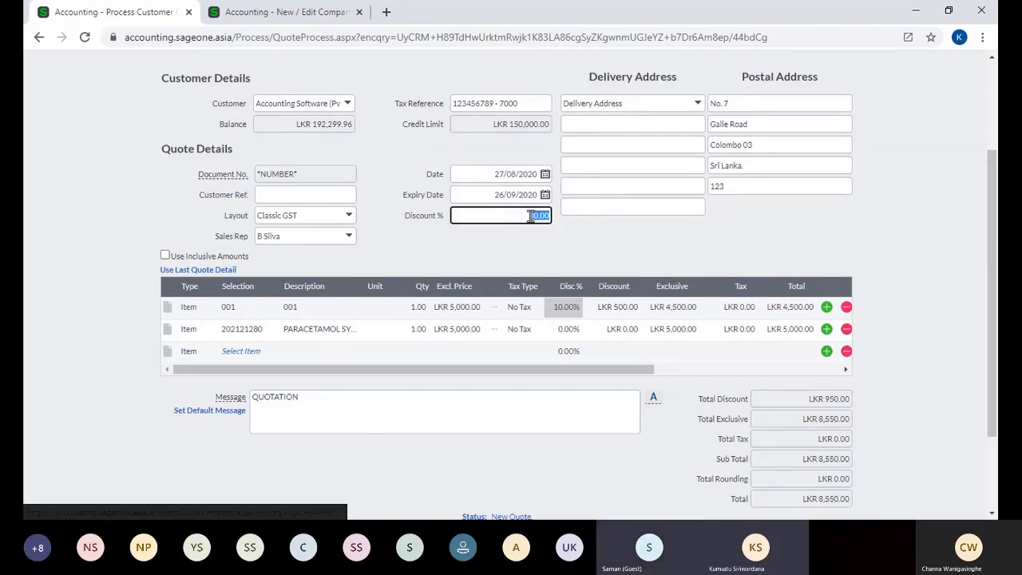
text(0)
click(728, 239)
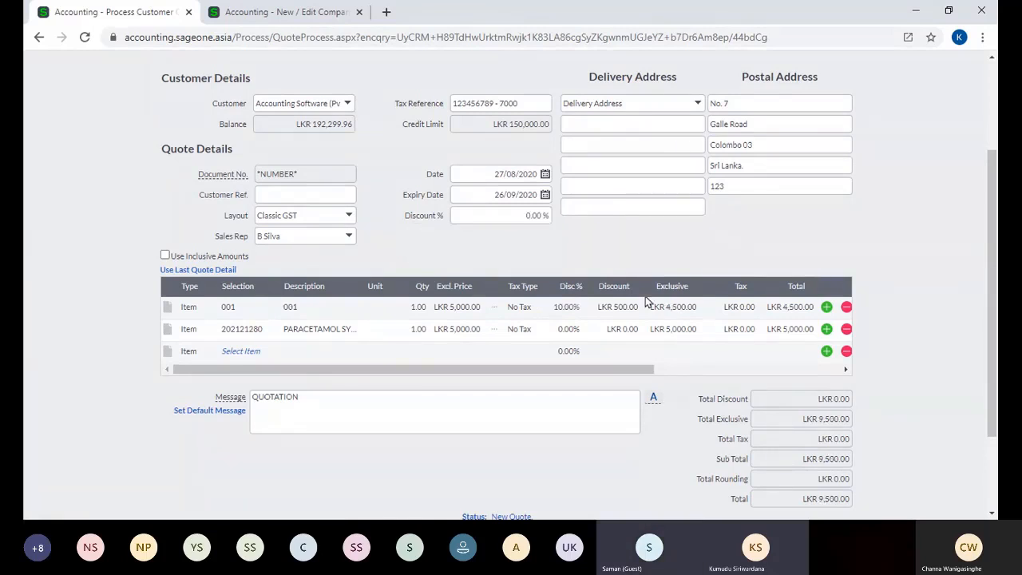
Step: Set the paracetamol line's discount to 20%
click(580, 330)
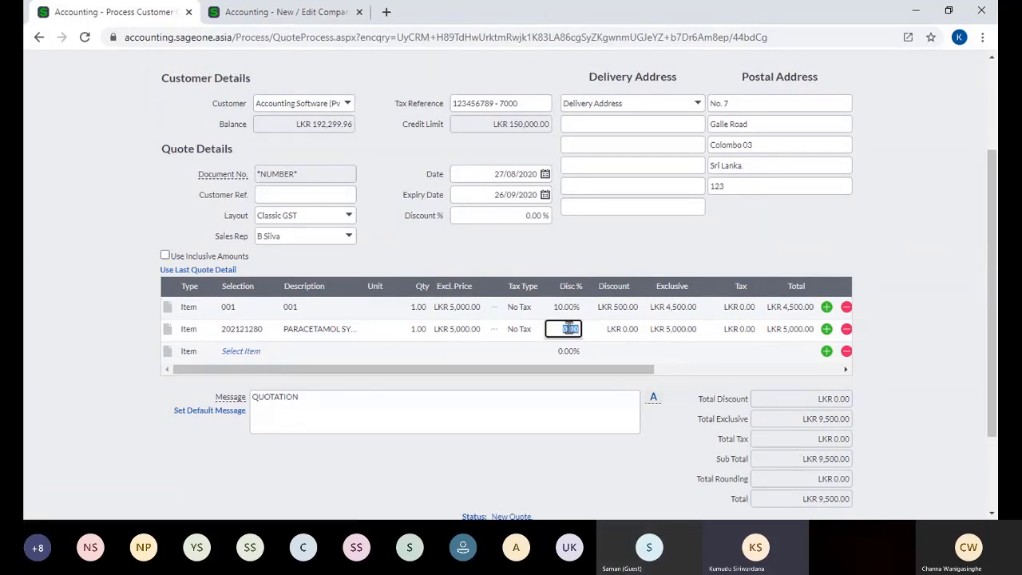
text(10)
click(747, 243)
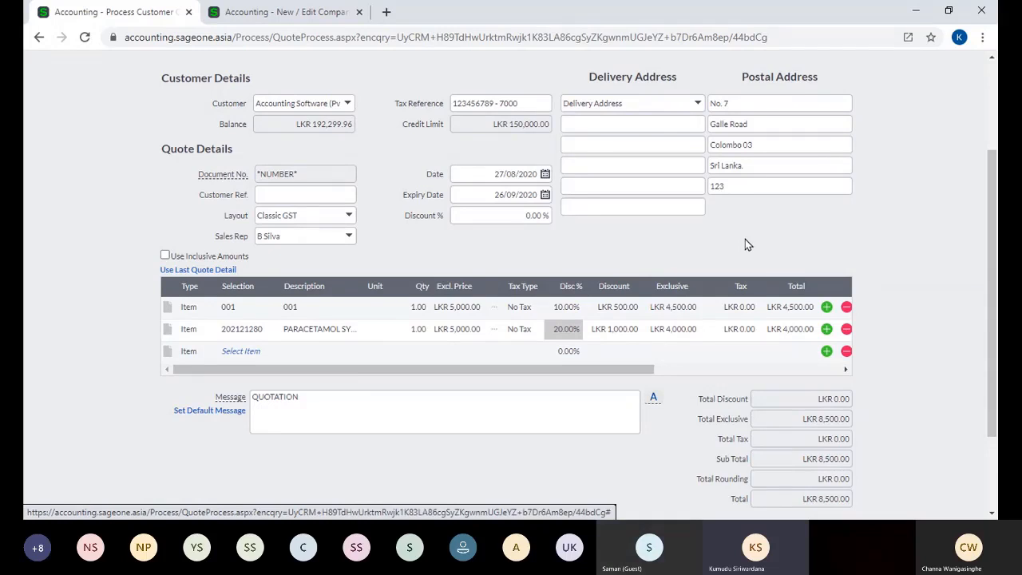
Step: Review the remaining line columns and compare the quote's overall discount with the 001 line's discount
click(753, 372)
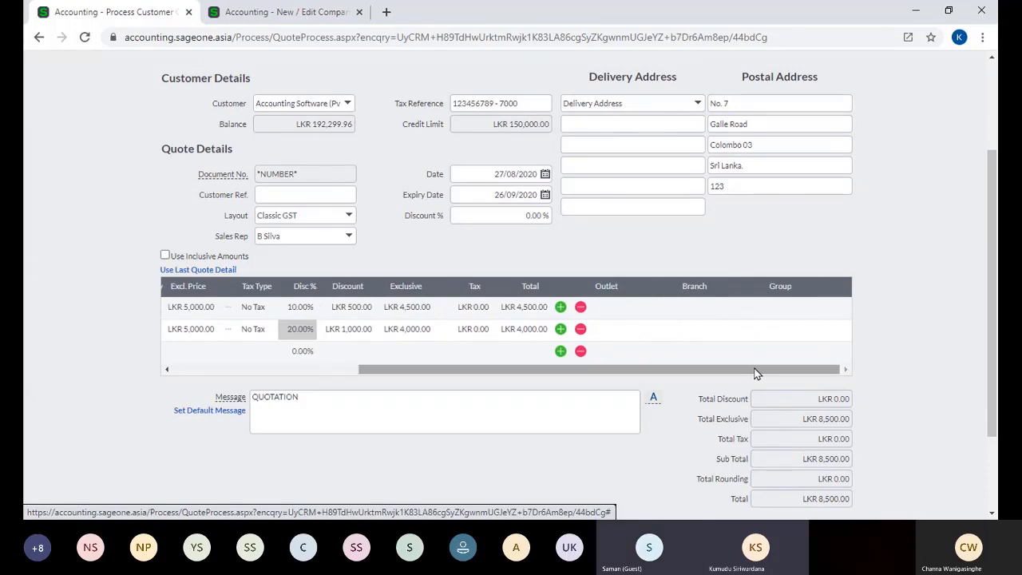
drag(757, 373, 625, 365)
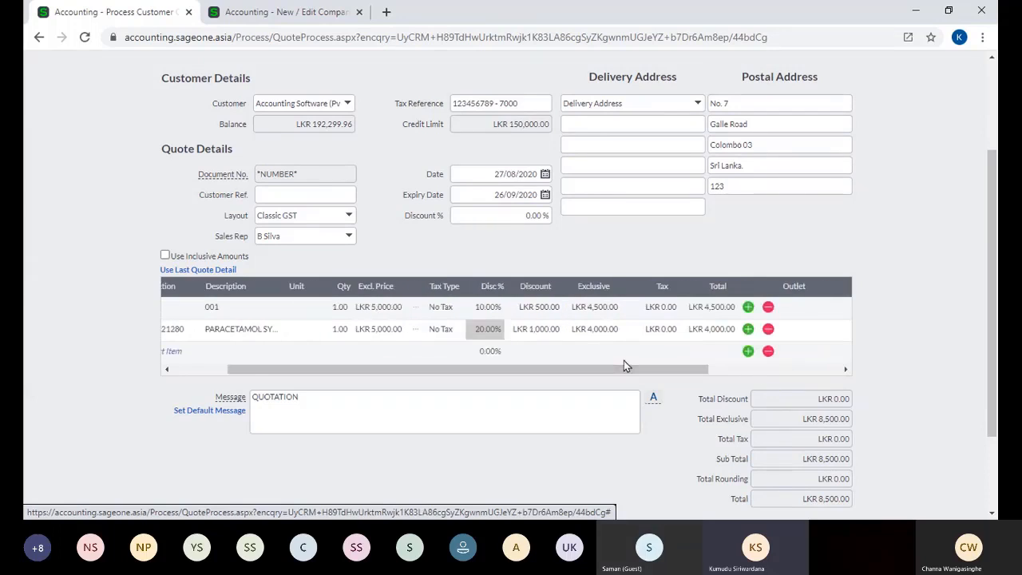
drag(639, 370, 519, 365)
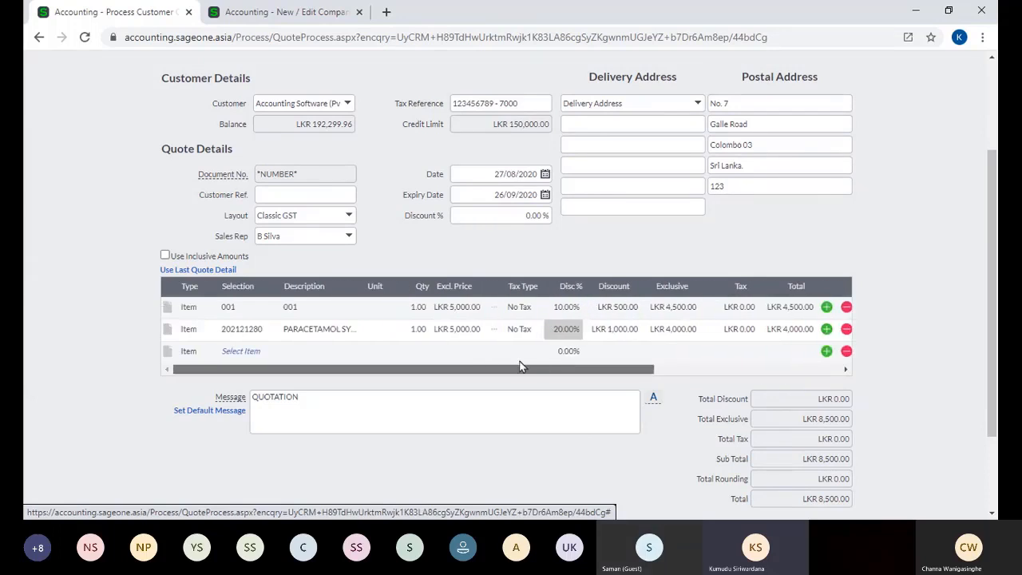
click(515, 216)
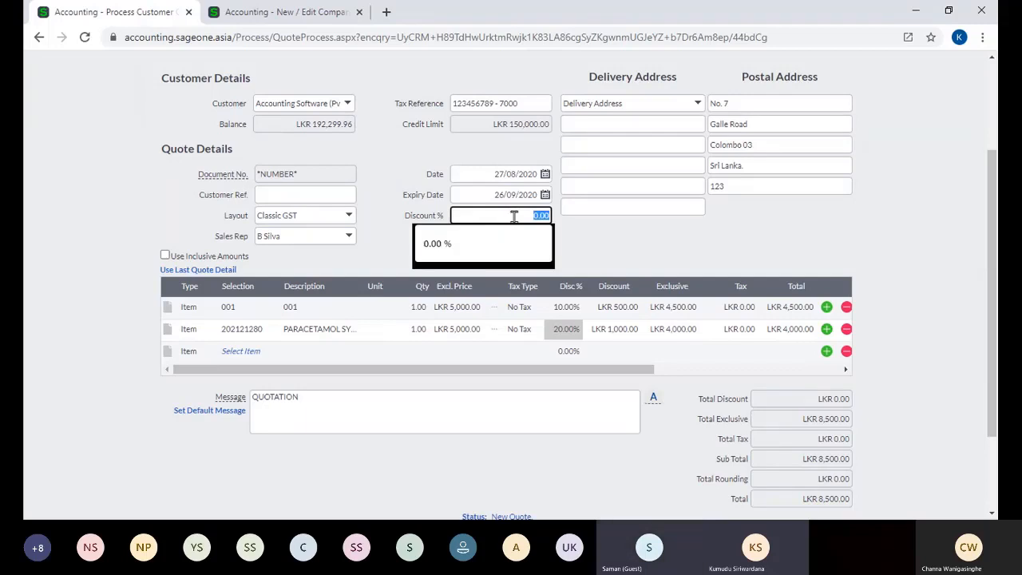
click(682, 253)
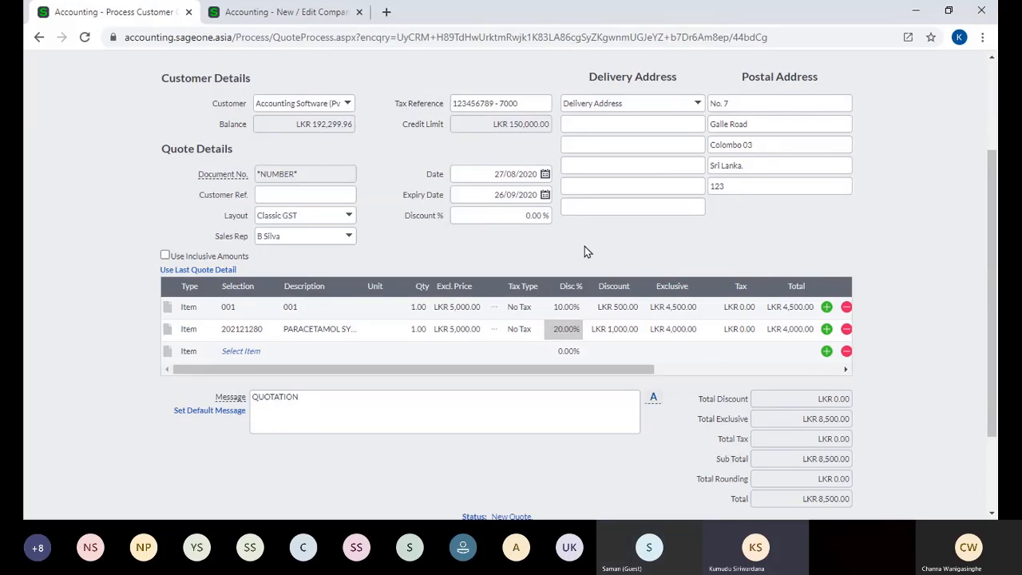
click(567, 309)
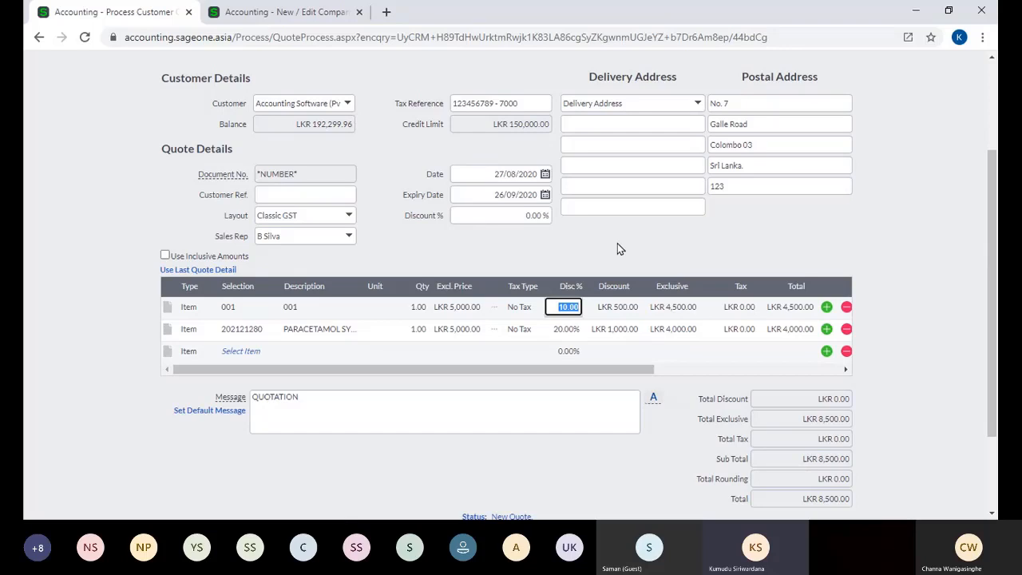
key(Tab)
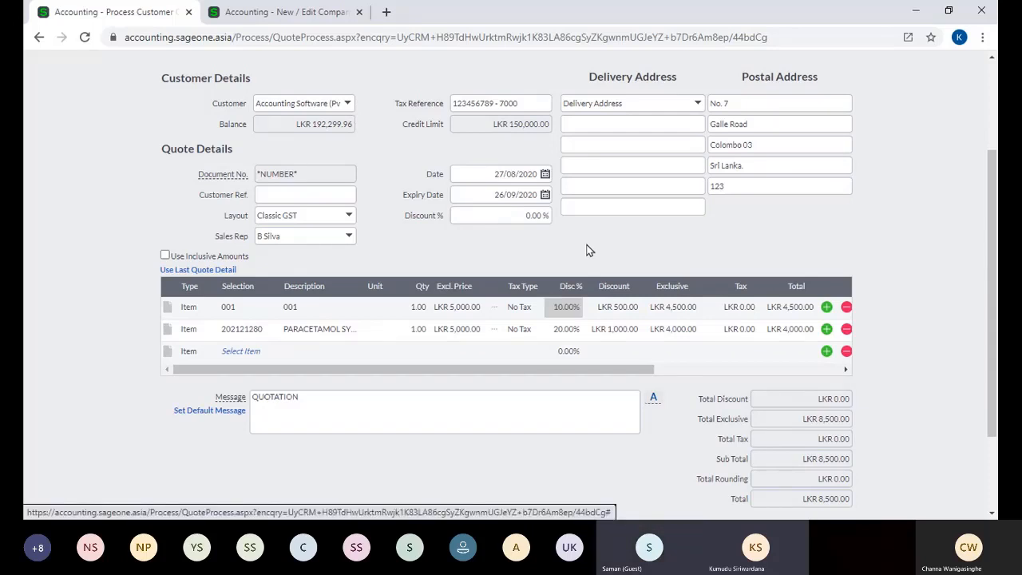
Step: Set the quote's overall discount to 10%
scroll(887, 263, down, 1)
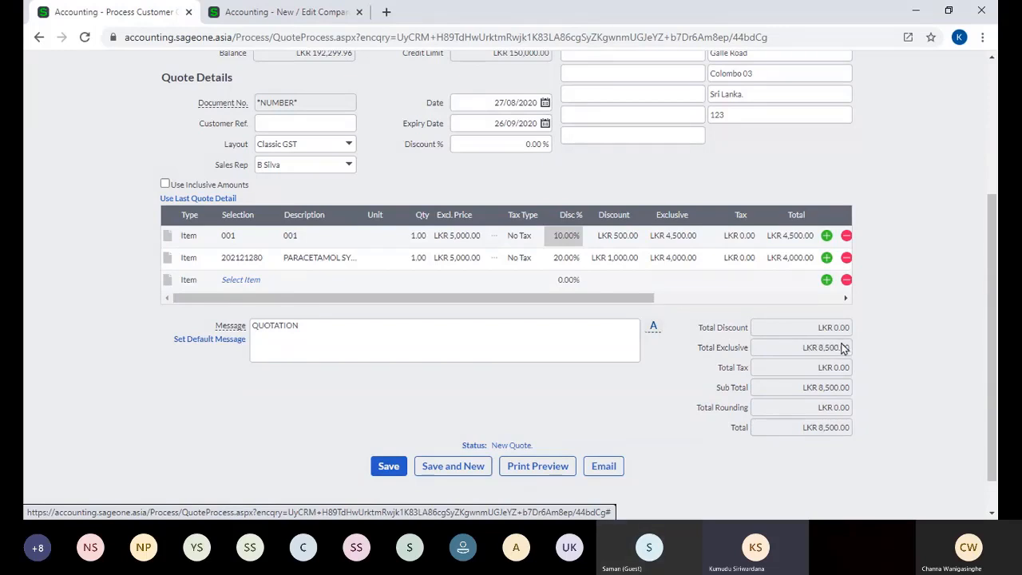
click(509, 144)
text(10)
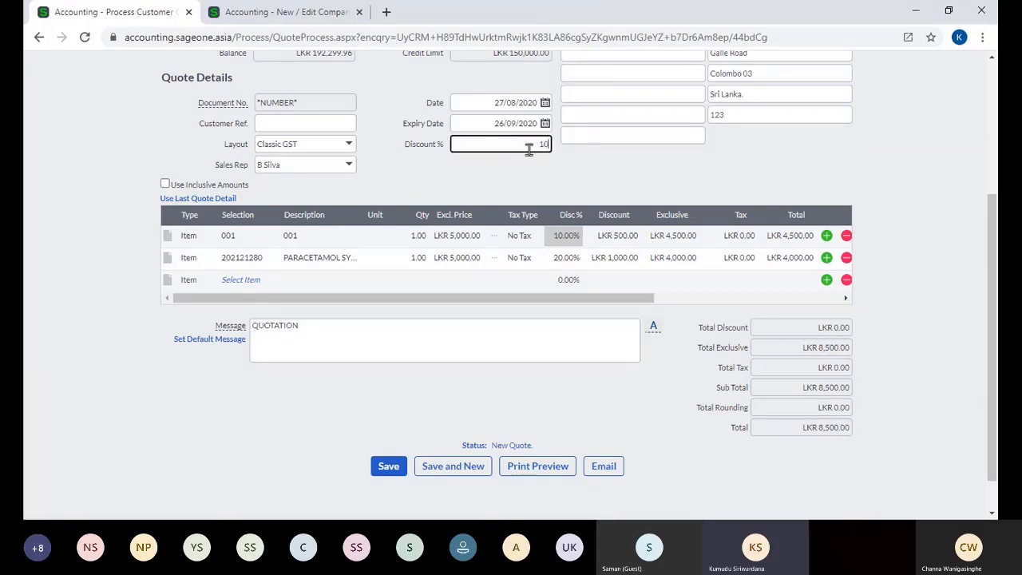
click(578, 176)
Step: Set the line discounts of the 001 and paracetamol items to 0%
click(574, 235)
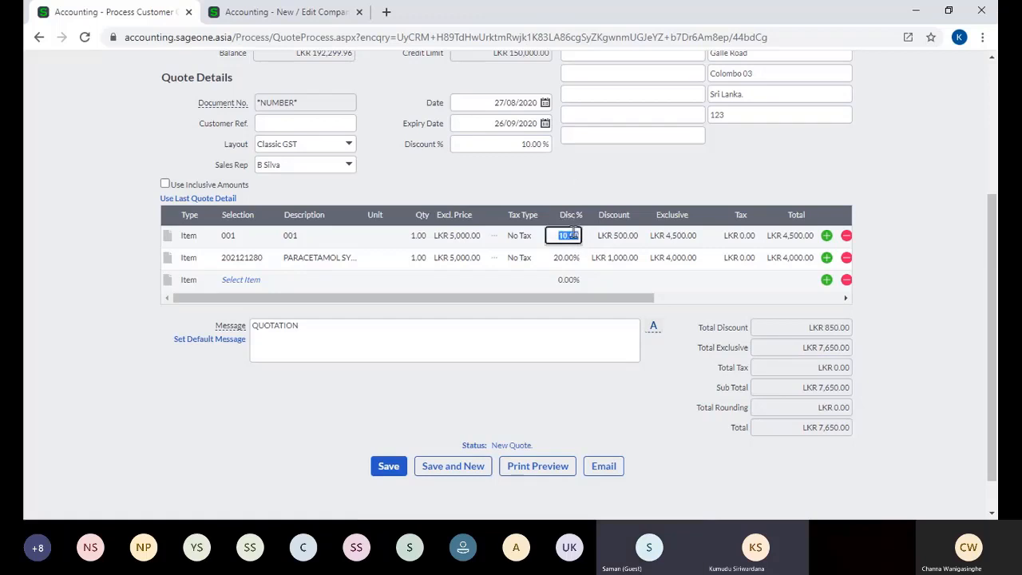
key(BackSpace)
click(558, 263)
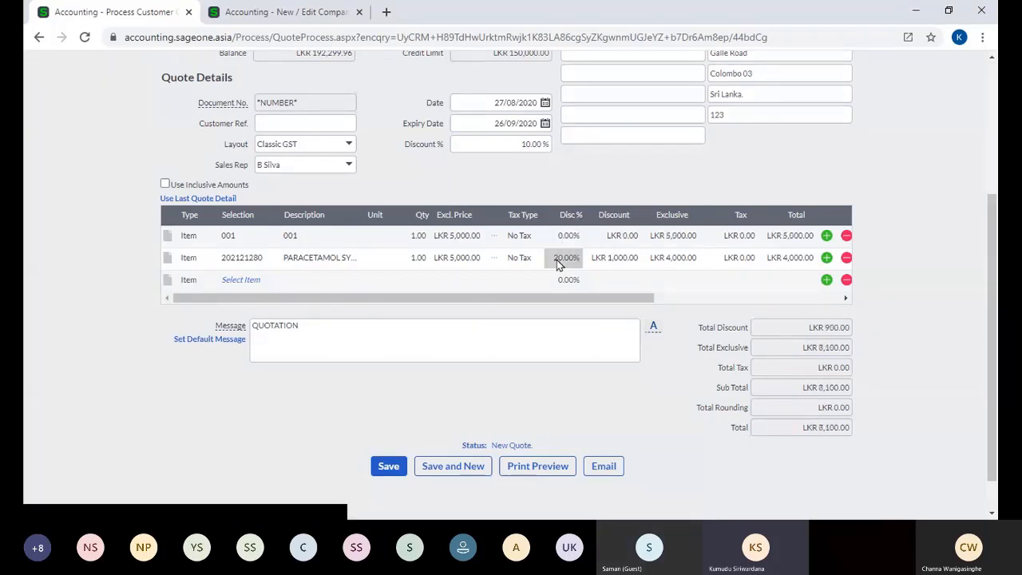
text(0)
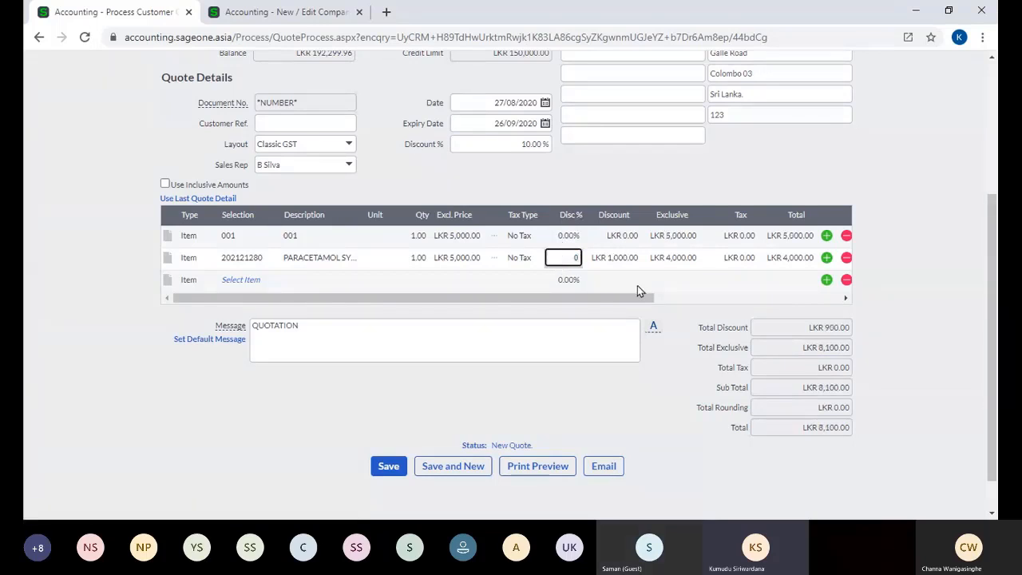
click(885, 290)
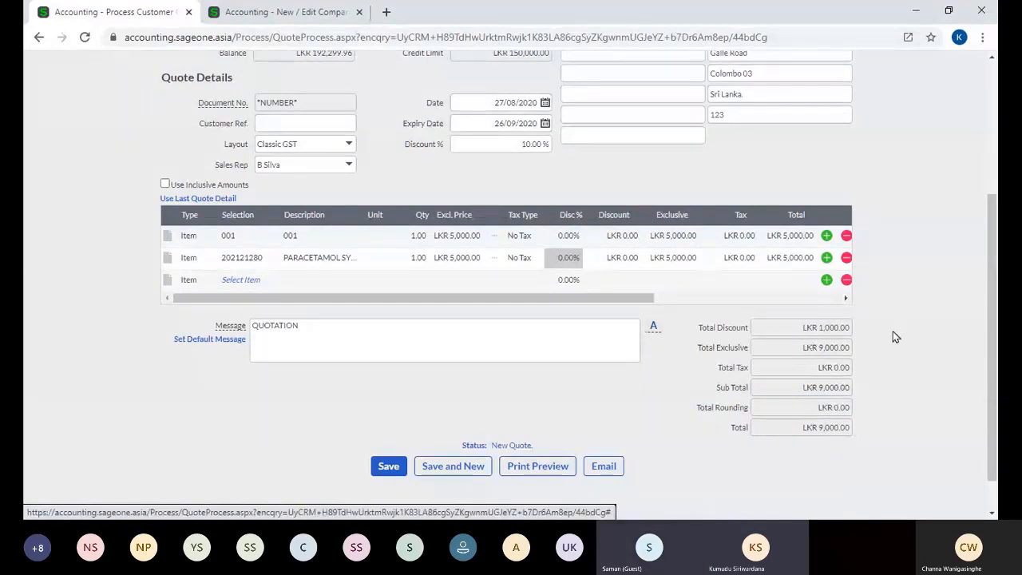
Step: Set the tax type of both the 001 and paracetamol lines to VAT 8% (8.00%)
click(508, 239)
click(532, 236)
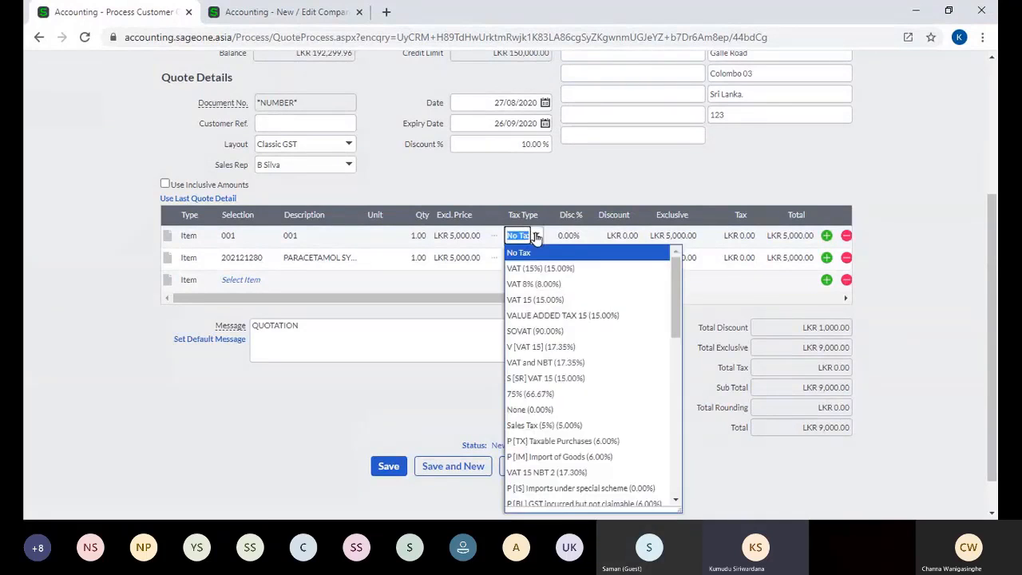
click(550, 283)
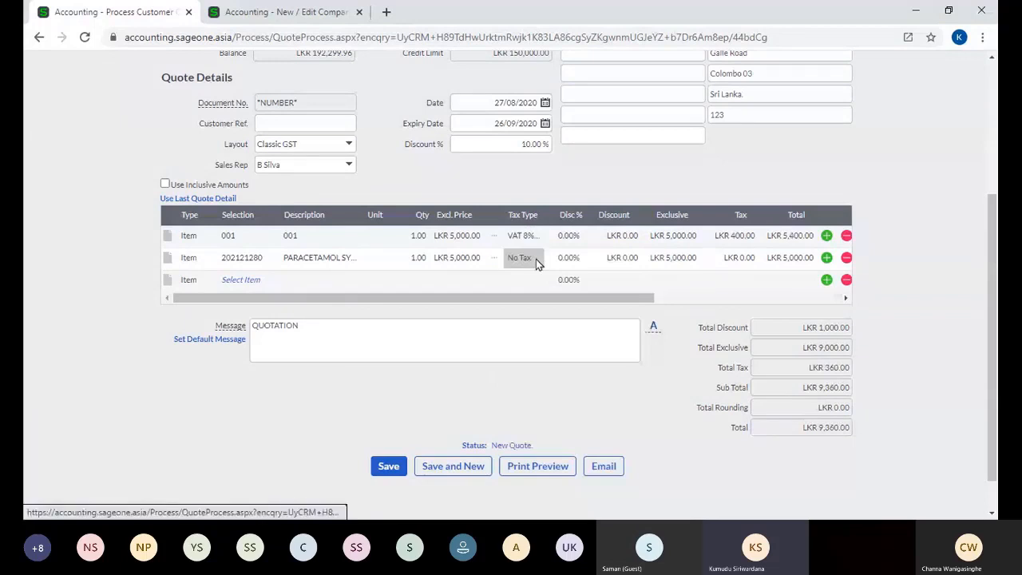
click(536, 259)
click(537, 258)
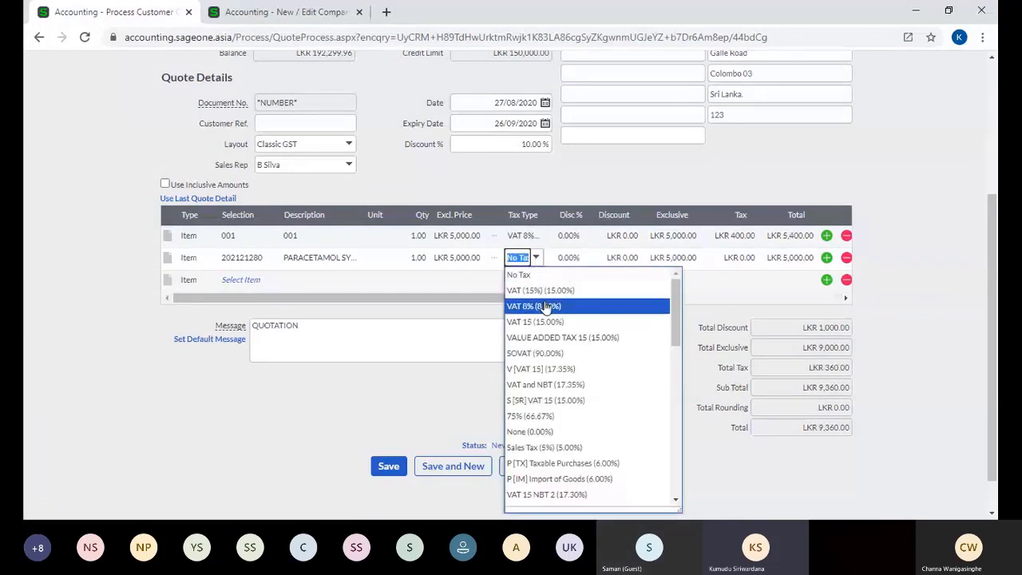
click(545, 308)
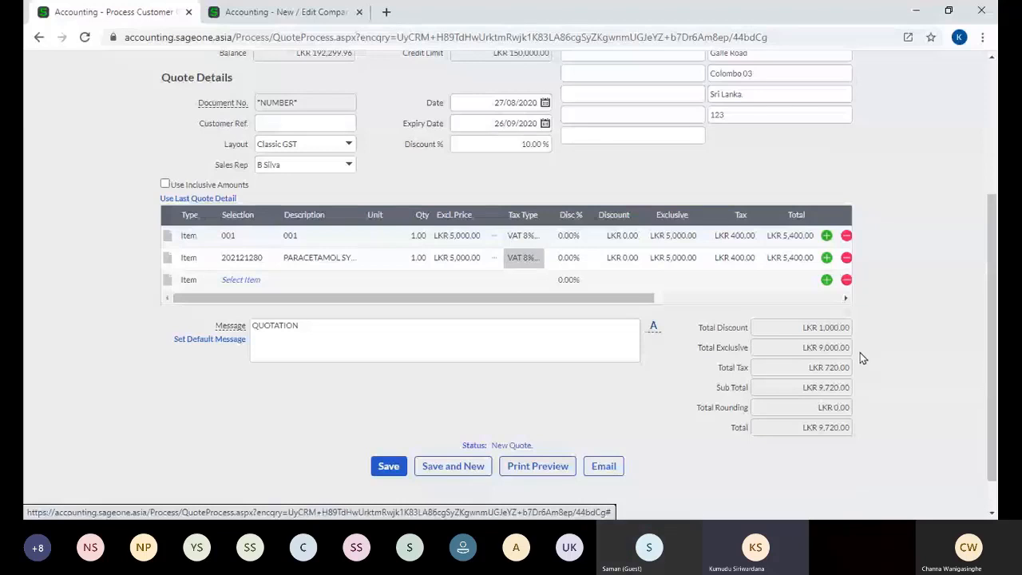
Step: Review the quote's details and inspect the 001 line's description without changing it
scroll(861, 357, up, 1)
scroll(860, 358, up, 3)
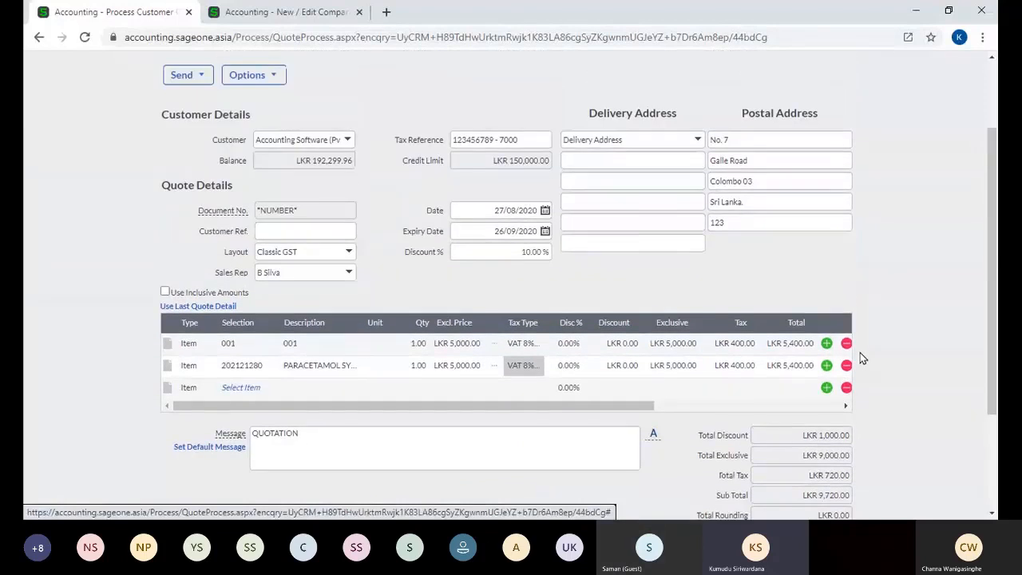
scroll(861, 358, down, 2)
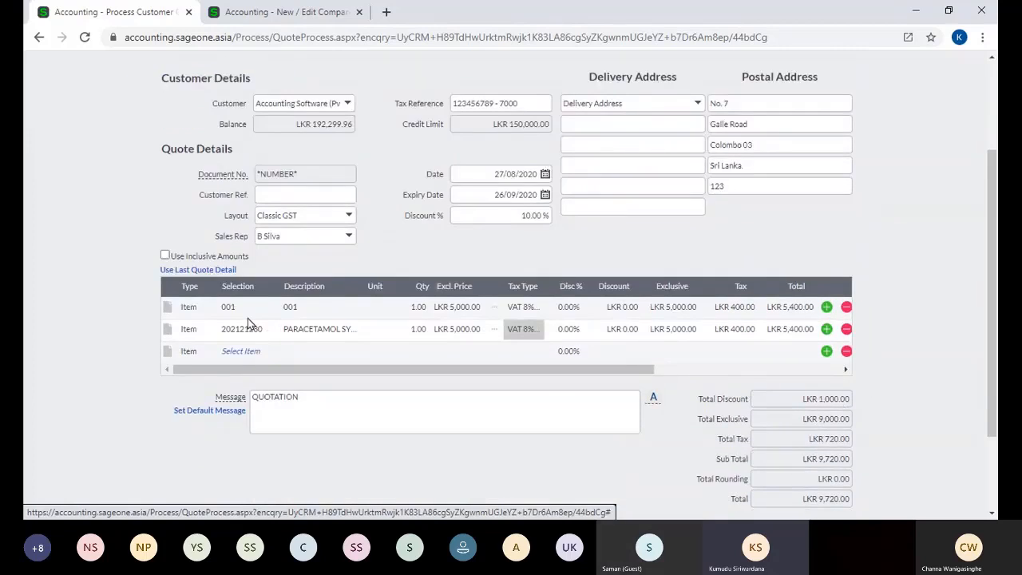
click(339, 308)
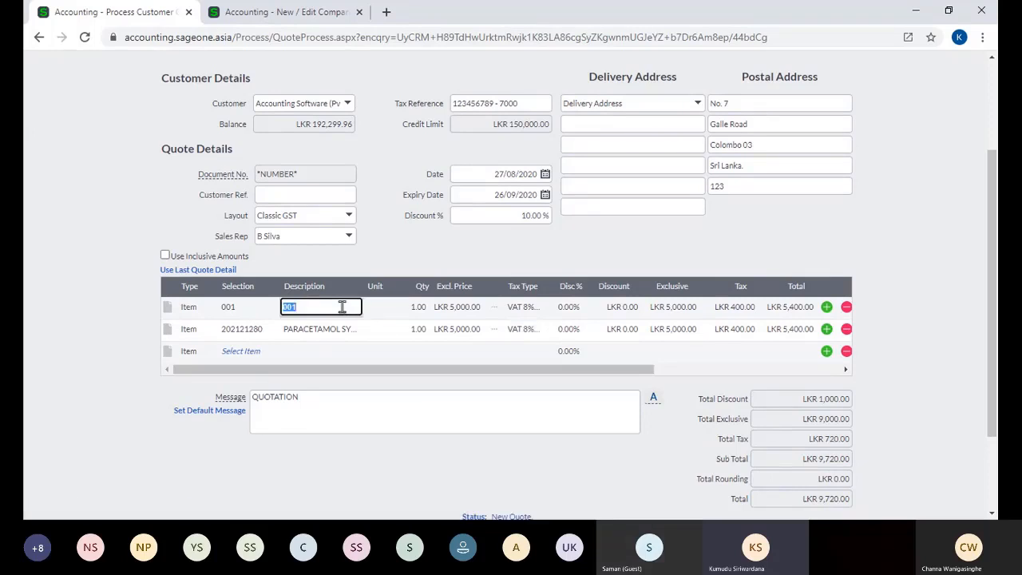
click(403, 262)
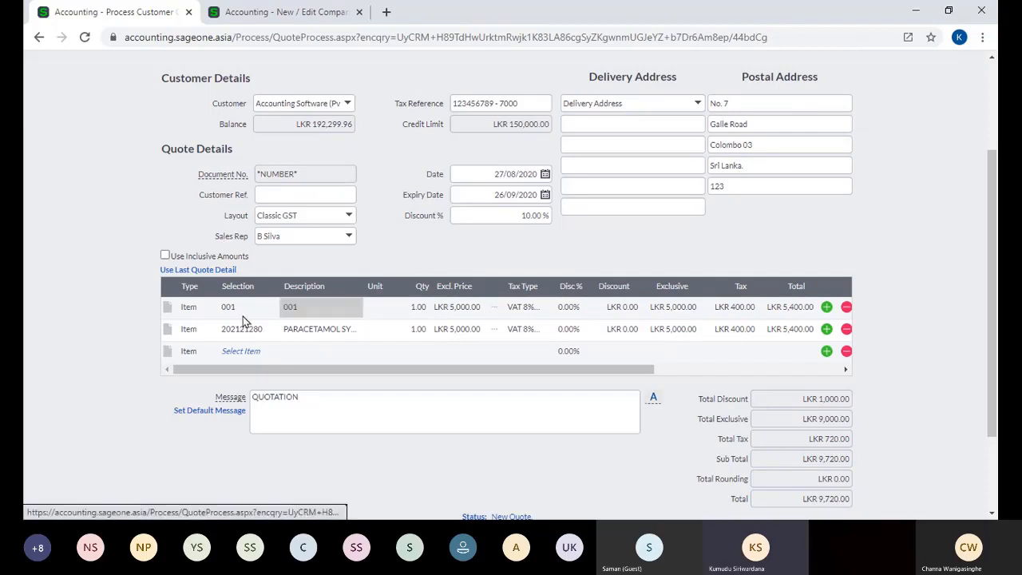
Step: Open the Add New Item form from the third quote line, review its fields, and close it without saving
click(254, 351)
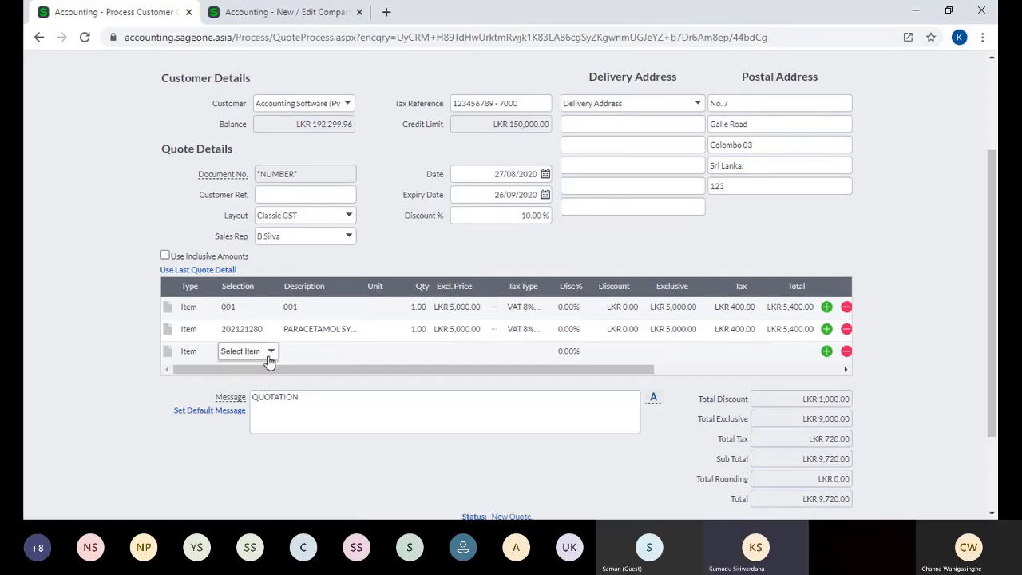
click(271, 353)
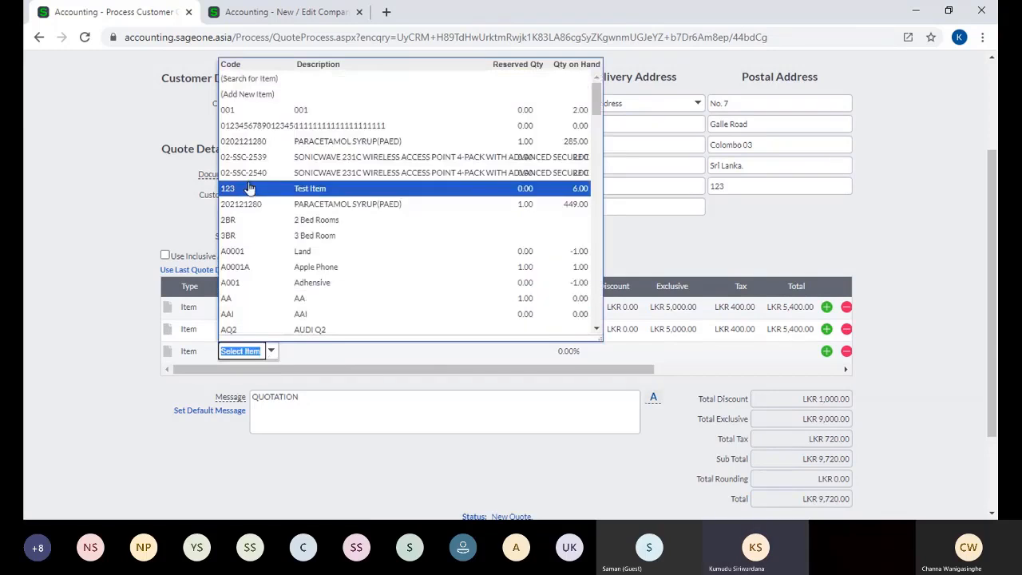
click(244, 96)
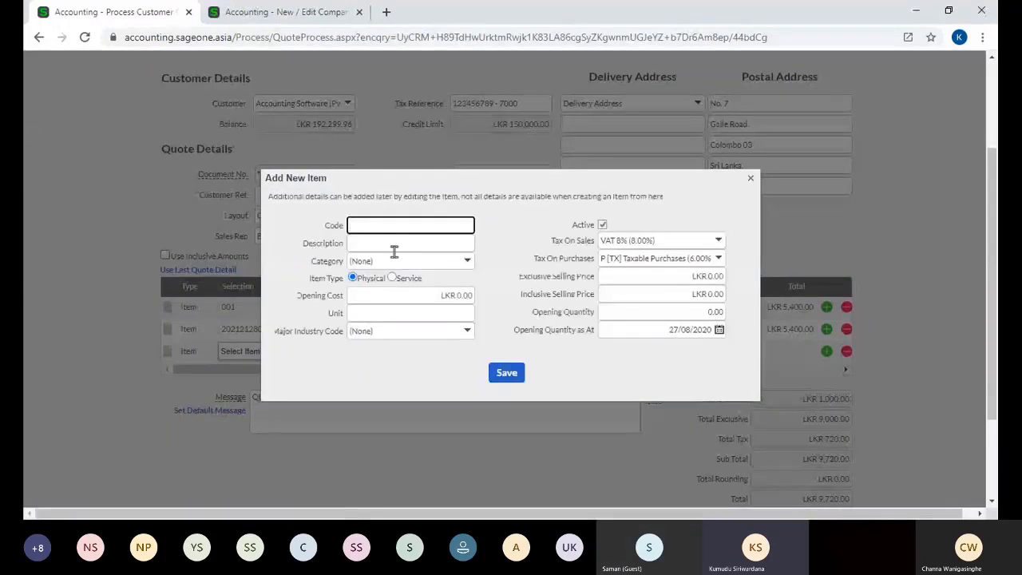
click(356, 246)
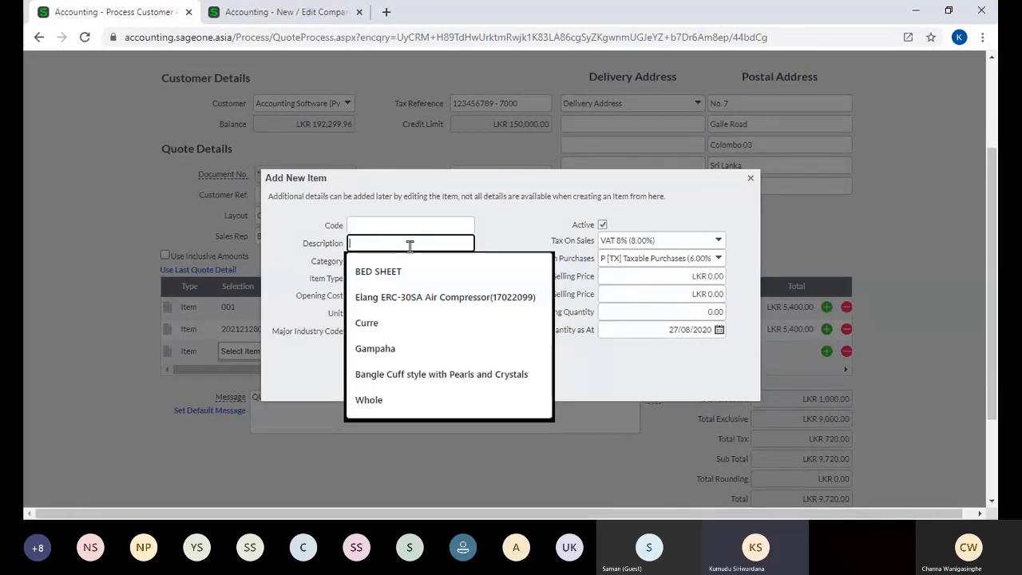
click(503, 227)
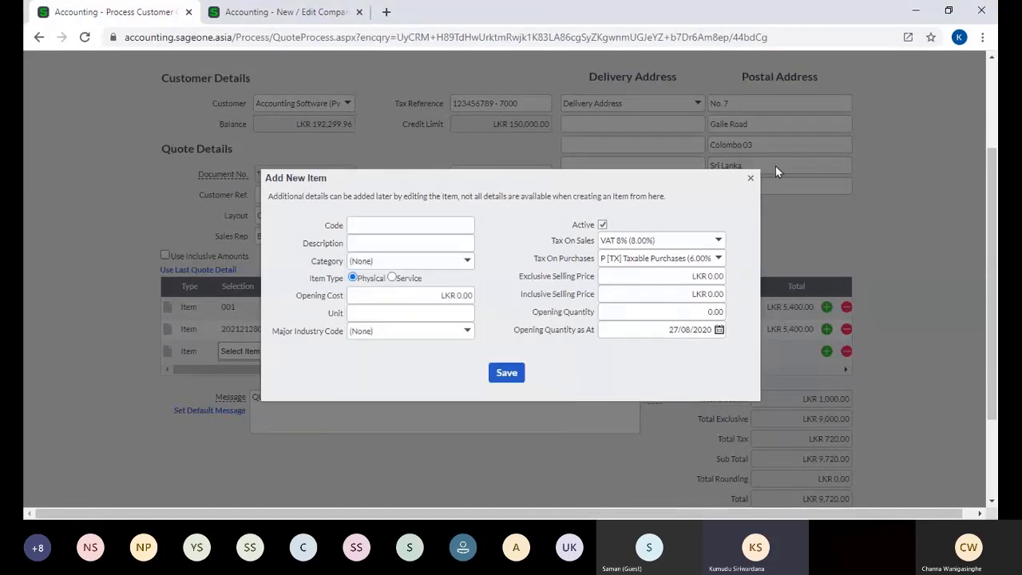
click(750, 180)
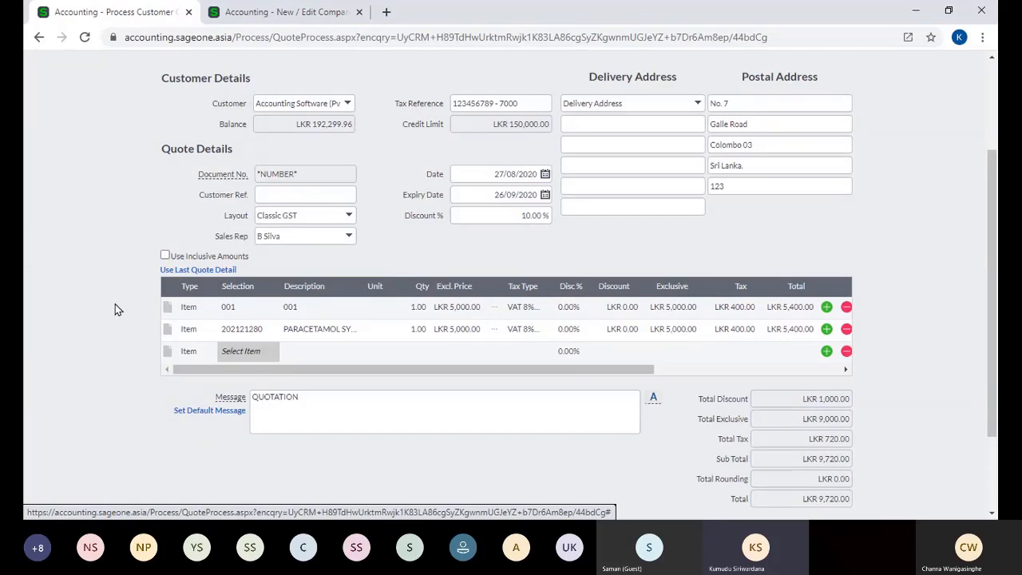
Step: Add the comment "addional details" to the 001 item line of the quote
click(168, 311)
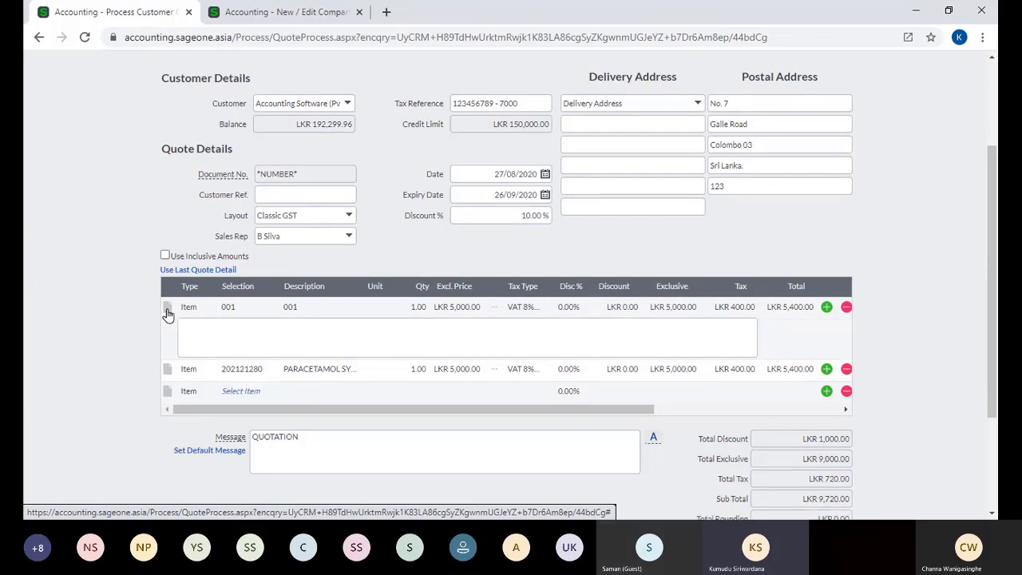
click(190, 327)
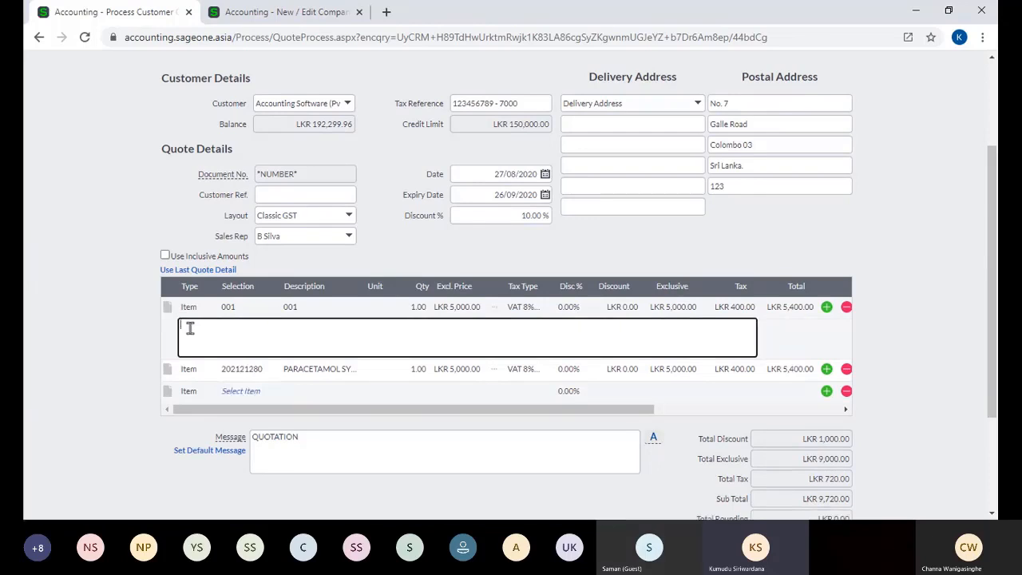
text(cvb)
key(BackSpace)
key(BackSpace)
key(BackSpace)
key(BackSpace)
text(addional detail)
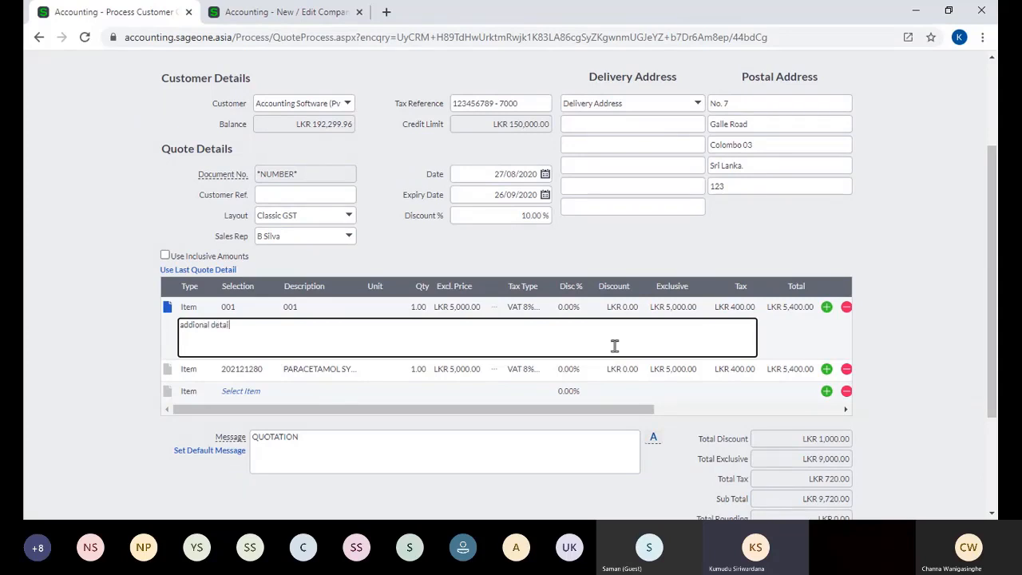
text(s)
click(905, 341)
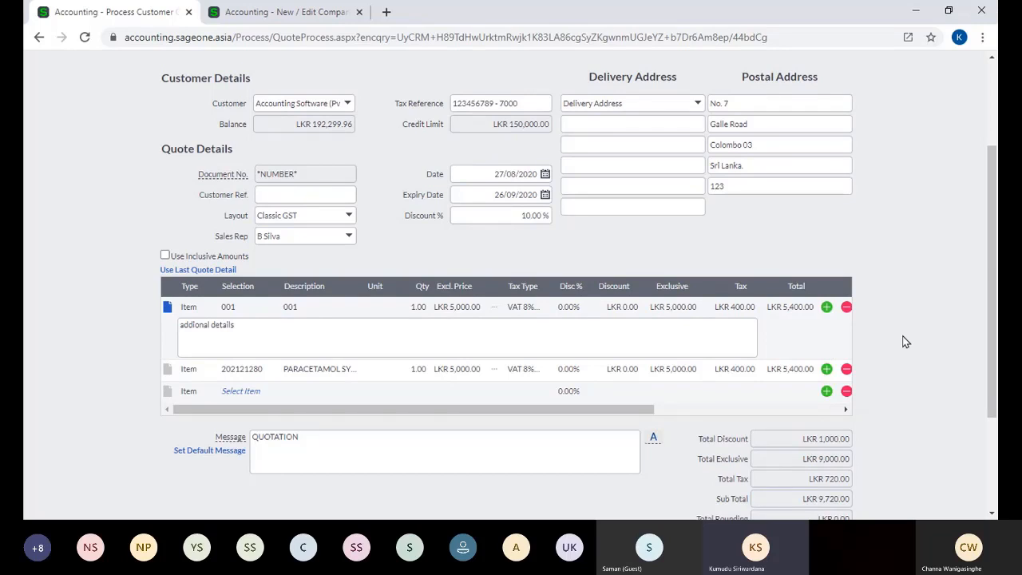
Step: Inspect the paracetamol line's comment box without entering text, and collapse the comment boxes of both item lines
click(166, 371)
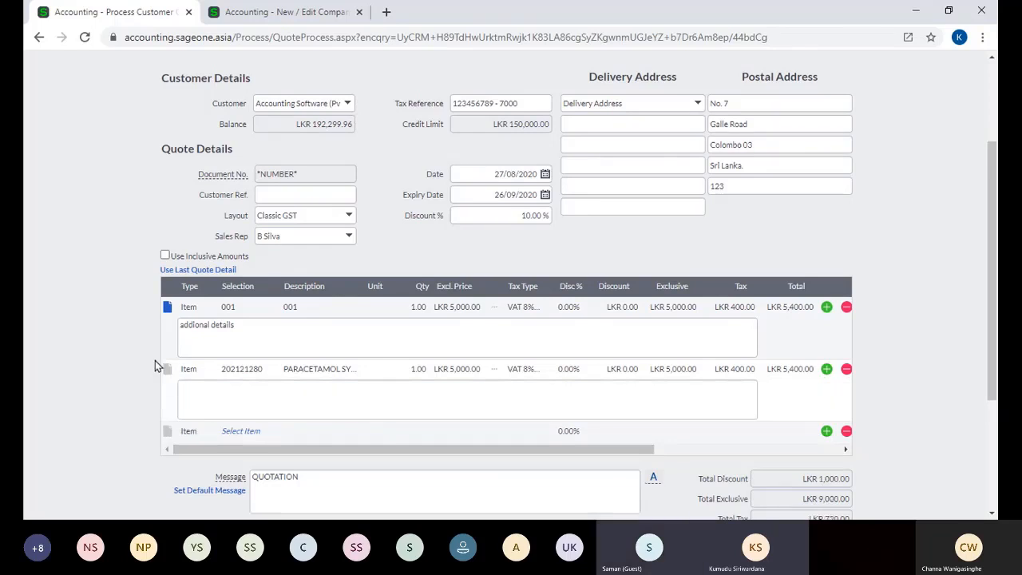
click(215, 394)
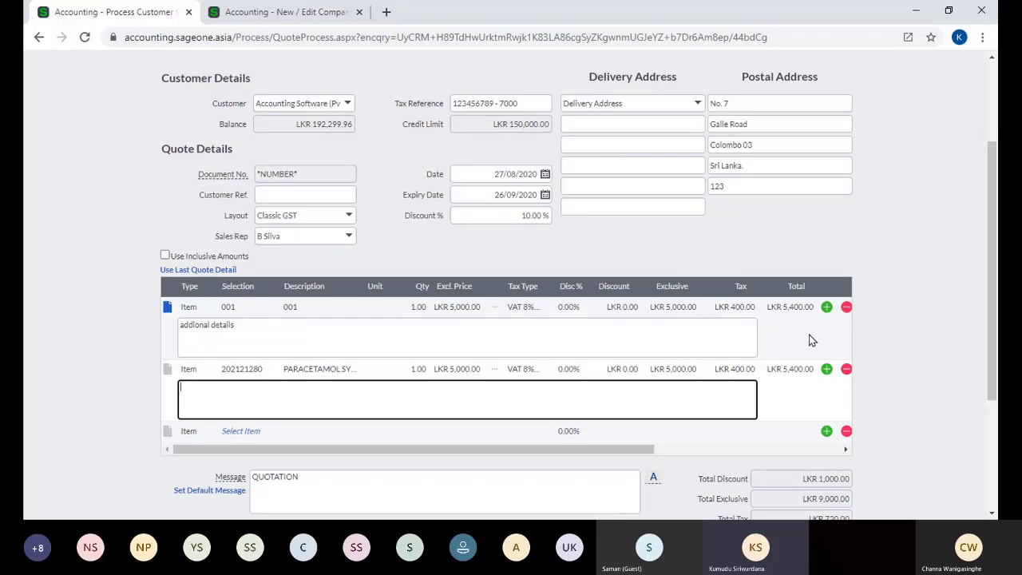
scroll(791, 349, down, 2)
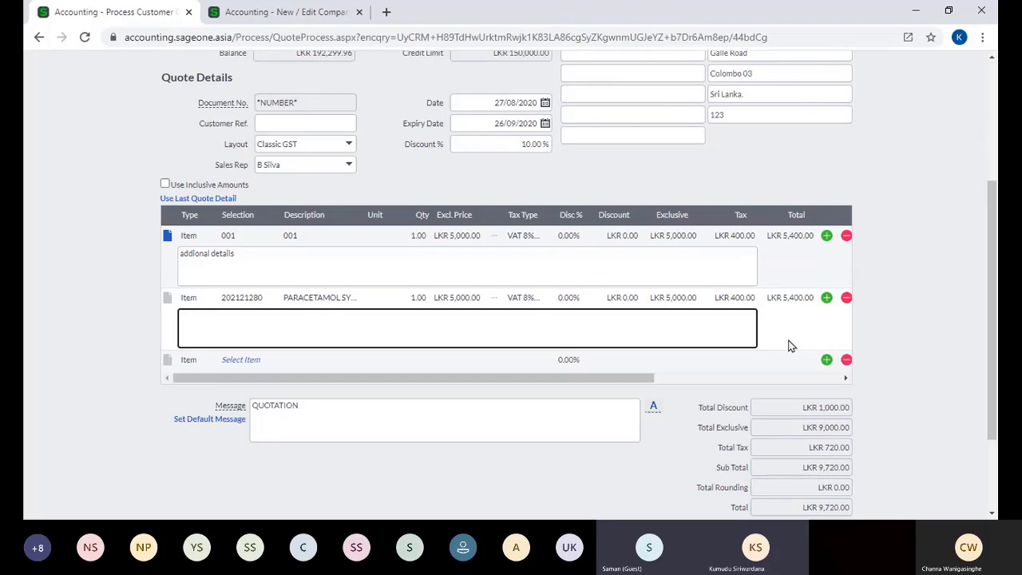
click(472, 152)
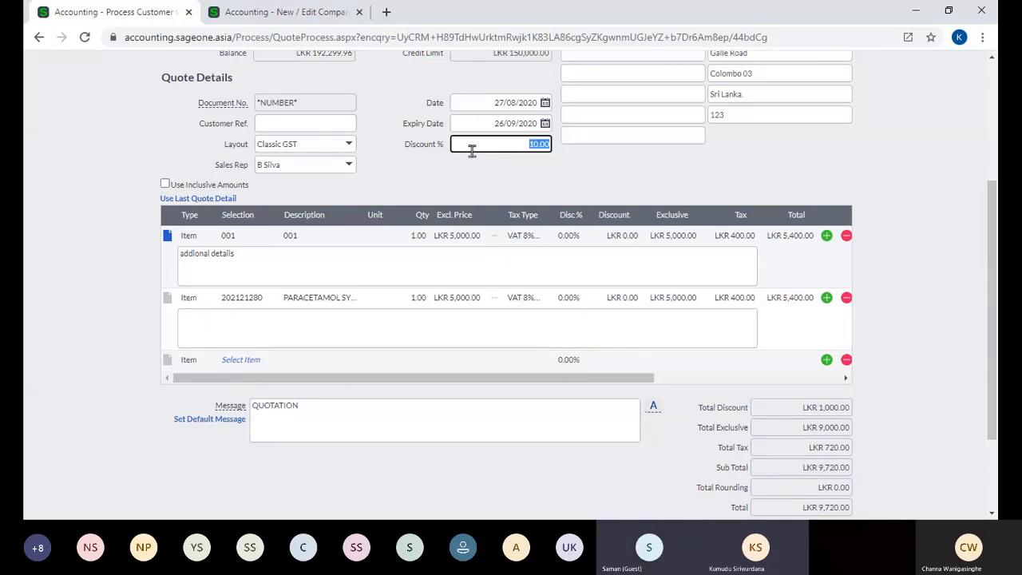
click(169, 300)
click(169, 239)
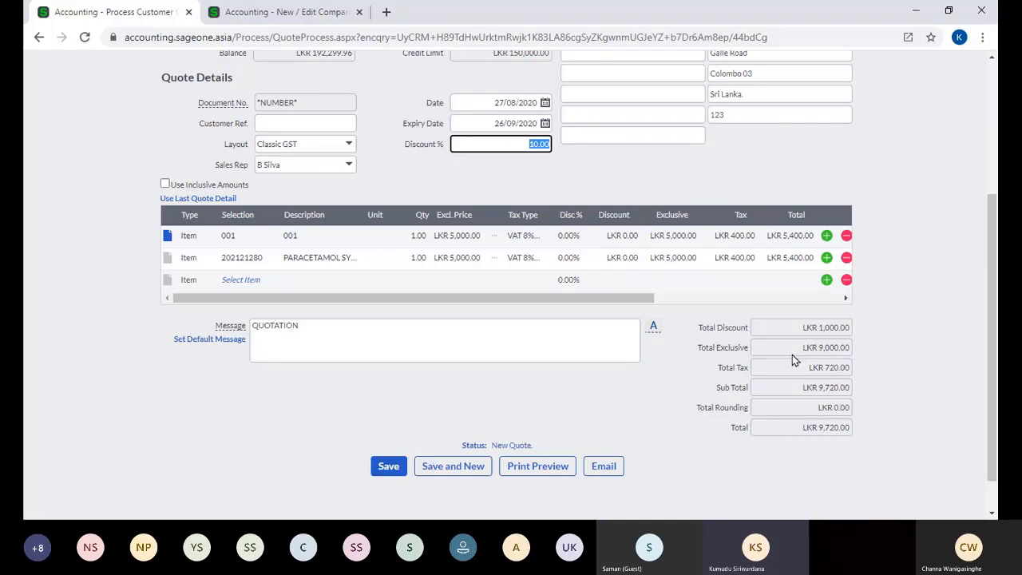
Step: Set the paracetamol line's discount to 10%
click(572, 263)
text(10)
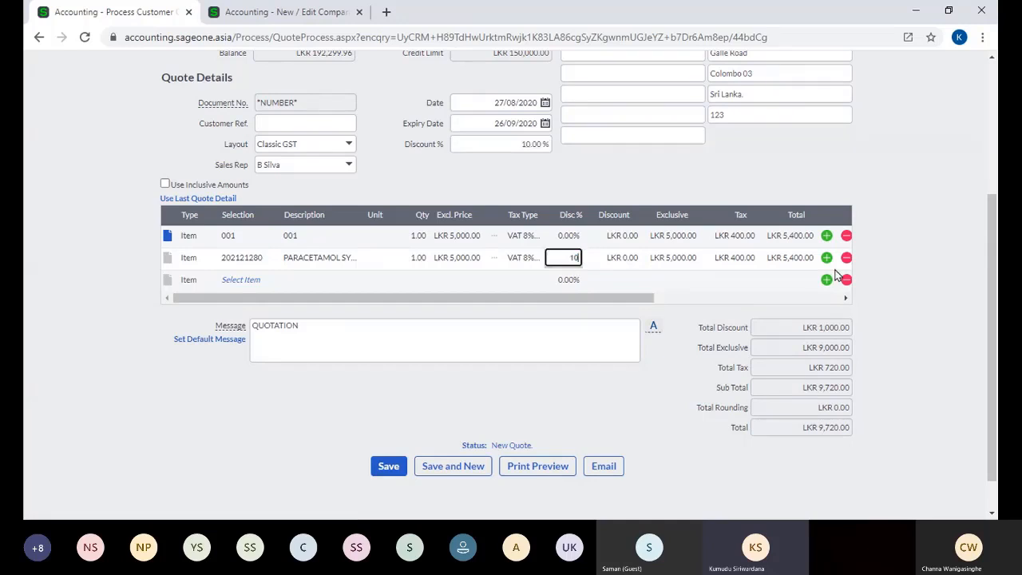
click(931, 303)
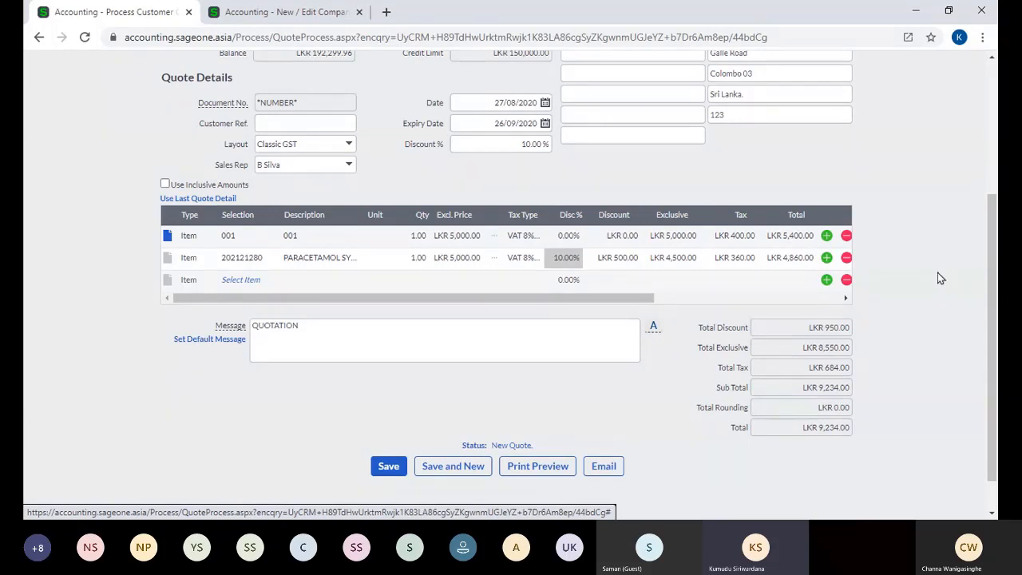
Step: Review the quote and add two more blank item lines below the existing ones
scroll(965, 279, down, 1)
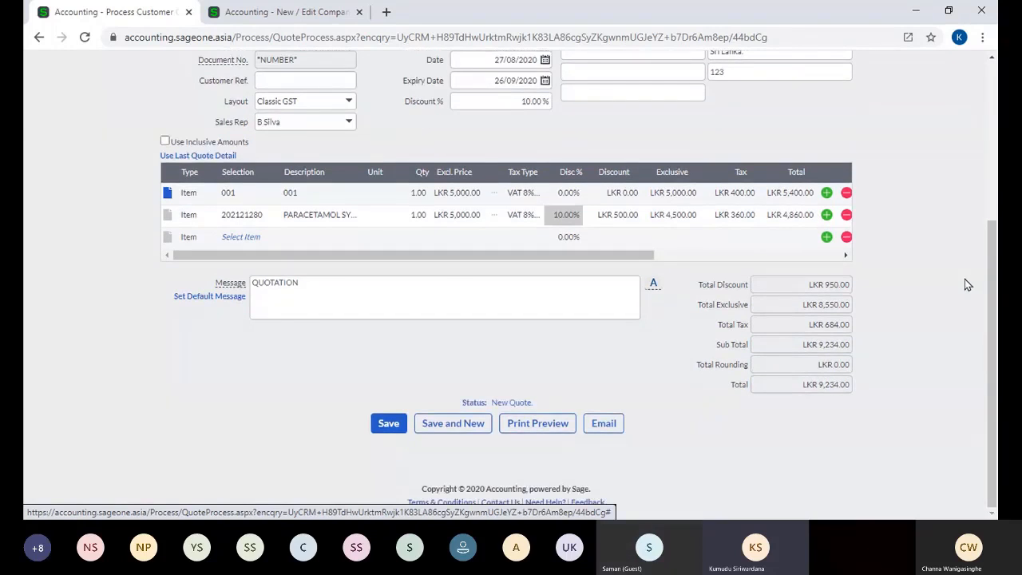
scroll(965, 278, up, 1)
scroll(964, 285, up, 1)
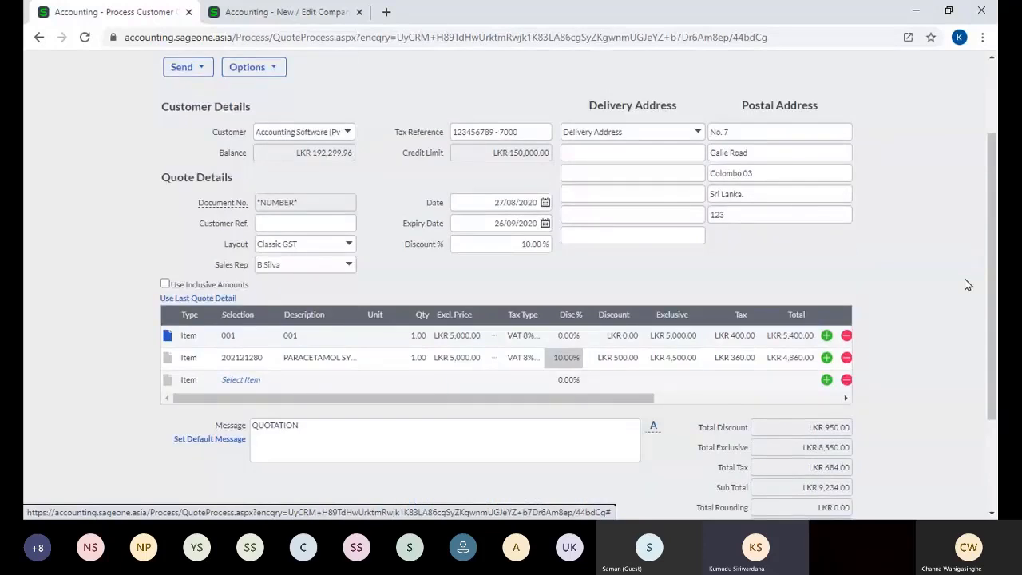
scroll(964, 285, up, 1)
scroll(965, 285, down, 4)
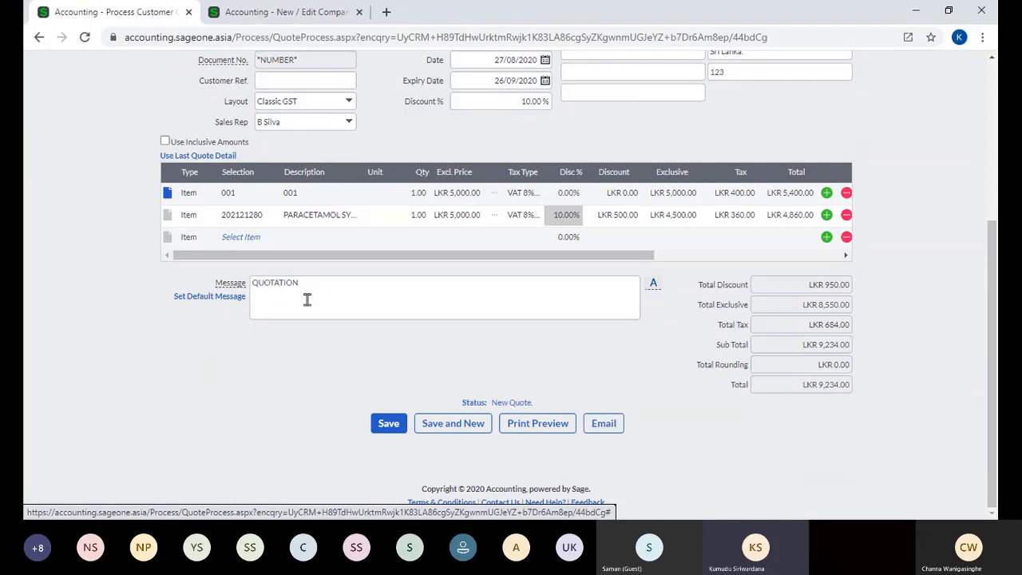
drag(404, 255, 332, 264)
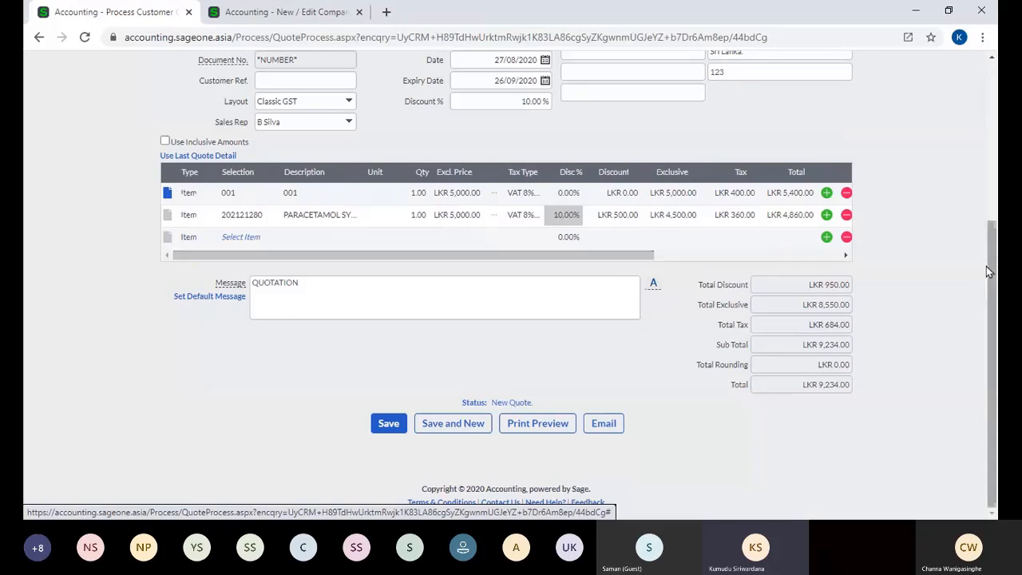
click(826, 237)
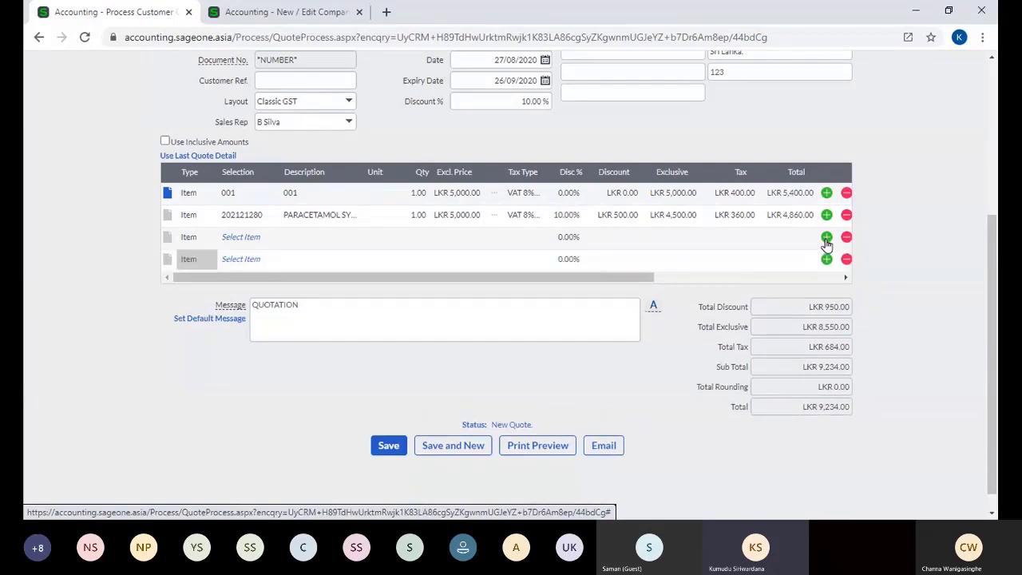
click(826, 260)
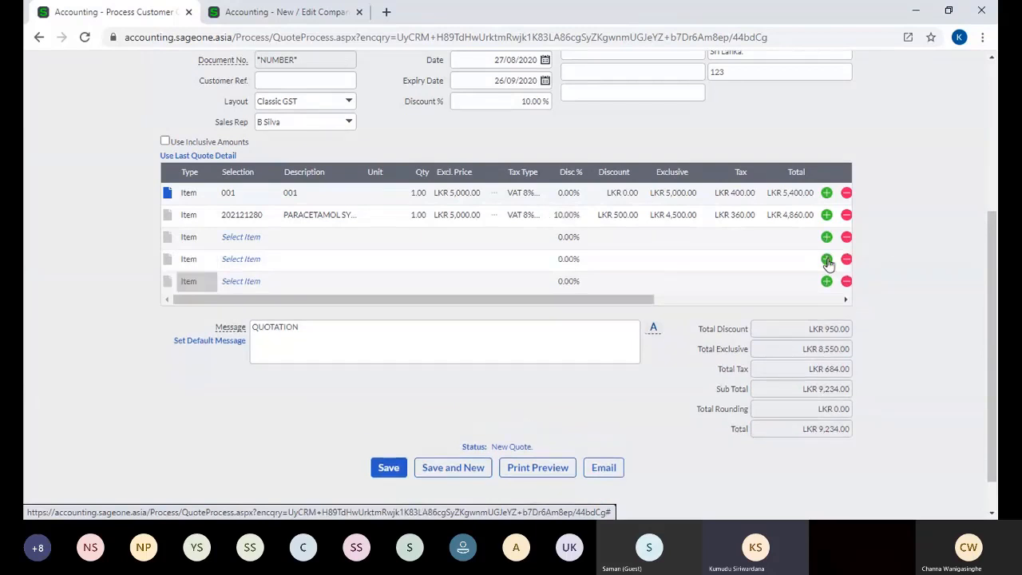
Step: Inspect the quote's message and available options, and show its user defined fields
scroll(891, 247, down, 2)
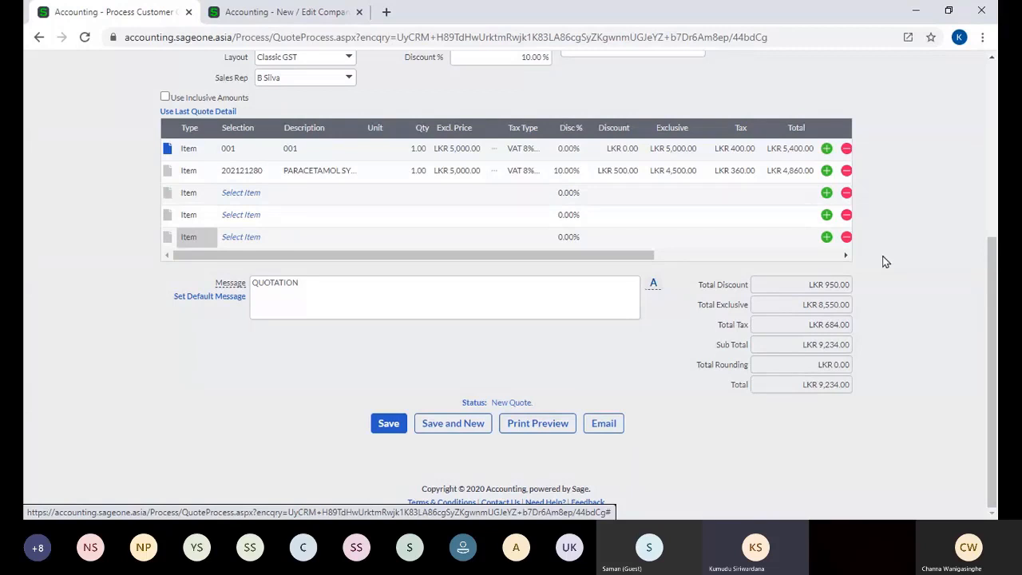
click(325, 293)
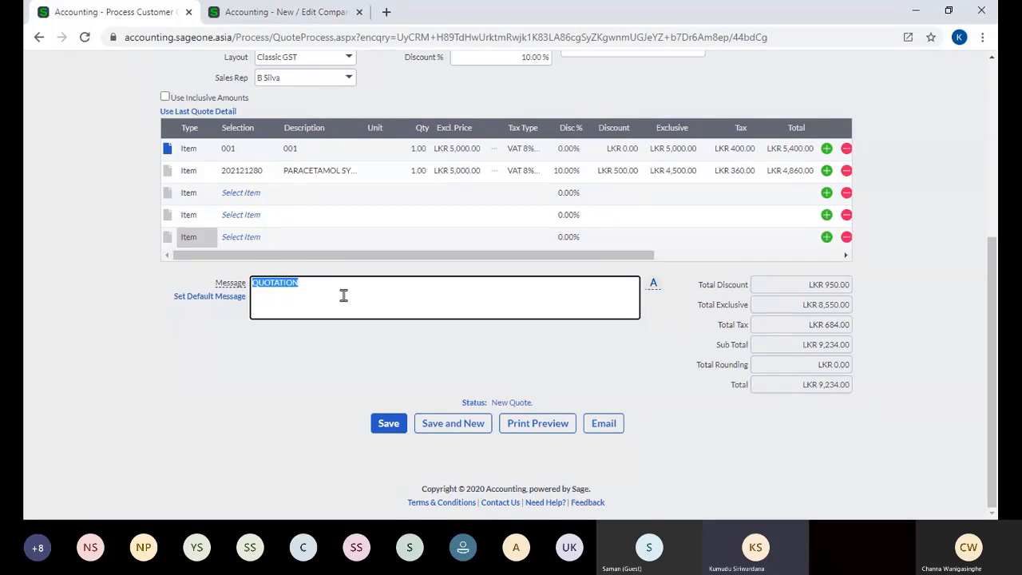
scroll(343, 296, up, 2)
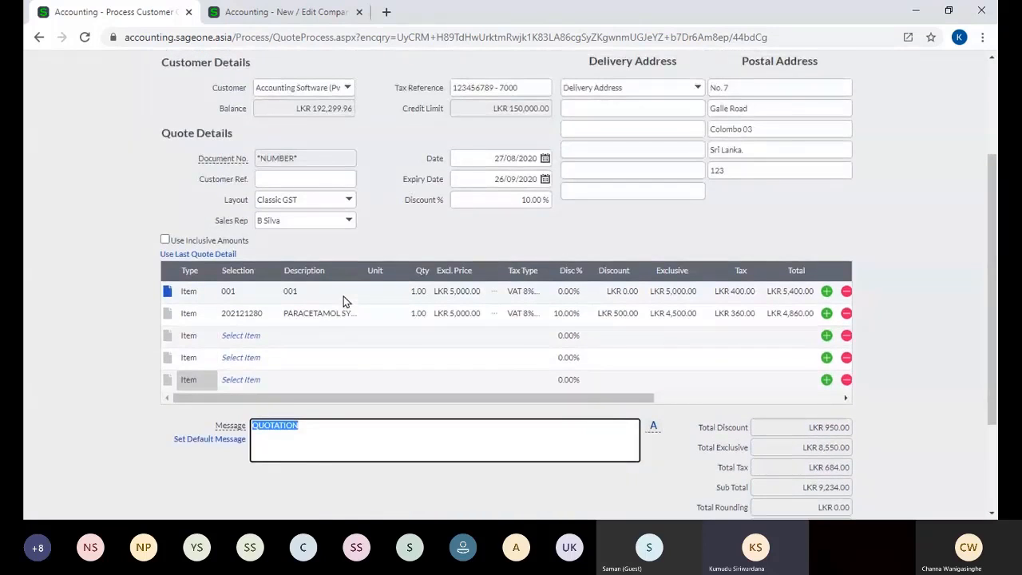
scroll(343, 301, up, 2)
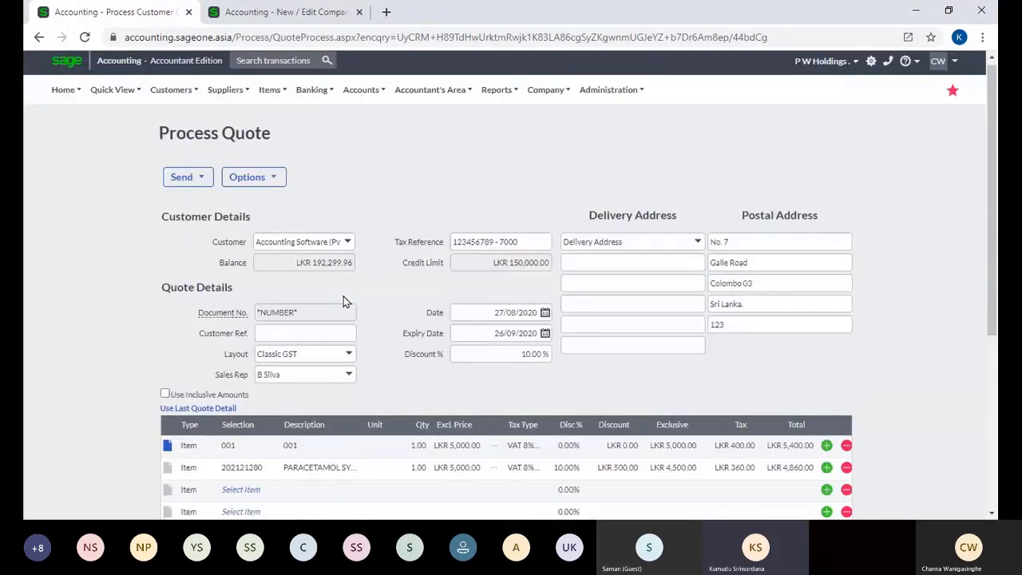
click(286, 192)
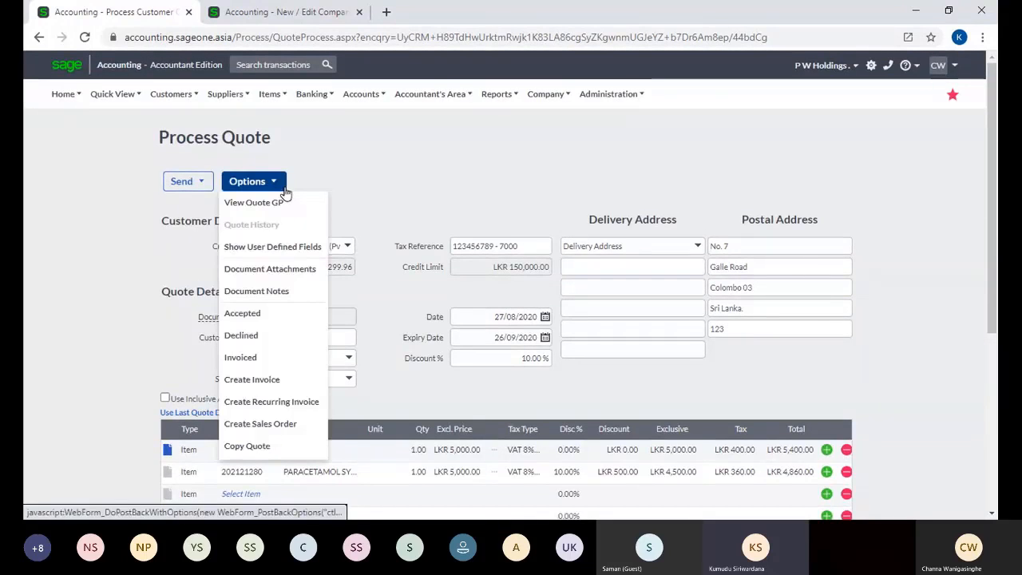
click(286, 192)
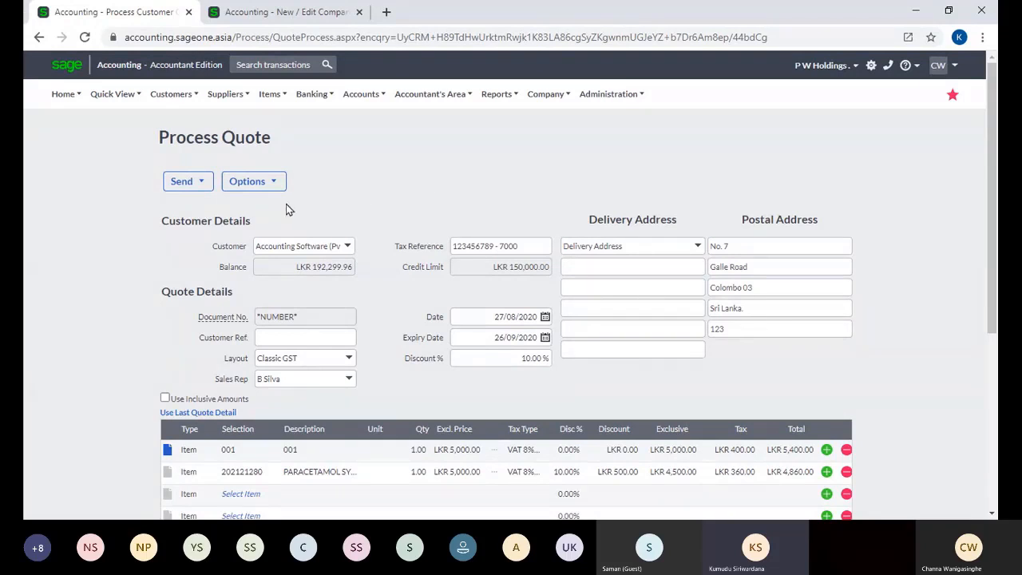
click(263, 188)
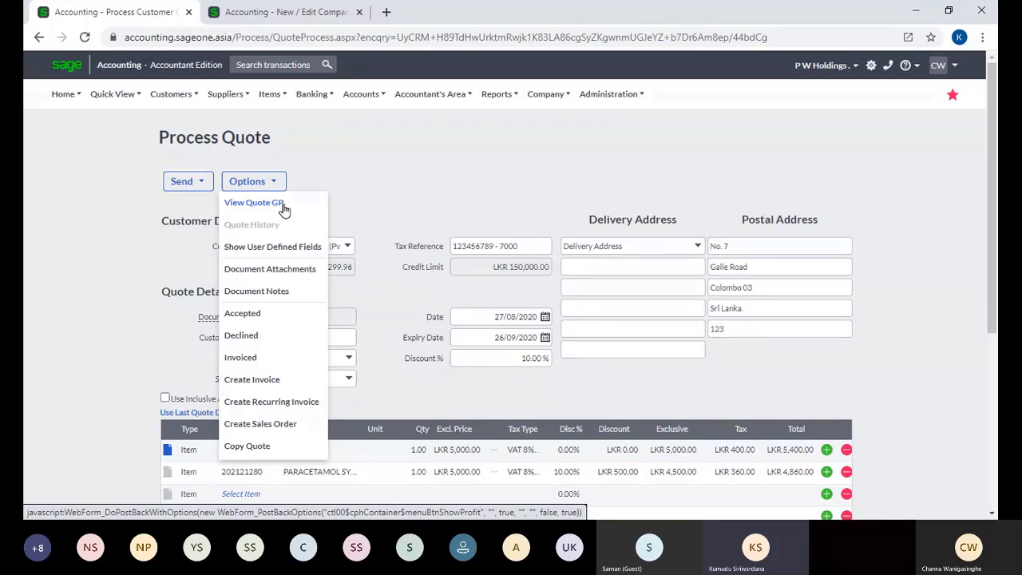
click(292, 252)
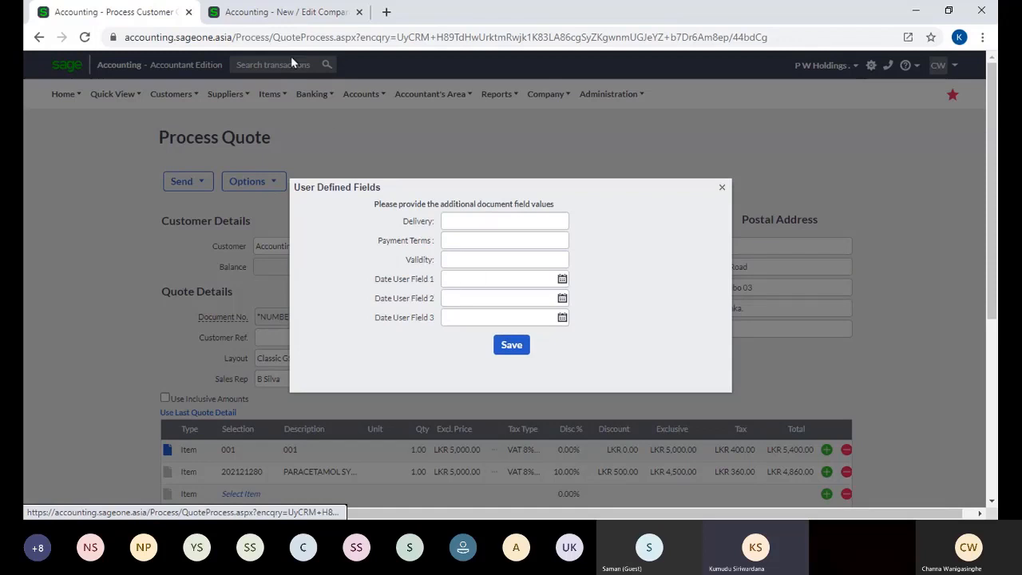
Step: Examine the Customer Quote user defined fields in the company settings for Documents & Transactions, and close the quote's User Defined Fields form without saving
click(294, 16)
mouse_move(559, 94)
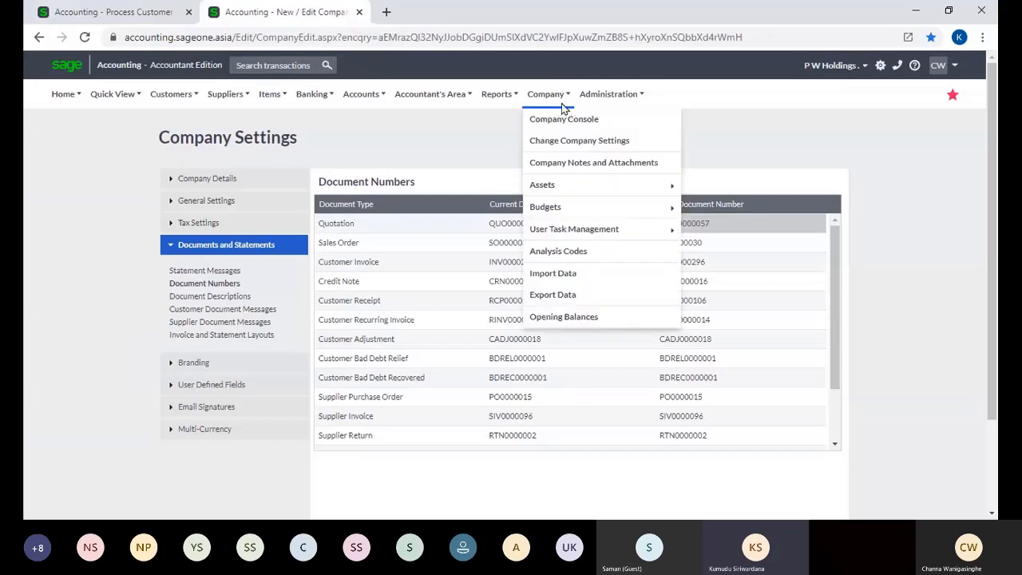
click(563, 147)
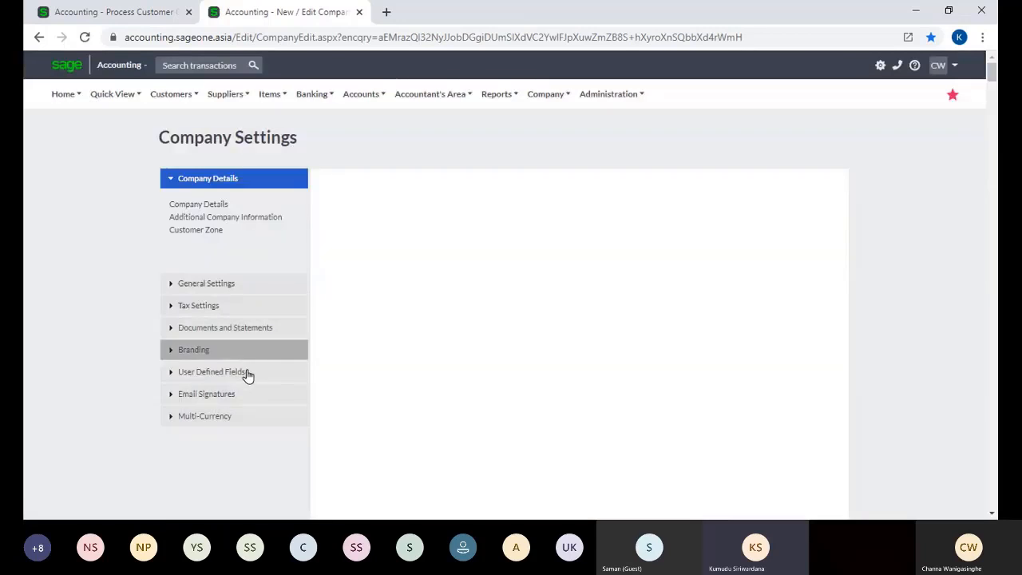
click(247, 372)
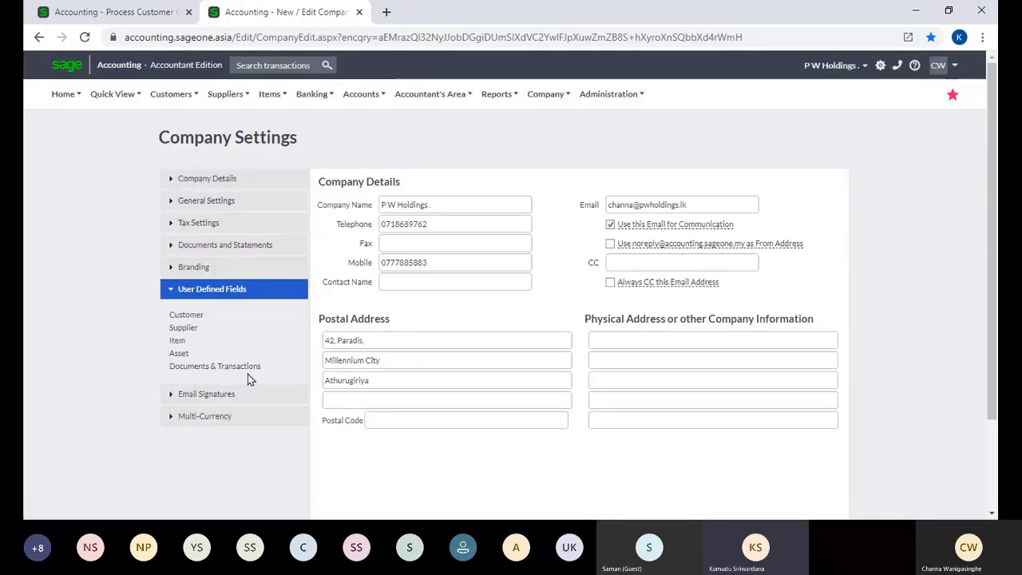
click(227, 370)
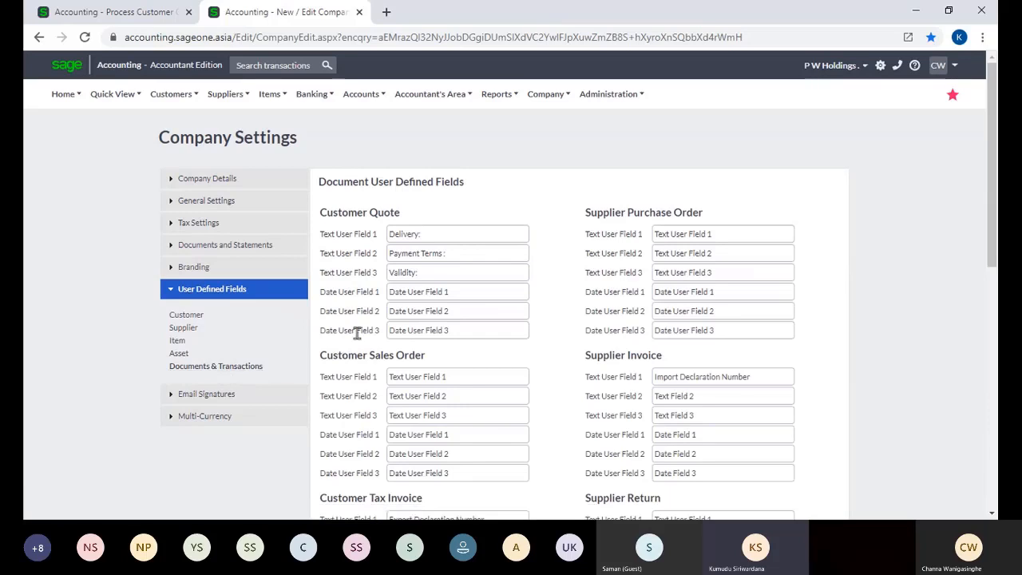
double_click(462, 237)
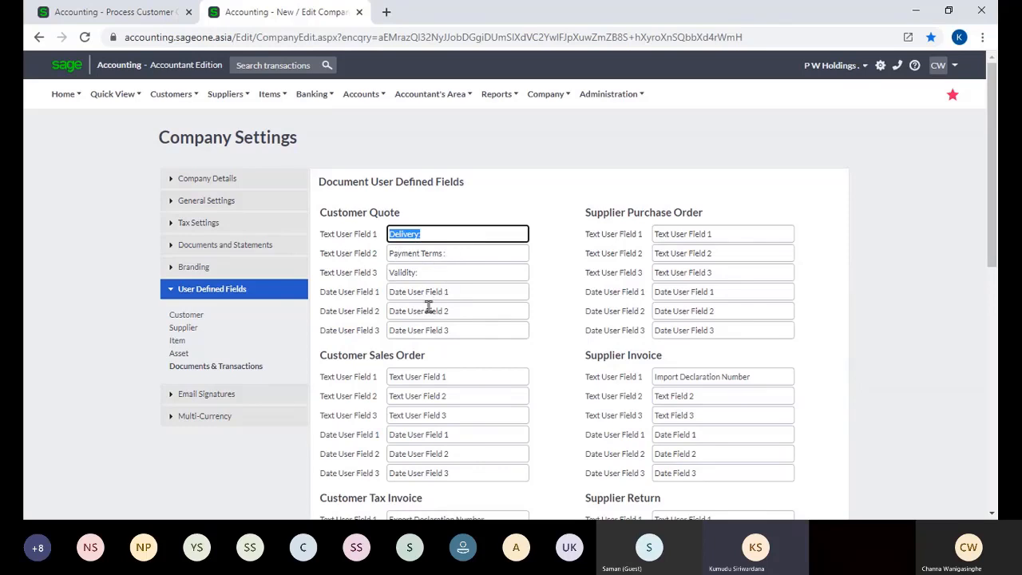
click(125, 16)
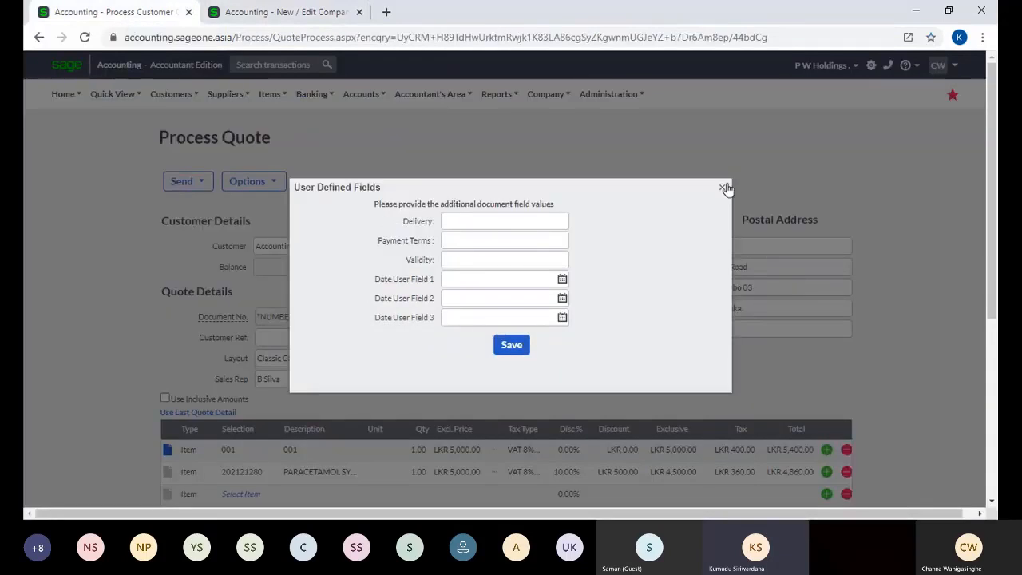
click(723, 188)
scroll(584, 315, down, 2)
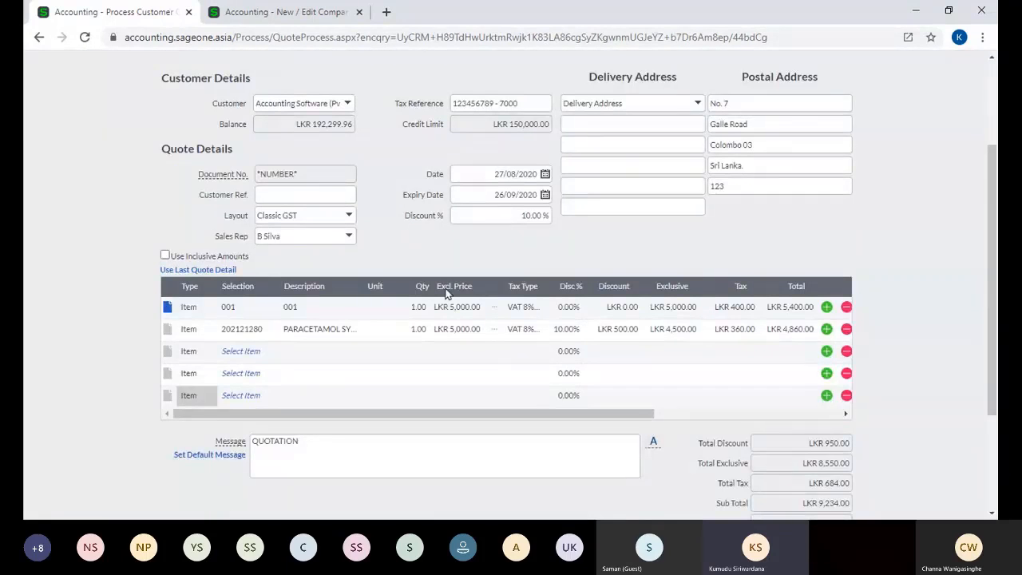
scroll(584, 314, up, 2)
click(268, 183)
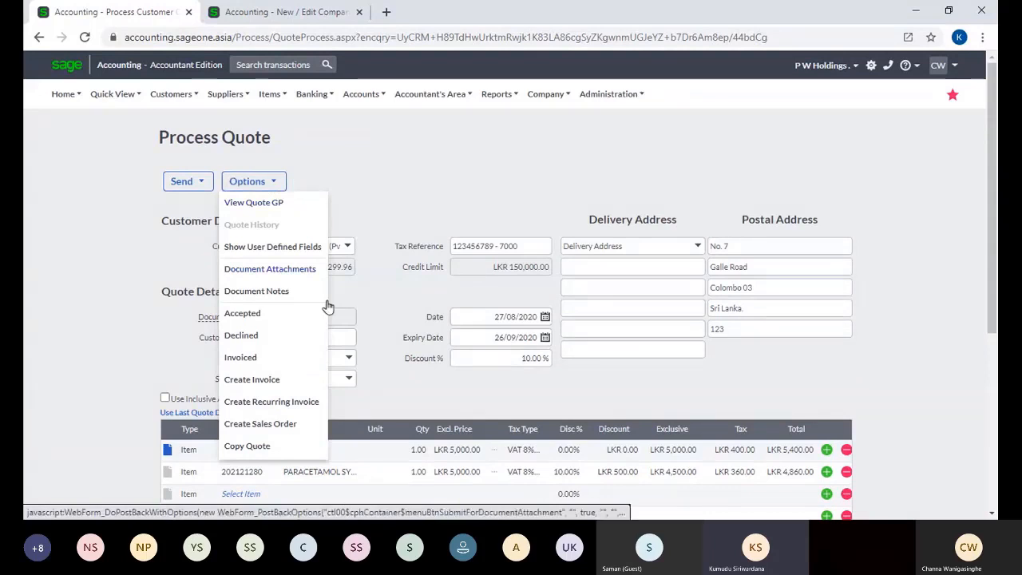
mouse_move(264, 179)
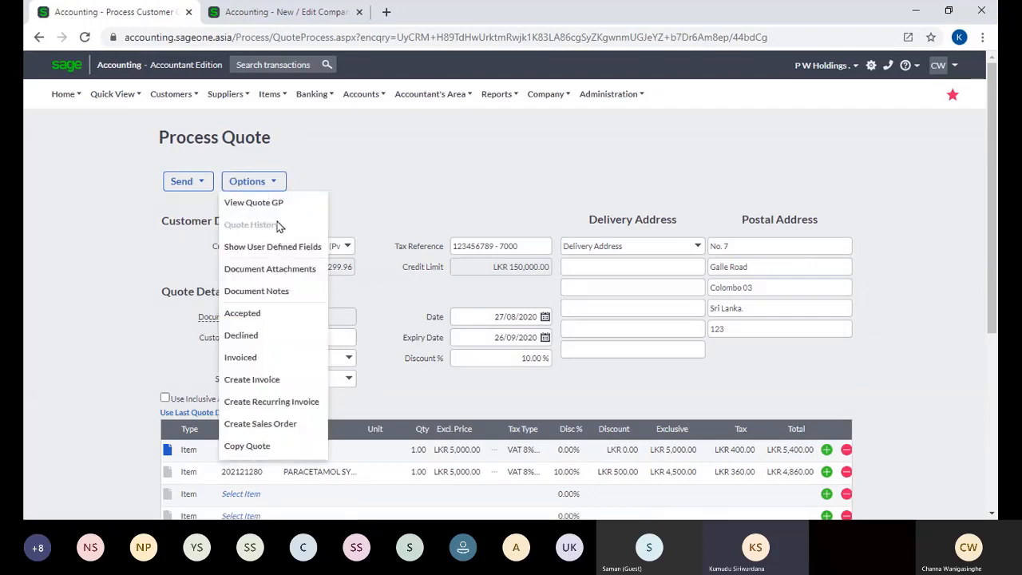
click(302, 270)
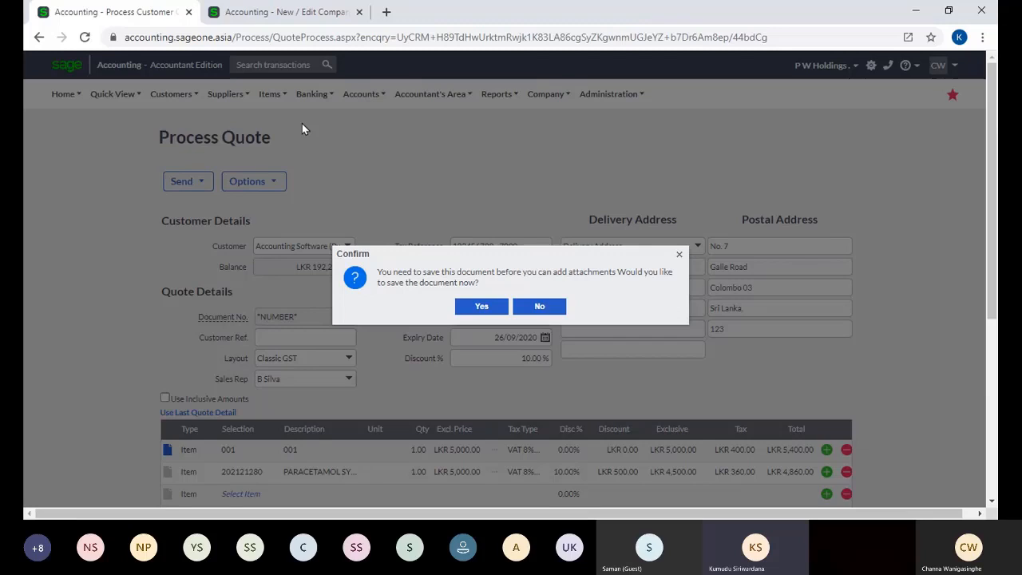
click(529, 306)
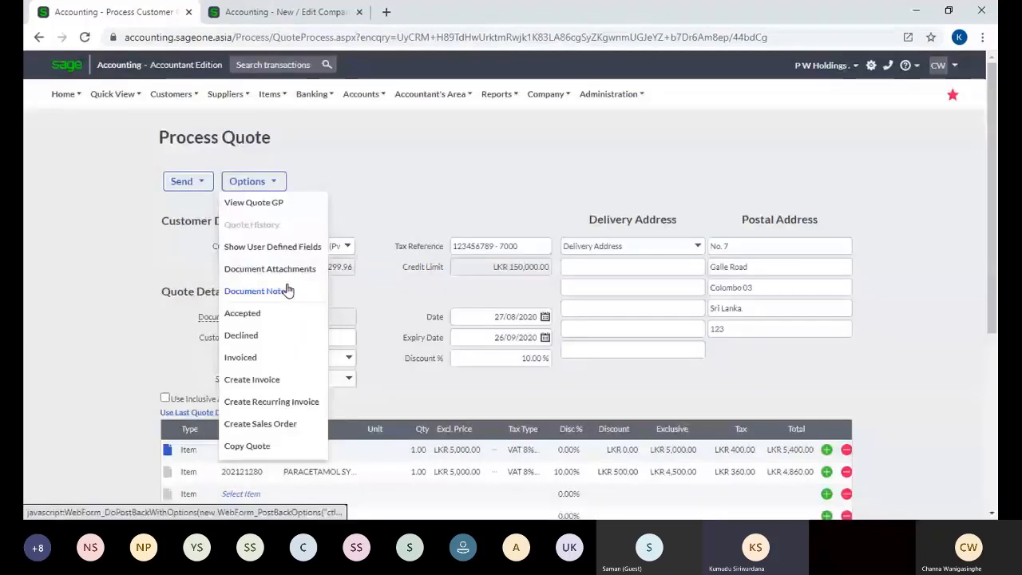
Step: Save the quote to open its document attachments, and browse the Downloads folder for a file to attach before closing the attachments
click(287, 291)
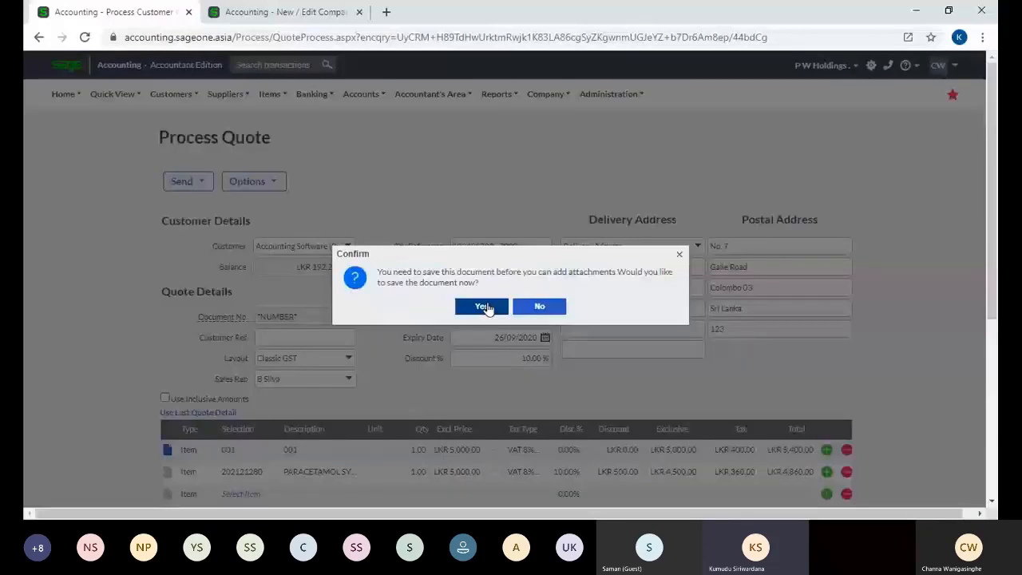
click(483, 307)
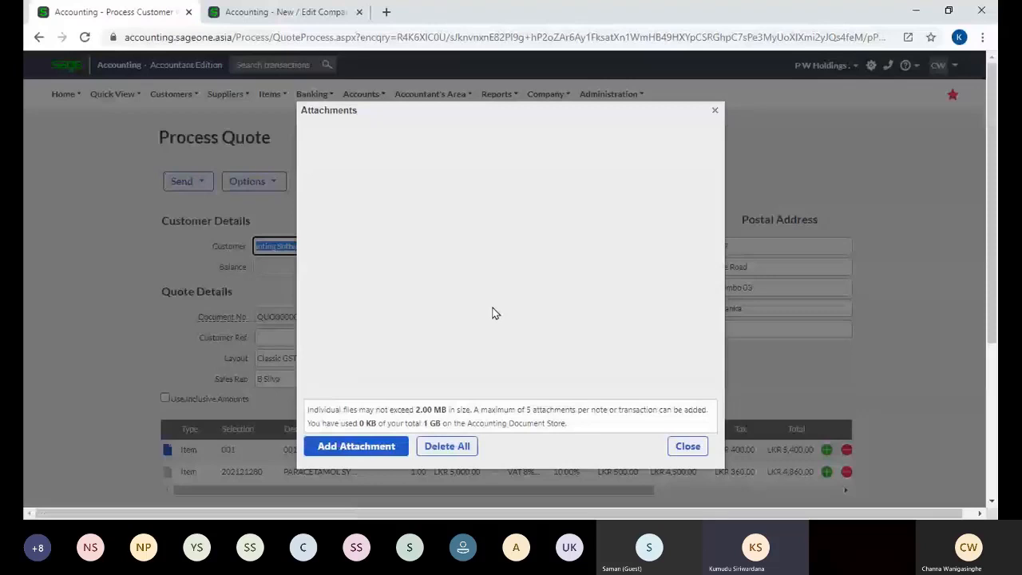
click(375, 453)
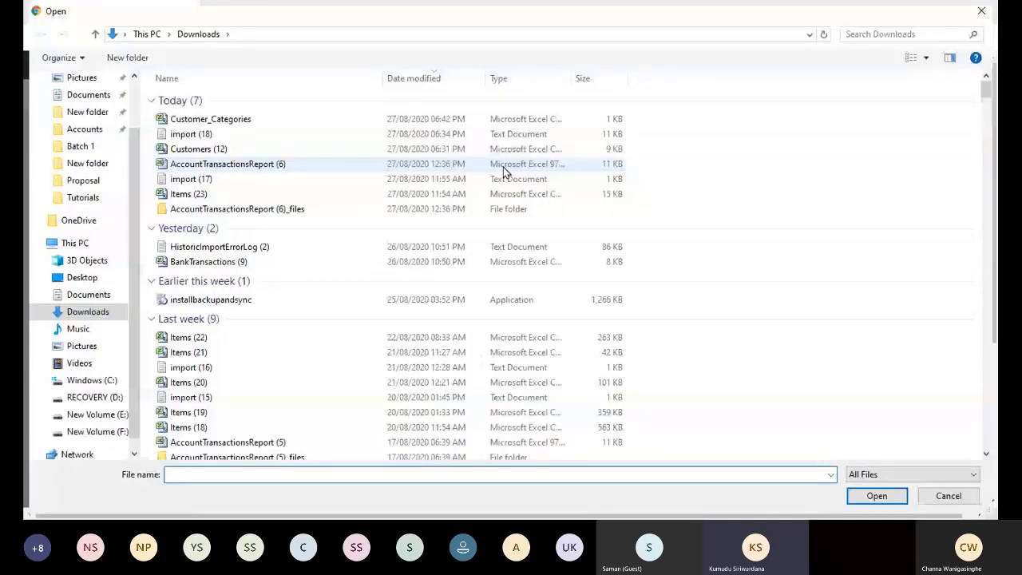
key(Escape)
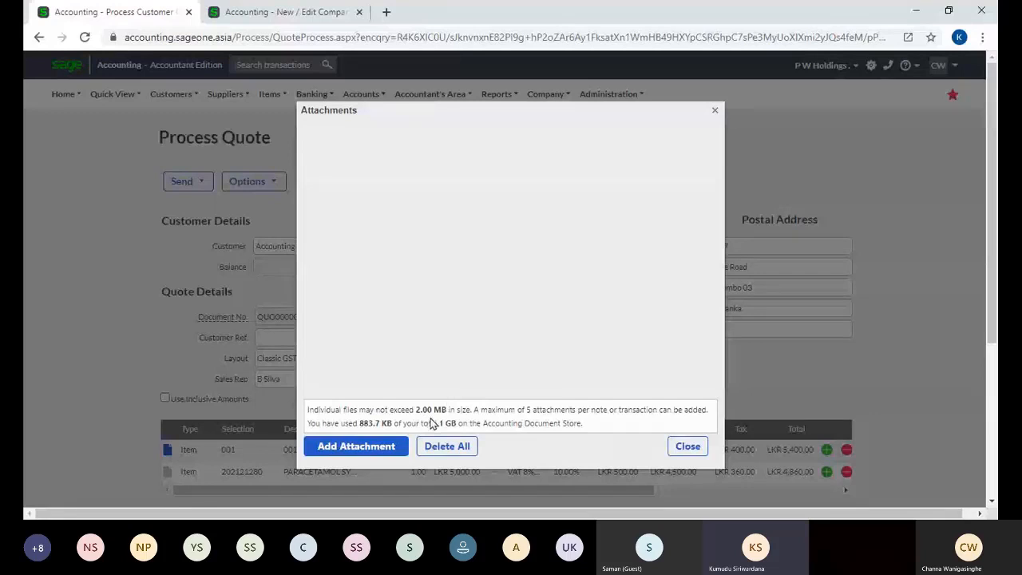
click(667, 446)
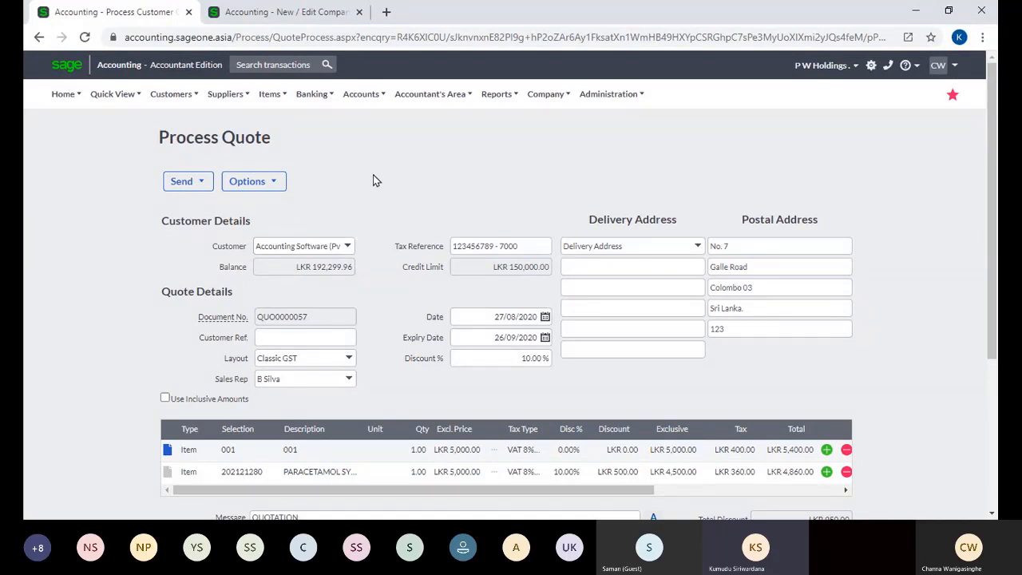
Step: Open the saved quote's document notes and start a new note
click(276, 181)
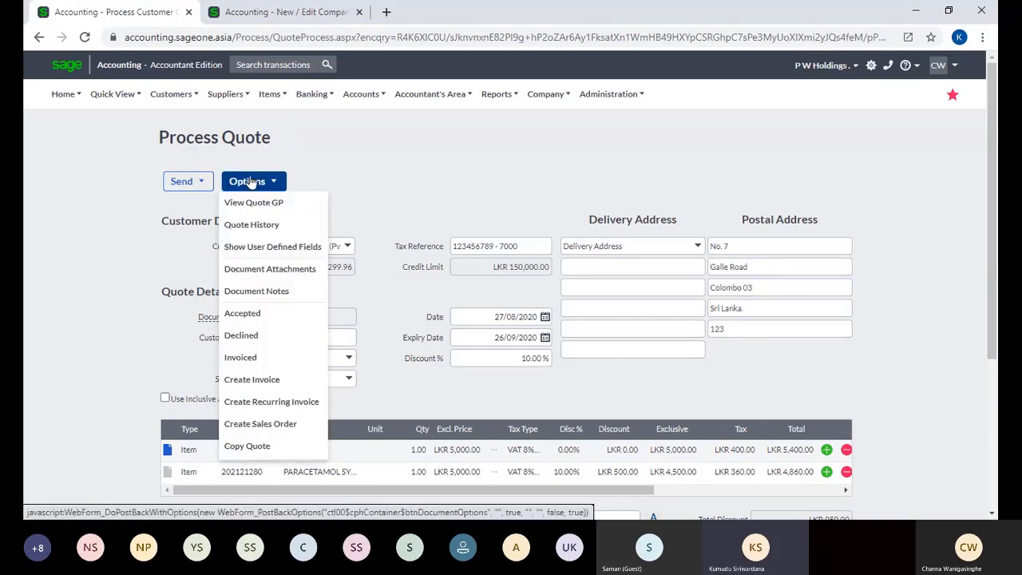
click(271, 297)
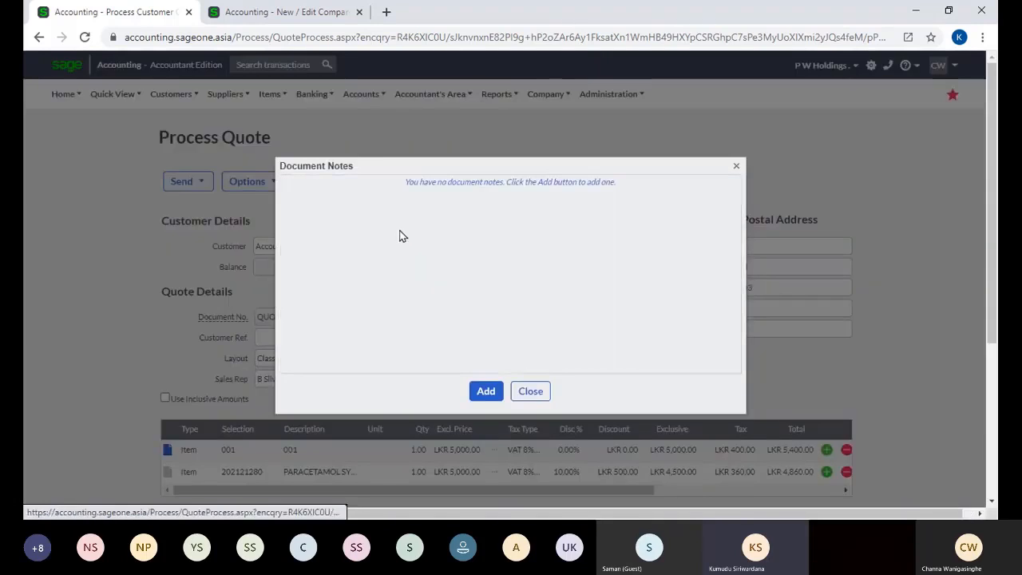
click(489, 396)
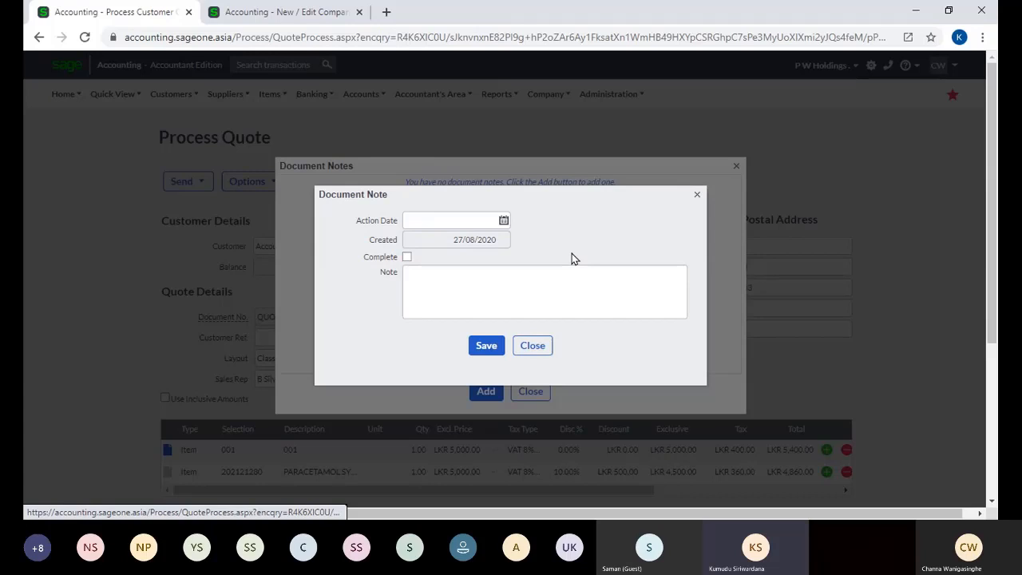
Step: Look over the action date and note fields of a new document note, and close the document notes without saving
click(475, 226)
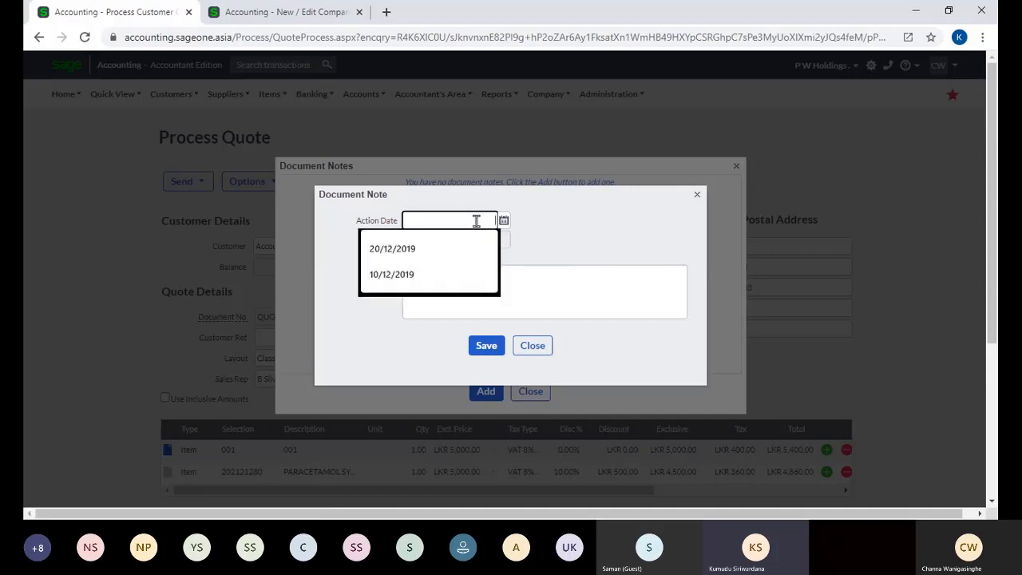
click(561, 245)
click(485, 275)
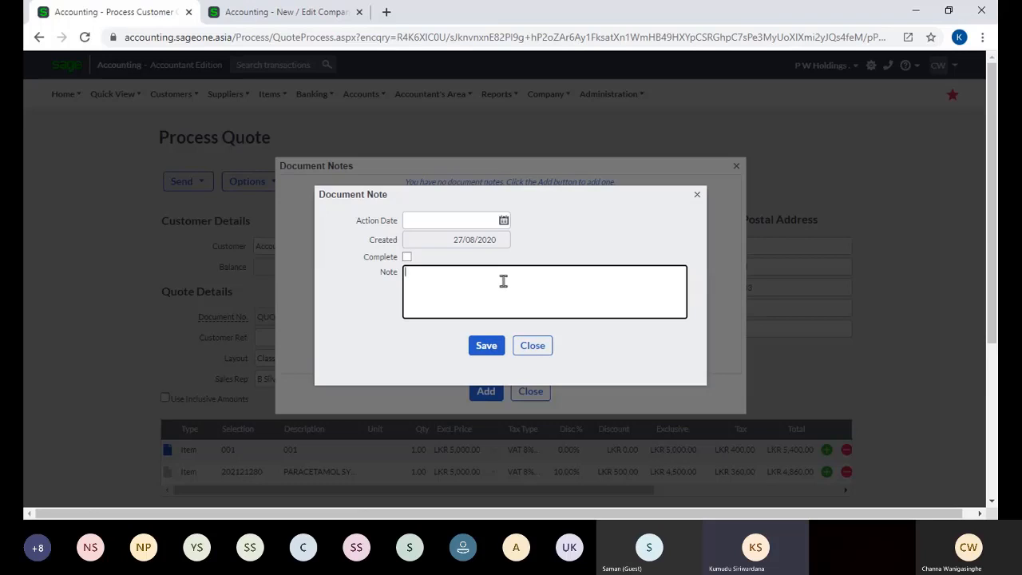
click(534, 348)
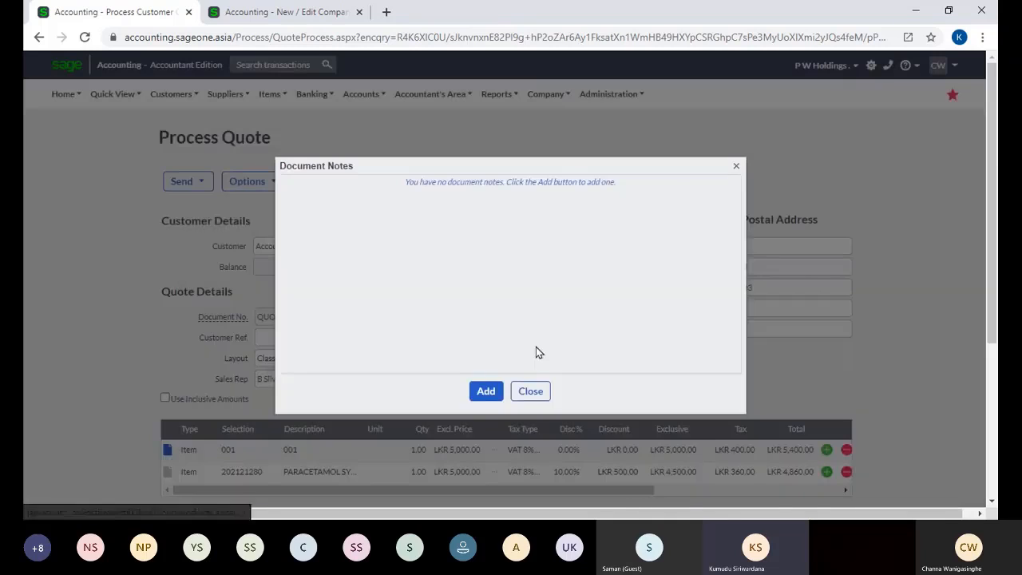
click(531, 391)
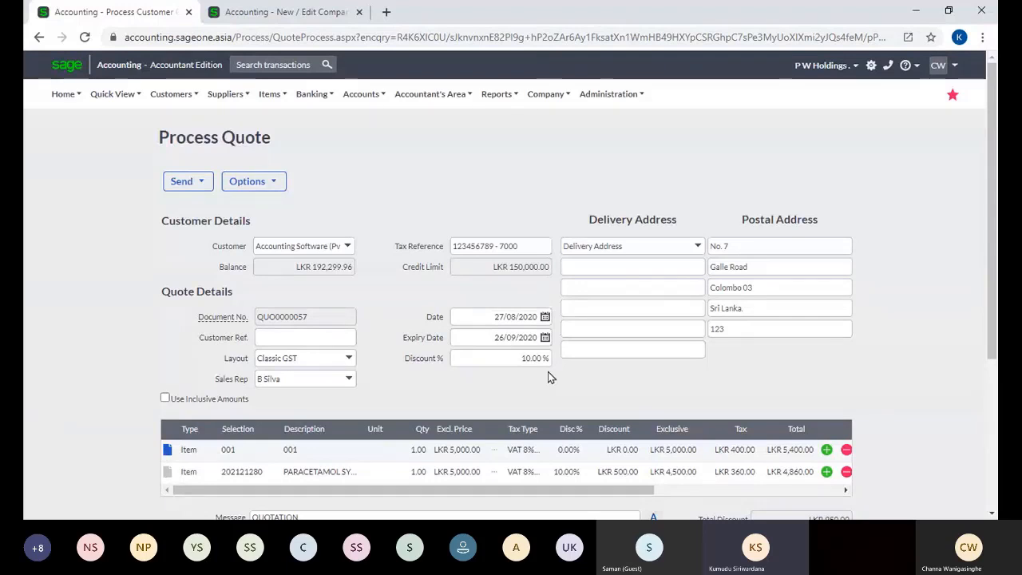
Step: Review the quote's customer details, line items, message and totals
scroll(549, 377, down, 2)
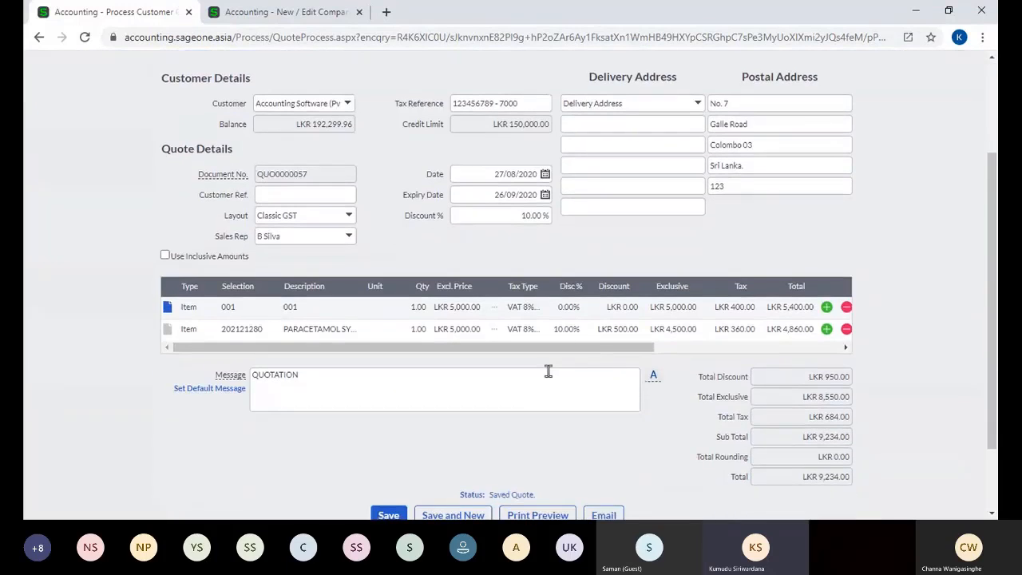
scroll(548, 370, down, 1)
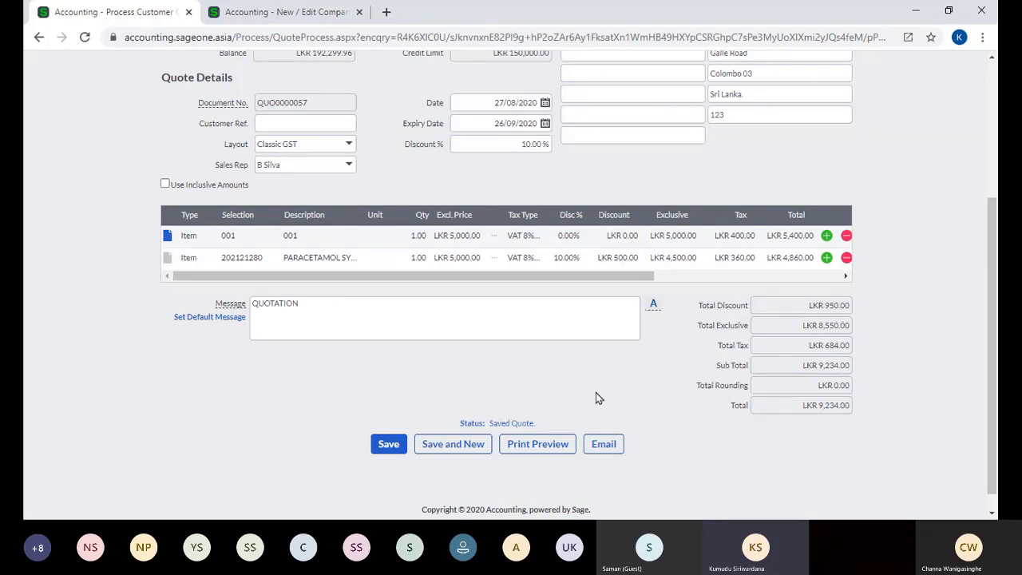
scroll(607, 399, up, 1)
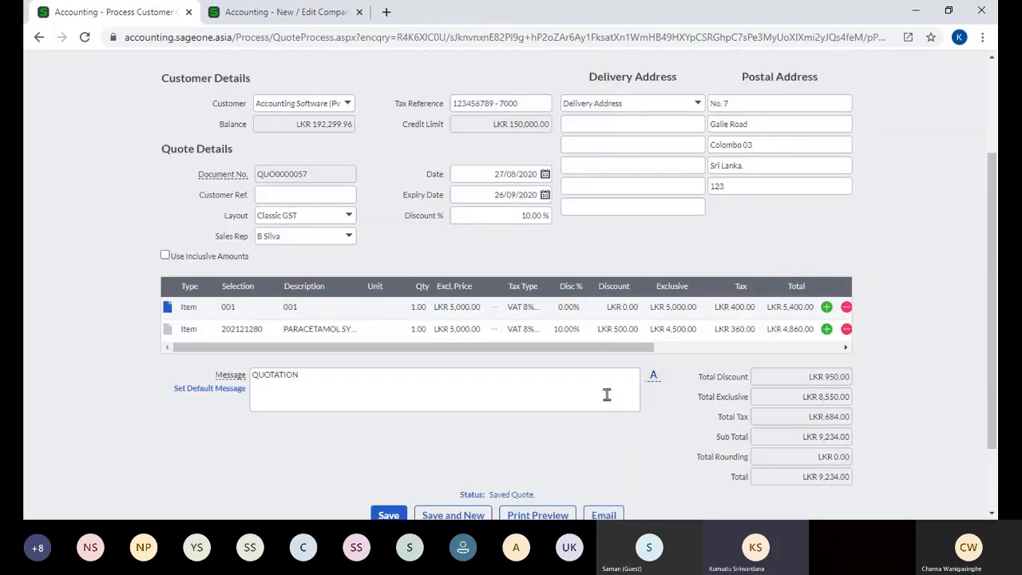
scroll(606, 396, up, 1)
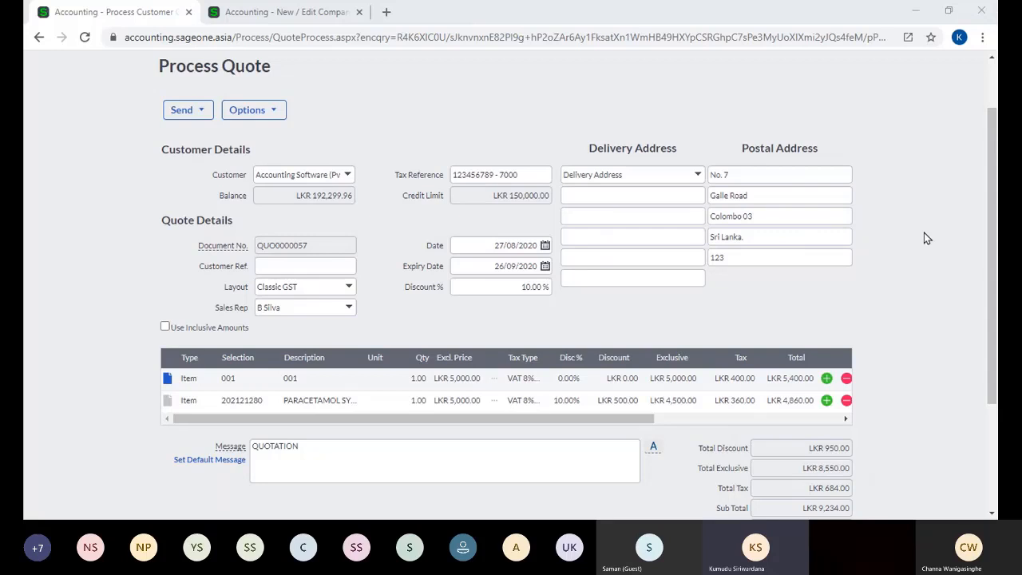
scroll(924, 234, up, 1)
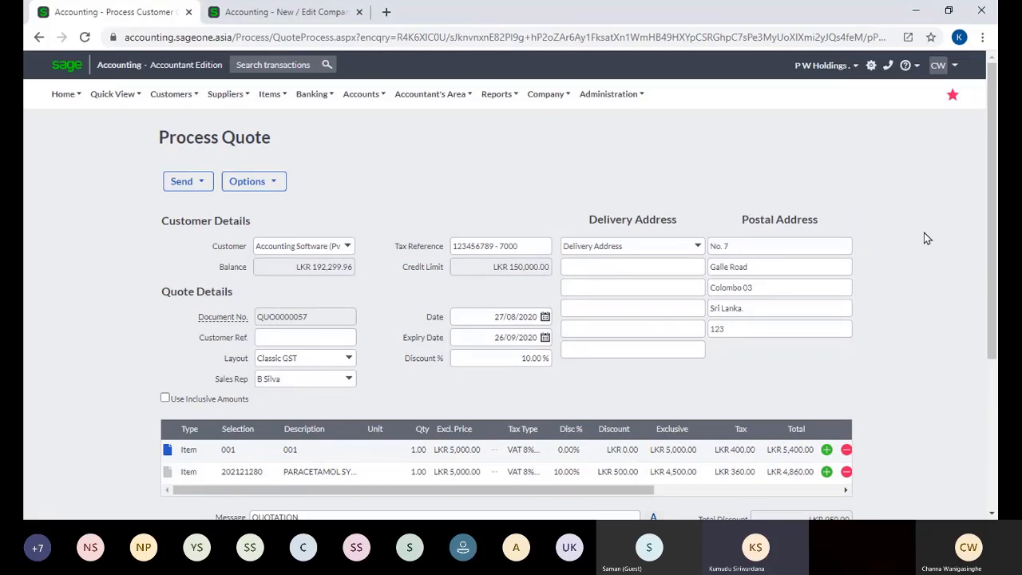
mouse_move(608, 99)
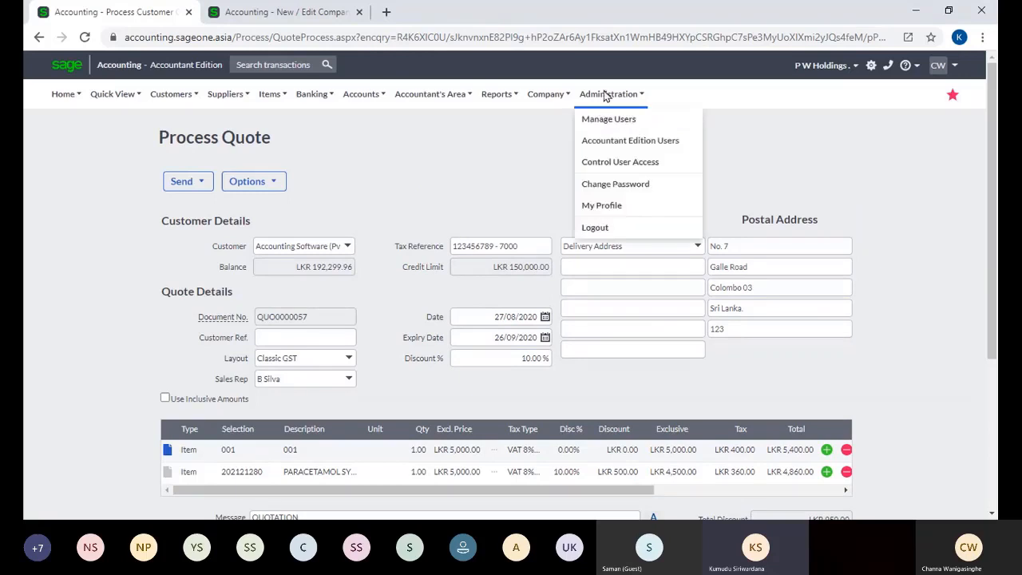
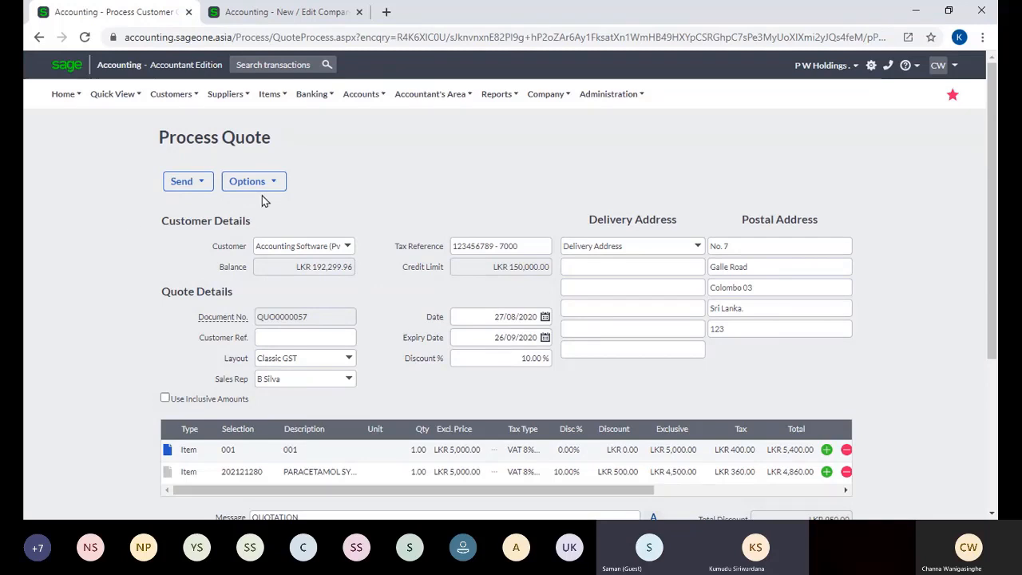
scroll(302, 208, down, 1)
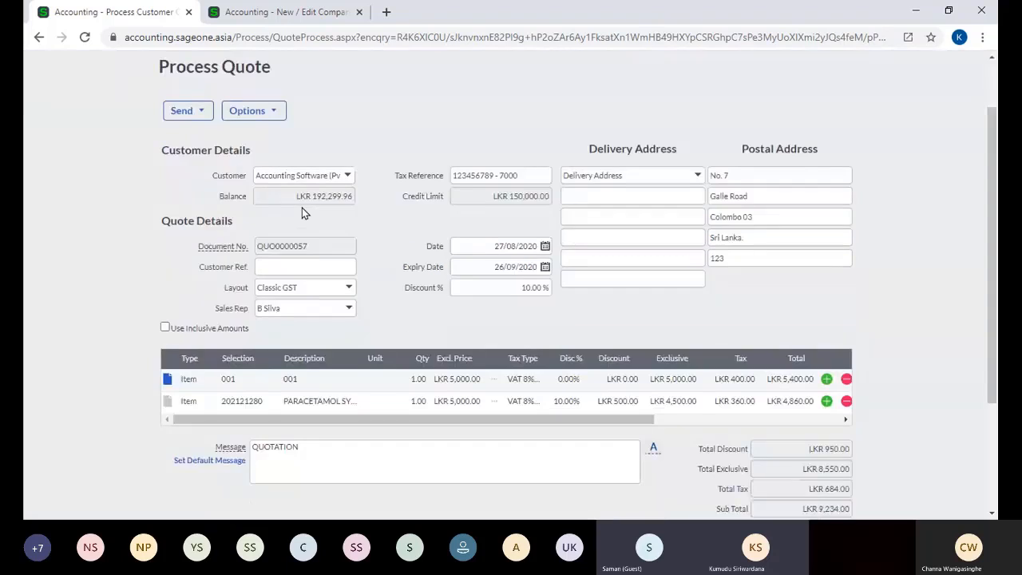
scroll(380, 257, up, 1)
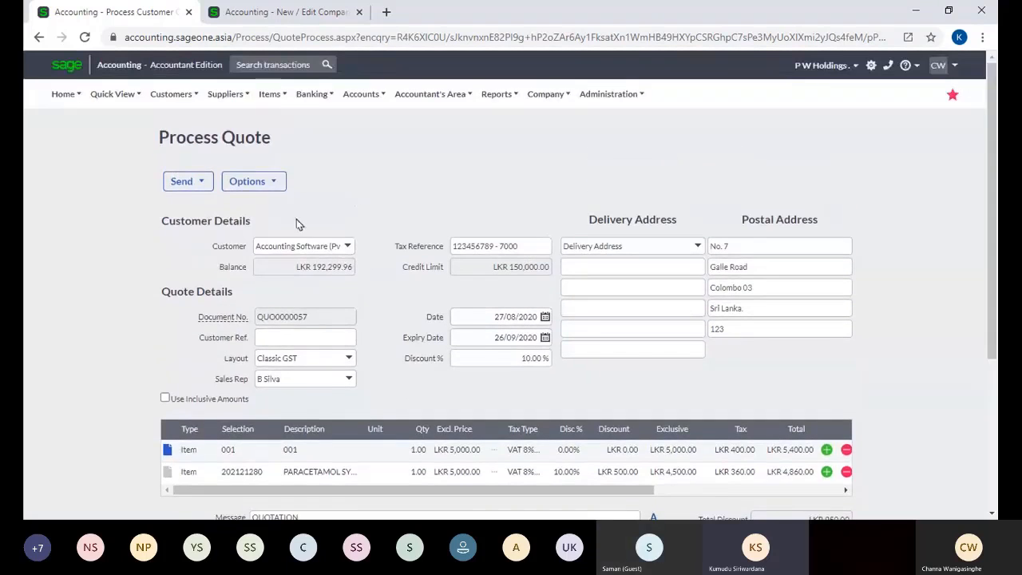
Step: Open the list of customer quotes and look through their statuses
click(166, 94)
mouse_move(199, 189)
mouse_move(194, 160)
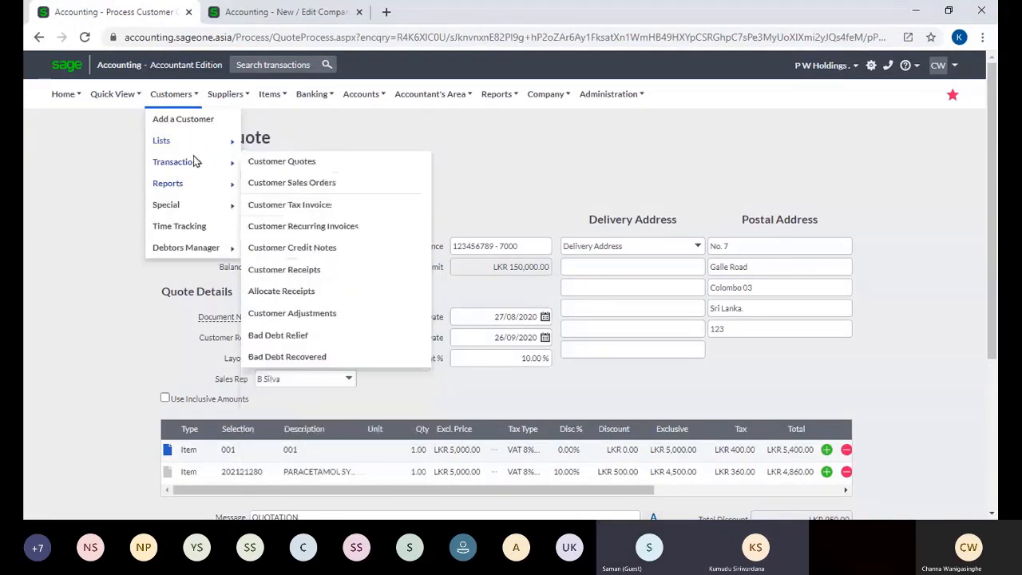
click(324, 168)
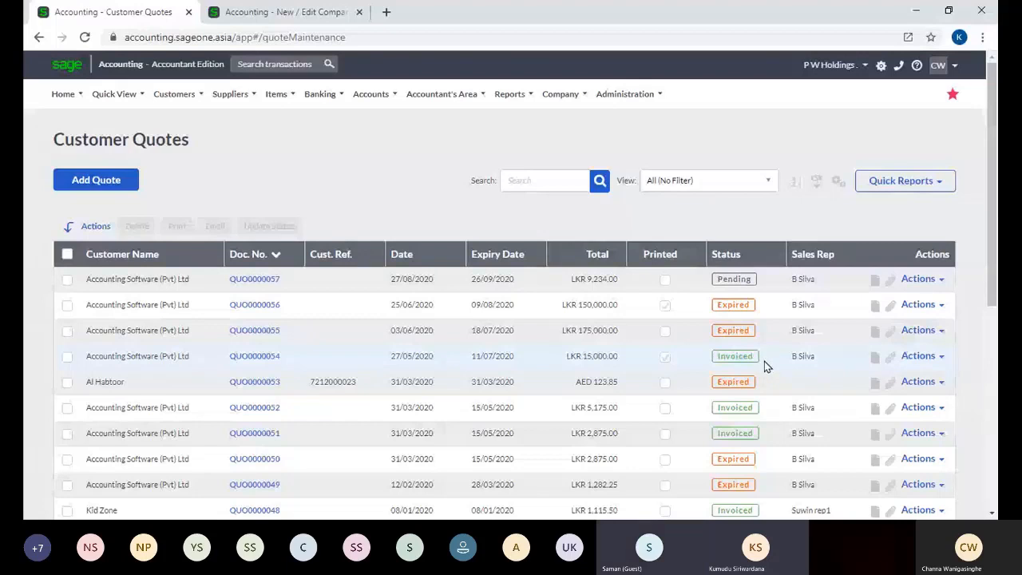
scroll(764, 361, down, 2)
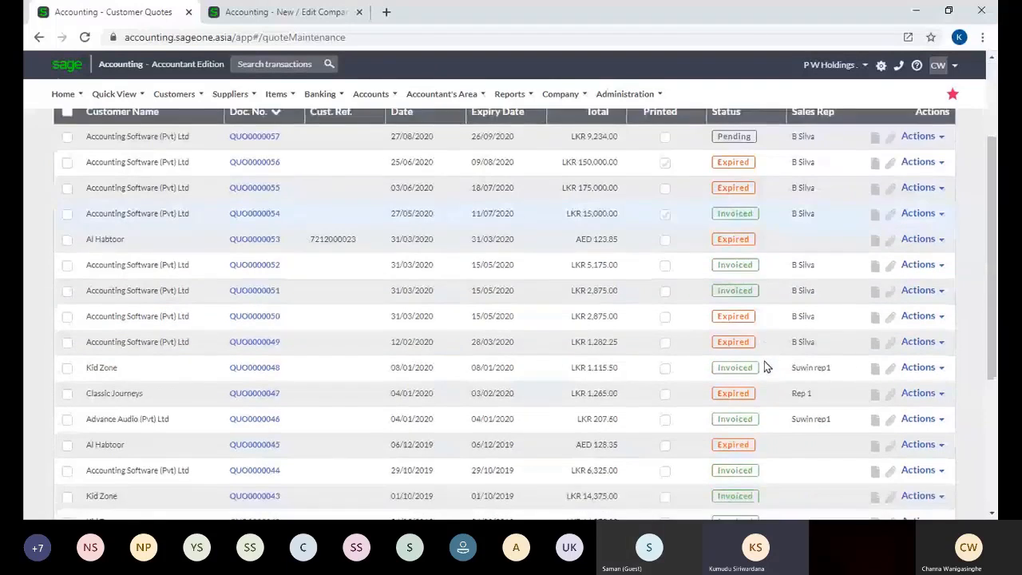
scroll(764, 361, up, 2)
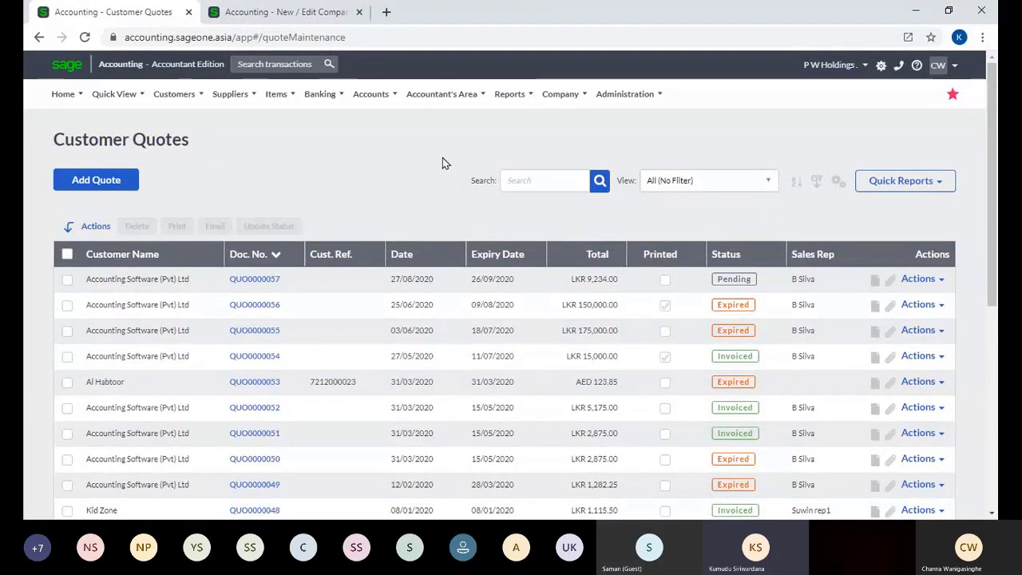
Step: Open the pending quote dated 27/08/2020 and compare its gross profit by average cost and by last cost
click(270, 280)
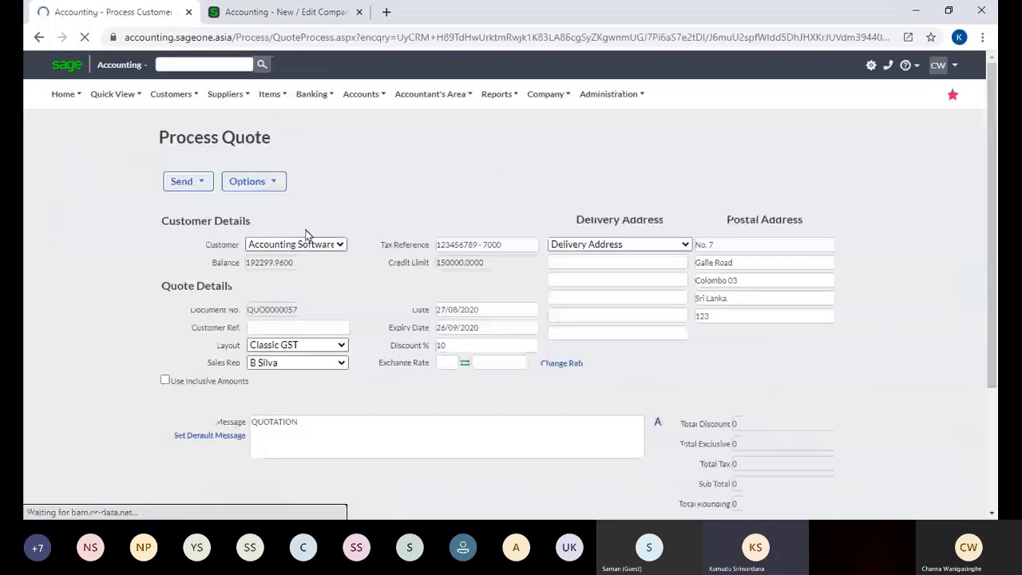
click(269, 183)
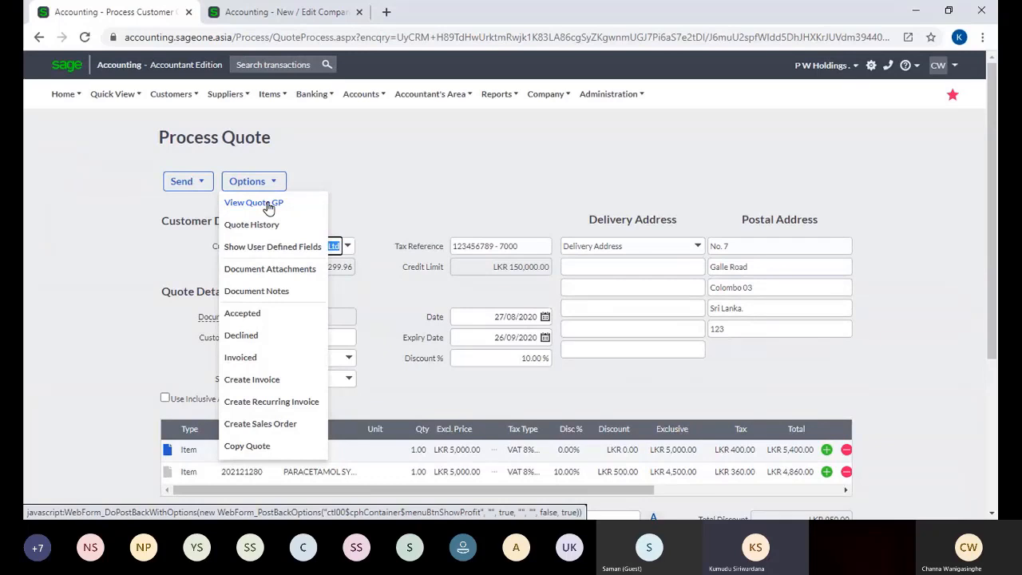
click(253, 203)
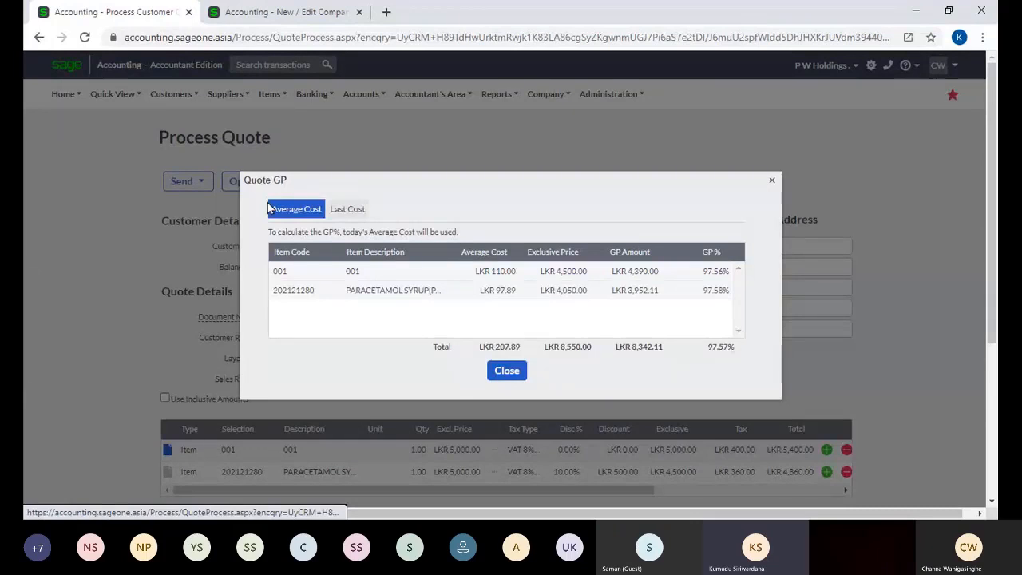
click(358, 211)
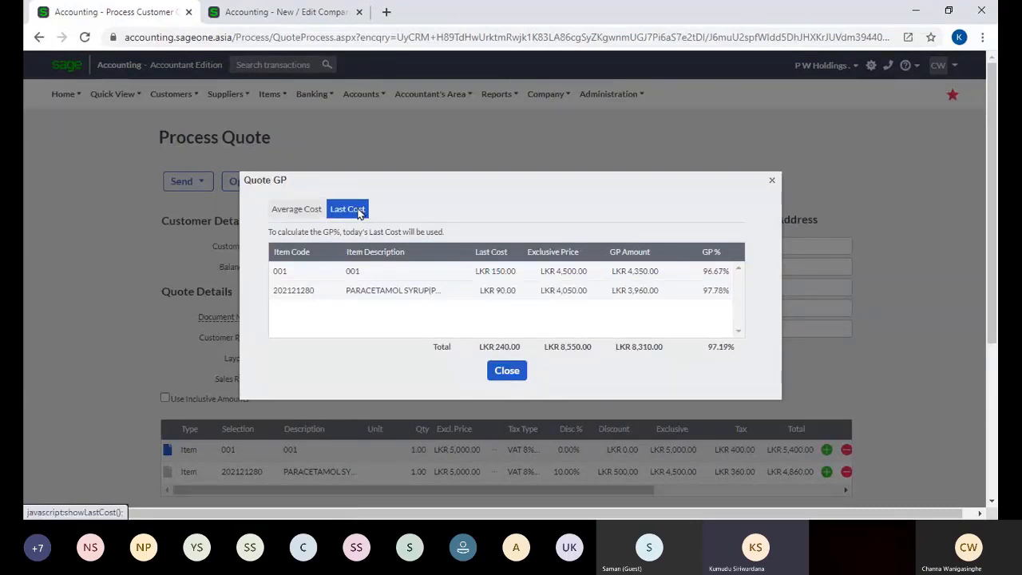
click(319, 212)
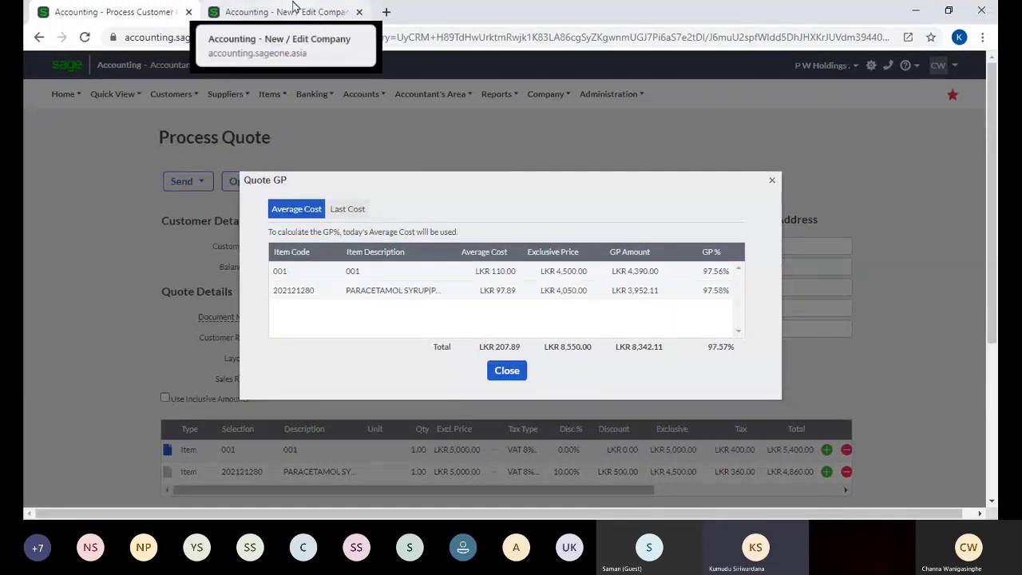
click(227, 14)
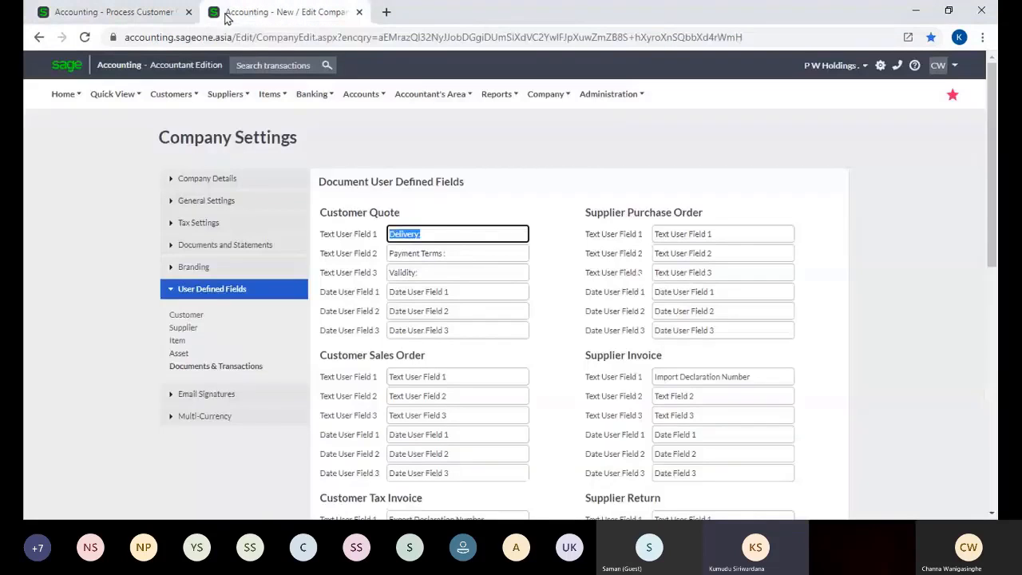
mouse_move(588, 103)
click(108, 11)
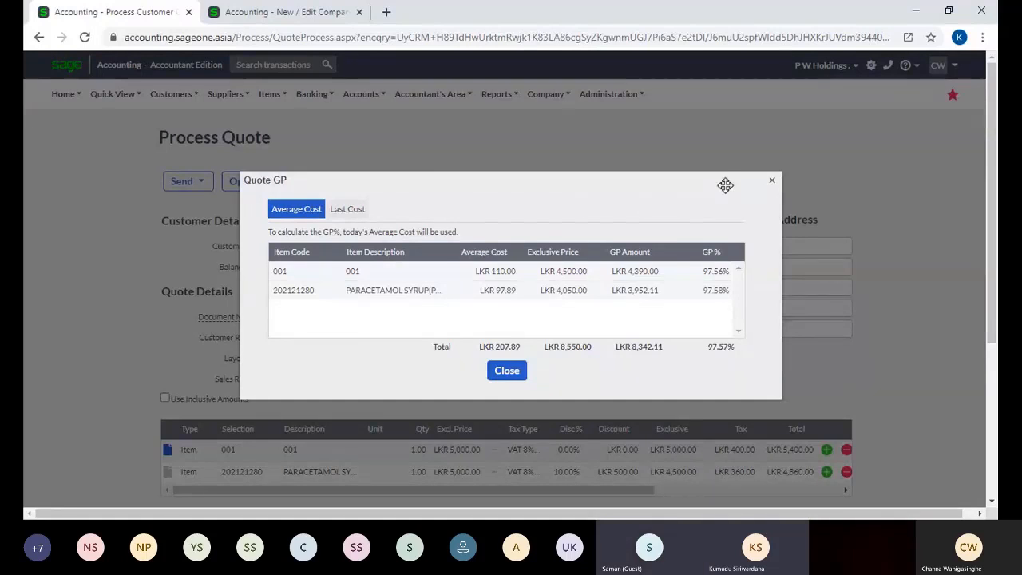
Step: Close and reopen the quote's gross profit view, check the average cost figures, and return to the quote
click(772, 183)
click(279, 185)
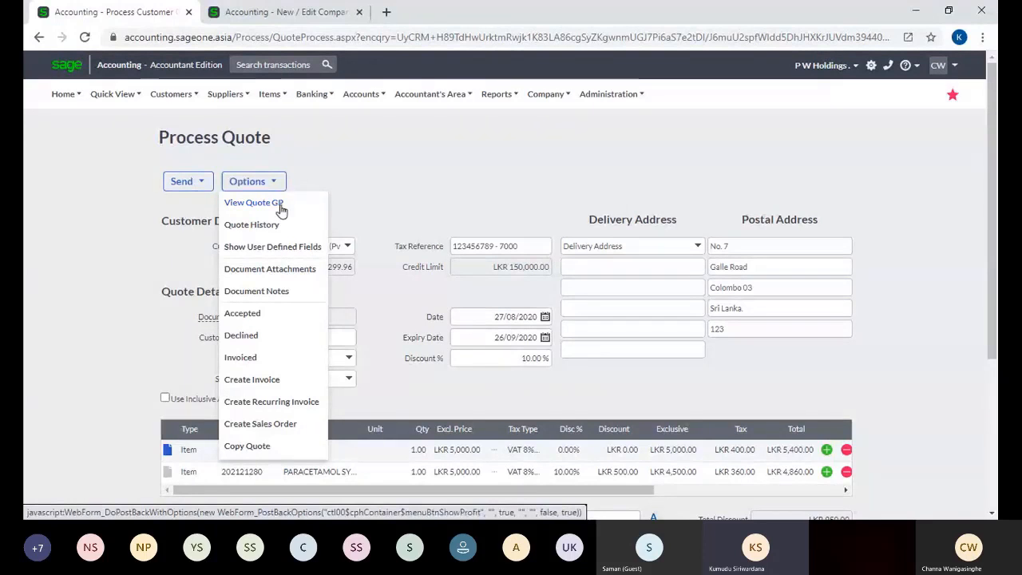
click(280, 205)
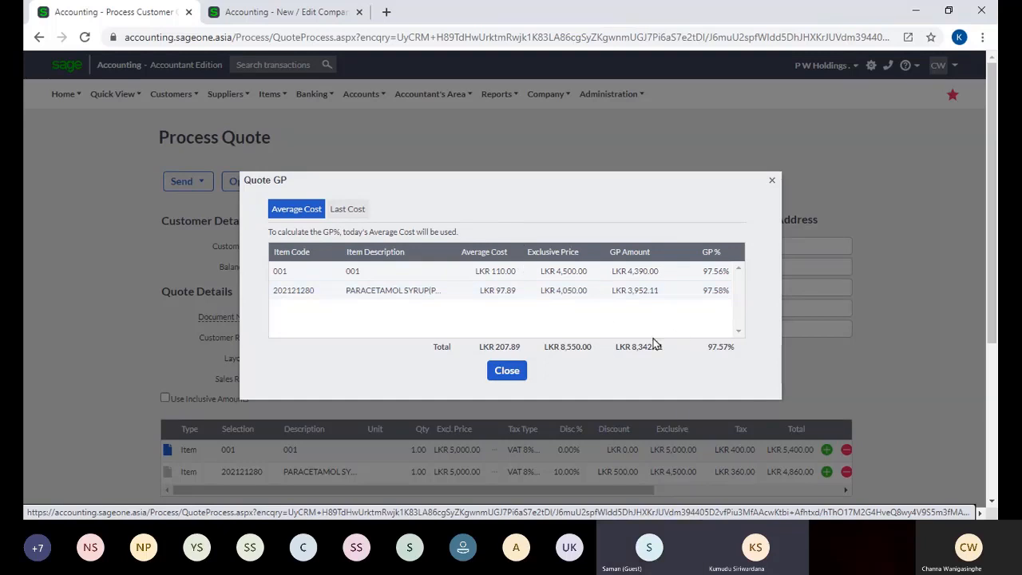
click(500, 375)
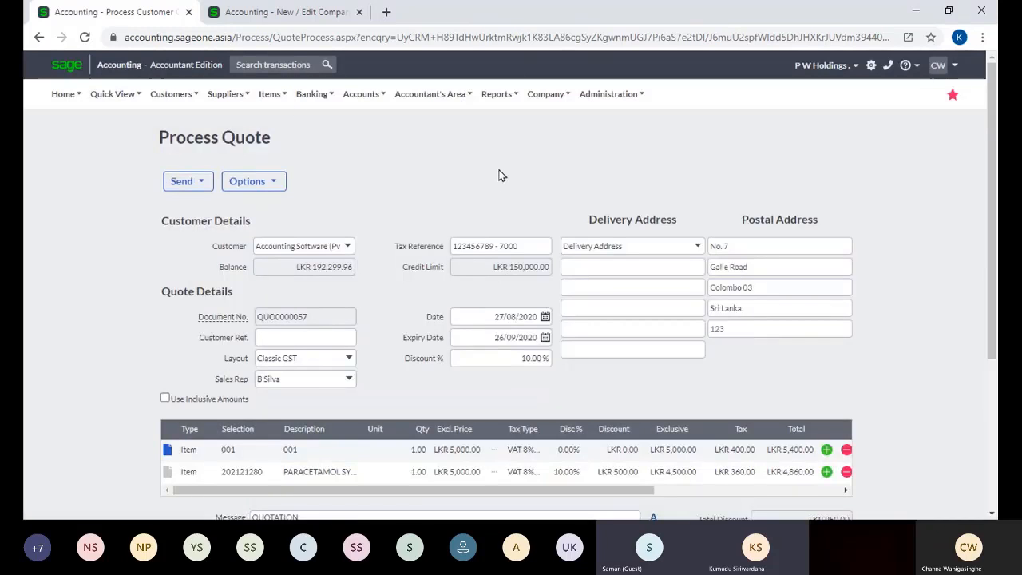
Step: Open the user permissions of the Quantity Surveyor user through the company's user access control
click(257, 12)
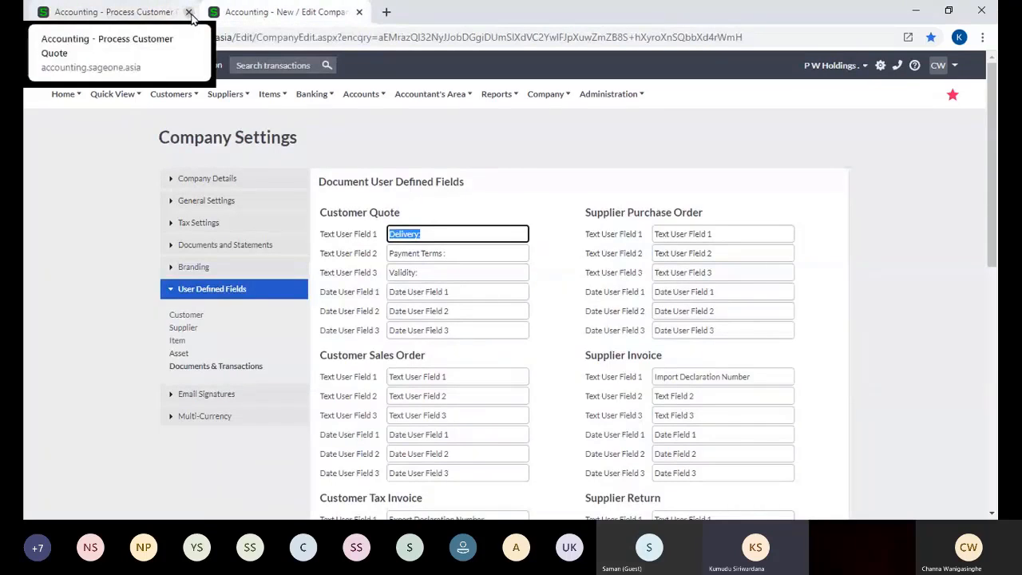
mouse_move(621, 96)
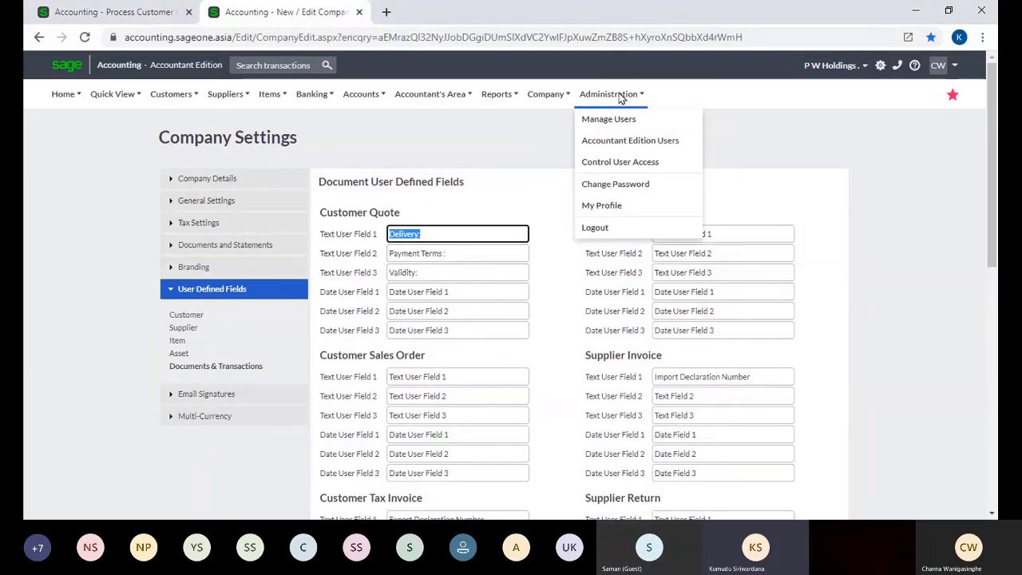
click(620, 170)
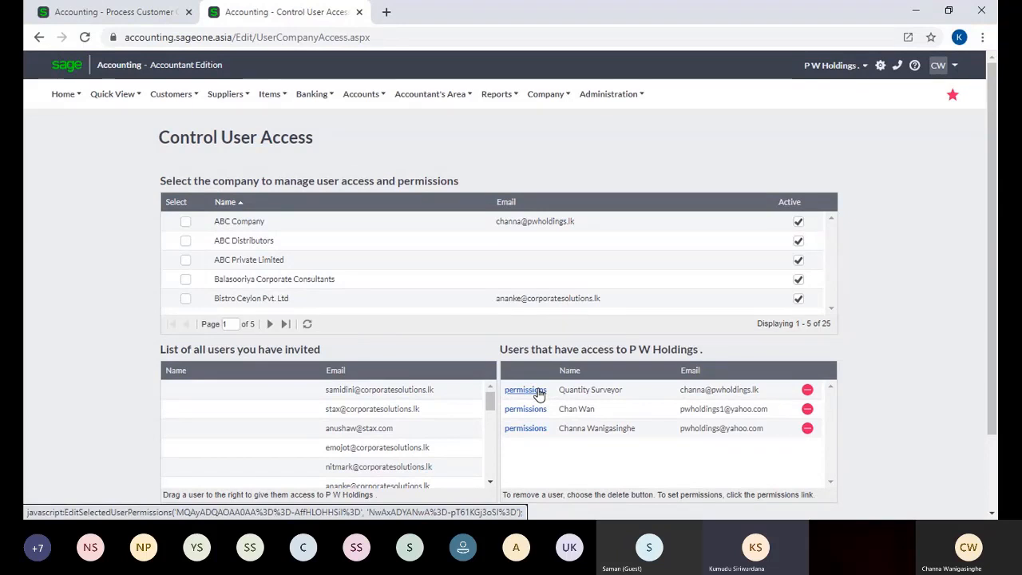
click(540, 393)
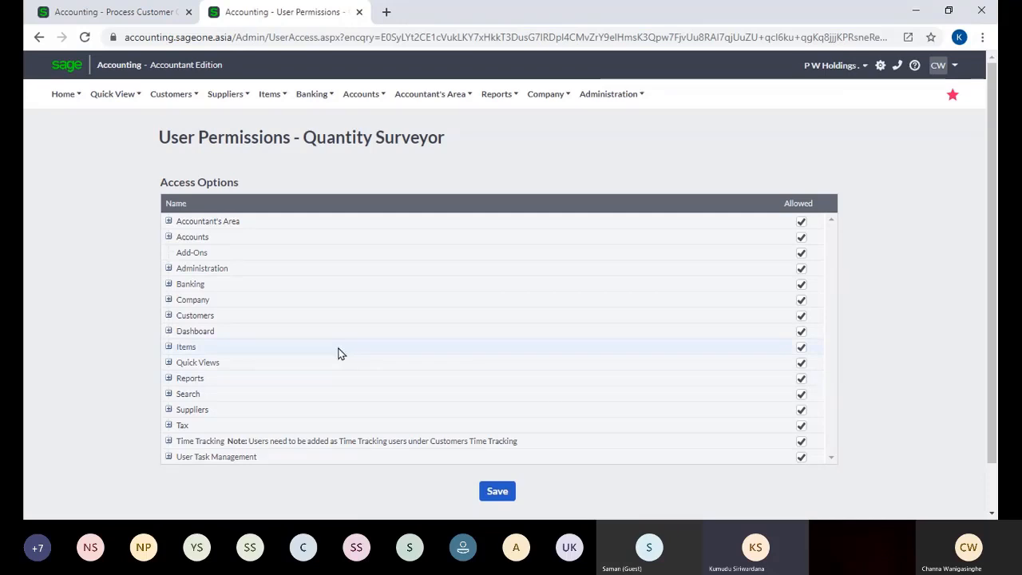
Step: Under Customers, Customer Tax Invoices, allow View GP on Invoices, Quotes and Sales Orders, and save the permissions
click(168, 317)
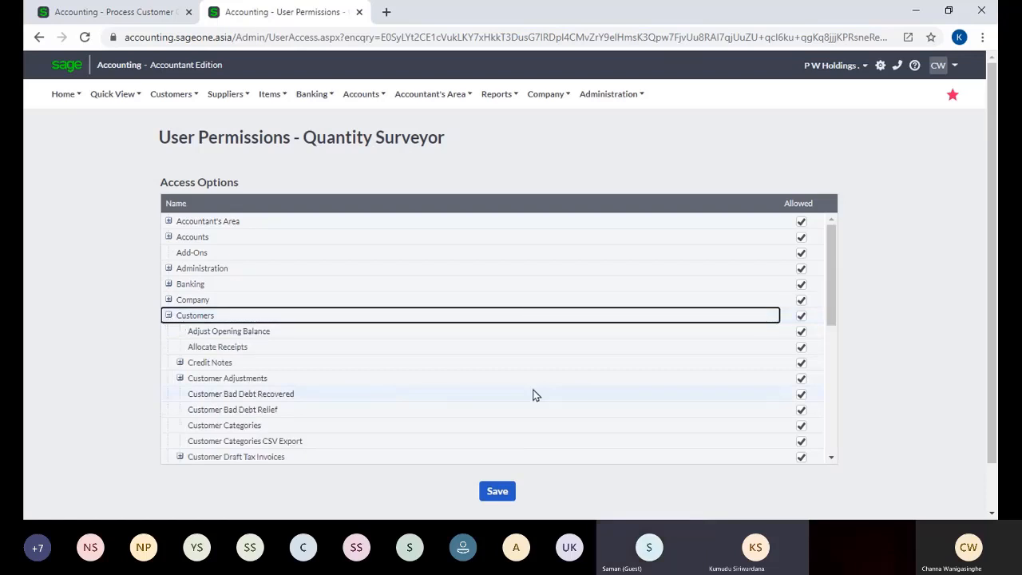
click(830, 461)
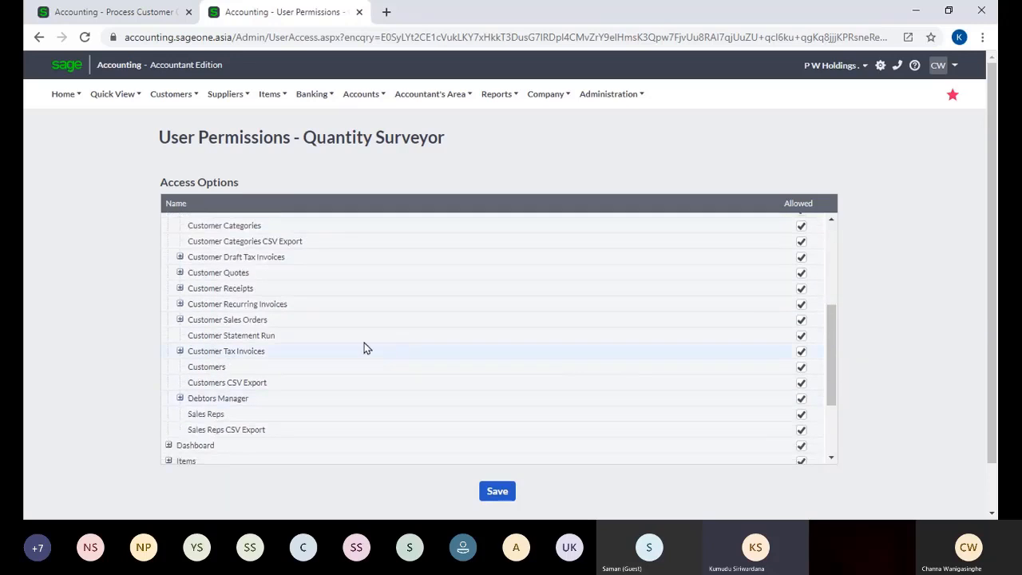
click(180, 353)
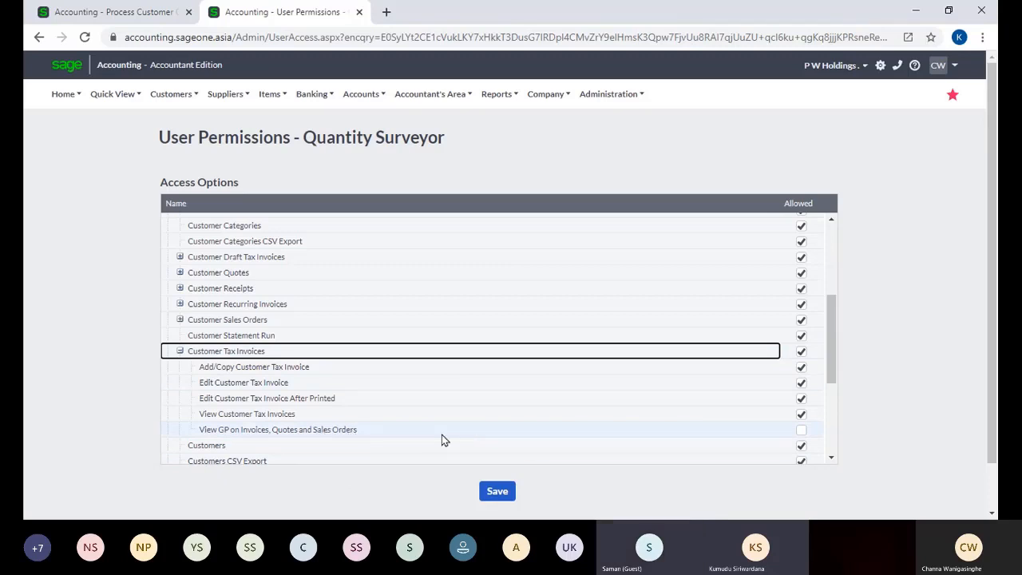
click(802, 432)
click(494, 492)
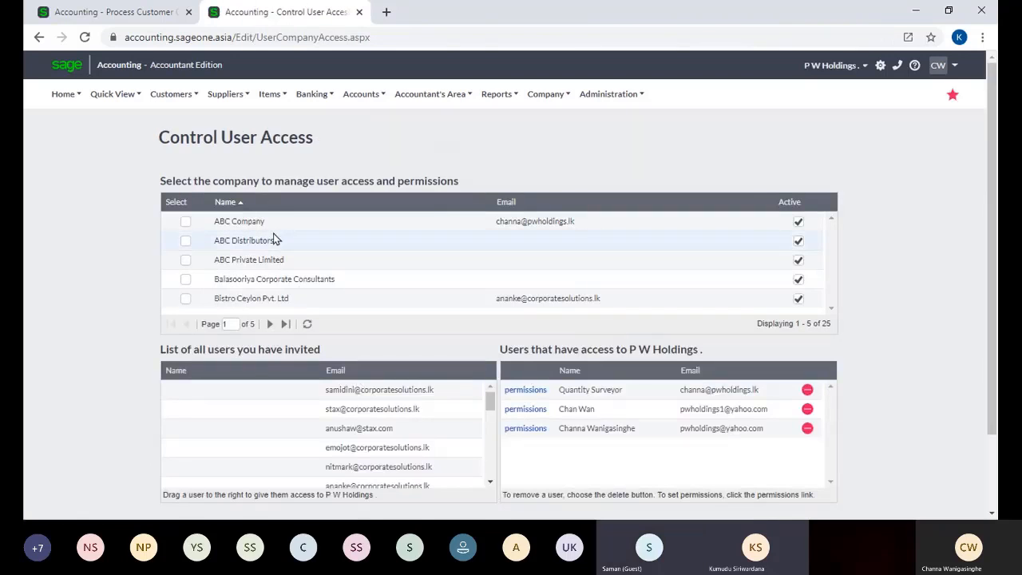
Step: Reopen the Quantity Surveyor user's permissions, check View GP on Invoices, Quotes and Sales Orders under Customer Tax Invoices, and save
click(621, 94)
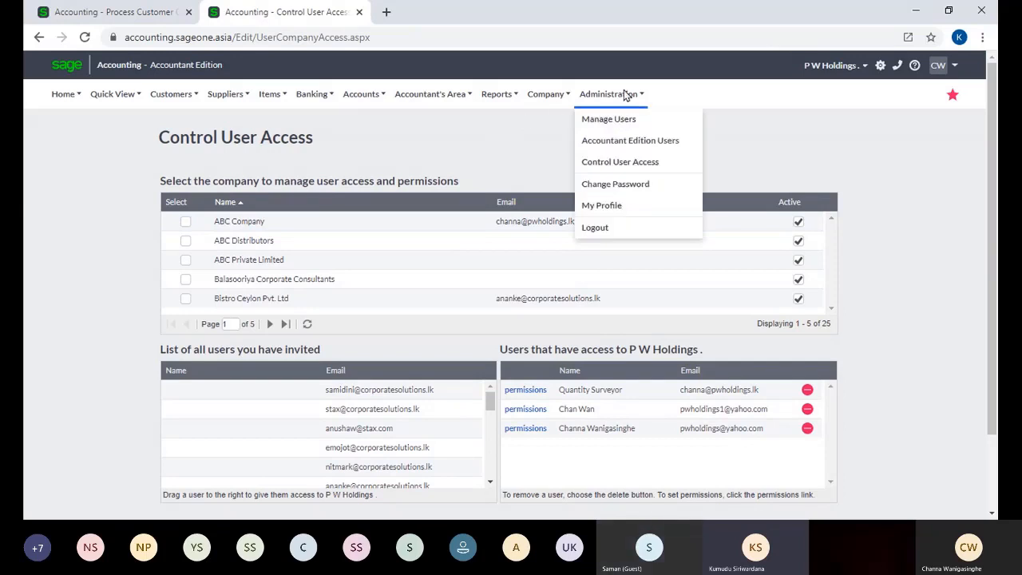
click(617, 163)
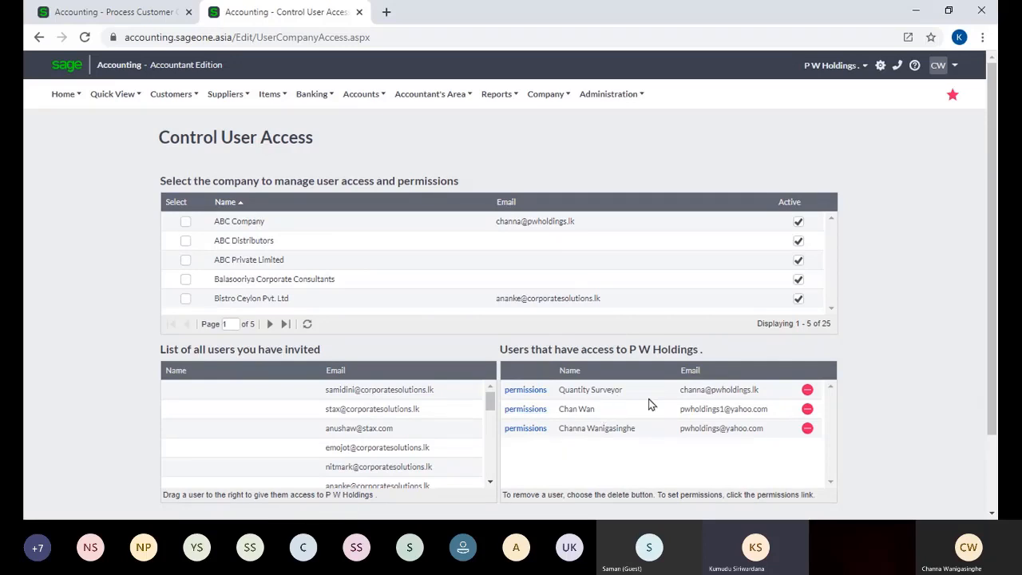
click(534, 391)
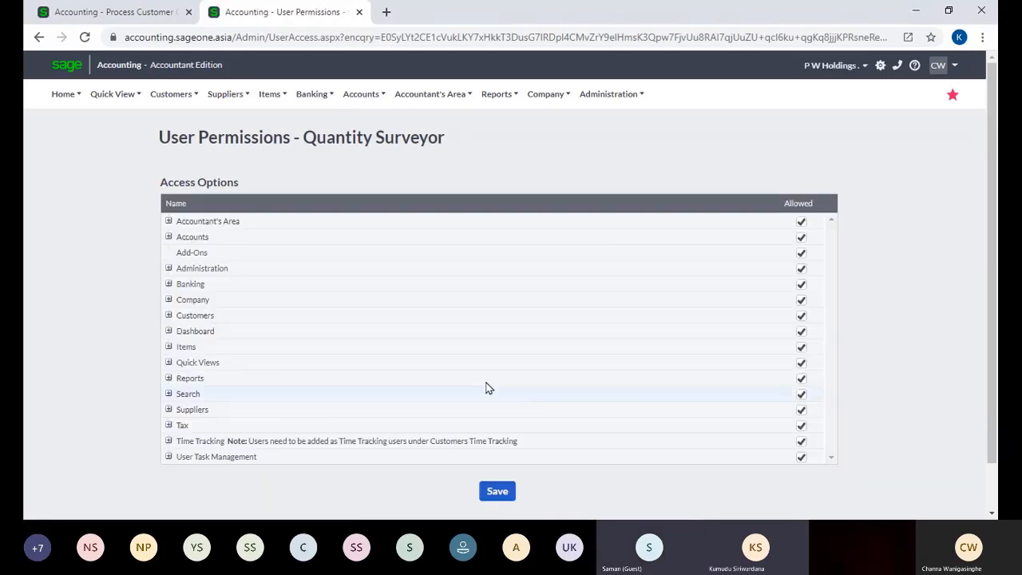
click(168, 315)
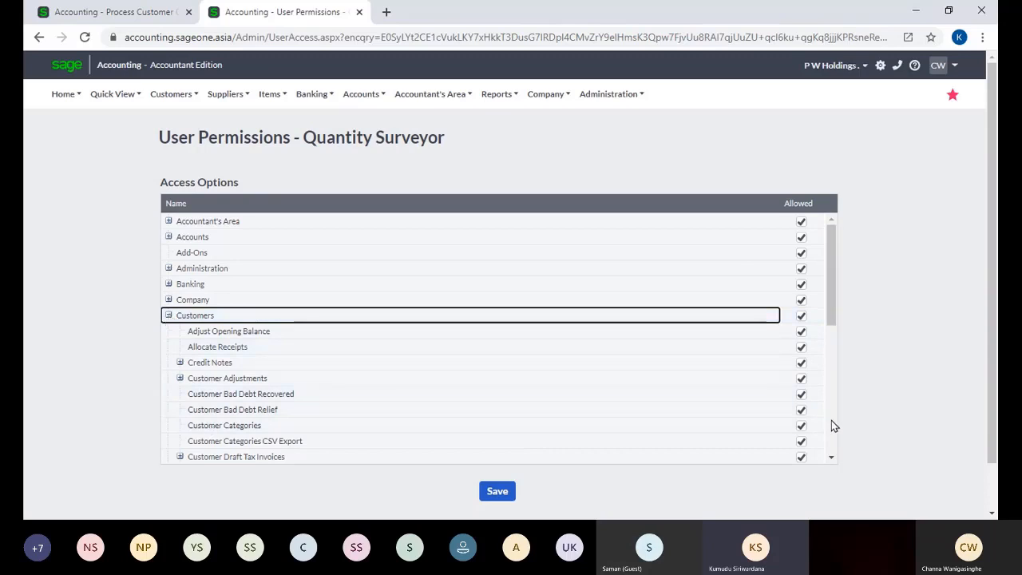
drag(831, 460, 830, 461)
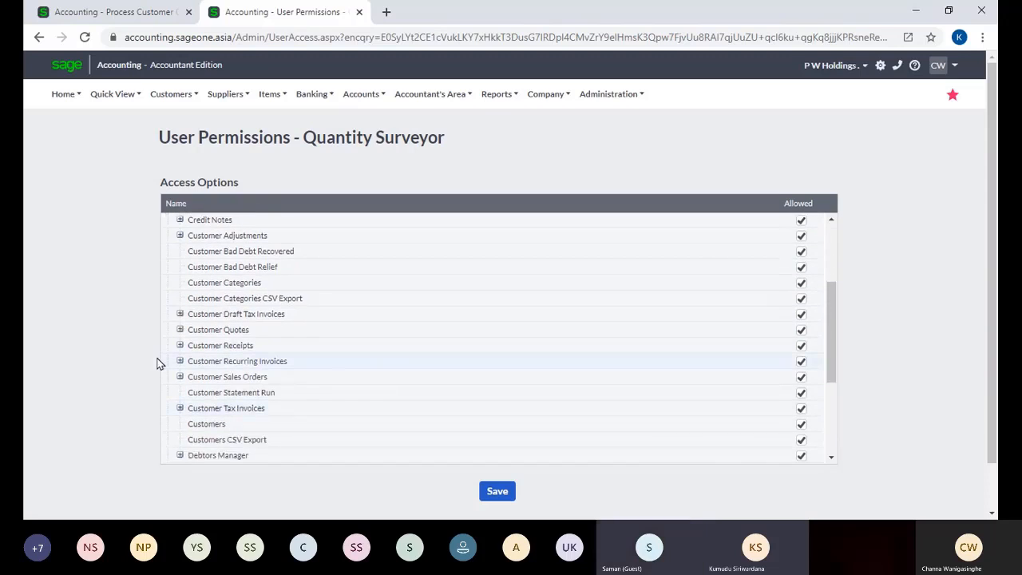
click(179, 409)
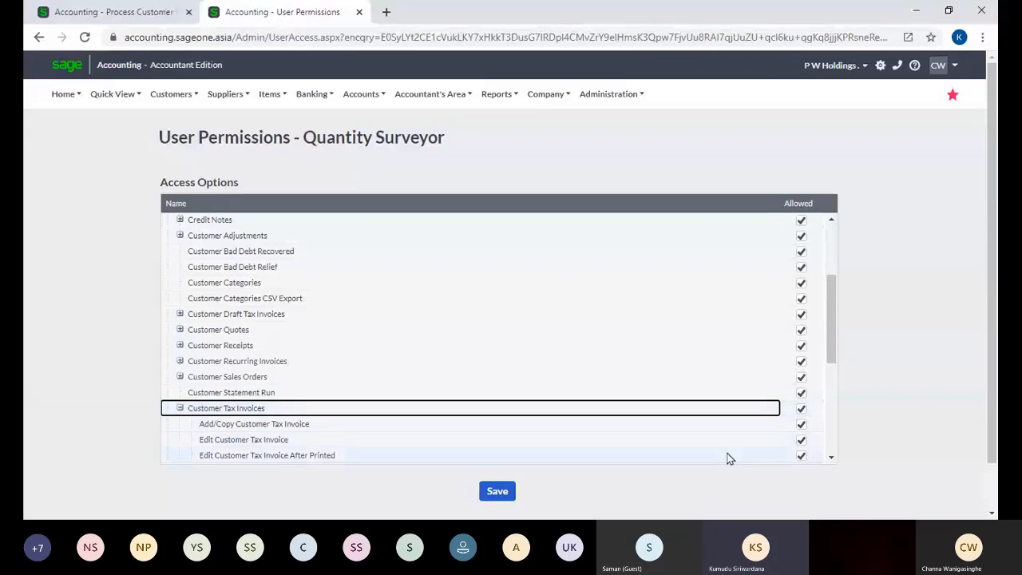
click(832, 459)
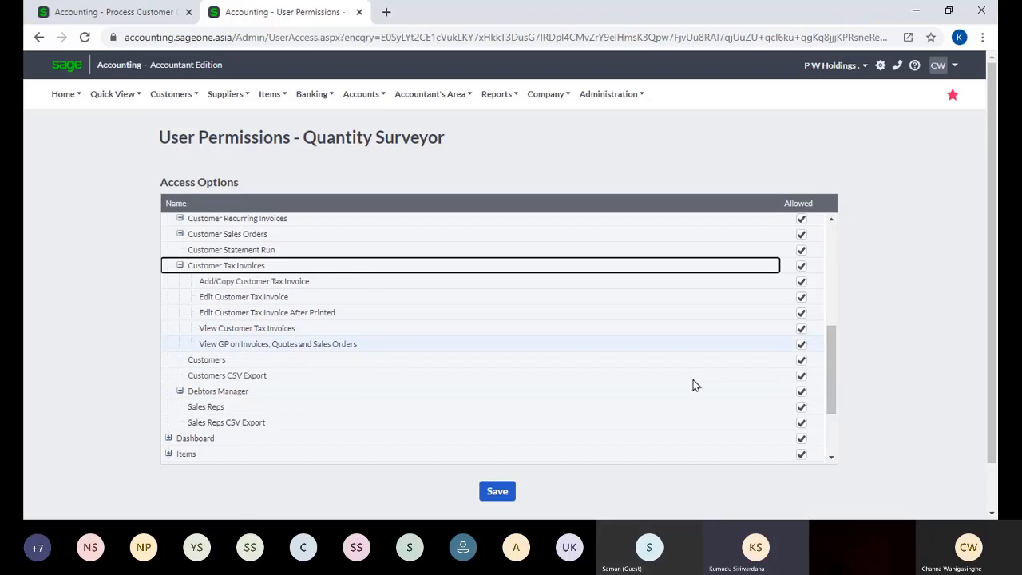
click(505, 490)
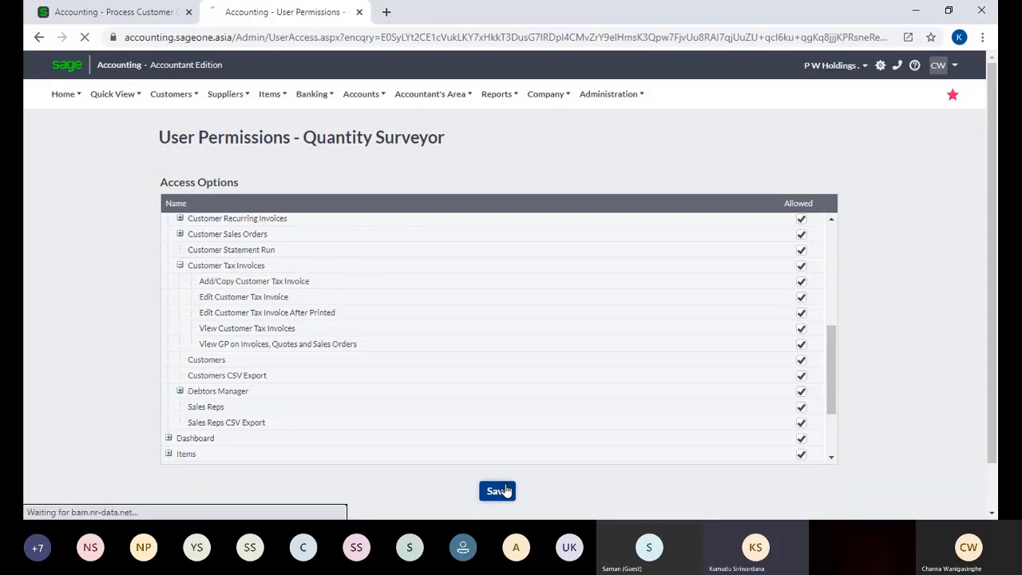
Step: Return to the quote's browser tab and reopen the pending quote dated 27/08/2020 from the customer quotes list
click(113, 12)
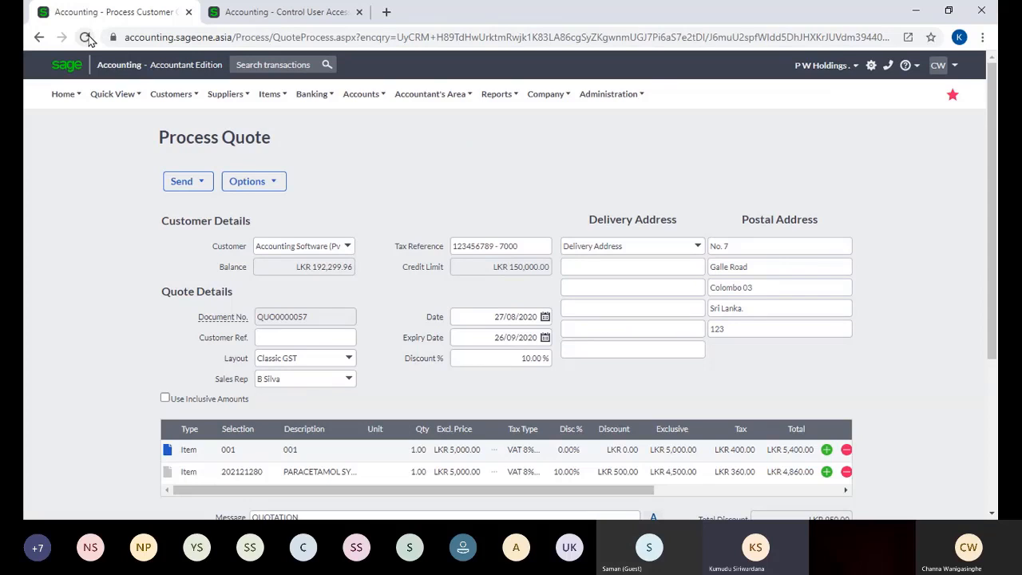
mouse_move(173, 103)
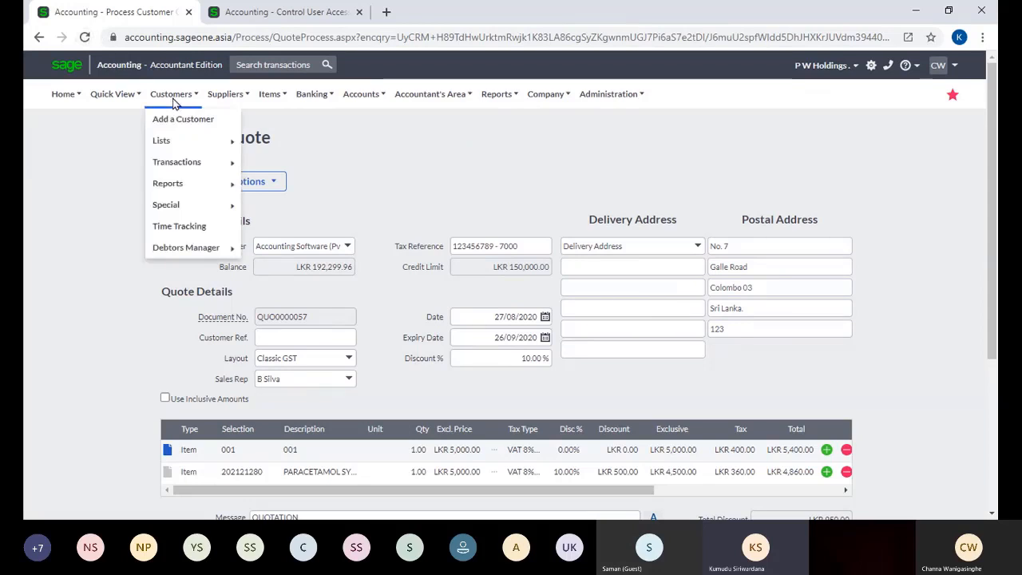
mouse_move(184, 166)
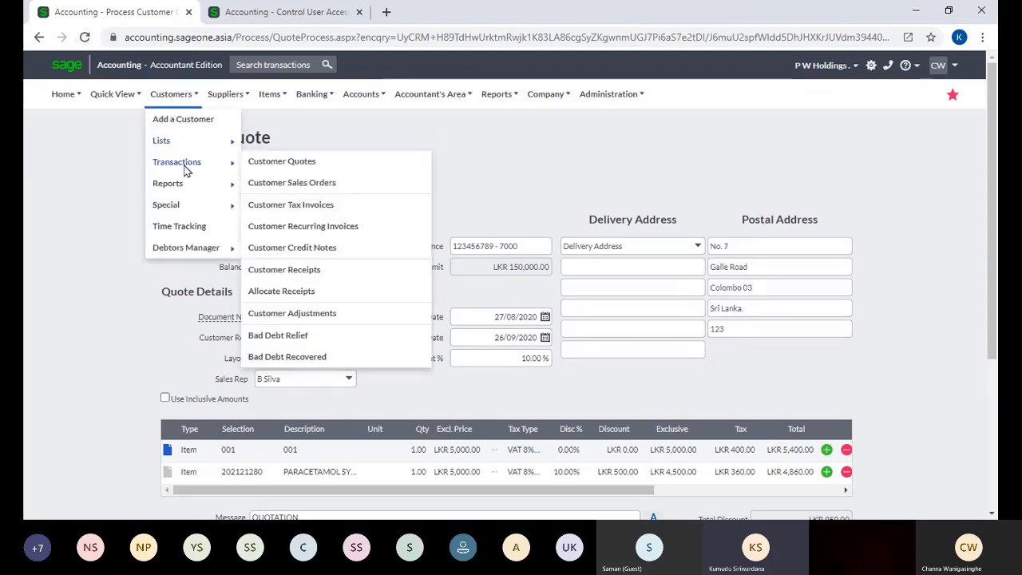
click(258, 162)
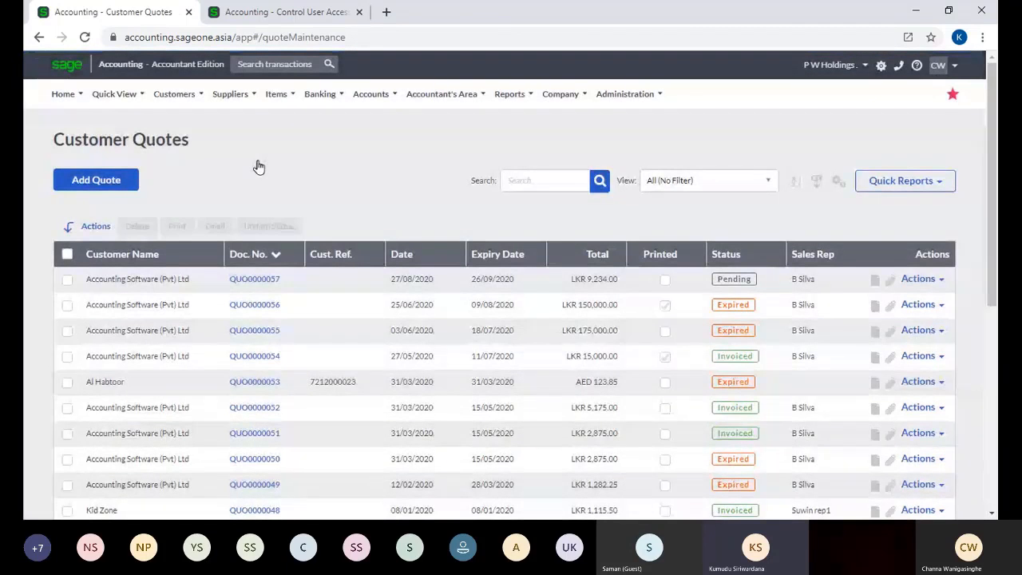
click(266, 279)
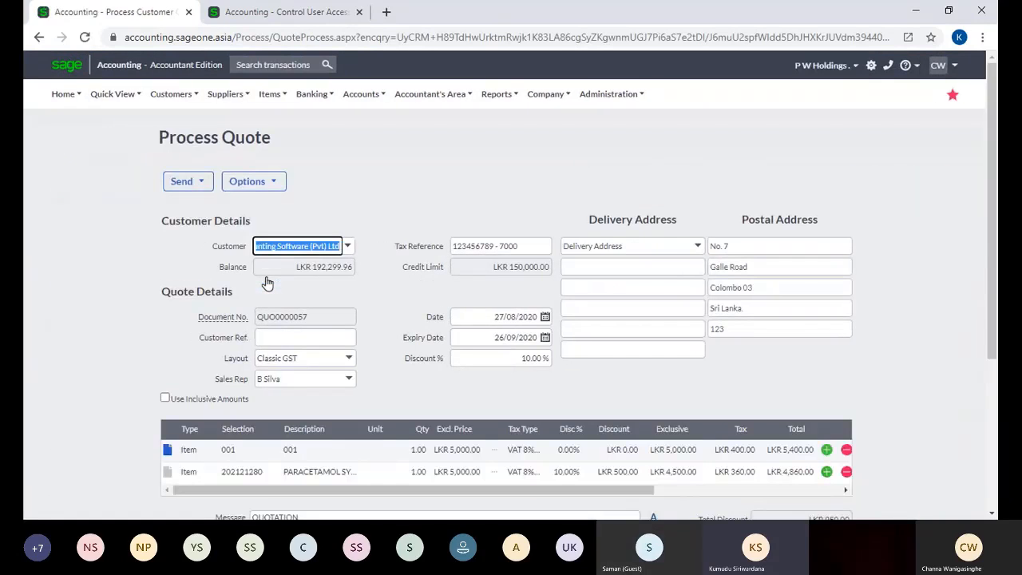
Step: View the quote's gross profit by average cost, close it, and review the quote's lines and totals
click(268, 185)
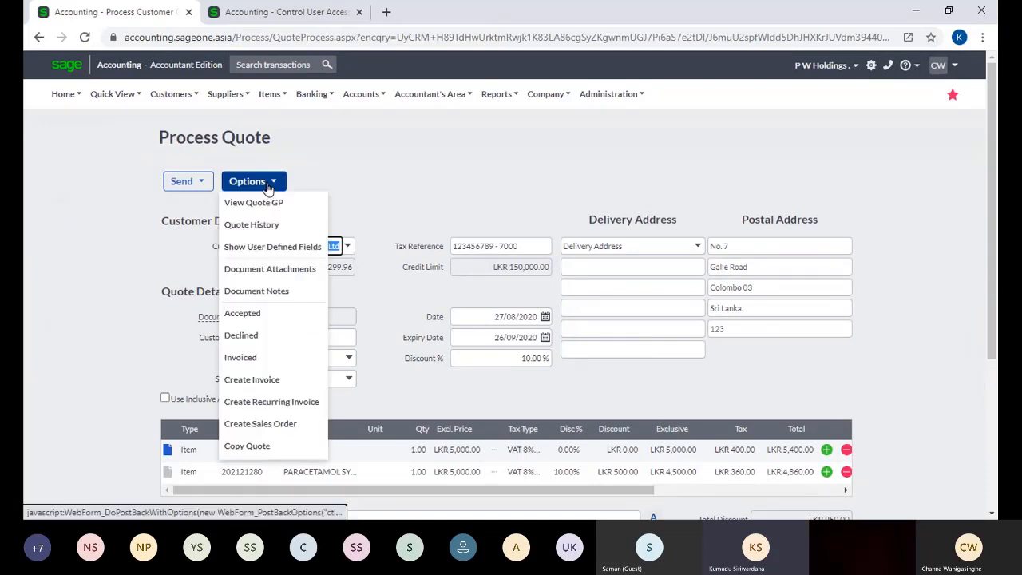
click(269, 202)
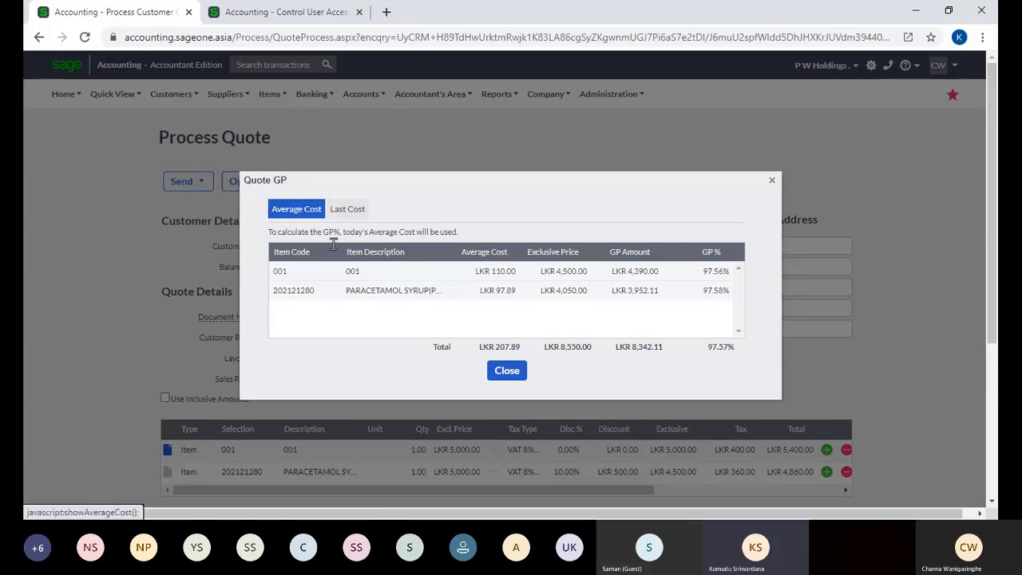
click(507, 371)
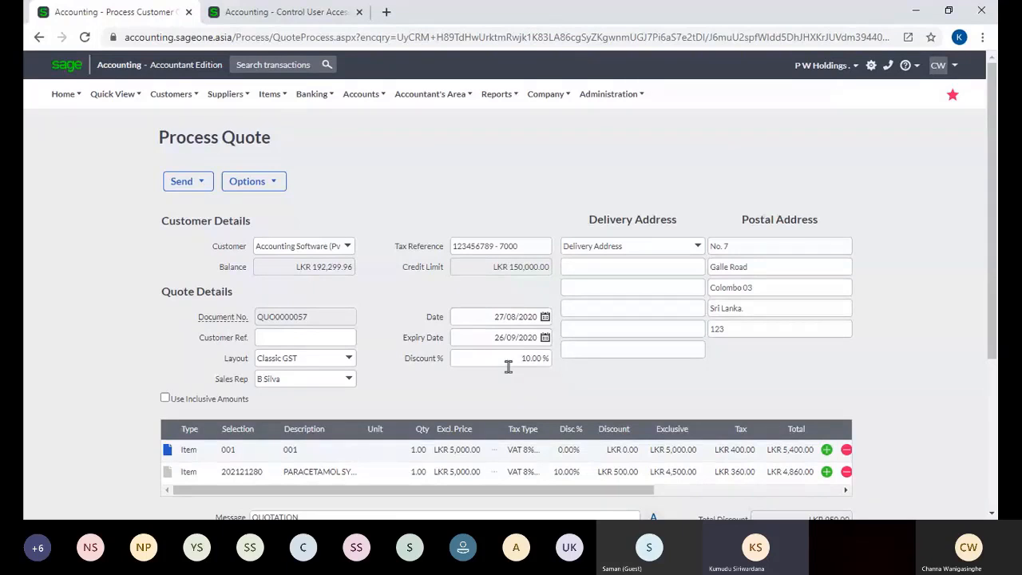
scroll(511, 368, down, 3)
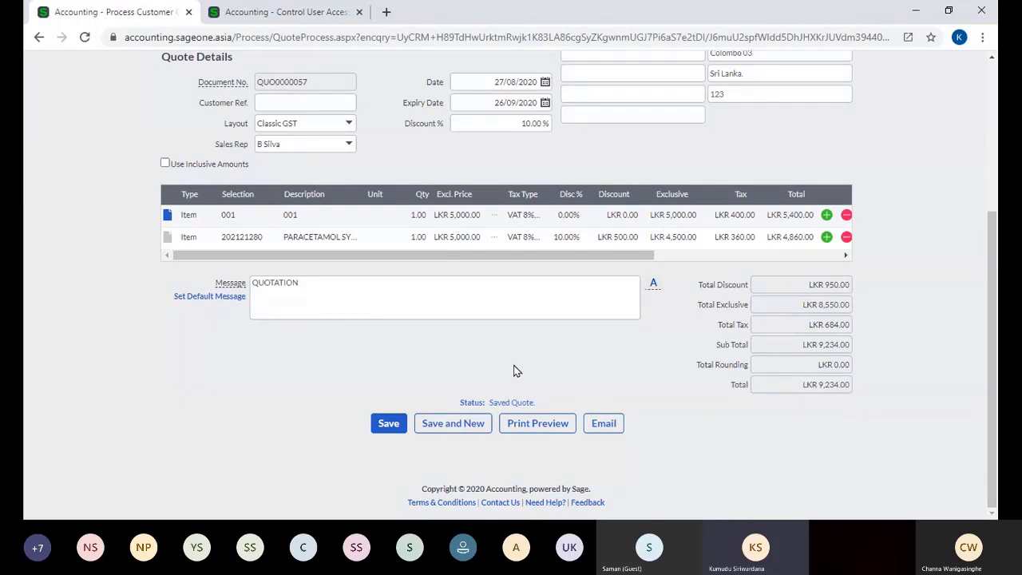
scroll(513, 370, up, 4)
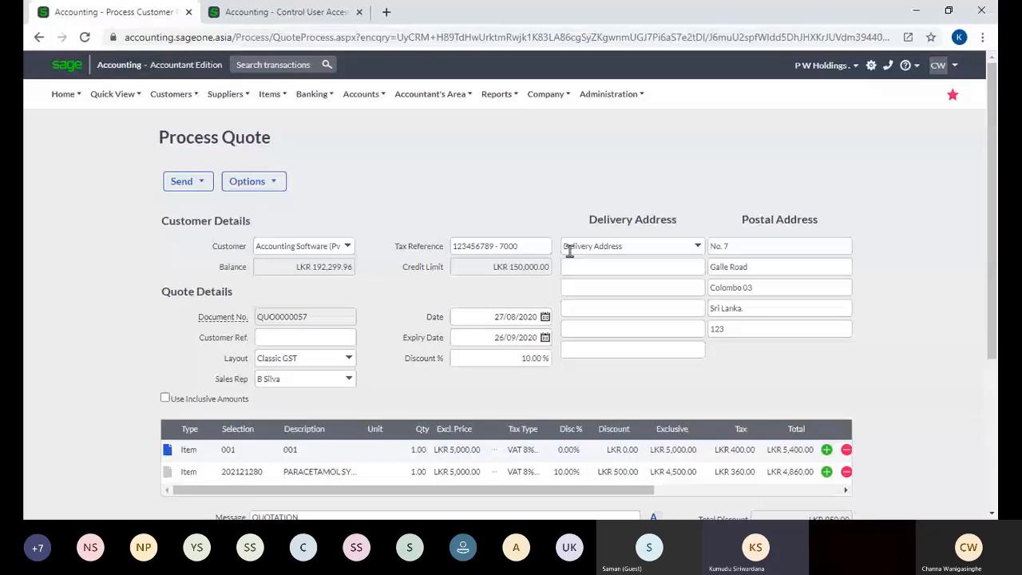
Step: Start adding a new inventory item
click(273, 100)
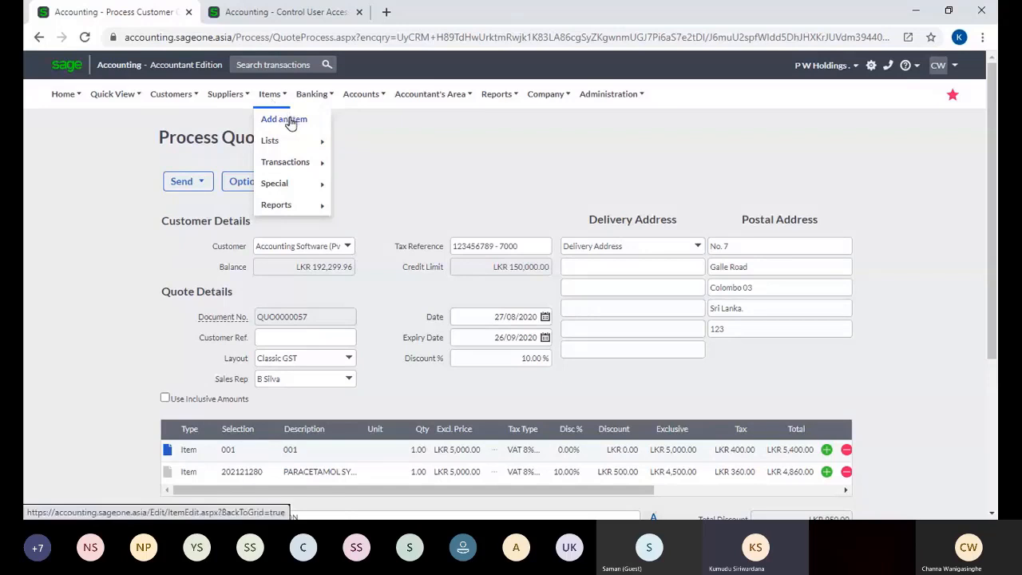
click(290, 122)
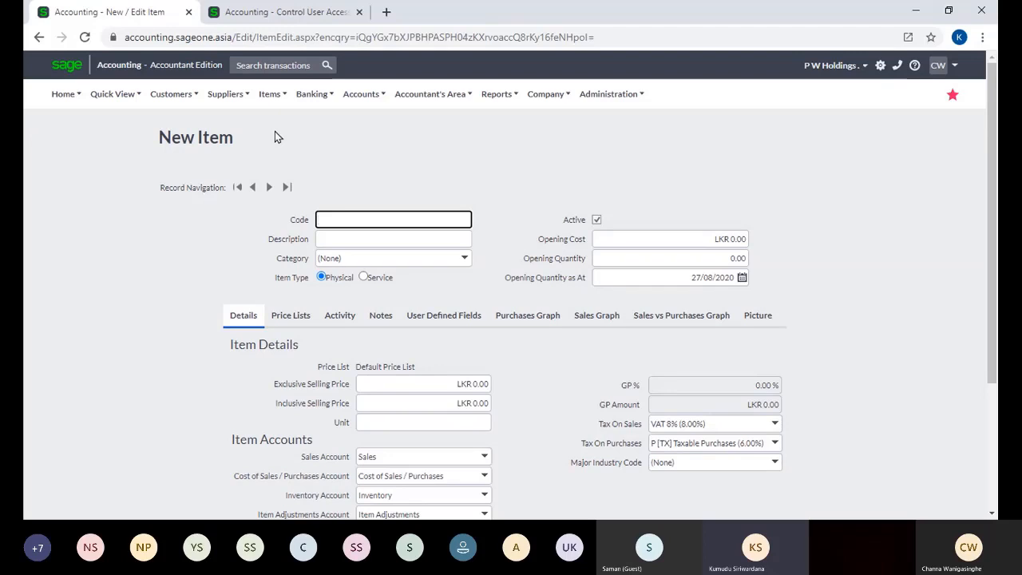
mouse_move(273, 95)
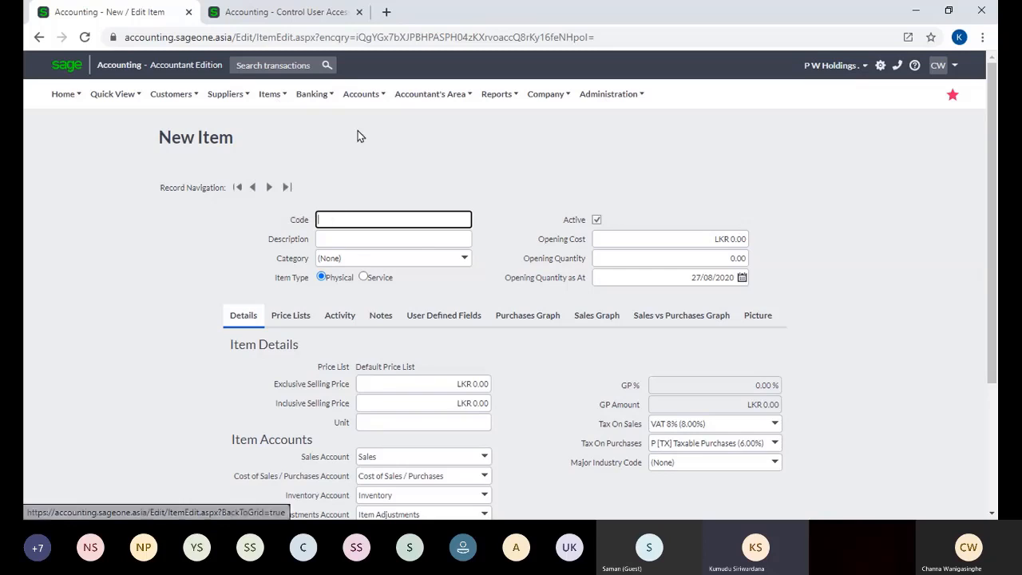
mouse_move(329, 96)
Step: Set the new item's code to the suggested entry ERC-30SA
click(347, 219)
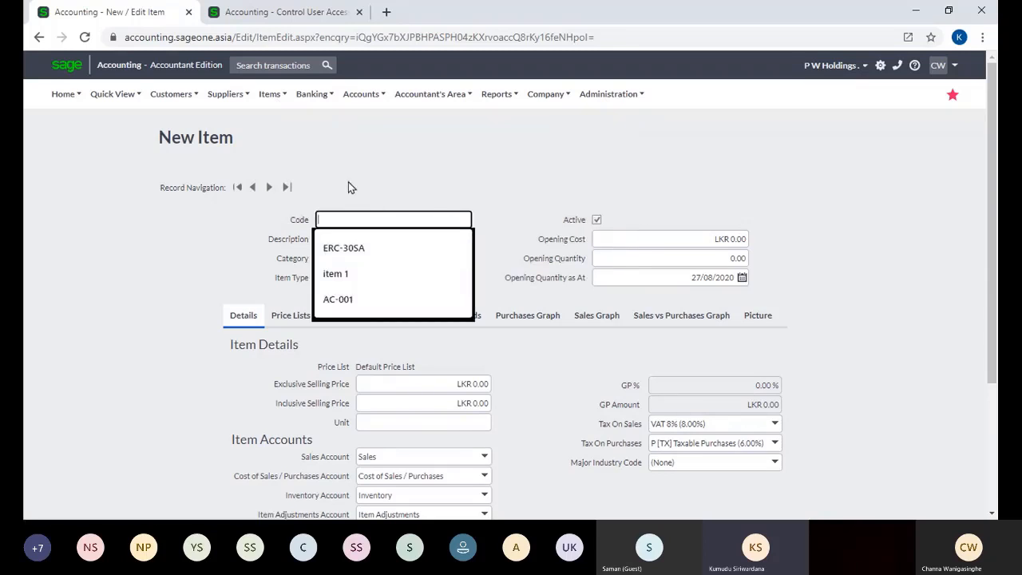
click(348, 187)
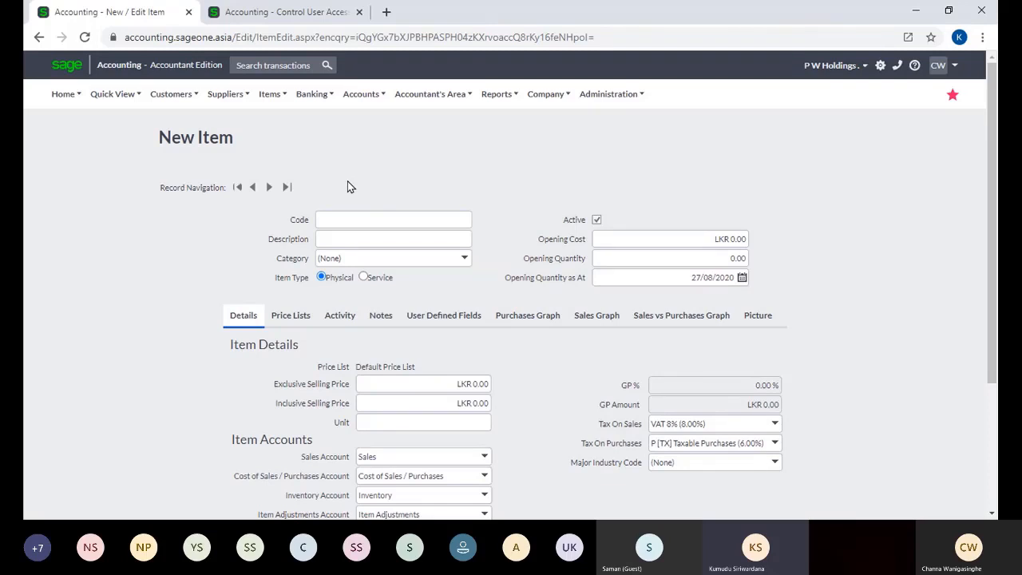
click(391, 240)
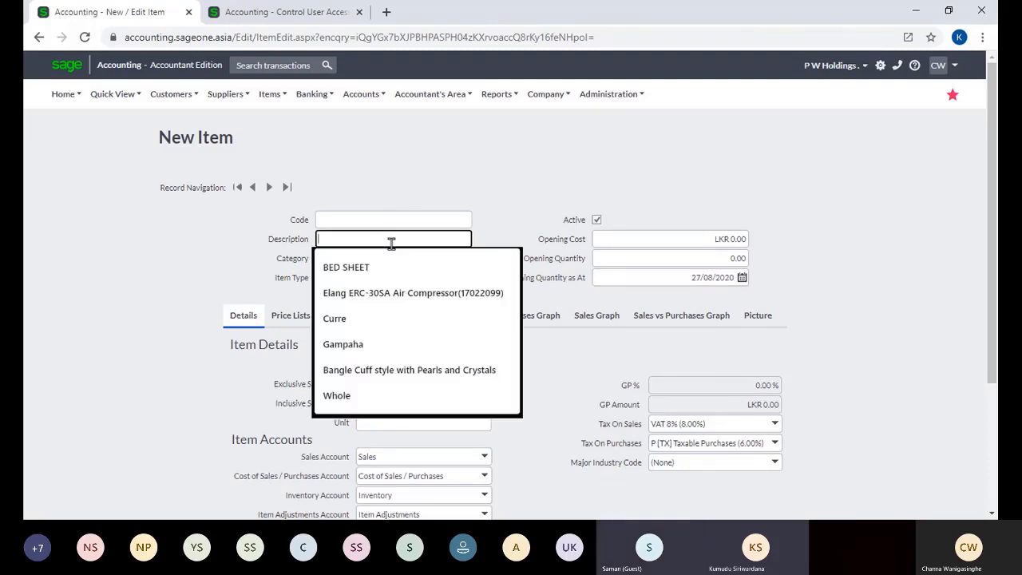
click(403, 194)
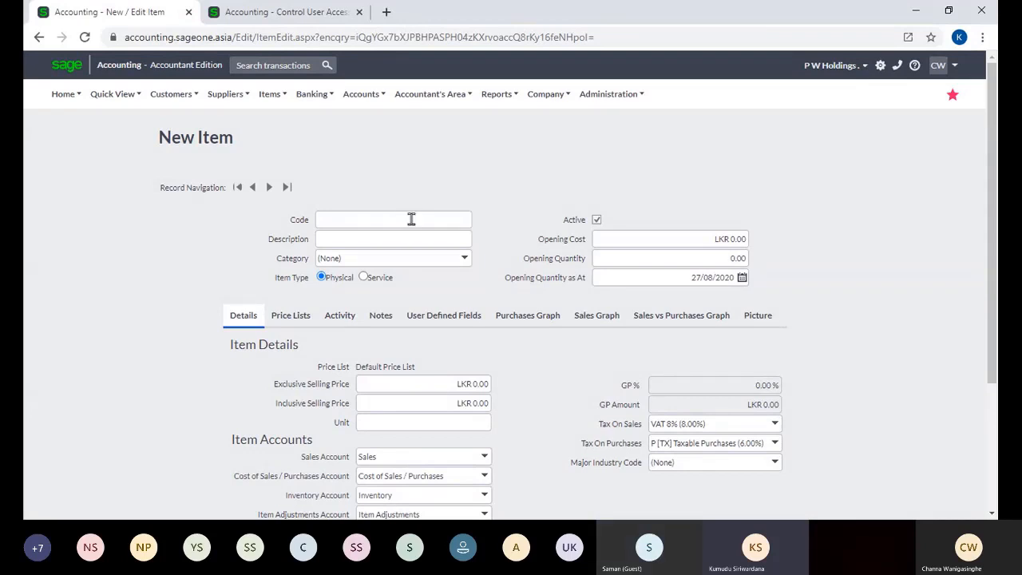
click(411, 219)
click(416, 178)
click(412, 221)
click(393, 246)
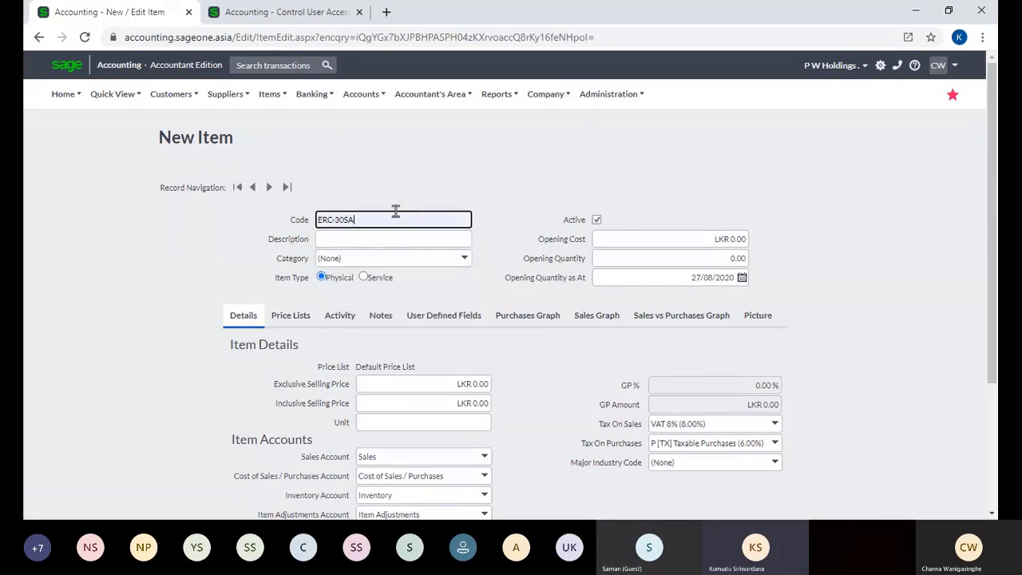
Step: Examine the new item's description suggestions, opening cost field and available categories without choosing any
click(391, 239)
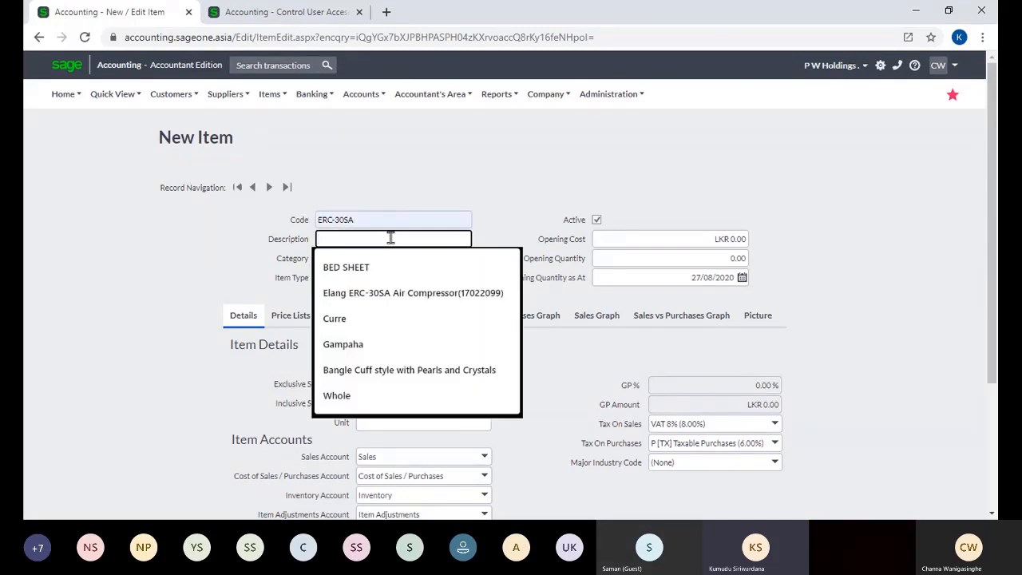
click(416, 188)
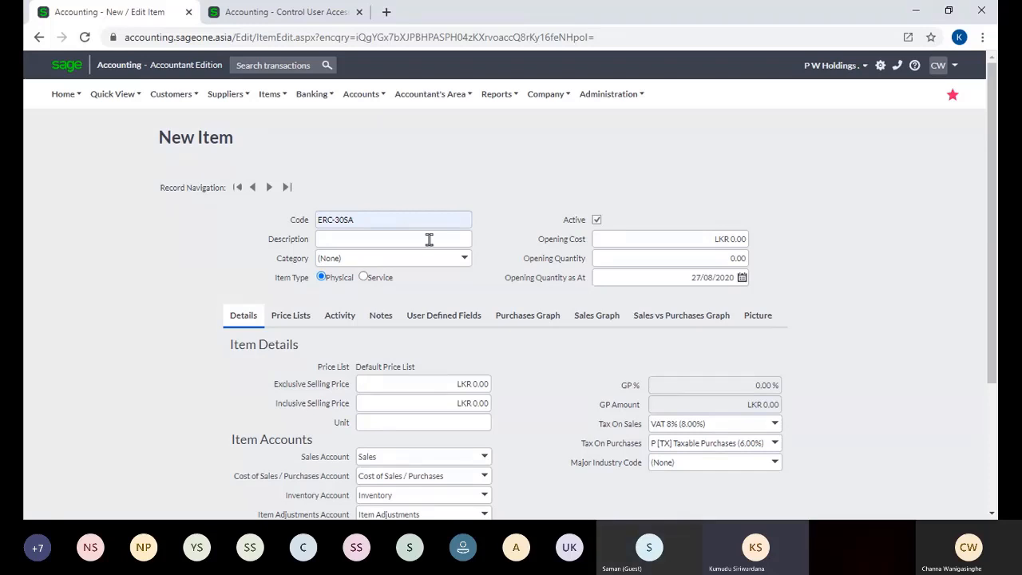
click(623, 239)
click(628, 197)
click(657, 239)
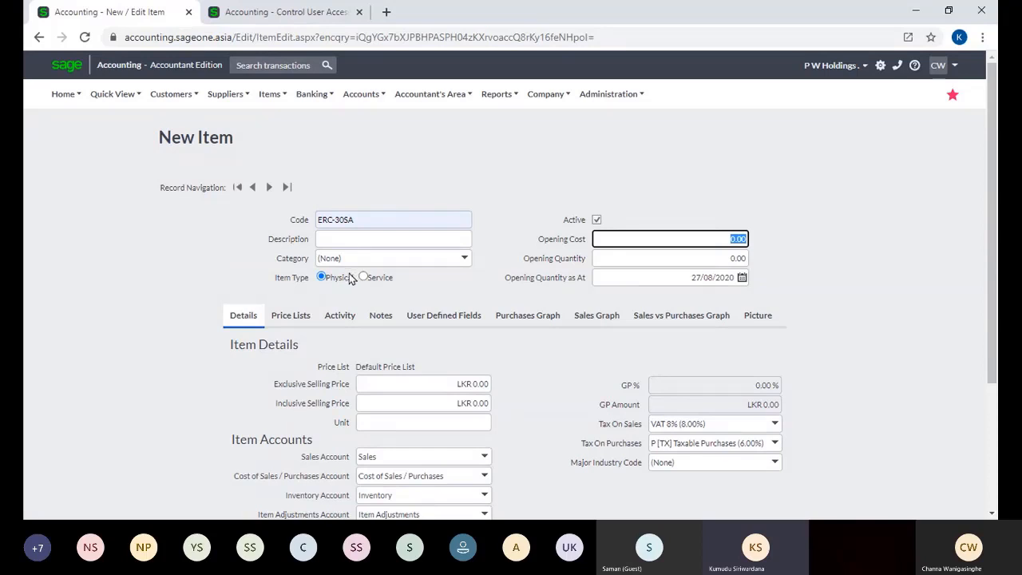
click(464, 260)
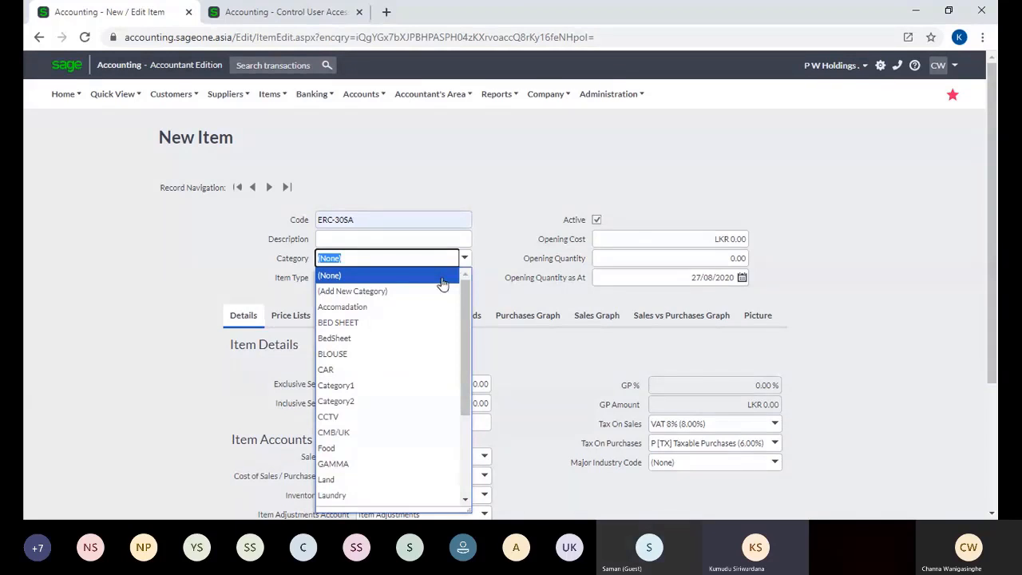
click(495, 252)
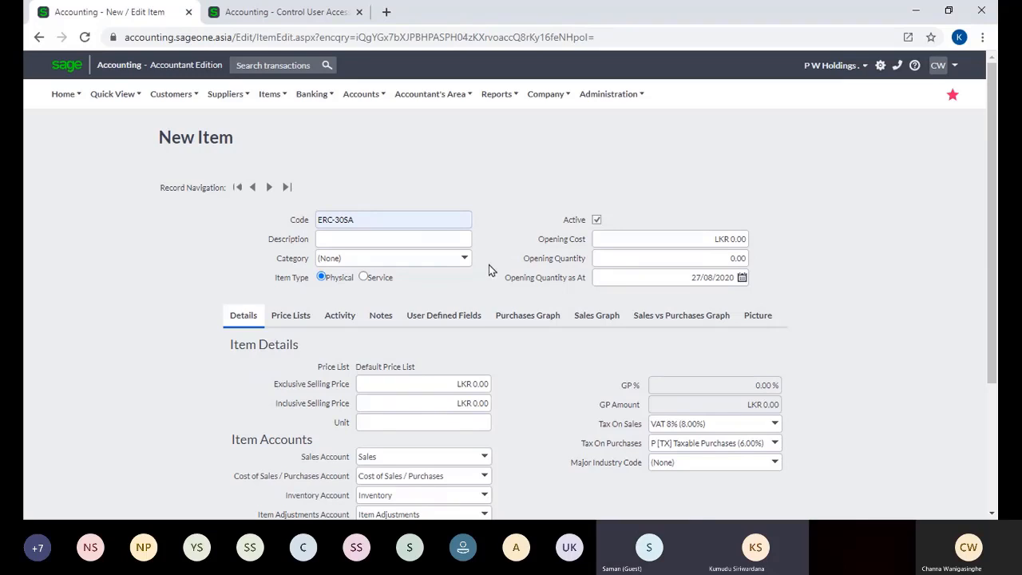
Step: Set the new item's code to aaa and its description to Chilli, and check the category choices without selecting any
triple_click(401, 221)
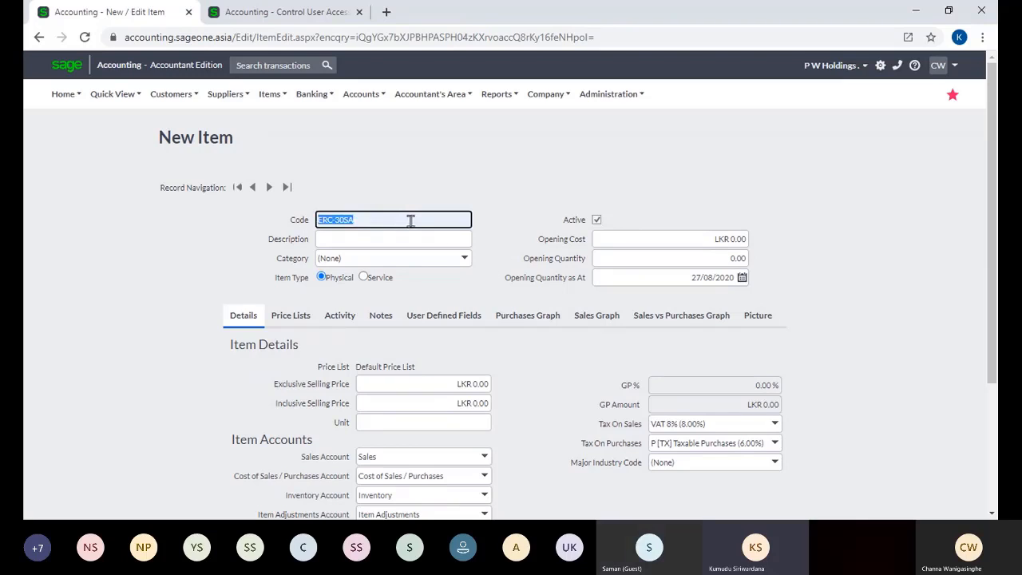
text(aaa)
key(Tab)
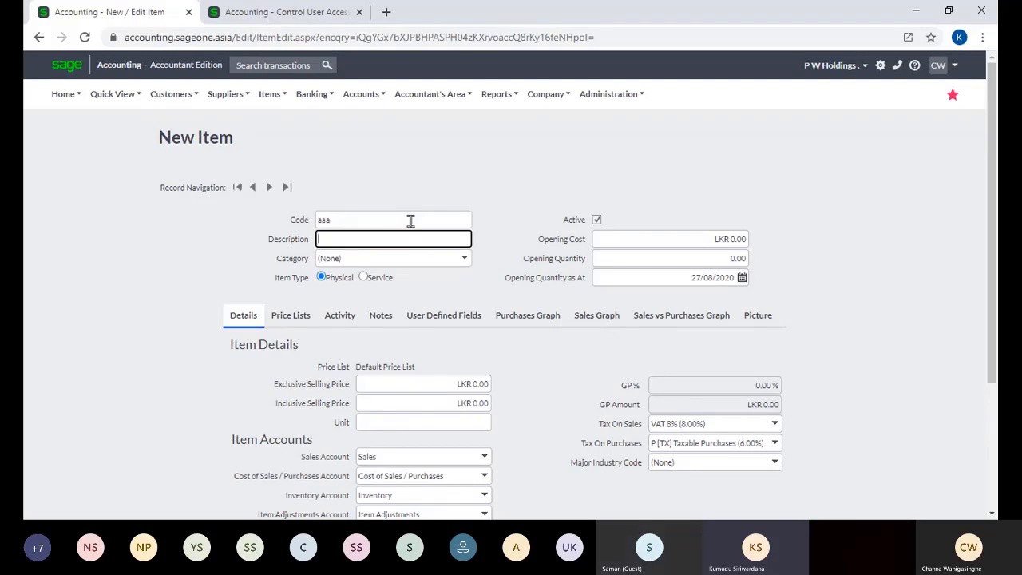
text(Chilli)
click(462, 261)
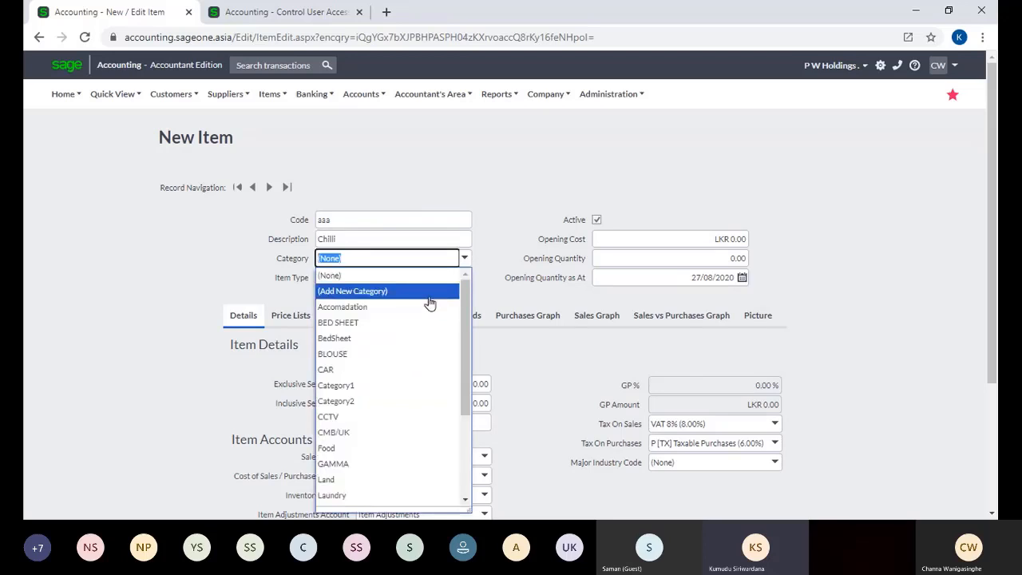
click(485, 185)
Step: Clear the new item's description
click(373, 244)
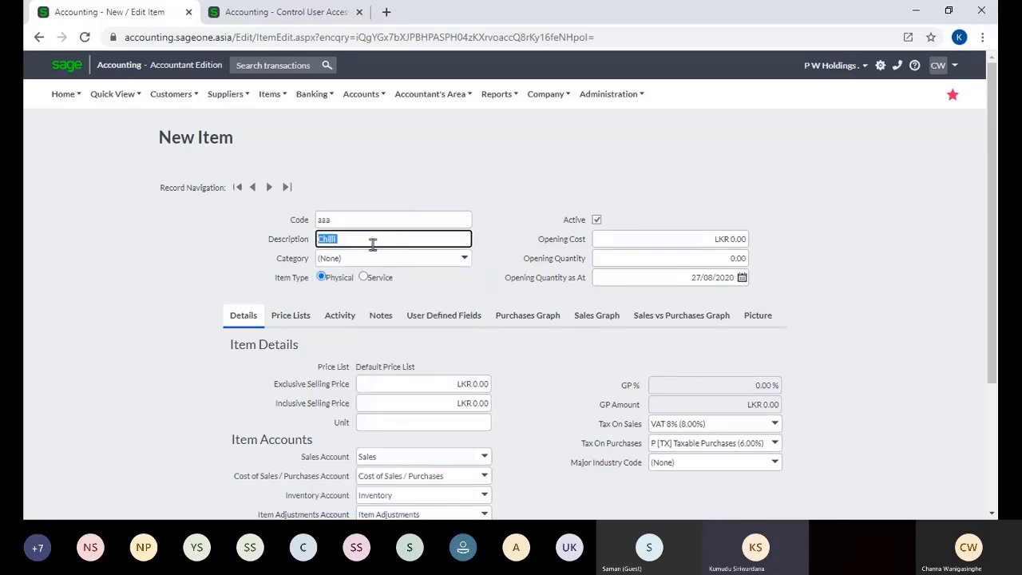
key(BackSpace)
click(417, 172)
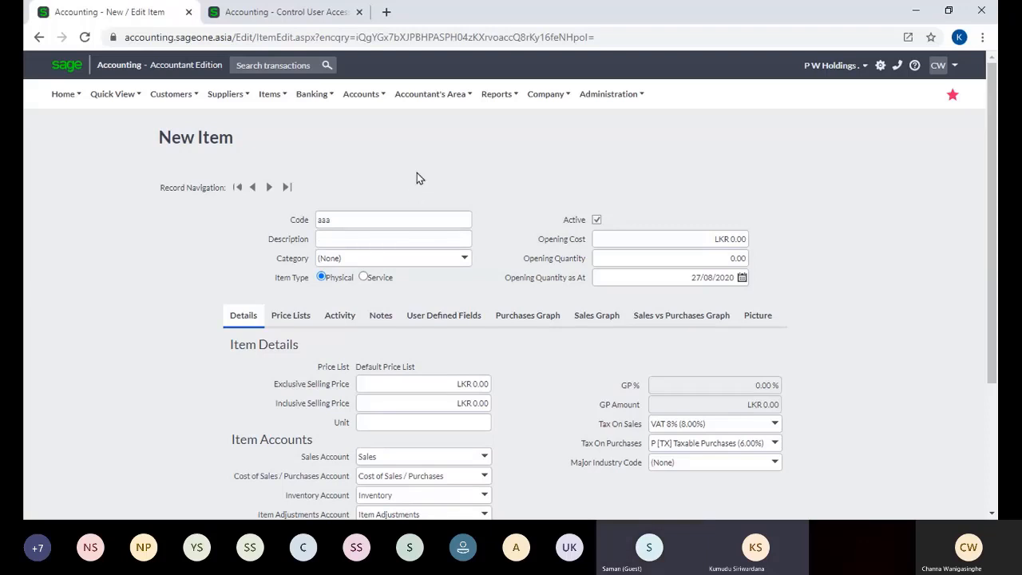
Step: Switch the item type between Service and Physical to compare their fields, finishing on Physical
scroll(419, 181, down, 1)
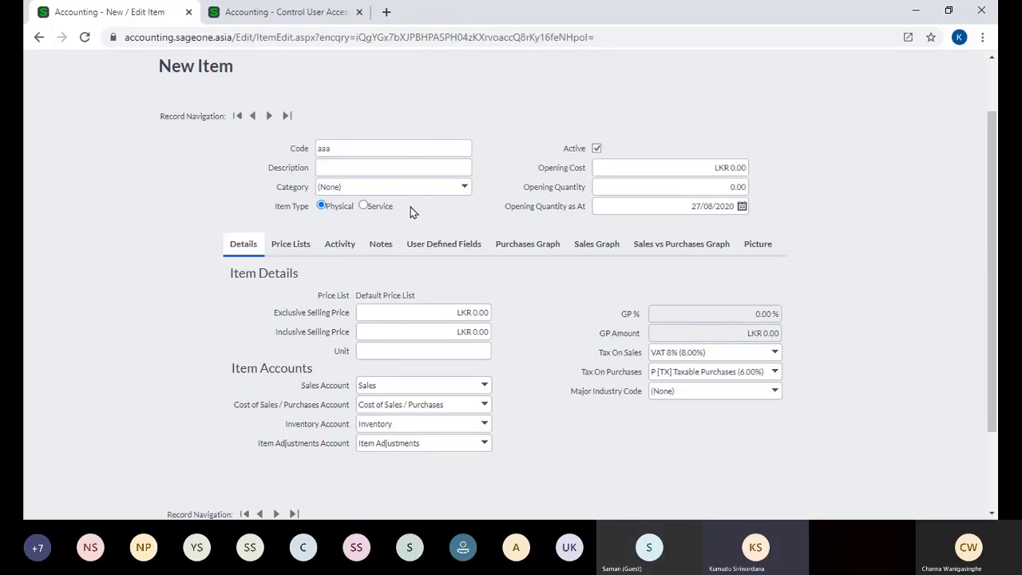
click(363, 205)
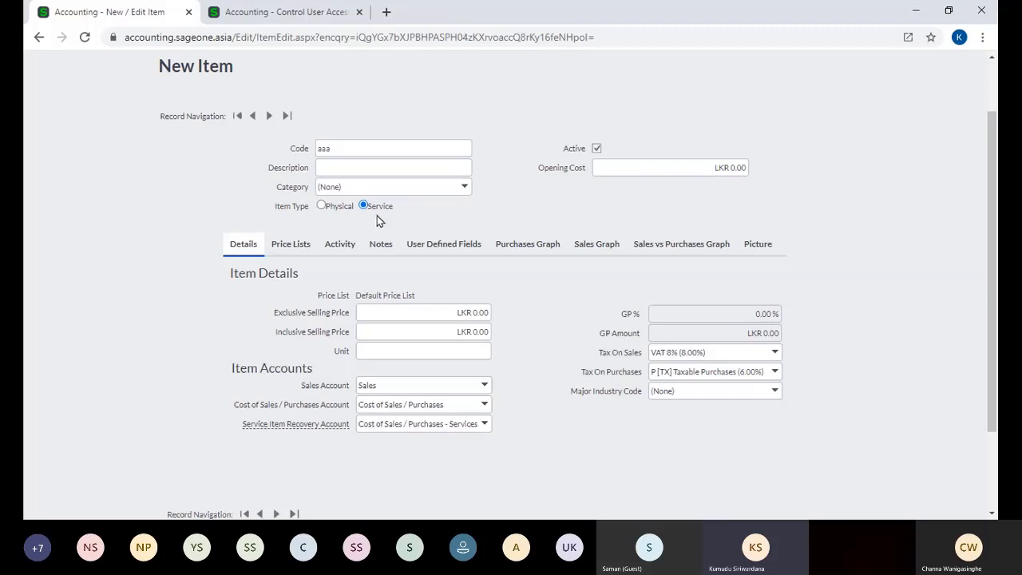
click(344, 210)
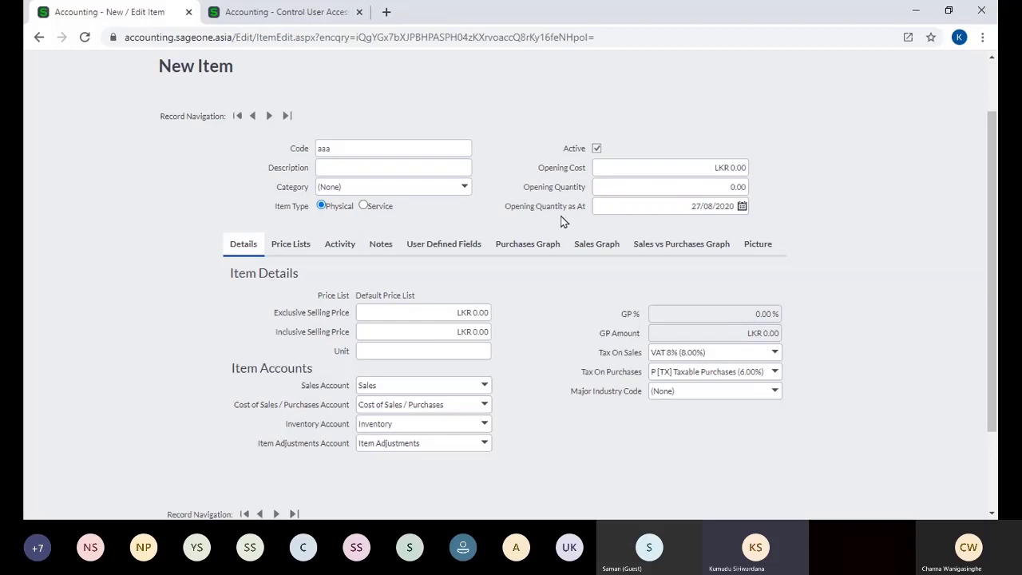
click(365, 208)
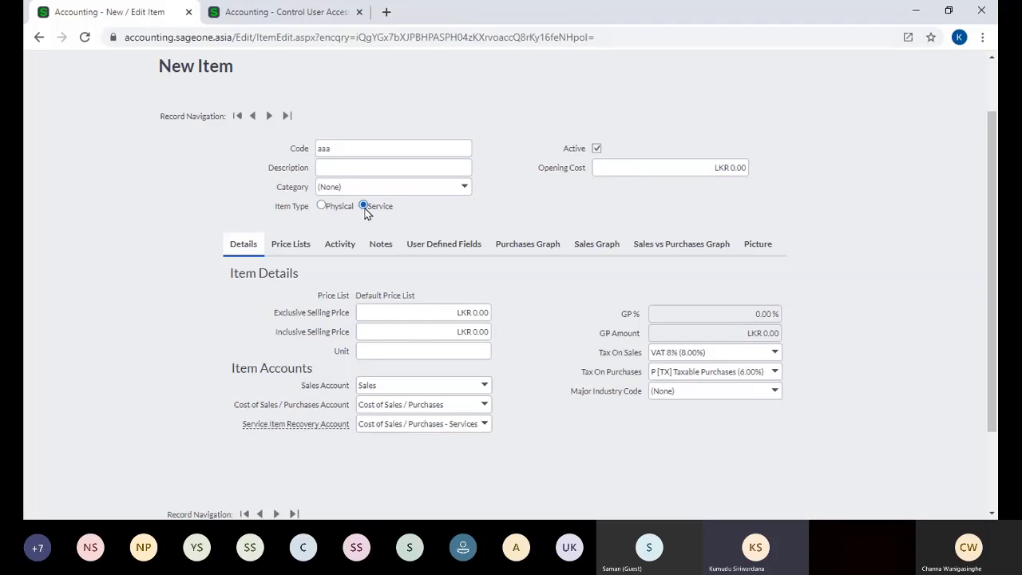
click(340, 209)
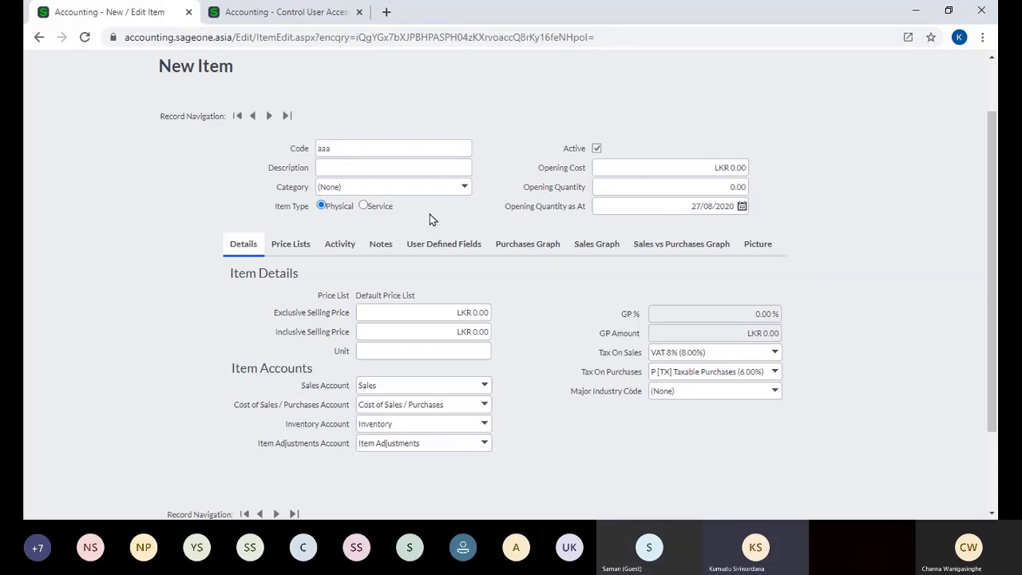
Step: Set the new item's exclusive selling price to 100 and review the remaining item details
click(394, 311)
click(395, 333)
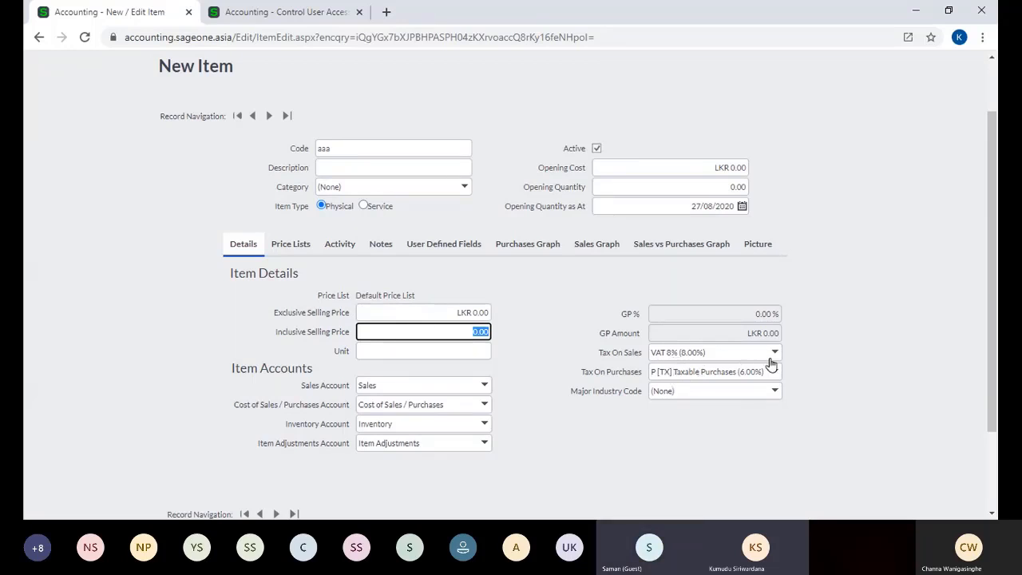
click(432, 313)
text(100)
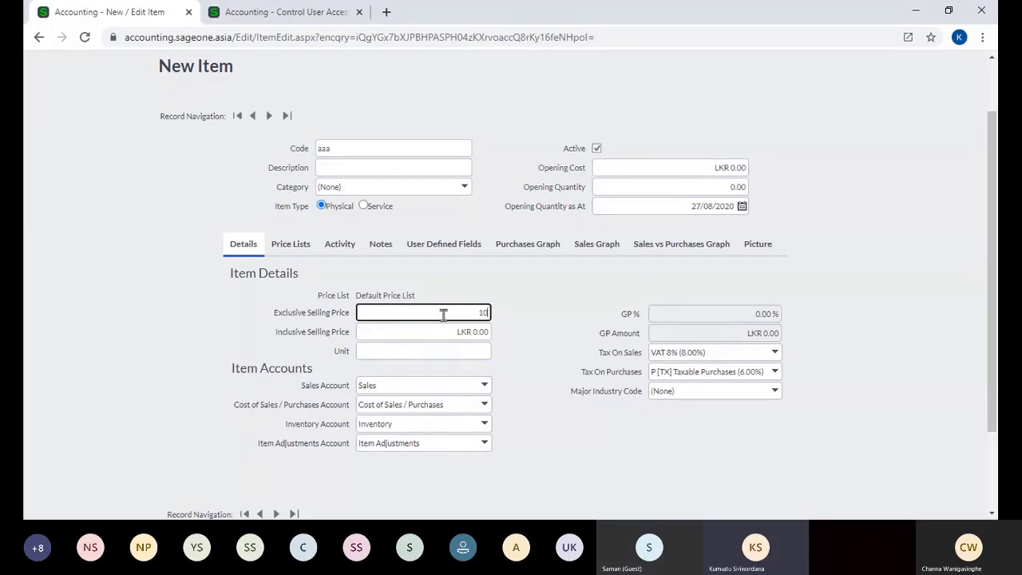
click(515, 342)
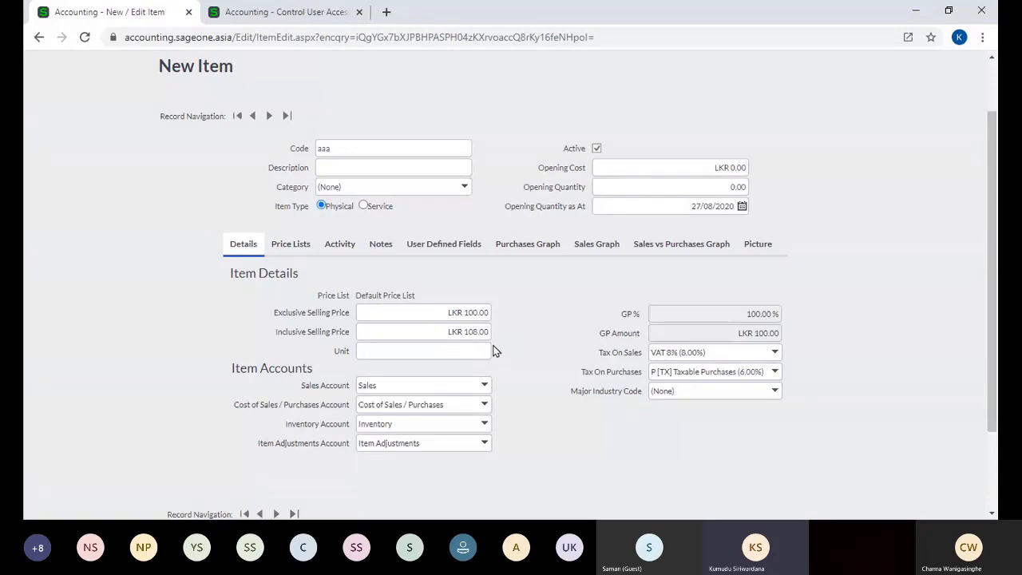
click(483, 350)
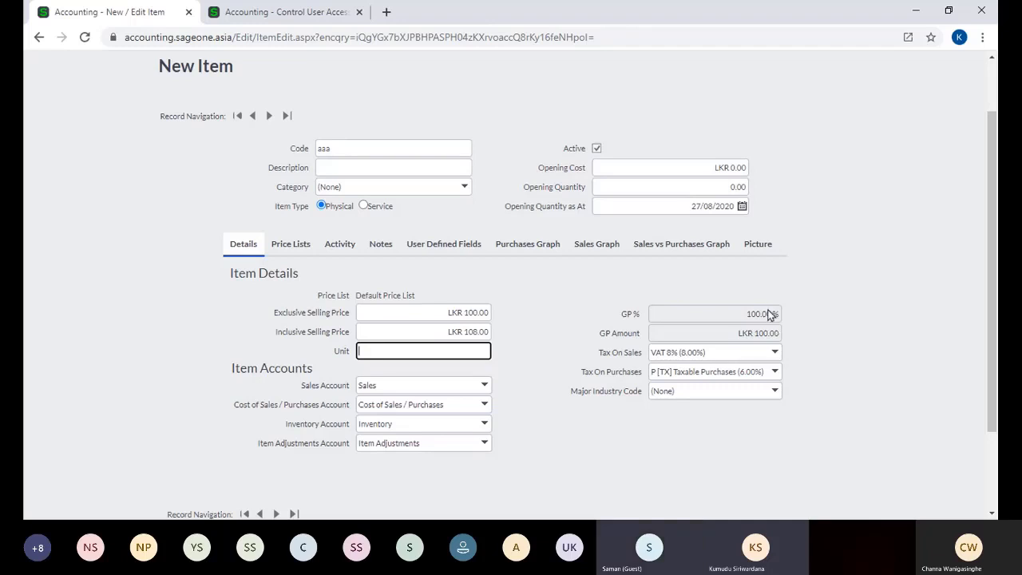
scroll(783, 297, down, 1)
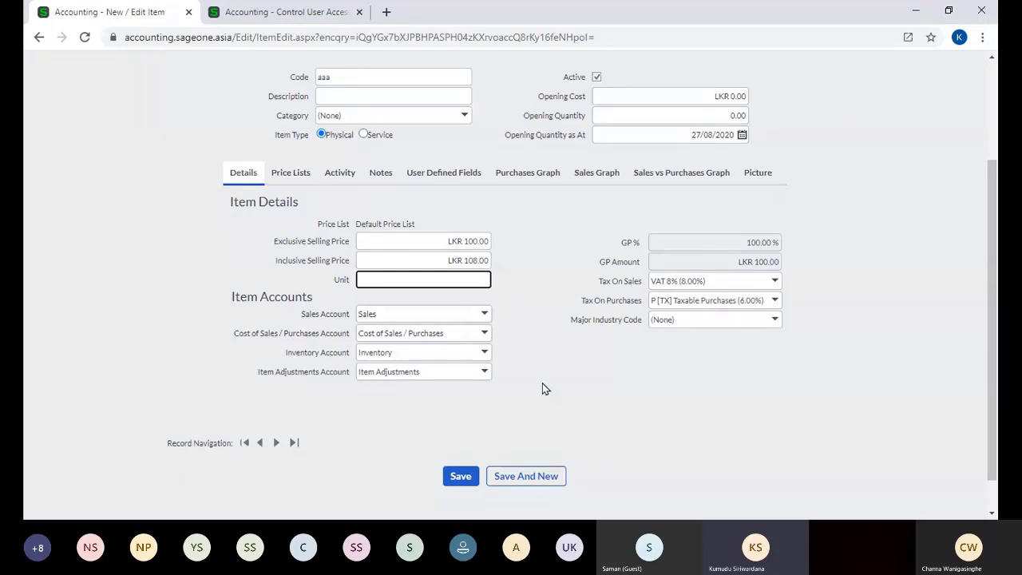
scroll(542, 387, up, 1)
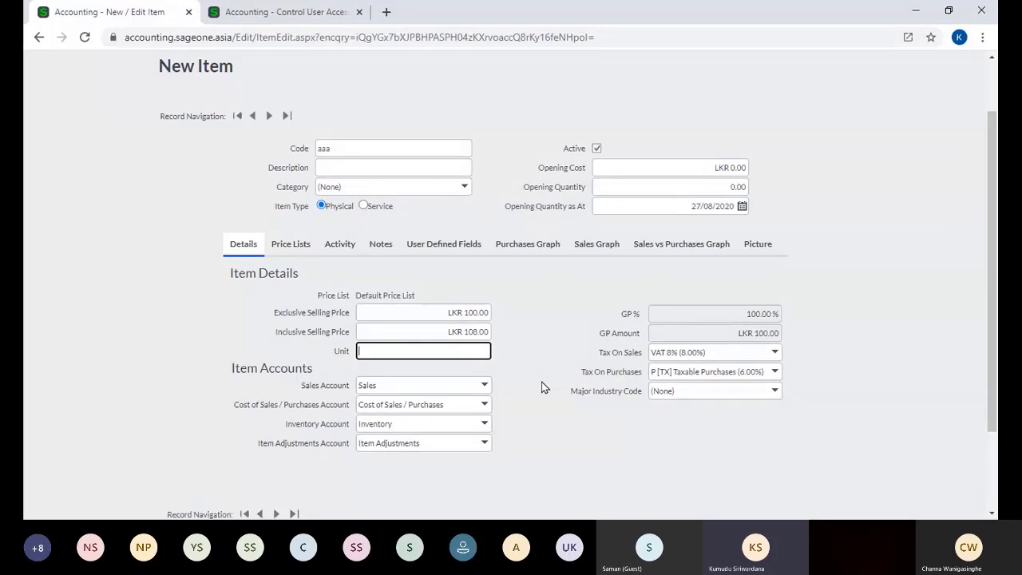
Step: Switch to the other open browser page and open the Profit and Loss report among the financial statement reports
click(284, 12)
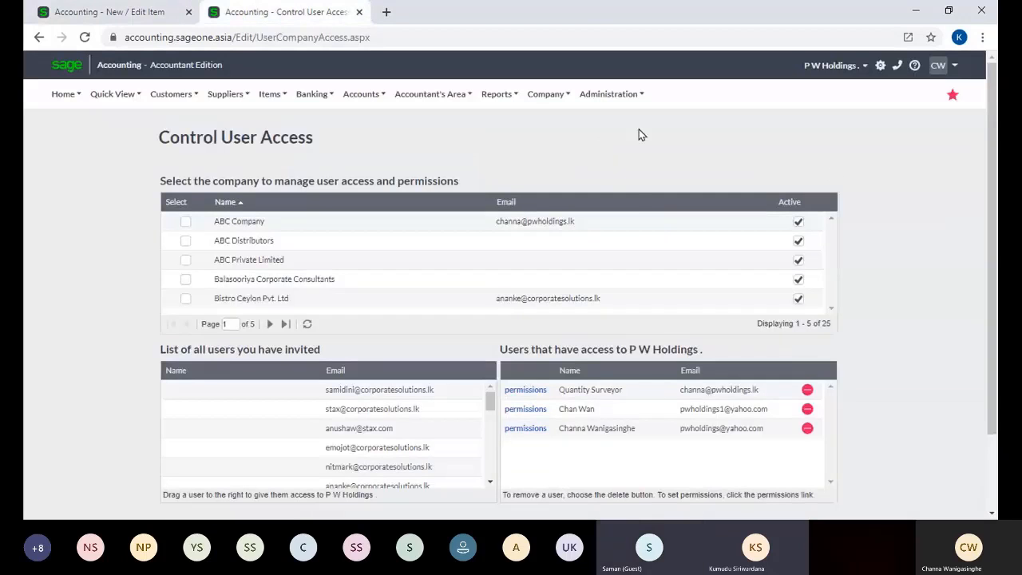
mouse_move(499, 96)
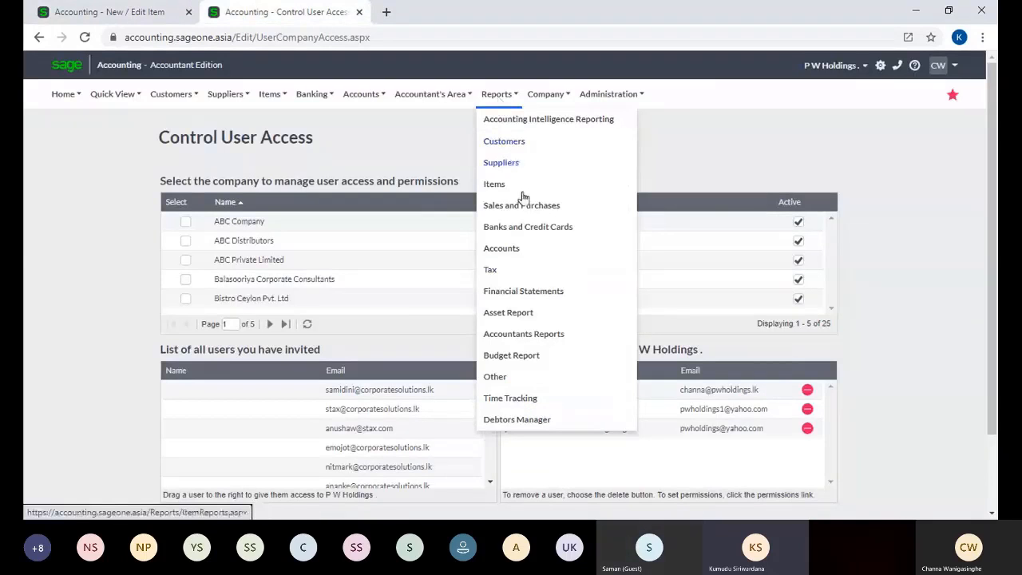
click(544, 293)
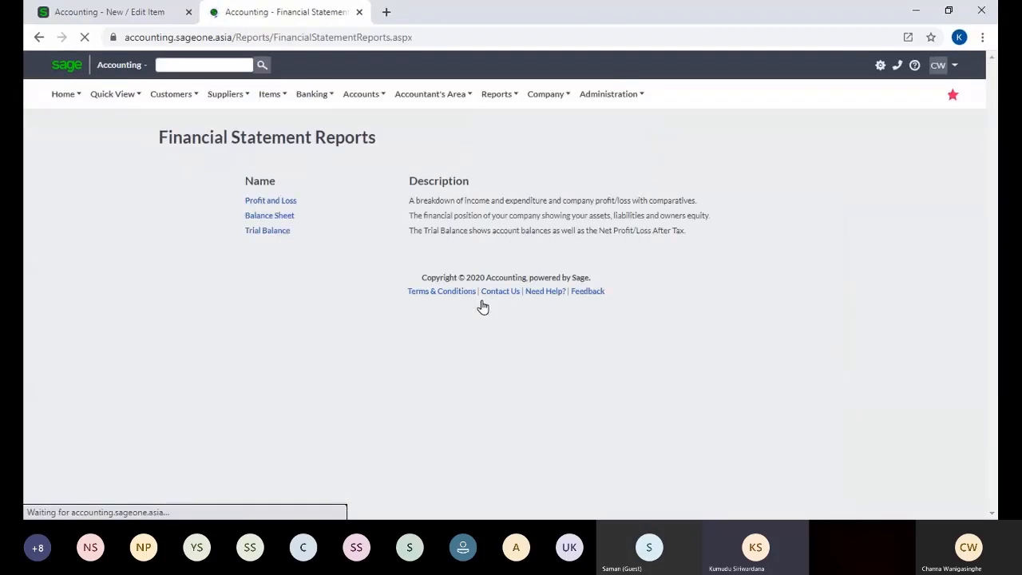
click(285, 201)
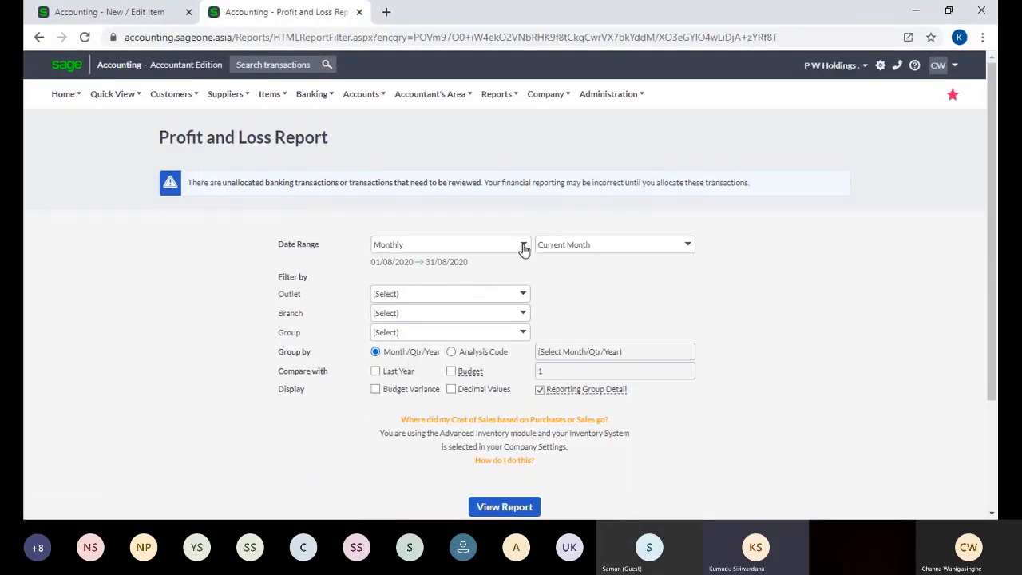
Step: Generate the Profit and Loss report with the date range set to All
click(523, 245)
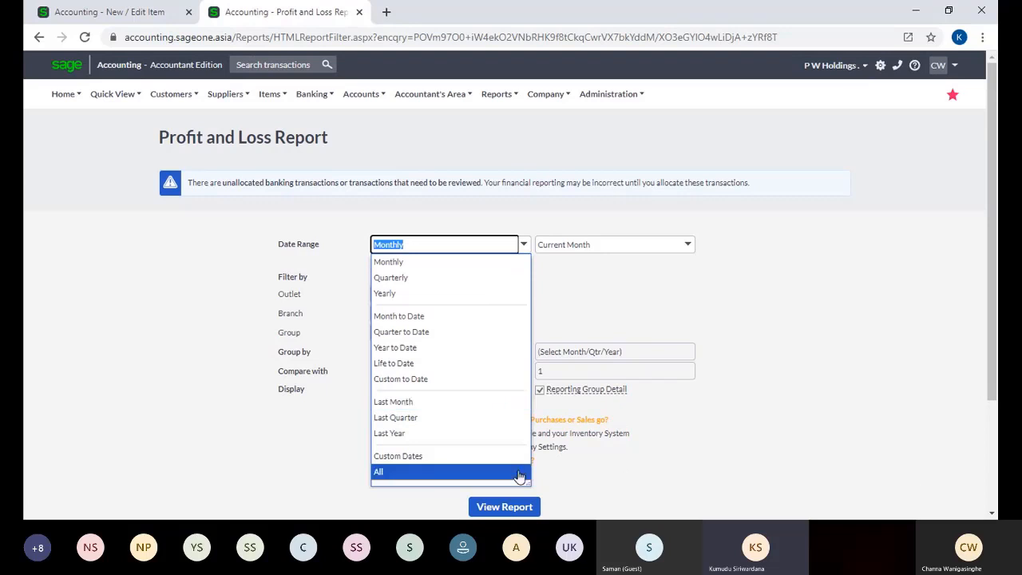
click(429, 474)
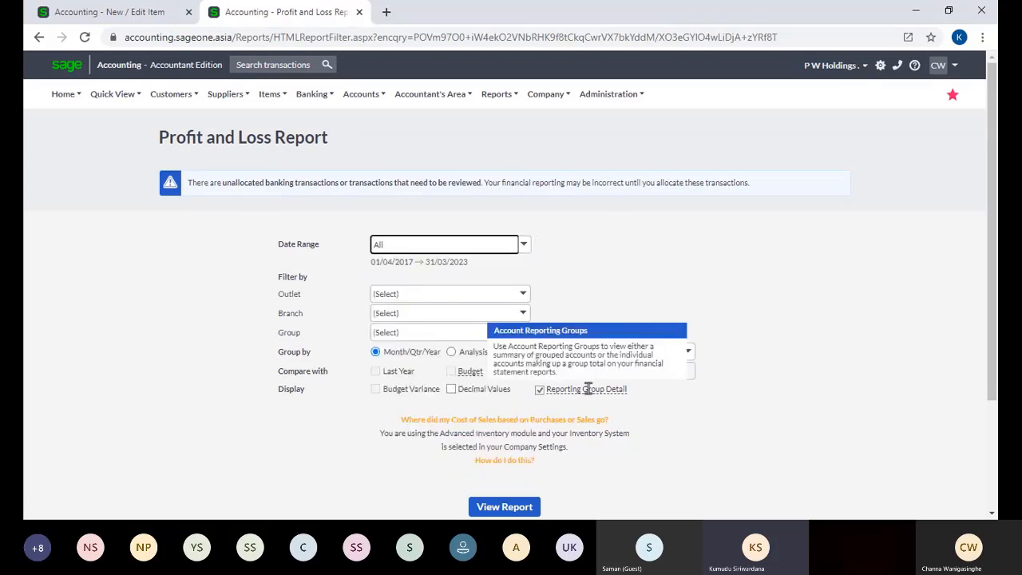
scroll(515, 393, down, 2)
click(516, 369)
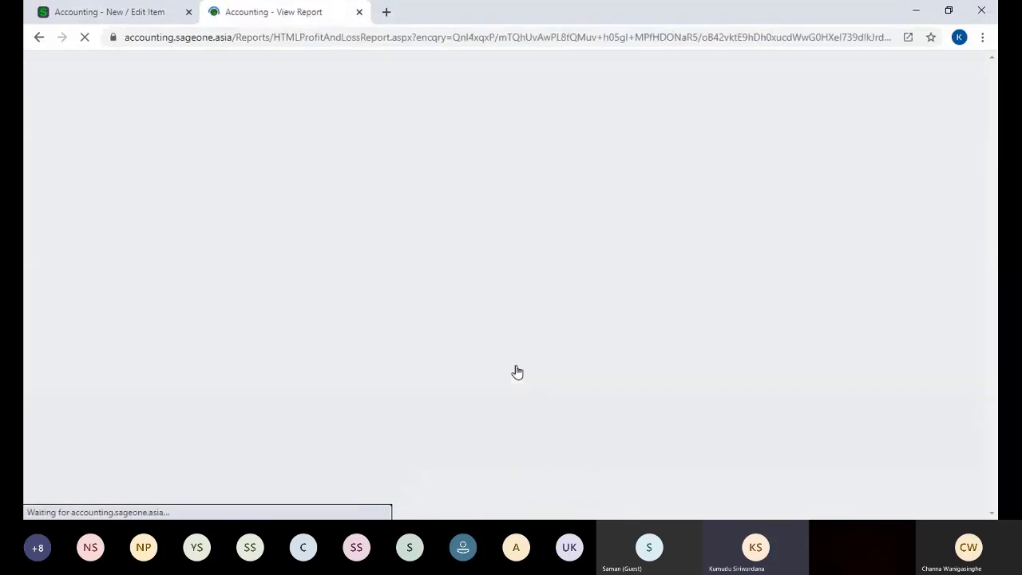
scroll(521, 330, down, 1)
scroll(520, 330, up, 1)
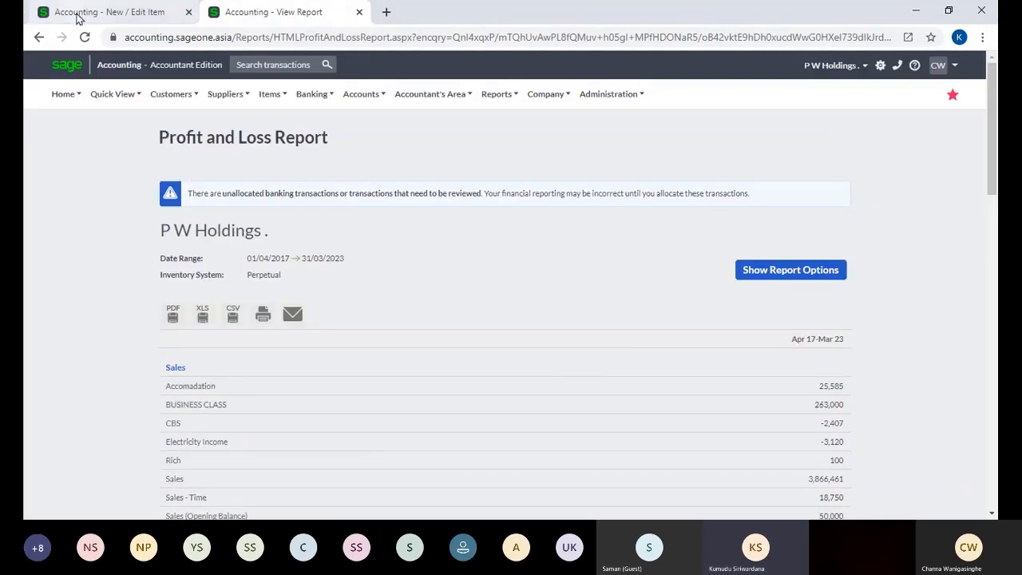
Step: Return to the new item and change its code to CACL and its description to Corporate Level
click(154, 16)
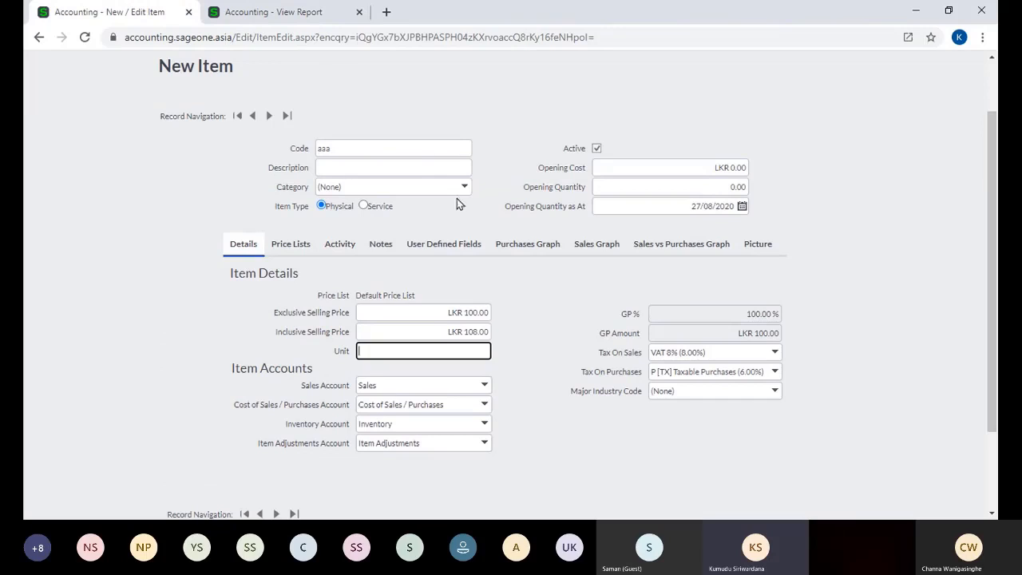
double_click(408, 149)
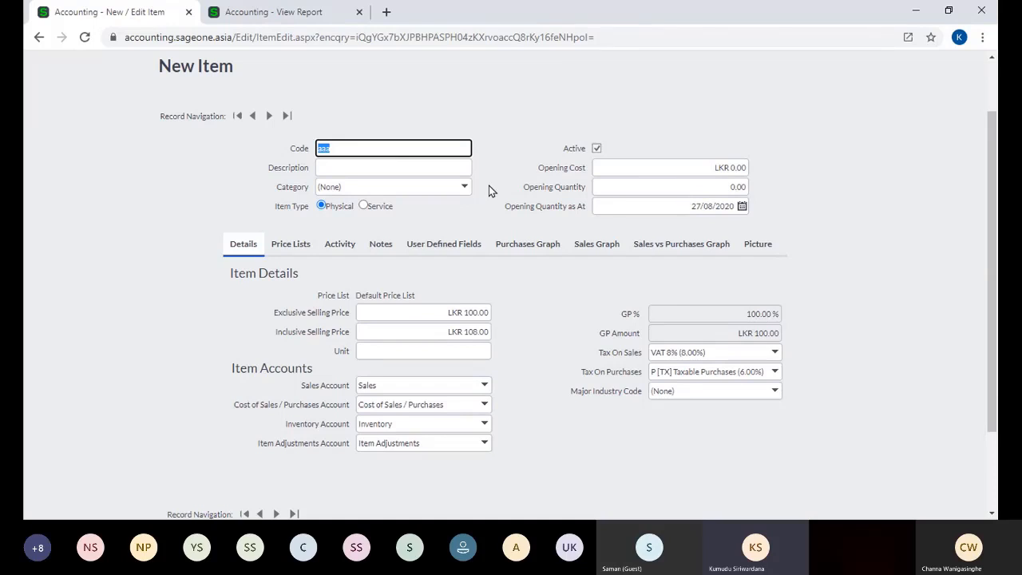
text(CACL)
key(Tab)
text(Corpo)
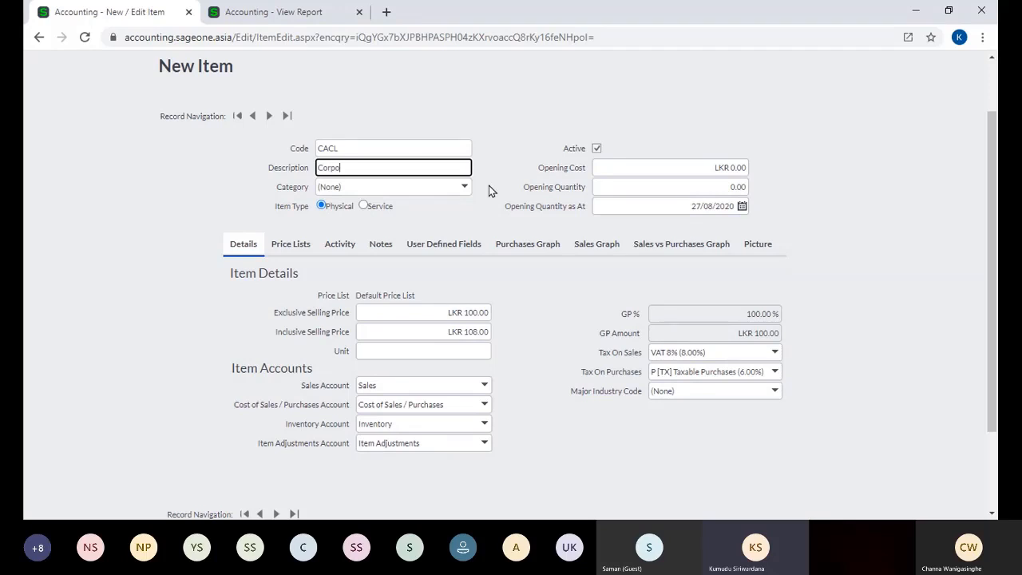
text(rate Level)
Step: Set the item type to Service, examine the item account fields, and restore the type to Physical
click(384, 206)
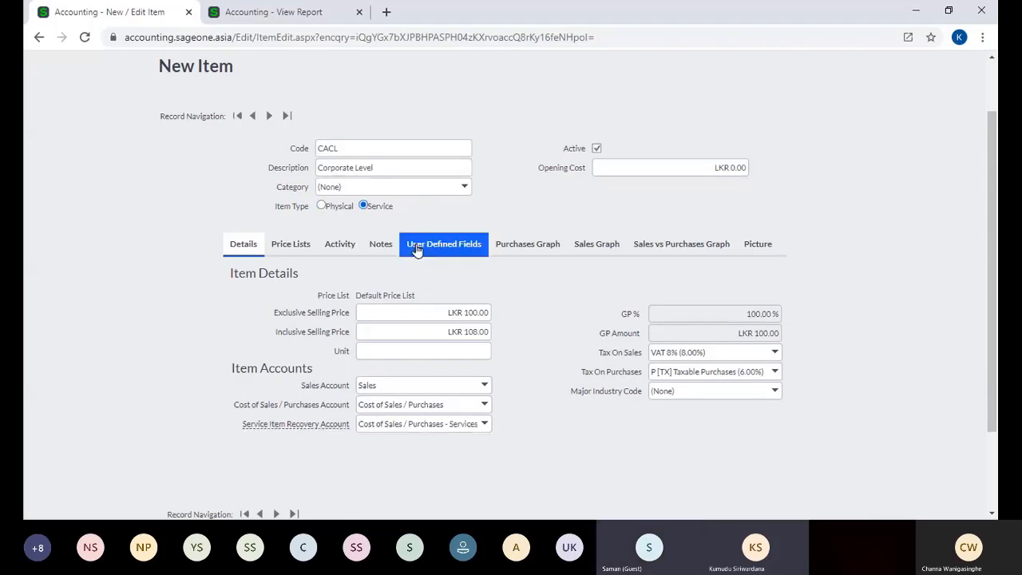
scroll(433, 264, down, 3)
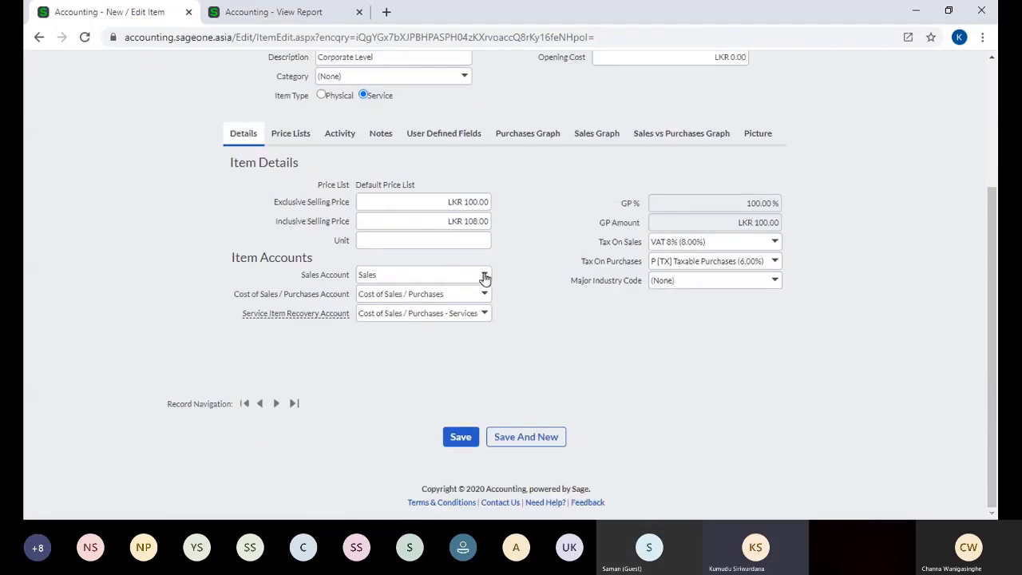
scroll(515, 278, up, 2)
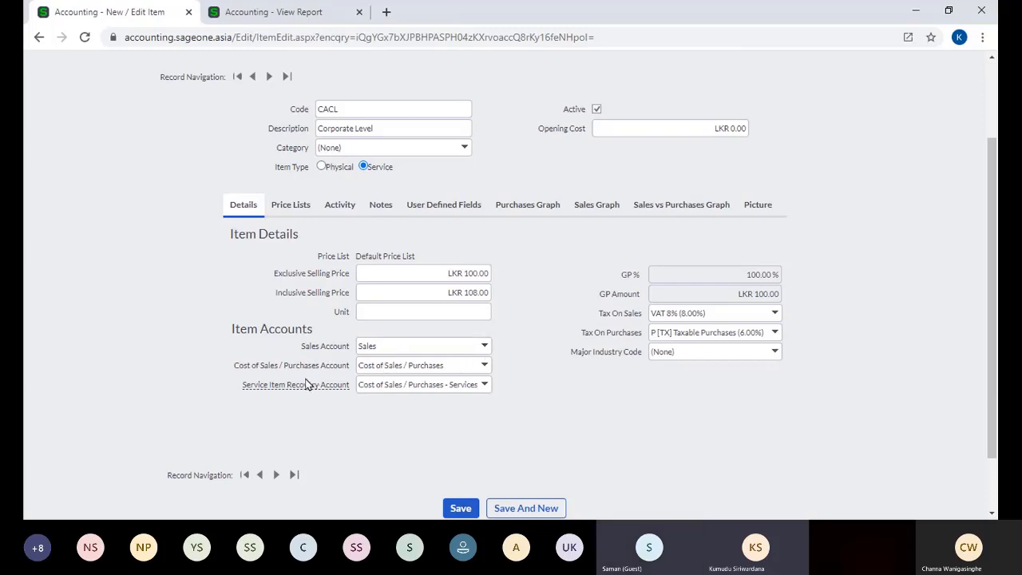
click(323, 167)
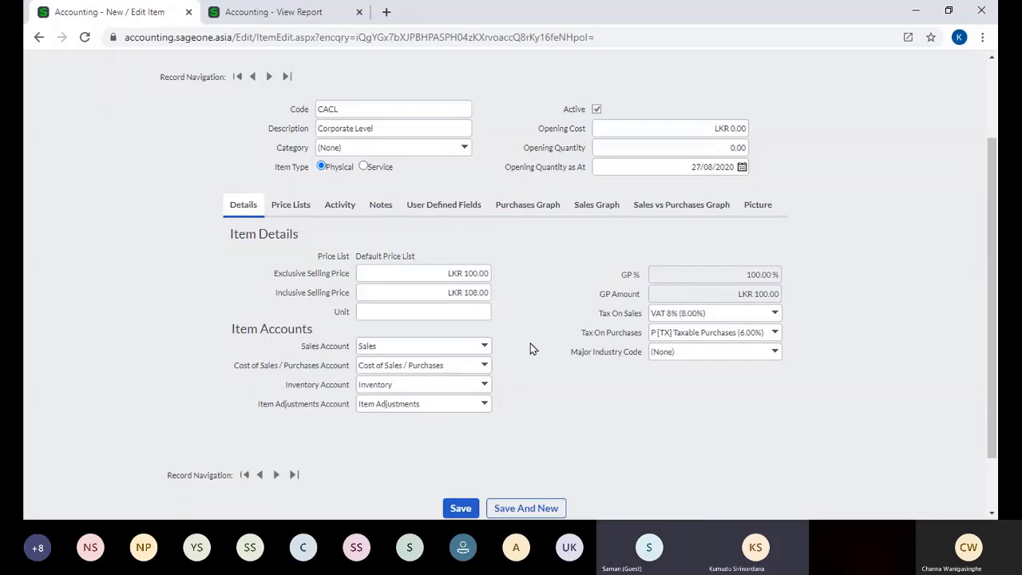
Step: Review the sales accounts listed in the open Profit and Loss report
click(243, 12)
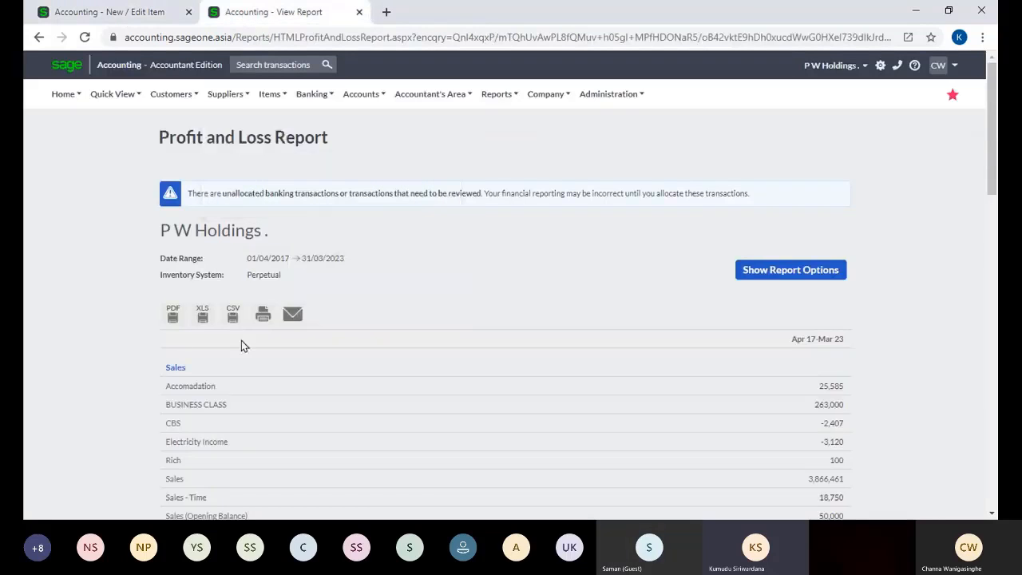
scroll(241, 340, down, 1)
scroll(224, 324, down, 1)
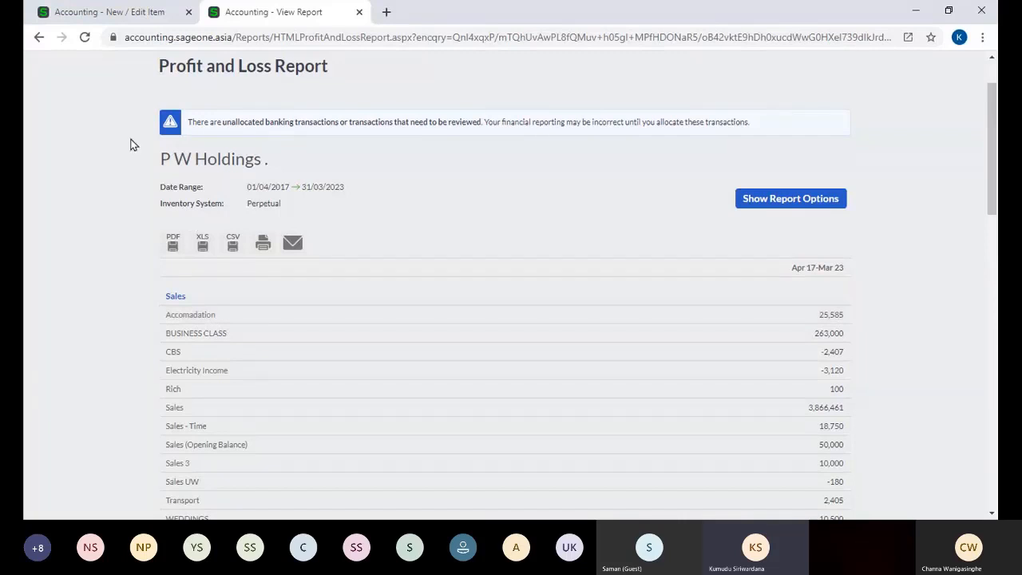
Step: Return to the new item and examine the accounts available for its Sales Account, leaving Sales selected
click(128, 15)
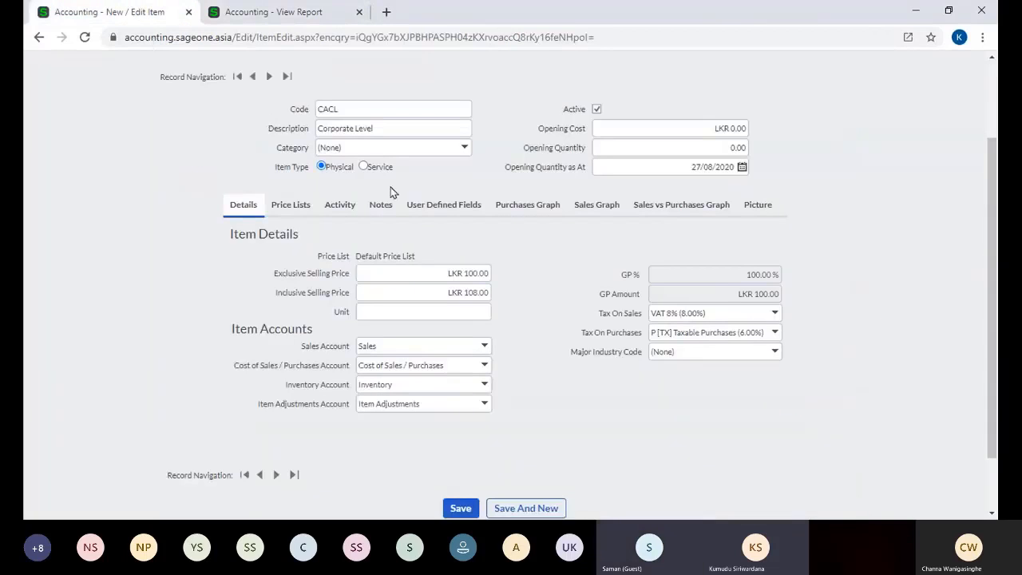
click(485, 352)
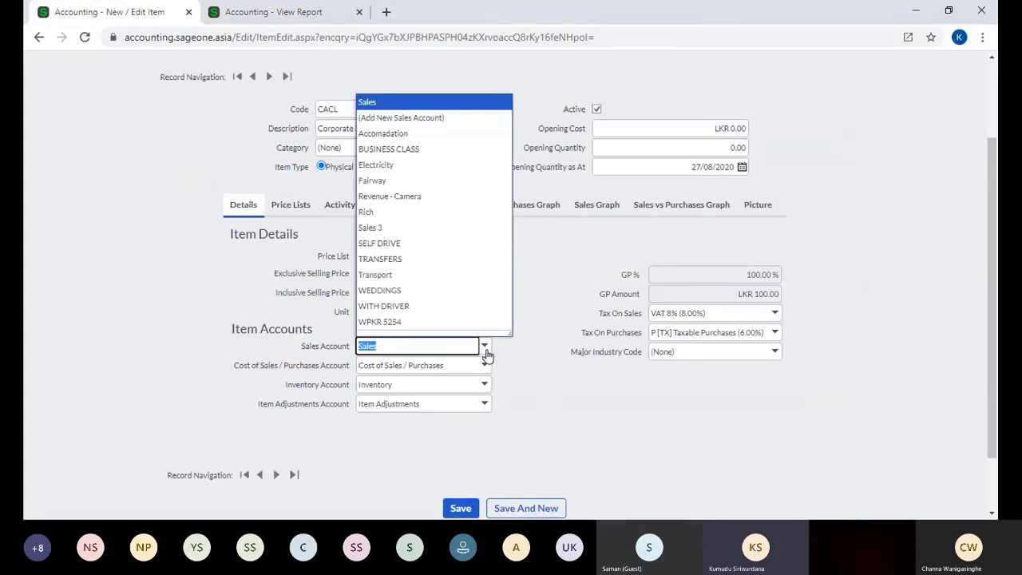
click(521, 345)
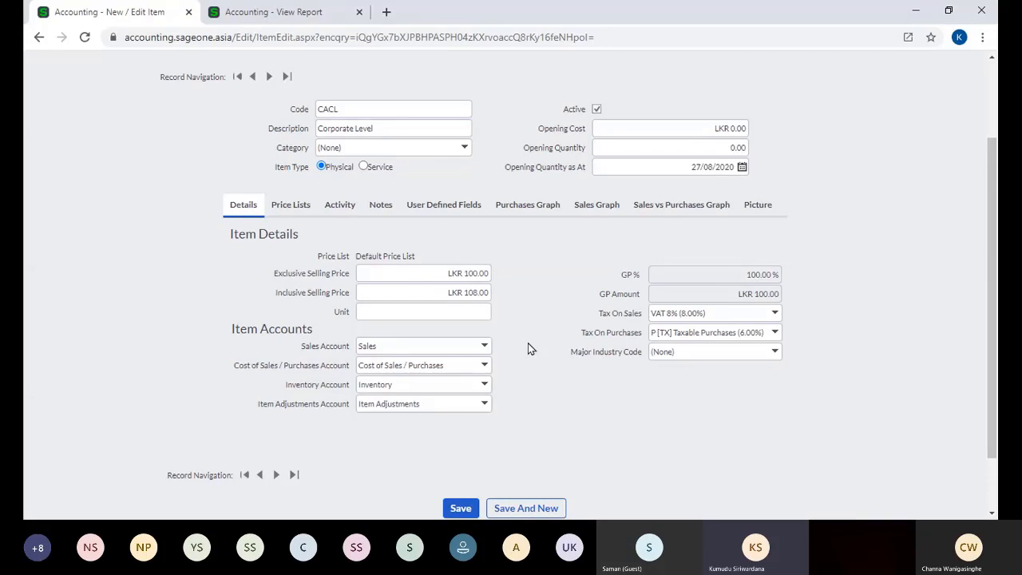
click(484, 349)
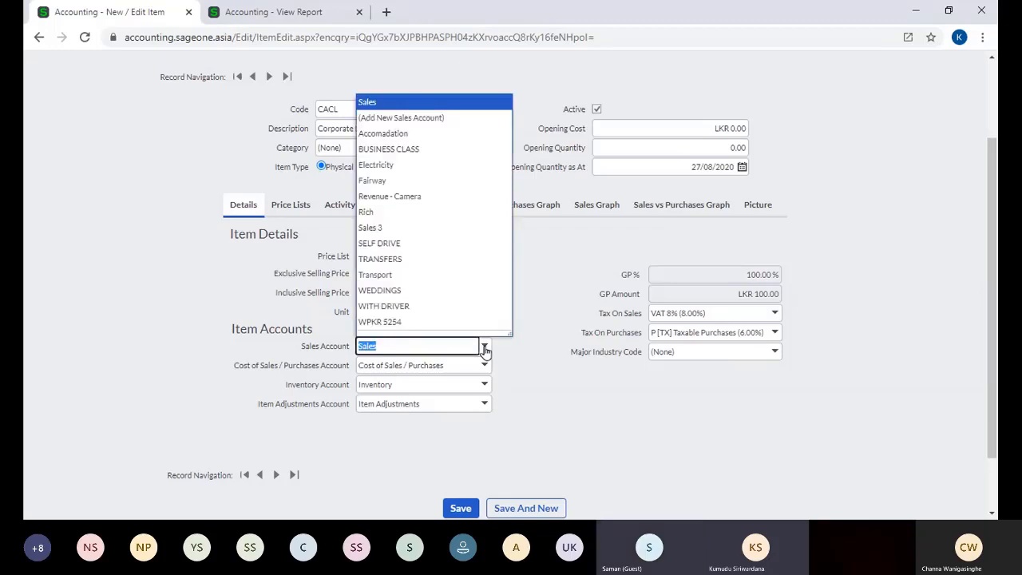
click(535, 389)
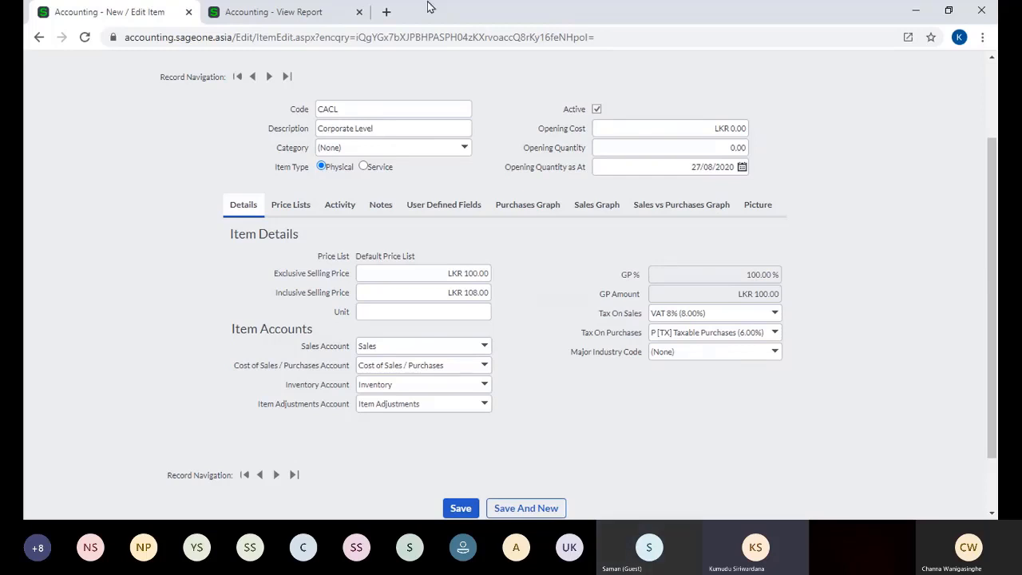
Step: Open the billing information in My Profile, start a subscription upgrade, and dismiss the browser's password update offer
click(266, 12)
scroll(691, 141, up, 2)
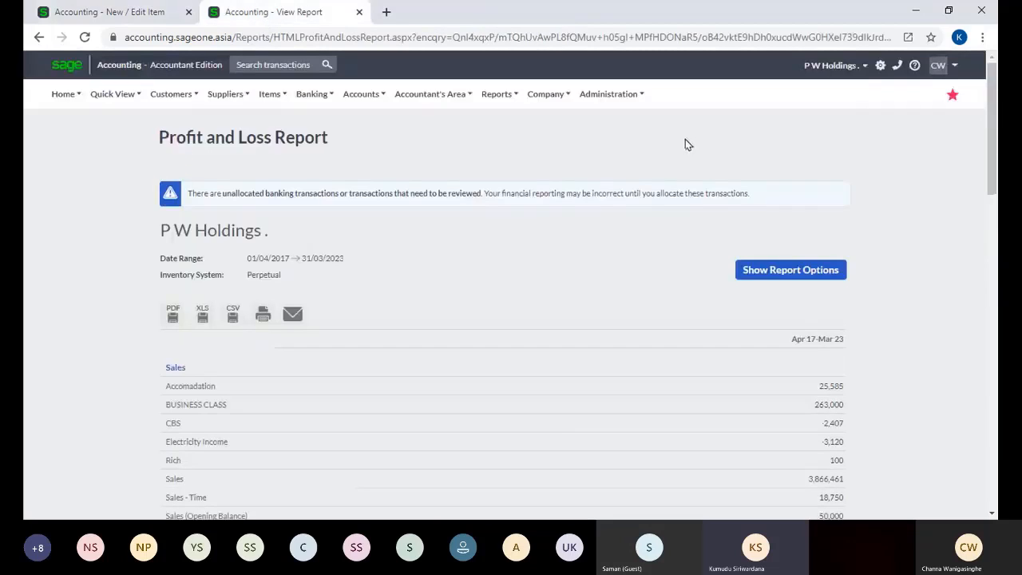
mouse_move(534, 98)
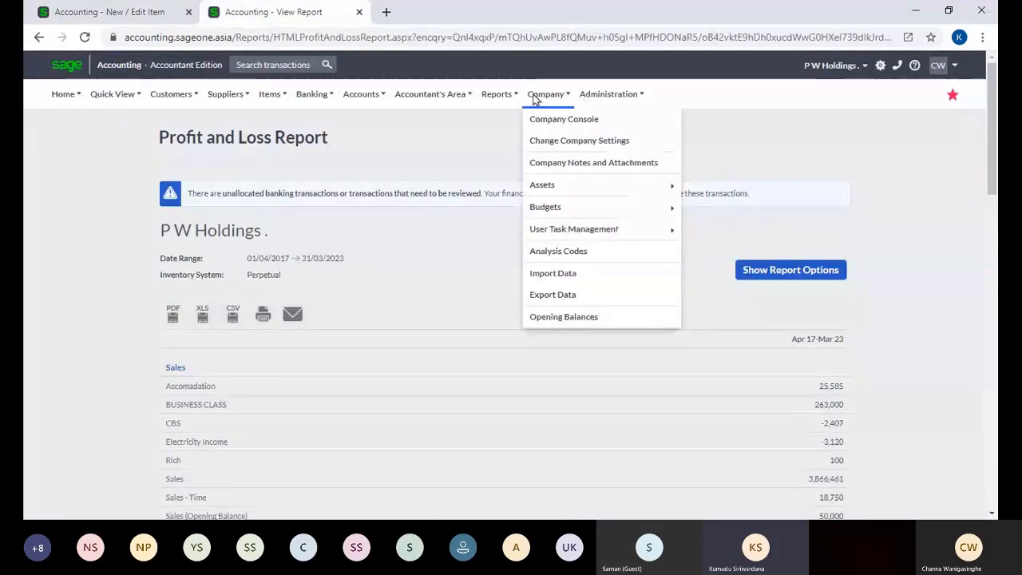
mouse_move(611, 95)
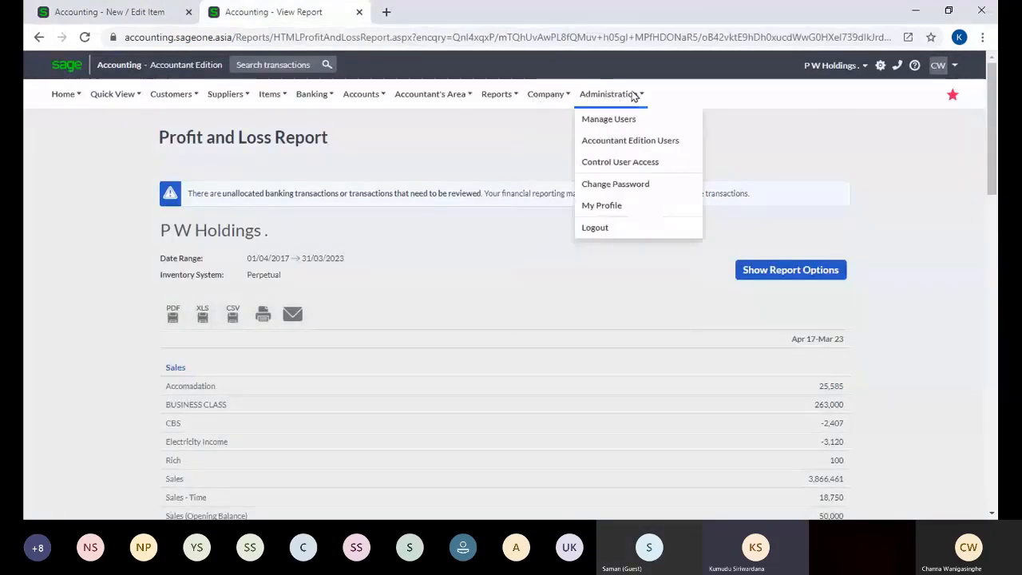
click(606, 205)
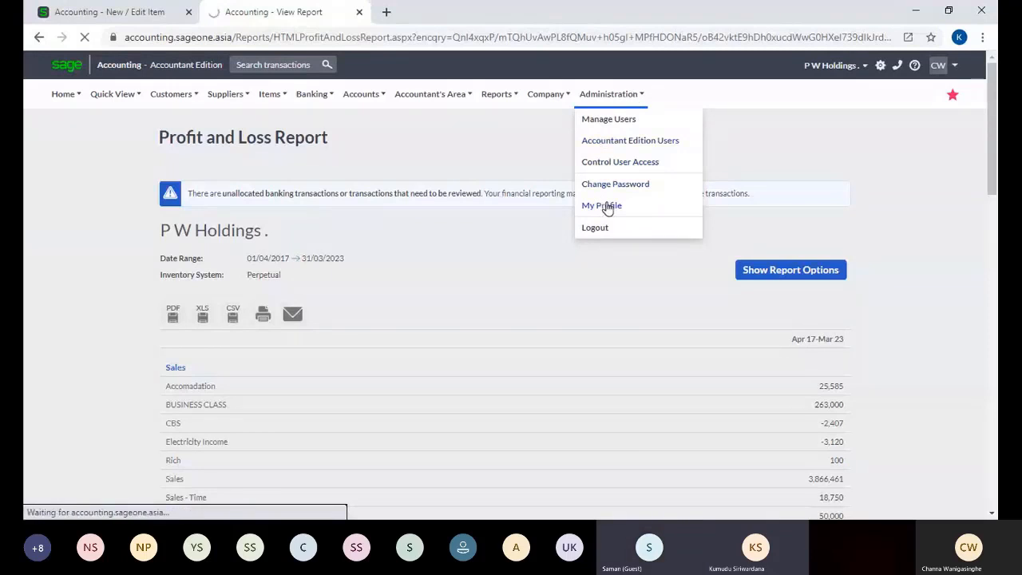
scroll(364, 201, down, 3)
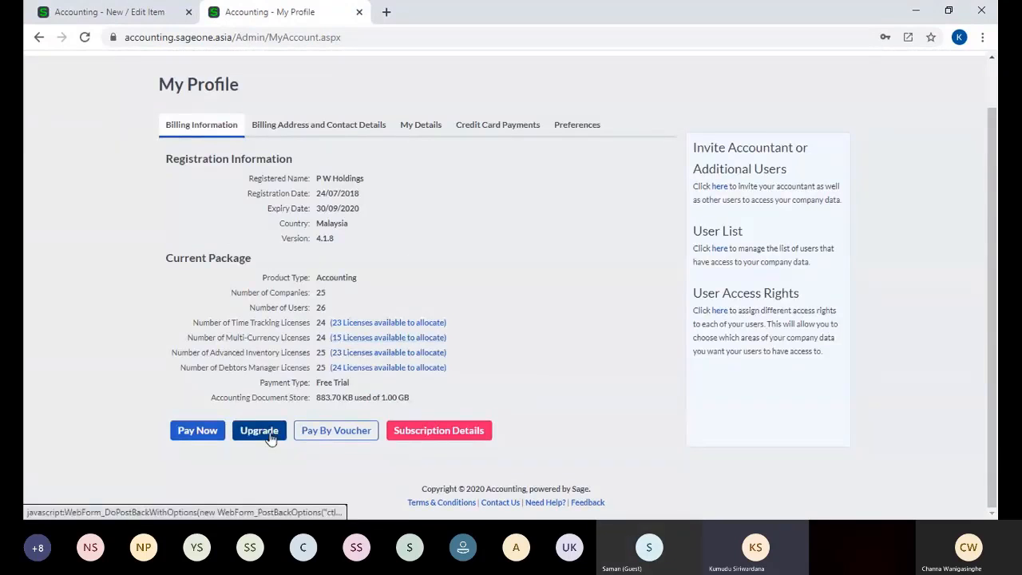
click(270, 438)
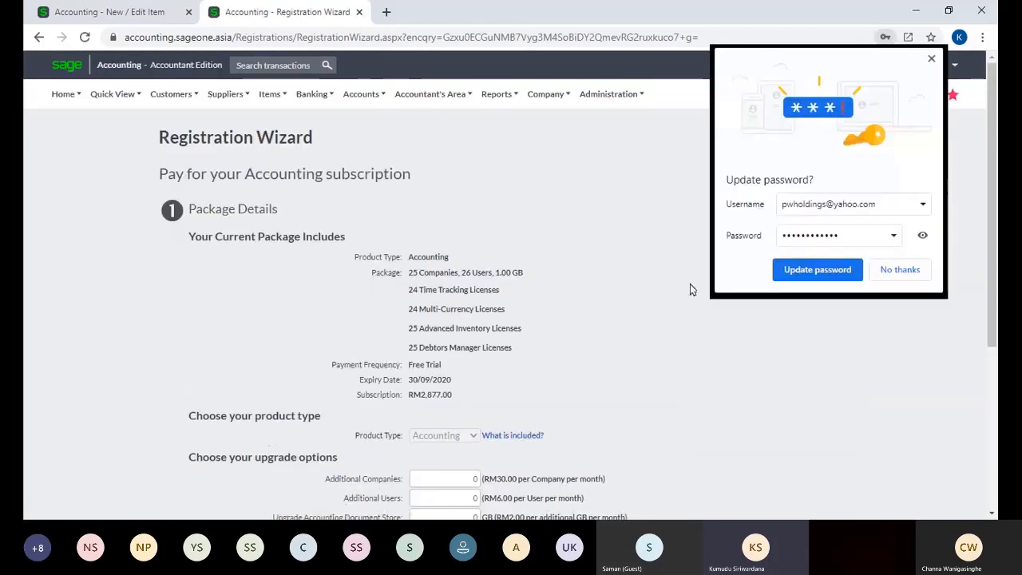
click(931, 59)
Step: Enter 1 additional Advanced Inventory license, review the subscription details, and go back to the package details
scroll(544, 287, down, 3)
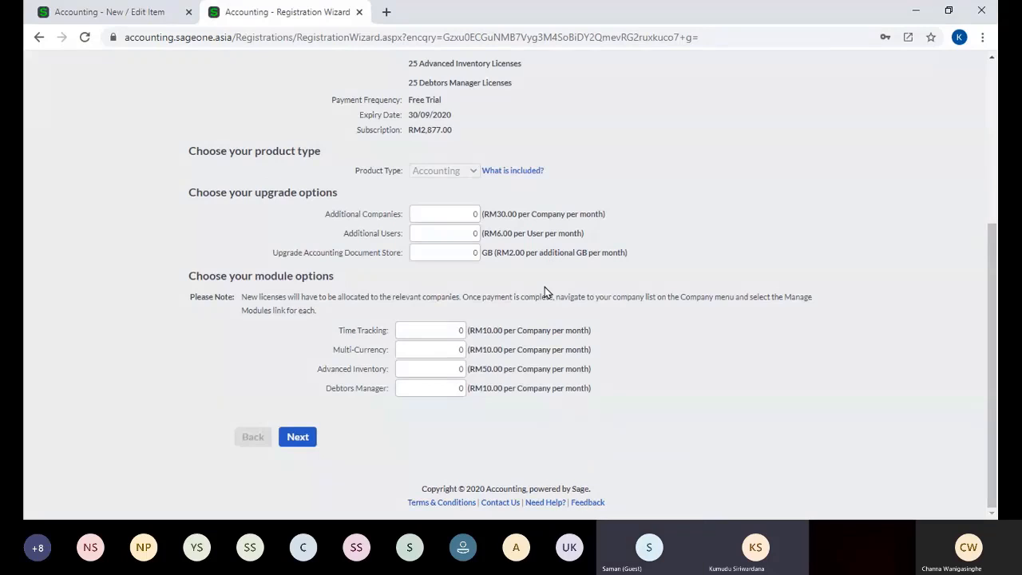
click(448, 373)
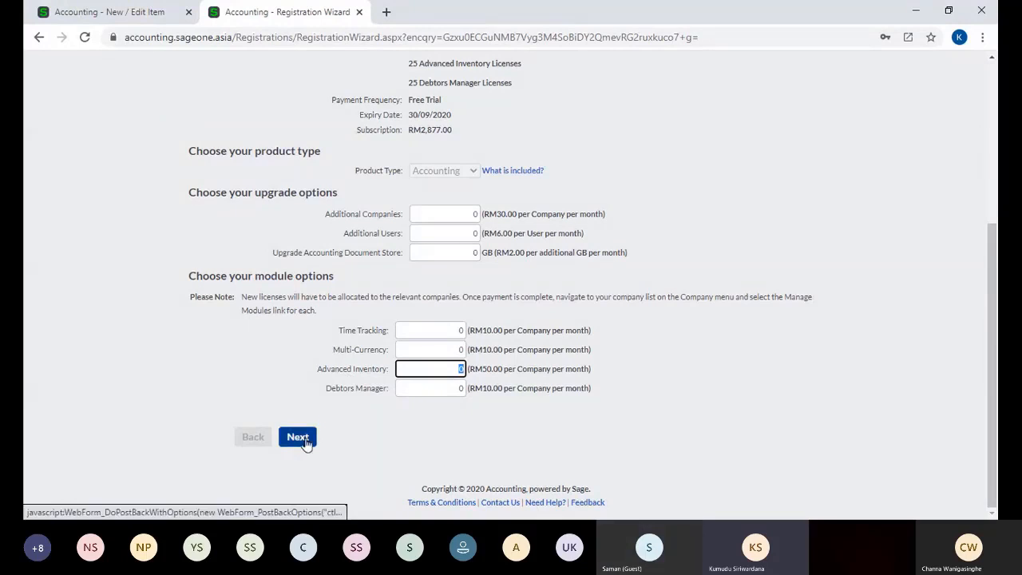
text(1)
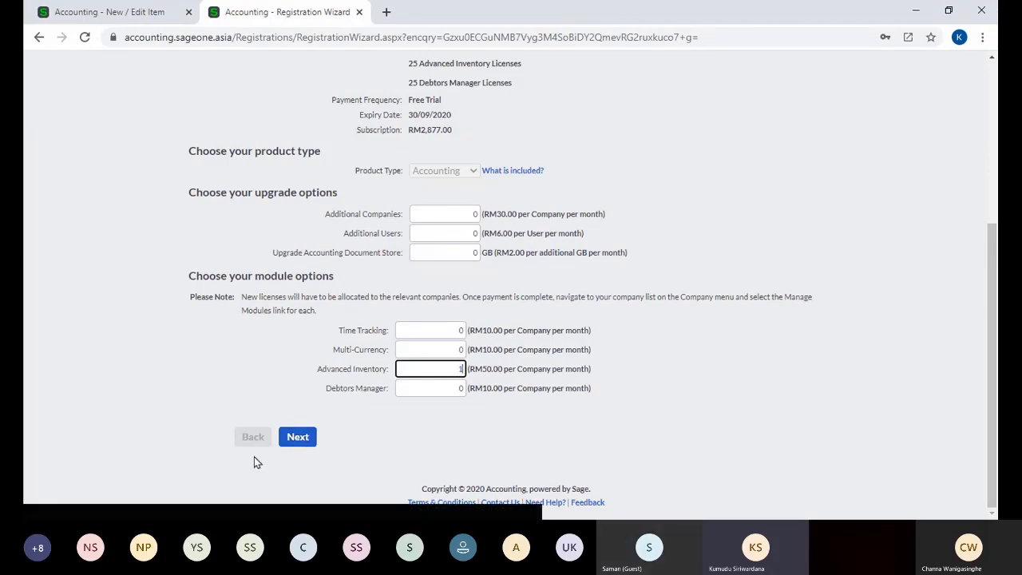
click(306, 440)
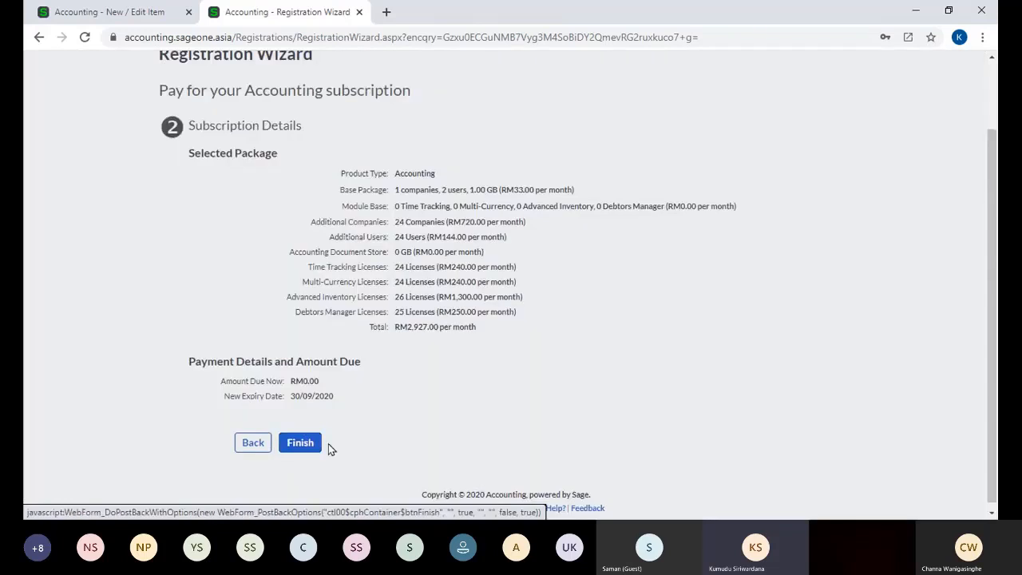
click(303, 448)
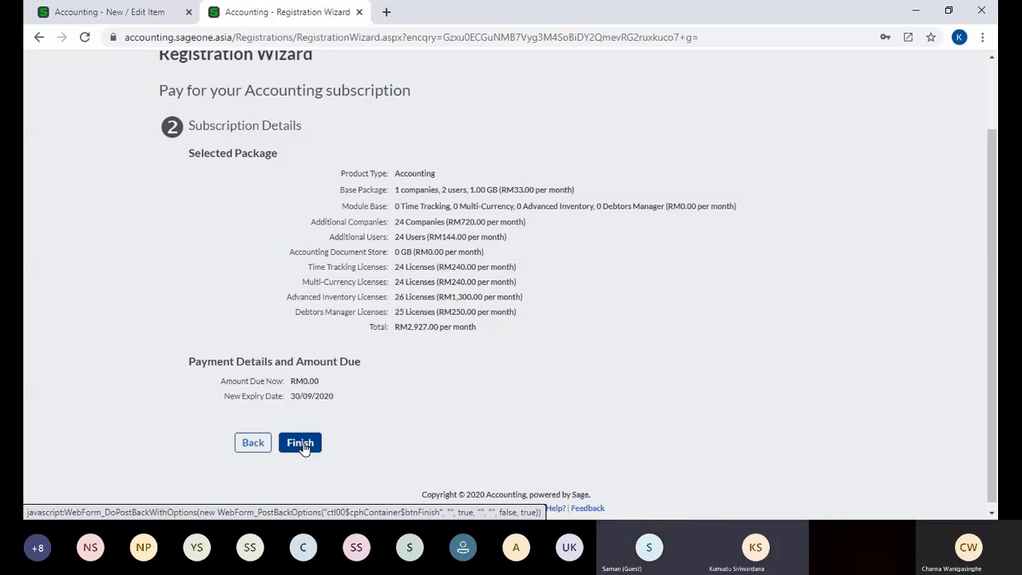
click(256, 437)
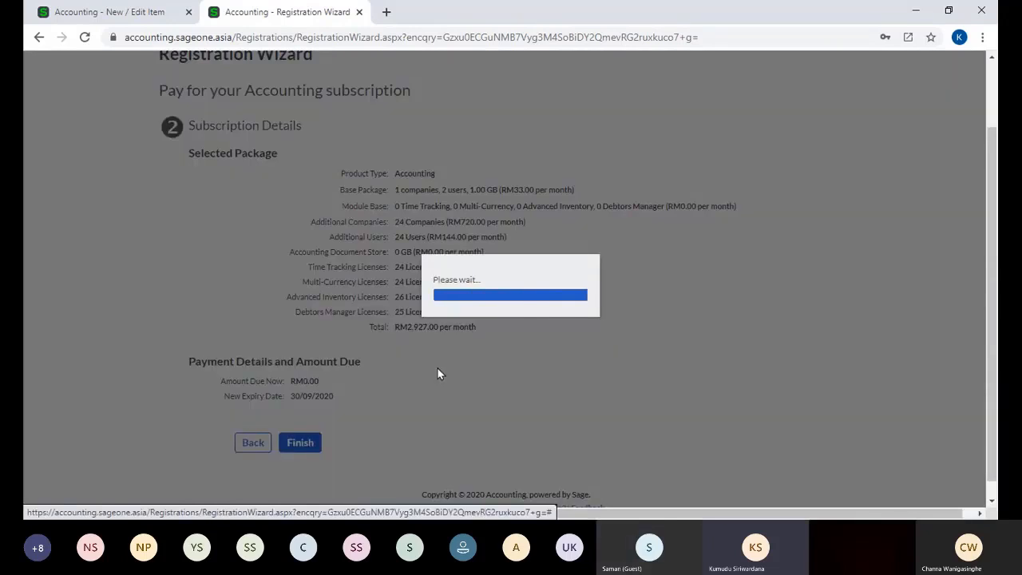
scroll(437, 371, down, 2)
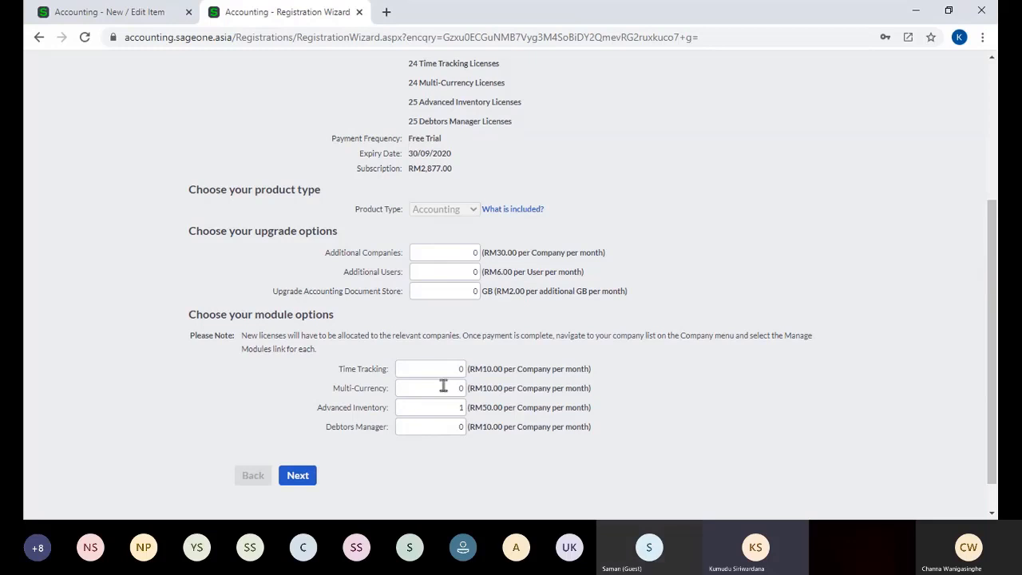
scroll(443, 386, up, 2)
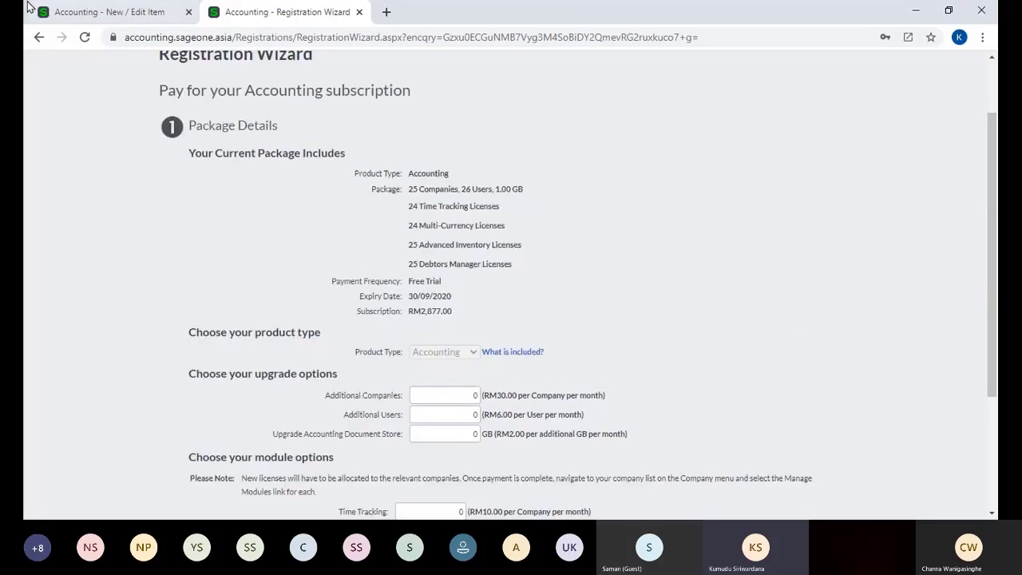
Step: Return to the new item CACL and review its item details and item accounts
click(104, 12)
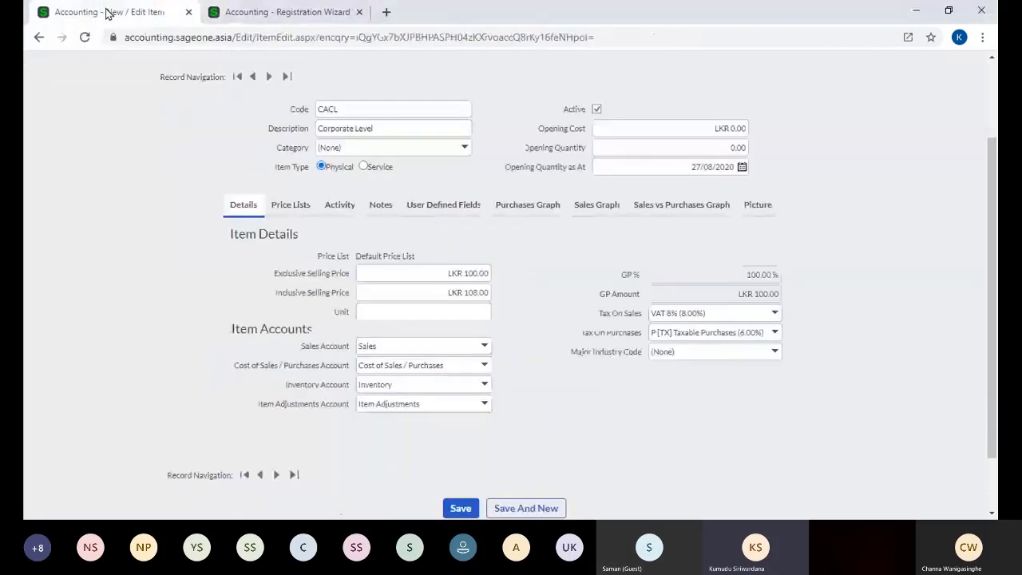
scroll(93, 75, up, 3)
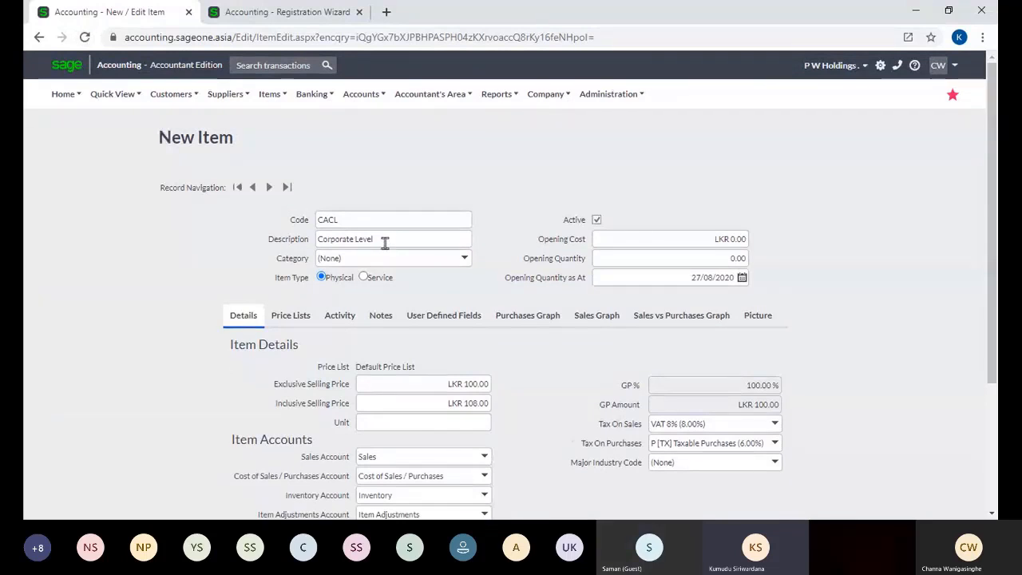
scroll(384, 242, down, 3)
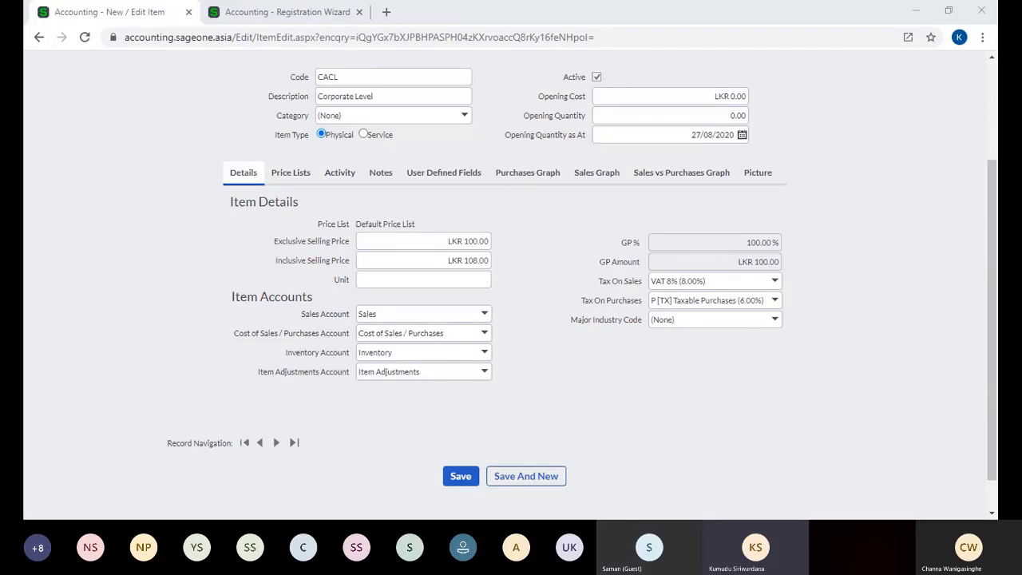
scroll(126, 157, up, 1)
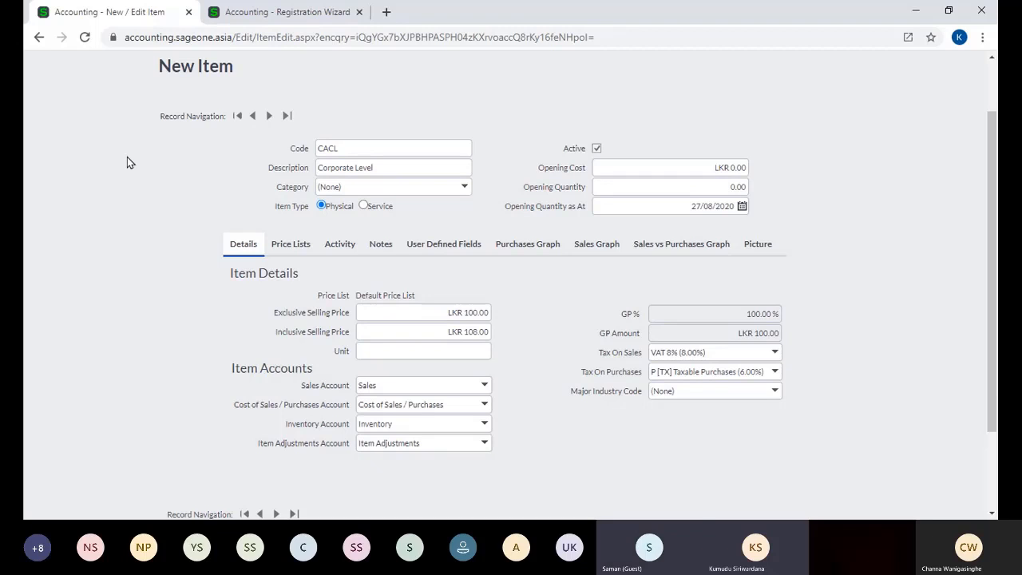
Step: Go back to the Registration Wizard and close it without finishing the subscription upgrade
click(243, 14)
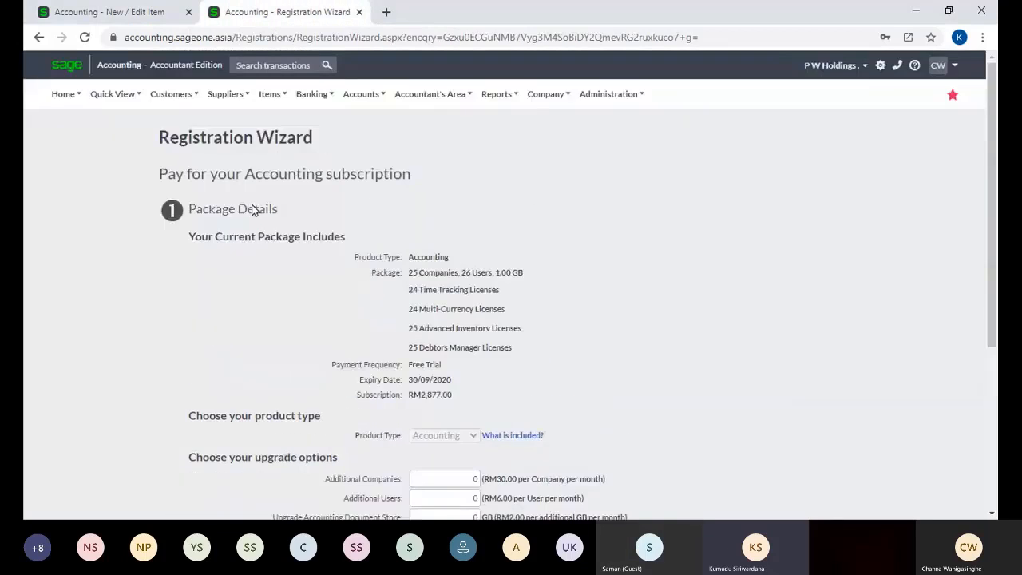
click(545, 94)
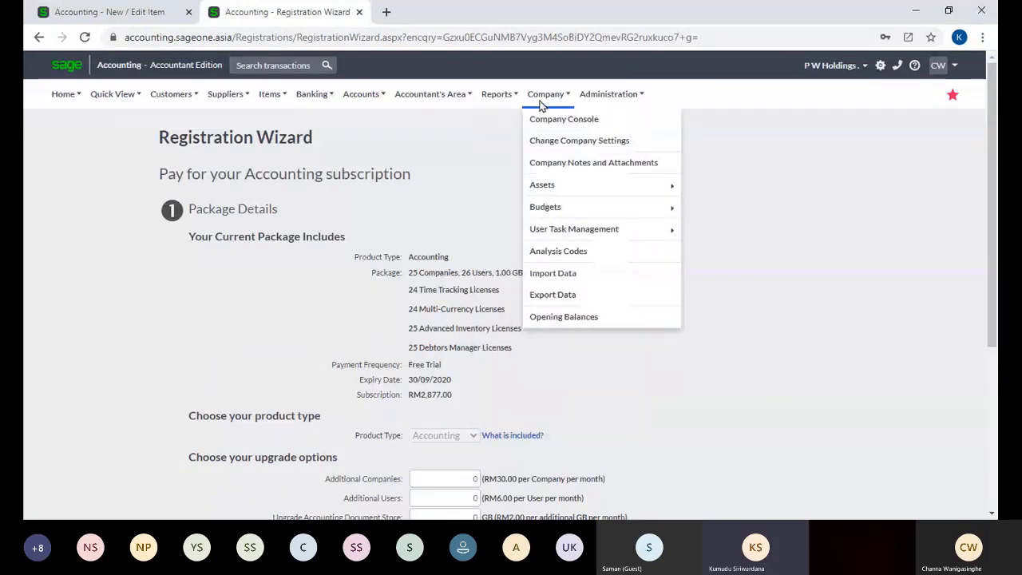
click(359, 12)
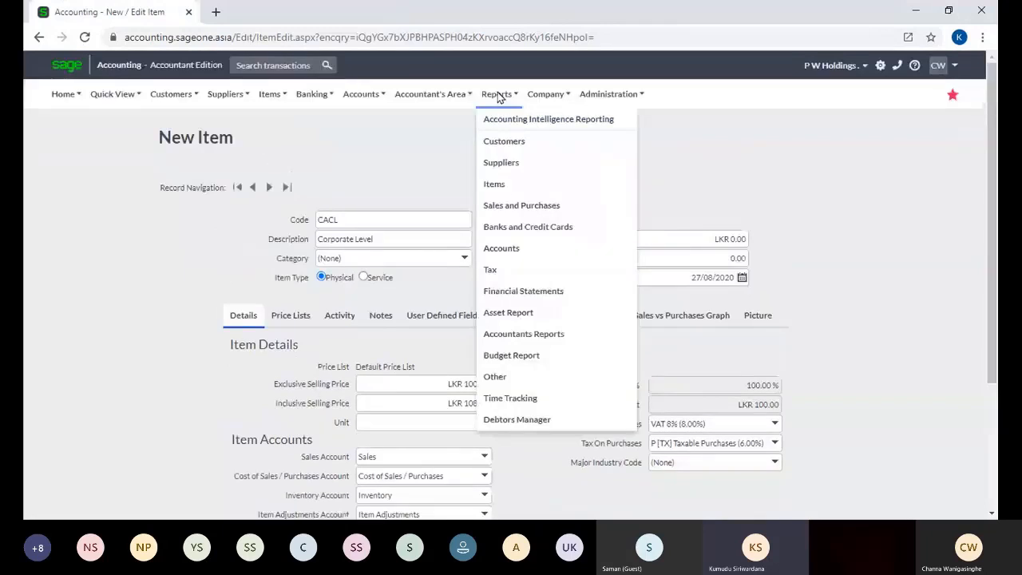
Step: Leave the new item and open the Company Console showing all client companies
click(834, 67)
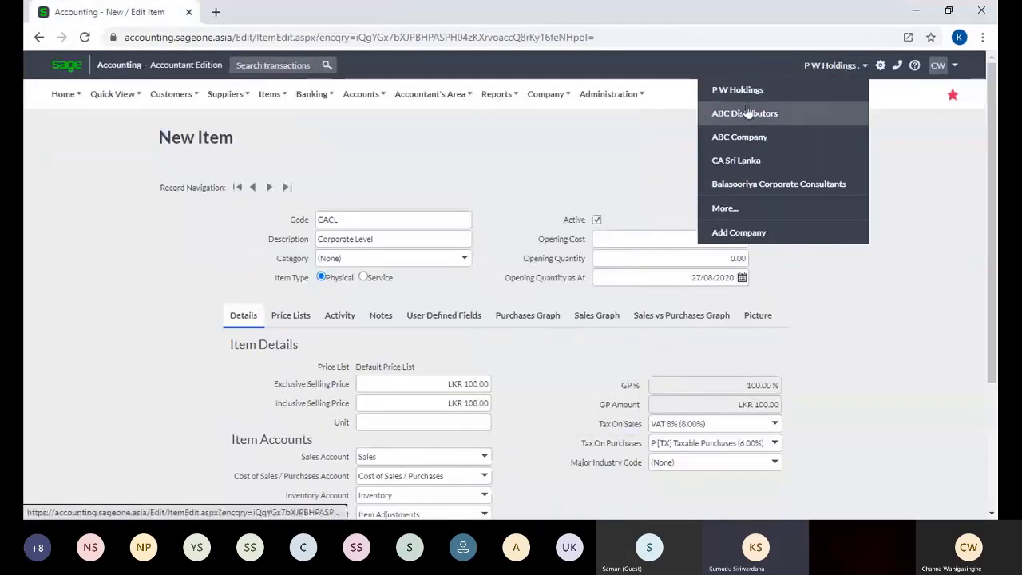
click(798, 210)
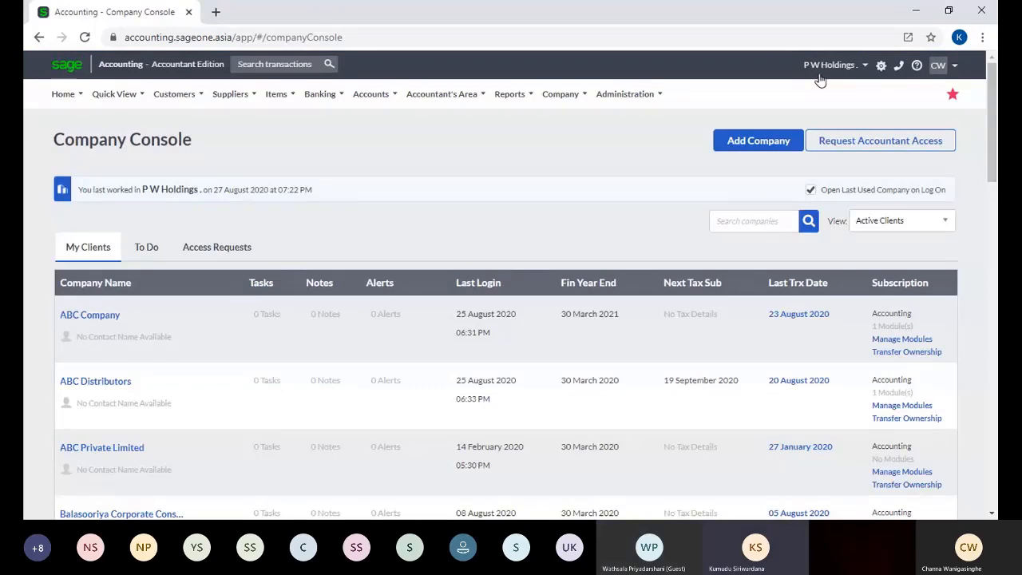
click(822, 69)
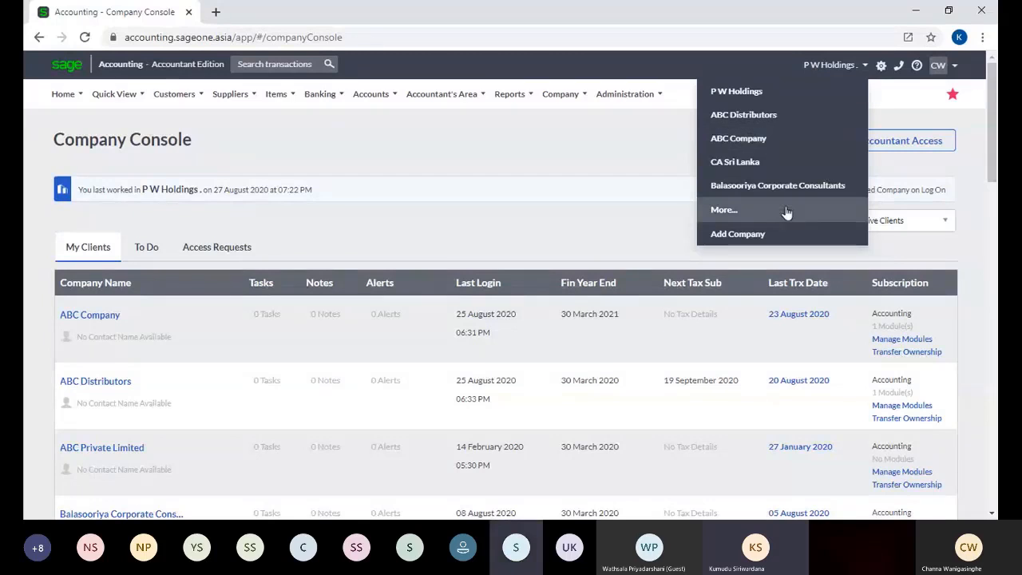
click(551, 170)
Step: Save the module allocation for "P W Holdings ." with Time Tracking, Multi-Currency, Advanced Inventory and Debtors Manager selected
scroll(551, 169, down, 4)
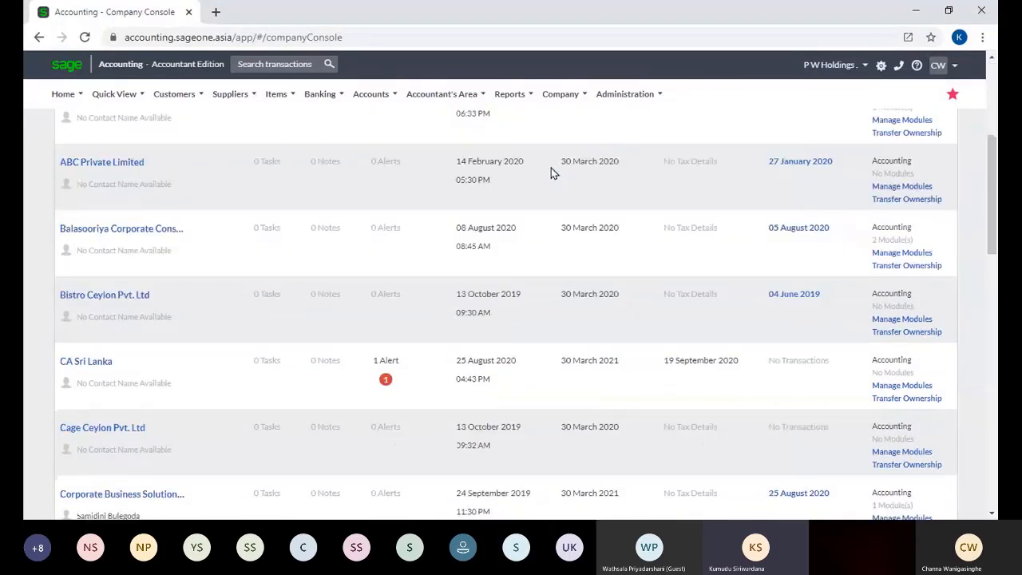
scroll(551, 171, down, 3)
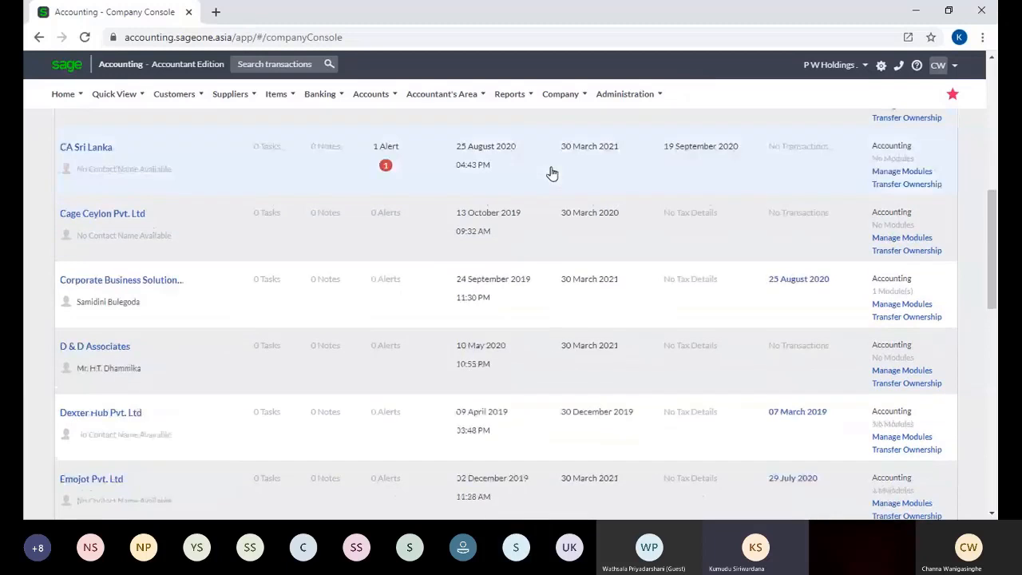
scroll(559, 184, down, 10)
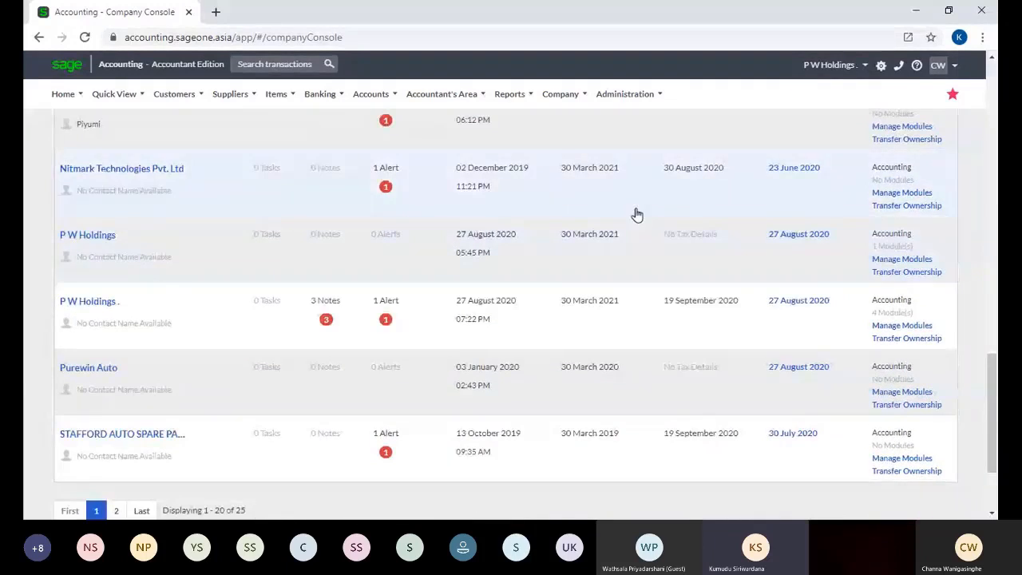
click(902, 326)
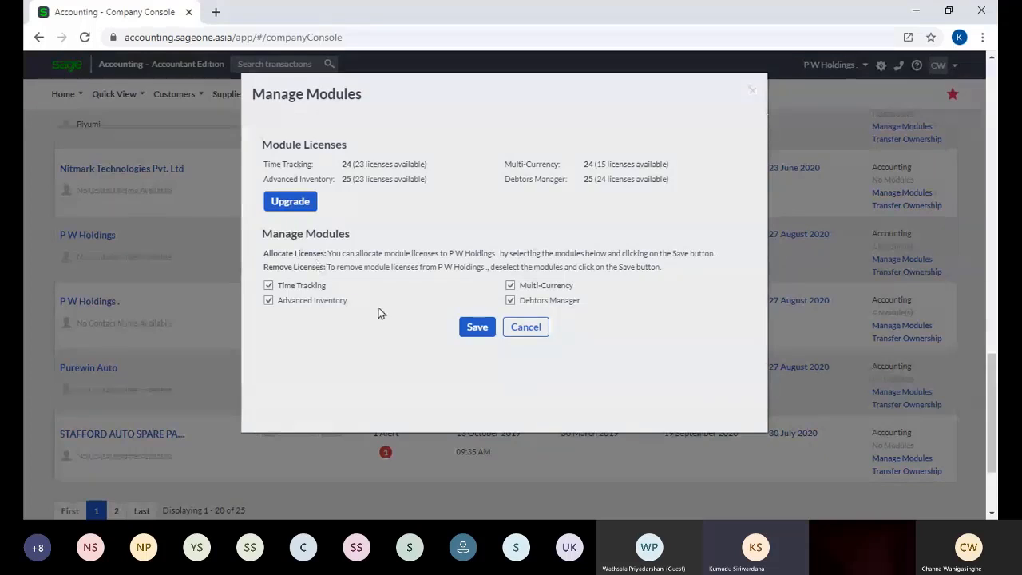
click(479, 335)
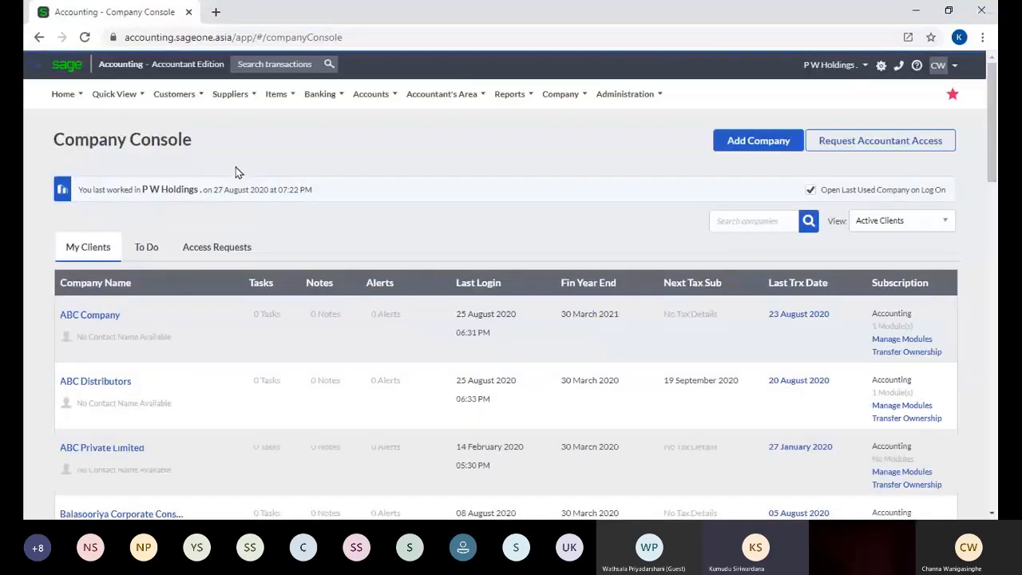
Step: Open the company "P W Holdings ." from the client list and start adding an item
scroll(328, 264, down, 15)
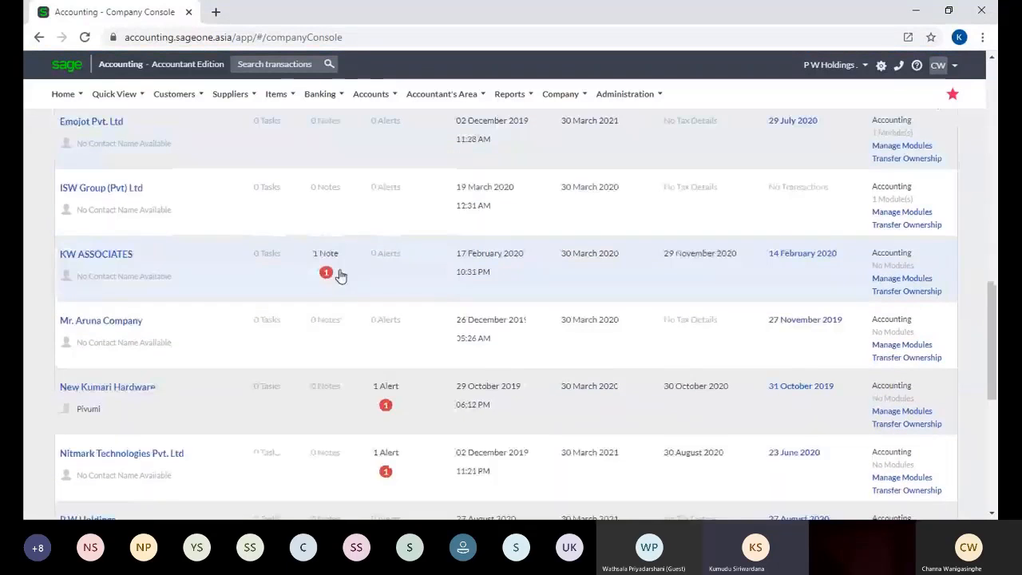
scroll(340, 275, down, 5)
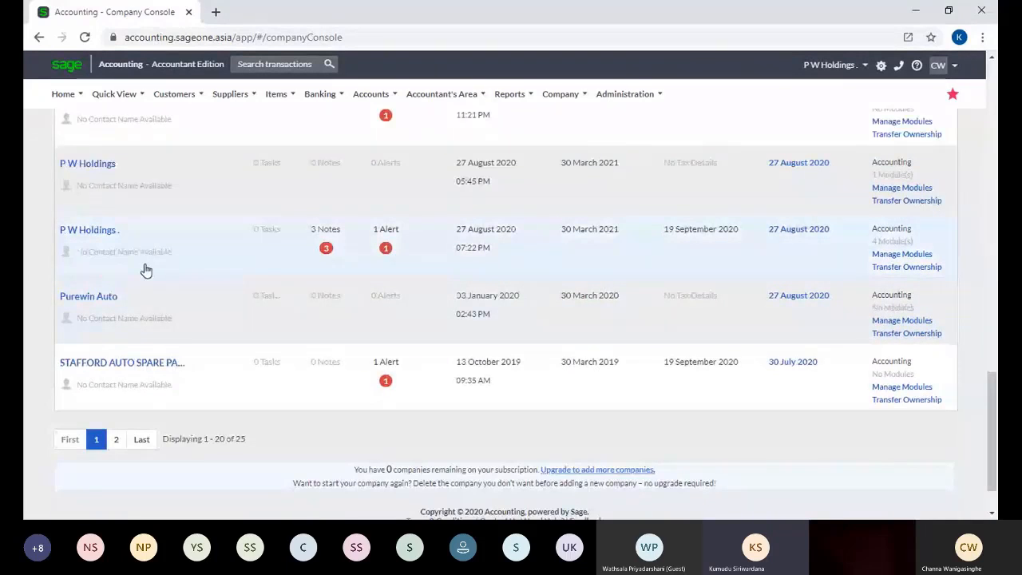
click(92, 231)
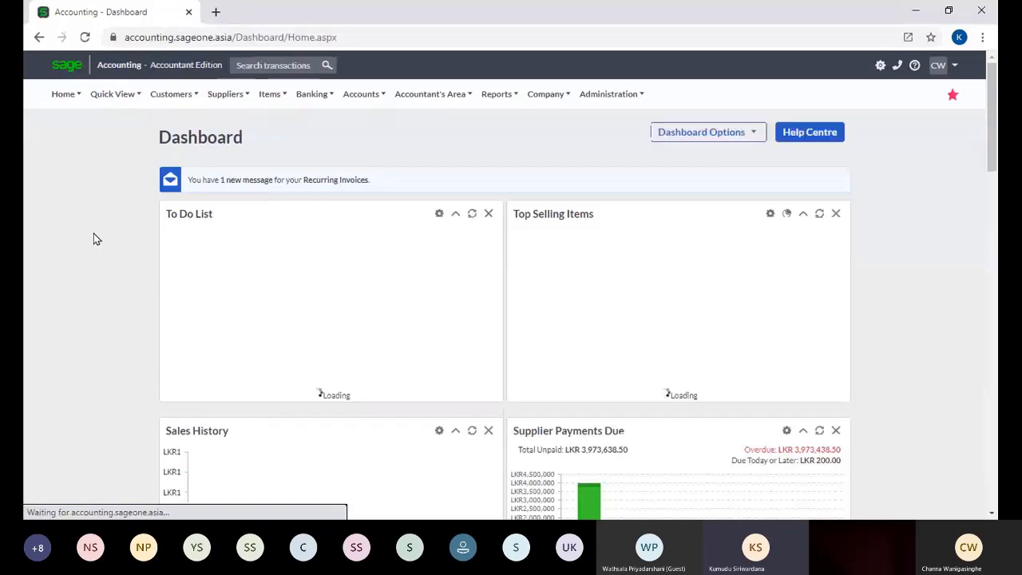
click(193, 95)
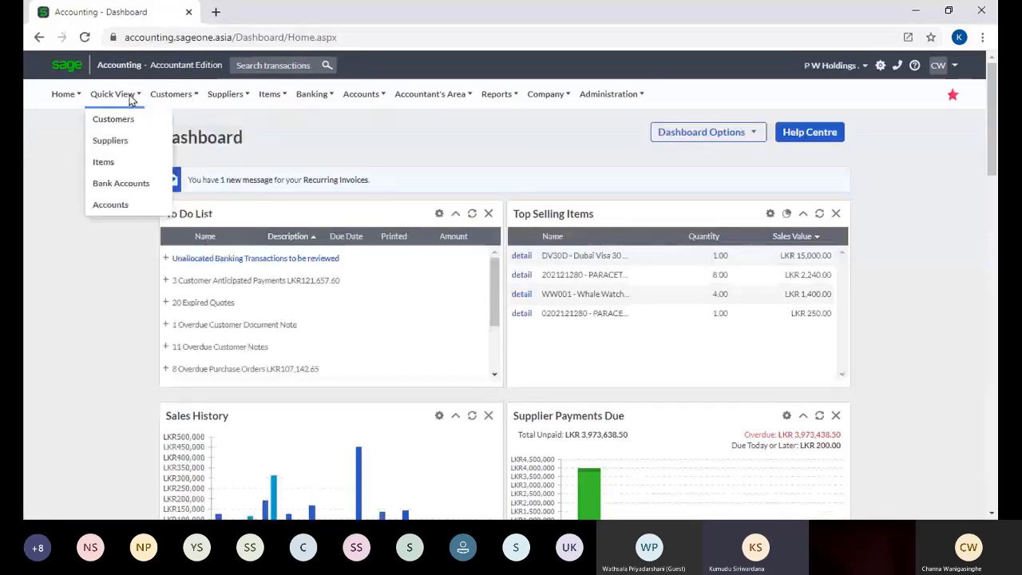
mouse_move(272, 94)
click(280, 119)
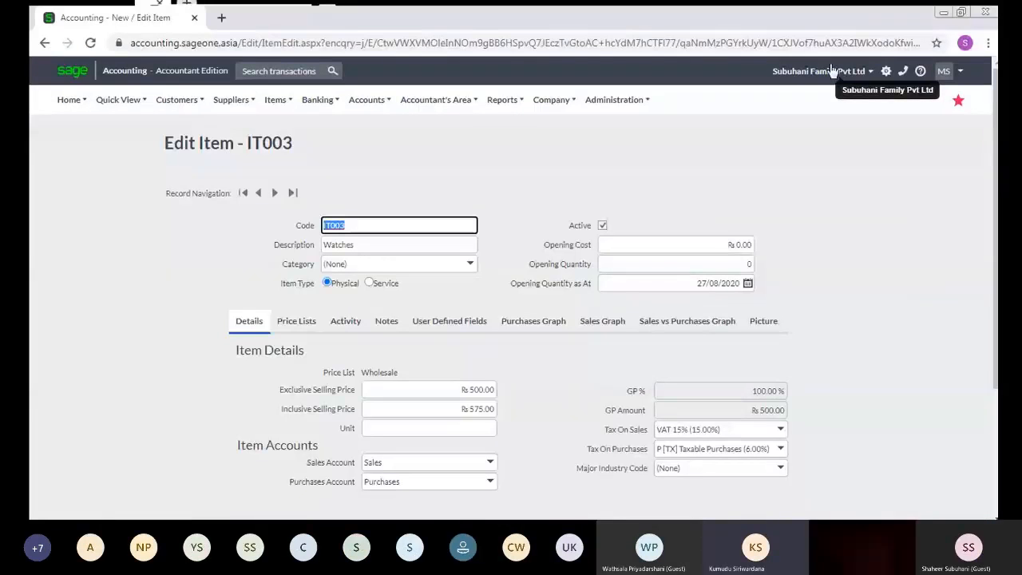
Step: In the Company Console, open the client company's module allocation and save it with Advanced Inventory selected
click(832, 72)
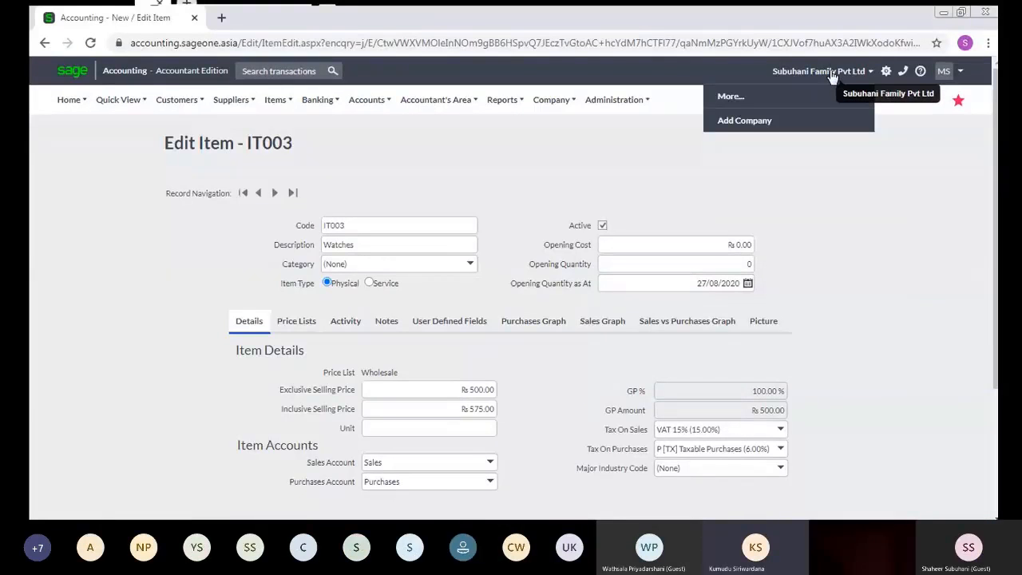
click(733, 97)
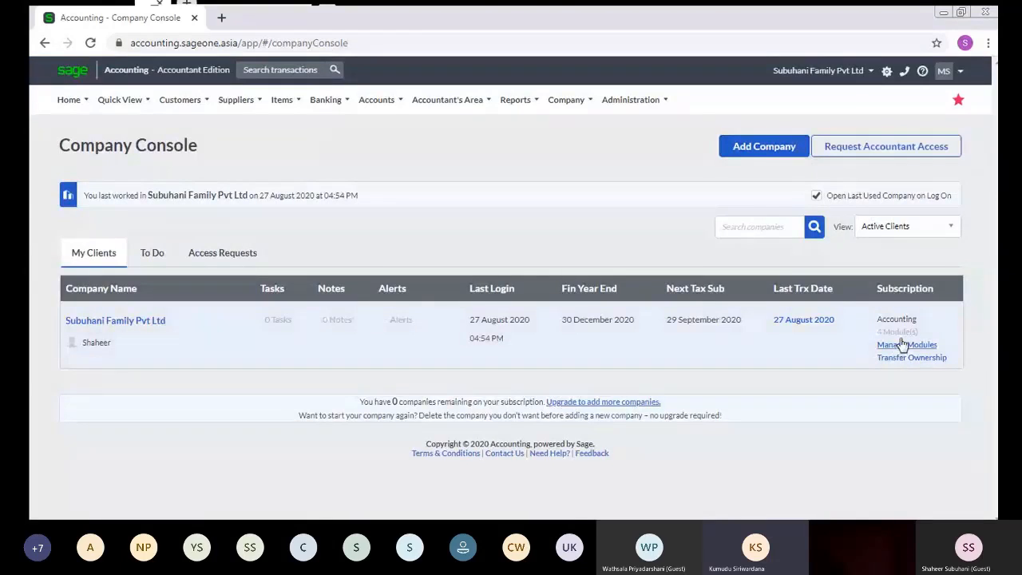
click(902, 344)
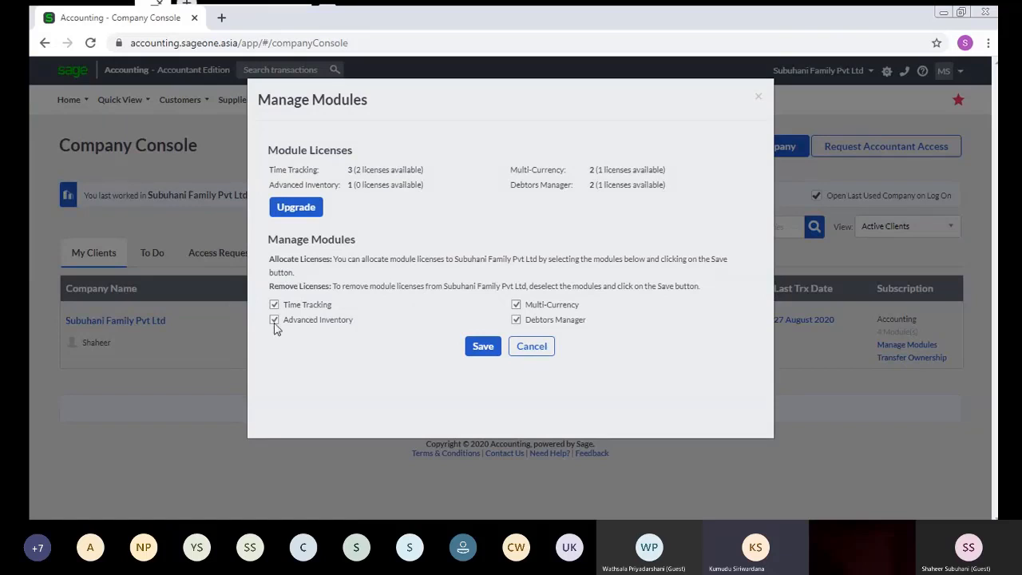
click(274, 320)
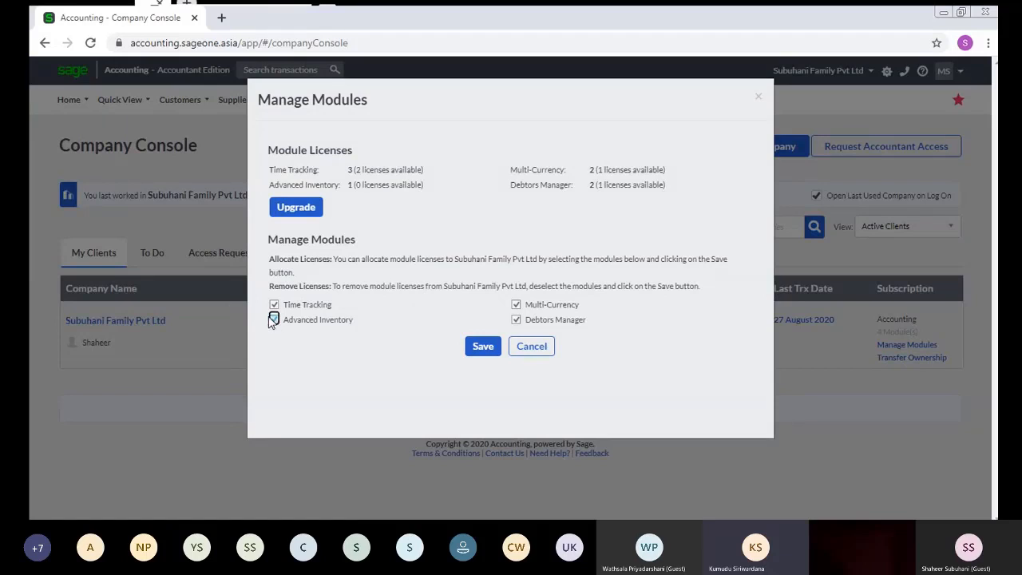
click(483, 347)
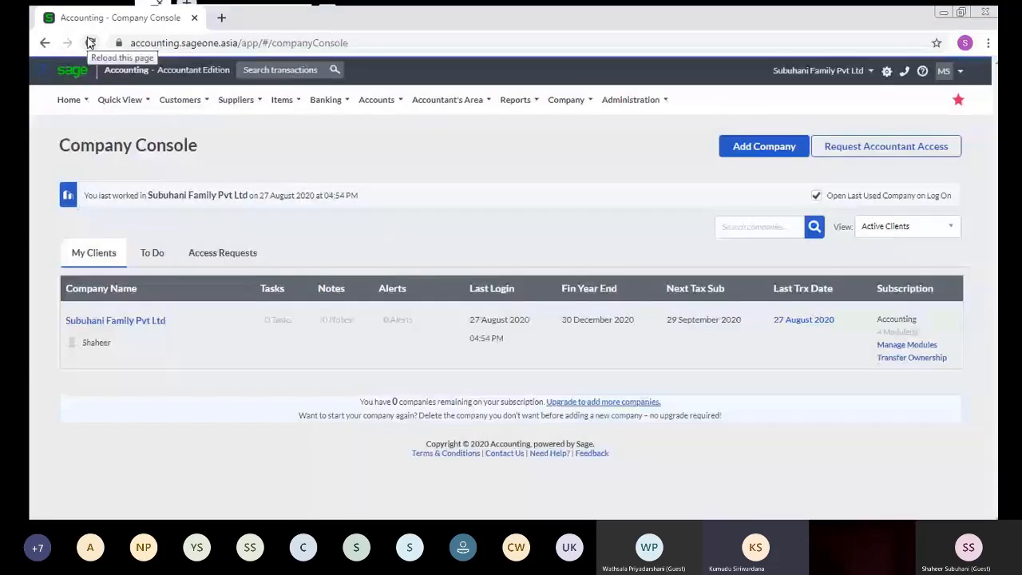
Step: Reload the Company Console, open item IT003 (Watches) from the list of items and review its item accounts
click(90, 42)
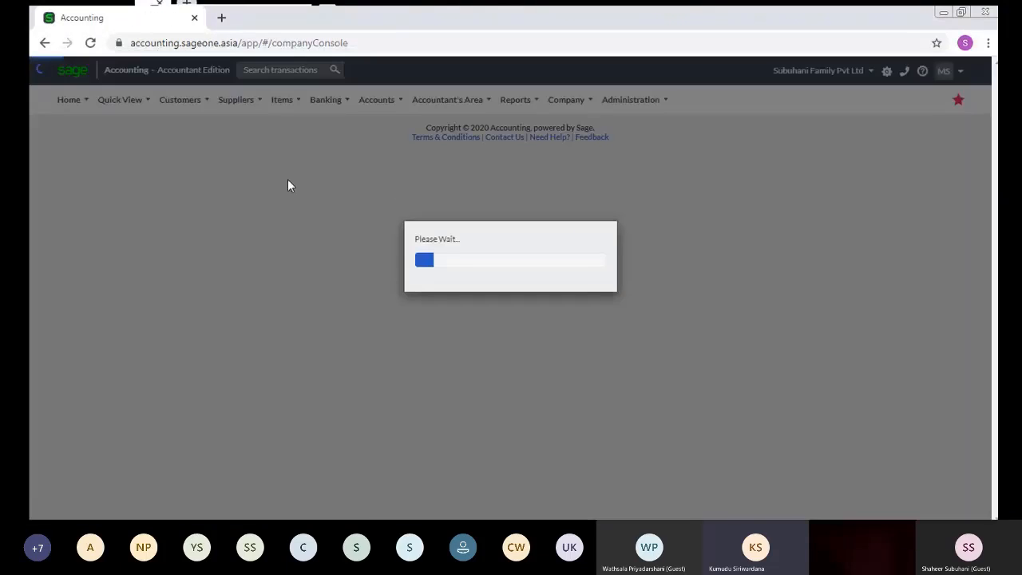
mouse_move(280, 96)
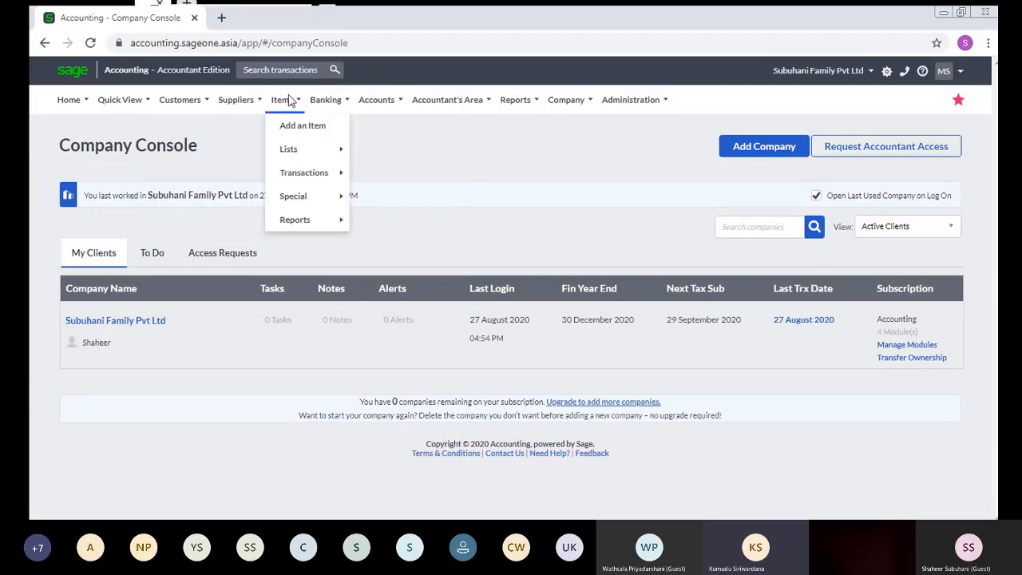
mouse_move(296, 148)
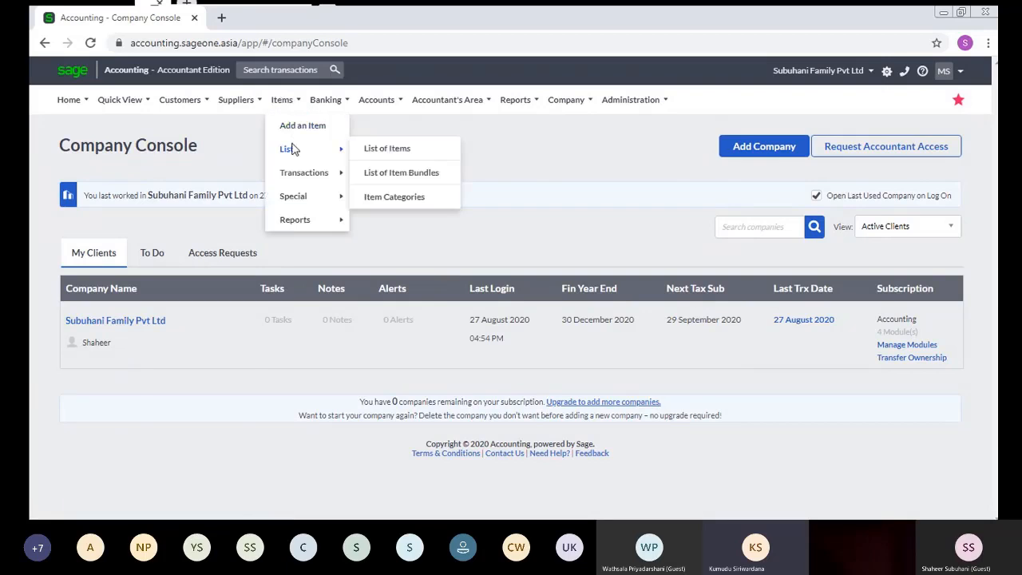
click(388, 149)
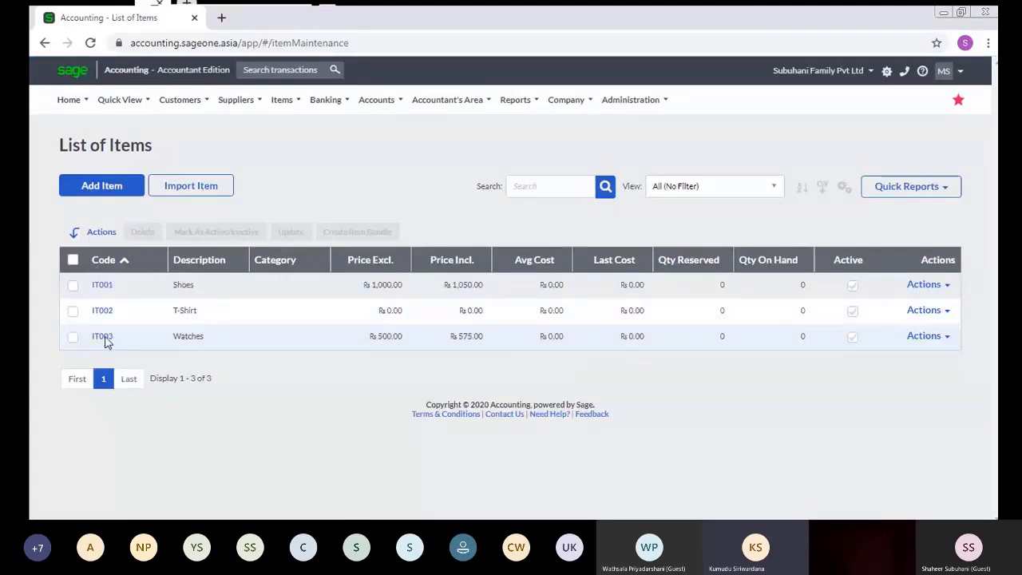
click(100, 337)
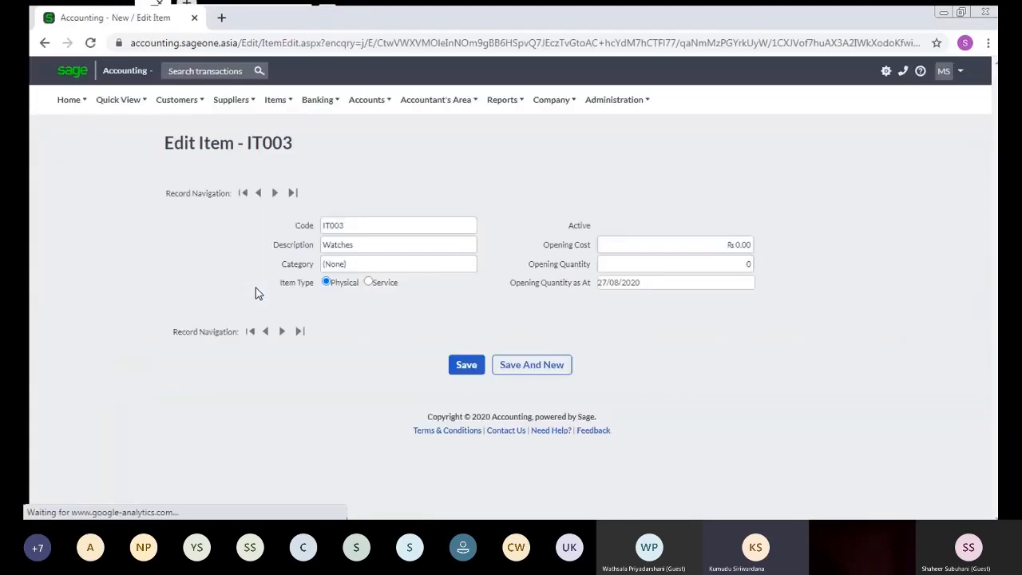
scroll(357, 362, down, 2)
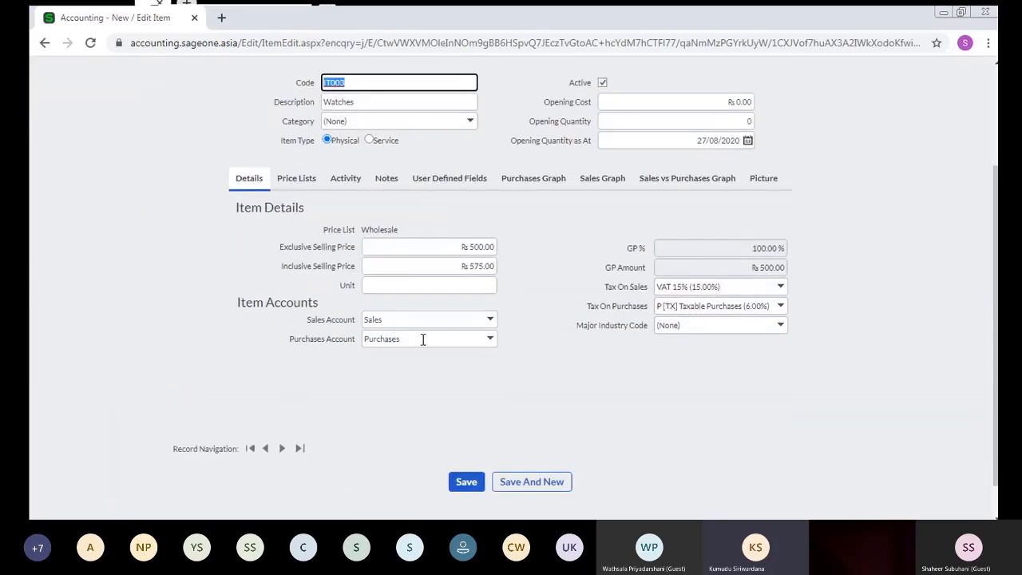
mouse_move(518, 314)
mouse_down()
mouse_move(515, 346)
mouse_move(401, 302)
mouse_move(508, 310)
mouse_up()
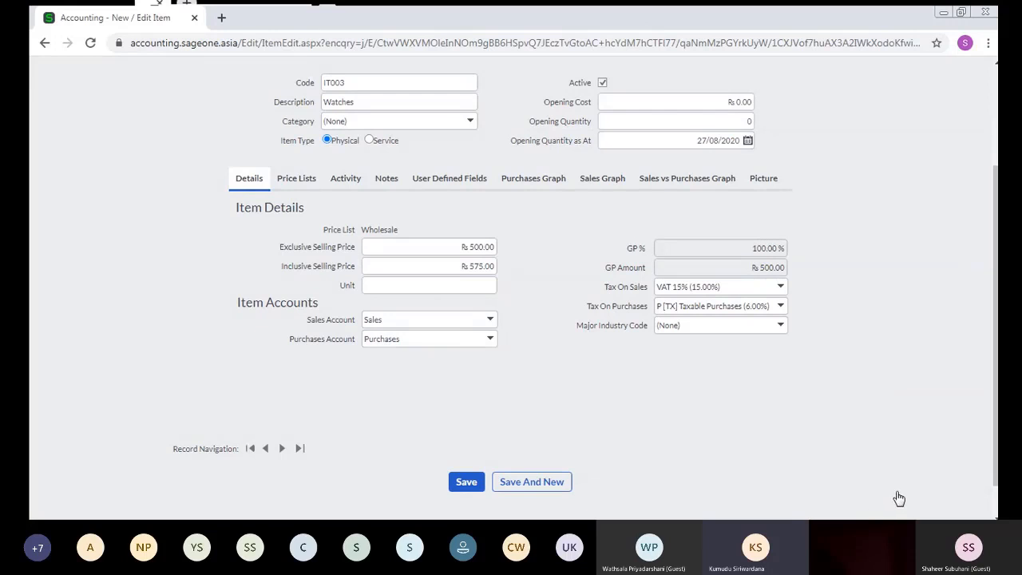
scroll(604, 349, up, 3)
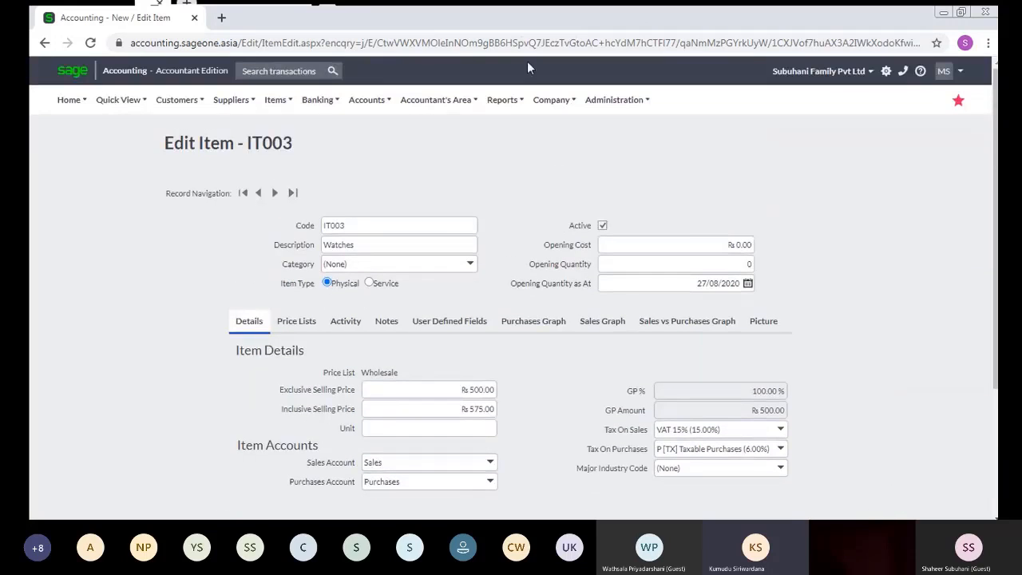
Step: Enable Use Perpetual Inventory System in the company's item settings, accept the warning and save the company settings
click(552, 101)
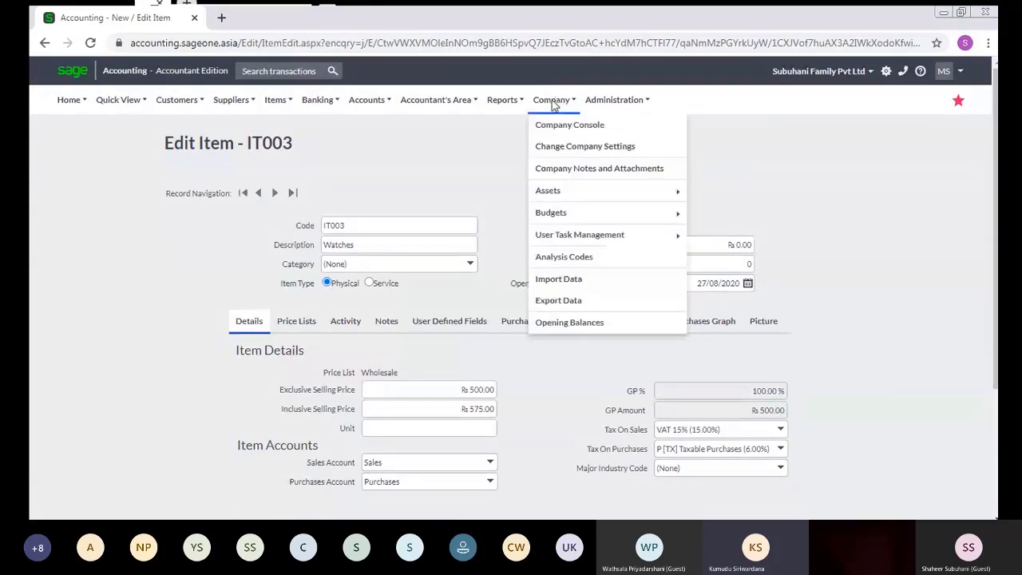
click(563, 146)
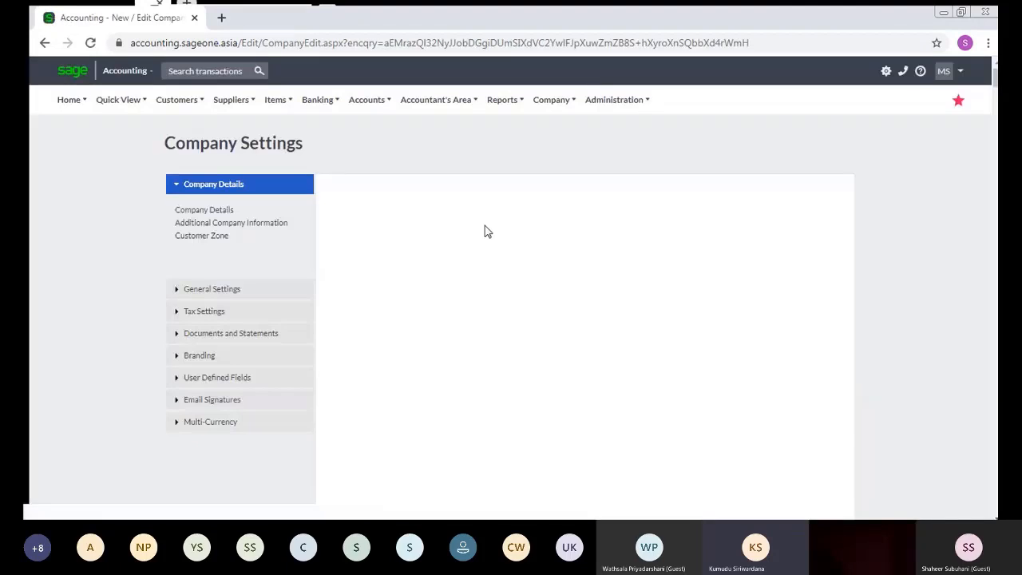
click(209, 288)
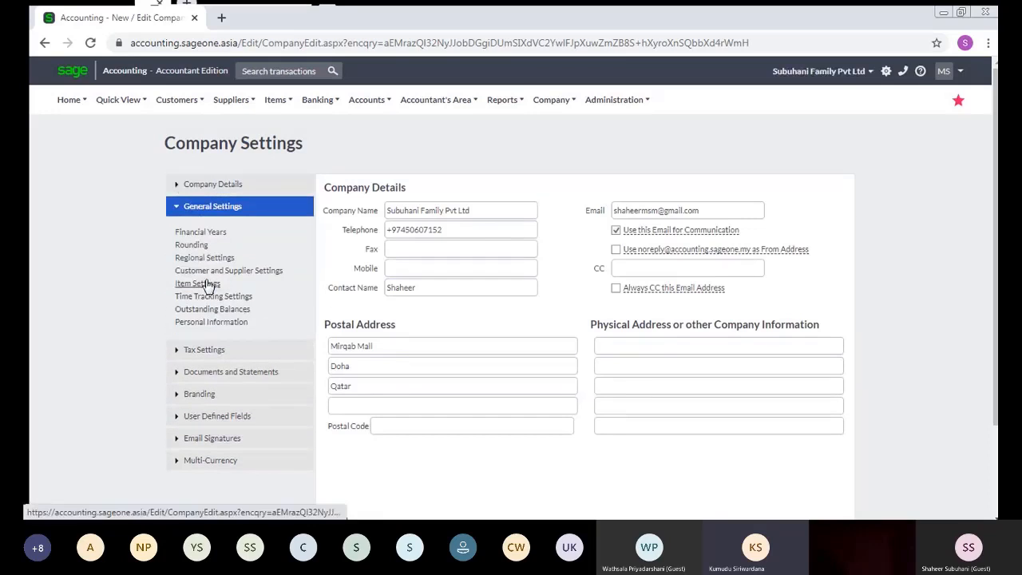
click(207, 284)
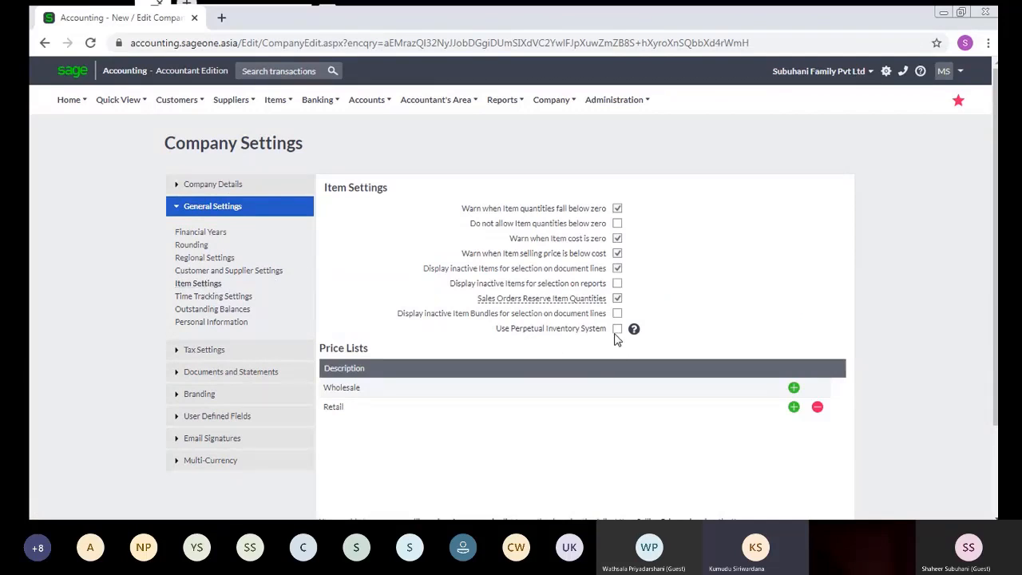
click(617, 329)
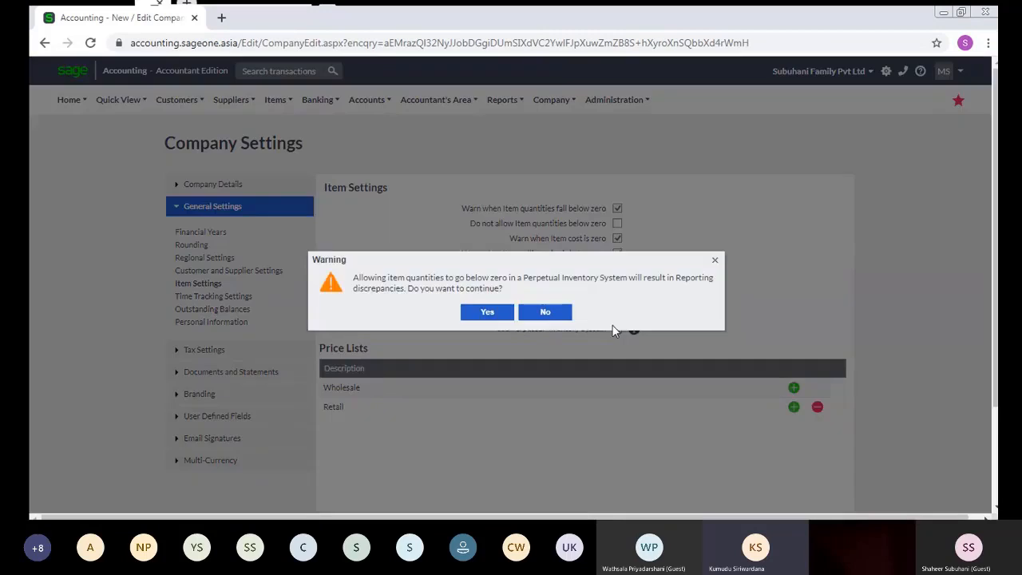
click(487, 312)
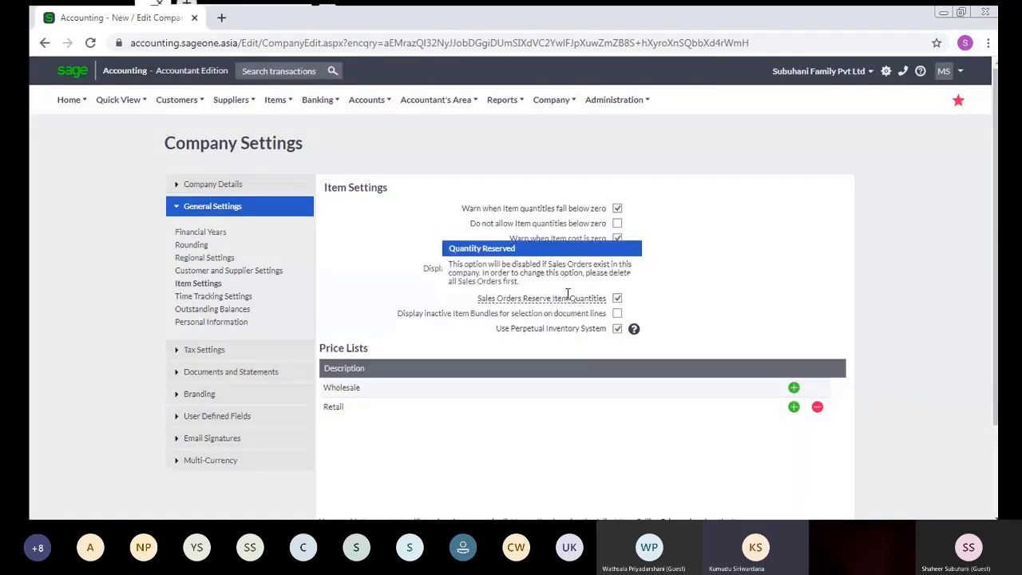
scroll(689, 279, down, 2)
scroll(686, 274, down, 1)
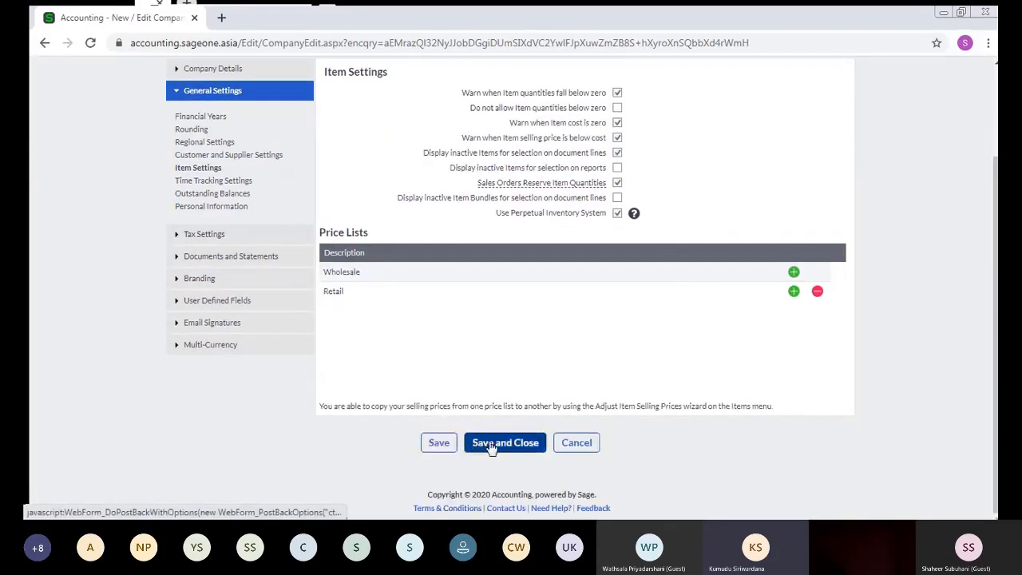
click(439, 442)
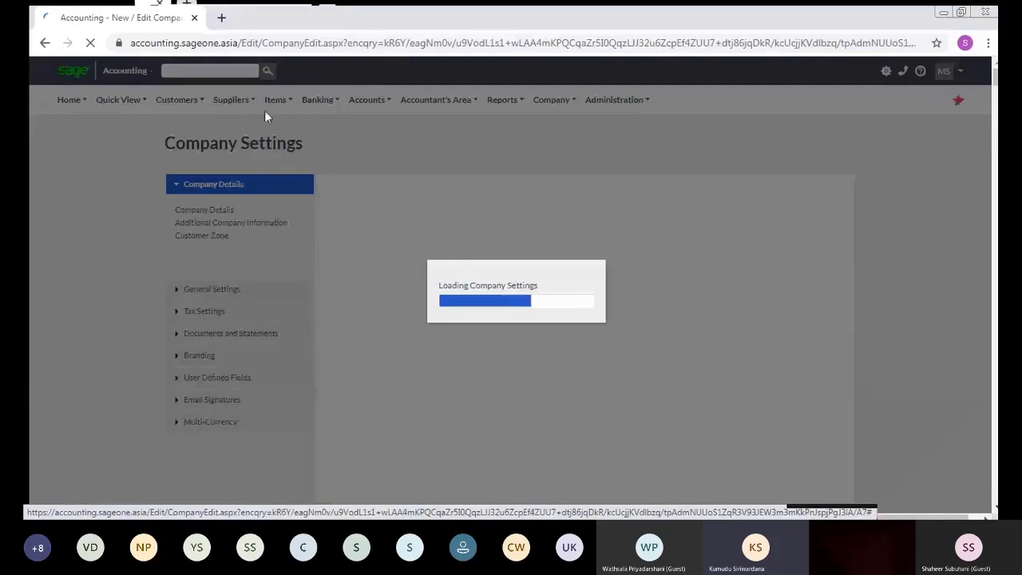
Step: Check the item accounts on a new item form and on the existing item IT003 (Watches)
click(273, 99)
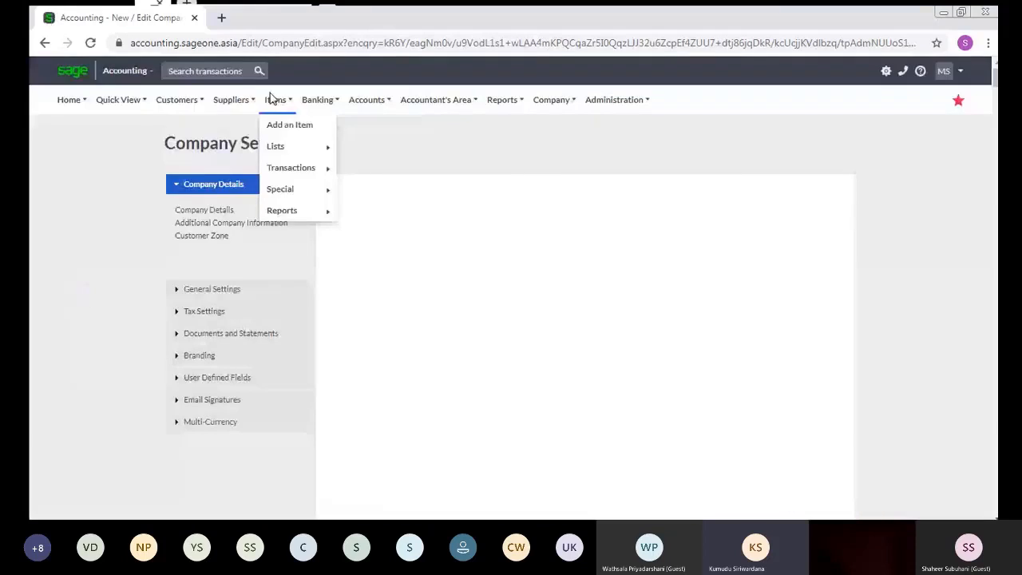
click(279, 130)
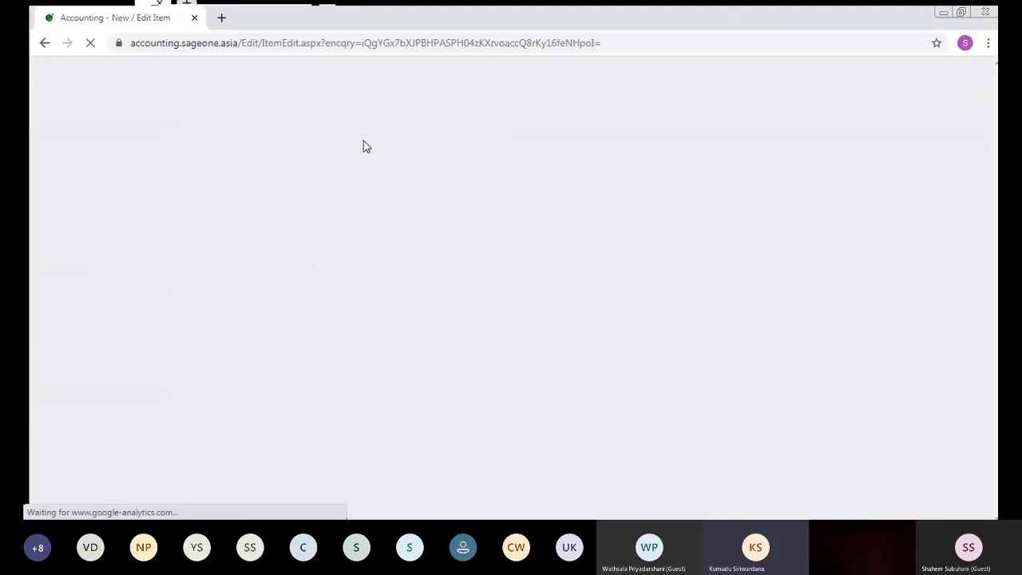
mouse_move(278, 101)
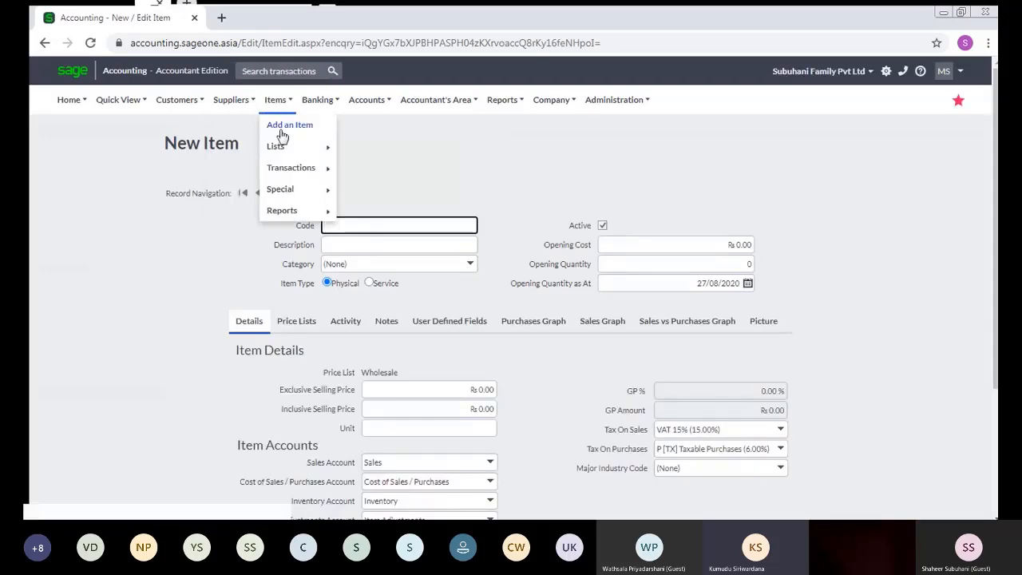
mouse_move(286, 146)
click(361, 166)
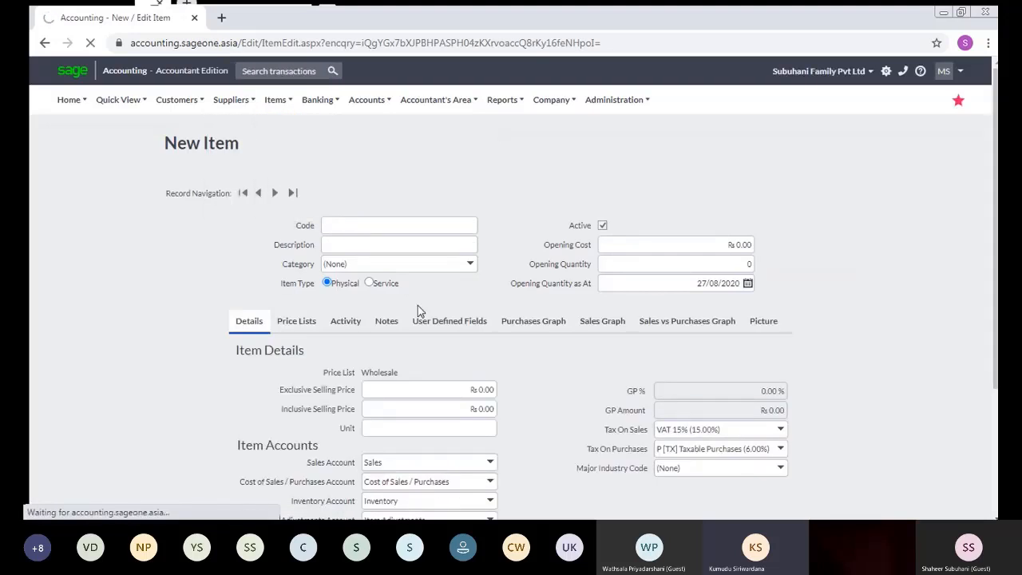
scroll(435, 393, down, 1)
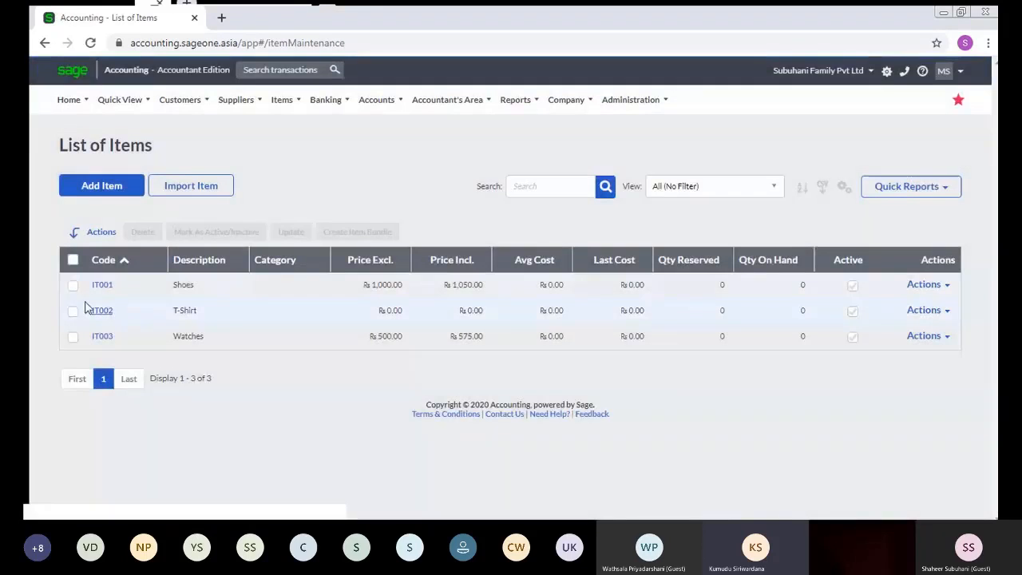
click(98, 335)
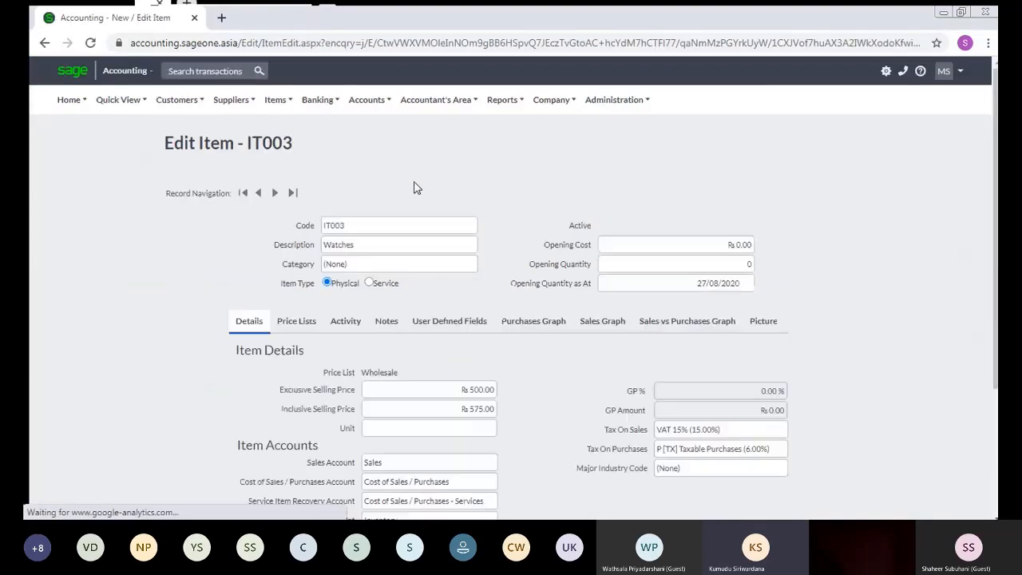
scroll(655, 418, down, 2)
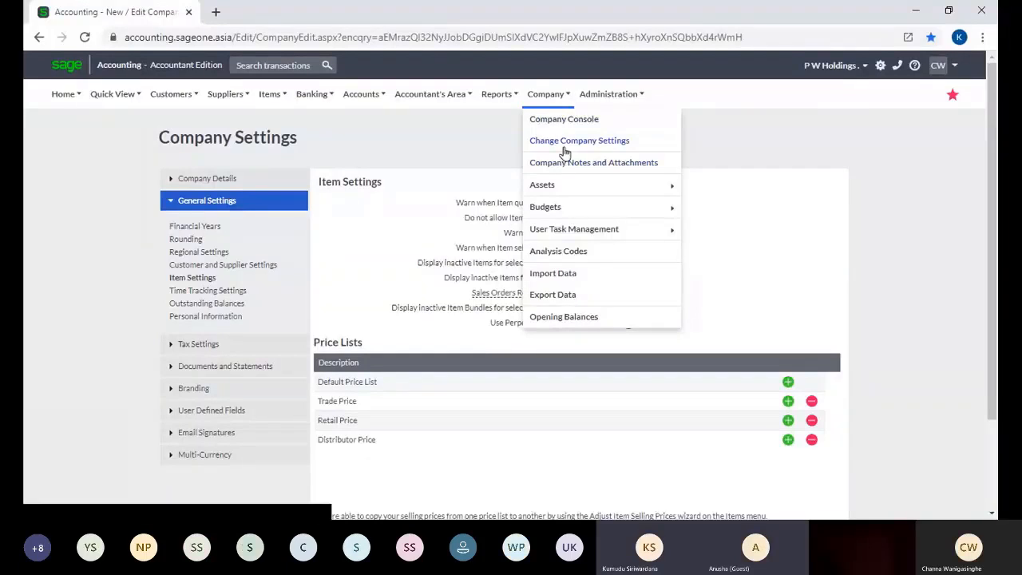
Step: Review the item settings of "P W Holdings .", including its perpetual inventory option and price lists
click(561, 152)
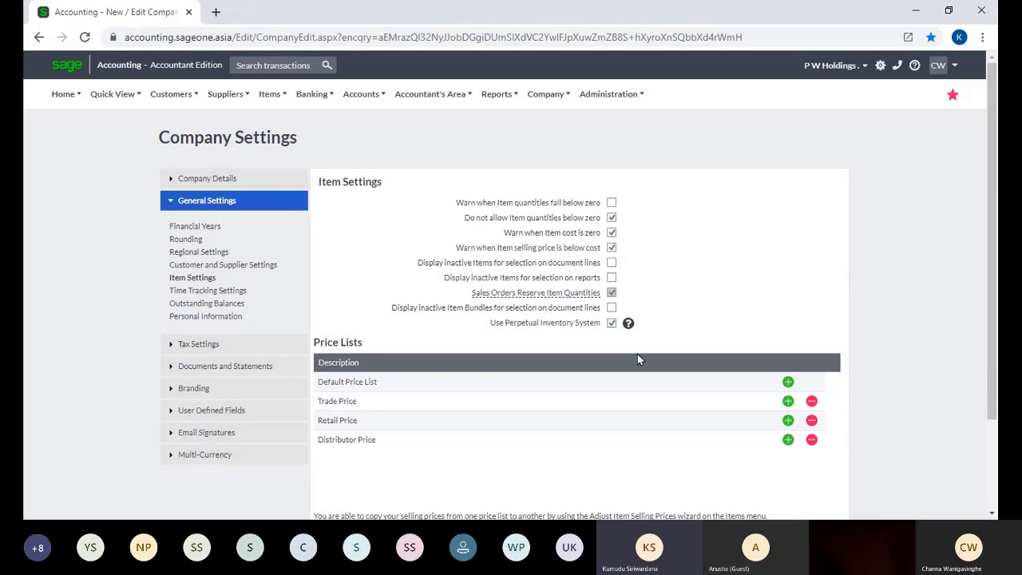
scroll(671, 251, down, 2)
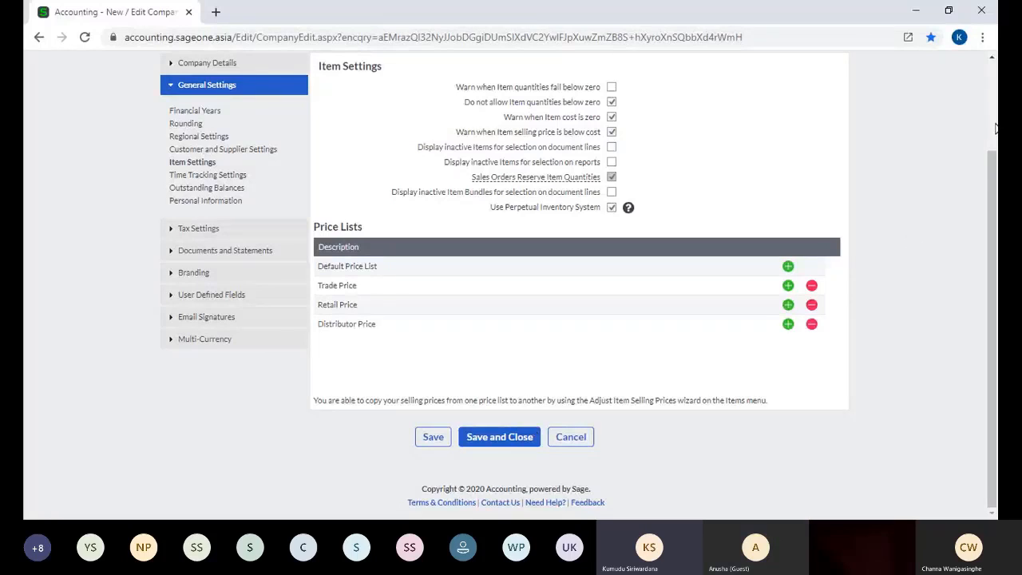
Step: Start a new item and review the options for its sales, cost of sales / purchases and inventory accounts
scroll(996, 132, up, 2)
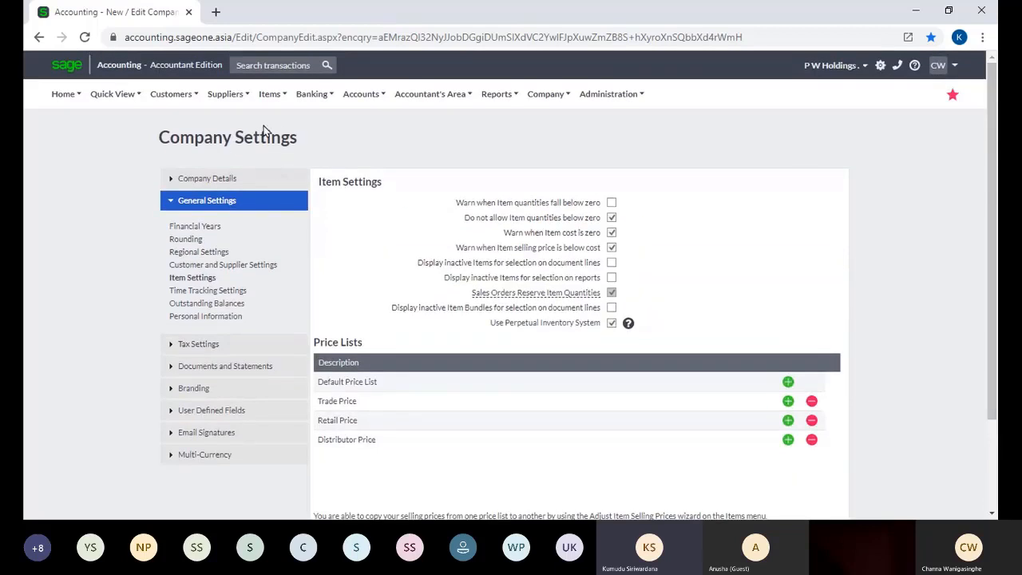
mouse_move(269, 98)
click(265, 128)
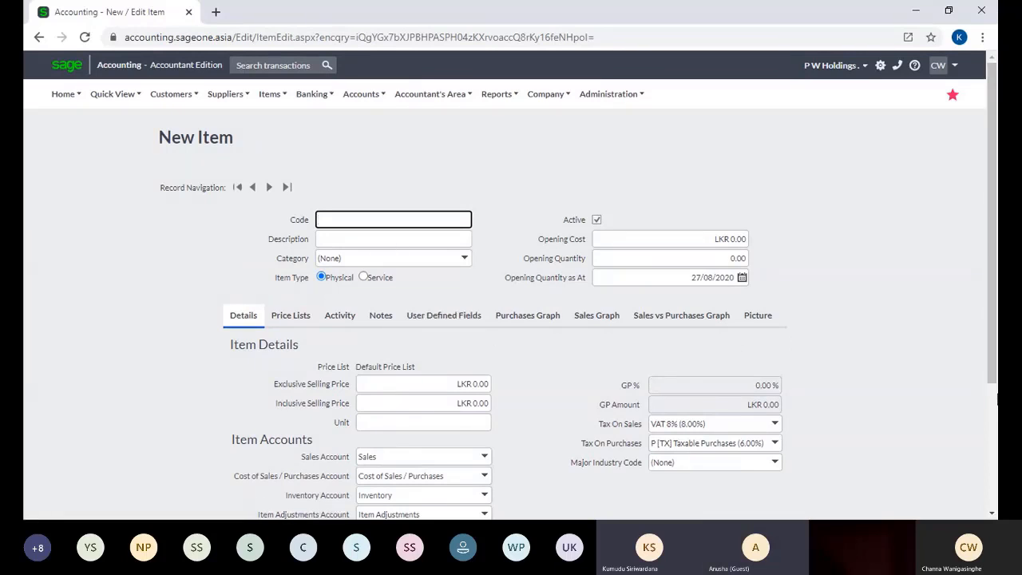
scroll(822, 343, down, 3)
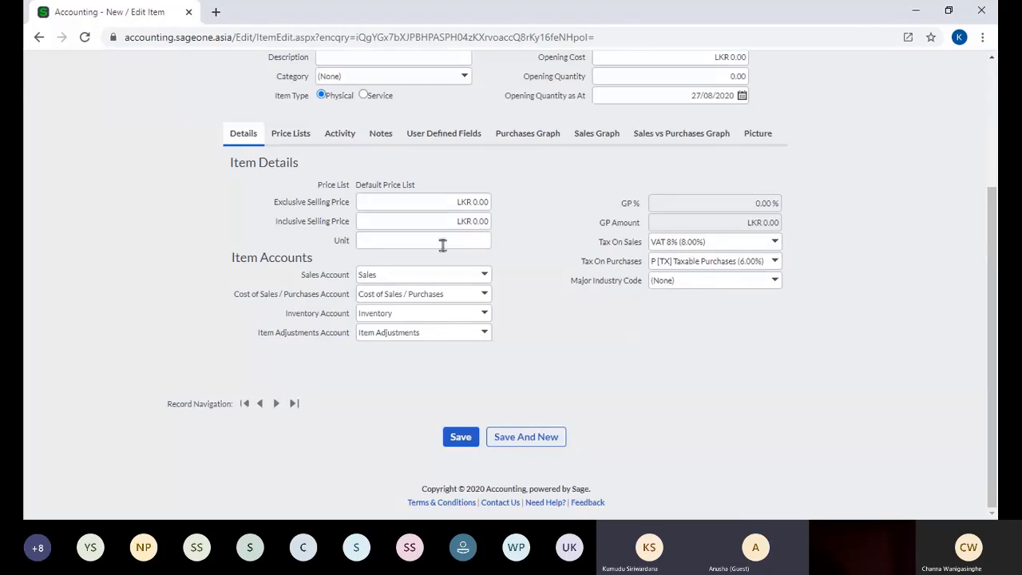
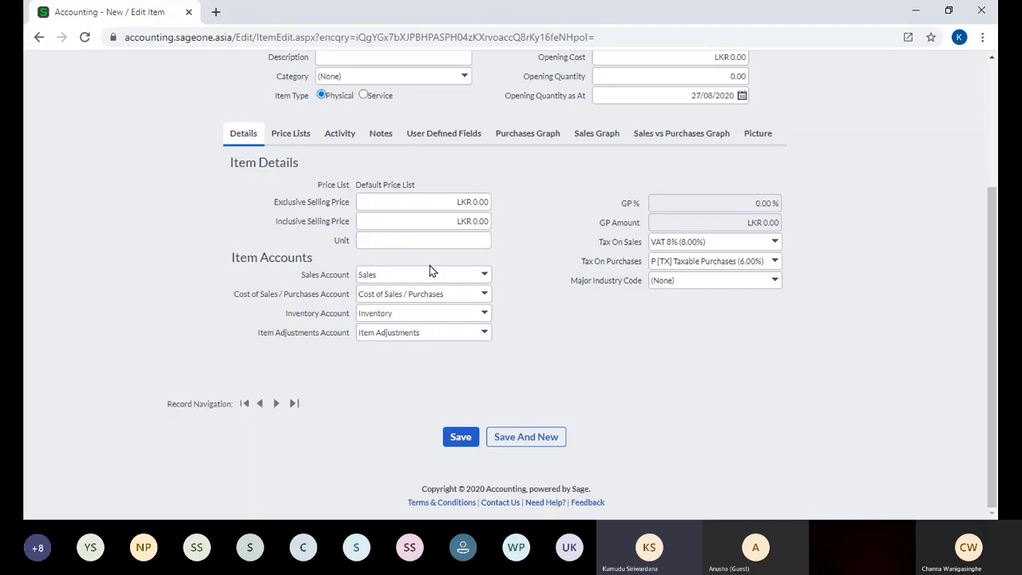
click(486, 275)
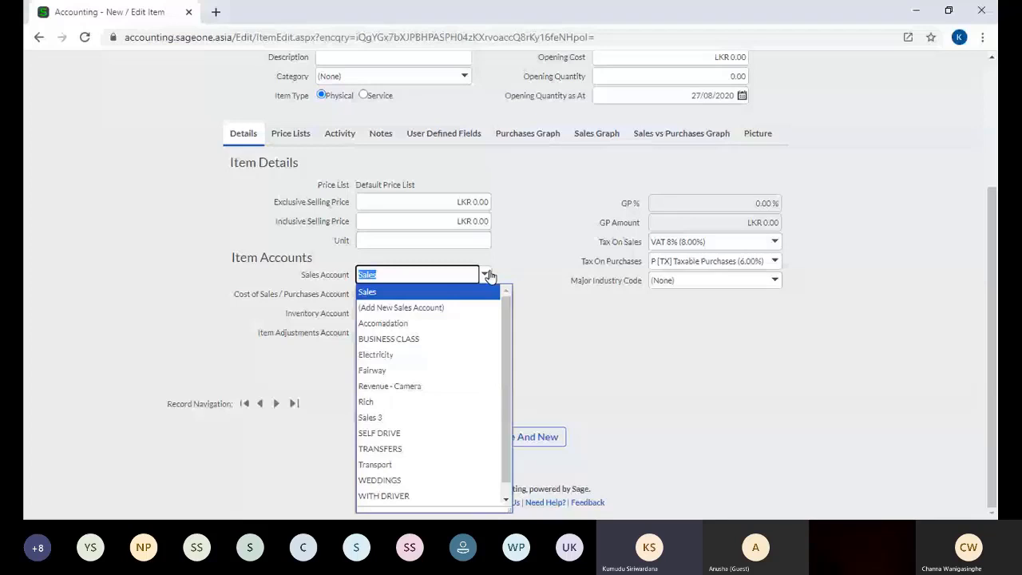
click(484, 294)
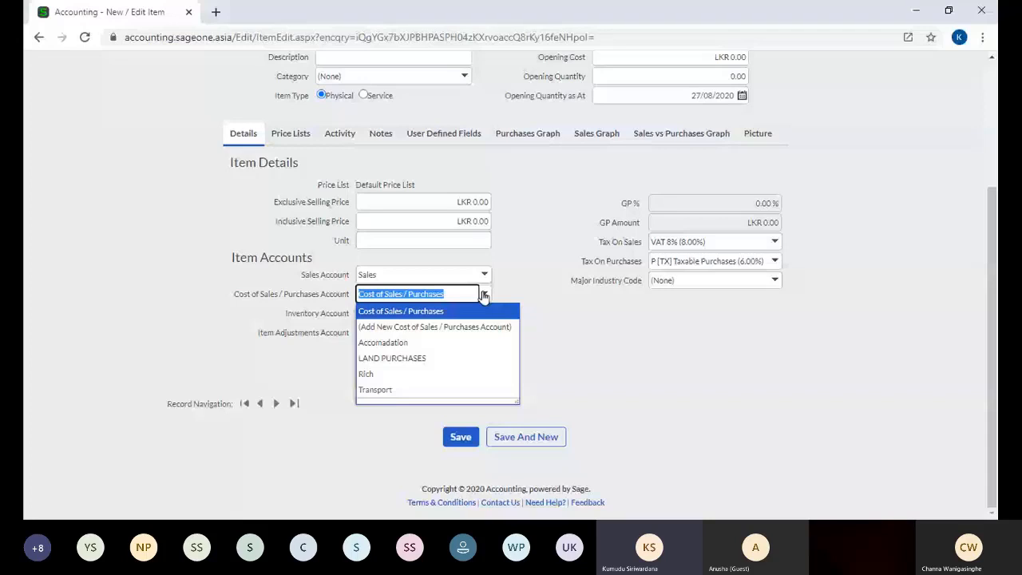
click(484, 310)
click(487, 315)
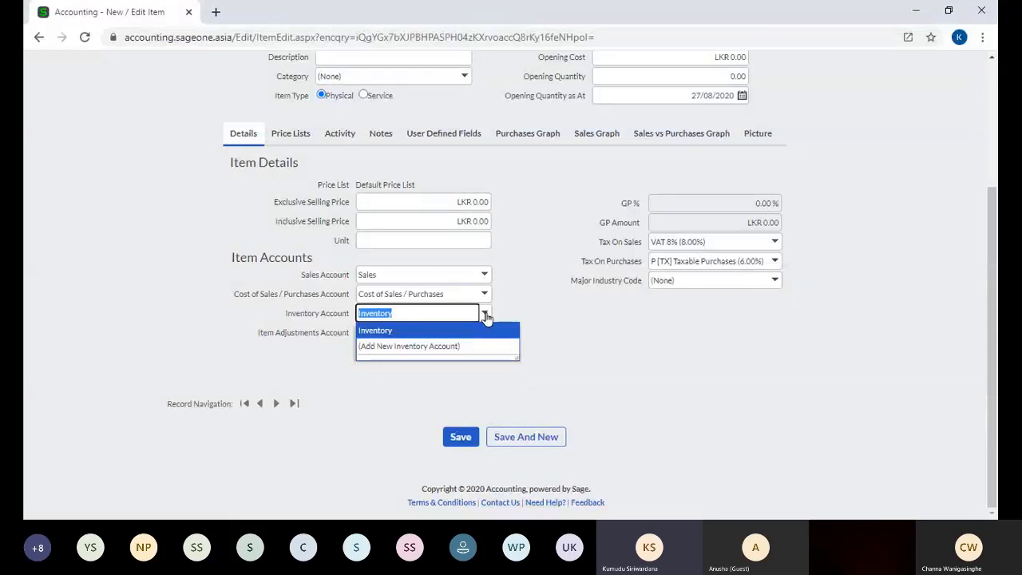
click(625, 372)
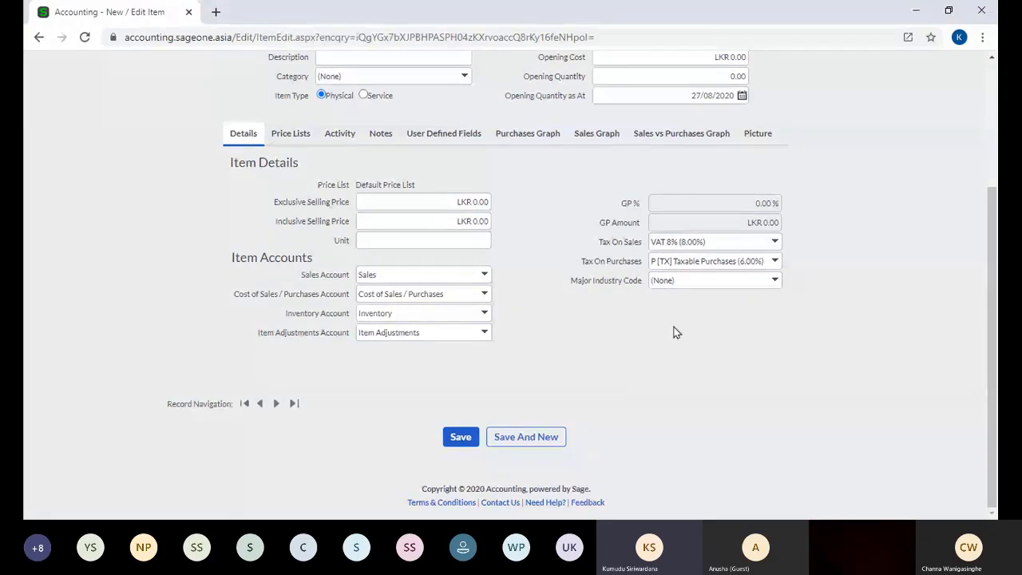
Step: View the Add New Sales Account form without saving an account, and look through the item categories
click(485, 275)
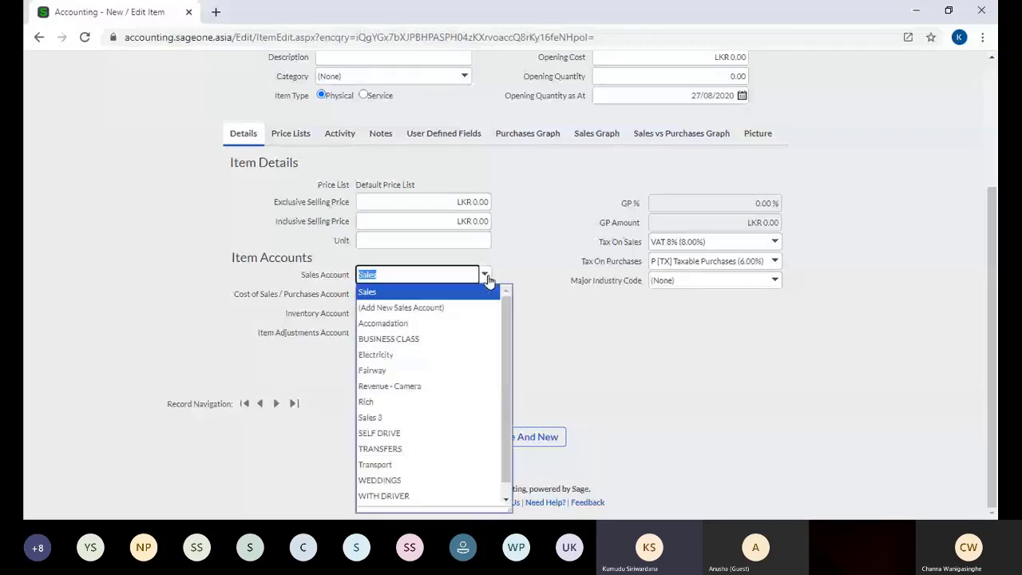
click(460, 308)
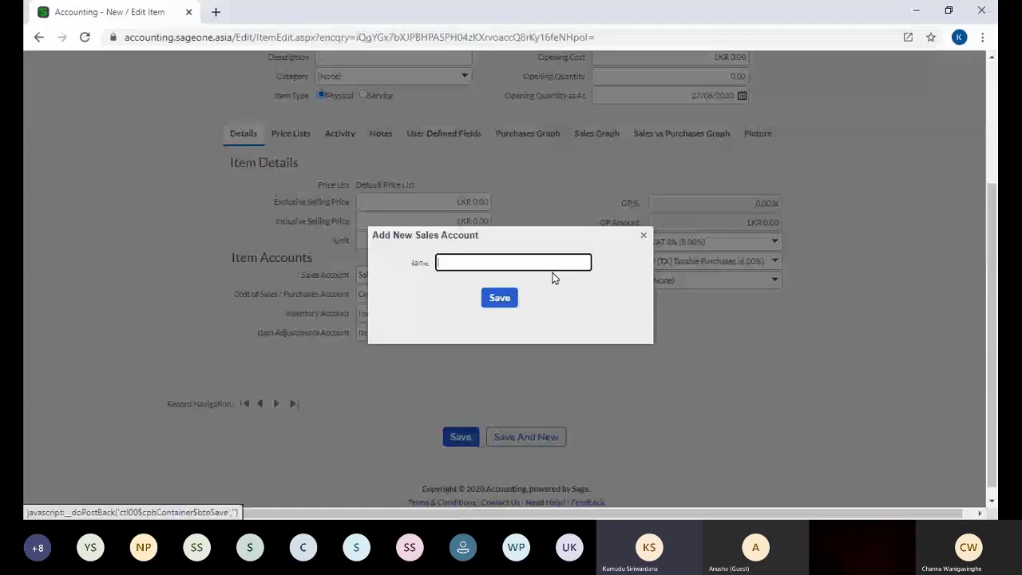
click(643, 235)
scroll(575, 384, up, 1)
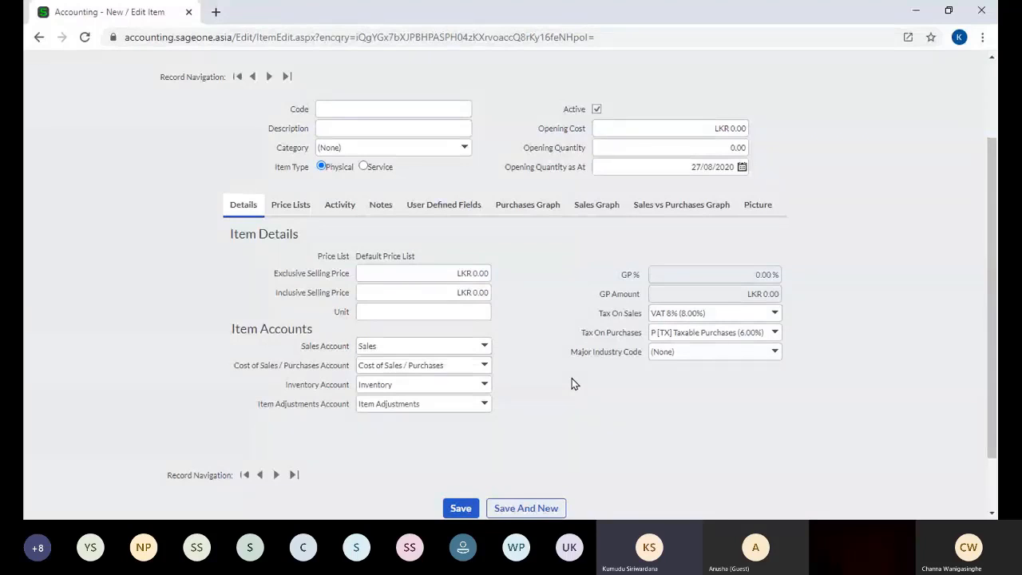
click(463, 150)
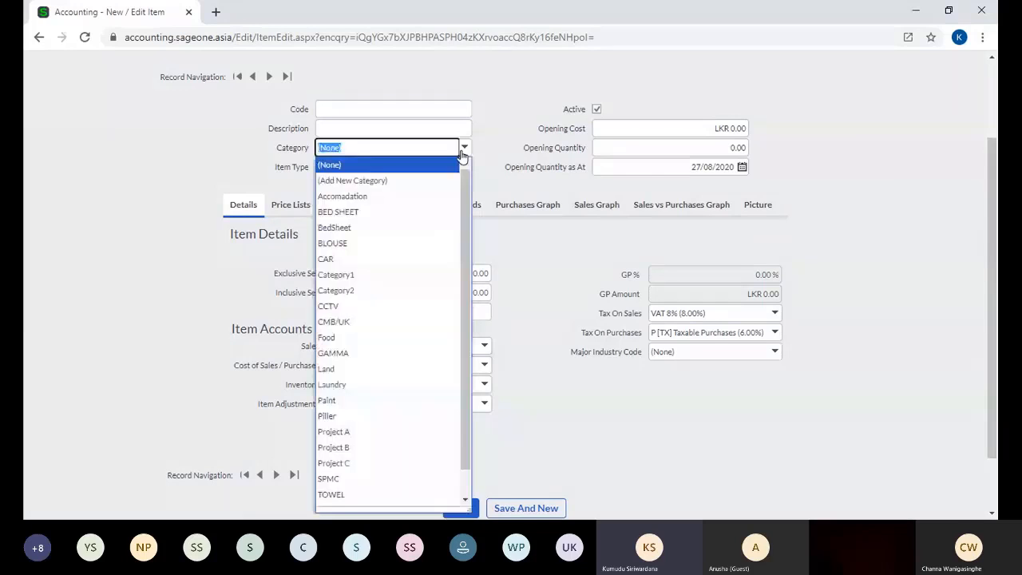
click(553, 291)
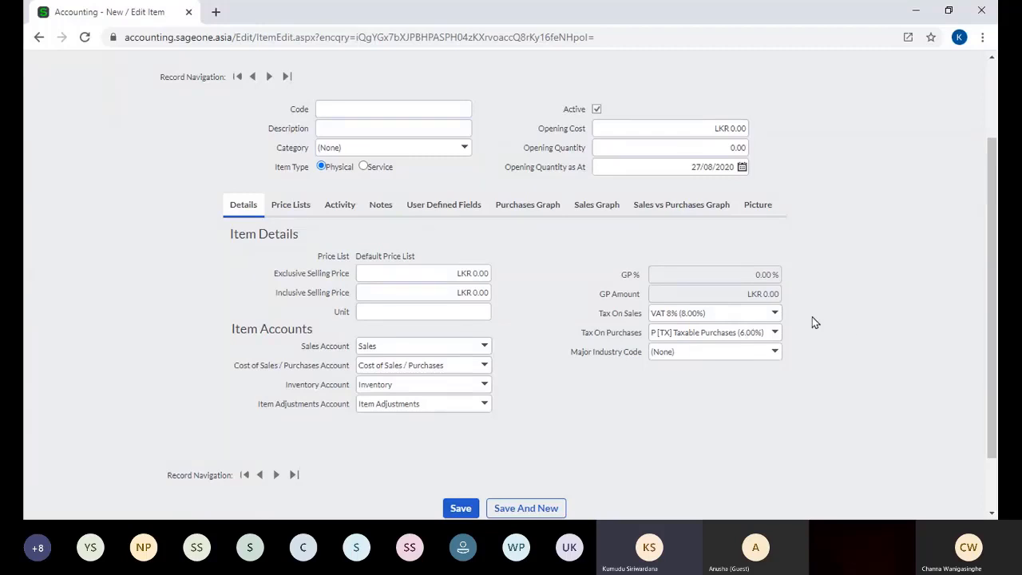
Step: Set the new item's tax on sales and tax on purchases to VAT 8% (8.00%) and check the major industry code options
click(775, 313)
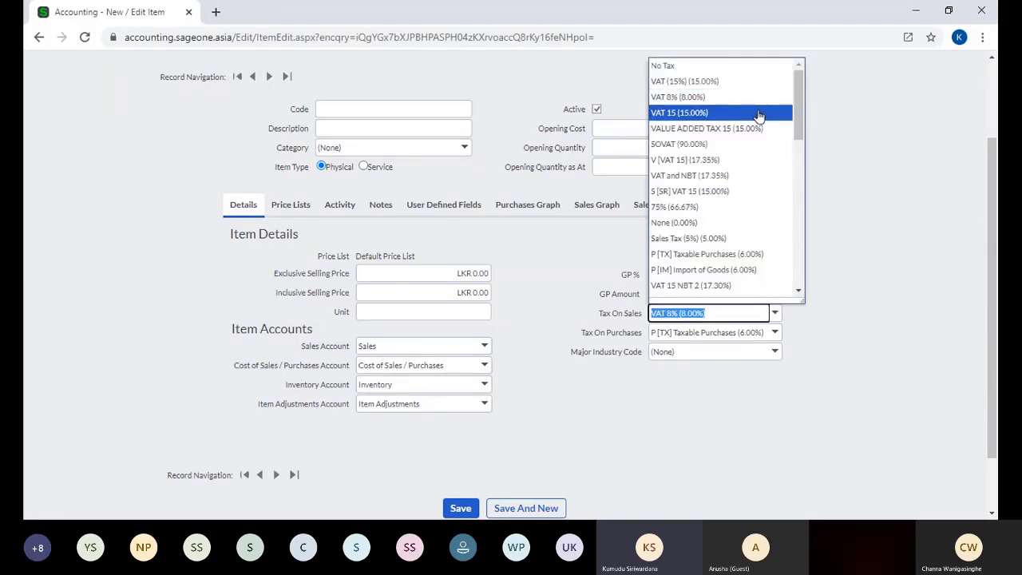
click(754, 97)
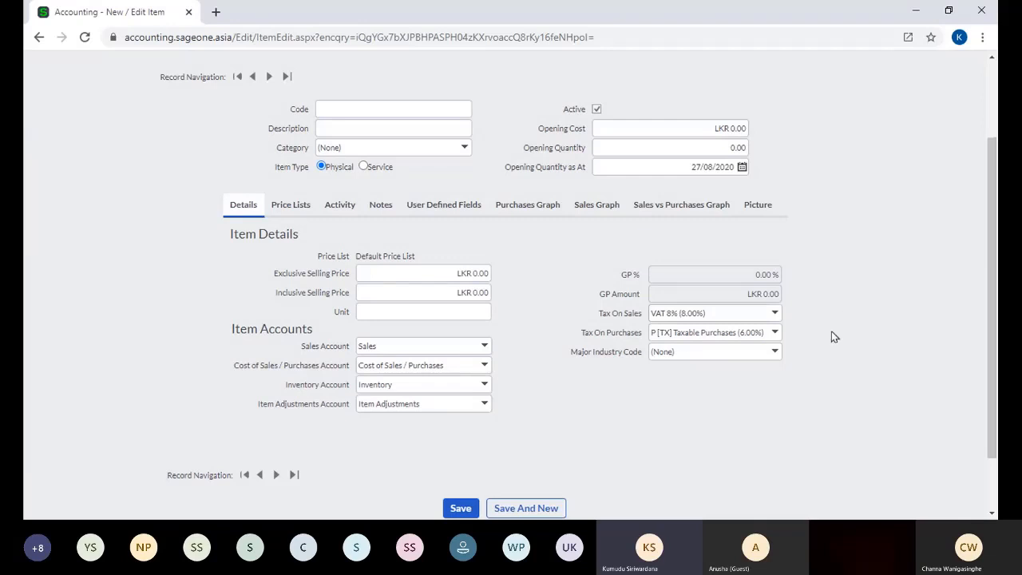
click(775, 333)
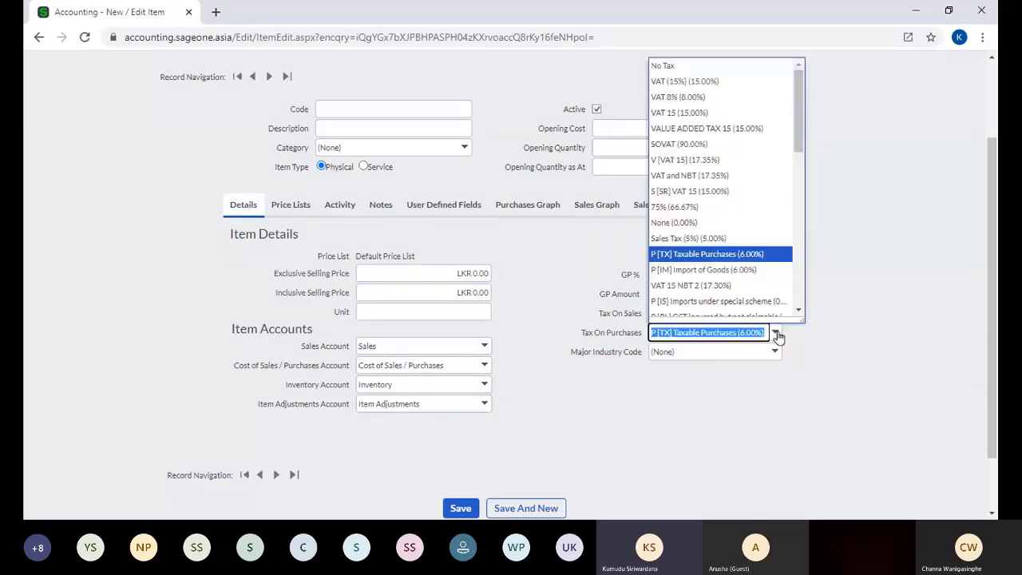
click(764, 99)
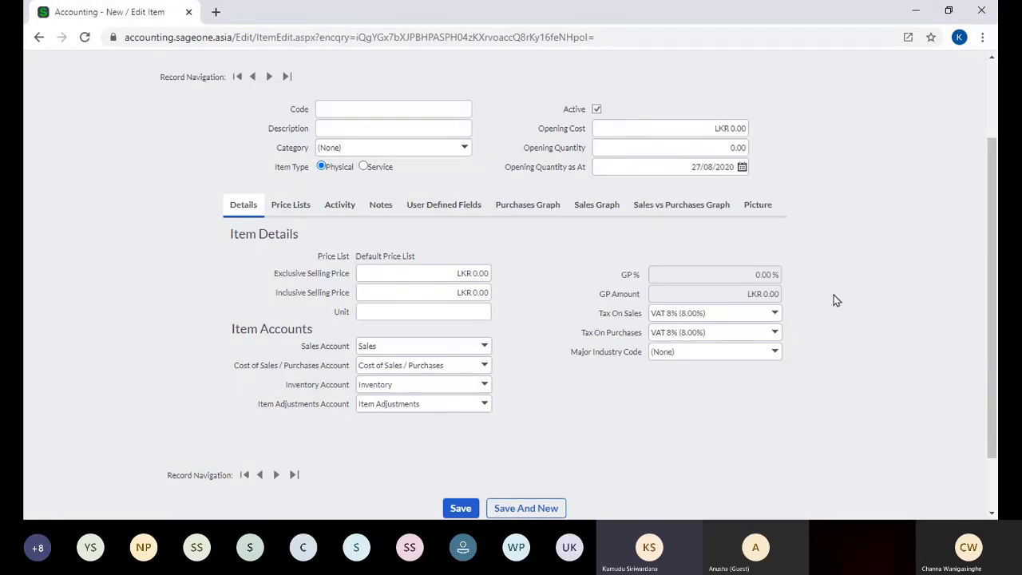
click(774, 353)
click(839, 345)
Step: Review the new item's details and its selling prices for each price list
click(993, 482)
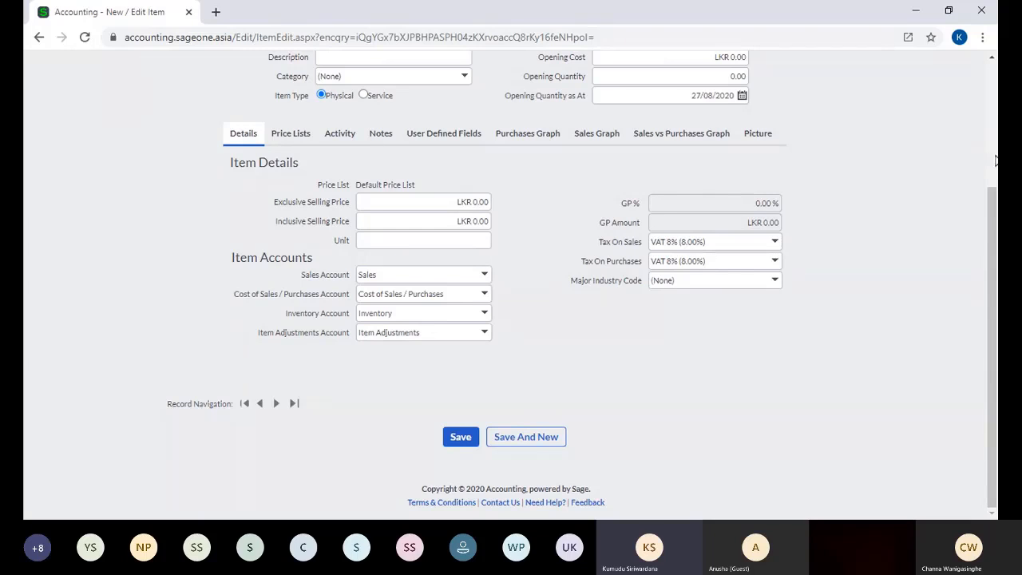
click(992, 164)
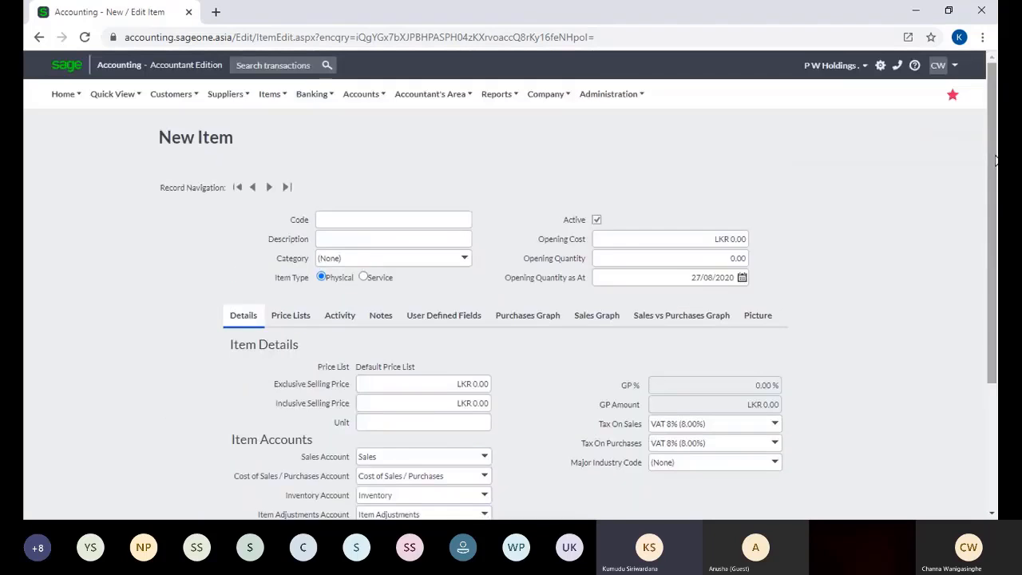
click(304, 319)
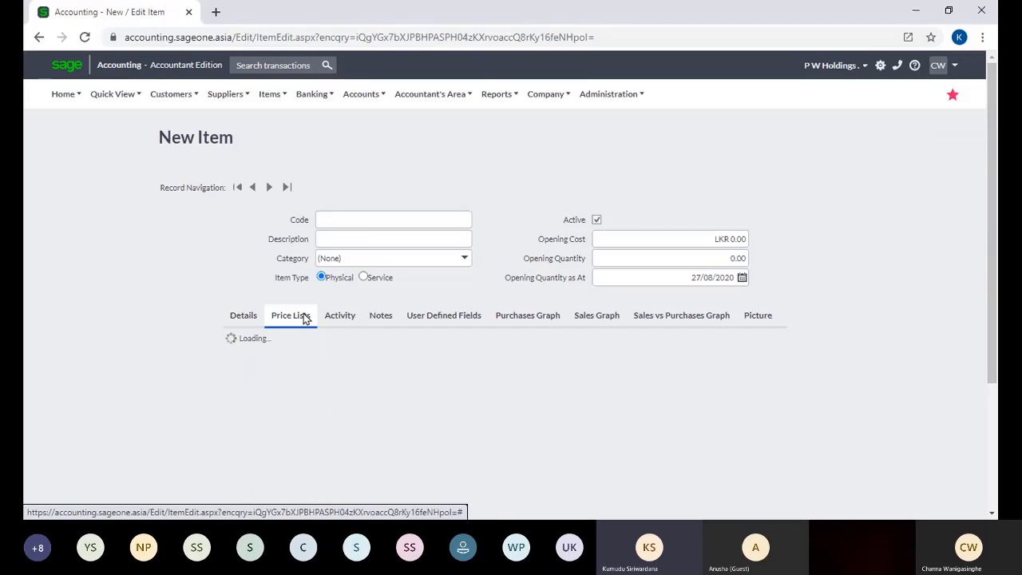
click(246, 317)
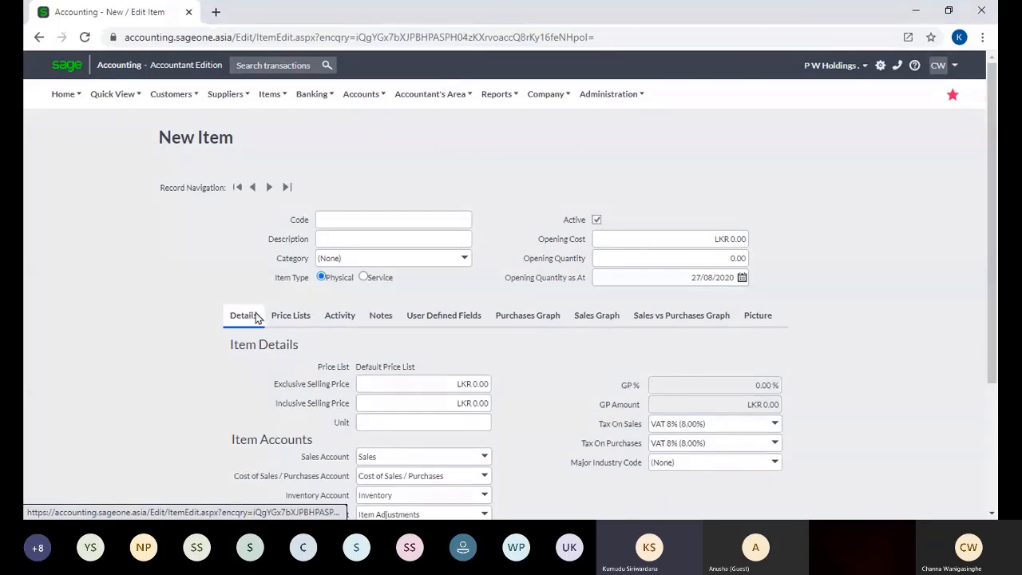
click(276, 317)
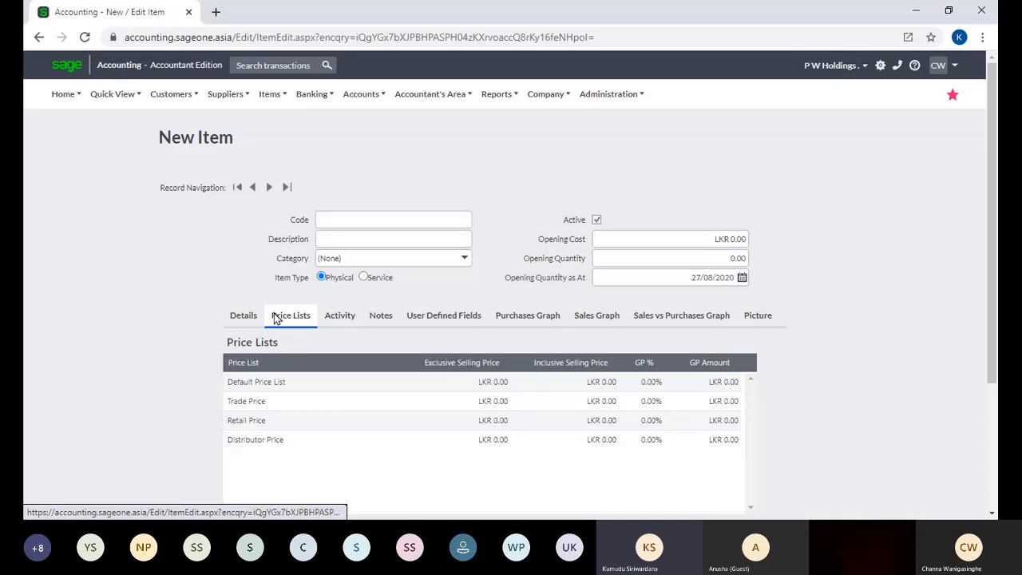
Step: In a duplicate browser tab, open the additional company information in the company settings and add a blank major industry code line
right_click(90, 11)
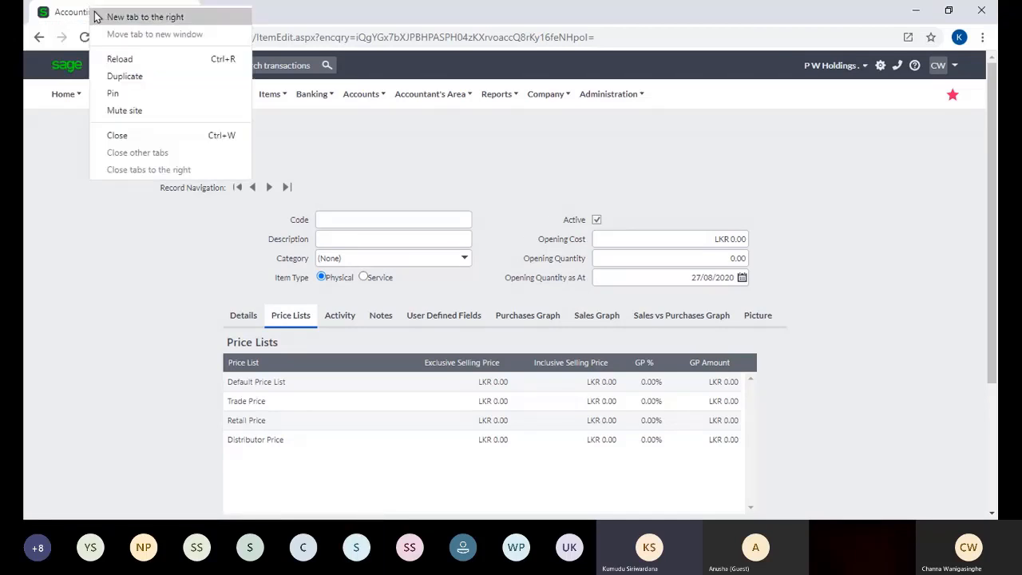
click(124, 76)
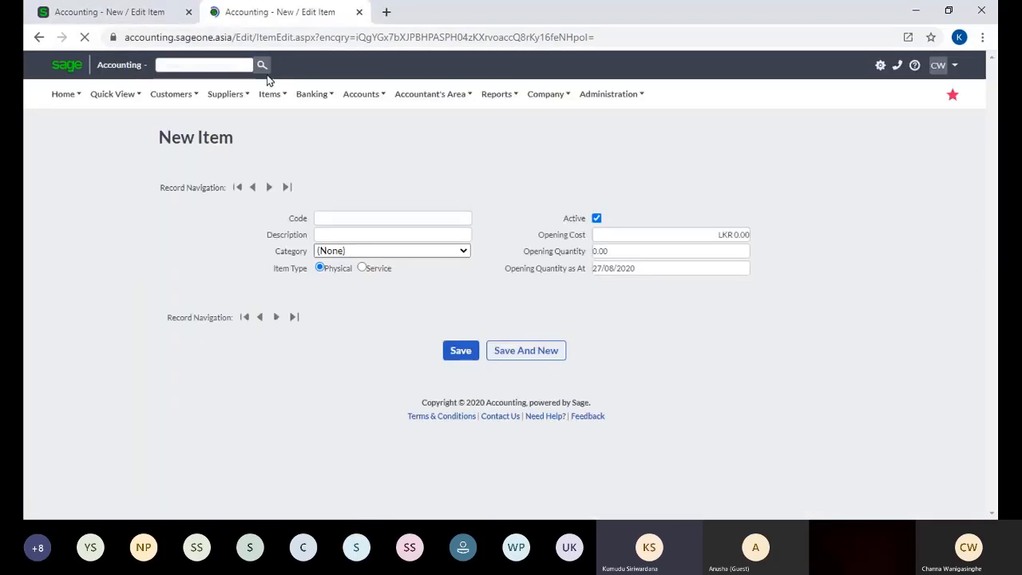
click(537, 96)
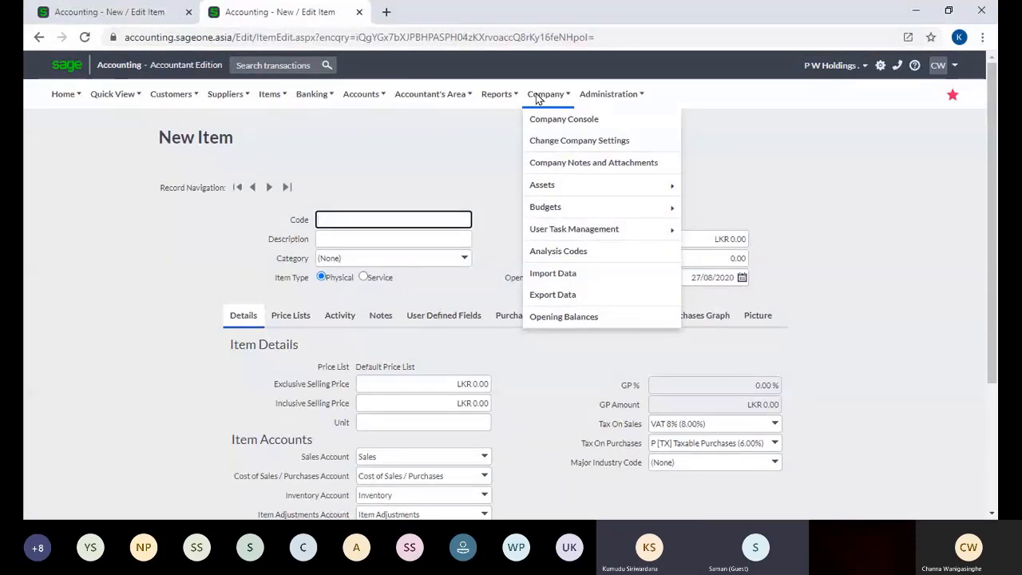
click(554, 141)
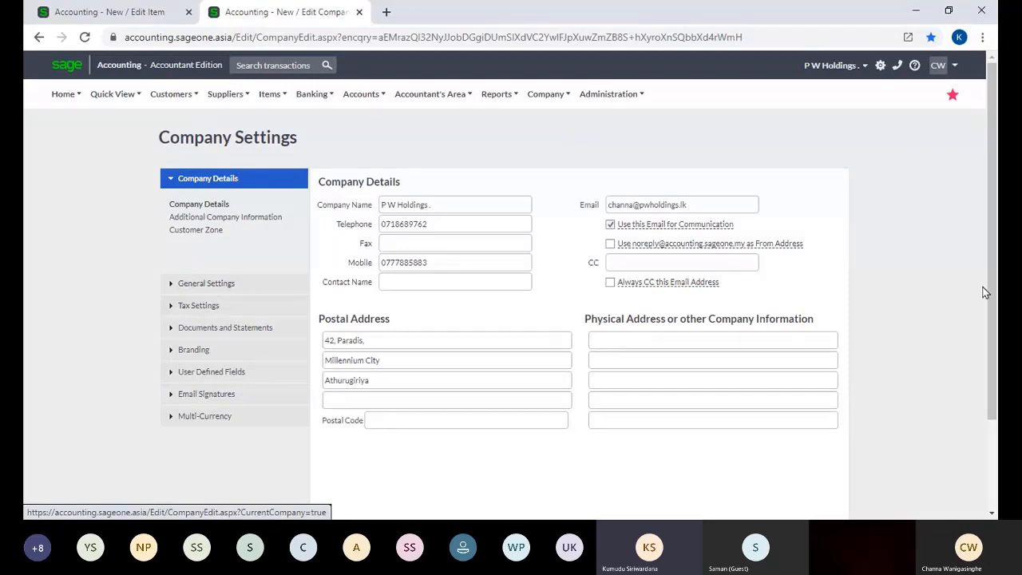
scroll(984, 292, down, 2)
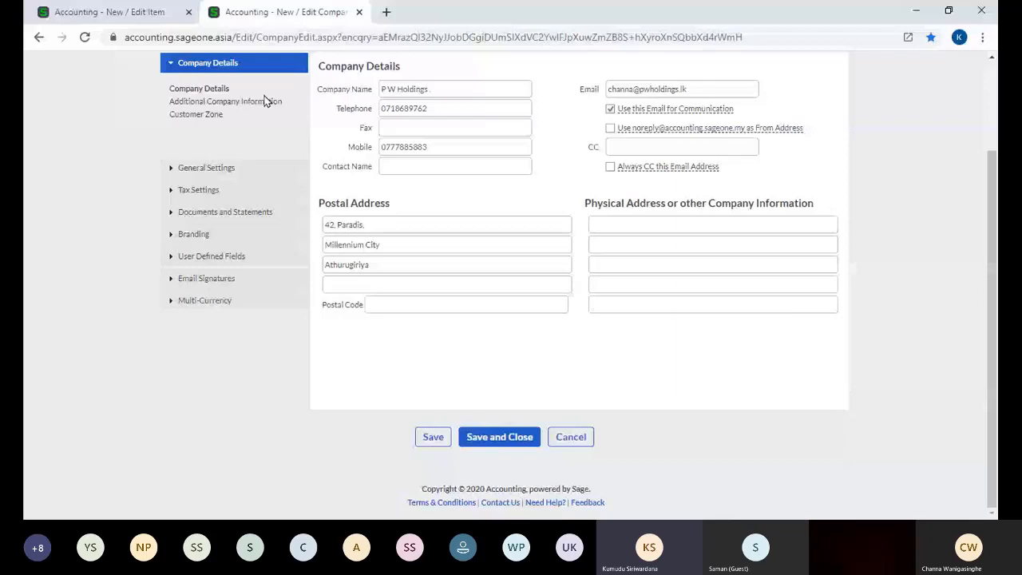
click(264, 101)
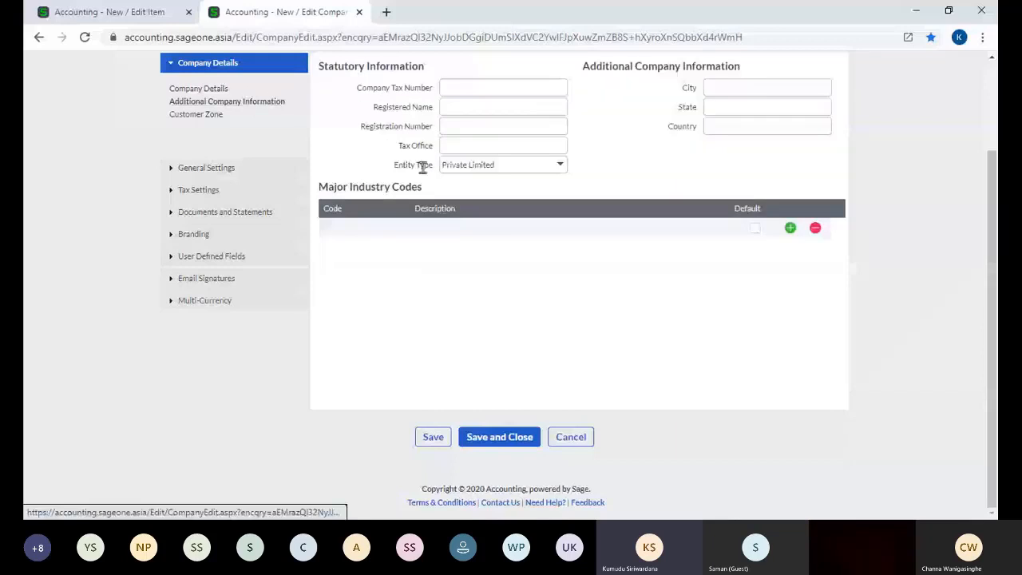
click(790, 230)
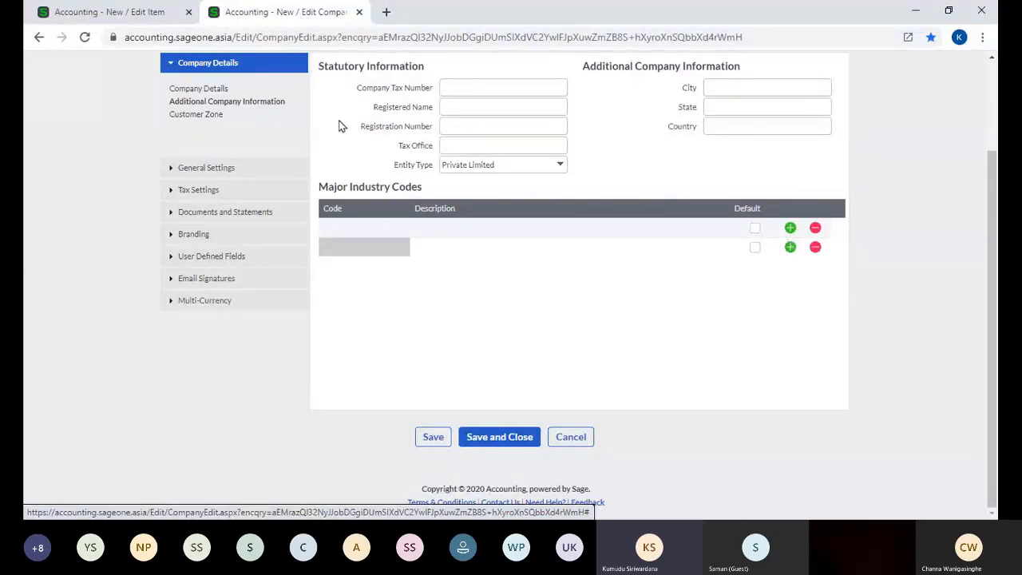
Step: Add a price list below Default Price List in the company's item settings and open its name for editing
click(219, 169)
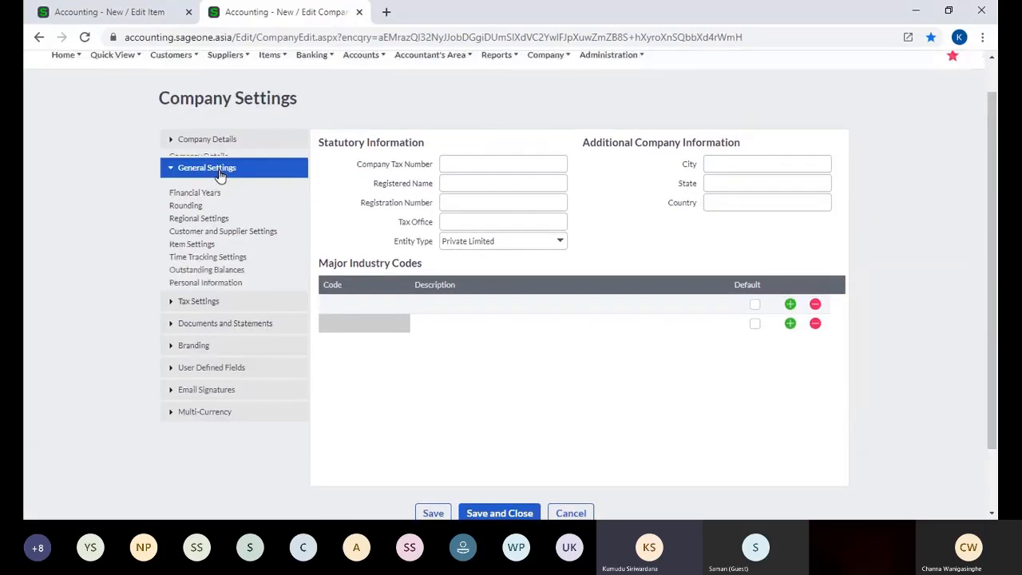
click(195, 245)
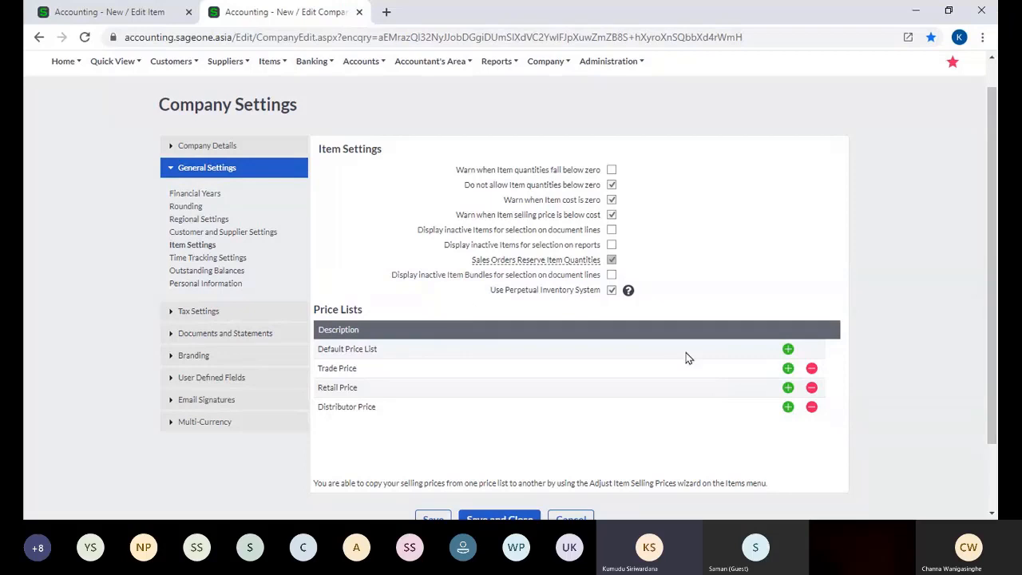
click(787, 351)
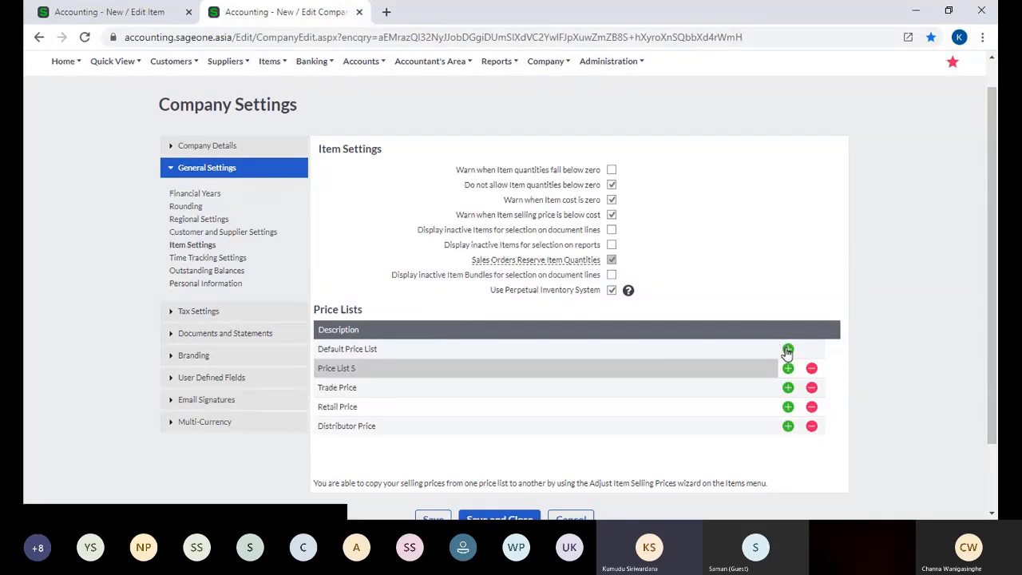
click(645, 367)
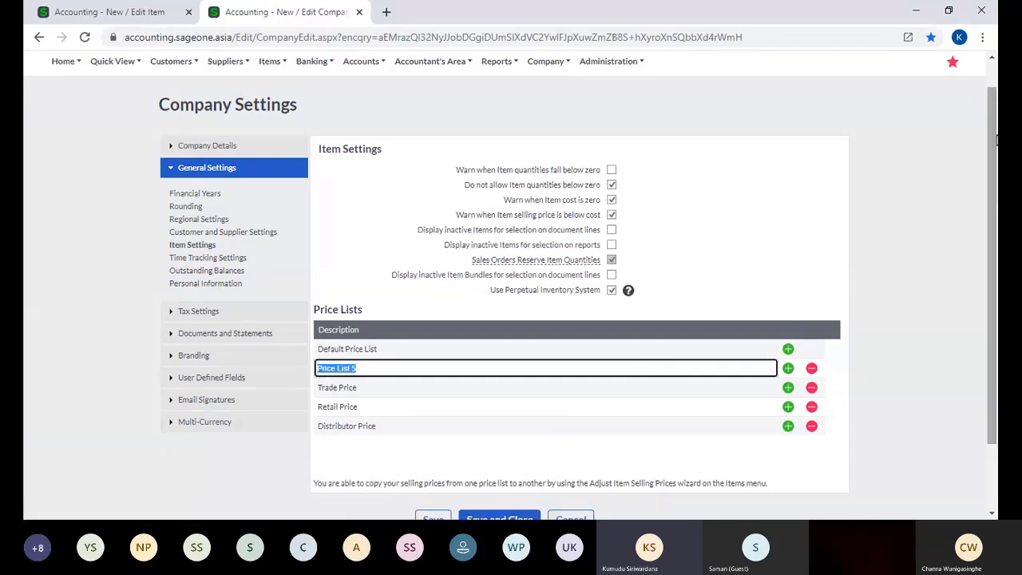
scroll(995, 90, up, 1)
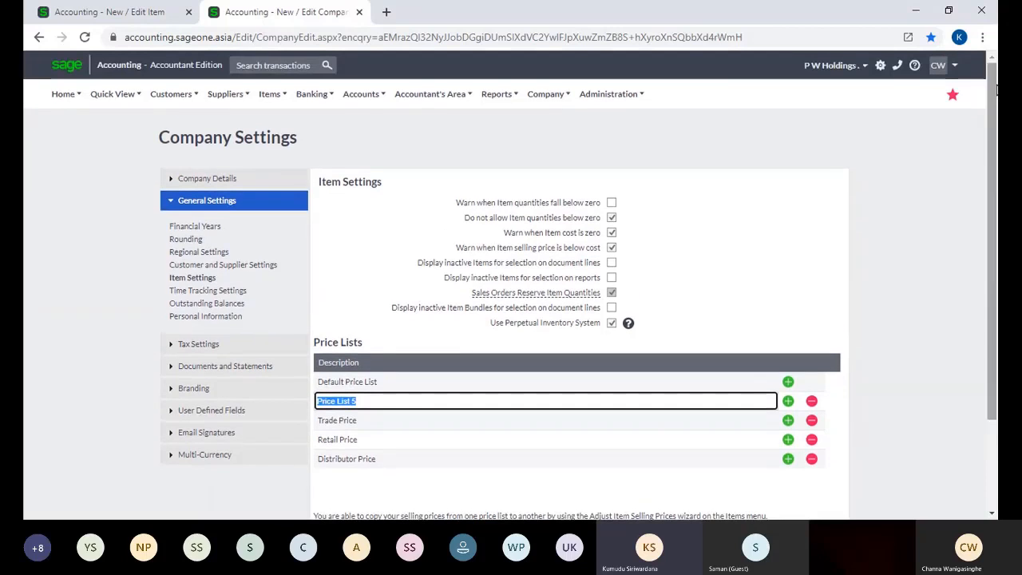
mouse_move(185, 104)
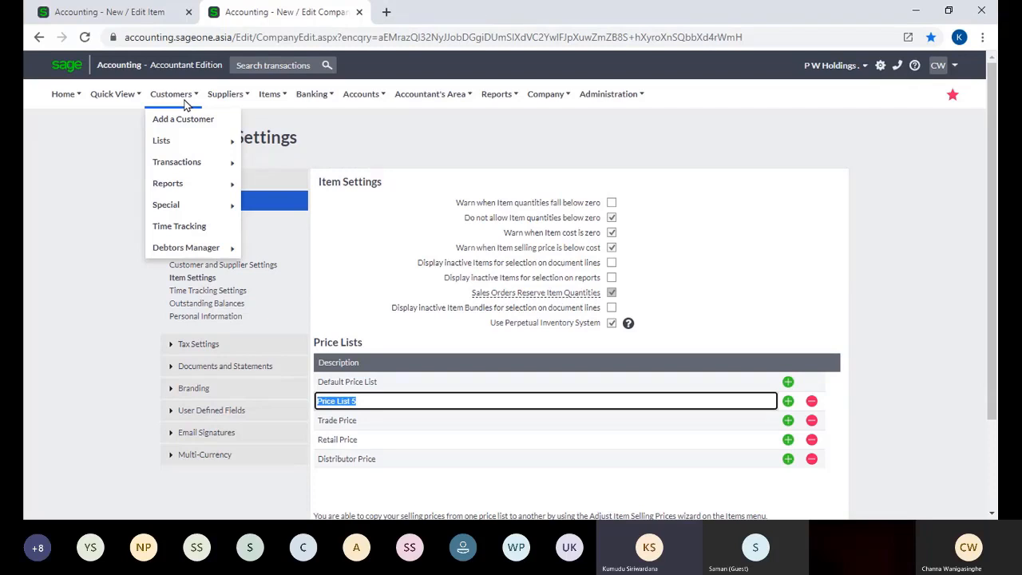
Step: Try to save a new customer with Retail Price as the default price list, without updating the customer's contact details
click(183, 121)
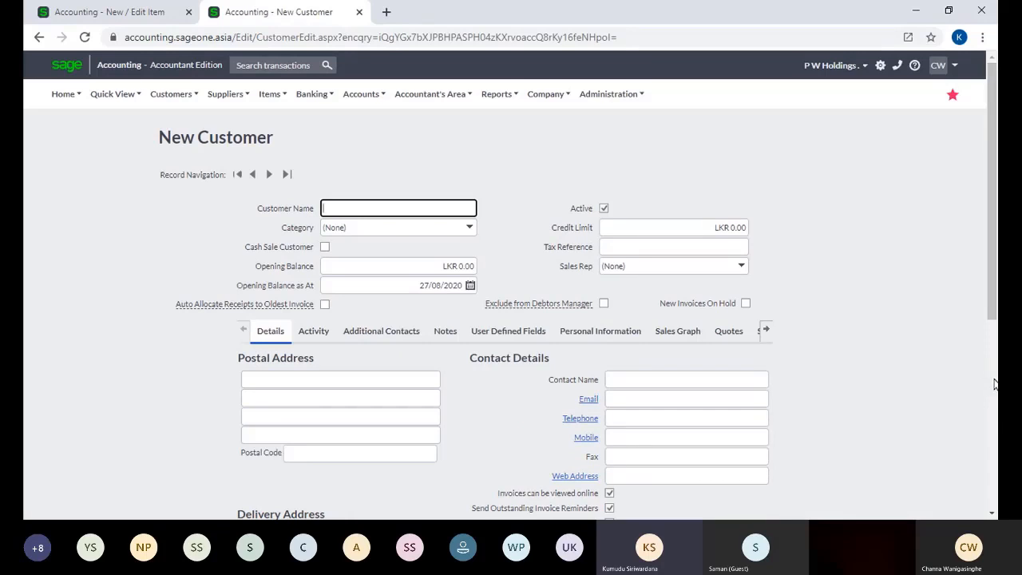
scroll(908, 368, down, 5)
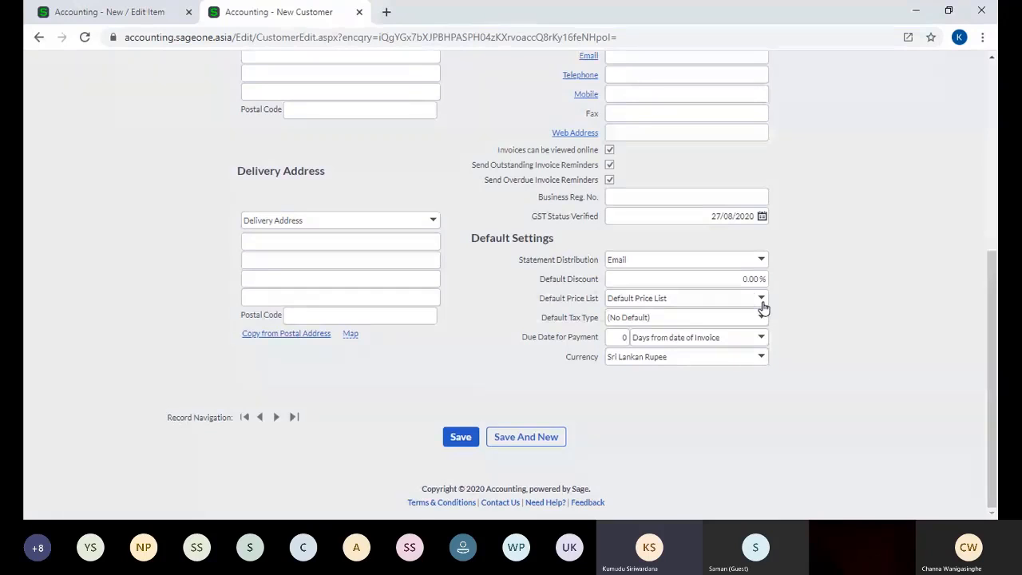
click(763, 308)
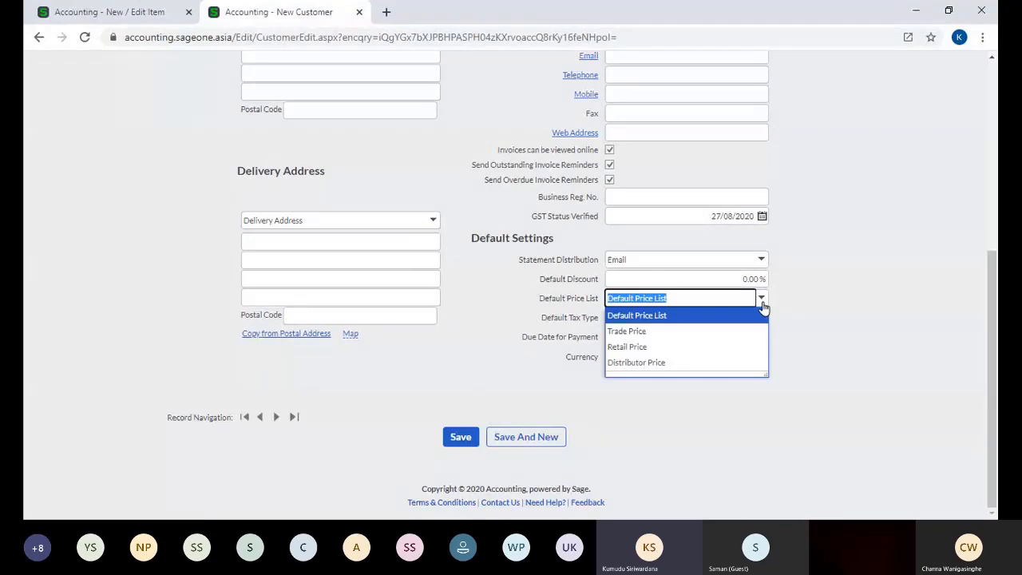
click(727, 347)
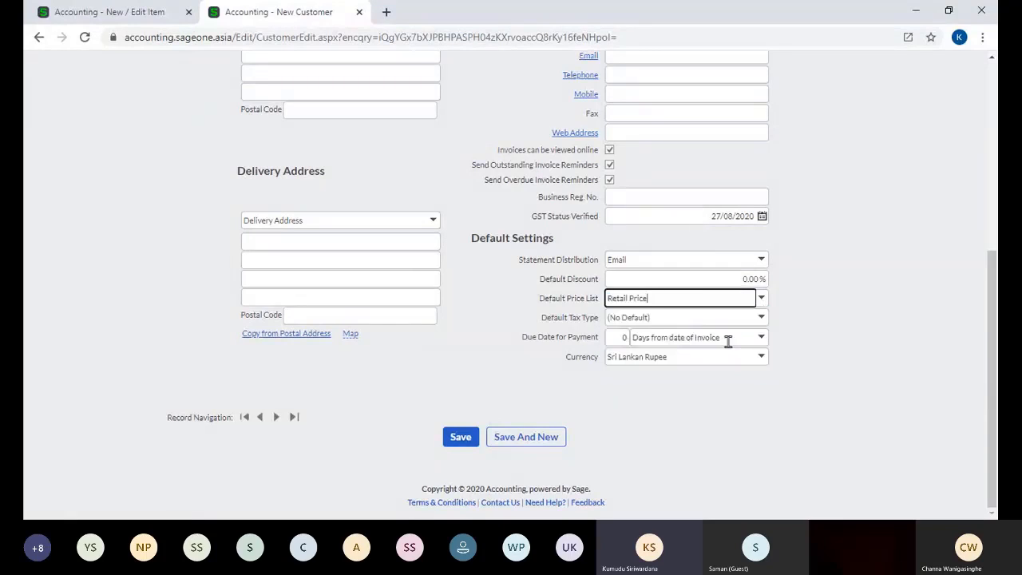
click(455, 441)
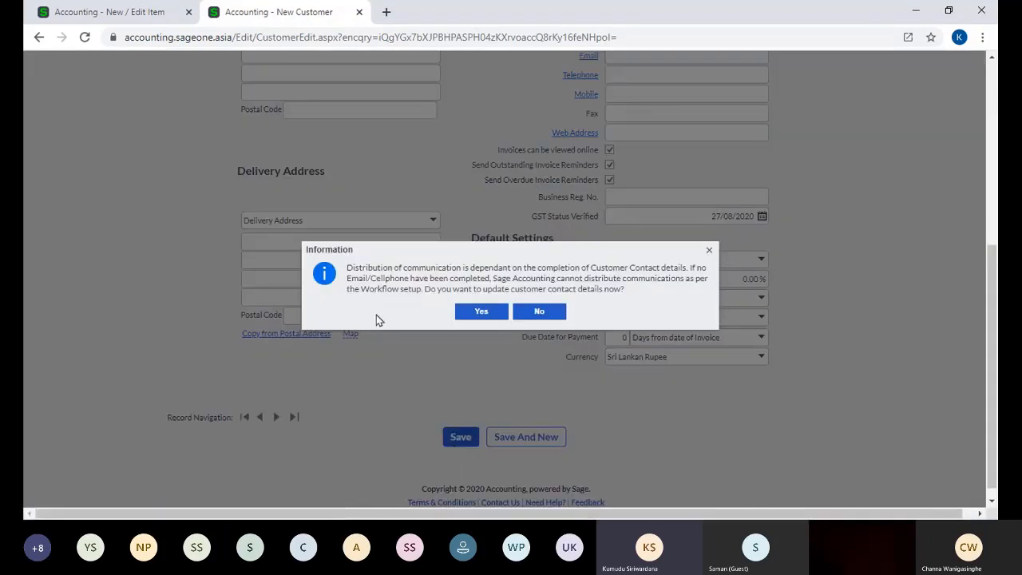
click(534, 312)
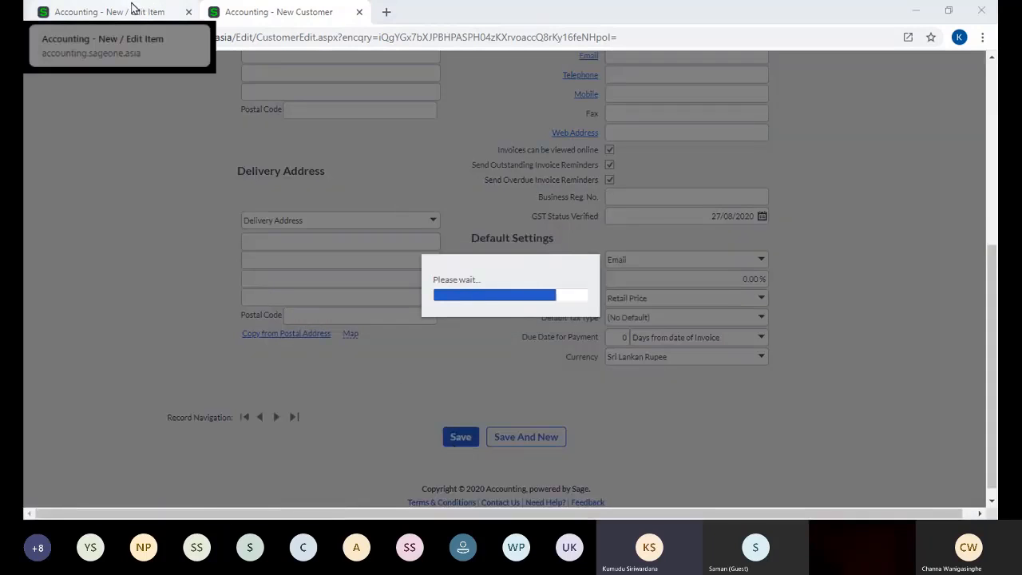
Step: Set the new item's exclusive selling prices to 90 for Default Price List, 100 for Trade Price, 110 for Retail Price and 80 for Distributor Price
click(135, 11)
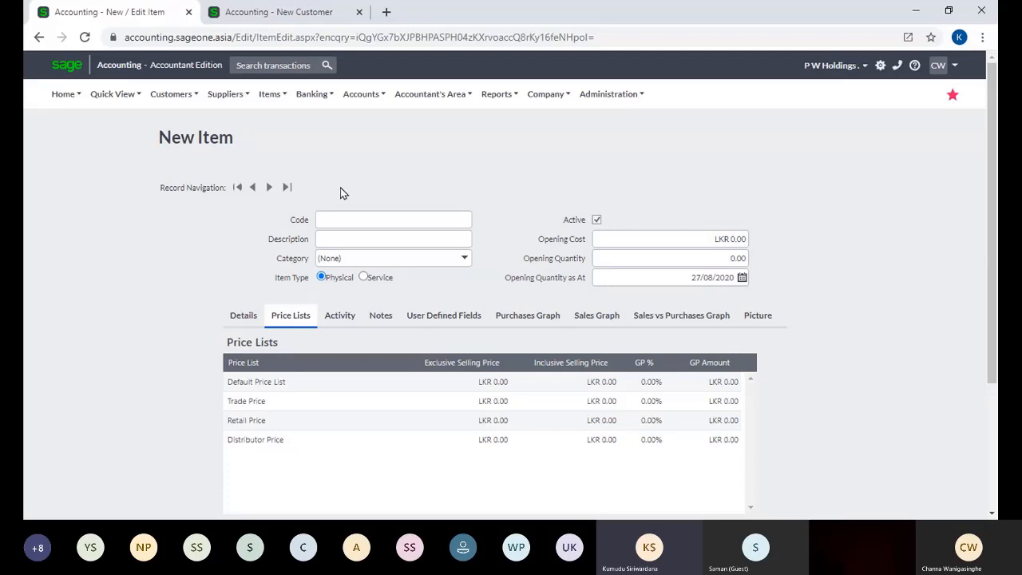
click(483, 384)
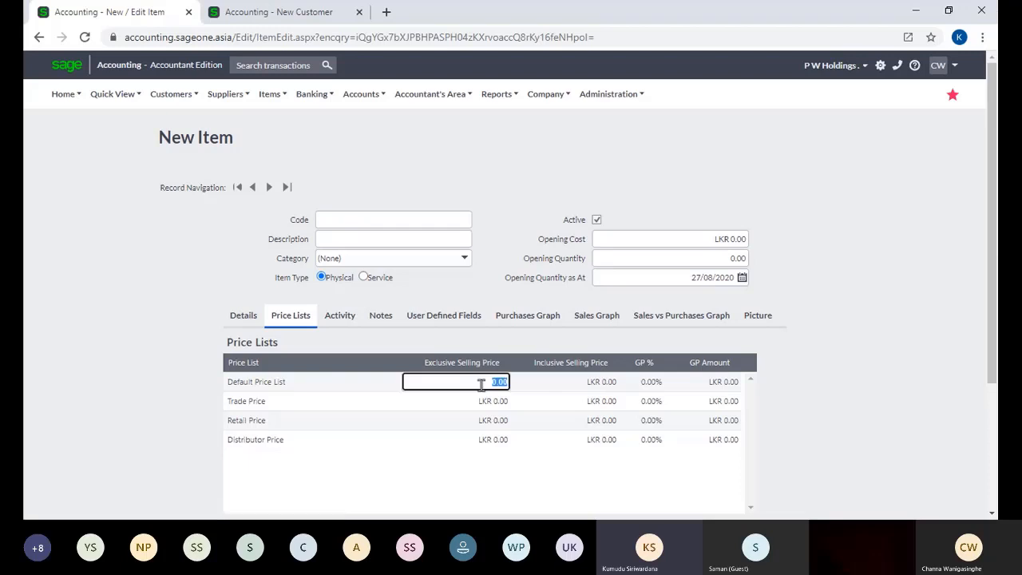
click(485, 403)
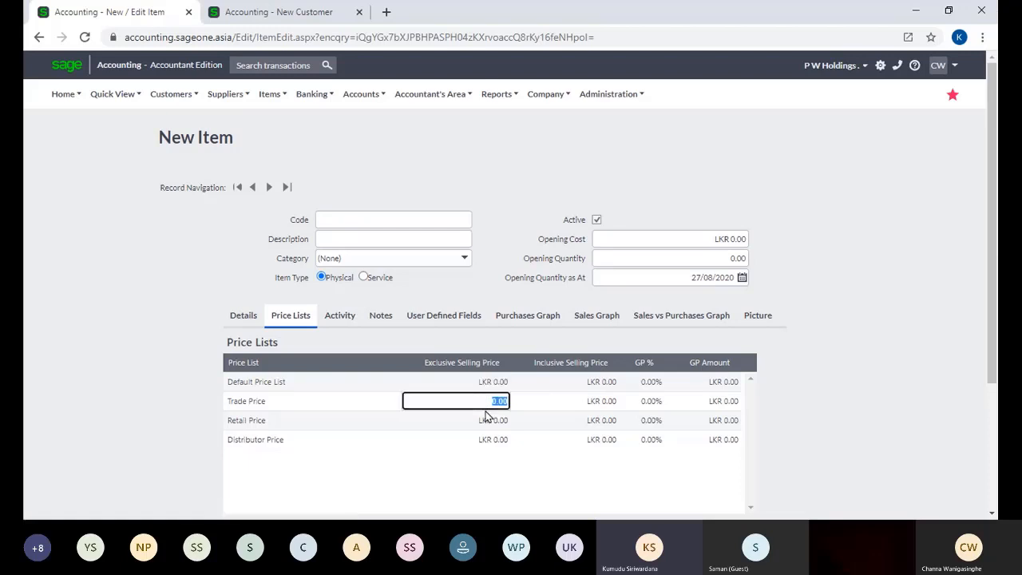
click(487, 421)
click(485, 441)
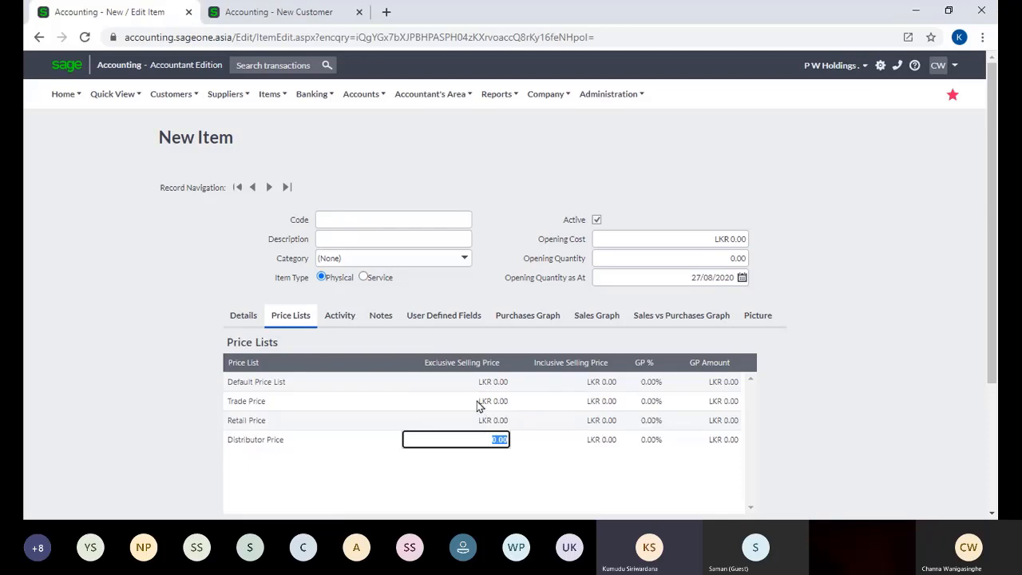
click(477, 401)
text(100)
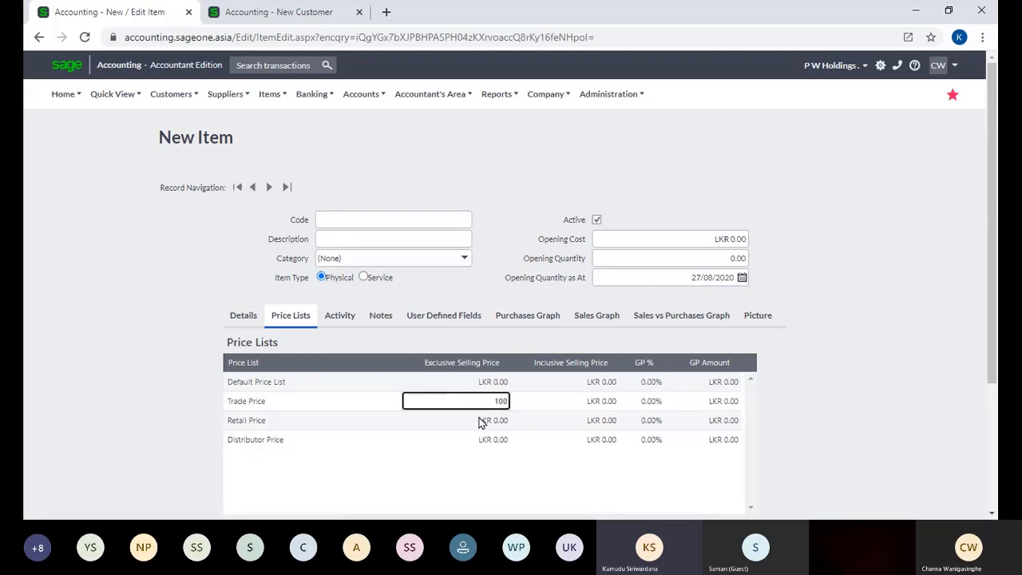
click(481, 420)
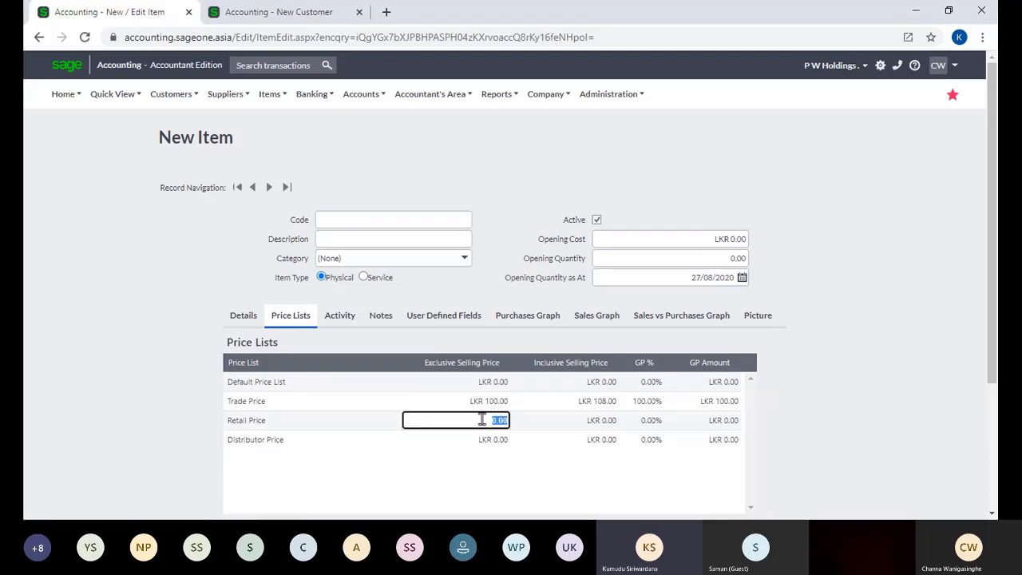
text(10)
click(487, 442)
text(80)
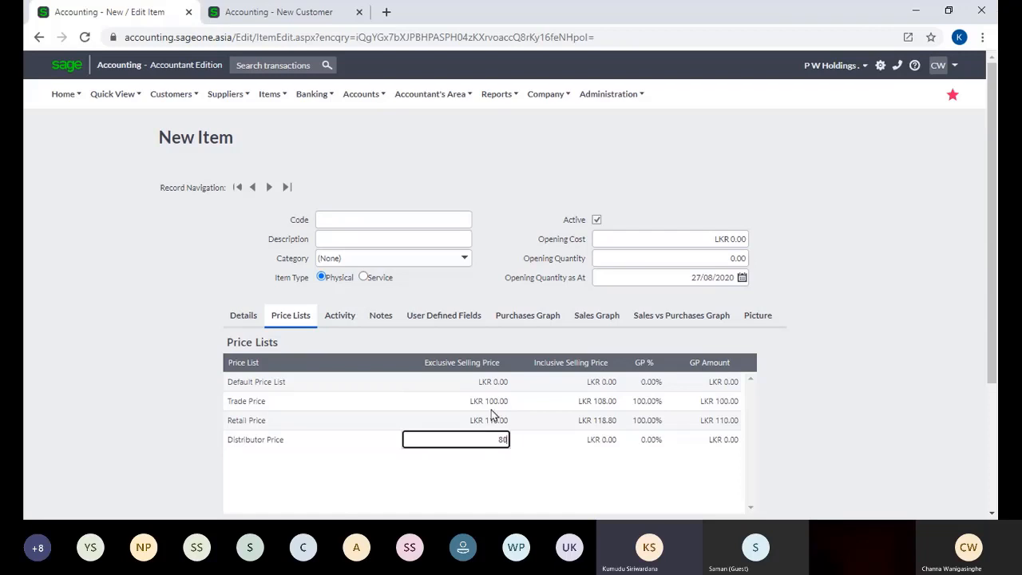
click(479, 381)
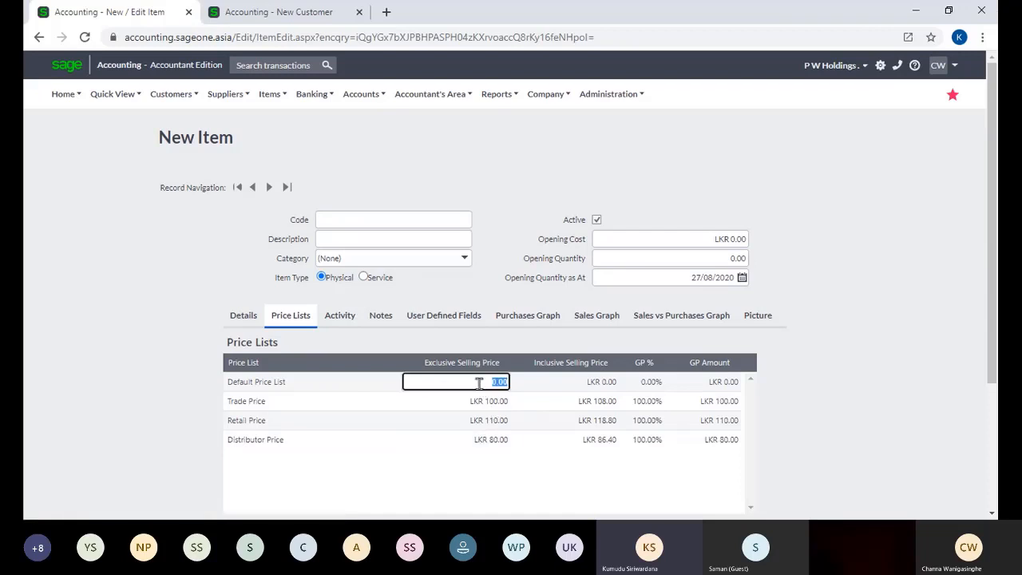
text(90)
click(864, 272)
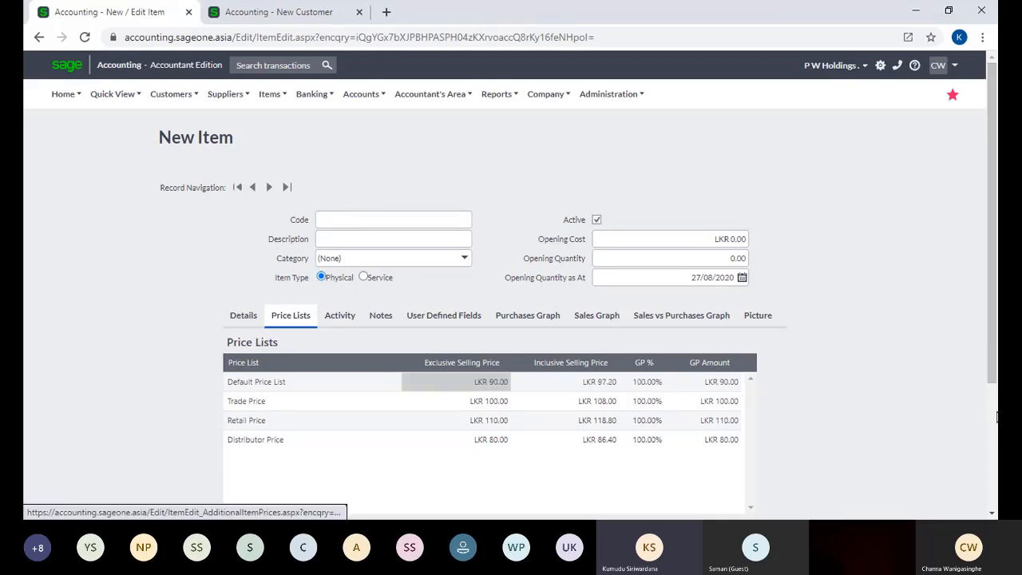
Step: Show the new item's notes and look at the action date, subject and note fields of the blank entry
scroll(997, 416, down, 3)
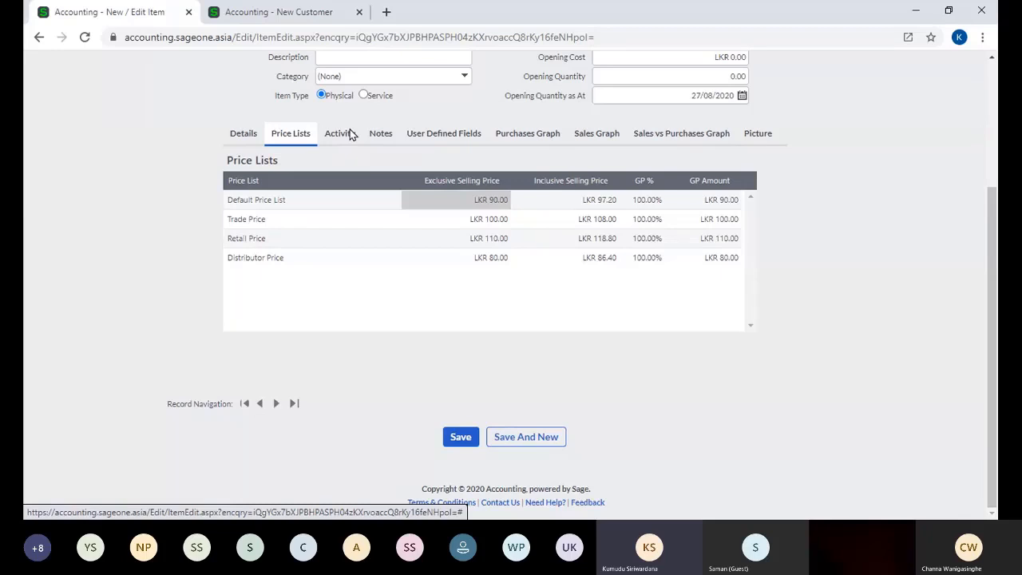
click(374, 135)
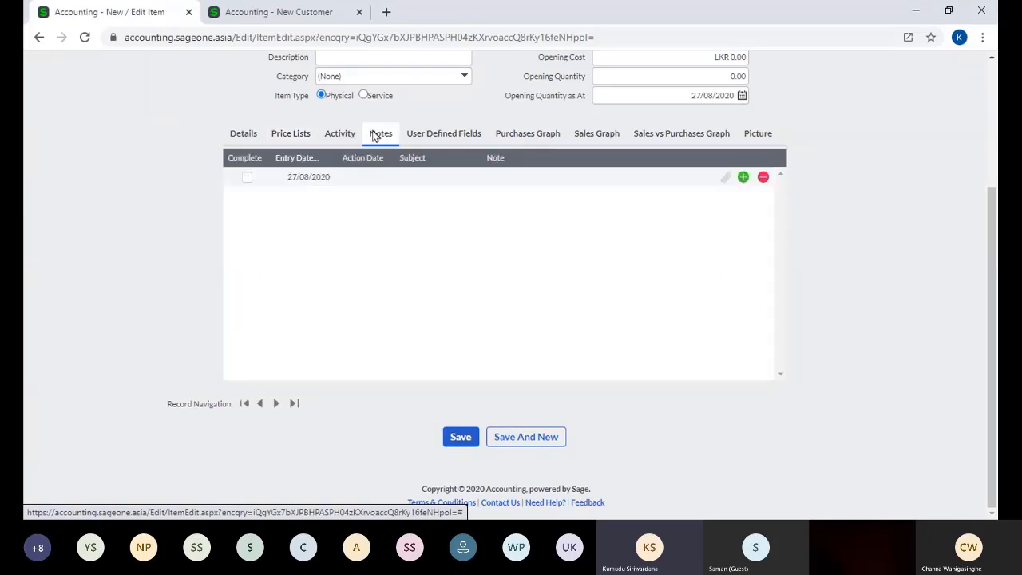
click(377, 176)
click(415, 177)
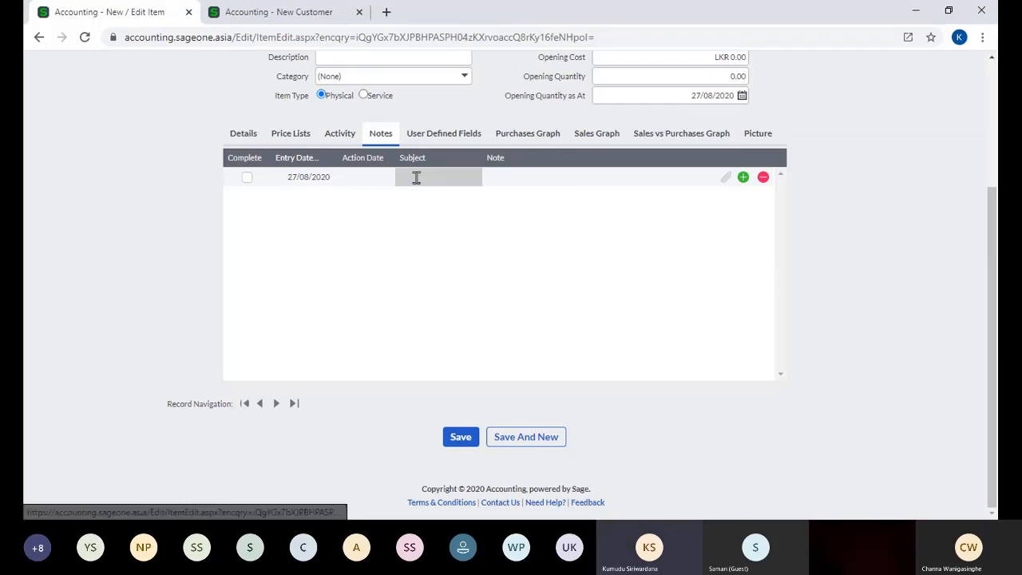
click(520, 181)
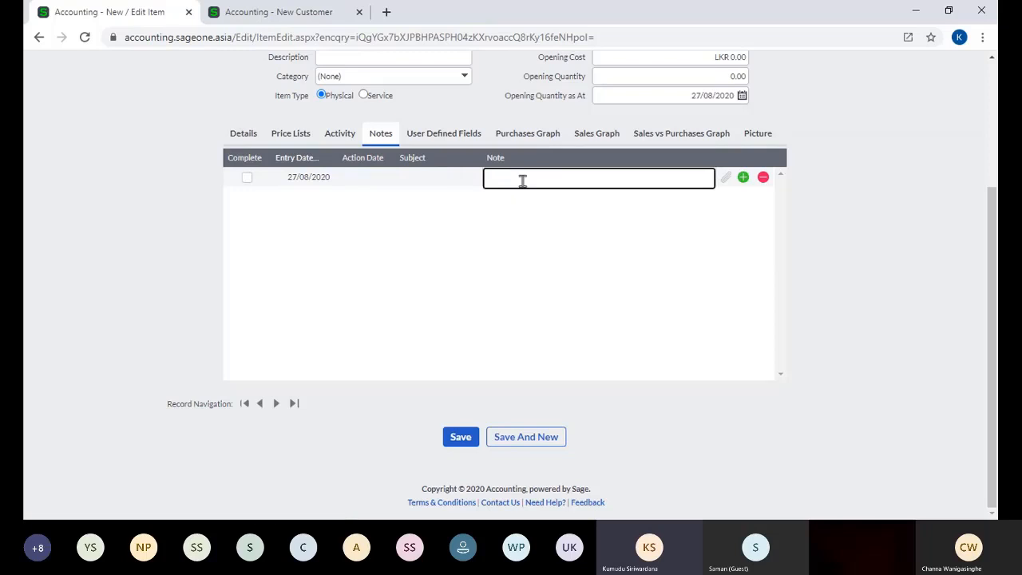
click(369, 178)
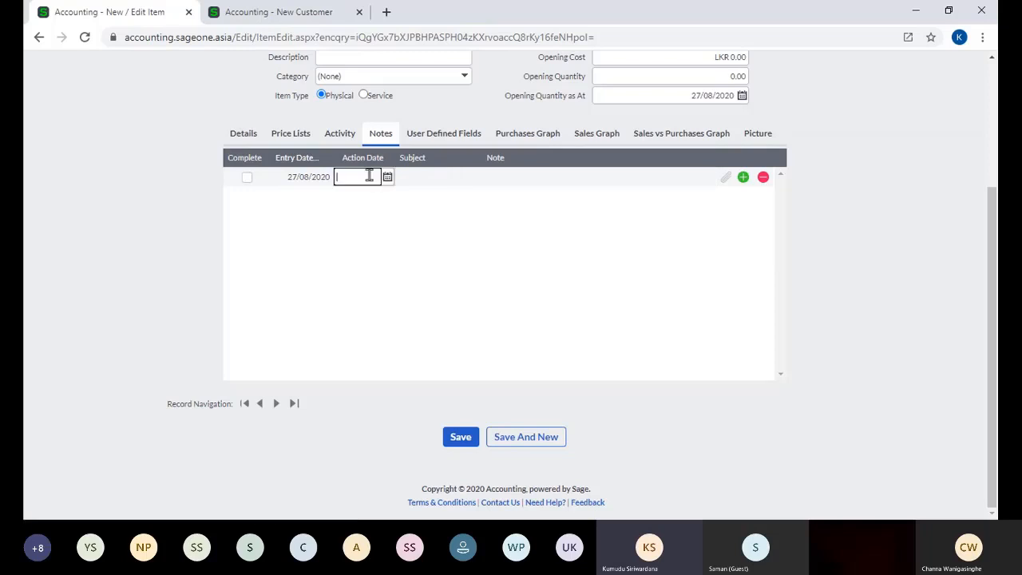
Step: Dismiss the new customer's save error in the other browser tab and leave the unsaved customer for the dashboard
click(286, 16)
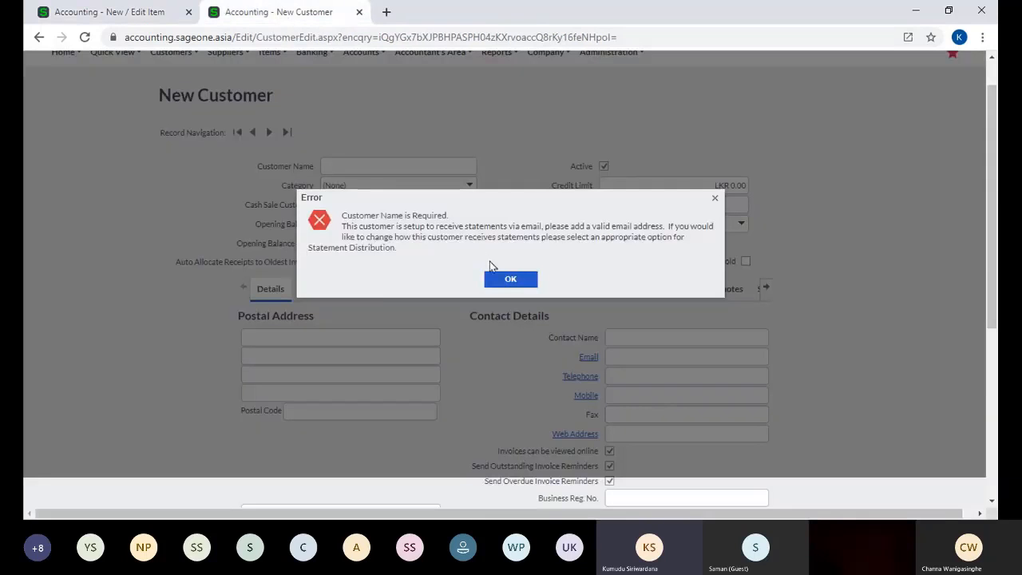
click(506, 277)
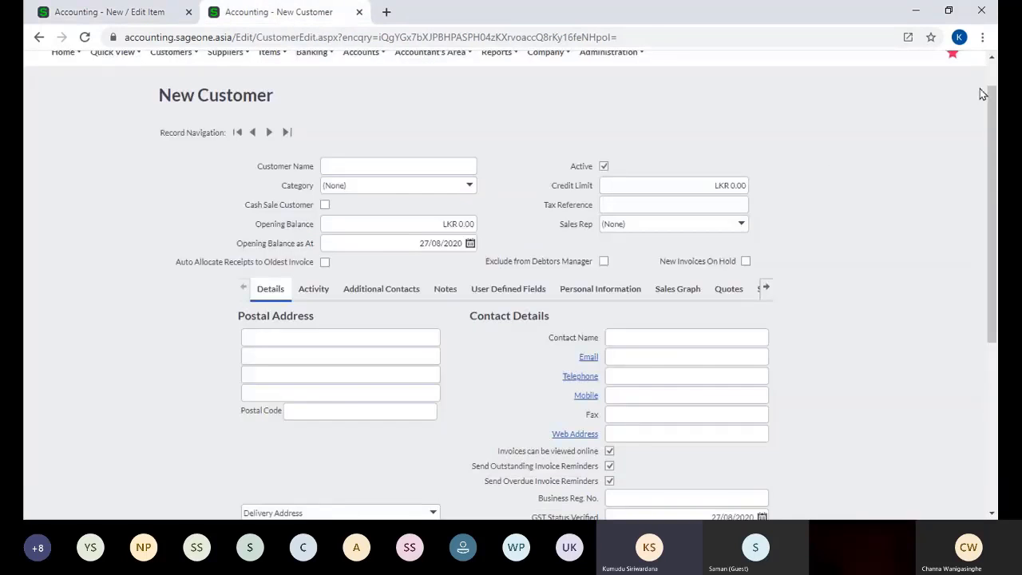
drag(992, 84, 991, 59)
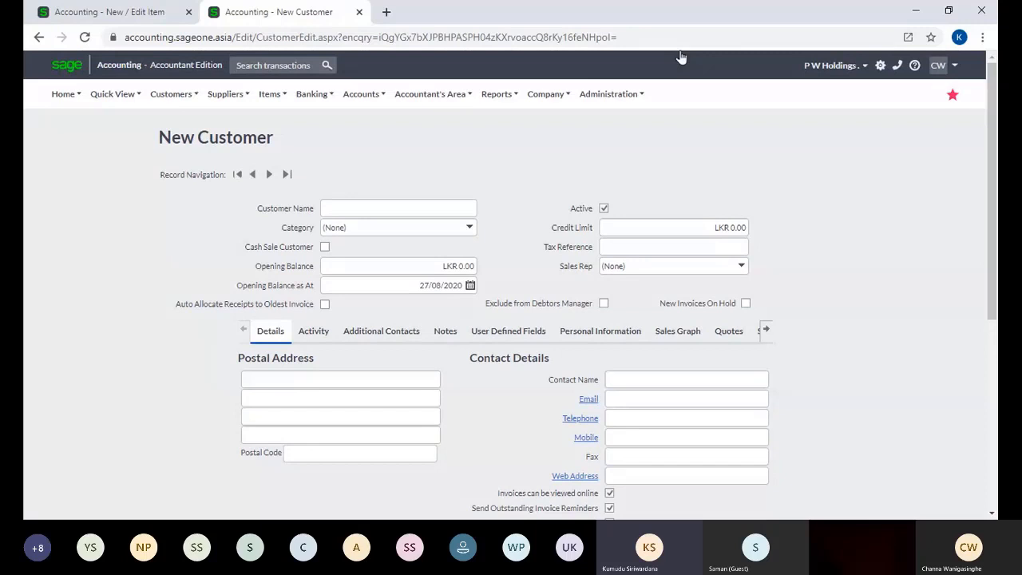
click(69, 119)
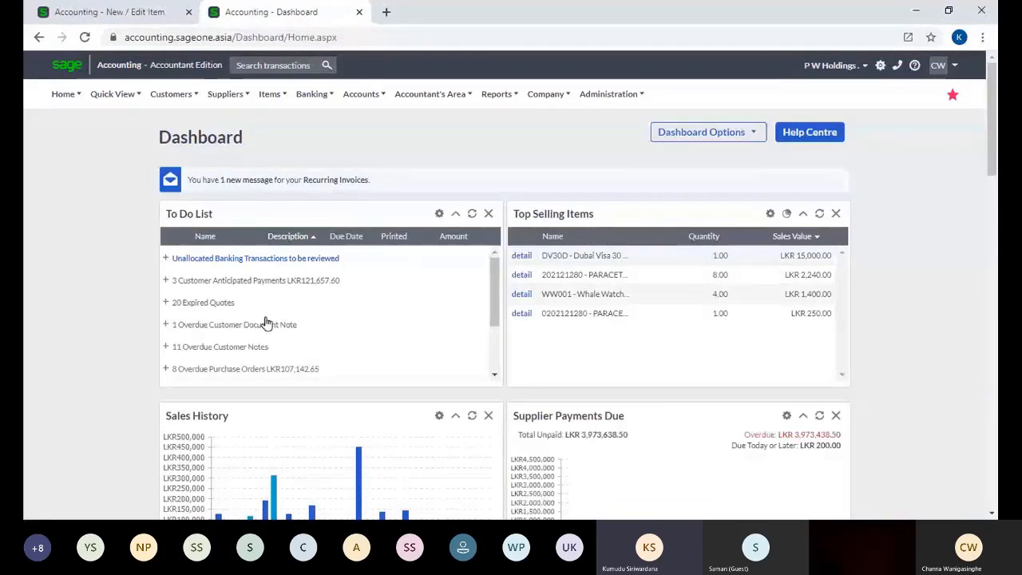
Step: Return to the new item and examine its user defined text, numeric, yes/no and date fields
click(106, 15)
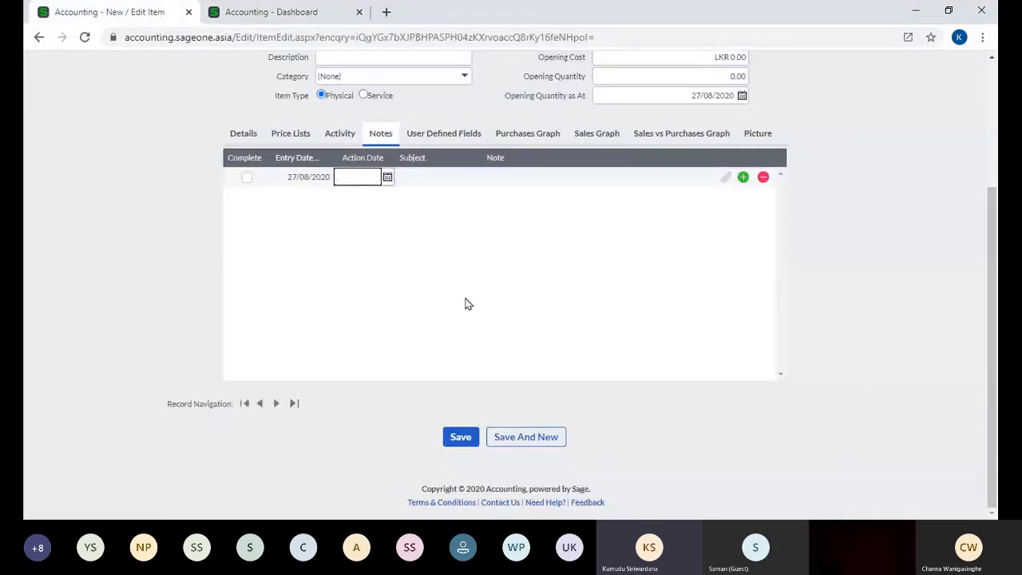
click(457, 141)
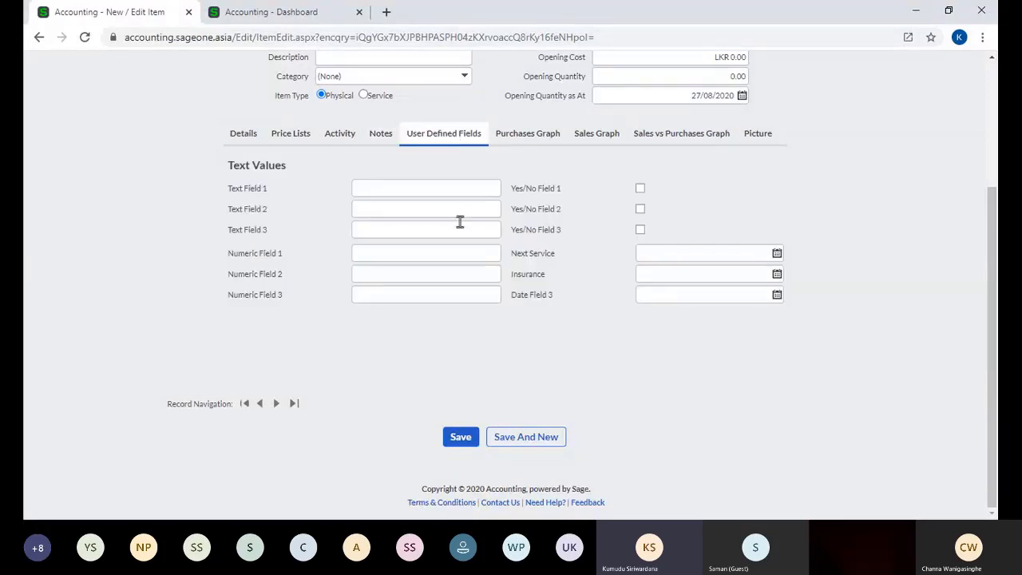
scroll(444, 250, up, 1)
scroll(441, 244, up, 1)
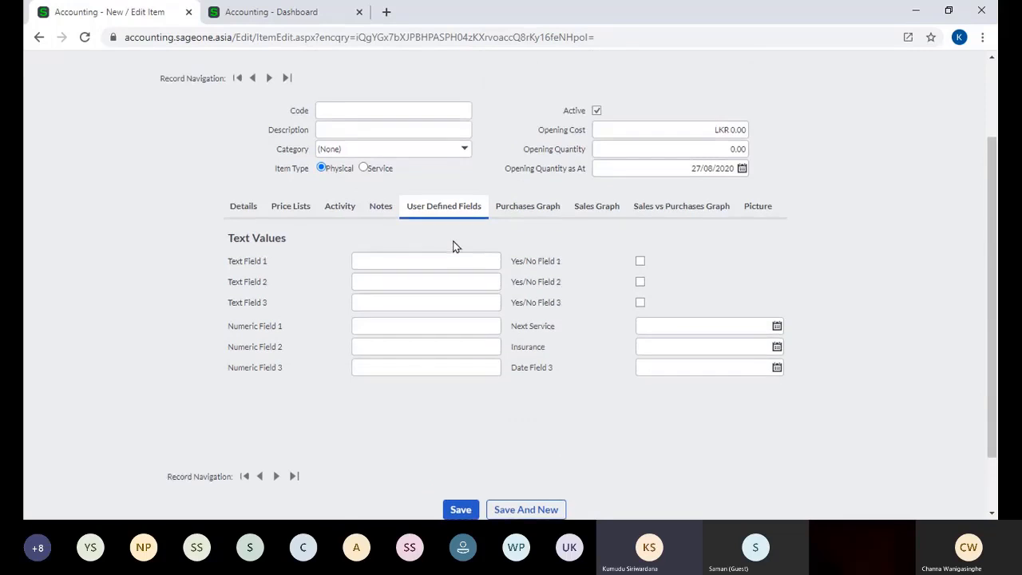
scroll(453, 246, up, 1)
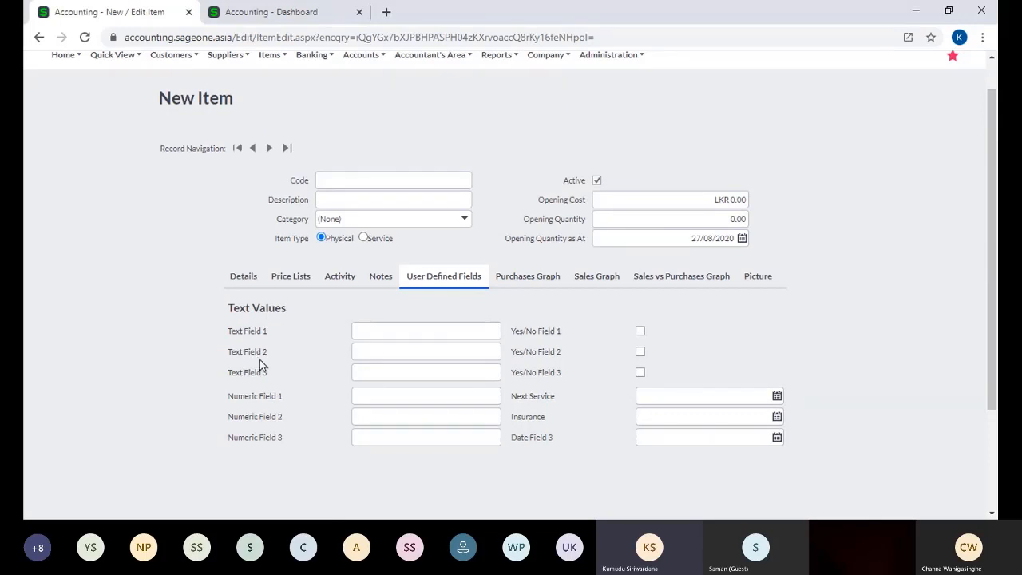
scroll(425, 208, up, 1)
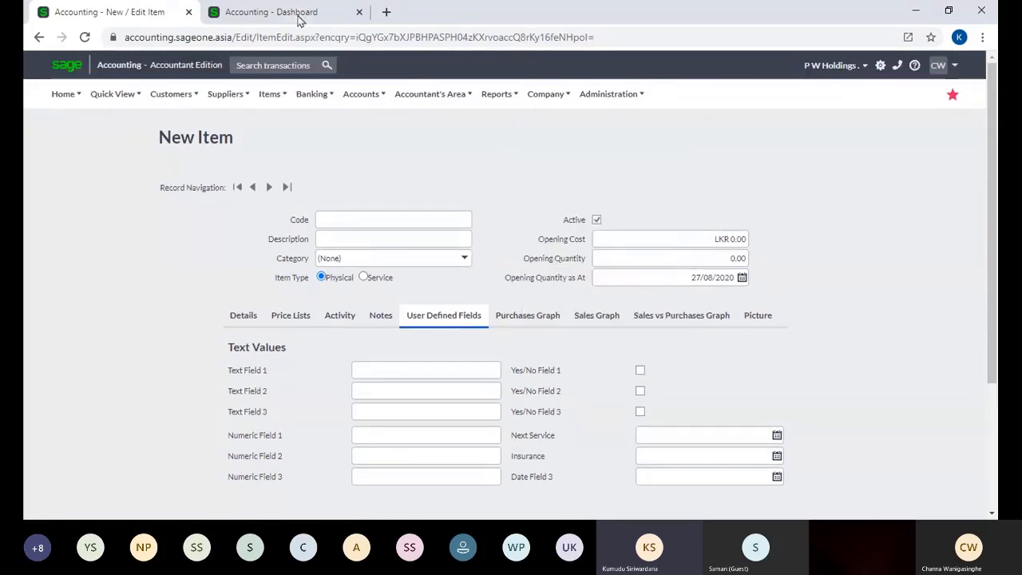
Step: In the other browser tab's company settings, rename the item's user defined Text User Field 1 as Text Field 111 and save
click(272, 12)
mouse_move(527, 127)
mouse_move(547, 94)
click(563, 140)
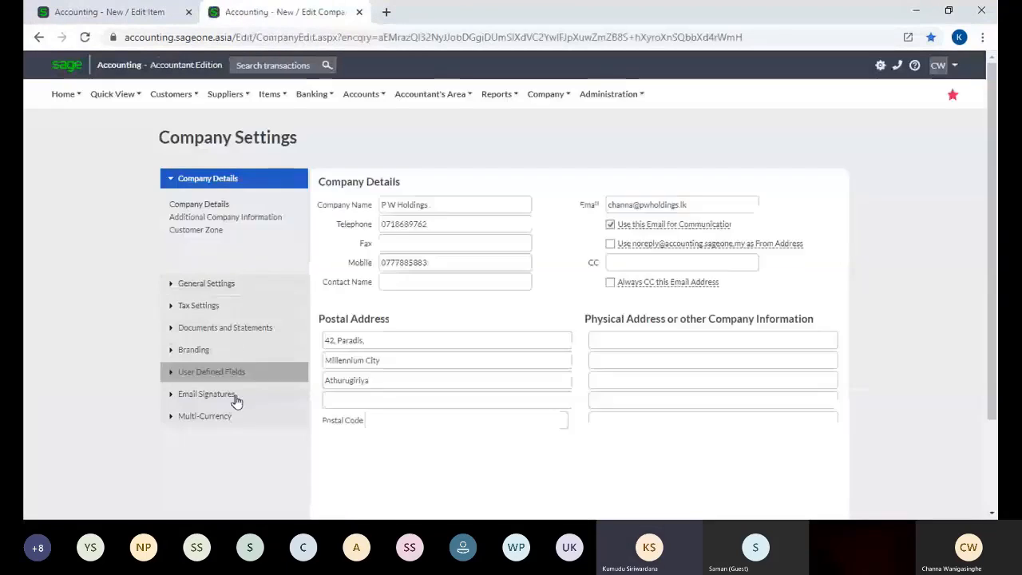
click(228, 372)
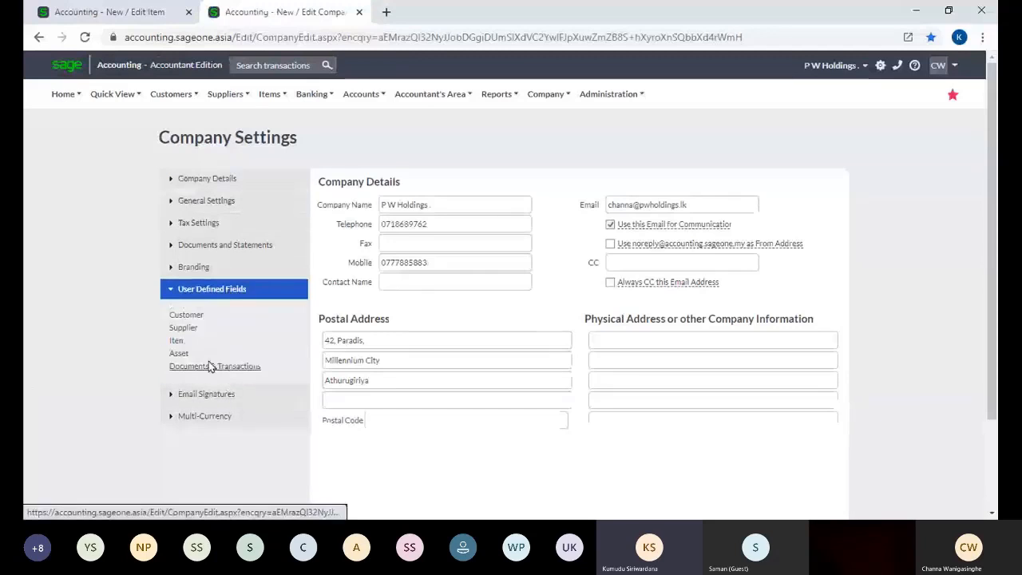
click(177, 341)
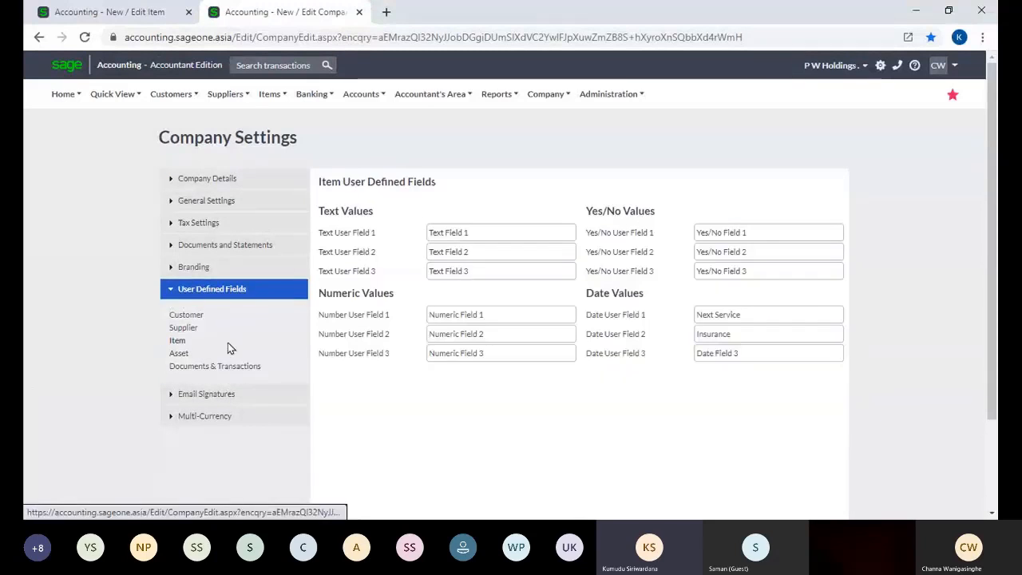
triple_click(471, 230)
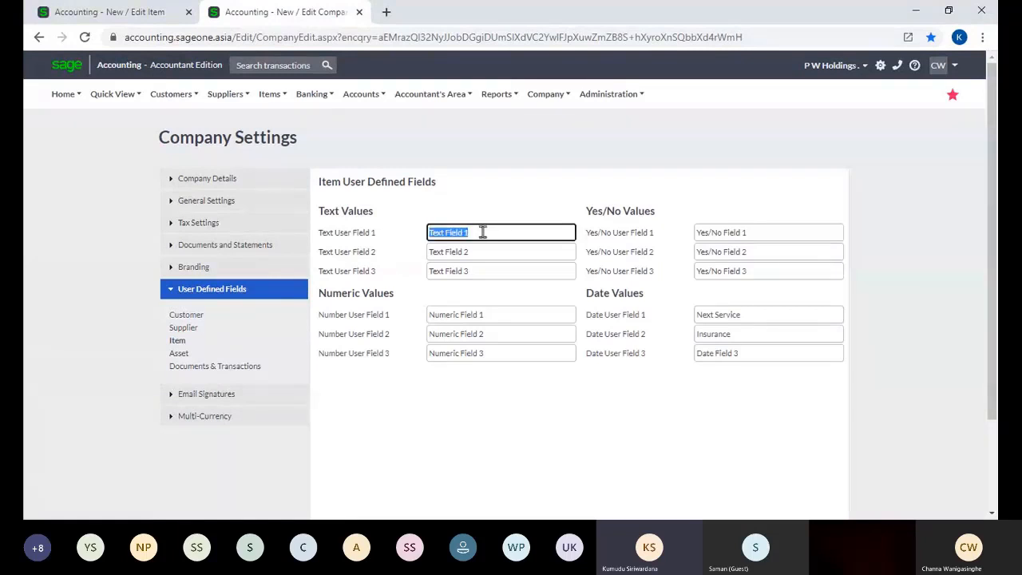
click(482, 231)
text(11)
scroll(483, 232, down, 2)
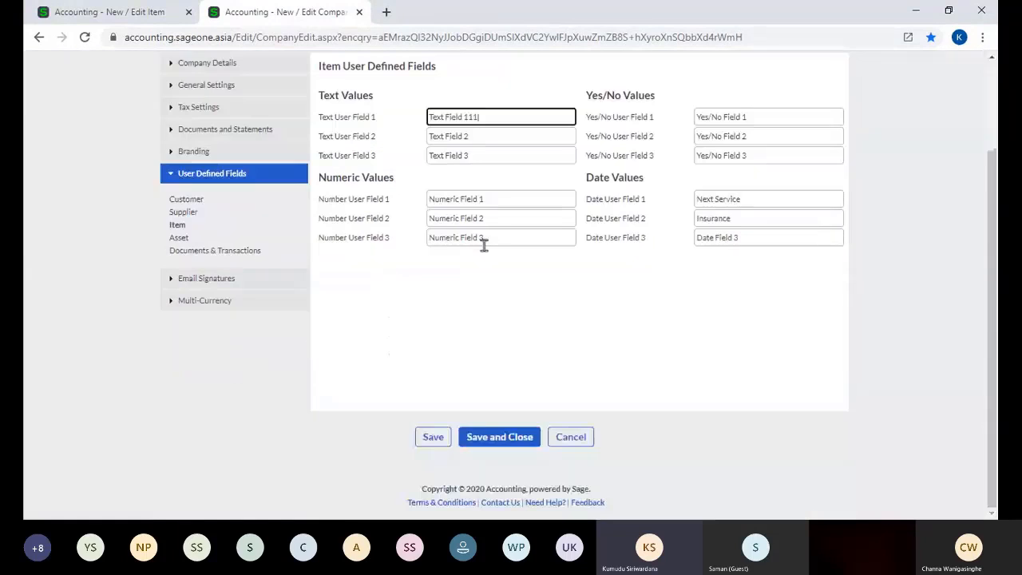
click(429, 435)
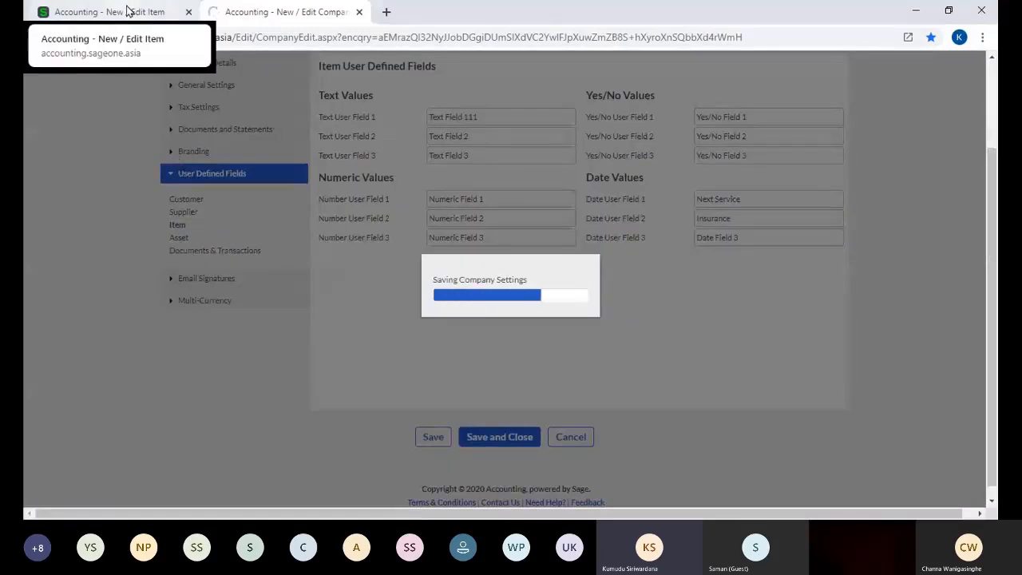
Step: Return to the new item and try to add a picture, agreeing to save the item first
click(128, 9)
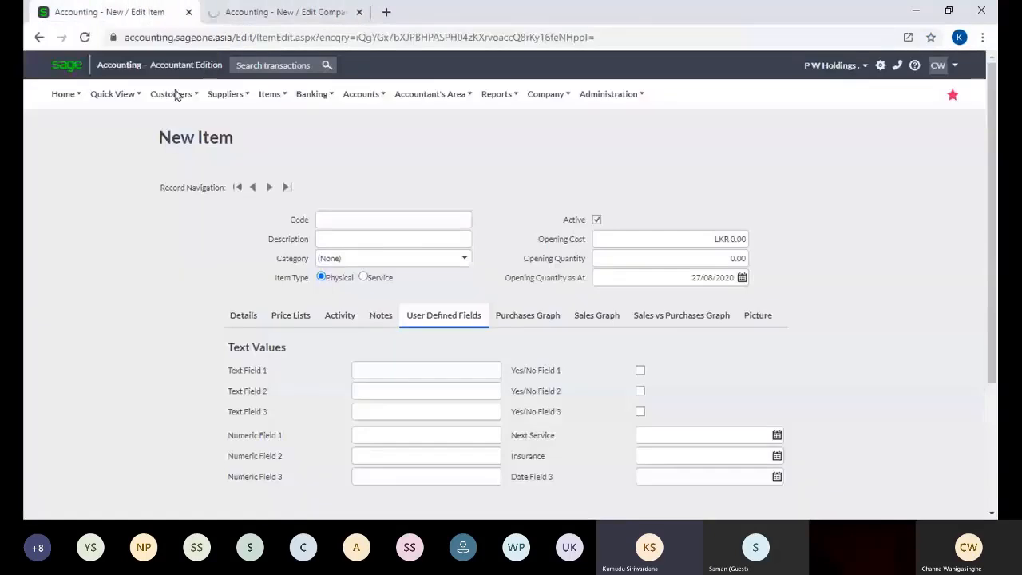
scroll(535, 221, down, 2)
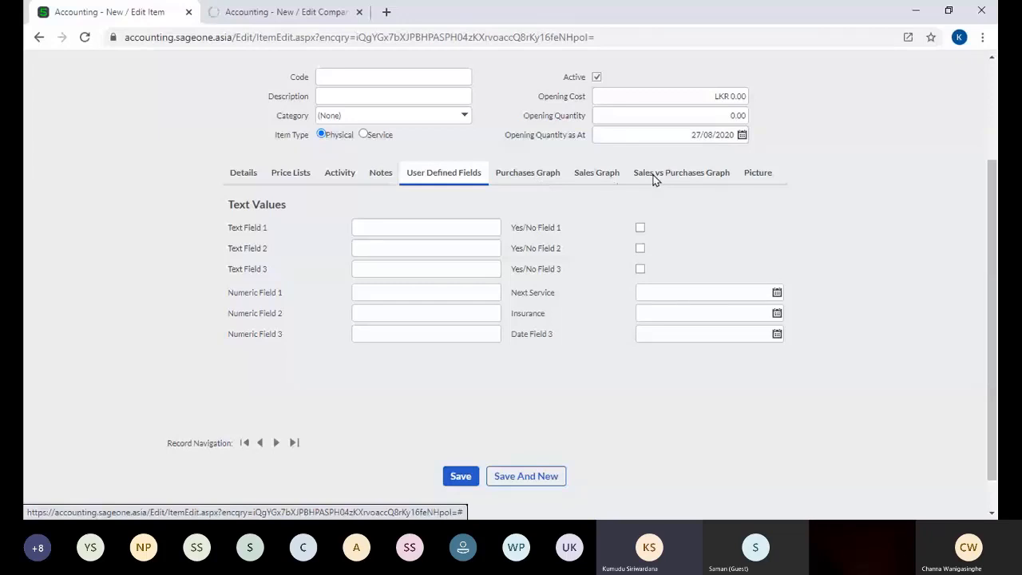
click(757, 178)
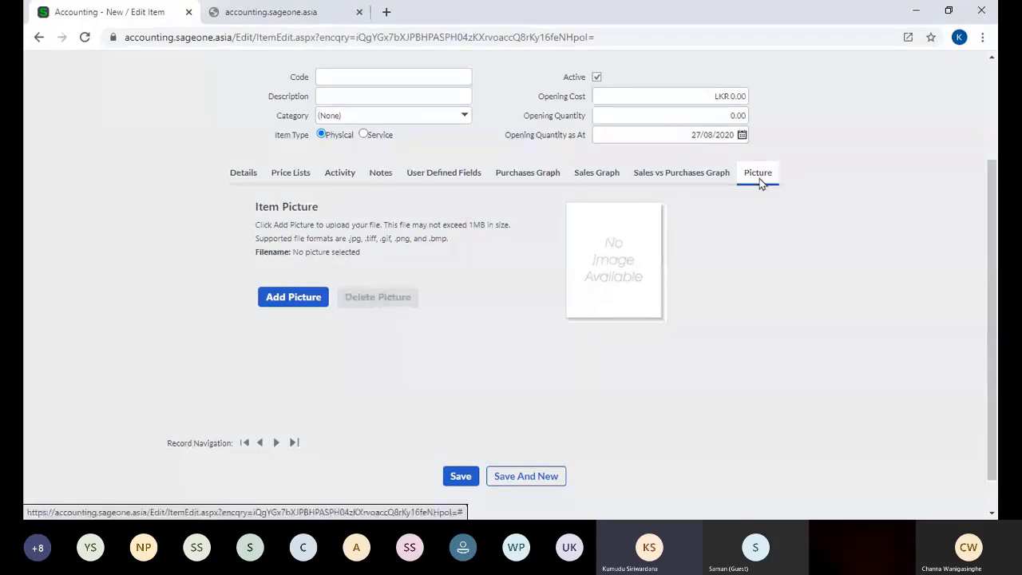
click(302, 304)
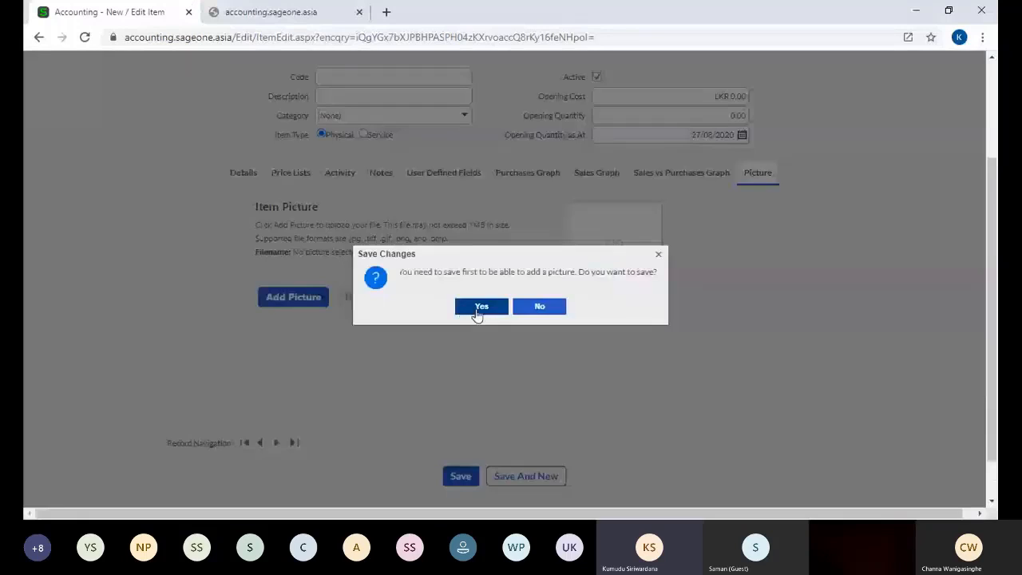
click(481, 308)
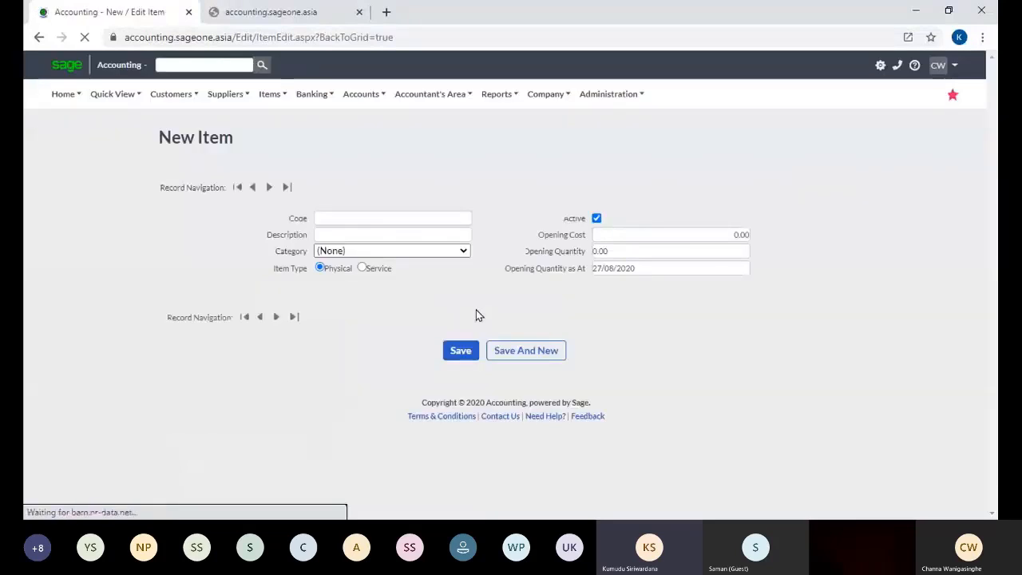
Step: Enter a1 as the new item's code and description, and request adding a picture to it
click(420, 220)
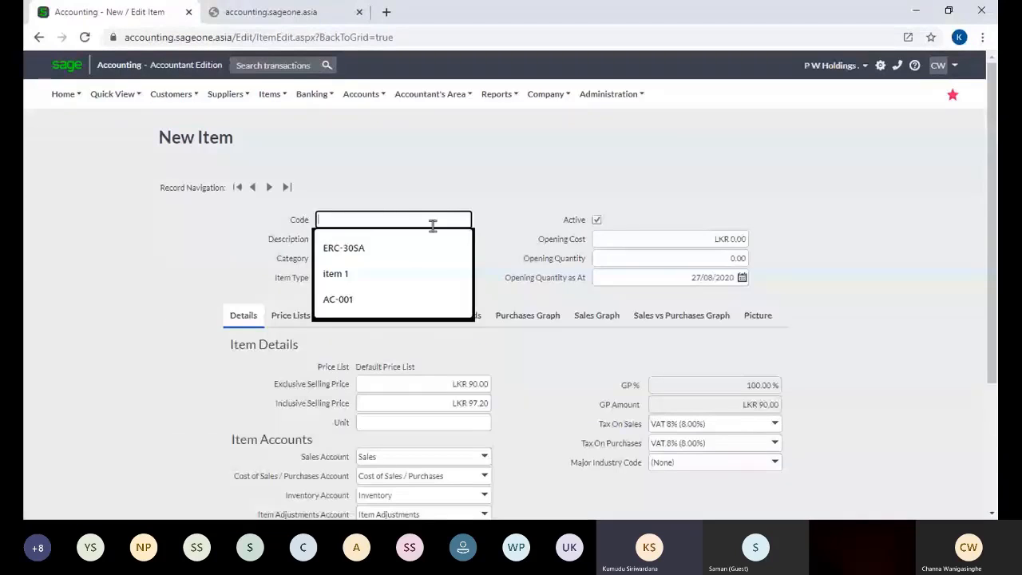
text(a1)
key(Tab)
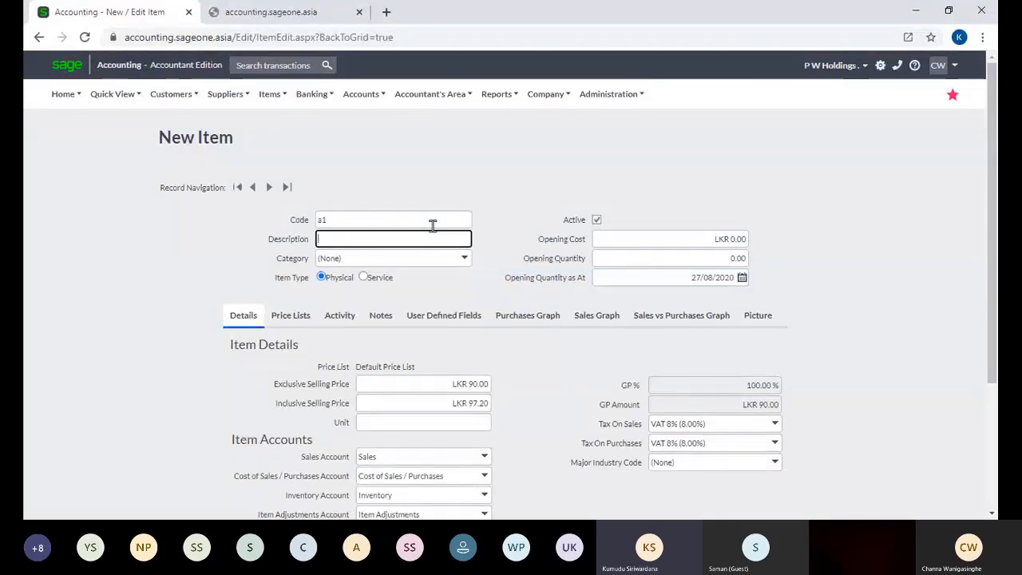
text(a1)
click(756, 316)
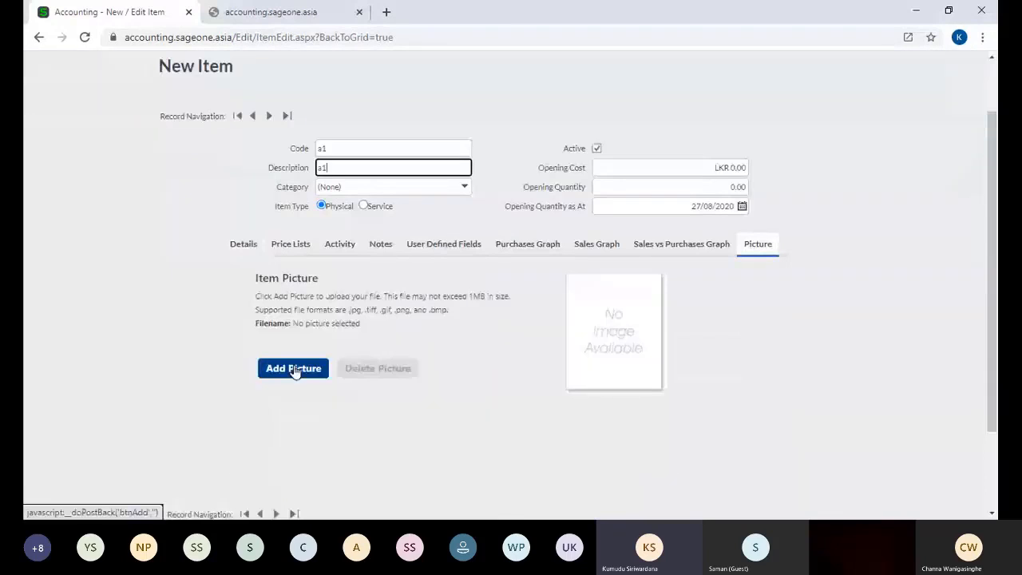
click(294, 369)
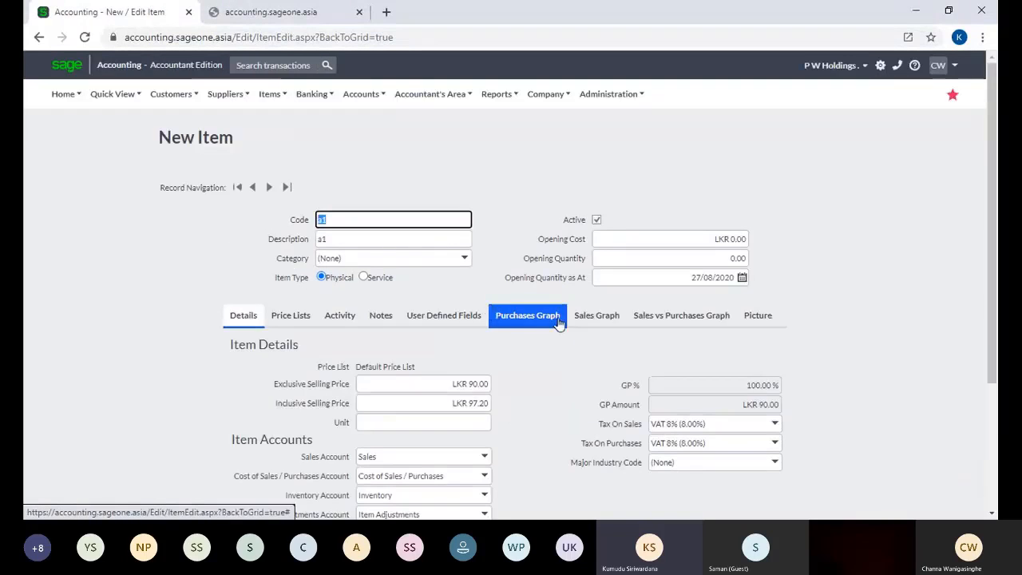
Step: Look at the attachment dialog for item a1's picture and close it without adding a file
click(760, 315)
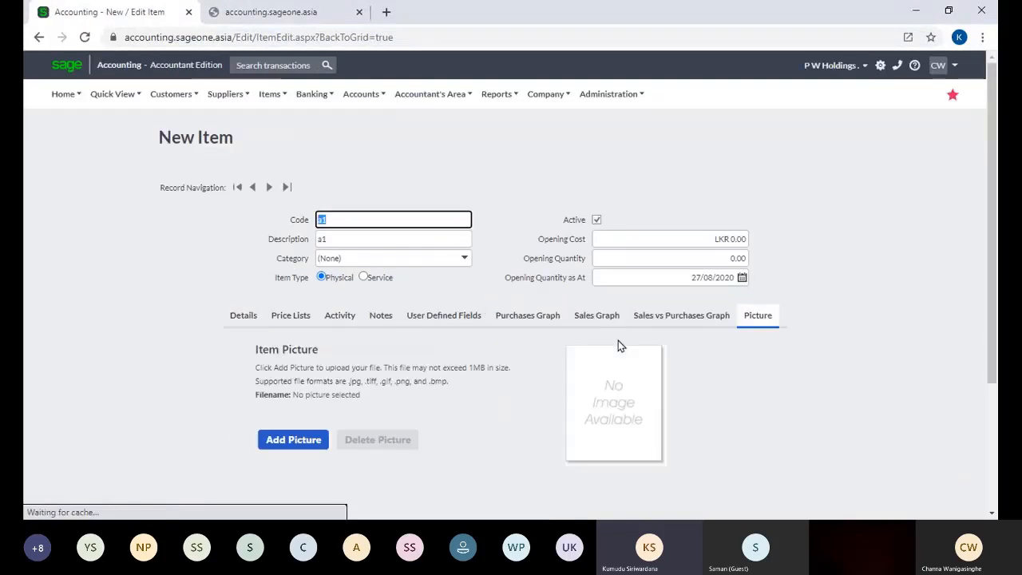
scroll(488, 365, down, 2)
click(304, 302)
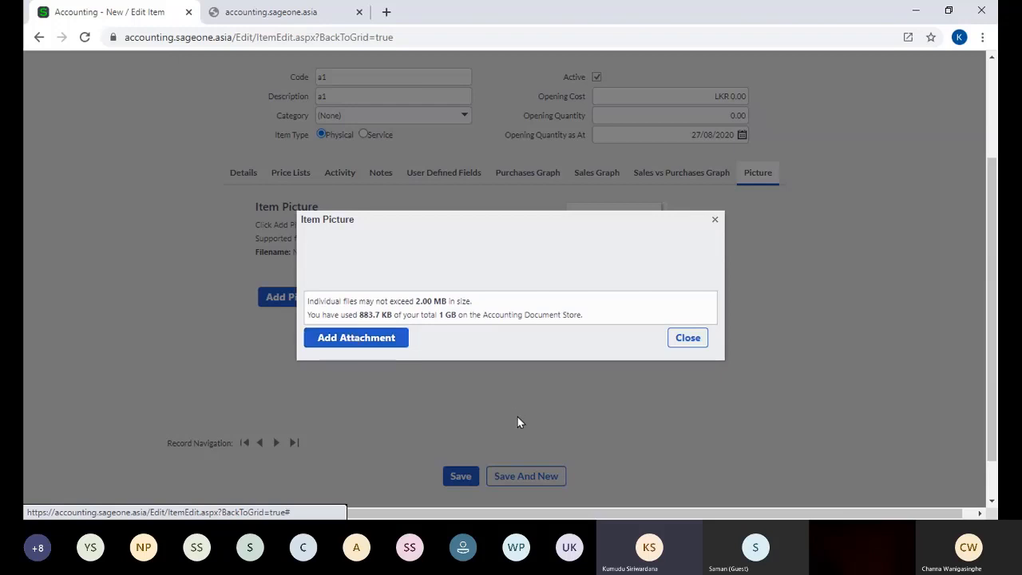
click(688, 337)
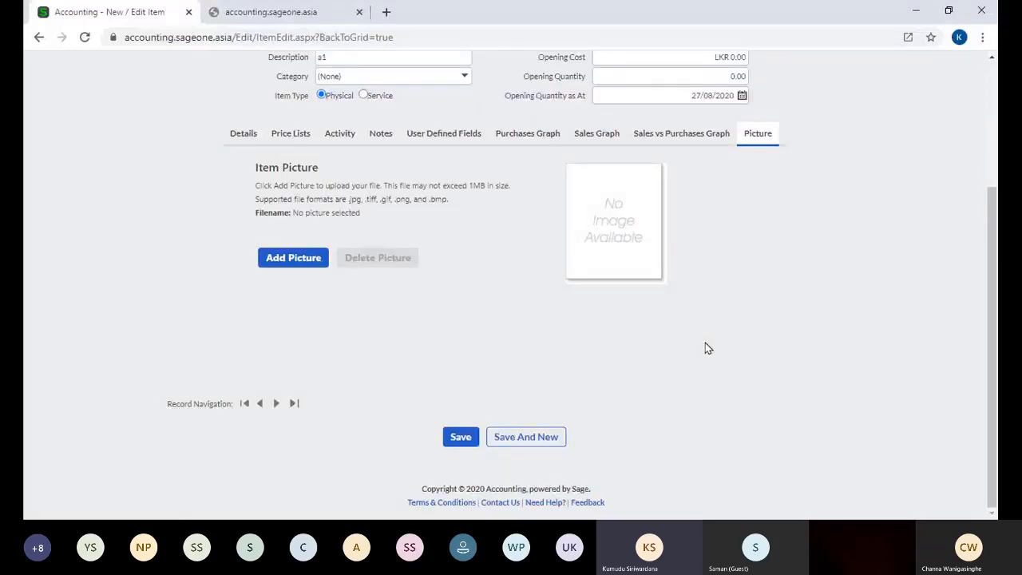
Step: Review the price, tax and account details of item a1 and save the item
scroll(705, 342, up, 3)
scroll(705, 343, down, 1)
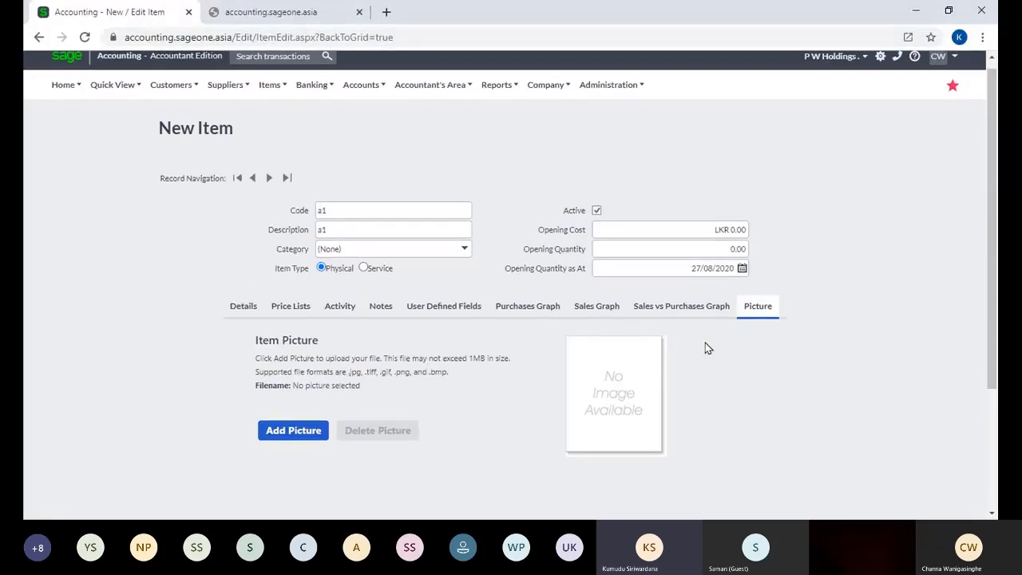
scroll(705, 343, down, 2)
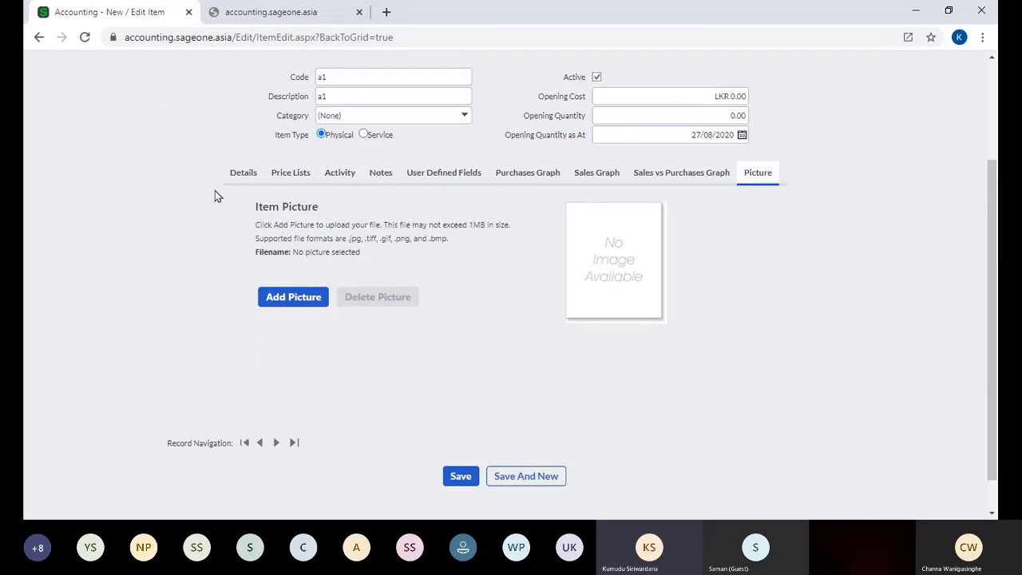
click(229, 174)
scroll(242, 238, down, 1)
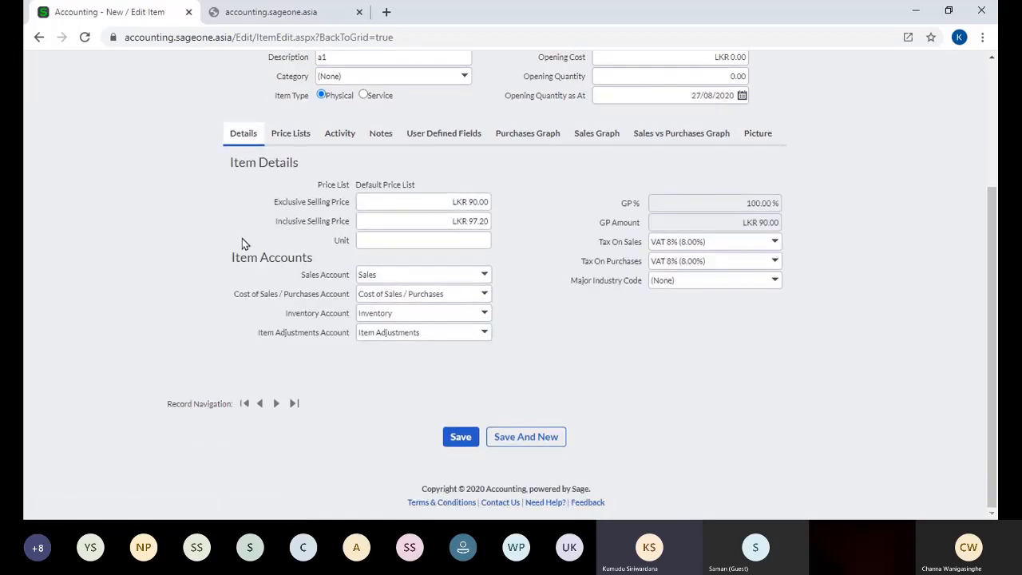
click(459, 437)
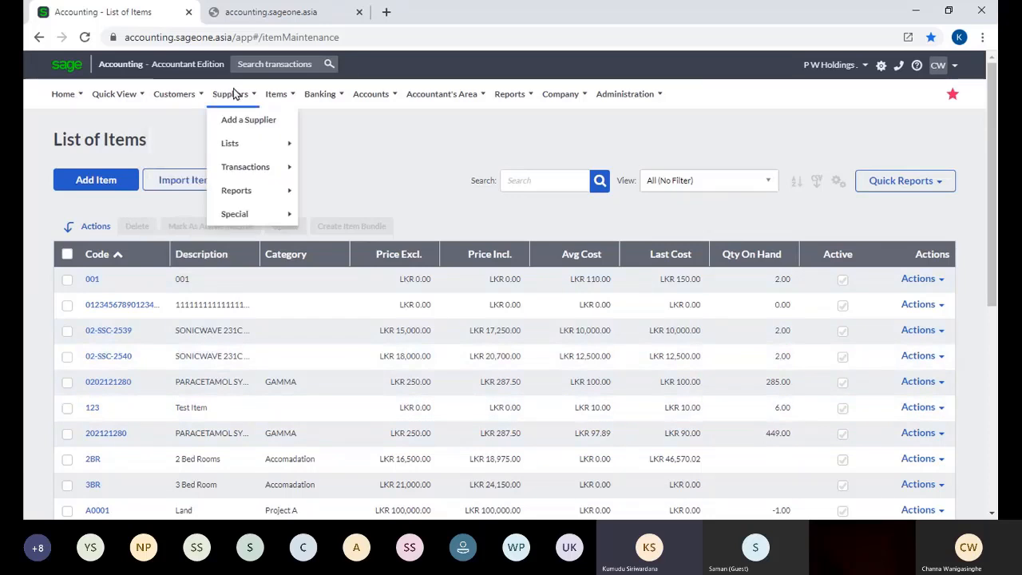
Step: Start another blank item, close the other browser tab and place the cursor in the item's code field
mouse_move(278, 99)
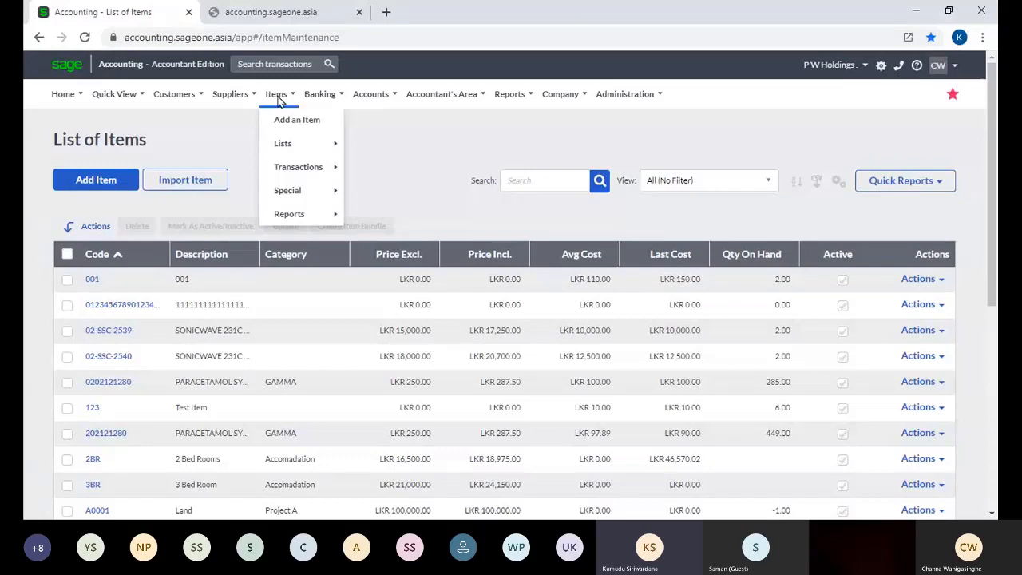
click(284, 120)
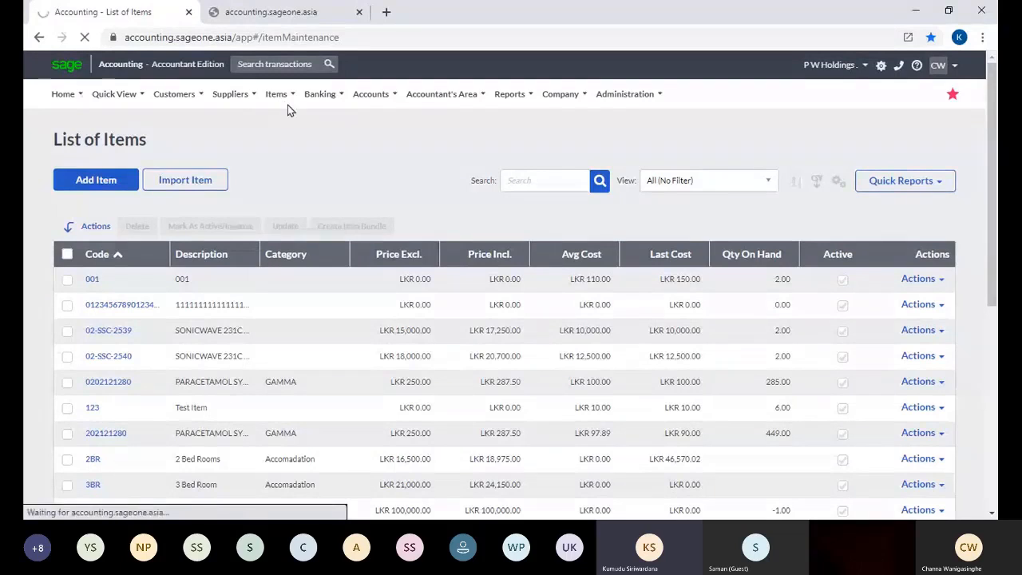
click(361, 12)
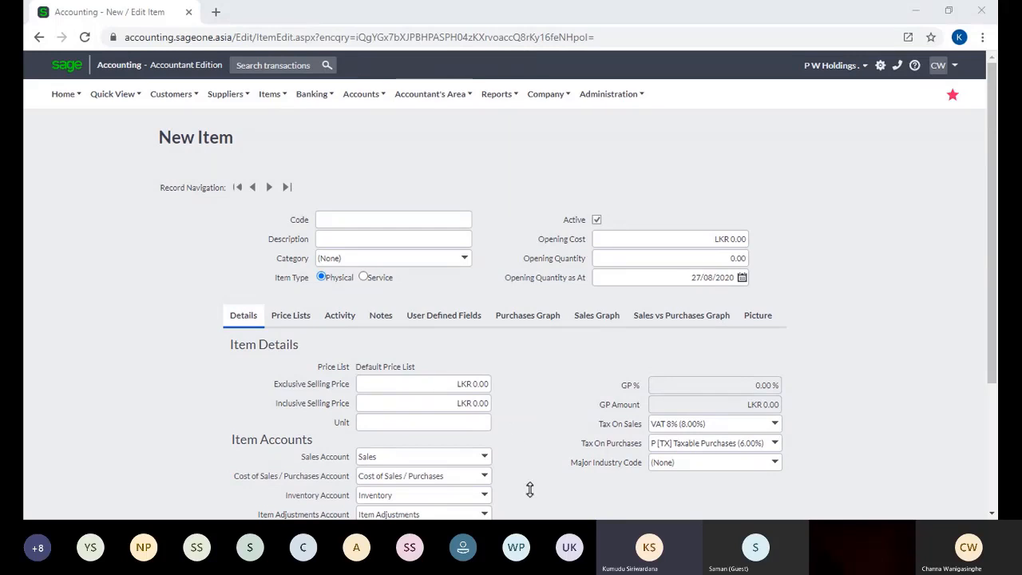
click(393, 220)
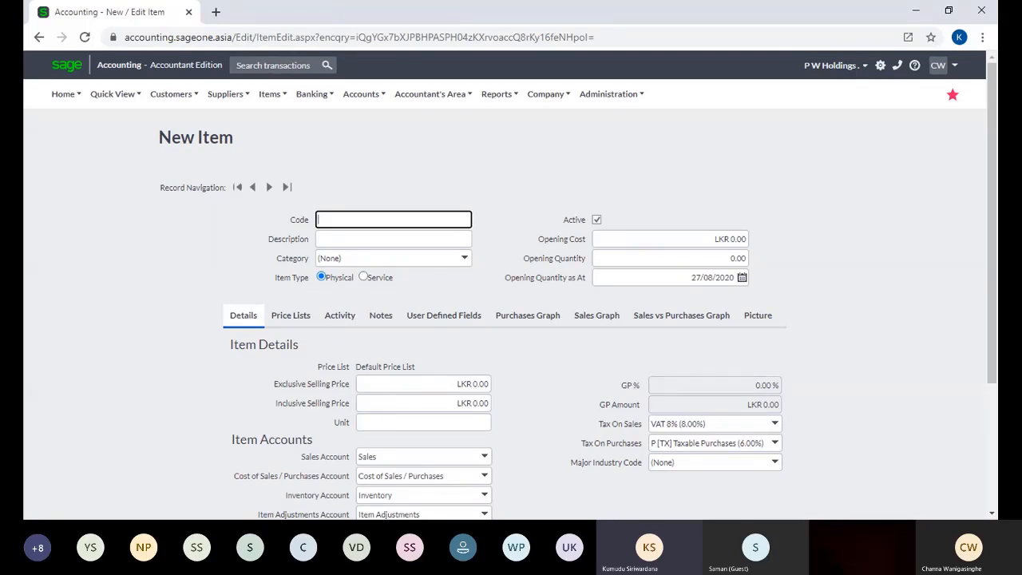
Step: Show the company's CSV data import and choose Items as the data to import
mouse_move(548, 113)
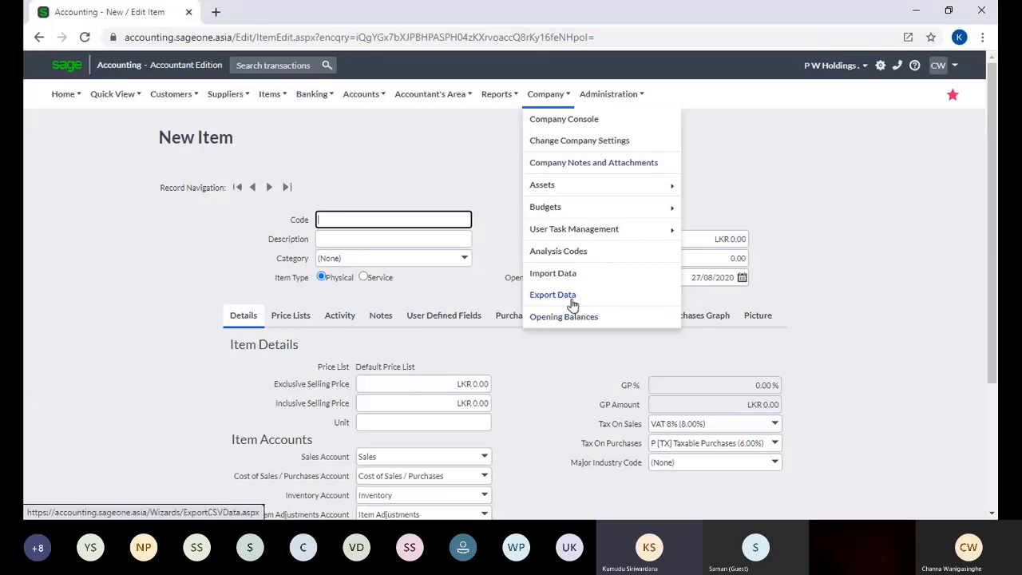
click(559, 276)
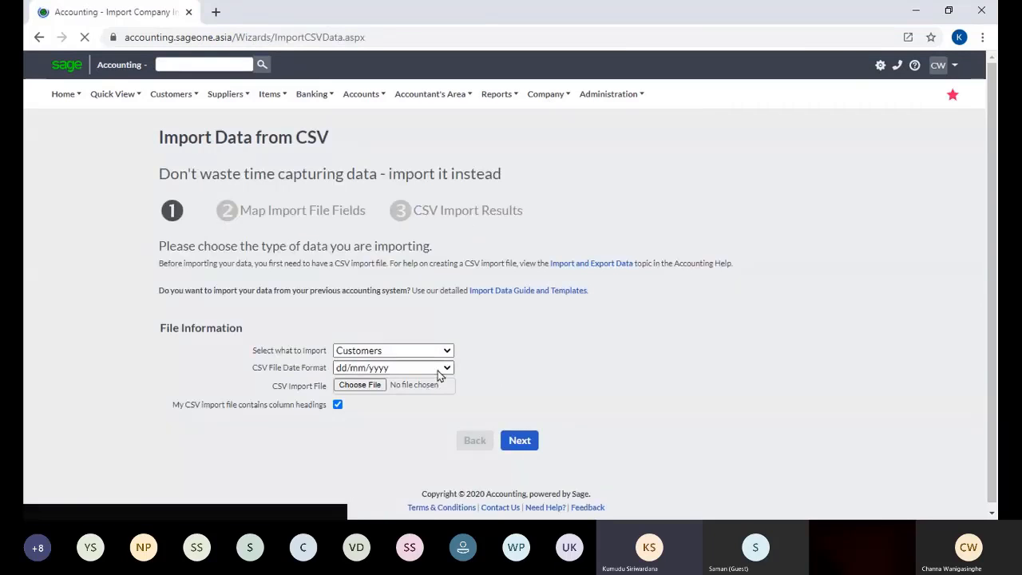
click(446, 356)
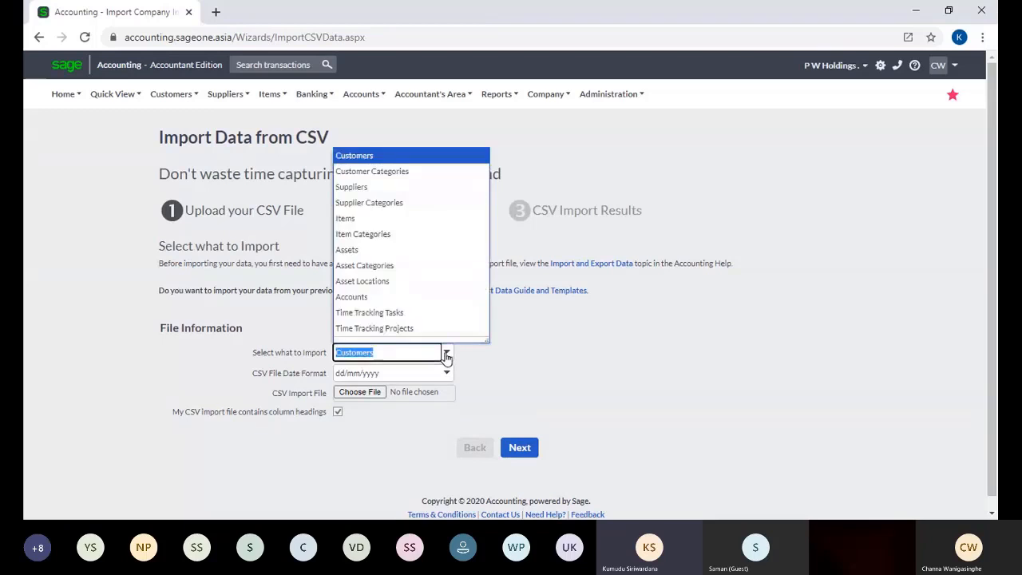
click(403, 220)
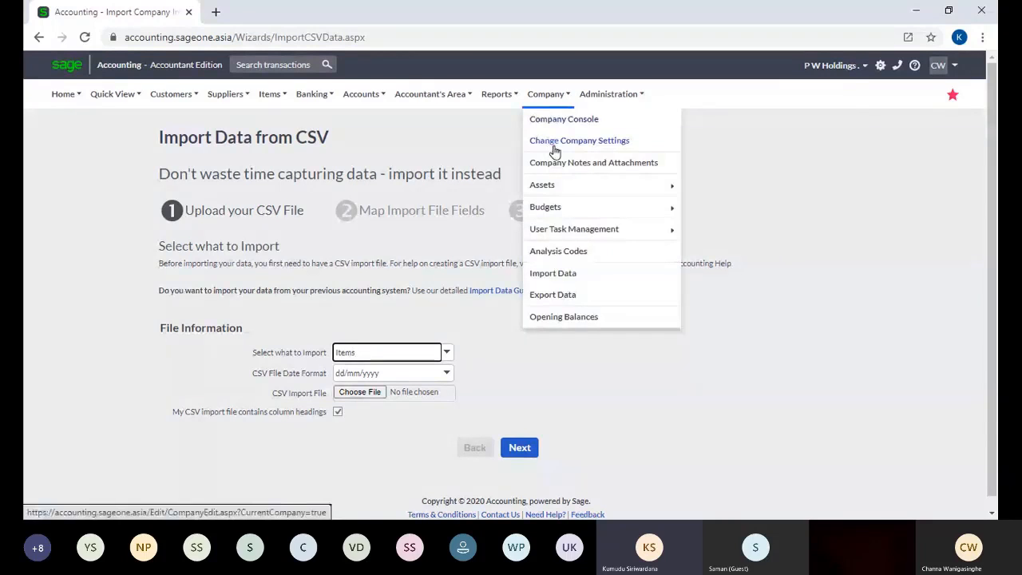
Step: Export the item categories to CSV, open the downloaded file and return to the browser
click(572, 297)
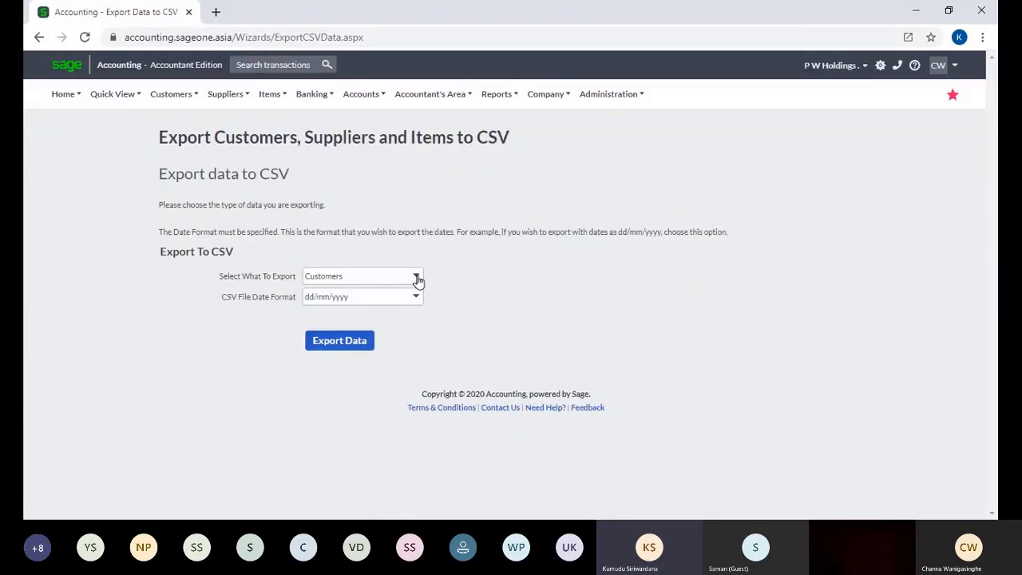
click(416, 275)
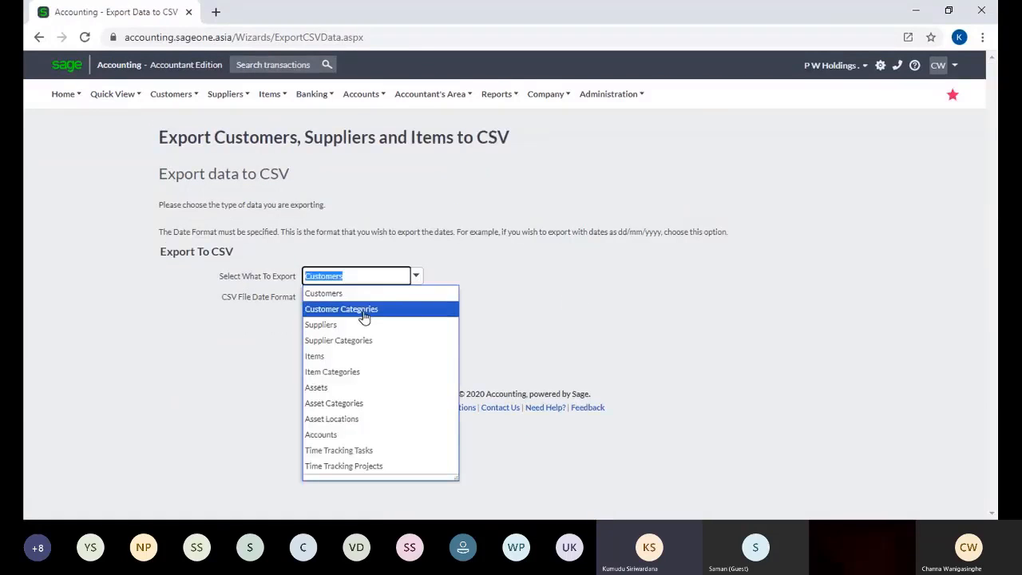
drag(364, 316, 364, 376)
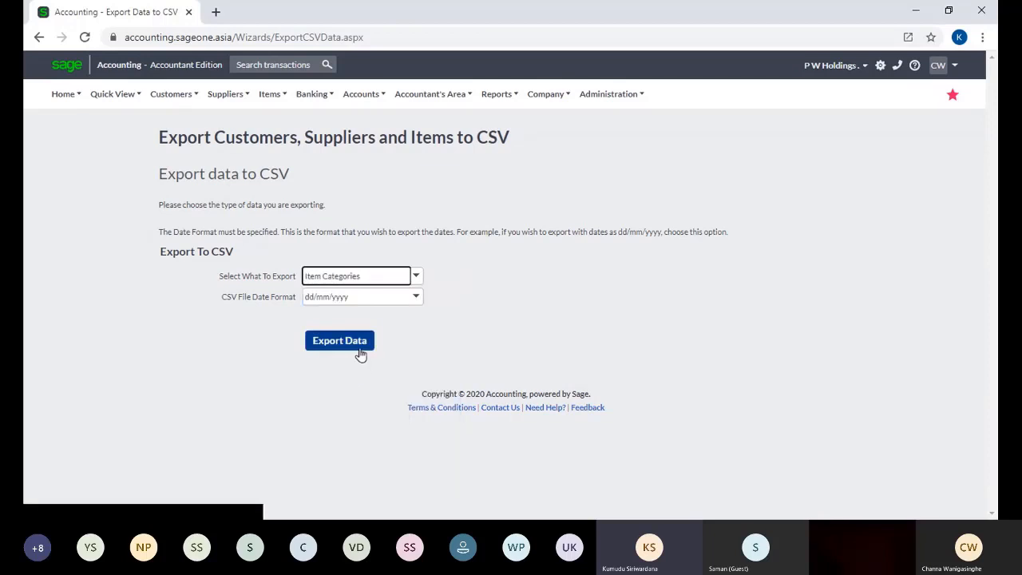
click(358, 351)
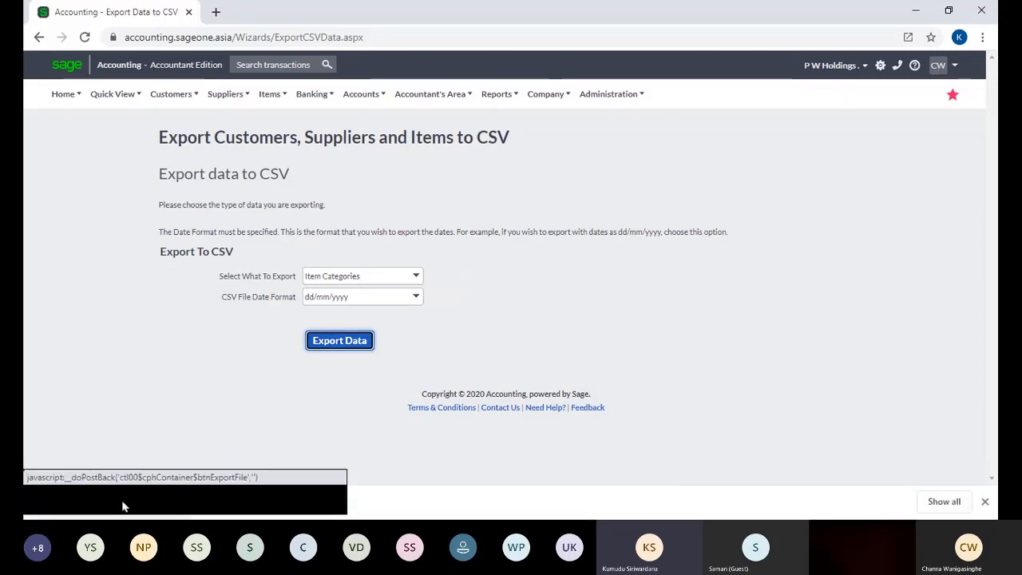
click(122, 503)
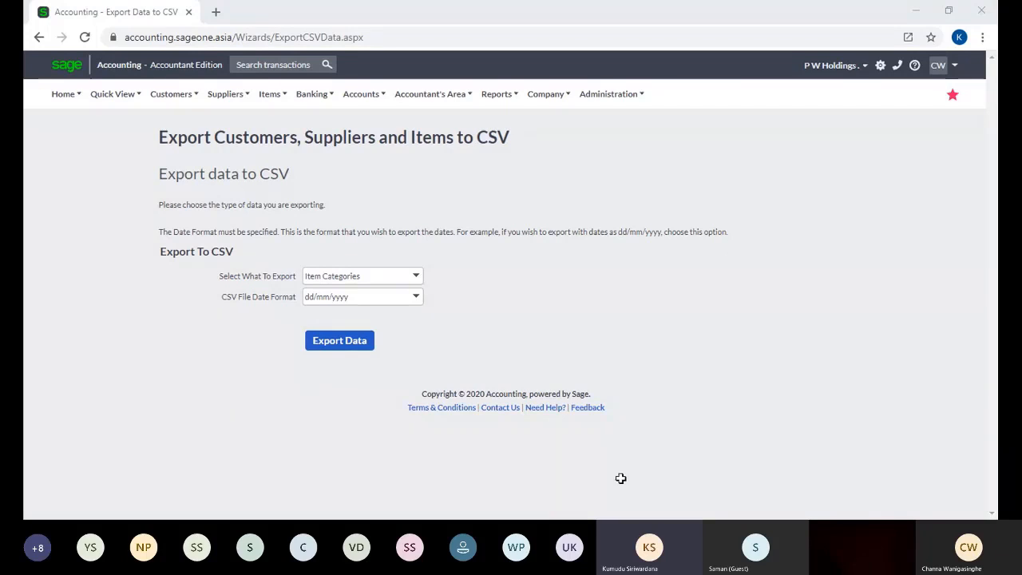
key(alt+Tab)
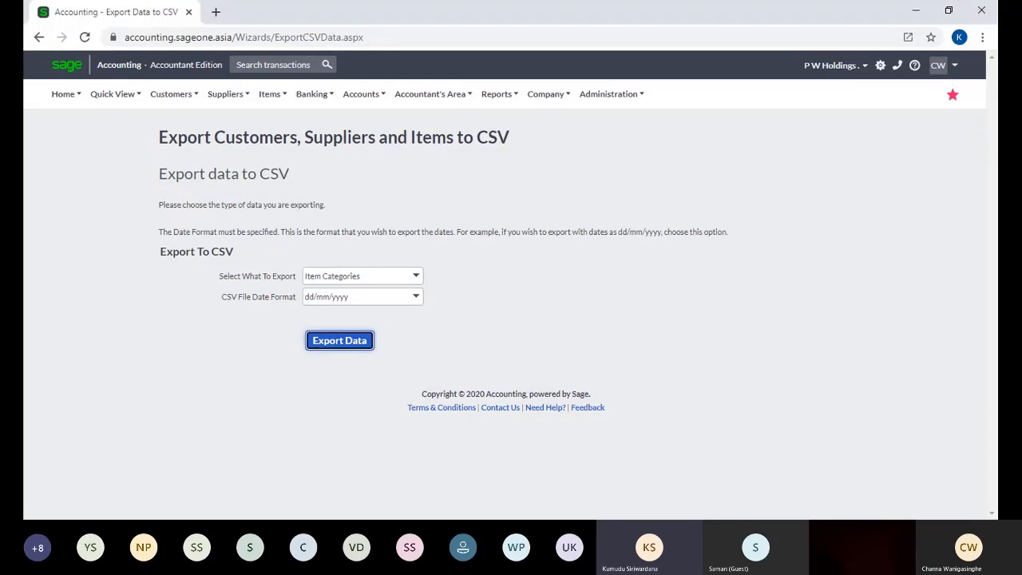
Step: Reopen the company's data export and export the items to a CSV file
mouse_move(535, 106)
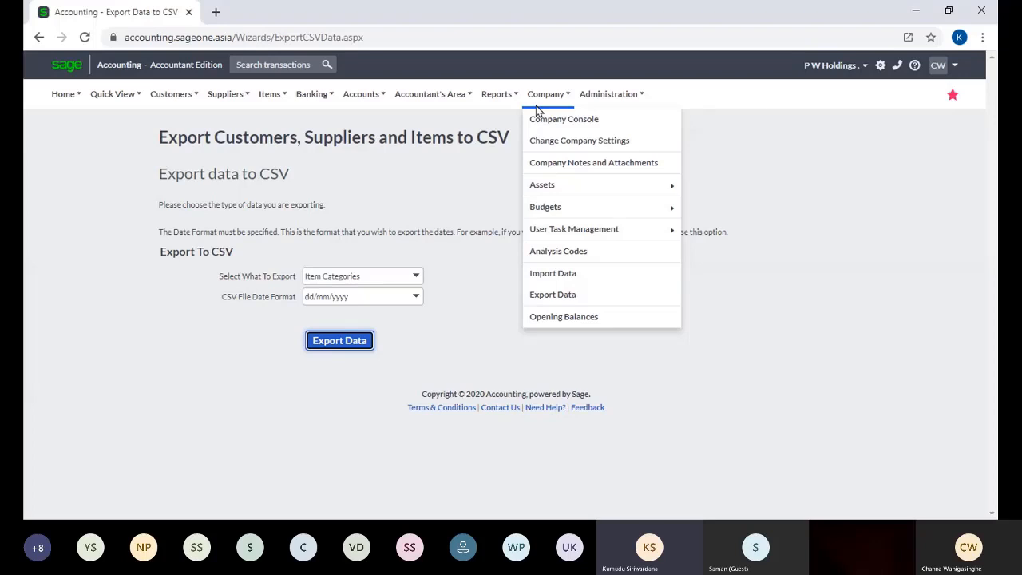
click(573, 297)
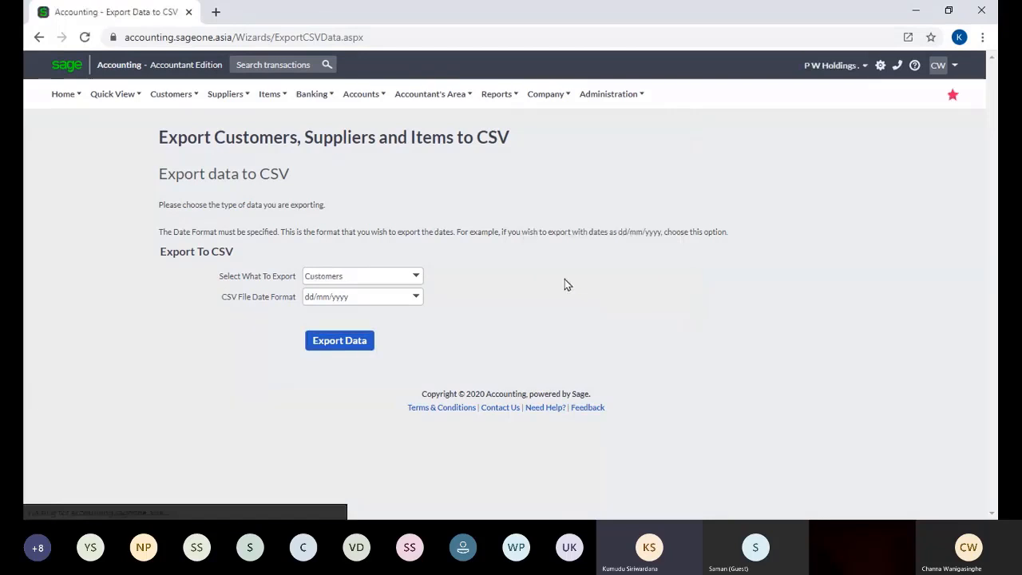
click(418, 279)
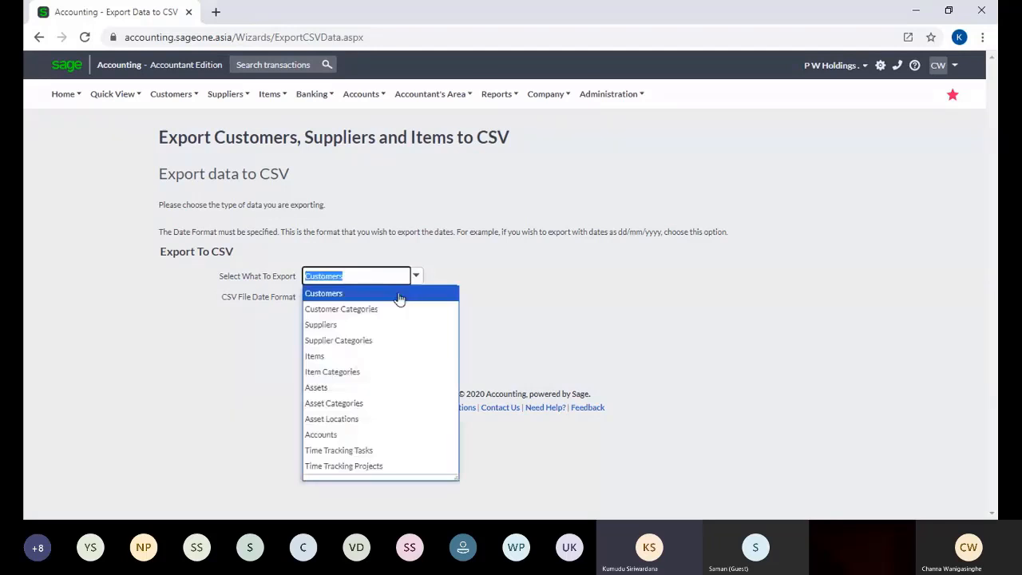
click(373, 357)
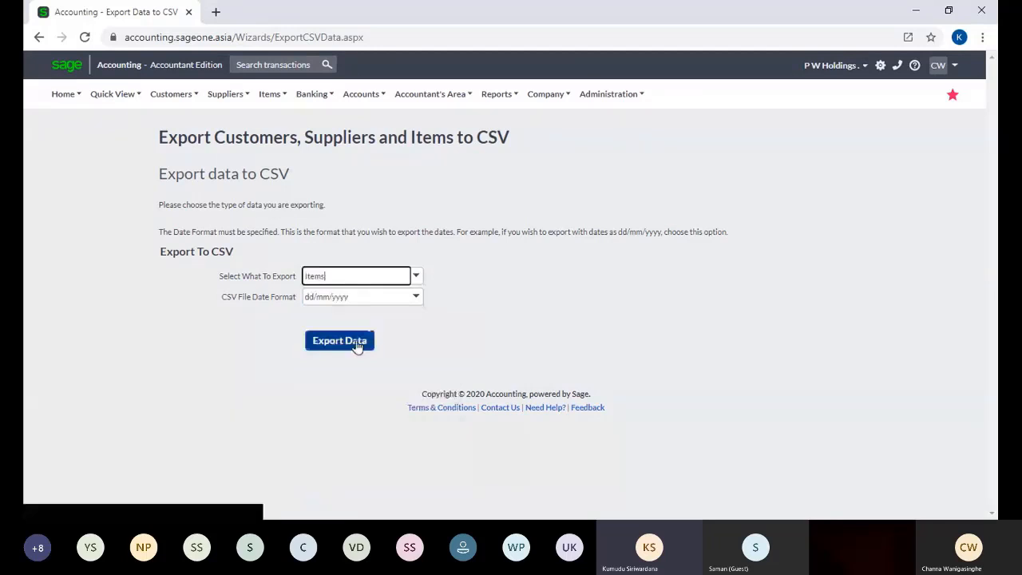
click(355, 342)
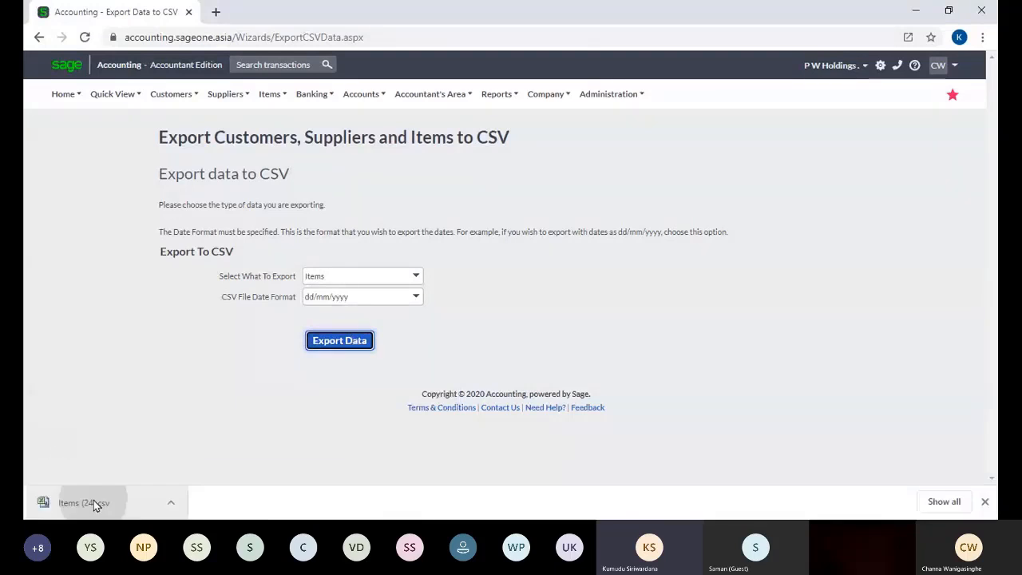
Step: Open the exported items CSV file and go through its header columns from Code to Unit
click(93, 499)
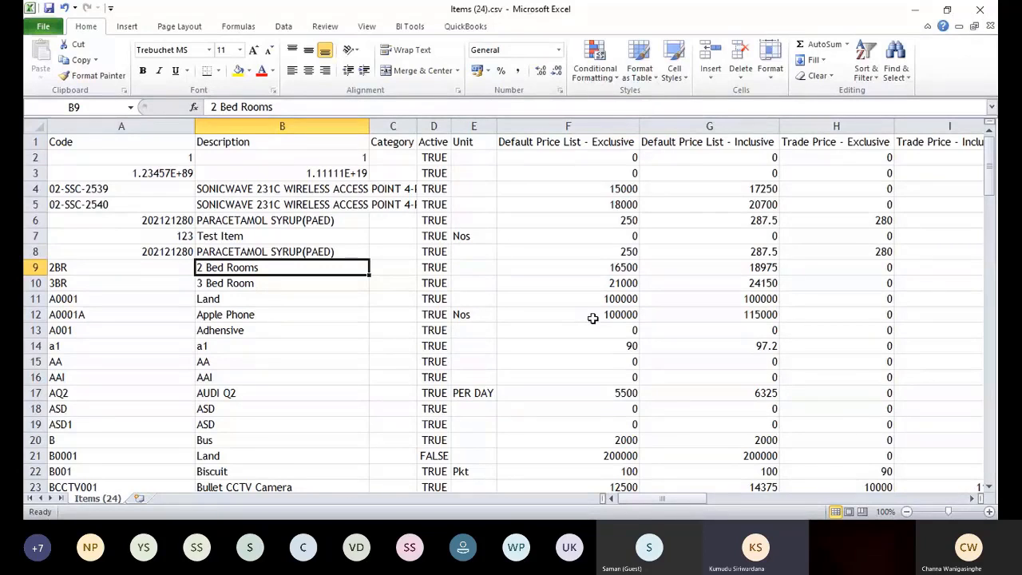
click(542, 188)
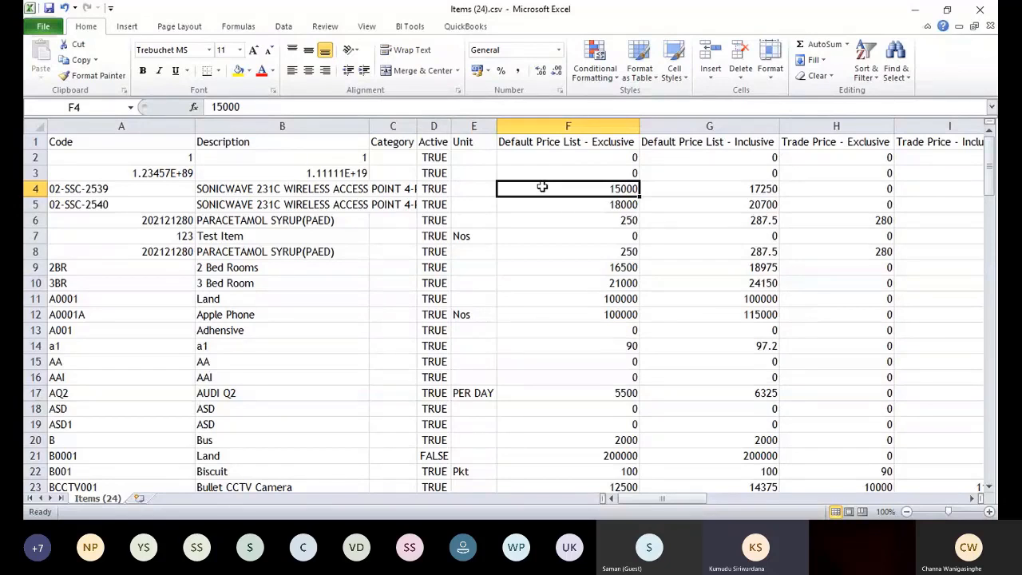
key(Left)
key(Home)
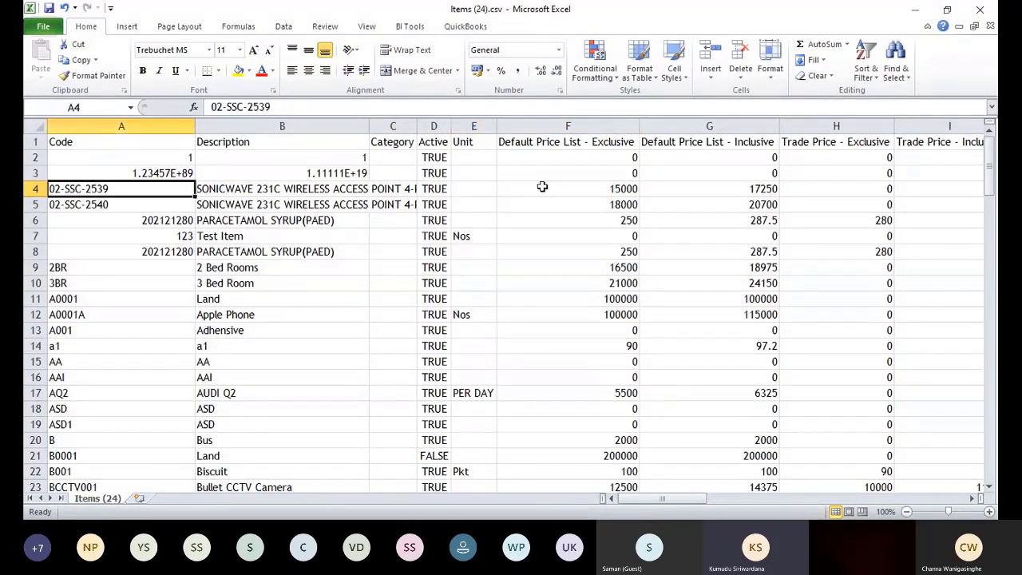
key(ctrl+Up)
key(Right)
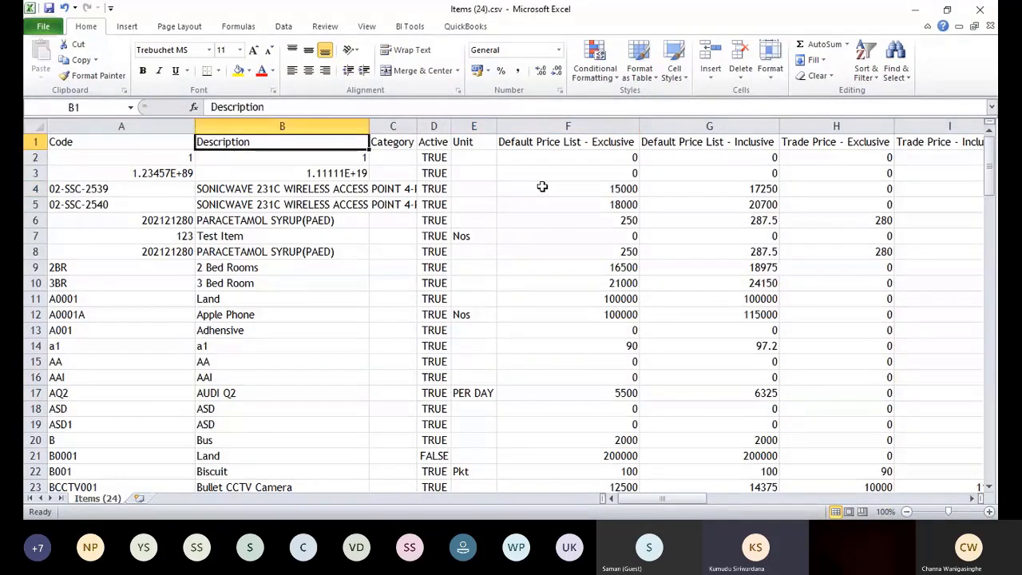
key(Right)
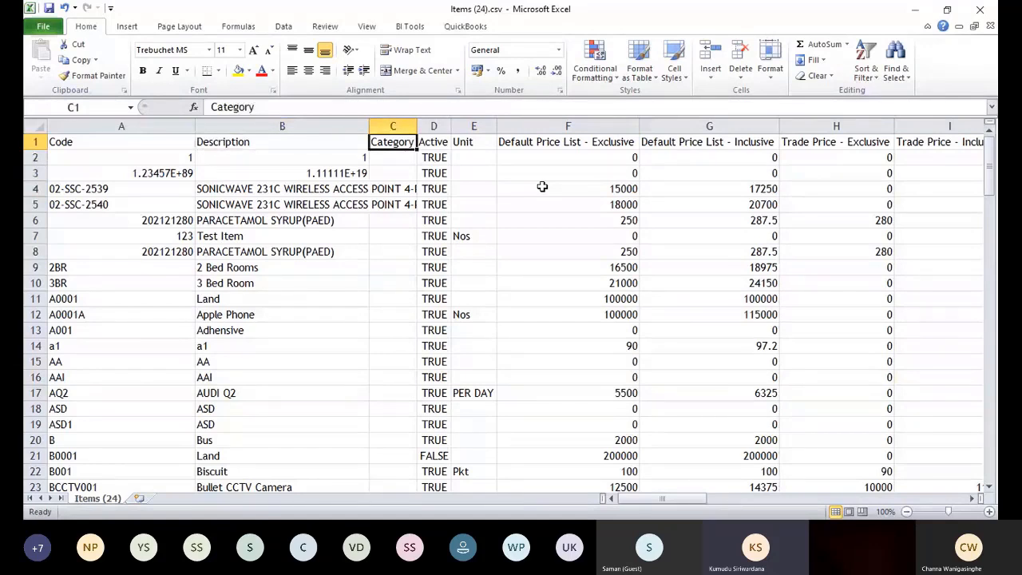
key(Right)
key(Right)
key(Right)
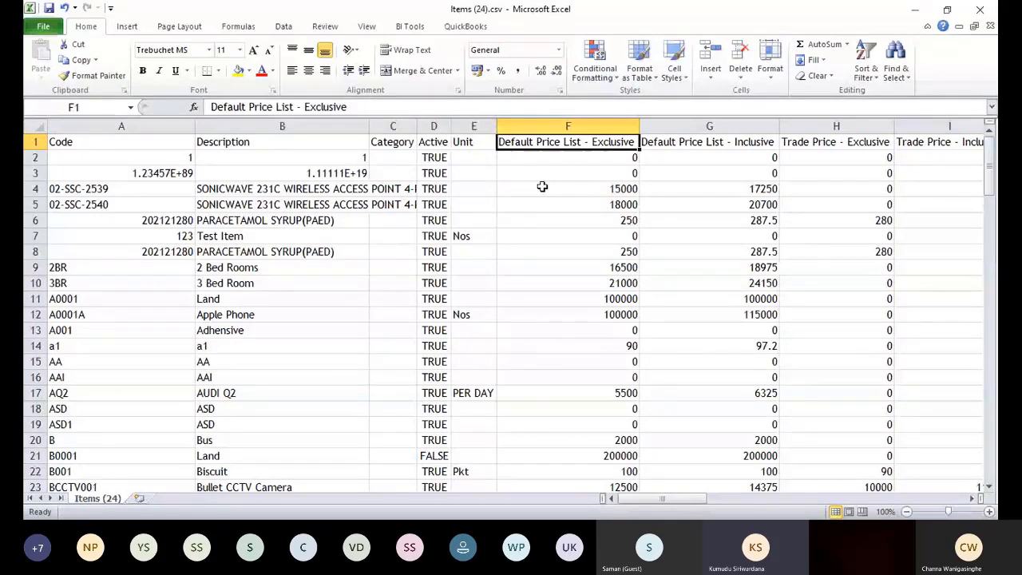
Step: Examine the exclusive and inclusive price columns for the default, trade, retail and distributor price lists
key(Right)
key(Right)
key(Right)
key(Right)
key(Right)
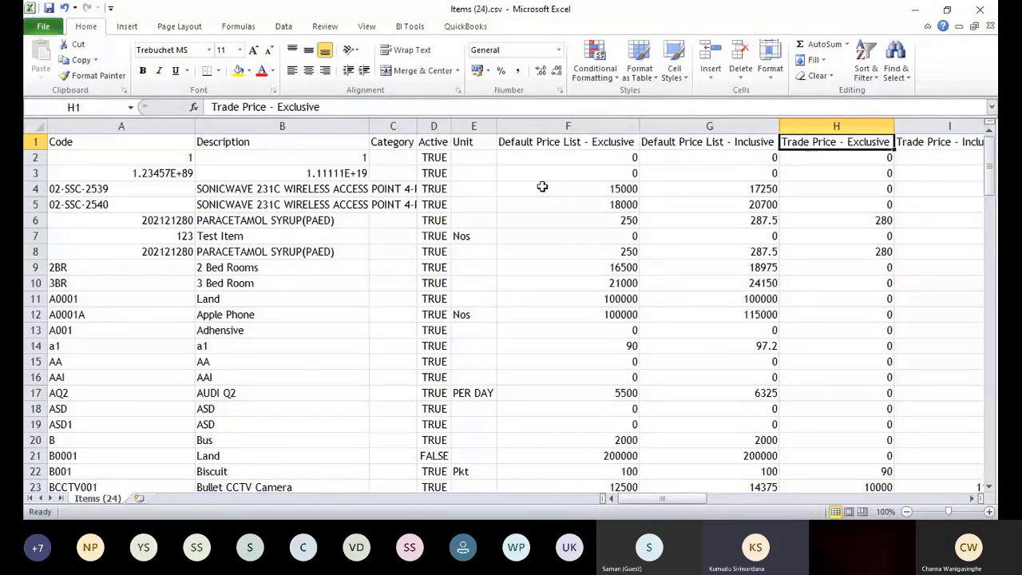
key(Left)
key(Left)
key(Left)
key(Left)
key(Left)
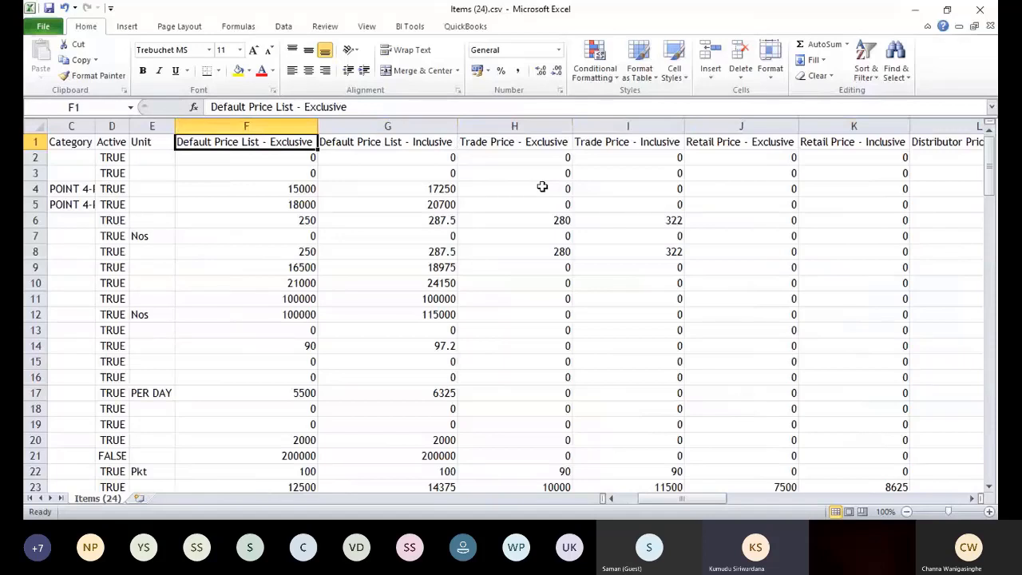
key(Right)
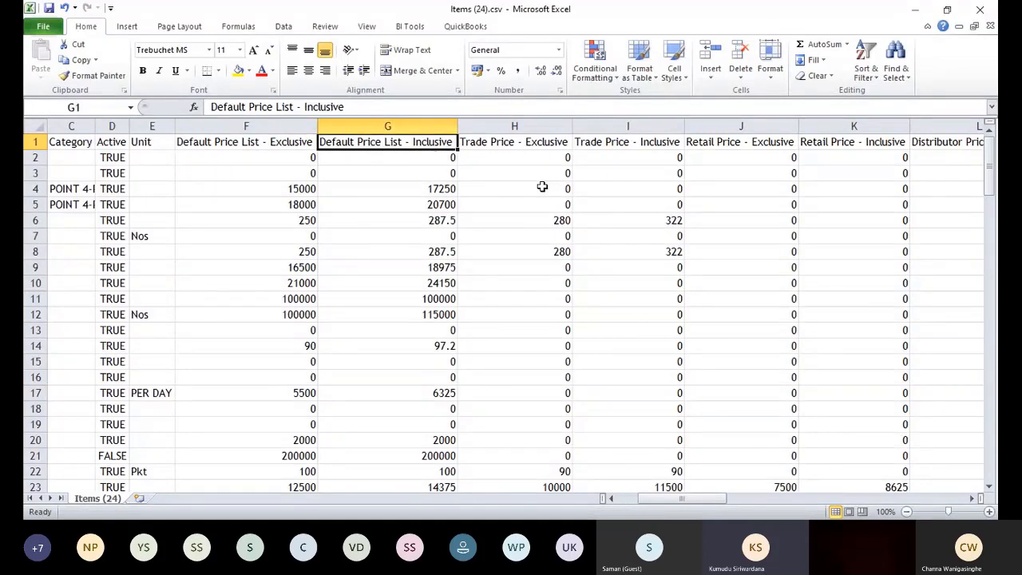
key(Right)
key(Right)
key(Right)
key(Right)
key(Right)
key(Right)
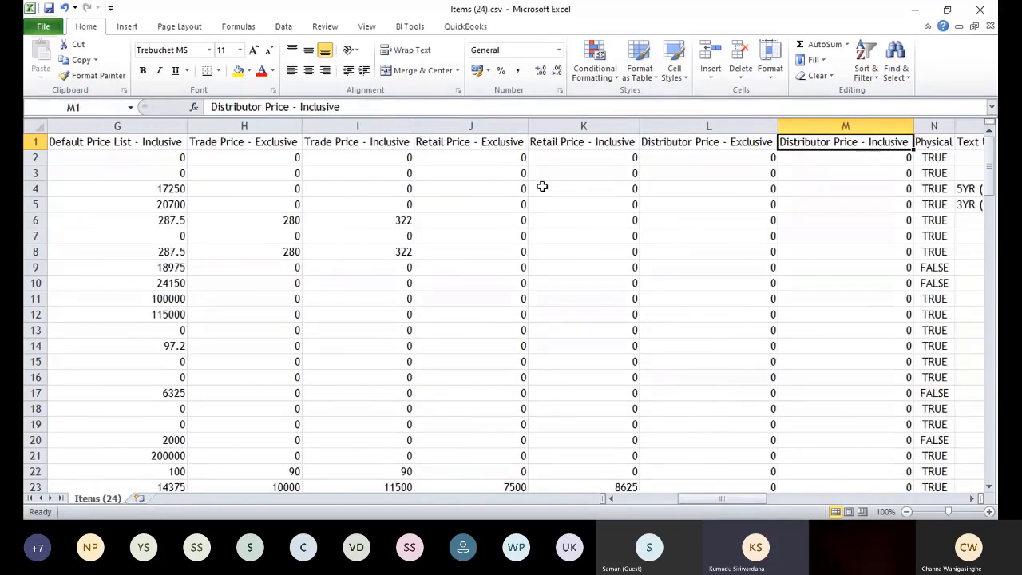
key(Left)
key(Left)
key(Left)
key(Left)
key(Left)
key(Left)
key(Left)
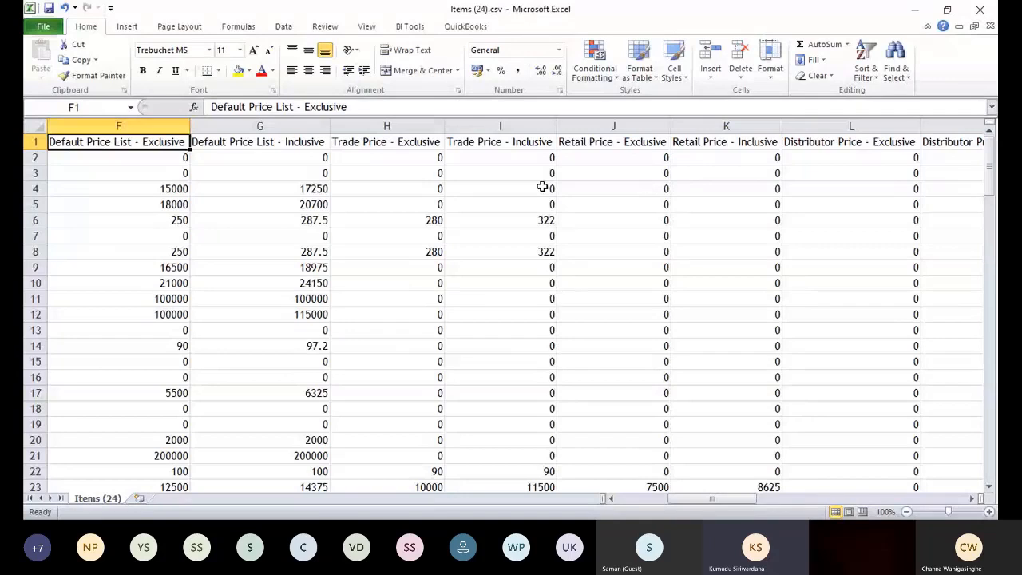
key(Right)
key(Down)
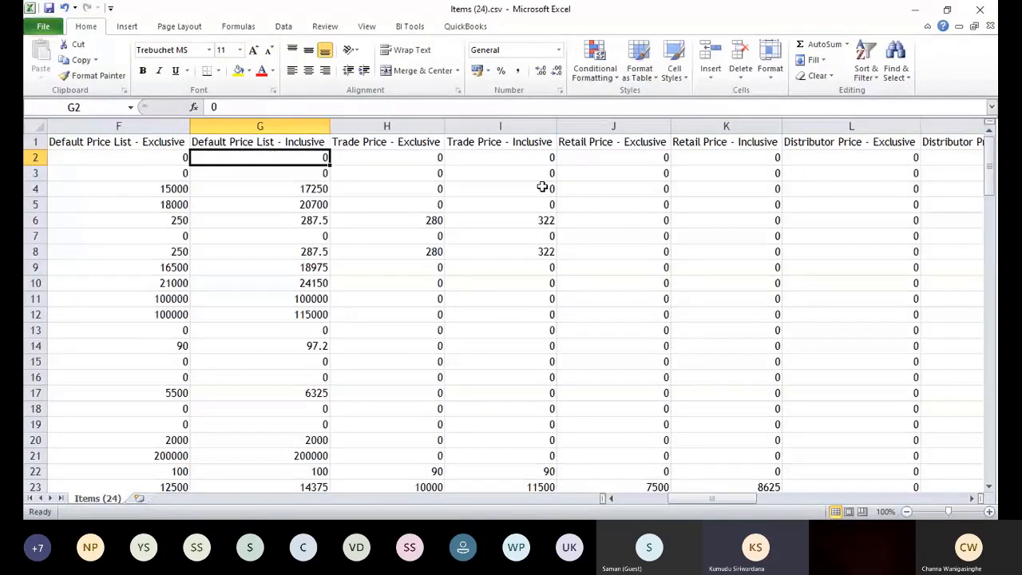
Step: Go to the Physical column and check its values down the first item rows
key(Right)
key(Right)
key(Right)
key(Right)
key(Right)
key(Right)
key(Right)
key(Right)
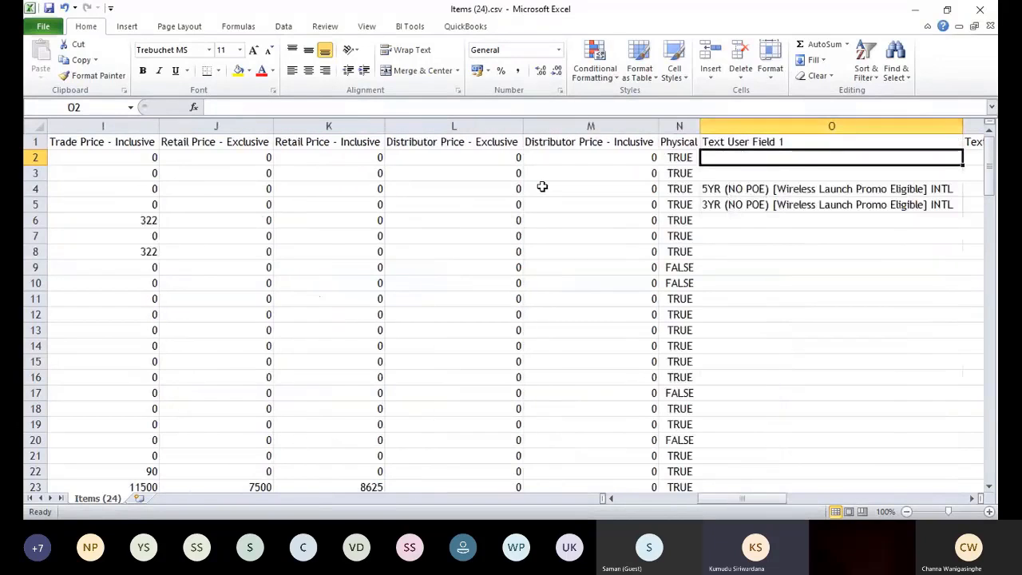
key(Left)
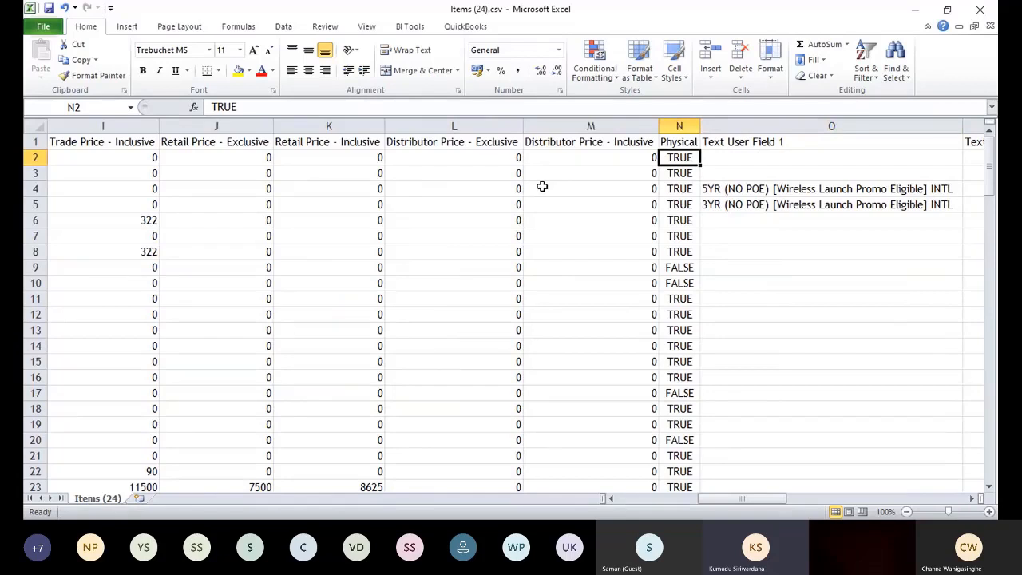
key(Right)
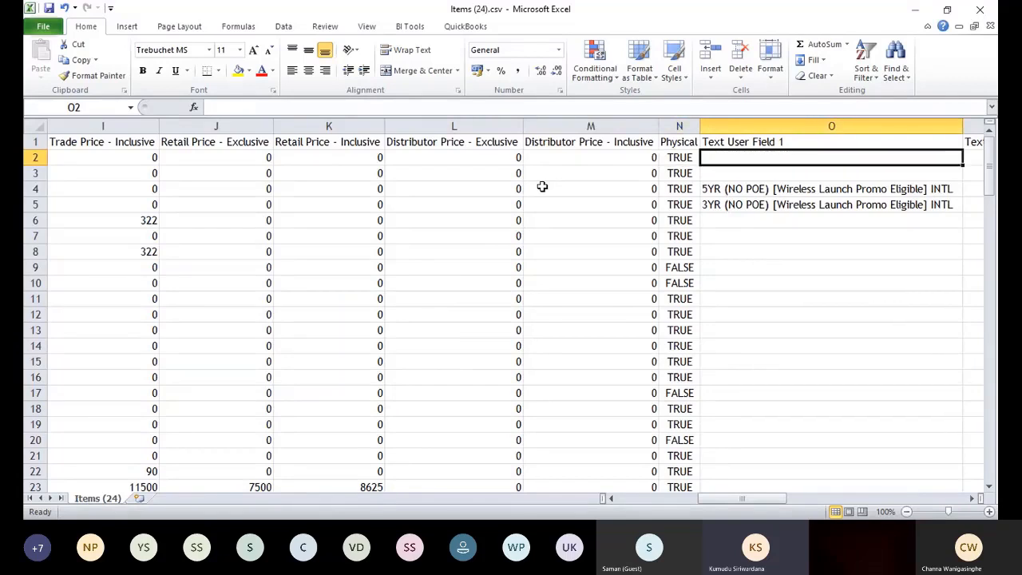
key(Left)
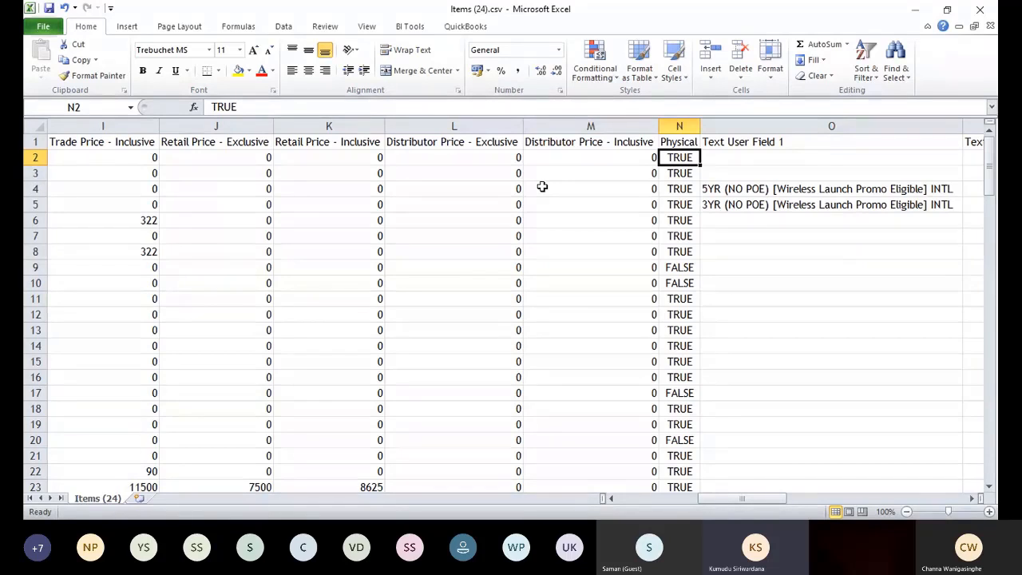
key(Down)
key(Down)
key(Down)
key(Down)
key(Down)
key(Down)
key(Down)
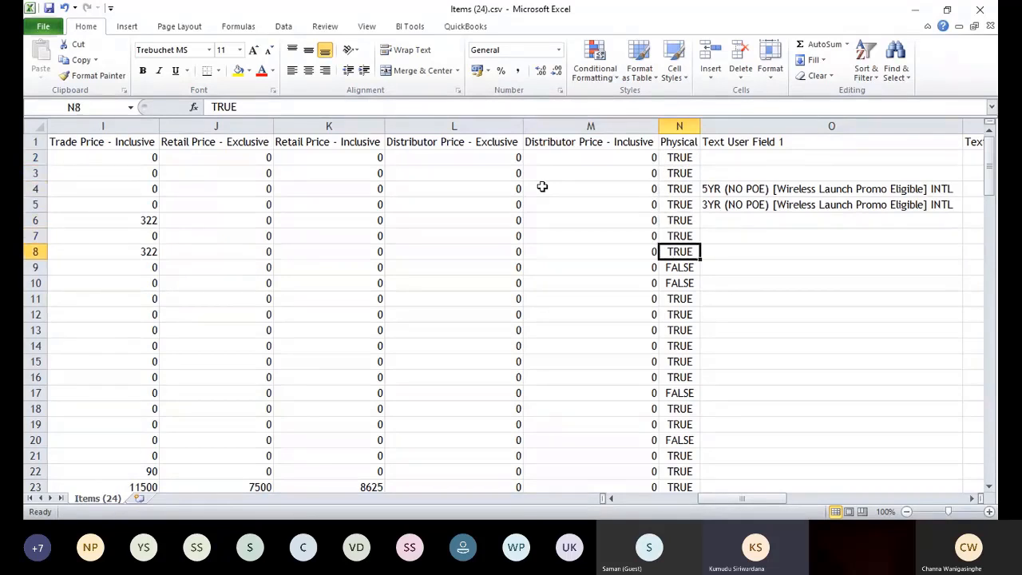
key(Up)
key(Up)
key(Up)
key(Up)
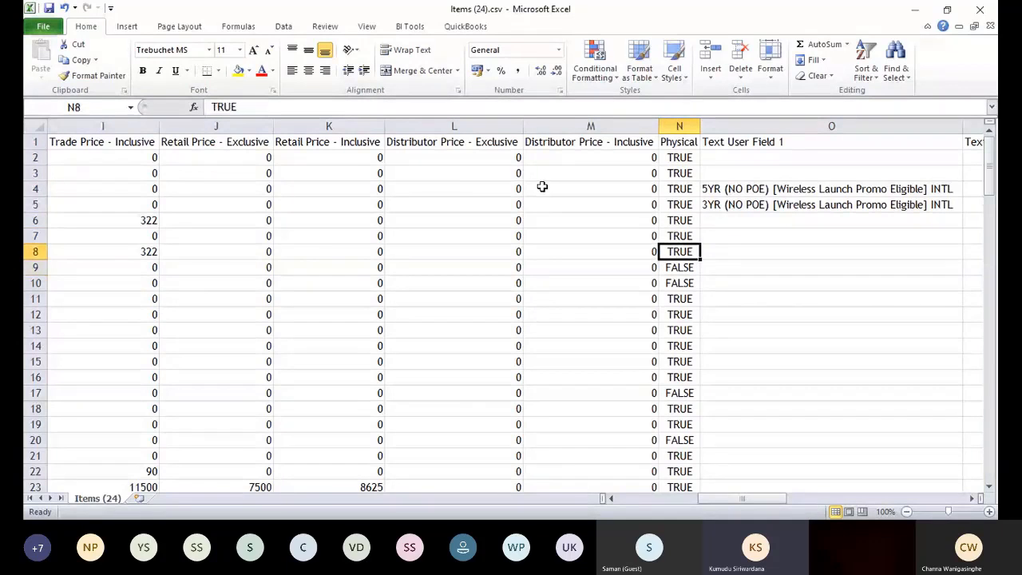
Step: Look through the text, numeric, date and Yes/No user field columns of the items file
key(Right)
key(Right)
key(Right)
key(Right)
key(Right)
key(Right)
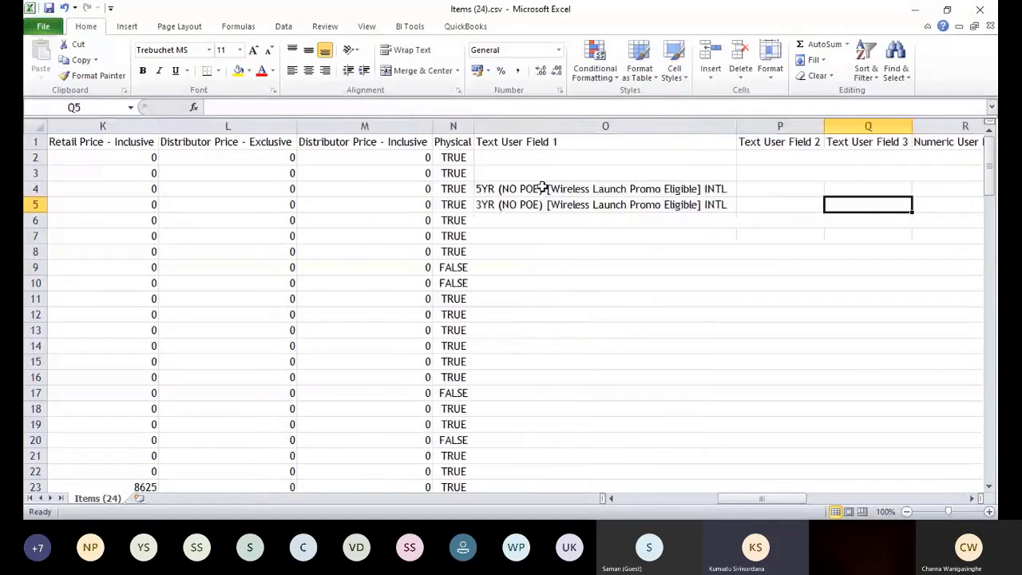
key(Right)
key(Right)
key(Right)
key(Right)
key(Right)
key(Right)
key(Right)
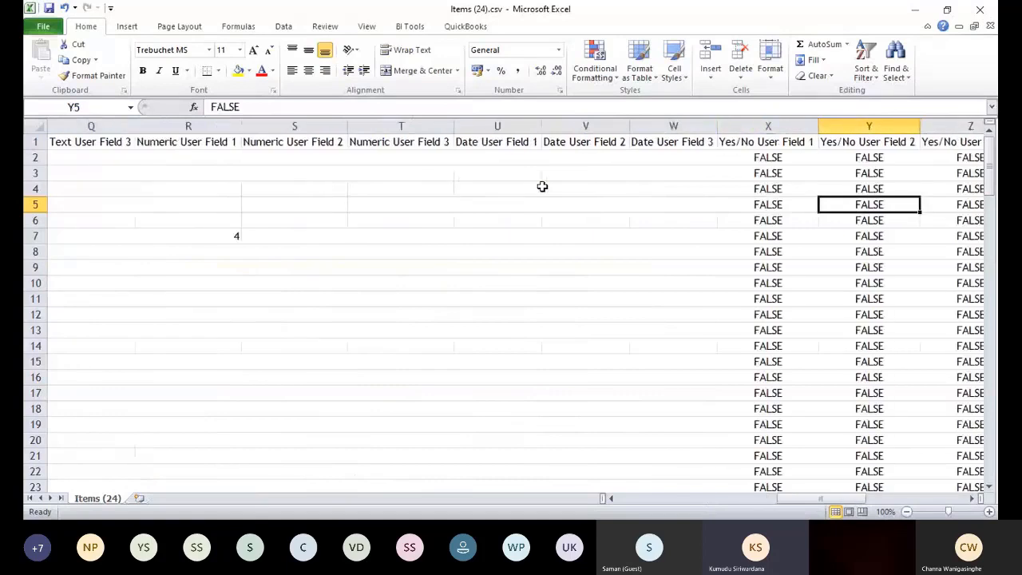
Step: Examine the sales and purchases tax type, cost, quantity and sales, cost of sales and inventory account columns
key(Right)
key(Right)
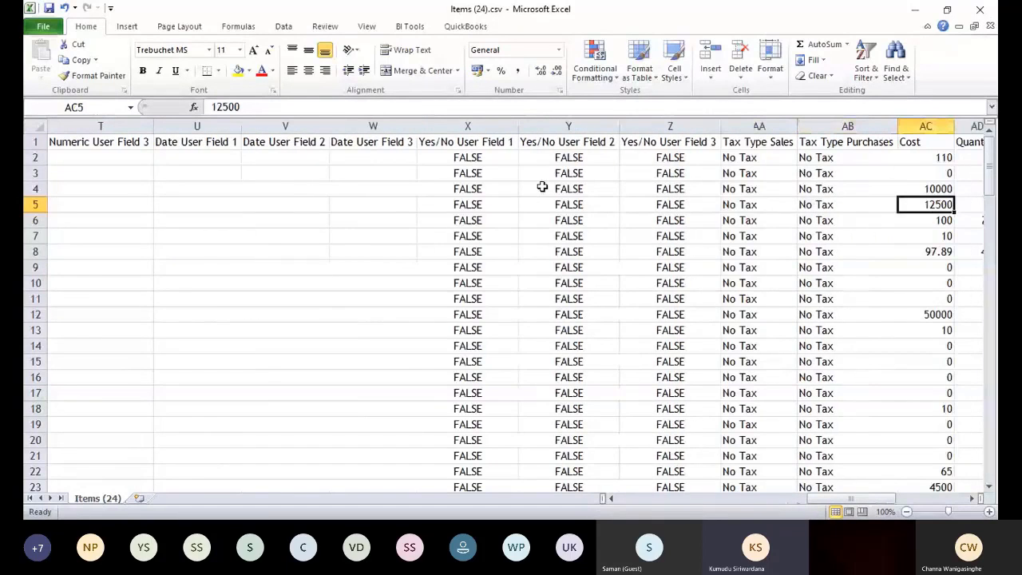
key(Right)
key(Right)
key(Right)
key(Right)
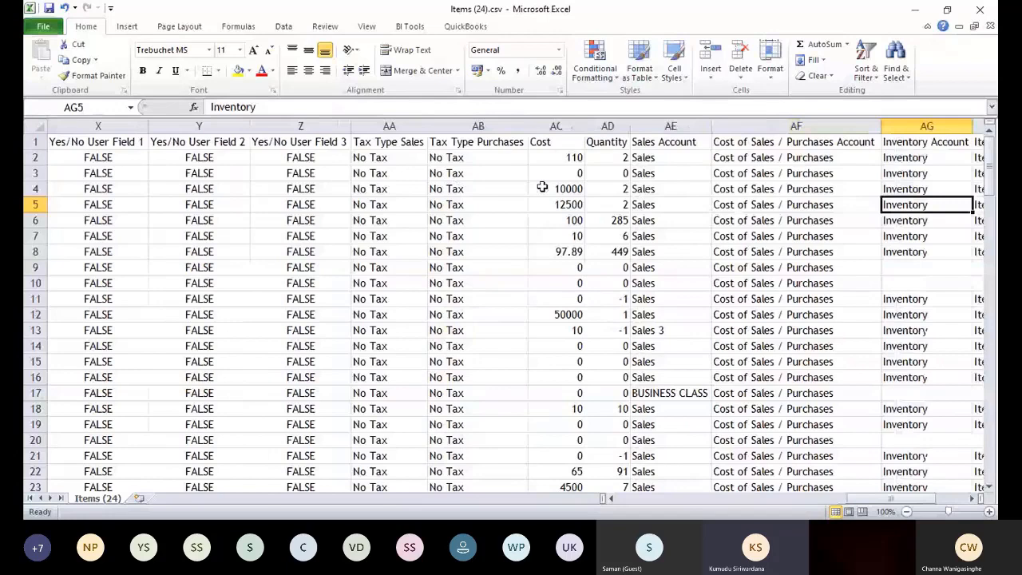
key(Right)
key(Right)
key(Right)
key(Right)
Step: Return from the account columns to the Code column of the same row, item 02-SSC-2540
key(Left)
key(Left)
key(Left)
key(Left)
key(Left)
key(Left)
key(Left)
key(Left)
key(Left)
key(Left)
key(Left)
key(Left)
key(Left)
key(Left)
key(Left)
key(Left)
key(Left)
key(Left)
key(Left)
key(Left)
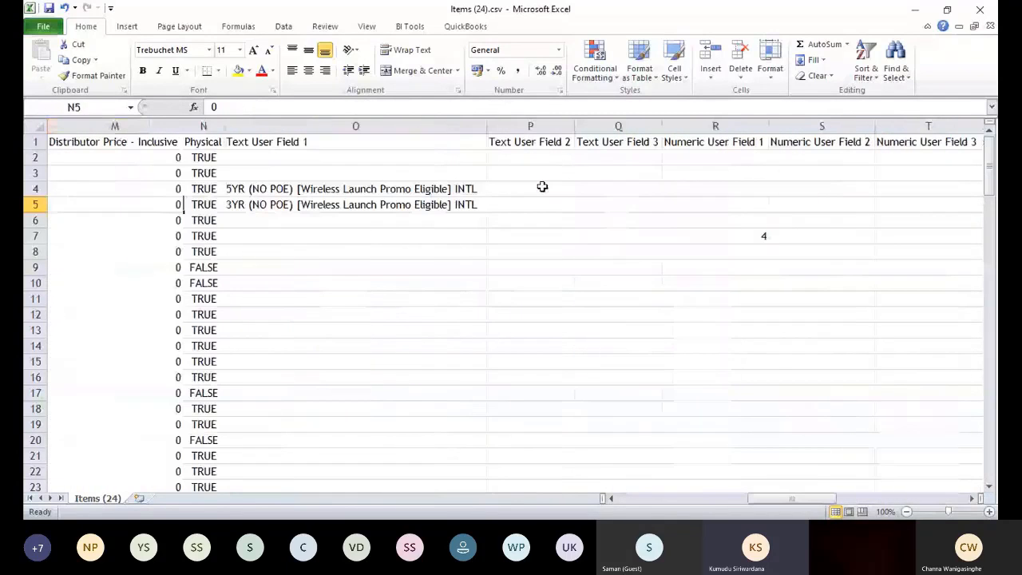
key(Home)
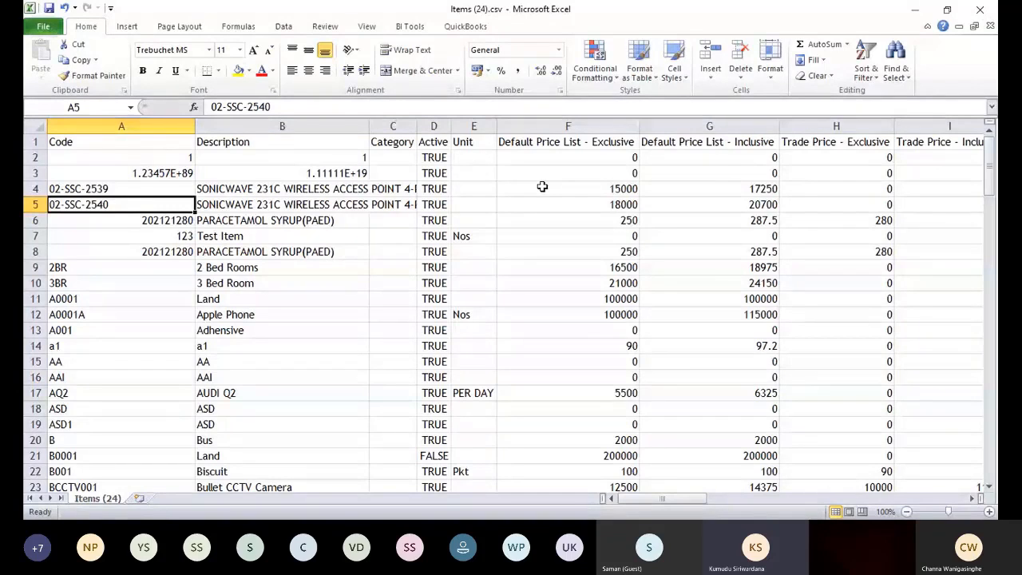
Step: Go across the row of item 02-SSC-2540 again, reviewing every column from Description through the account columns
key(Right)
key(Right)
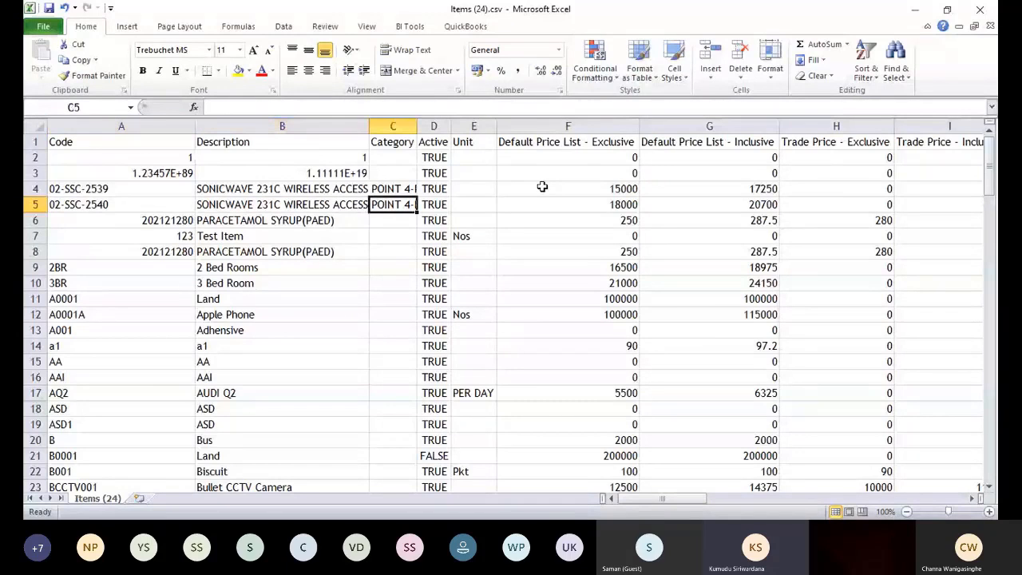
key(Right)
key(Right)
key(Right)
key(Right)
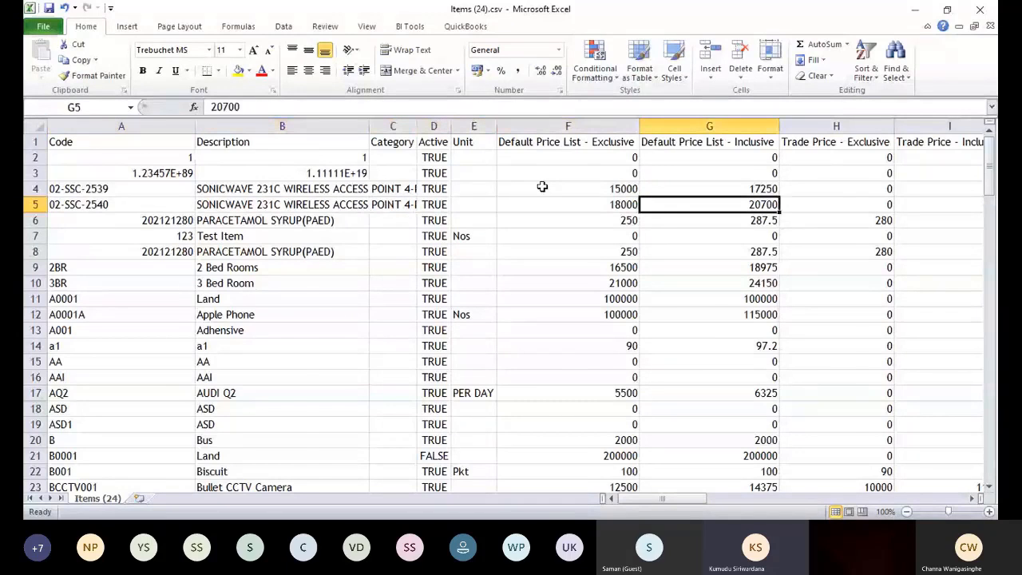
key(Right)
key(Right)
key(Right)
key(Right)
key(Right)
key(Right)
key(Right)
key(Right)
key(Right)
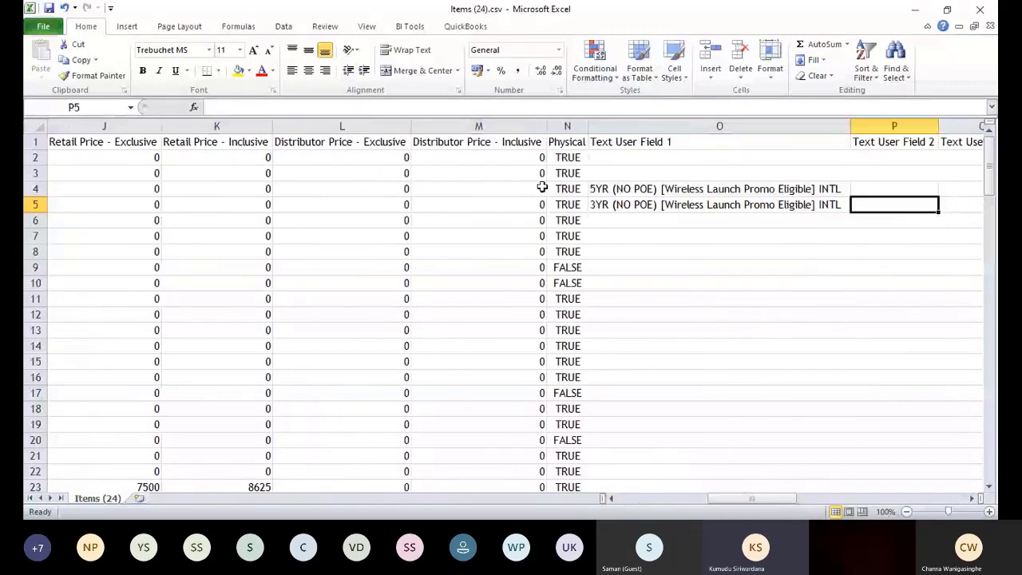
key(Right)
key(Right)
key(Right)
key(Right)
key(Right)
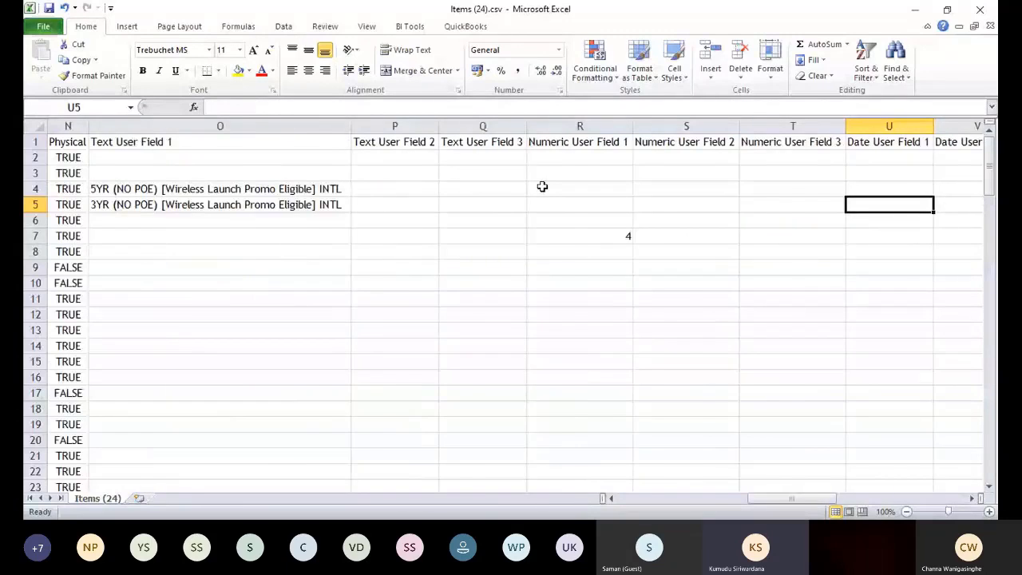
key(Right)
key(Right)
key(Right)
key(Right)
key(Right)
key(Right)
key(Right)
key(Right)
key(Right)
key(Right)
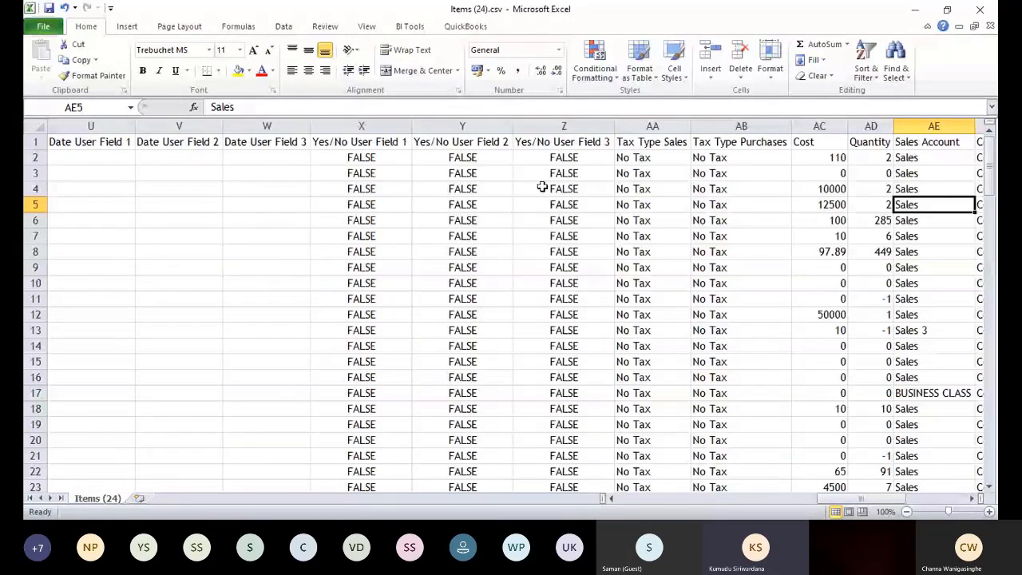
key(Right)
key(Right)
key(Right)
key(Right)
key(Right)
key(Right)
key(Right)
key(Right)
Step: Go back across the row of item 02-SSC-2540 from the Sales Account column to its code cell
key(Left)
key(Left)
key(Left)
key(Left)
key(Left)
key(Left)
key(Left)
key(Left)
key(Left)
key(Left)
key(Left)
key(Left)
key(Left)
key(Left)
key(Left)
key(Left)
key(Left)
key(Left)
key(Left)
key(Left)
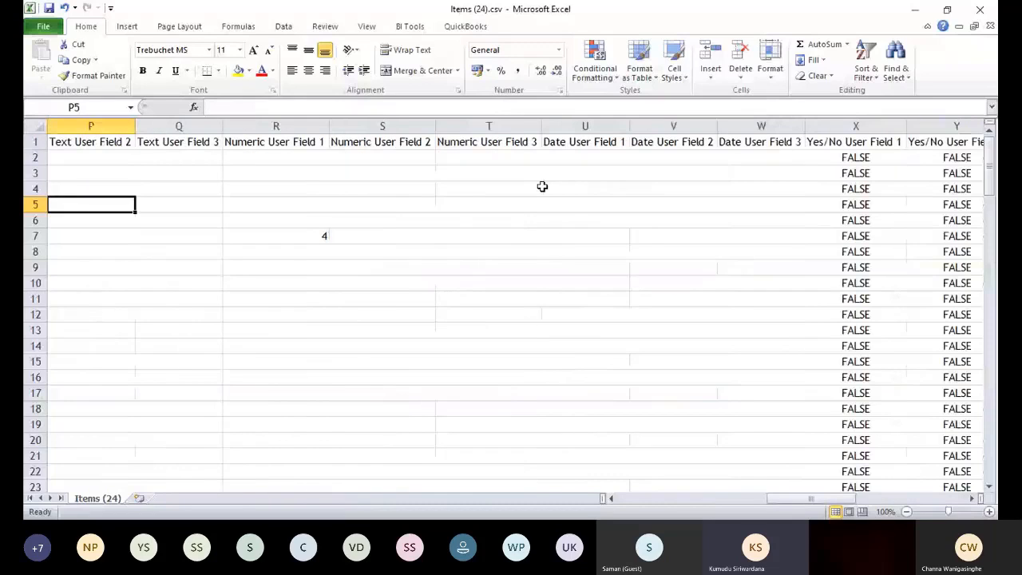
key(Home)
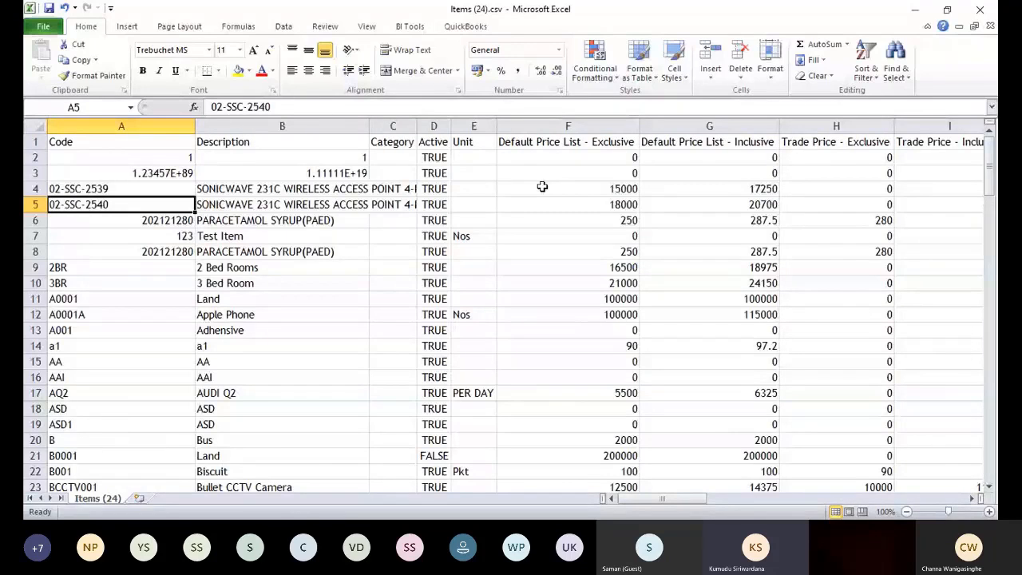
Step: Review the header row from Code through the price list, Physical and text user field headings to Numeric User Field 1
key(Up)
key(Up)
key(Up)
key(Up)
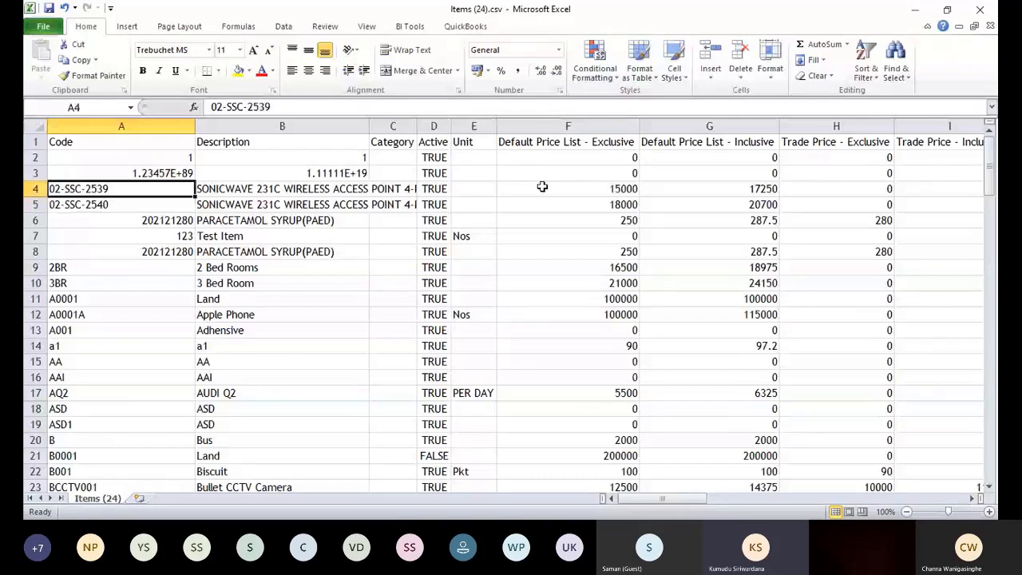
key(Right)
key(Right)
key(Right)
key(Right)
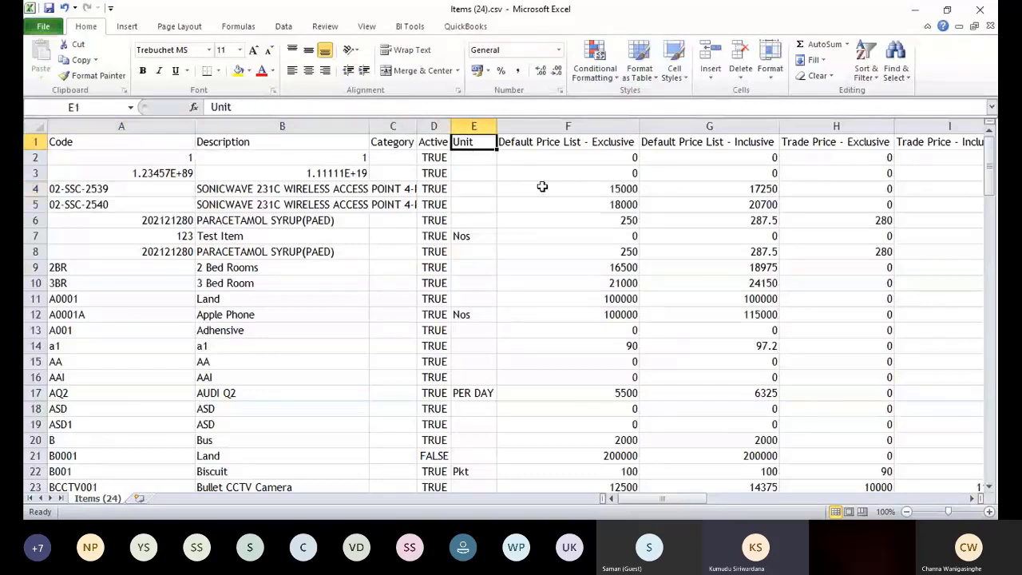
key(Right)
key(Right)
key(Right)
key(Right)
key(Right)
key(Right)
key(Right)
key(Right)
key(Right)
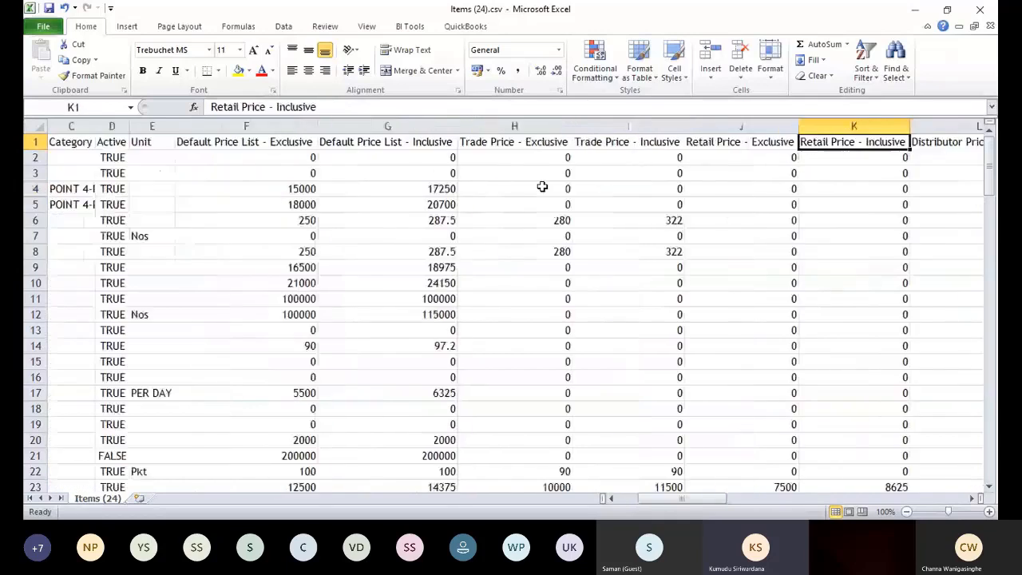
key(Right)
key(Right)
key(Right)
key(Right)
key(Right)
key(Right)
key(Right)
key(Right)
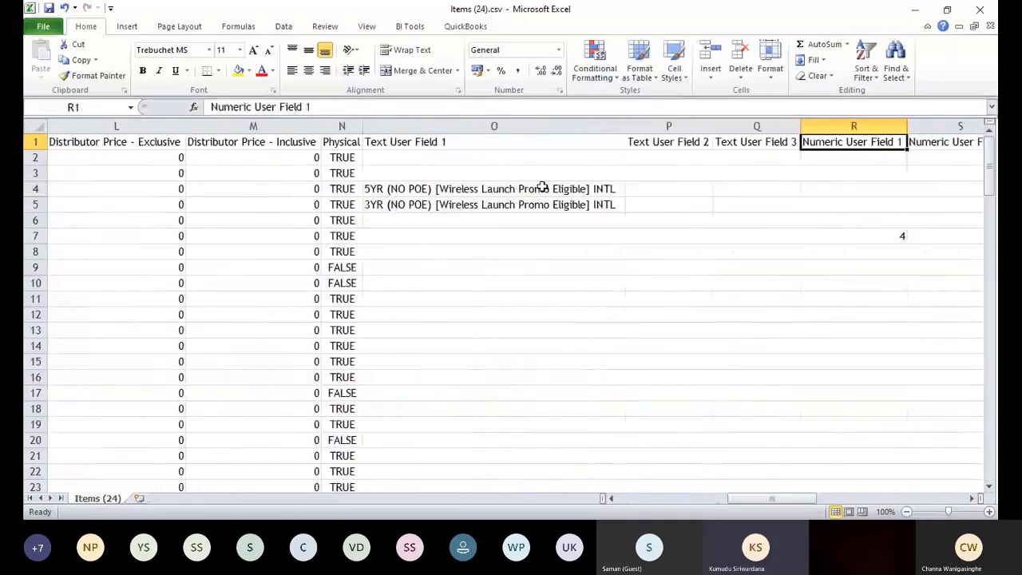
Step: Review the remaining headings, from the numeric user fields through tax types, cost and quantity to Service Item Recovery Account
key(Right)
key(Right)
key(Right)
key(Right)
key(Right)
key(Right)
key(Right)
key(Right)
key(Right)
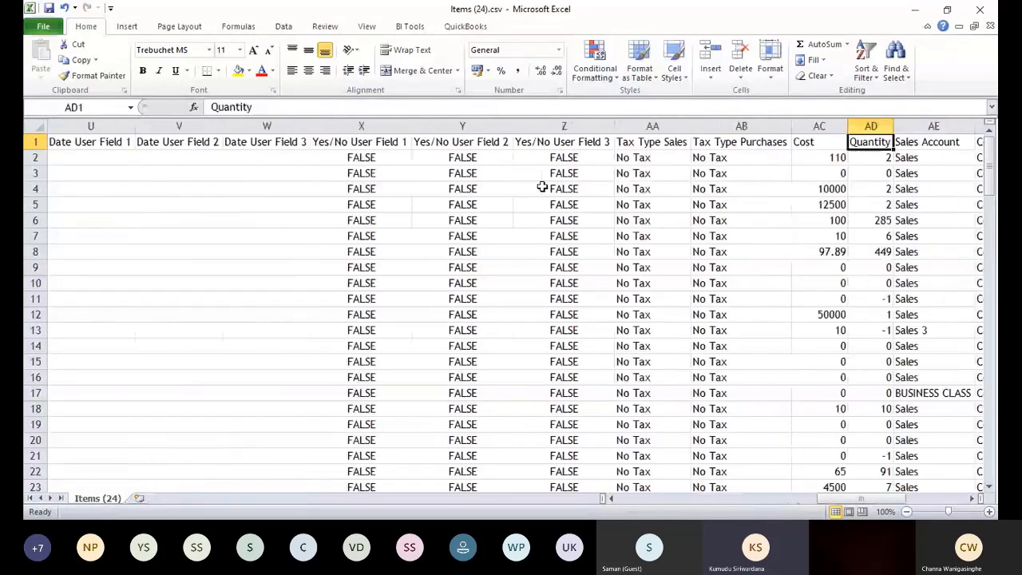
key(Right)
key(Right)
key(Right)
key(Right)
key(Right)
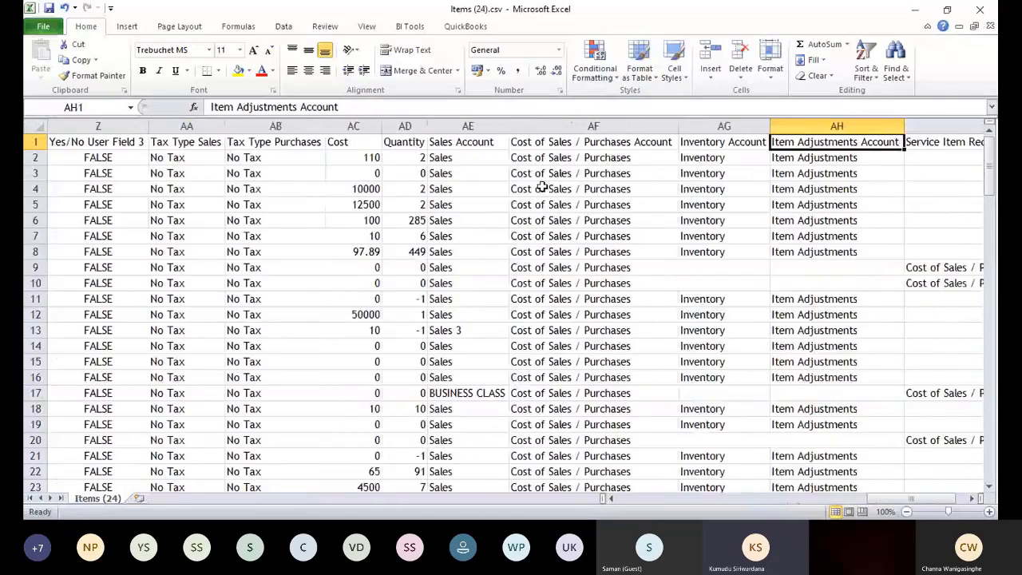
key(Right)
key(Left)
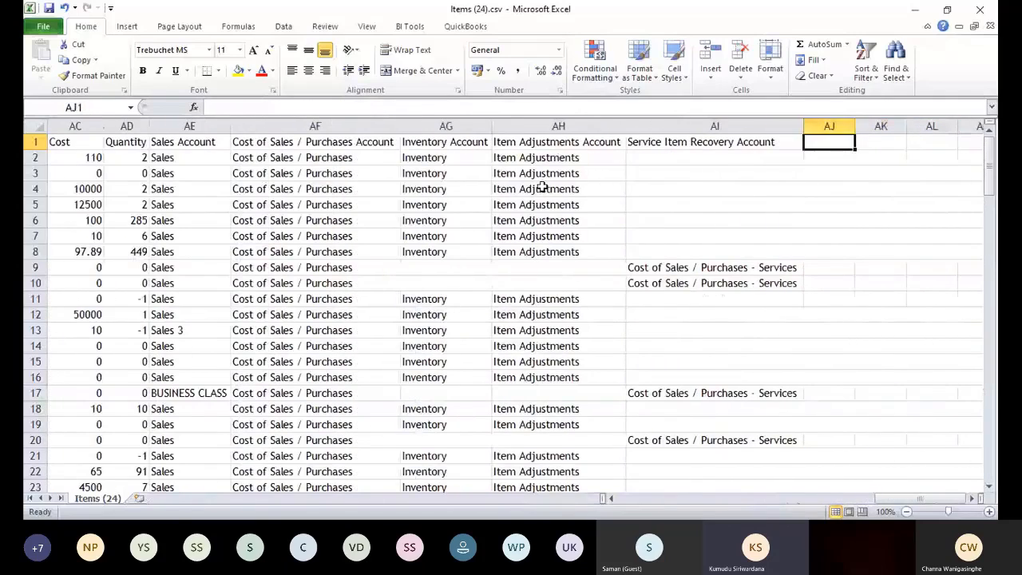
Step: Return along the header row to the Code heading in cell A1
key(Left)
key(Left)
key(Left)
key(Left)
key(Left)
key(Left)
key(Left)
key(Left)
key(Left)
key(Left)
key(Left)
key(Left)
key(Left)
key(Left)
key(Left)
key(Left)
key(Left)
key(Left)
key(Left)
key(Left)
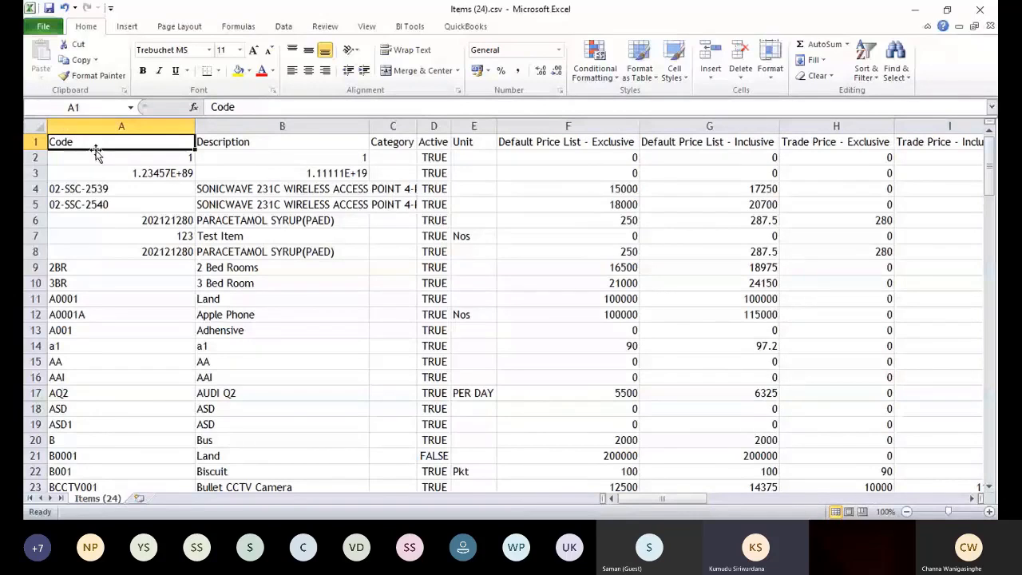
Step: Apply the General number format to all cells of the items sheet
click(40, 125)
click(558, 50)
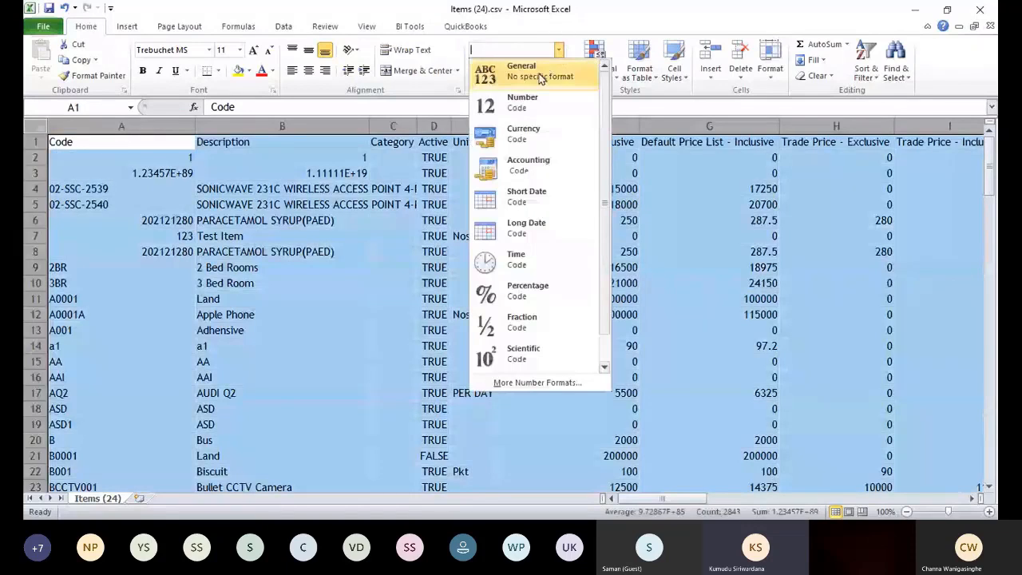
click(540, 77)
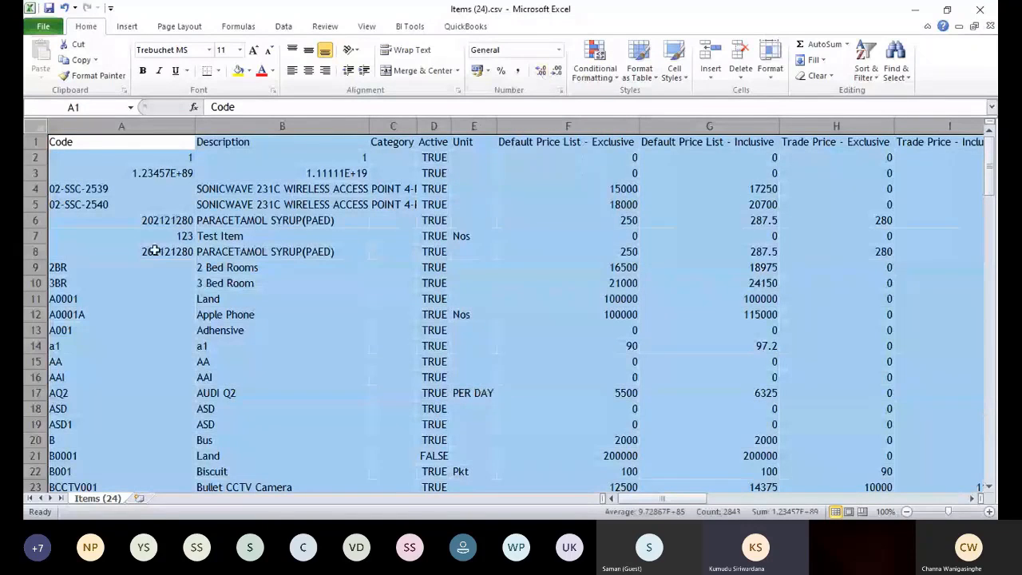
click(258, 225)
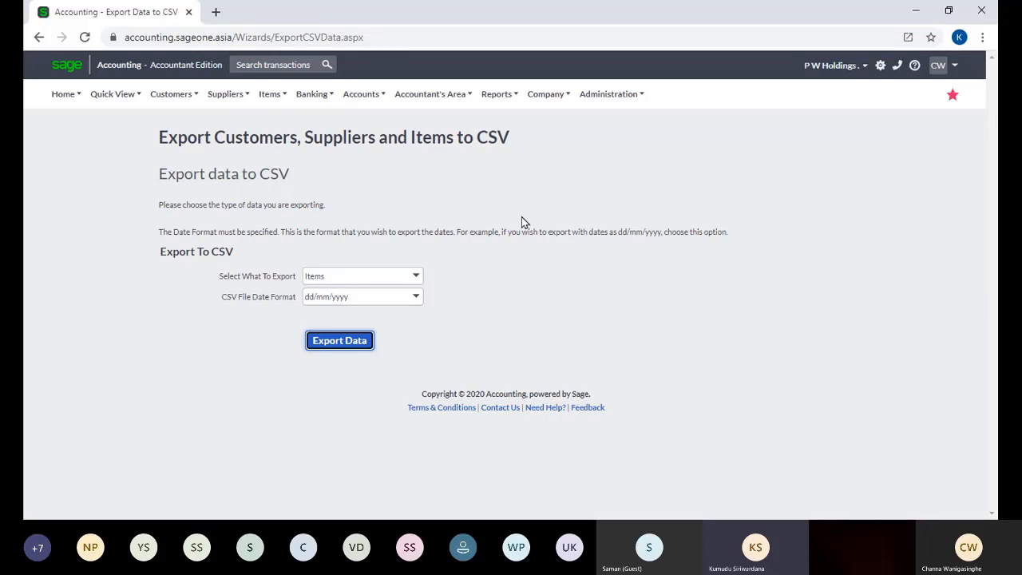
Step: Switch to Sage Accounting and set up a CSV data import for Items using the file Items (24).csv
mouse_move(546, 99)
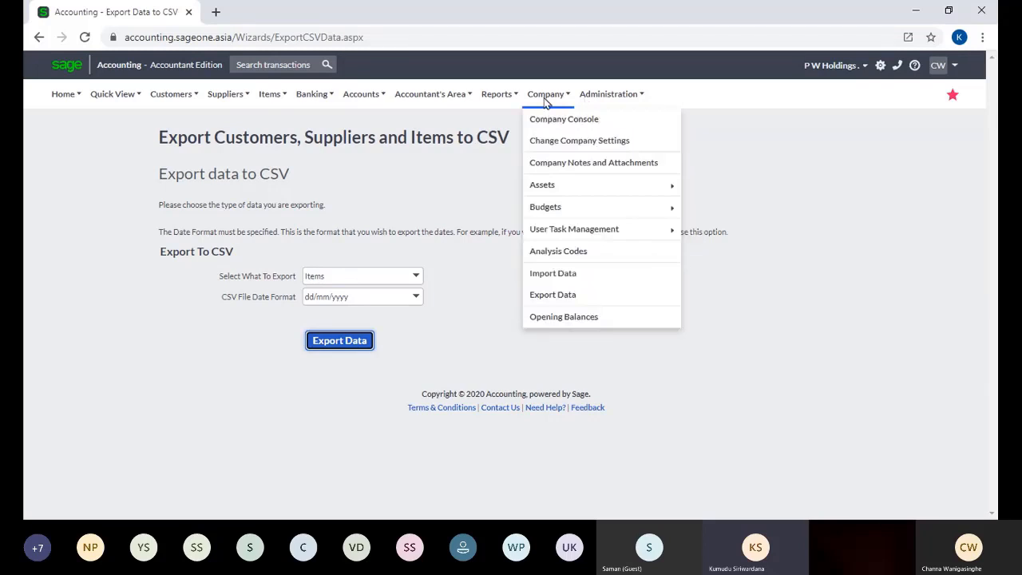
click(551, 280)
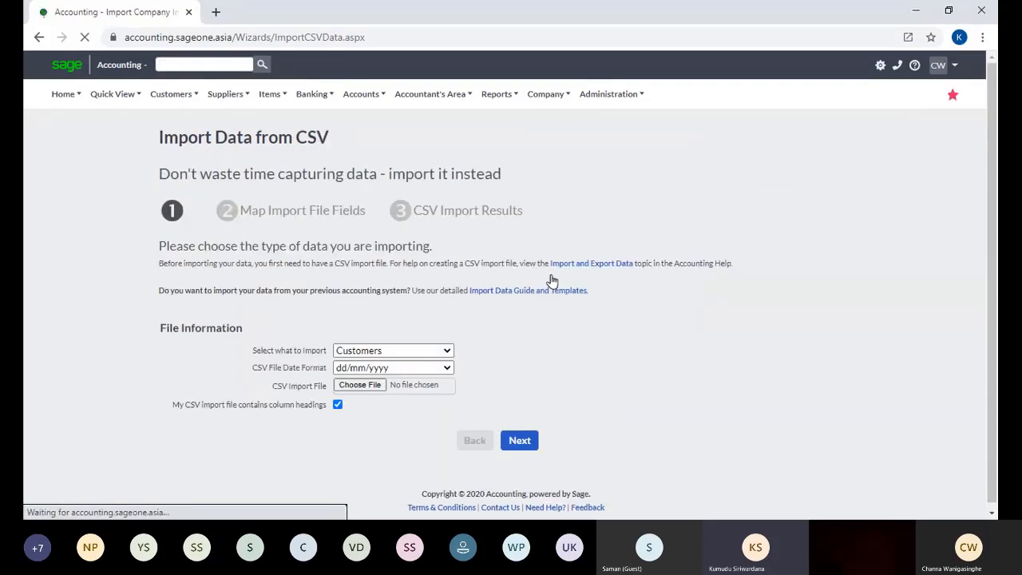
click(444, 355)
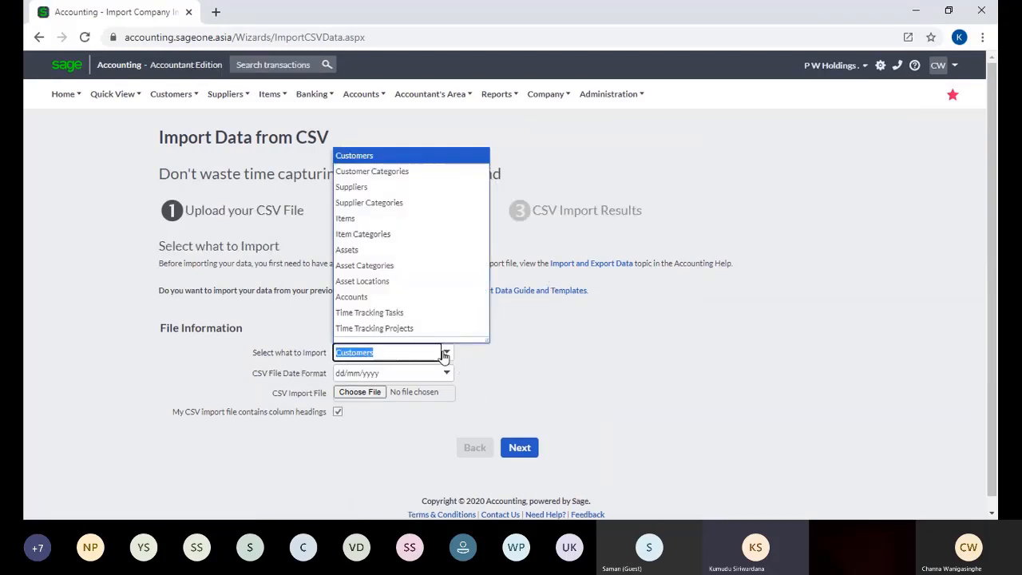
click(406, 220)
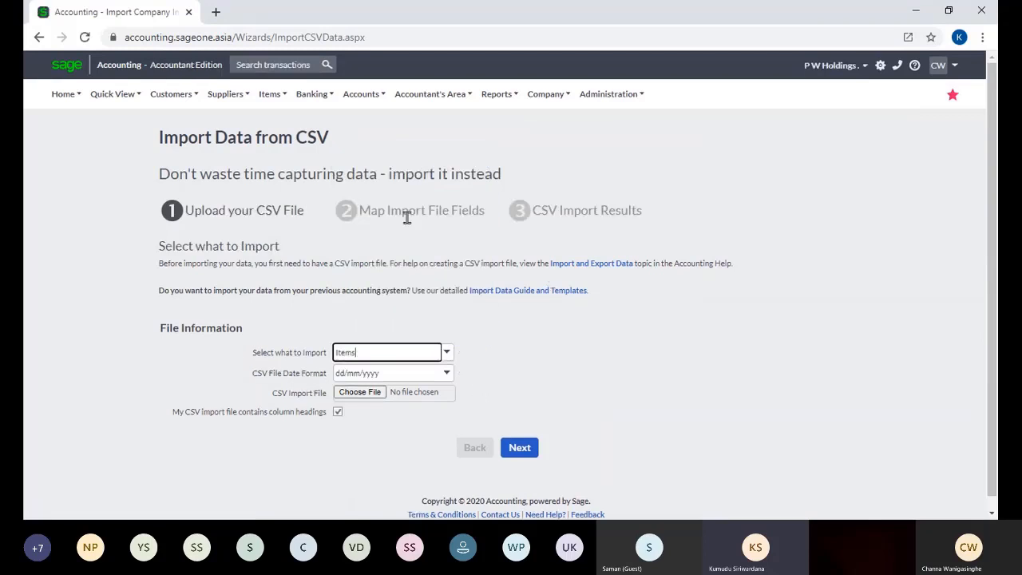
click(539, 413)
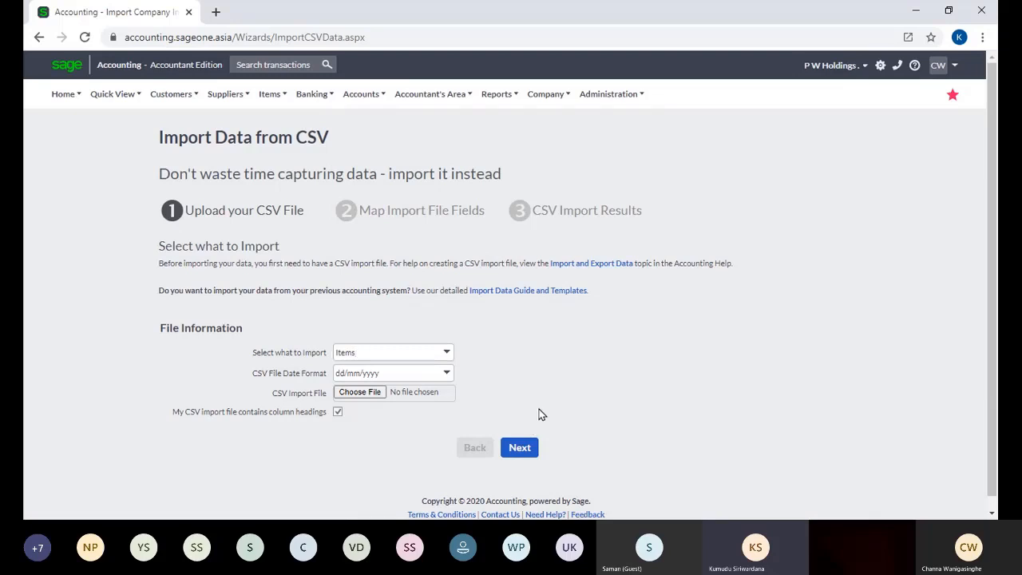
click(370, 397)
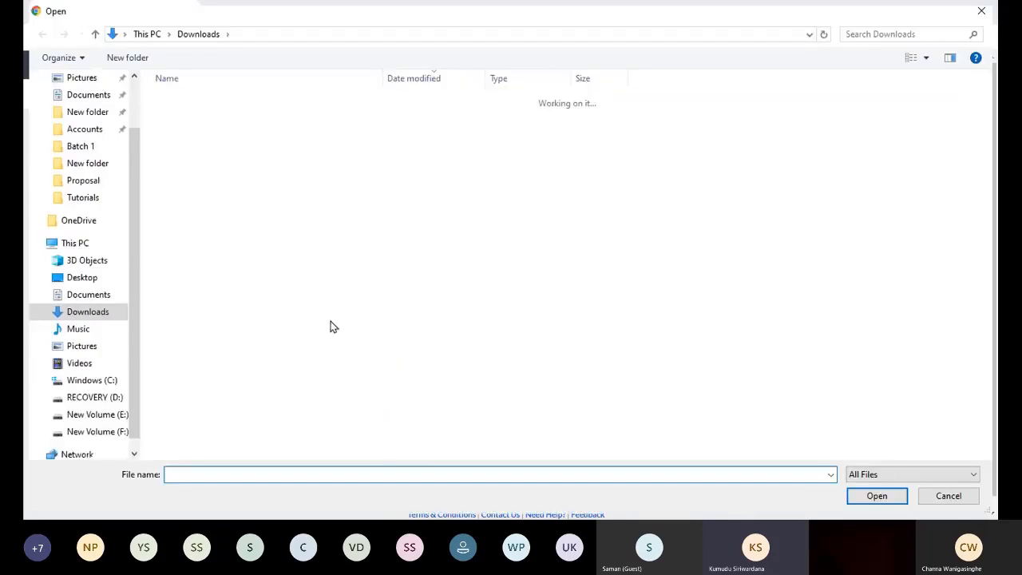
double_click(227, 120)
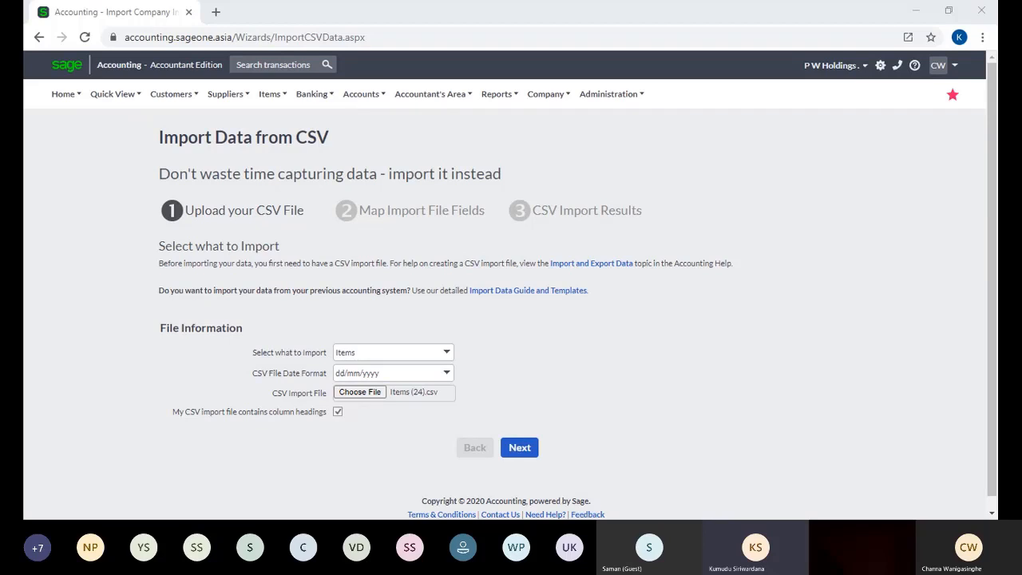
Step: Check the mapping of all import file fields down to Service Item Recovery Account, then run and finish the items import
click(521, 451)
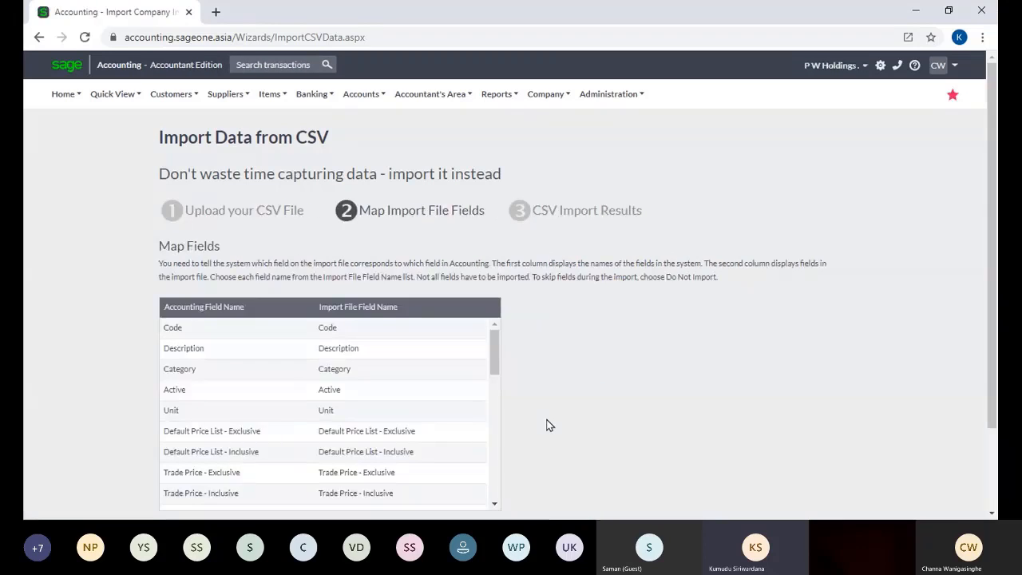
scroll(549, 433, down, 2)
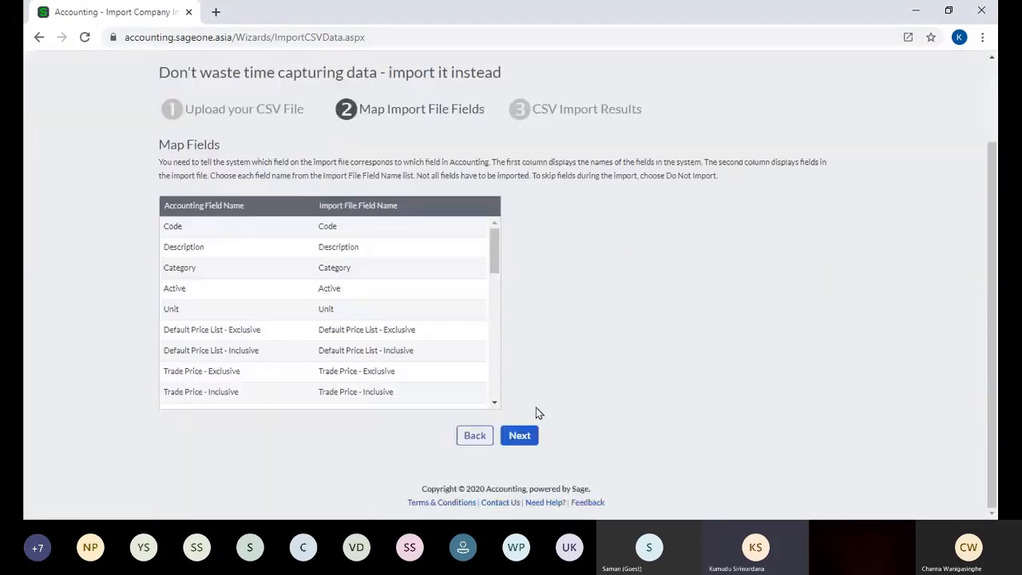
scroll(384, 261, down, 6)
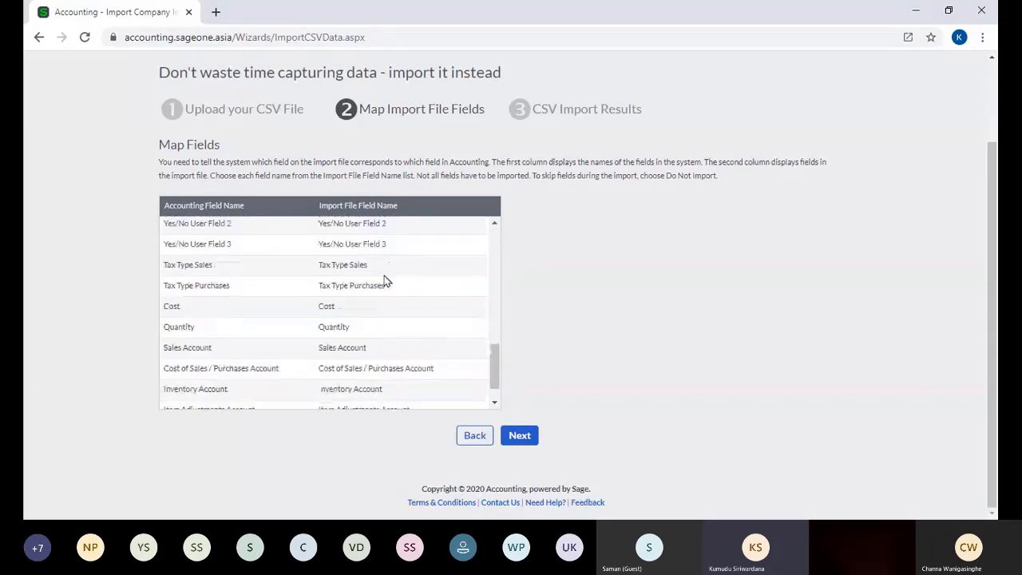
scroll(384, 281, down, 1)
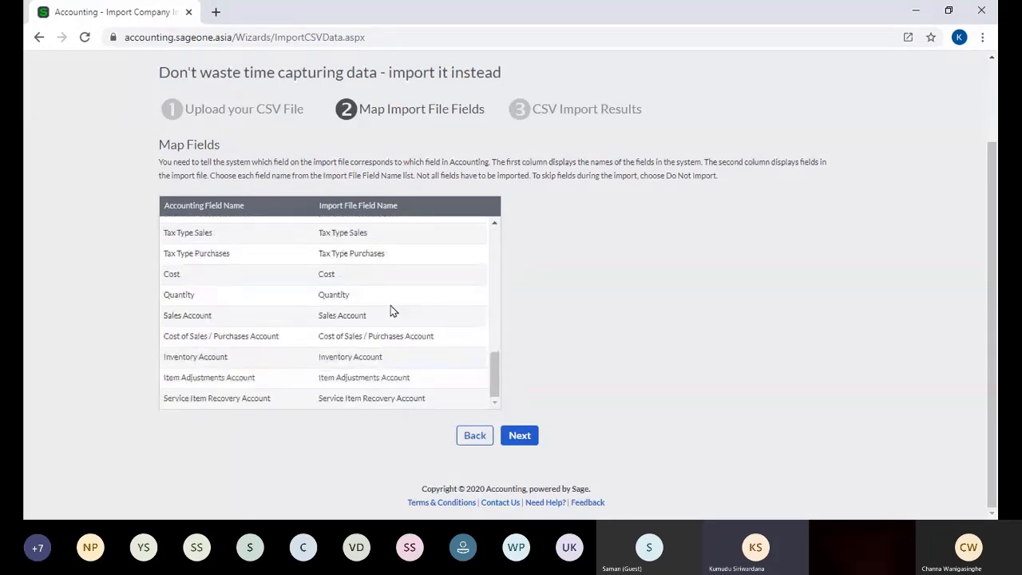
click(519, 436)
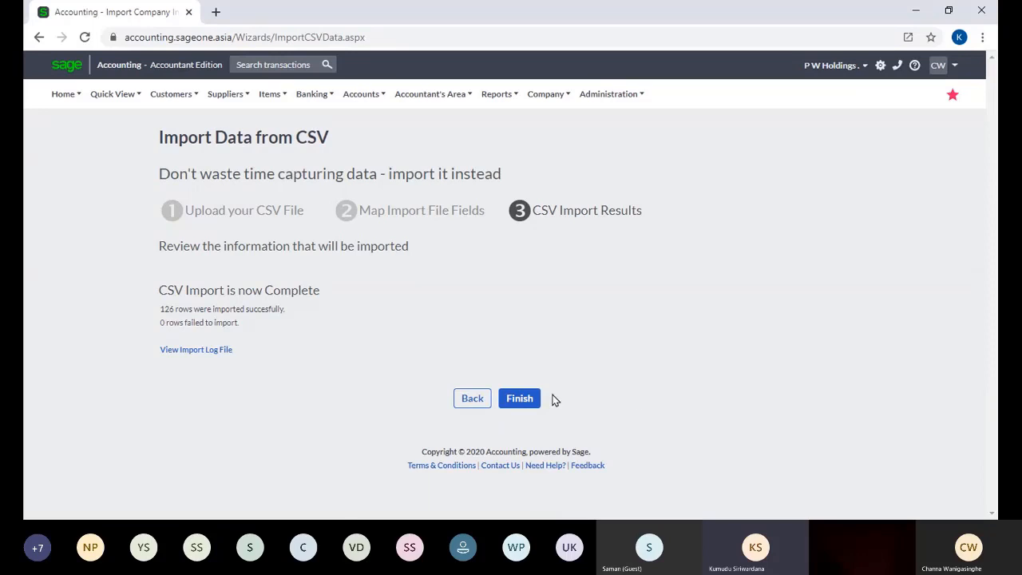
click(523, 400)
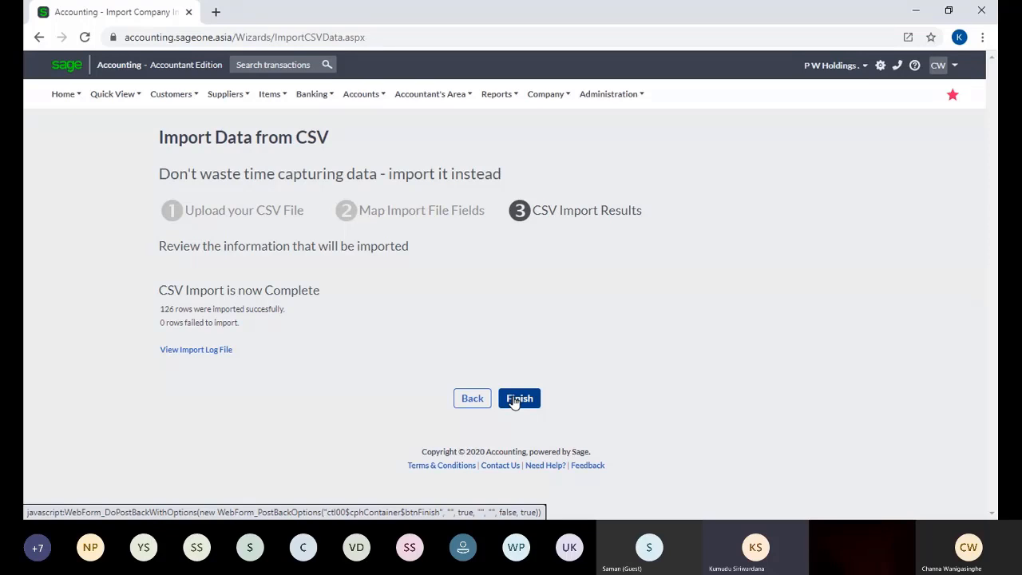
click(515, 399)
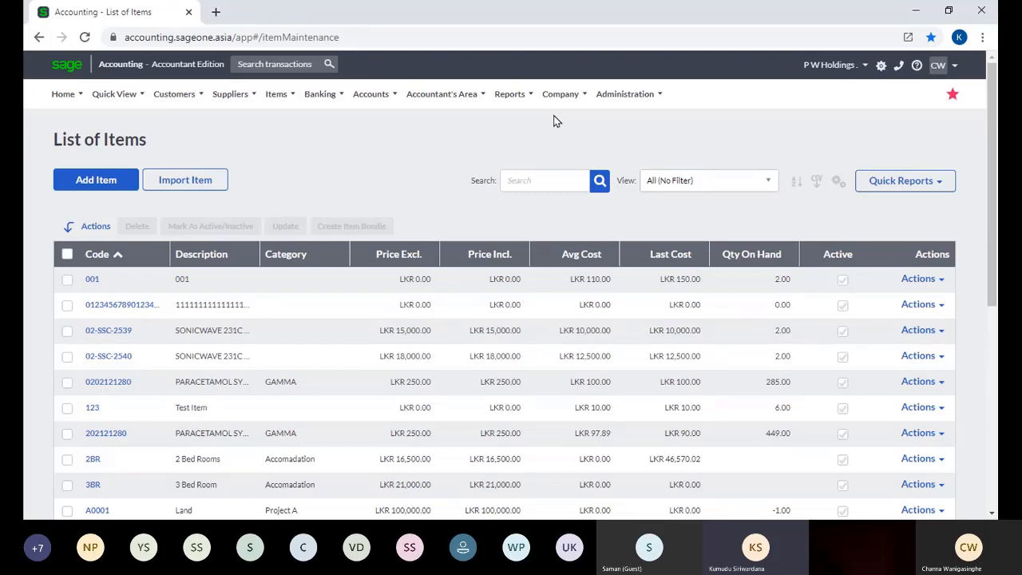
Step: Open the company's CSV data export and select Item Categories as the data to export
click(561, 94)
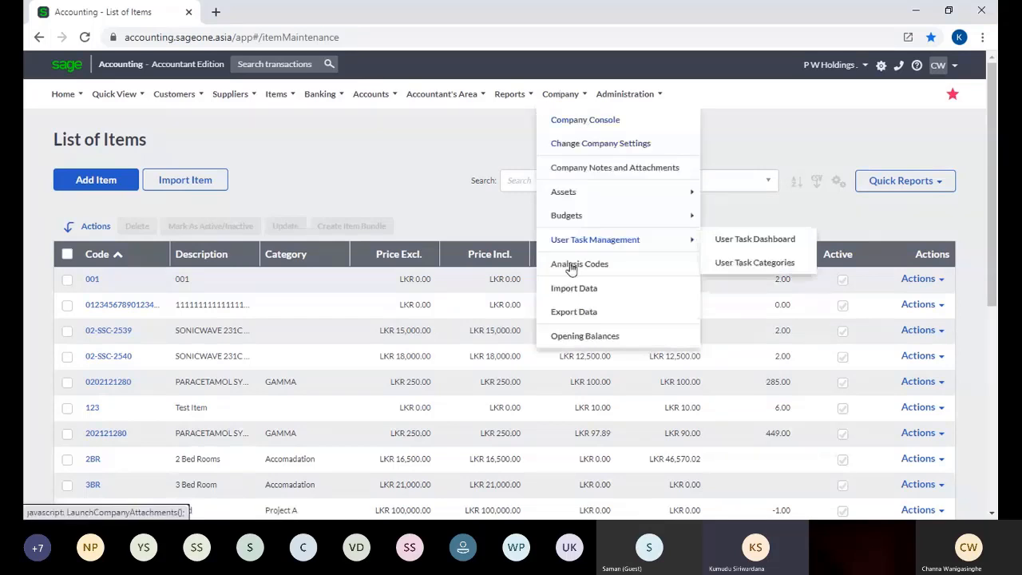
click(557, 102)
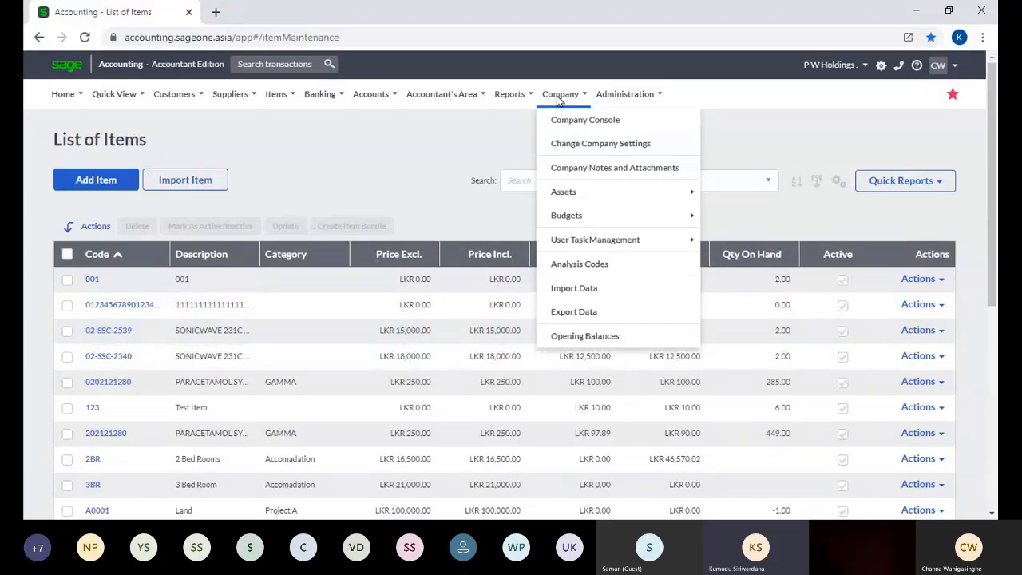
click(579, 313)
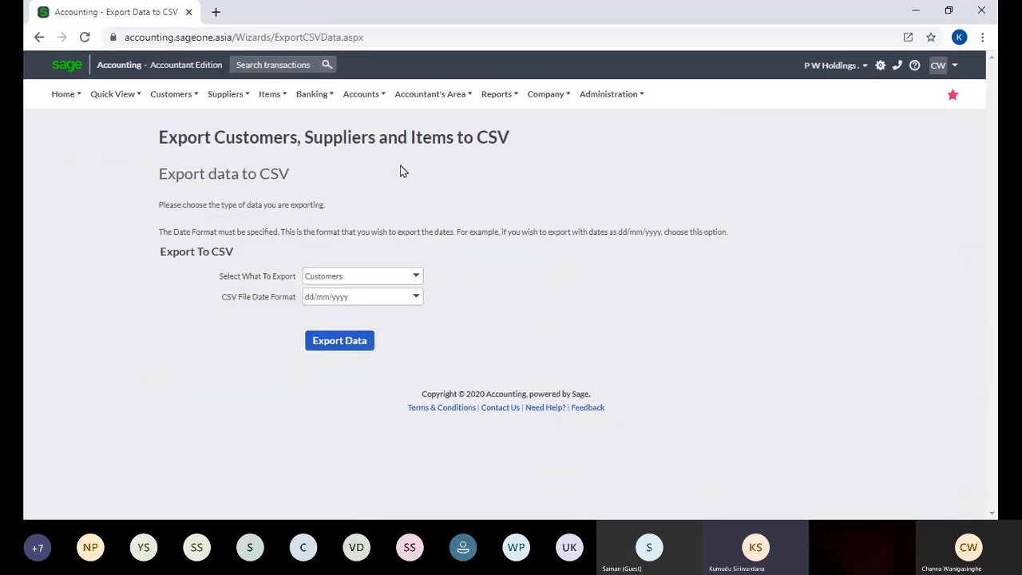
click(415, 276)
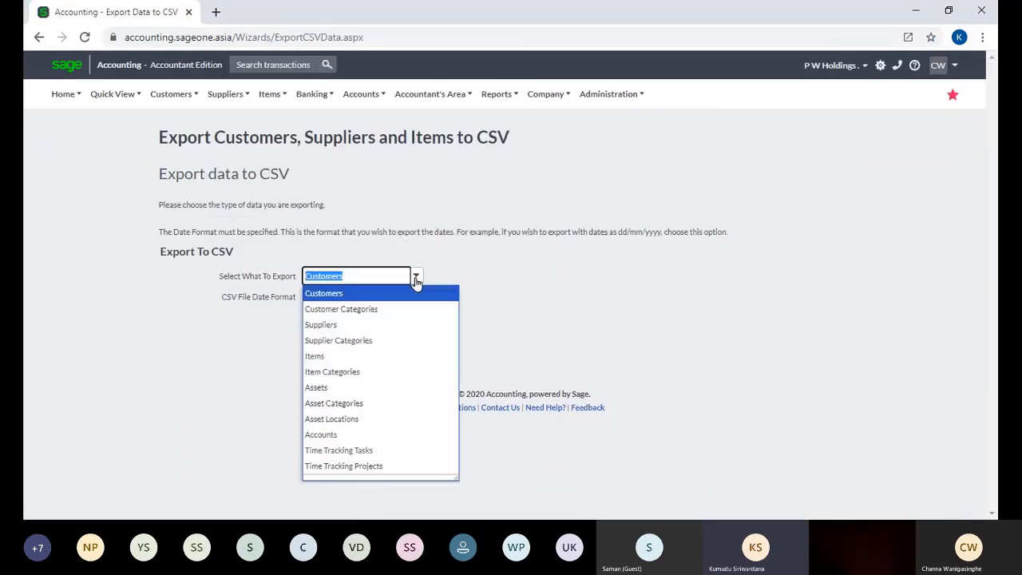
click(372, 373)
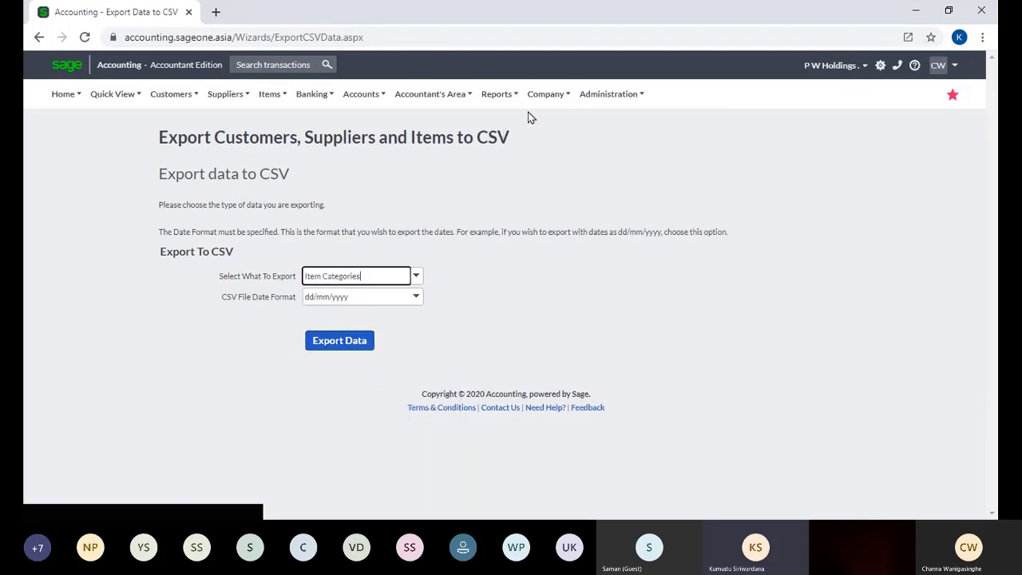
Step: Open the company's CSV data import and select Item Categories as the data to import
mouse_move(563, 106)
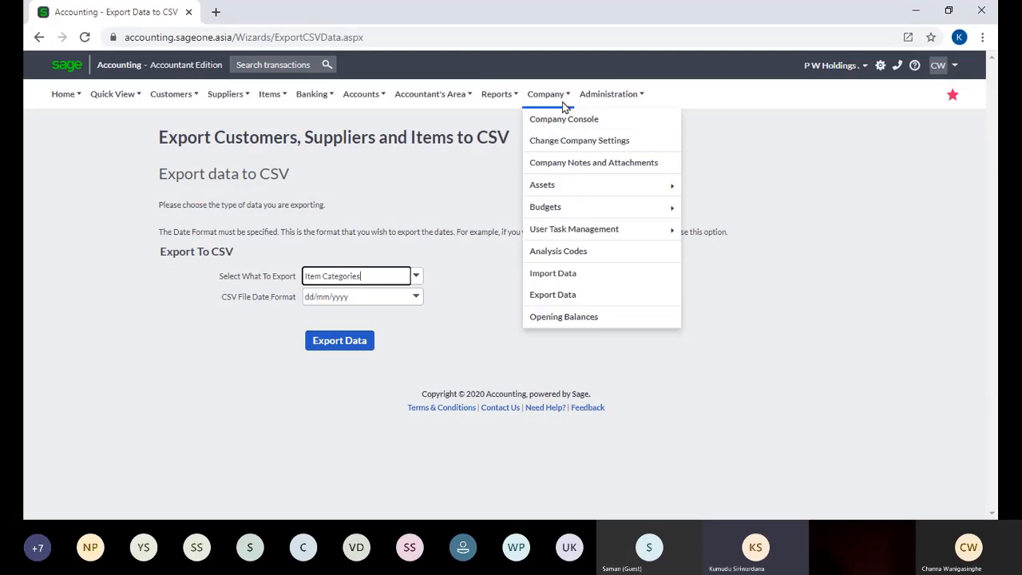
click(564, 274)
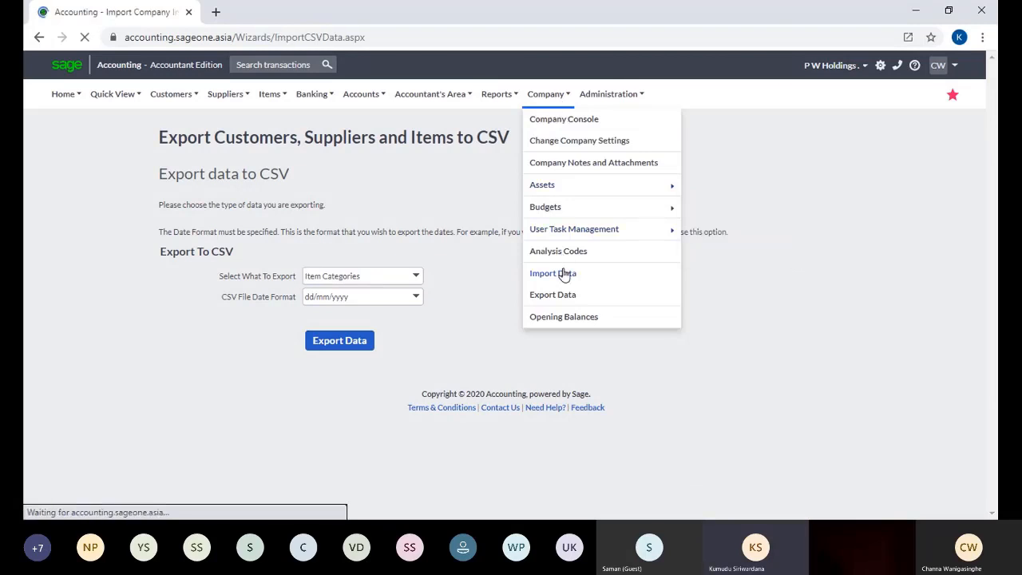
click(546, 93)
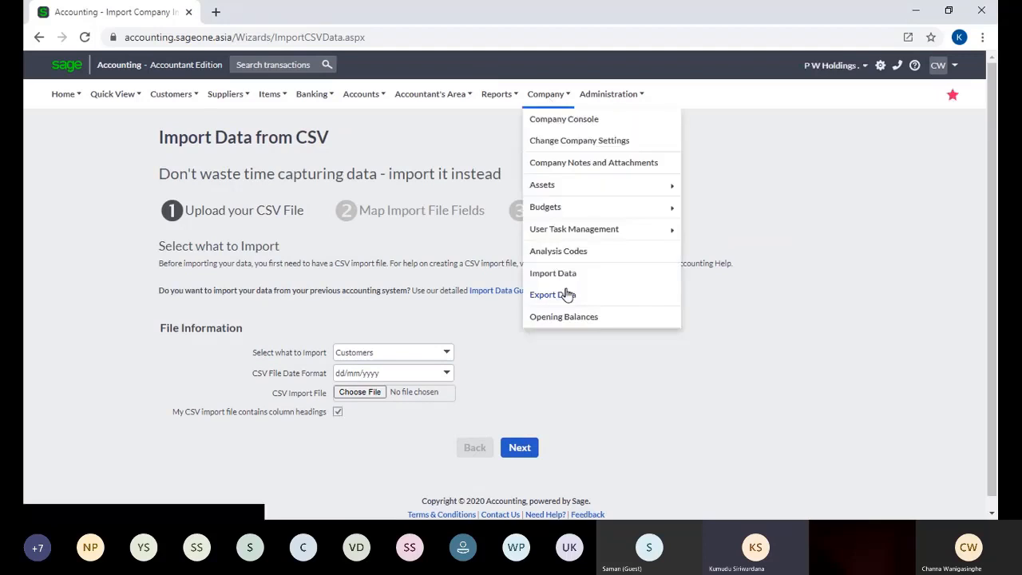
click(452, 358)
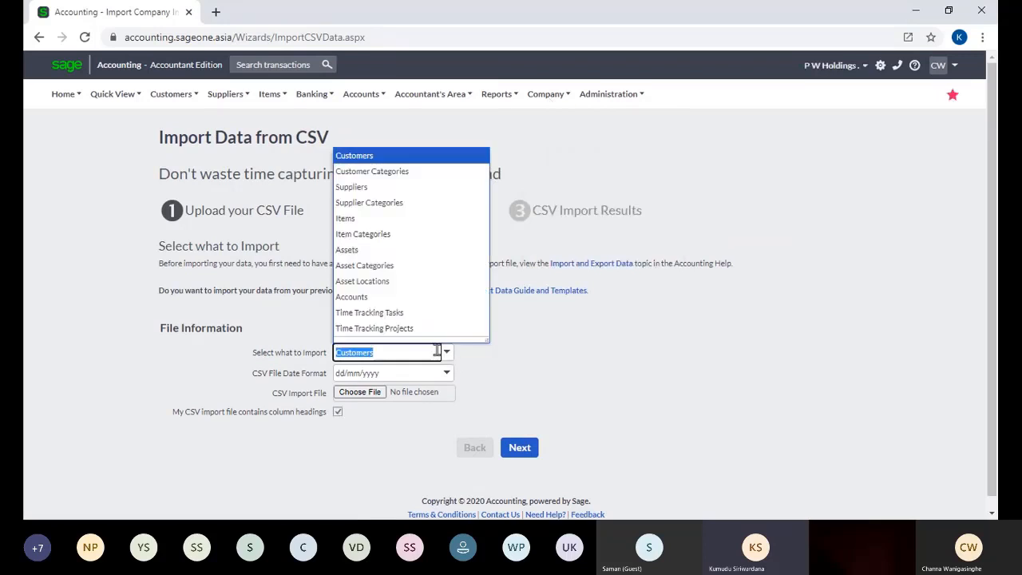
click(395, 235)
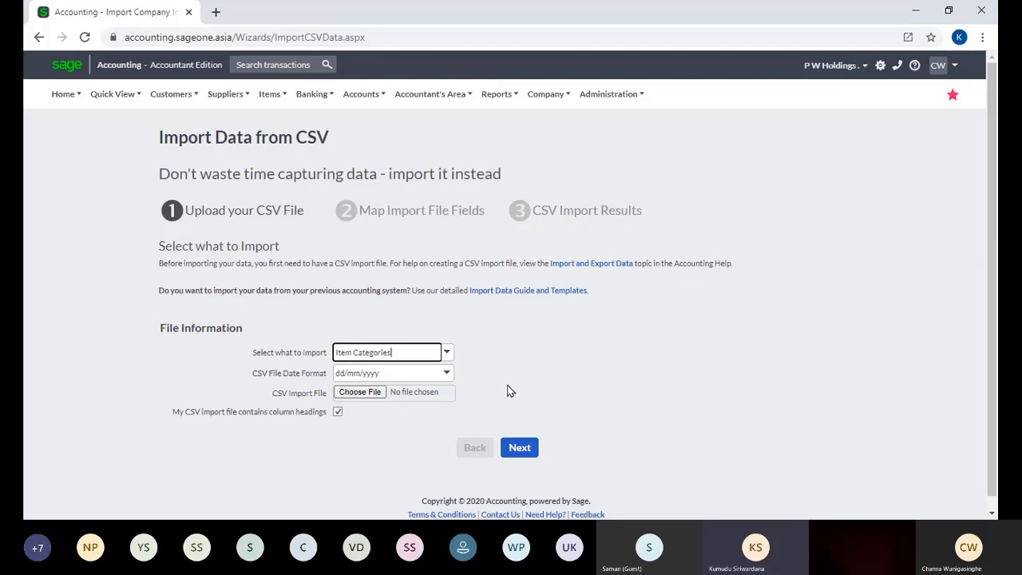
Step: Return to the company's CSV data export page to show where data is exported
click(529, 99)
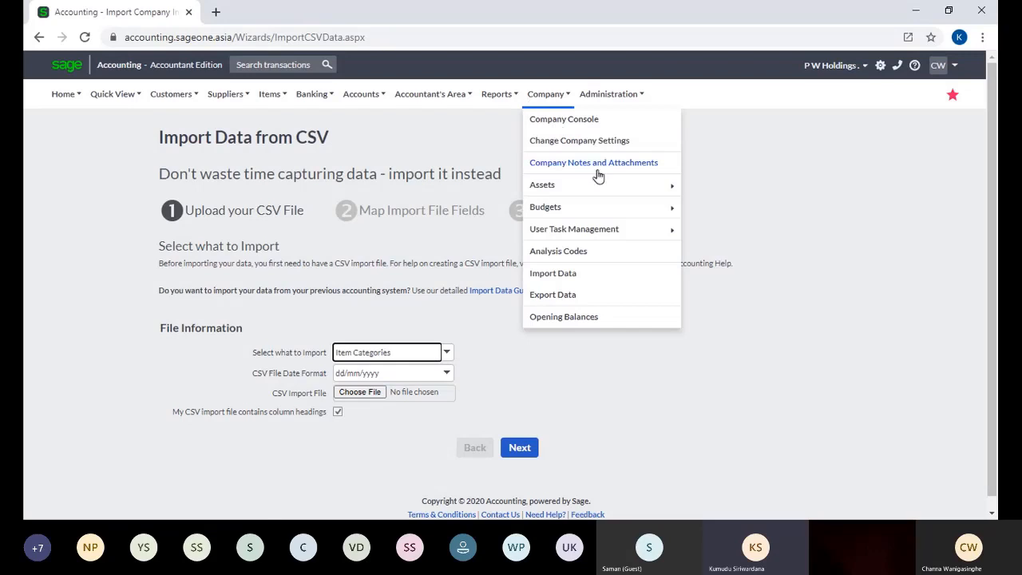
click(588, 304)
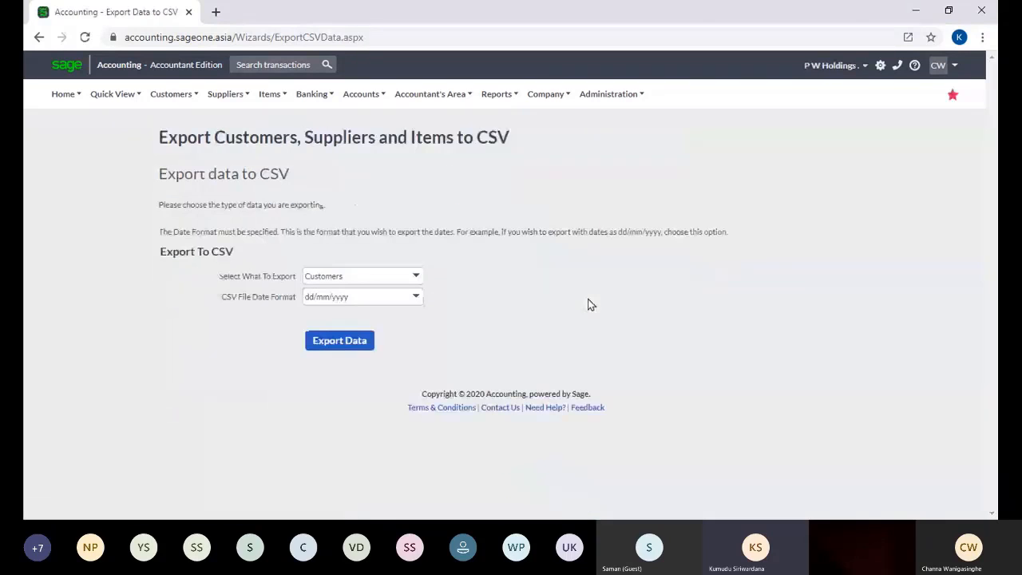
click(336, 351)
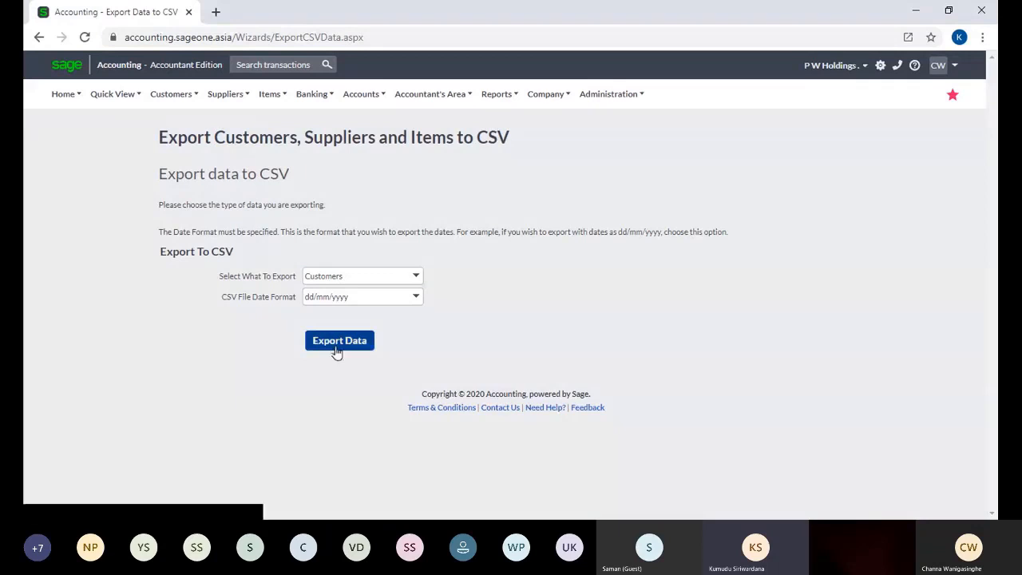
Step: Reopen the company's CSV data import and select Items as the data to import
click(542, 97)
click(553, 276)
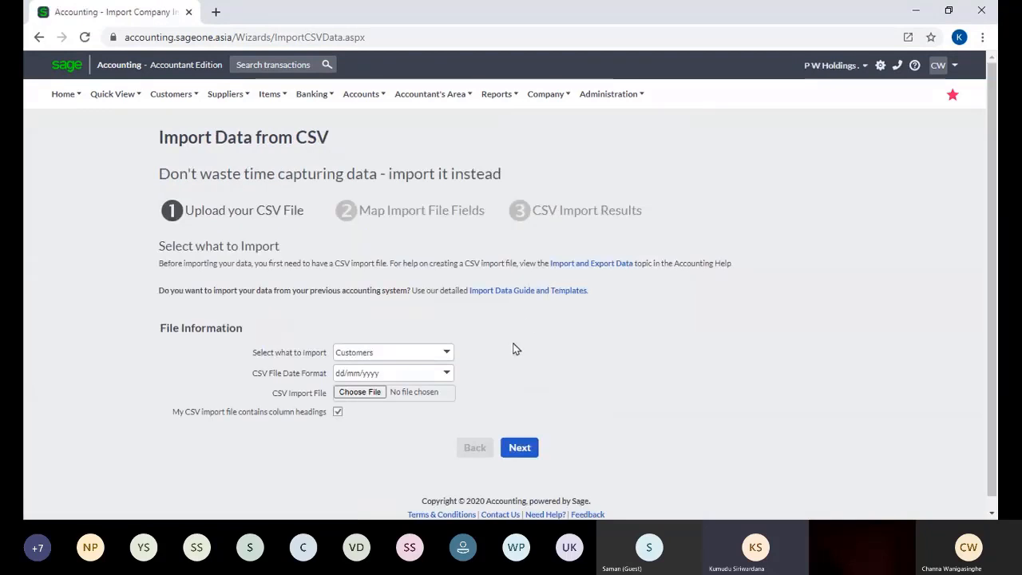
click(446, 354)
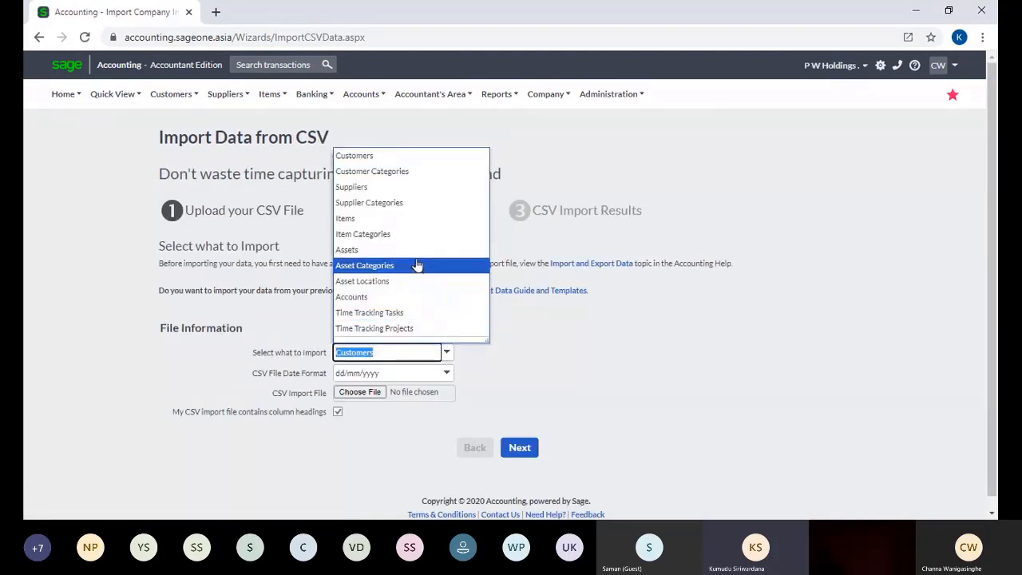
click(414, 219)
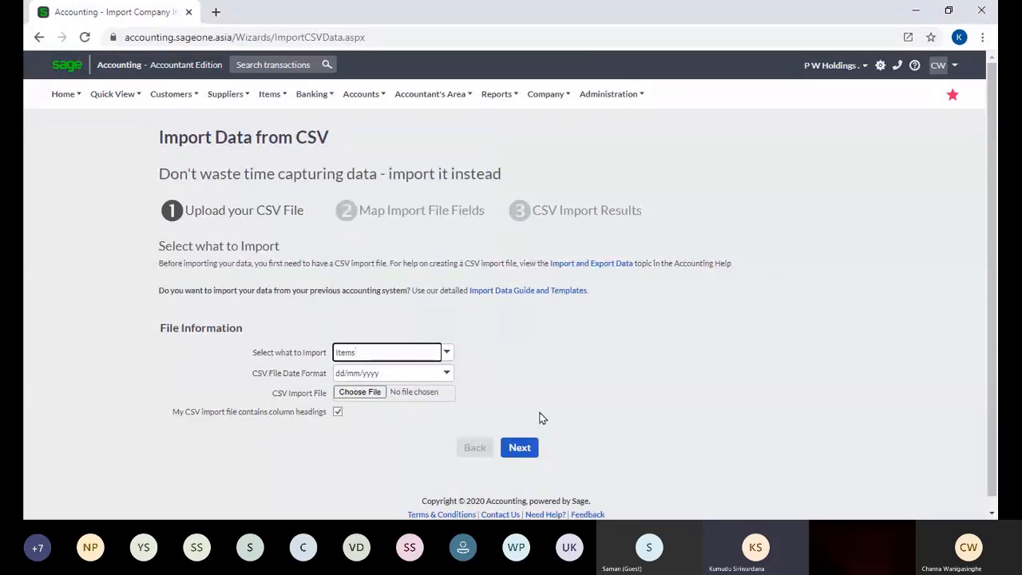